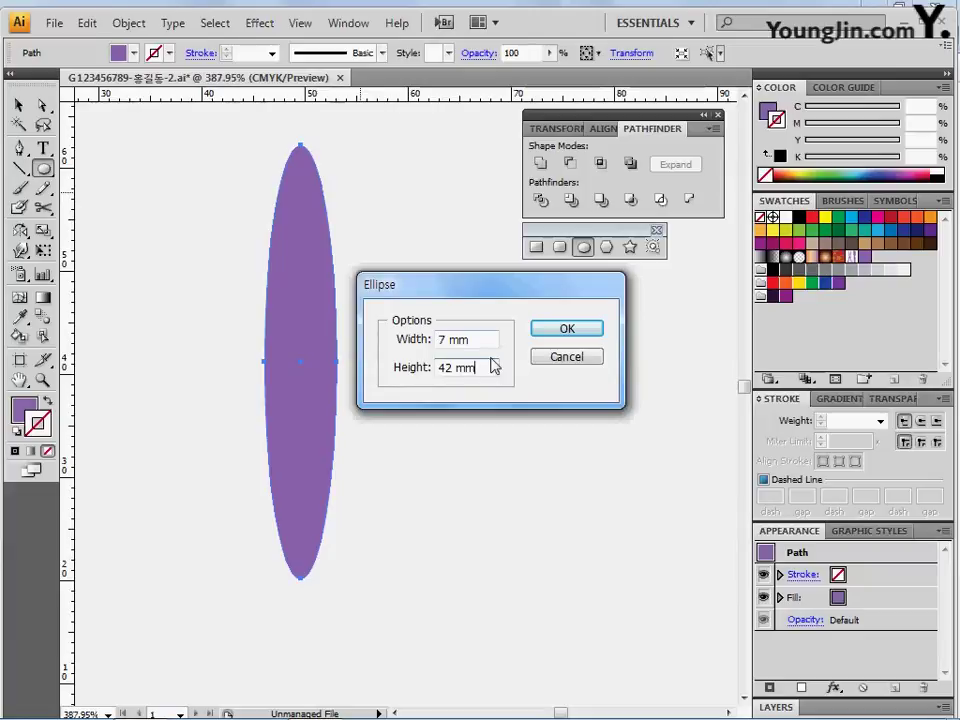
- Close the ellipse size dialog, deselect the purple ellipse, and set new shapes to no fill with a black stroke
key("Return")
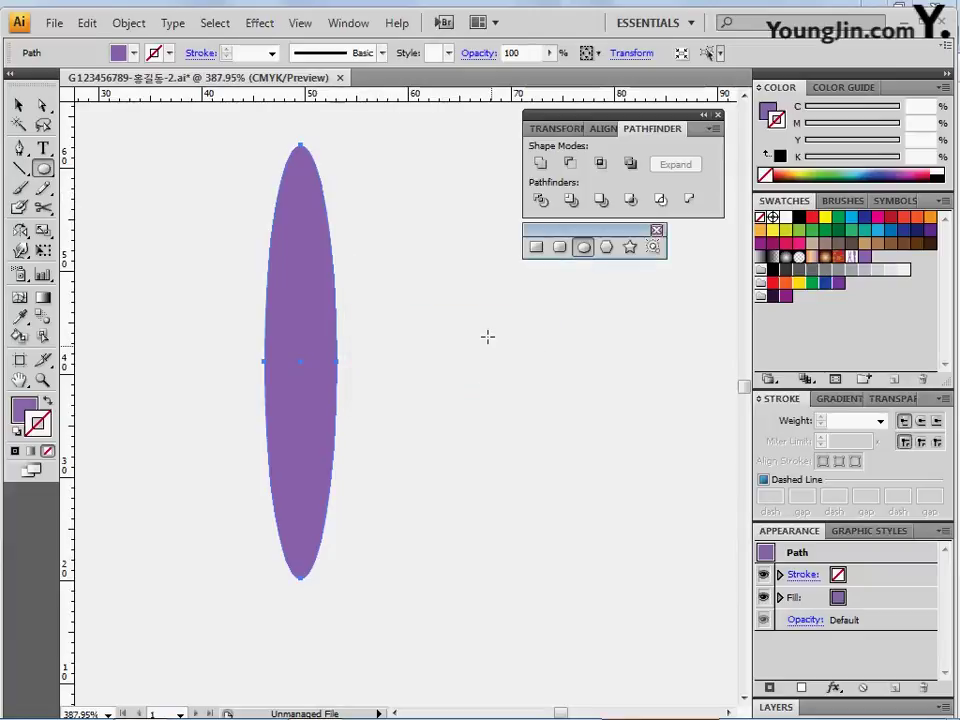
left_click(137, 279)
left_click(16, 433)
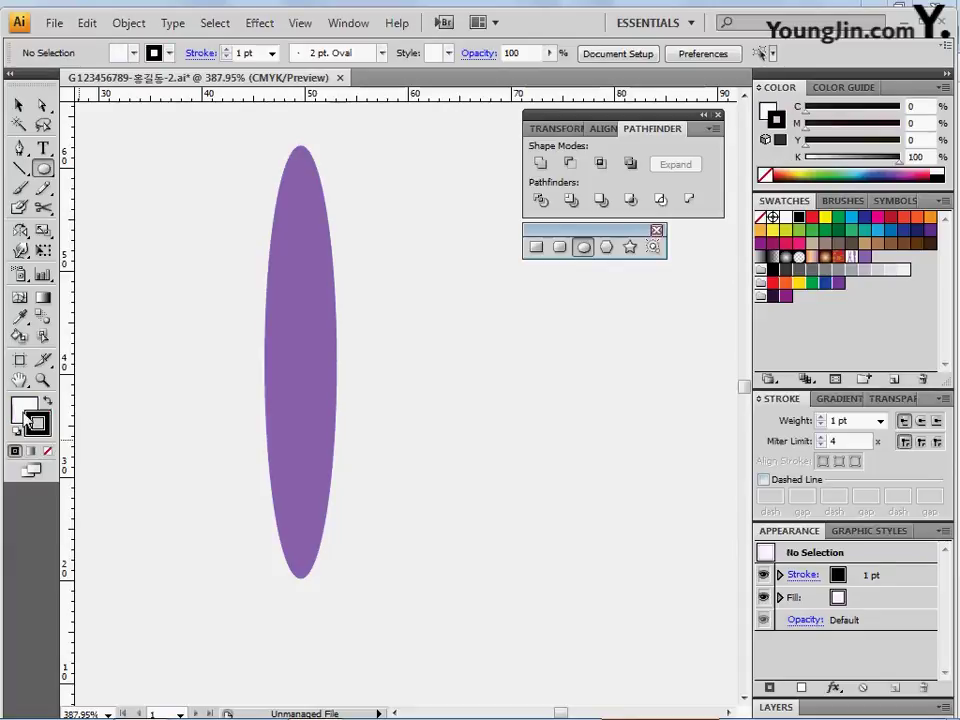
left_click(20, 408)
left_click(47, 451)
key("x")
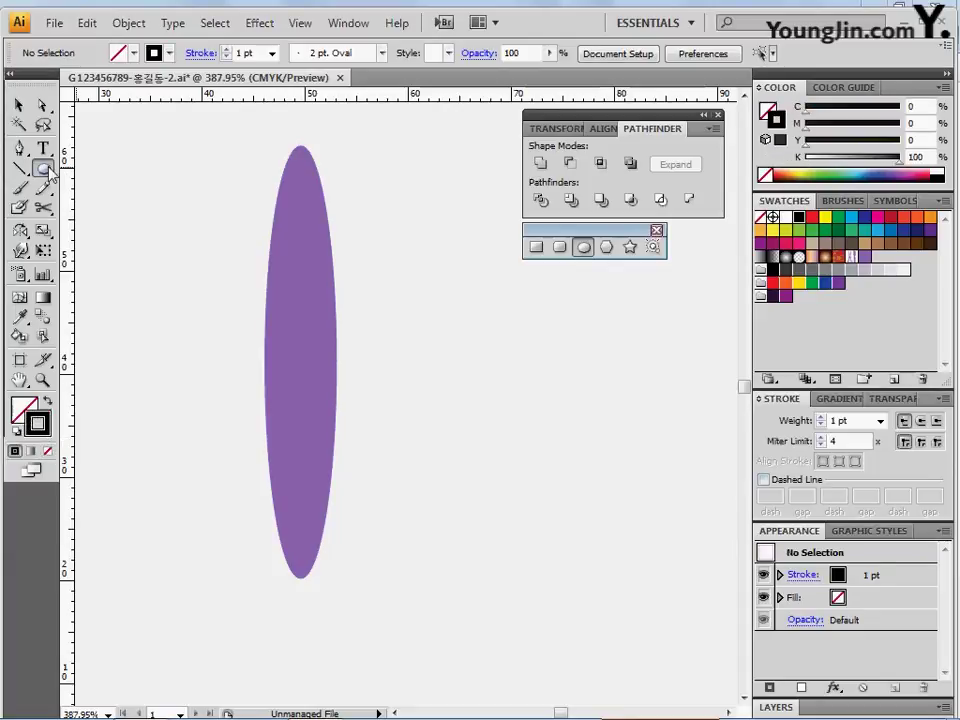
- Draw a tall rectangle over the purple ellipse's right half, nudge its edge onto the ellipse's vertical centre, and show the guides
left_click(537, 246)
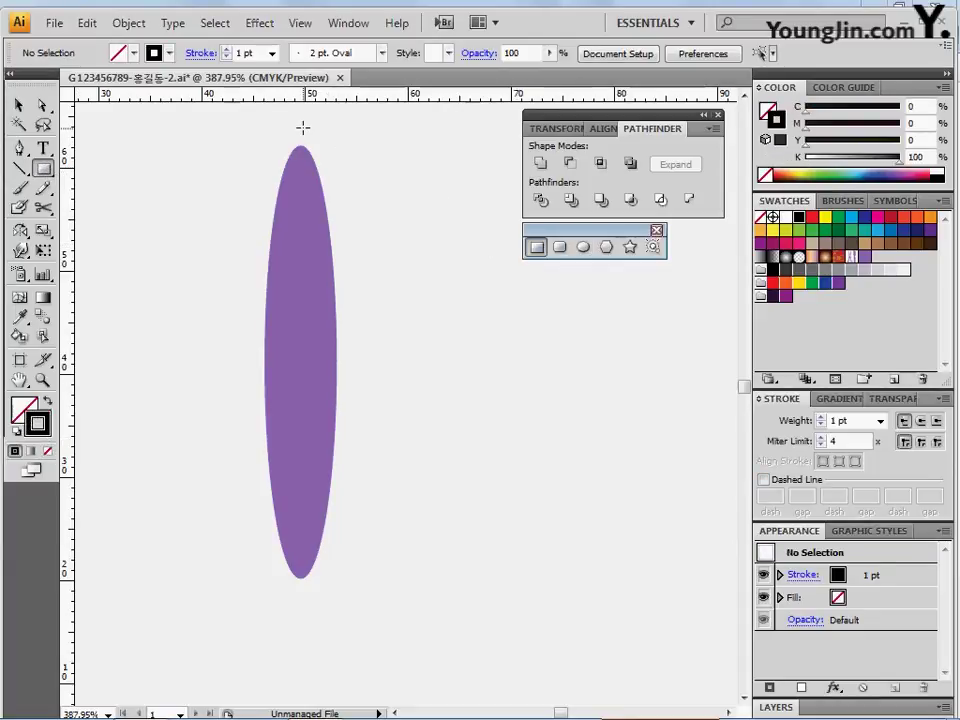
left_click_drag(302, 127, 406, 598)
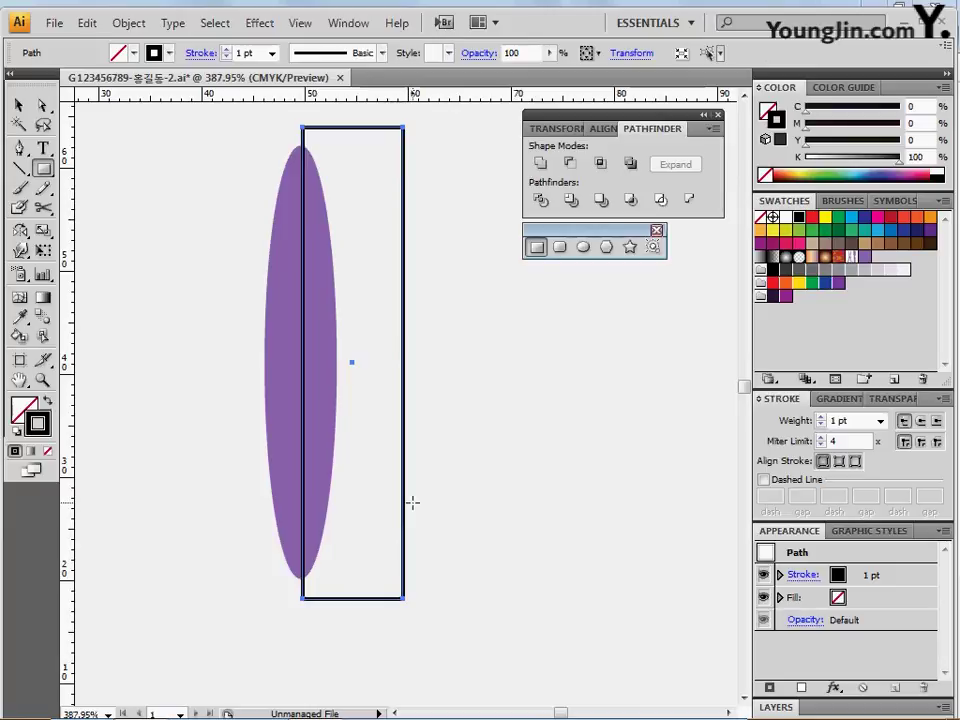
key("Left")
key("Right")
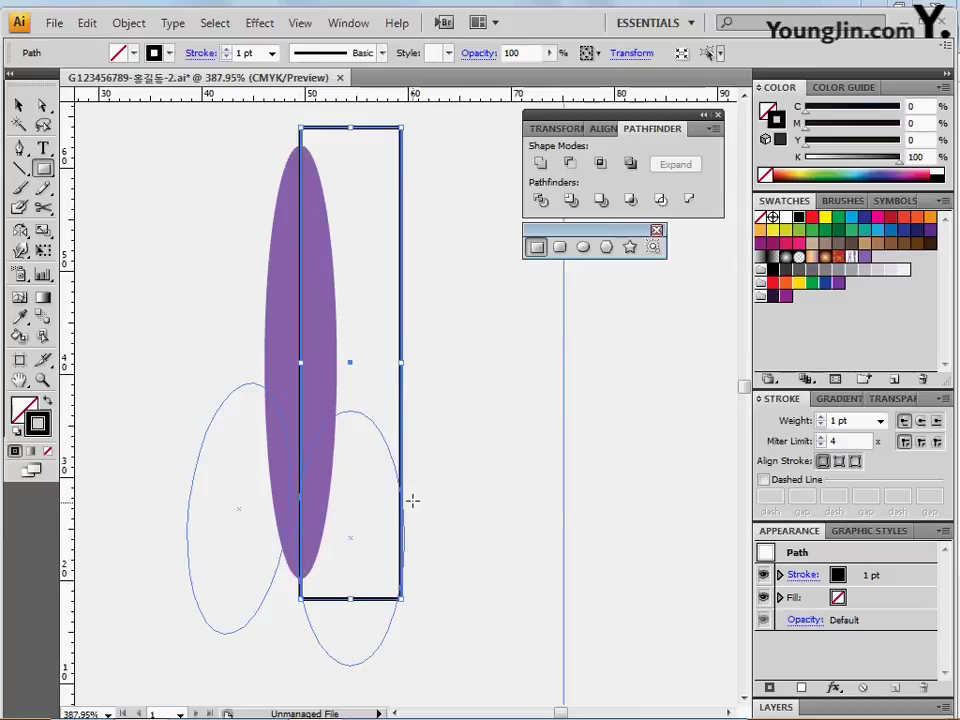
key("ctrl+a")
- Draw an upright unfilled ellipse over the purple ellipse's lower right side, positioned to match the oval guide there
left_click_drag(304, 368, 302, 341)
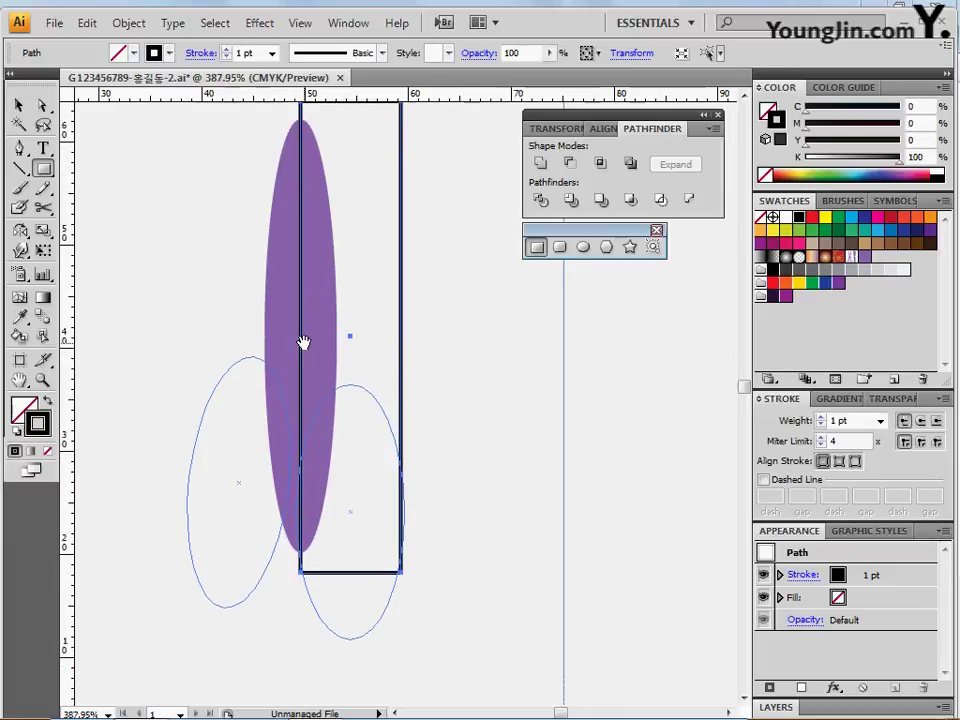
left_click(583, 247)
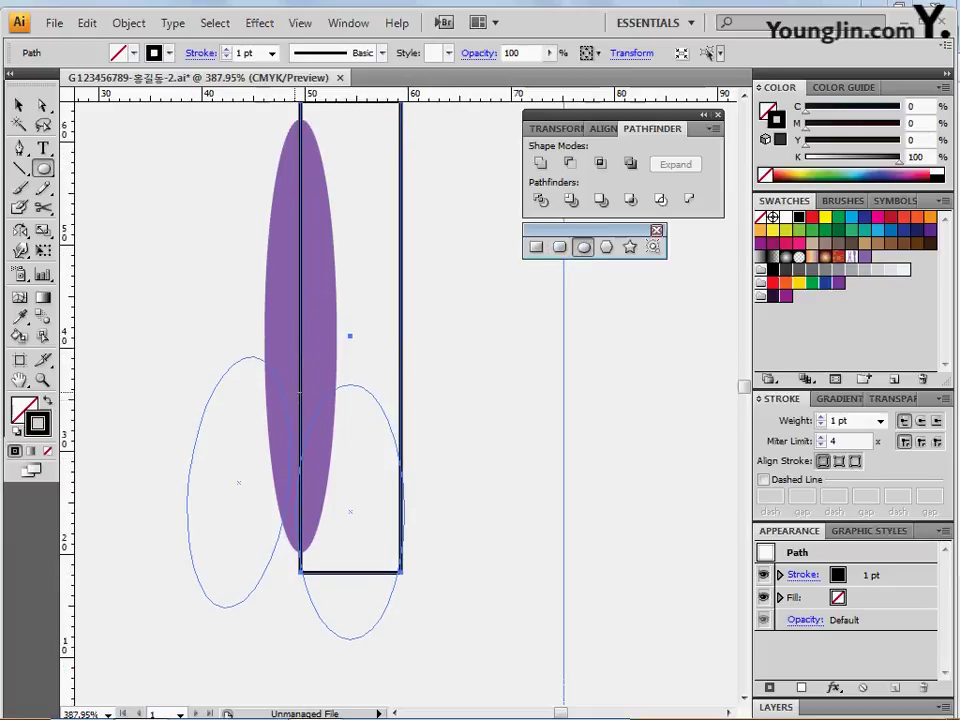
left_click_drag(303, 382, 410, 639)
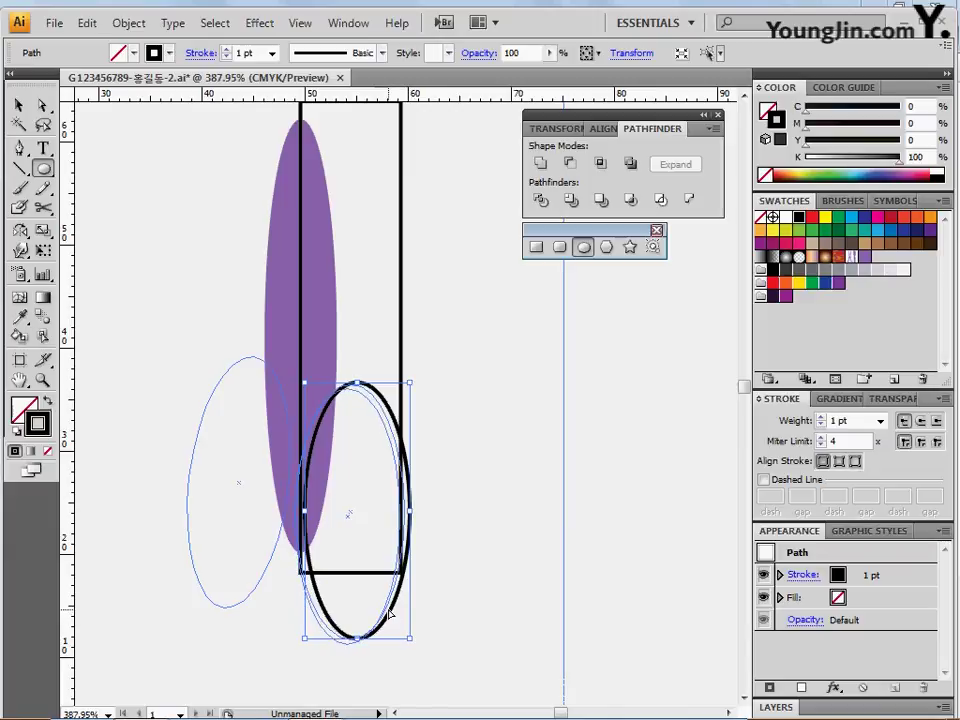
left_click_drag(390, 613, 390, 613)
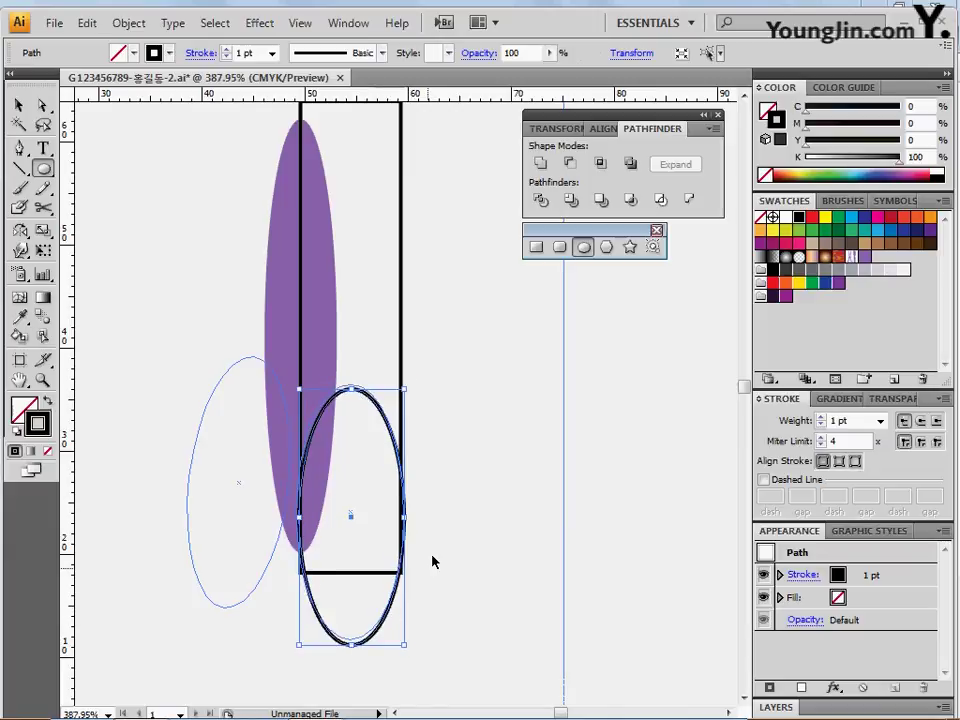
- Shorten the rectangle by raising its bottom edge to just above the purple ellipse's lower tip
left_click(350, 573, "ctrl")
left_click_drag(350, 573, 354, 540)
left_click(427, 596, "ctrl")
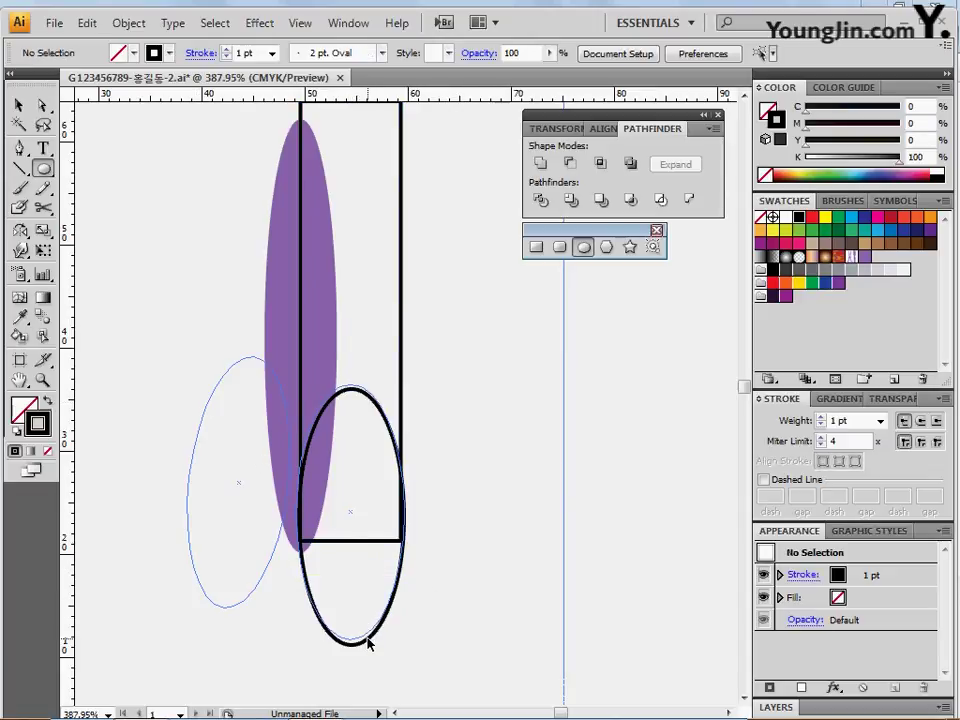
- Duplicate the outlined ellipse onto the left oval guide and rotate the copy slightly clockwise to match its tilt
left_click_drag(368, 639, 254, 599)
left_click_drag(241, 422, 241, 420)
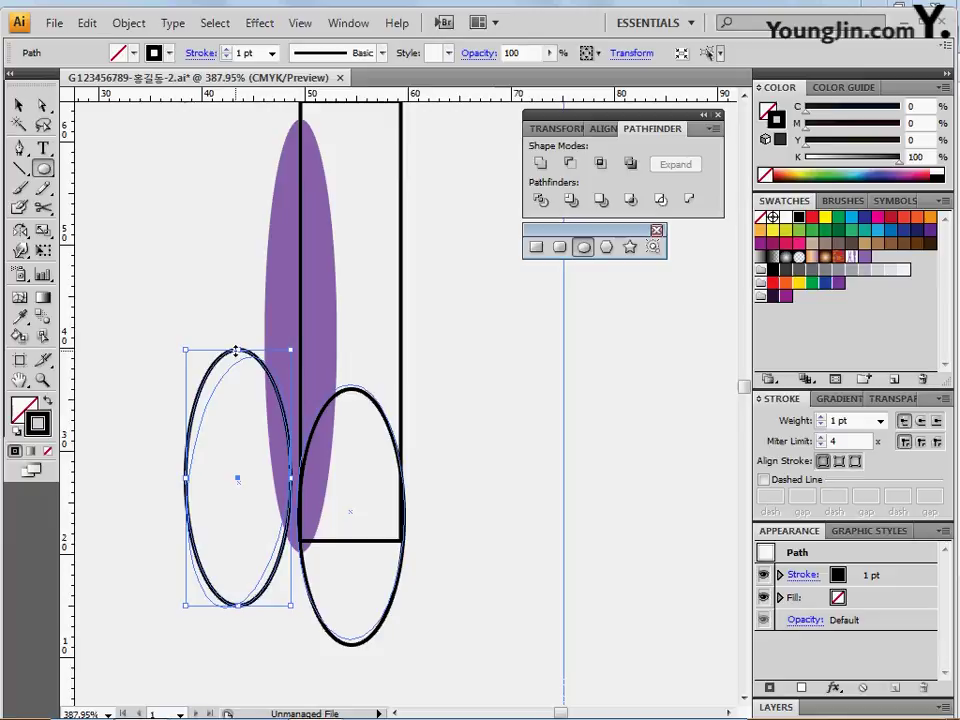
left_click_drag(236, 355, 198, 345)
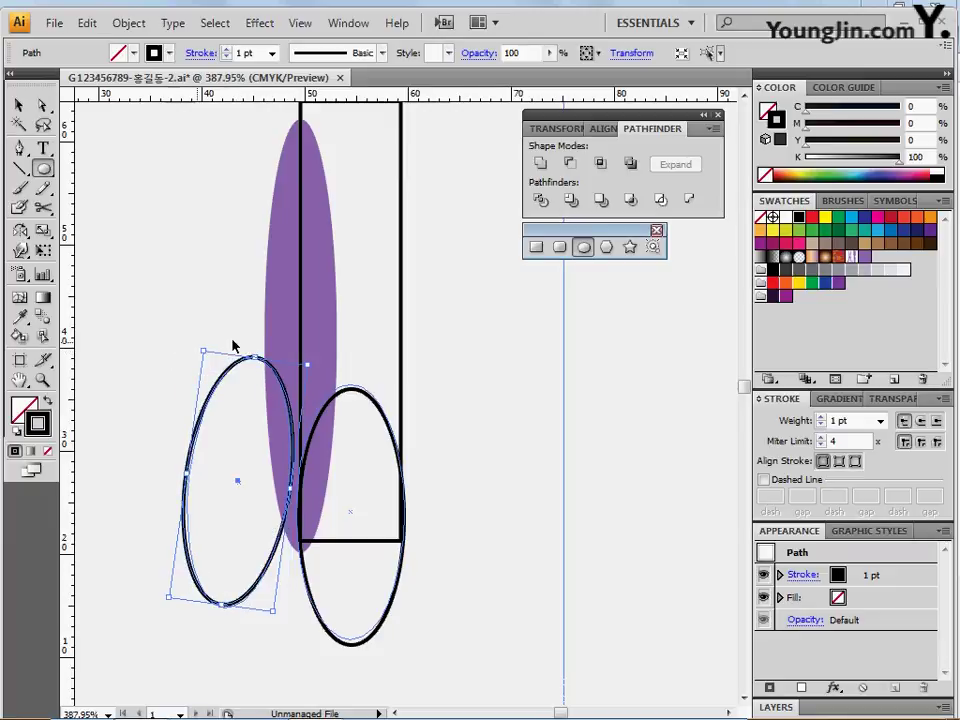
left_click(293, 643, "ctrl")
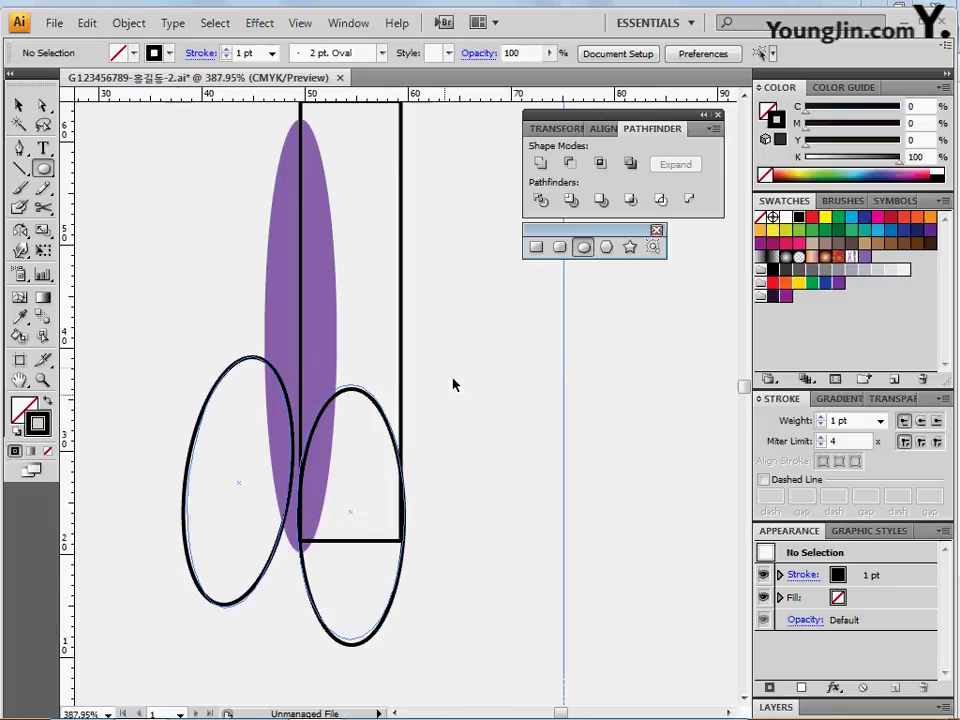
- Subtract the rectangle and both outlined ellipses from the purple ellipse with Minus Front, and hide the guides
left_click_drag(369, 341, 369, 377)
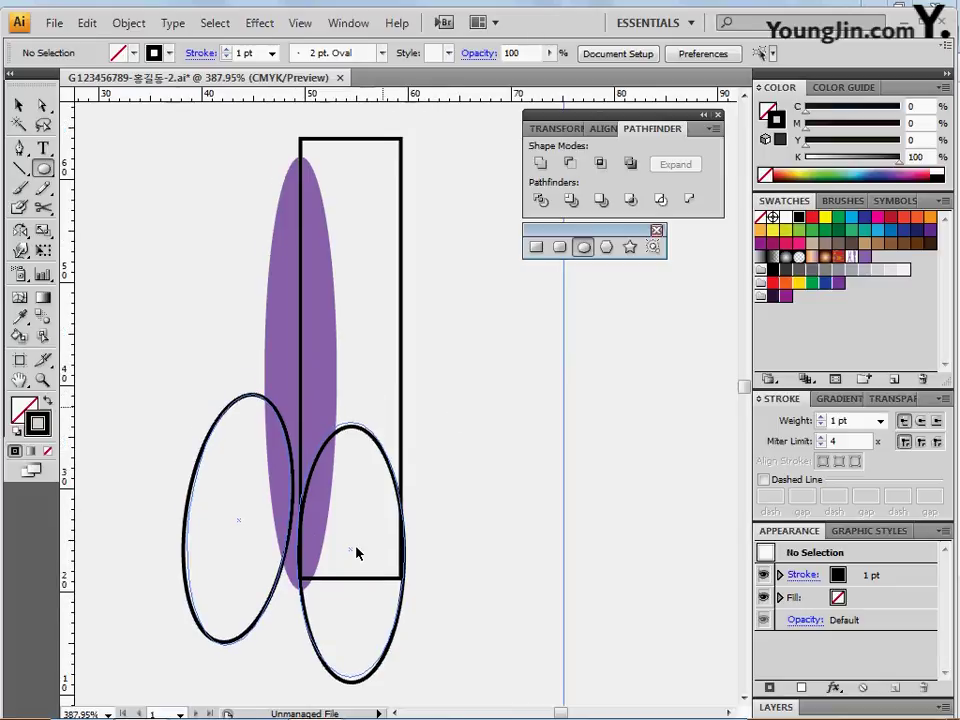
left_click(347, 583, "ctrl")
left_click_drag(338, 480, 314, 613)
left_click(398, 640, "ctrl")
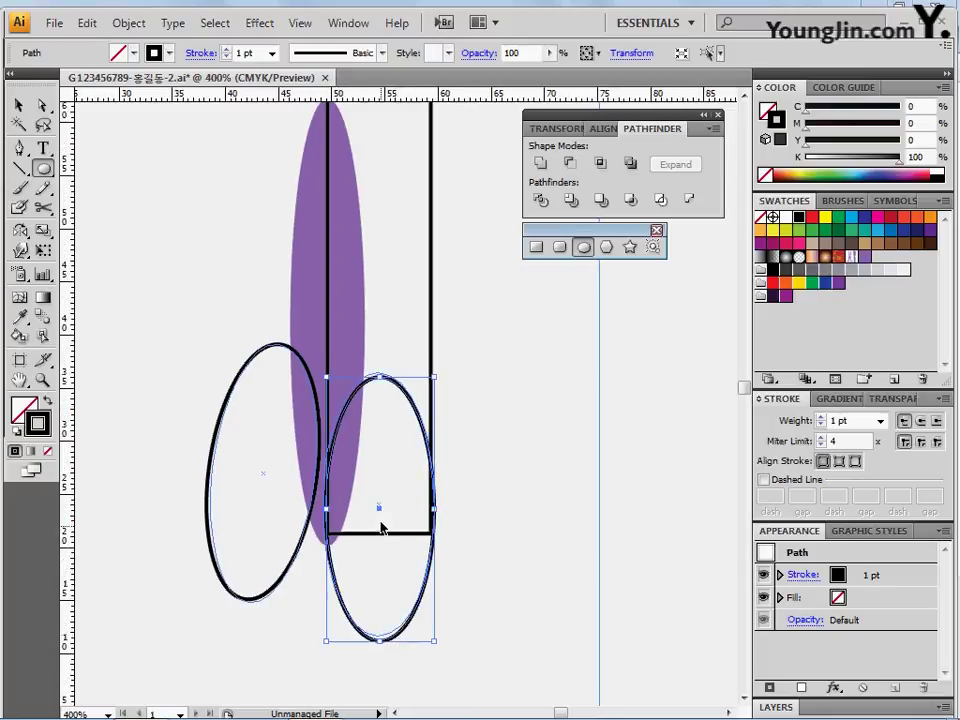
left_click(391, 463, "ctrl+alt")
left_click_drag(366, 367, 334, 452)
left_click_drag(201, 157, 418, 580)
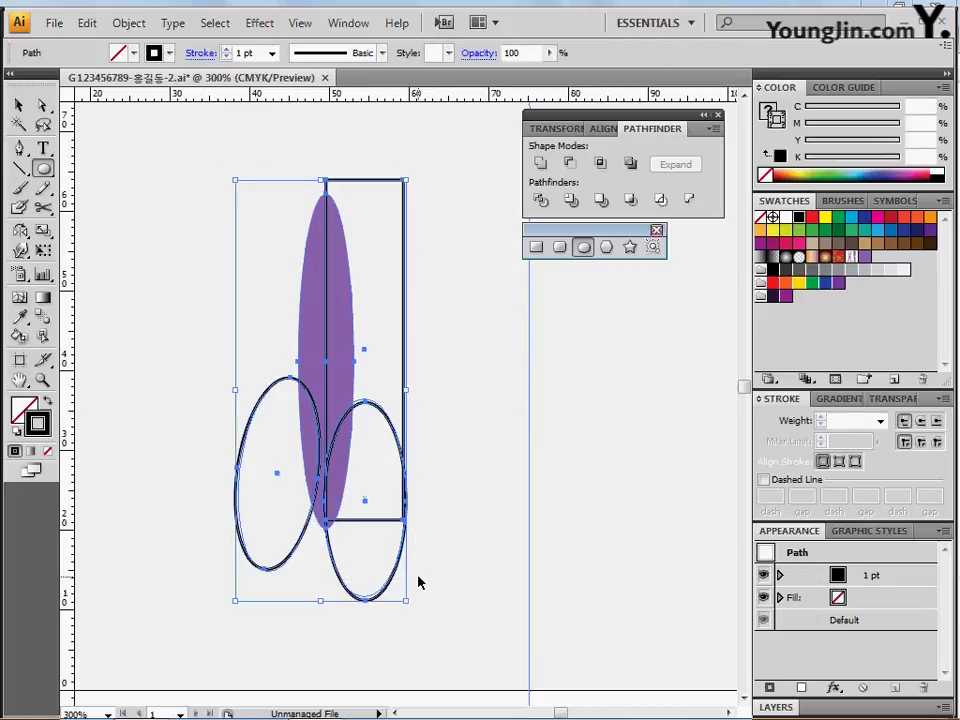
left_click(568, 166)
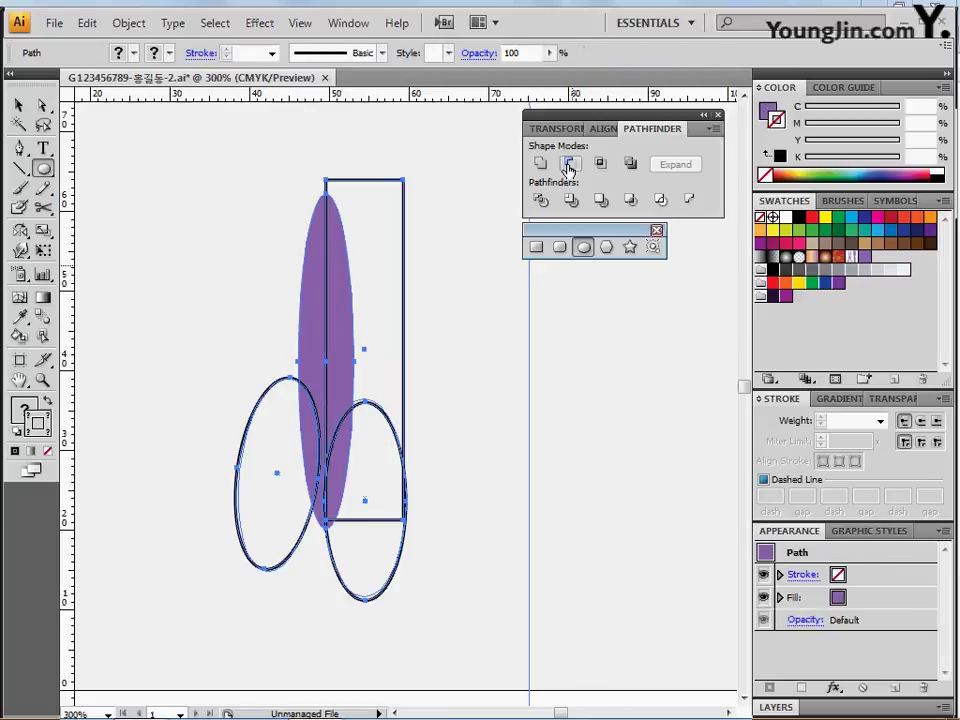
key("ctrl+;")
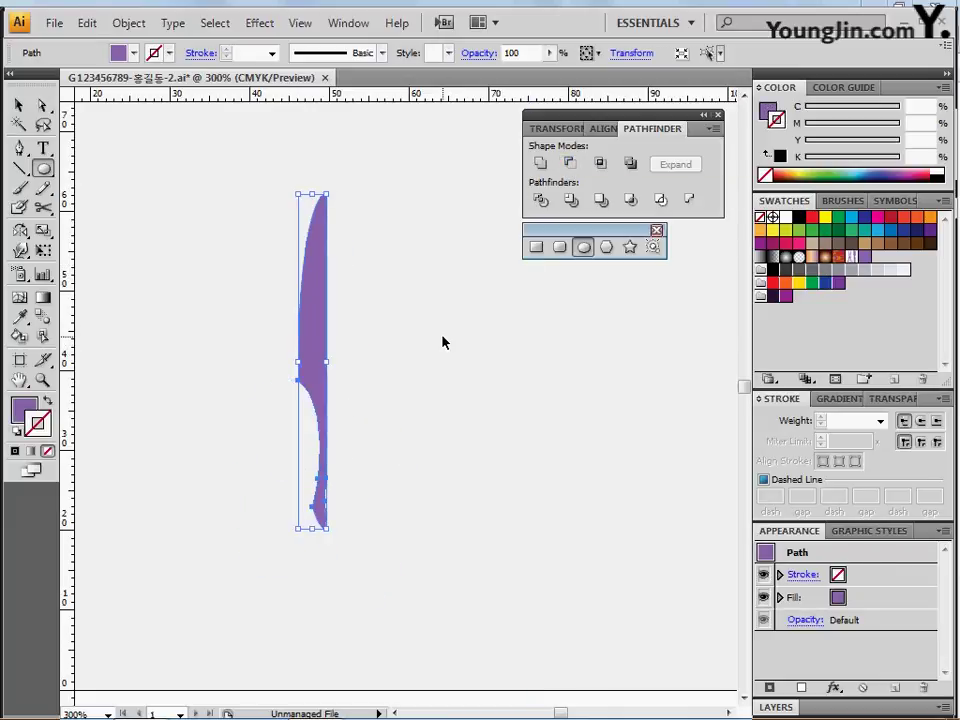
- Draw a small upright purple ellipse from its centre, just below the lower tip of the knife shape
key("space")
left_click_drag(404, 426, 388, 402)
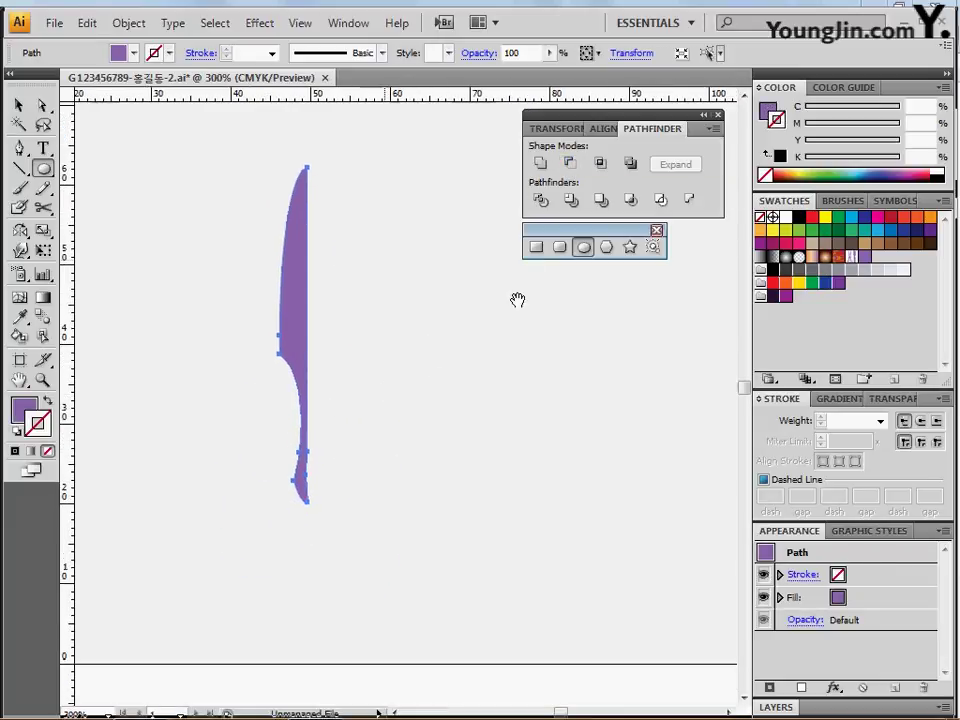
left_click(583, 248)
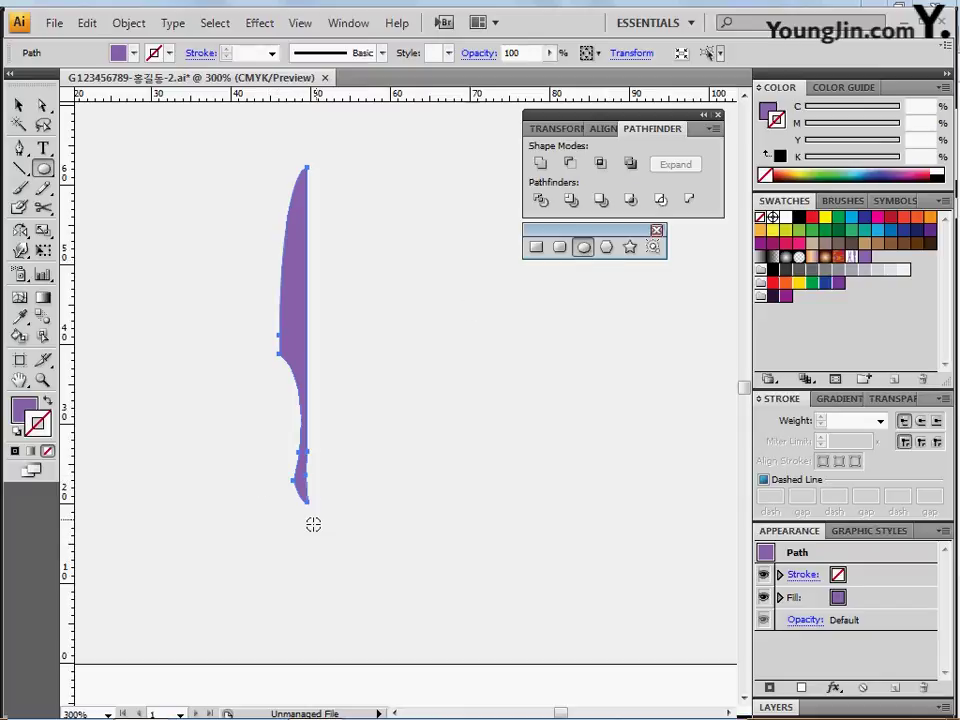
left_click_drag(309, 525, 333, 560)
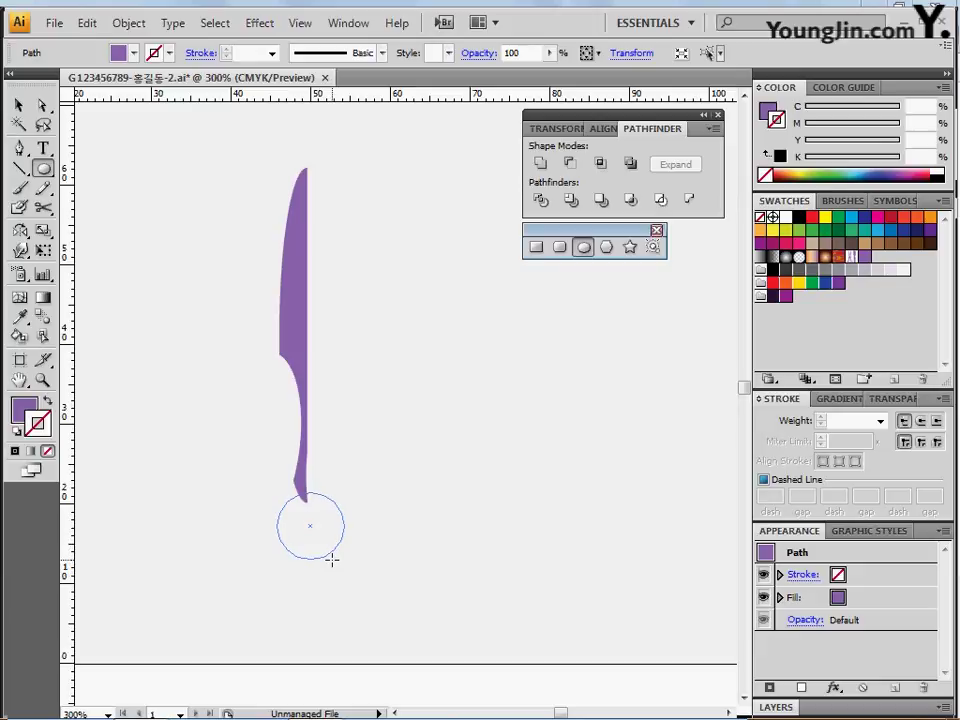
left_click_drag(332, 559, 332, 559)
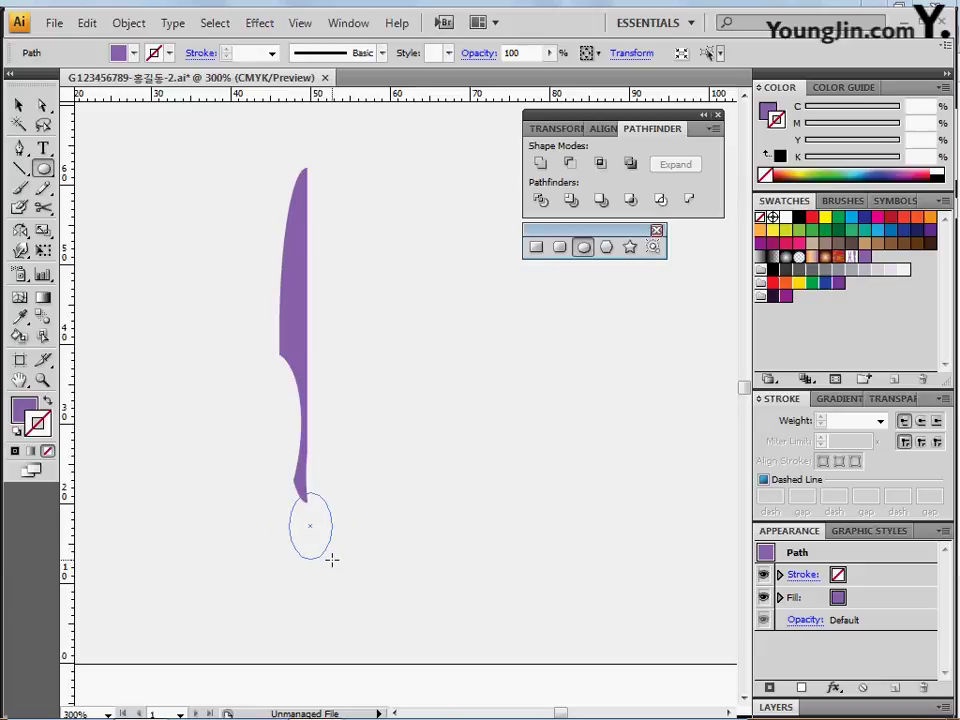
mouse_move(332, 559)
left_mouse_down()
mouse_move(342, 573)
mouse_move(336, 561)
left_mouse_up()
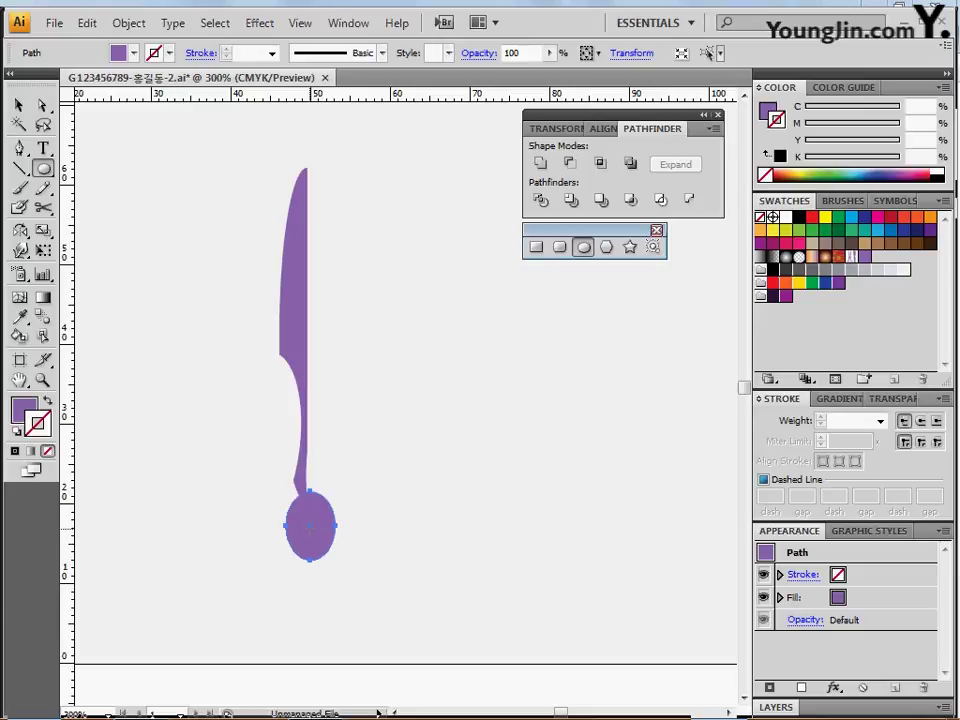
- Give the small ellipse the default white fill and 1 pt black stroke
left_click(317, 527, "ctrl")
left_click_drag(396, 407, 334, 482)
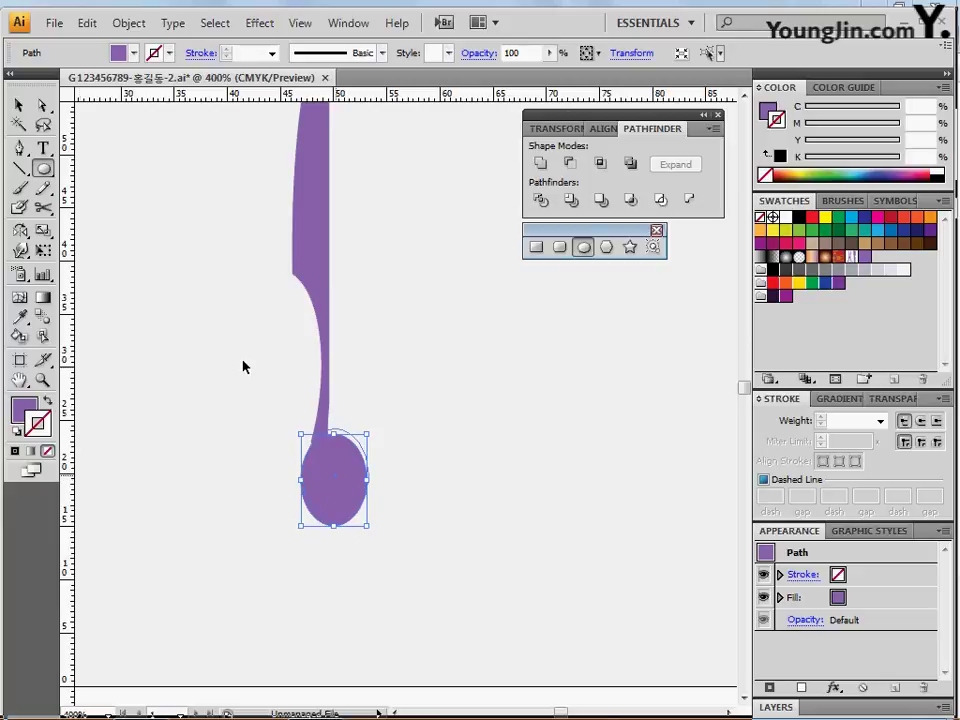
key("d")
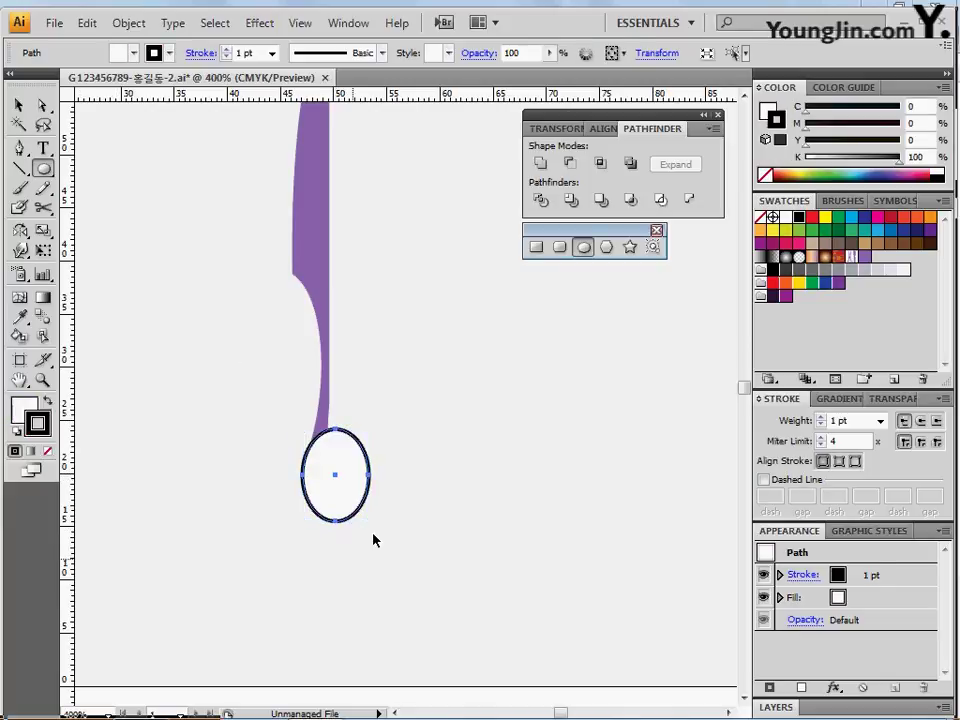
- Enlarge the small ellipse slightly downward and to the right, keeping its upper-left corner in place
key("ctrl")
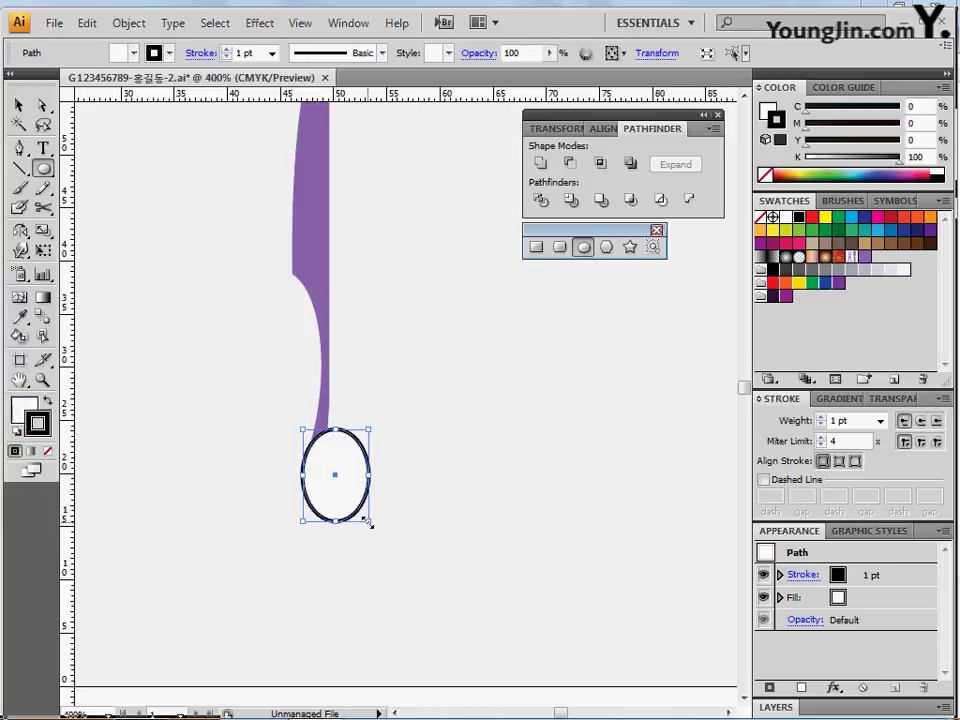
left_click_drag(368, 521, 377, 531)
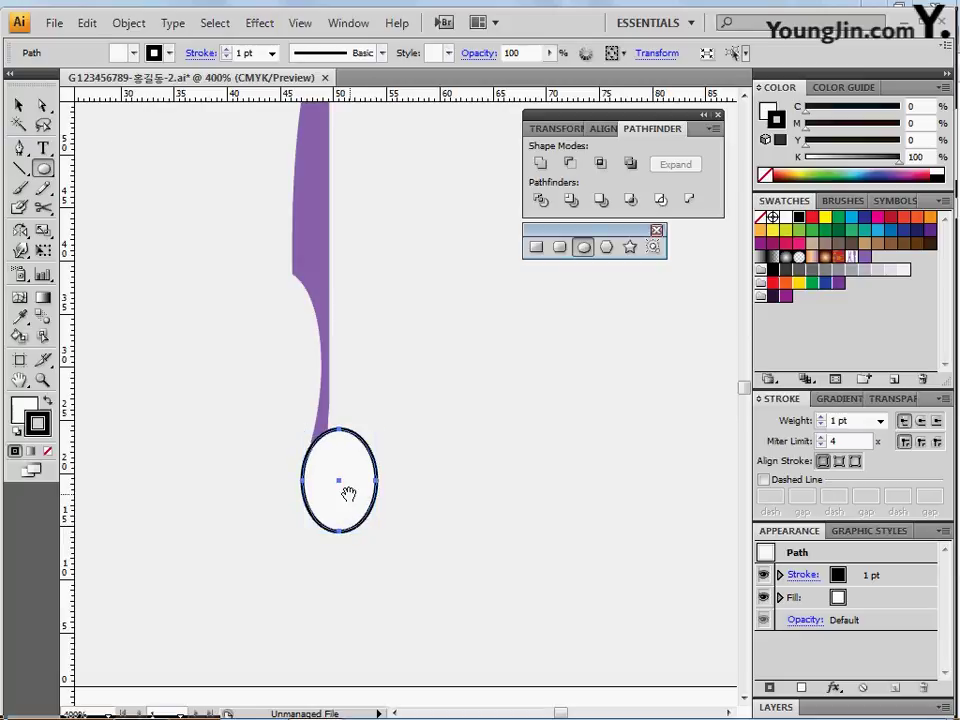
key("ctrl")
key("ctrl")
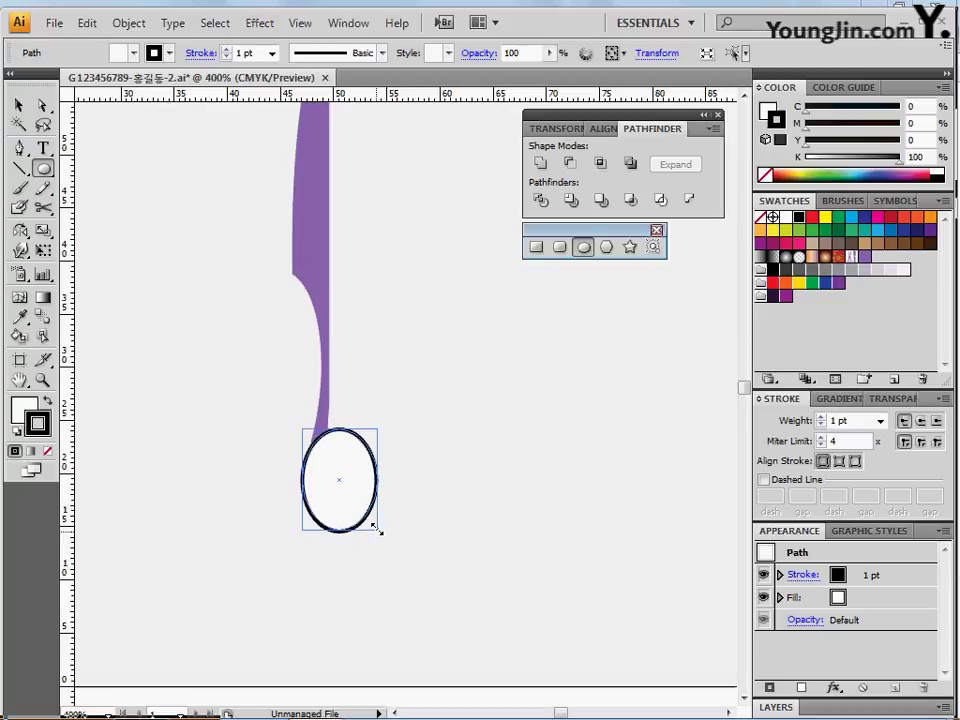
left_click_drag(377, 529, 378, 530)
- Make a non-uniformly scaled copy of the small ellipse at 90% horizontal and 80% vertical, and deselect it
key("space")
left_click_drag(352, 480, 339, 541)
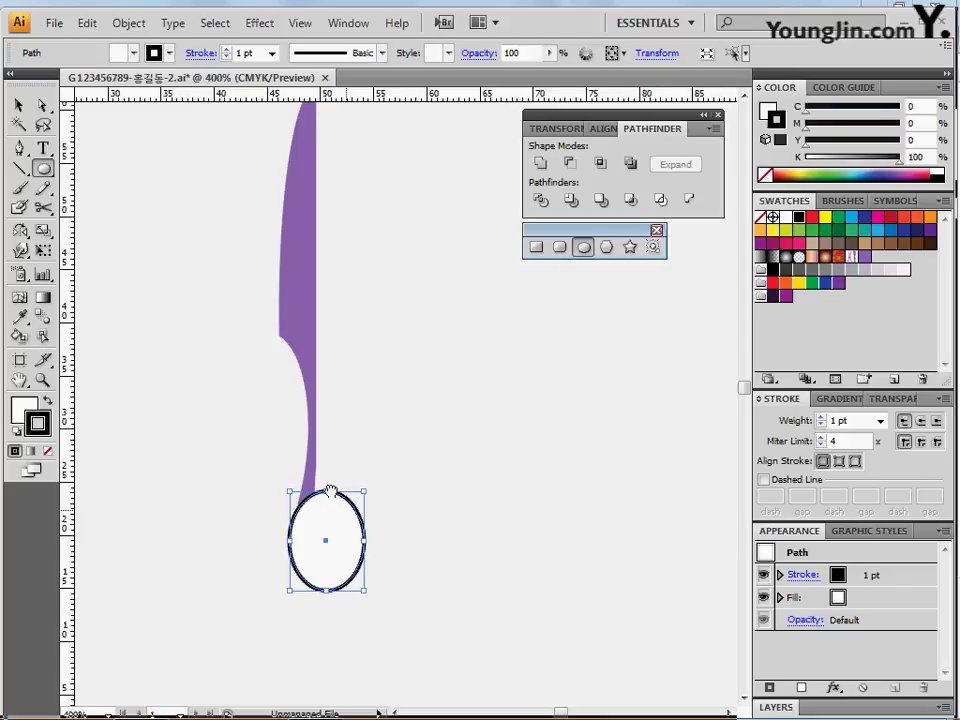
left_click_drag(331, 491, 330, 490)
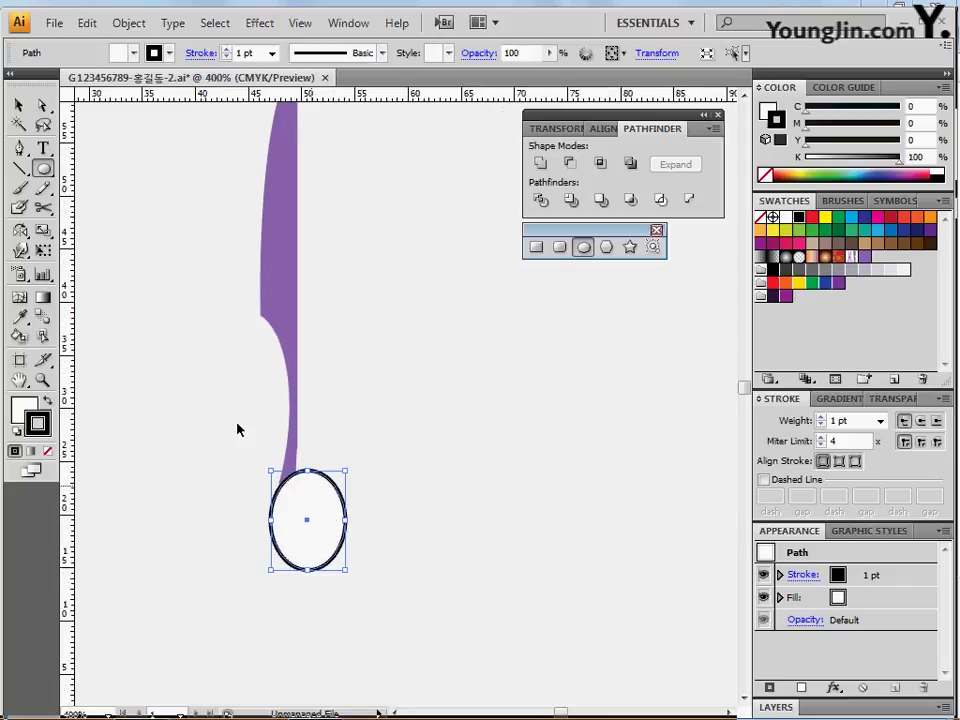
double_click(42, 230)
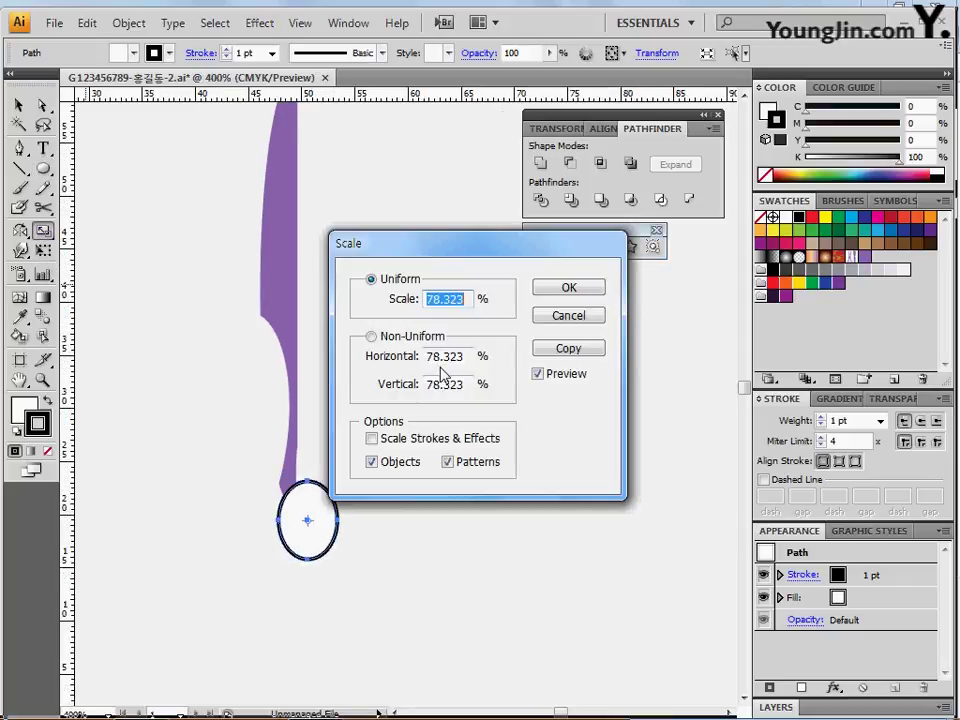
left_click(375, 336)
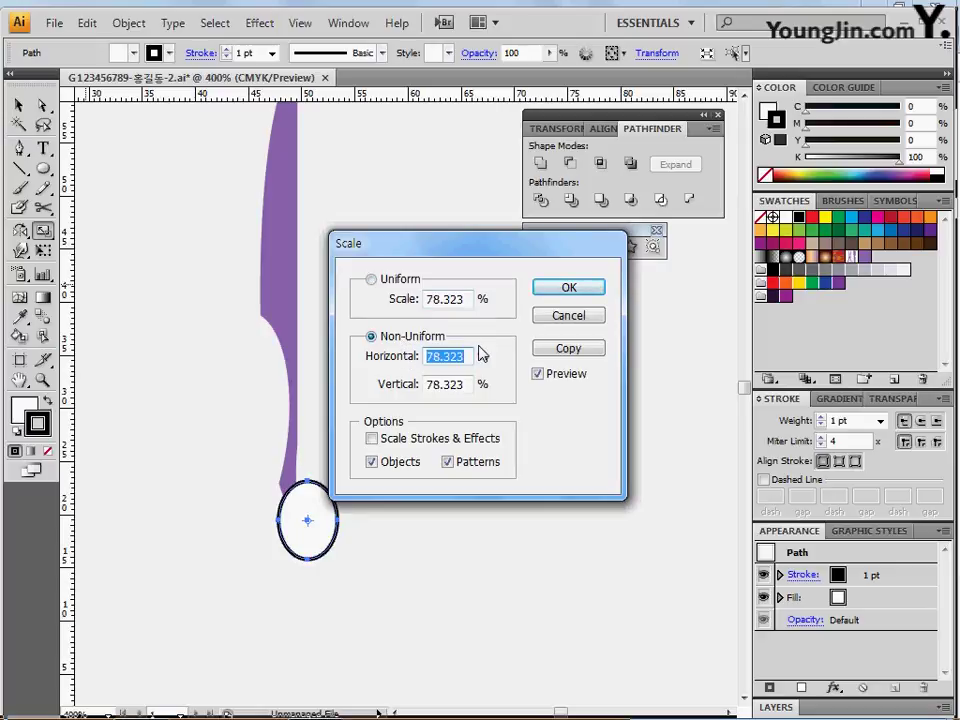
type("90")
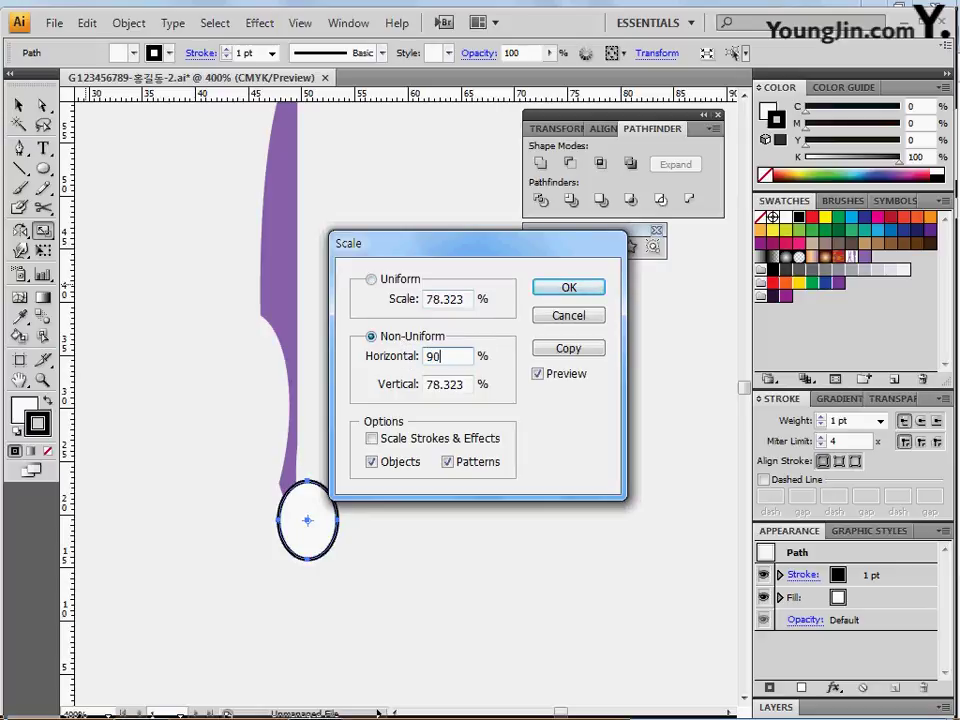
key("Tab")
type("80")
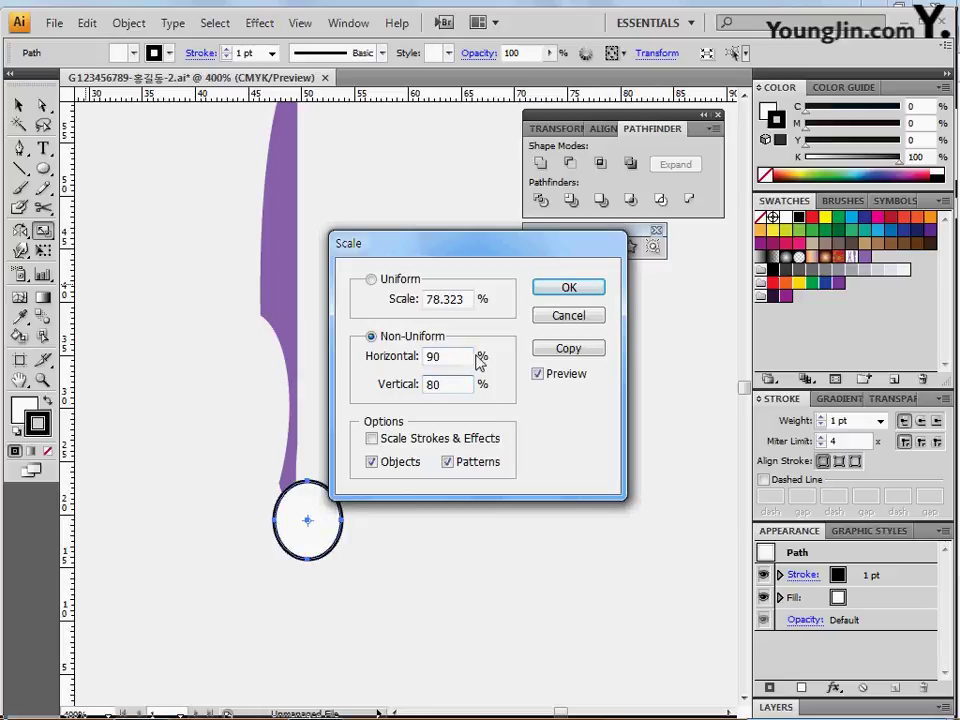
left_click(574, 349)
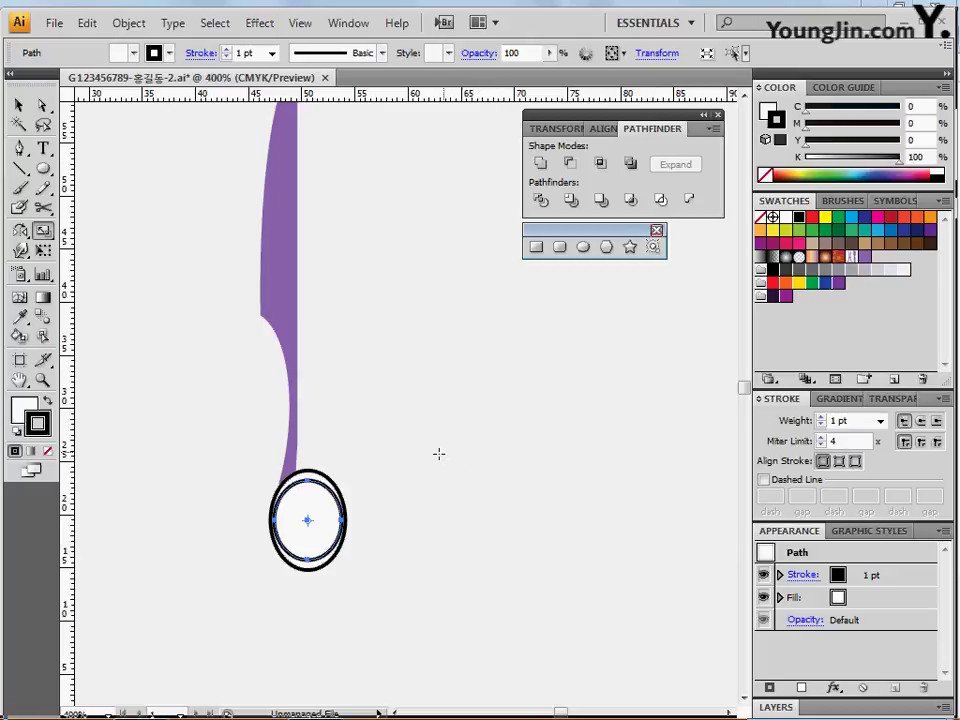
key("ctrl+shift+a")
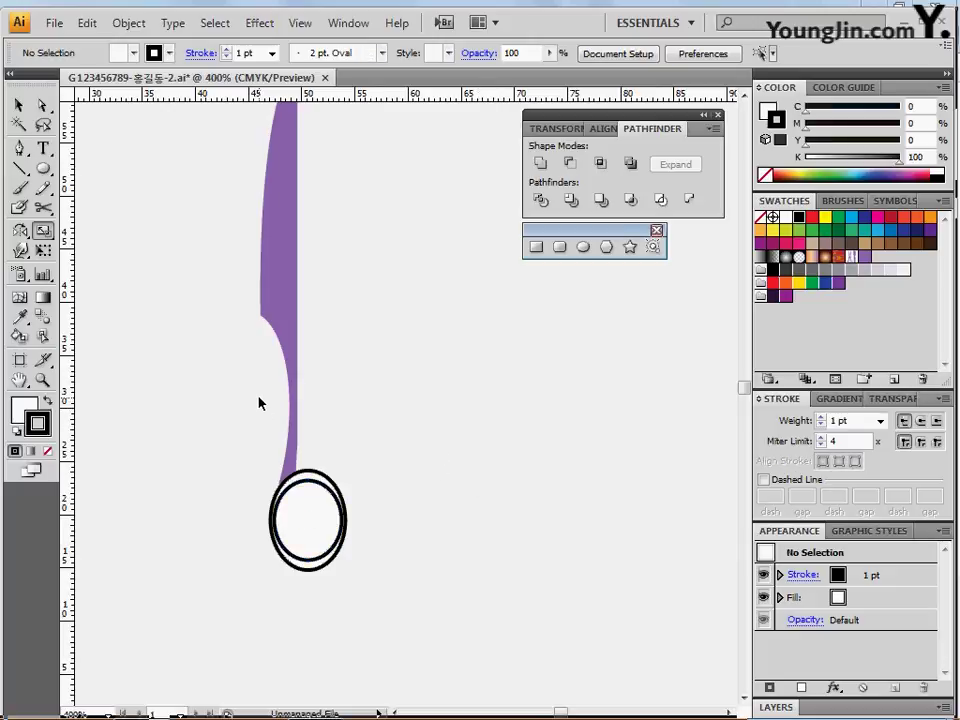
- Unite the knife shape with the outer ellipse, and cut the inner ellipse out of it with Exclude
left_click_drag(259, 399, 332, 482)
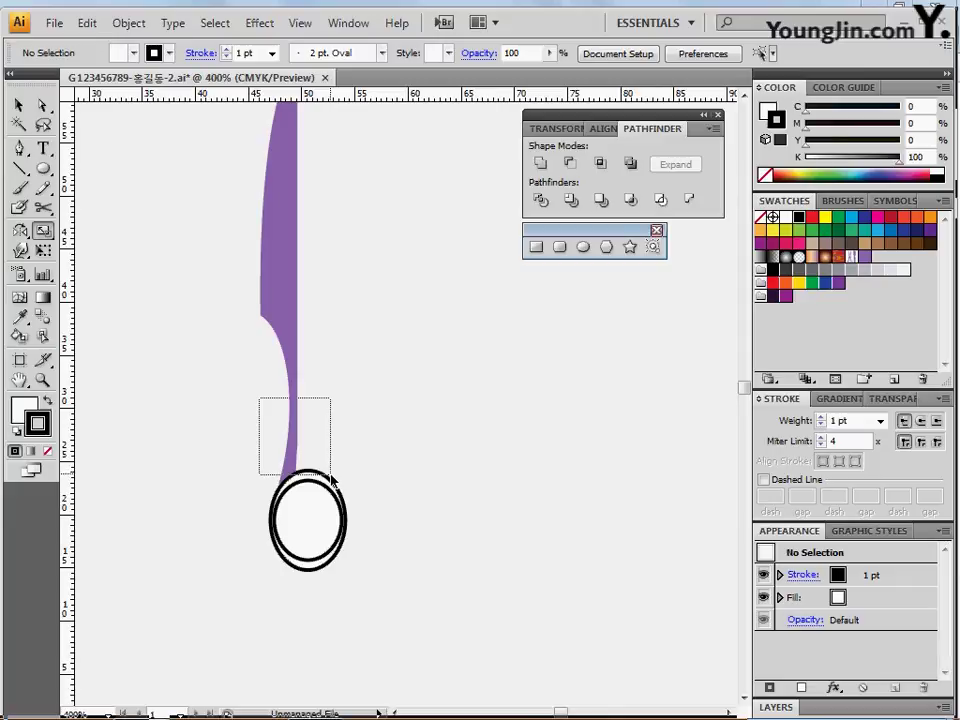
left_click_drag(332, 482, 332, 482)
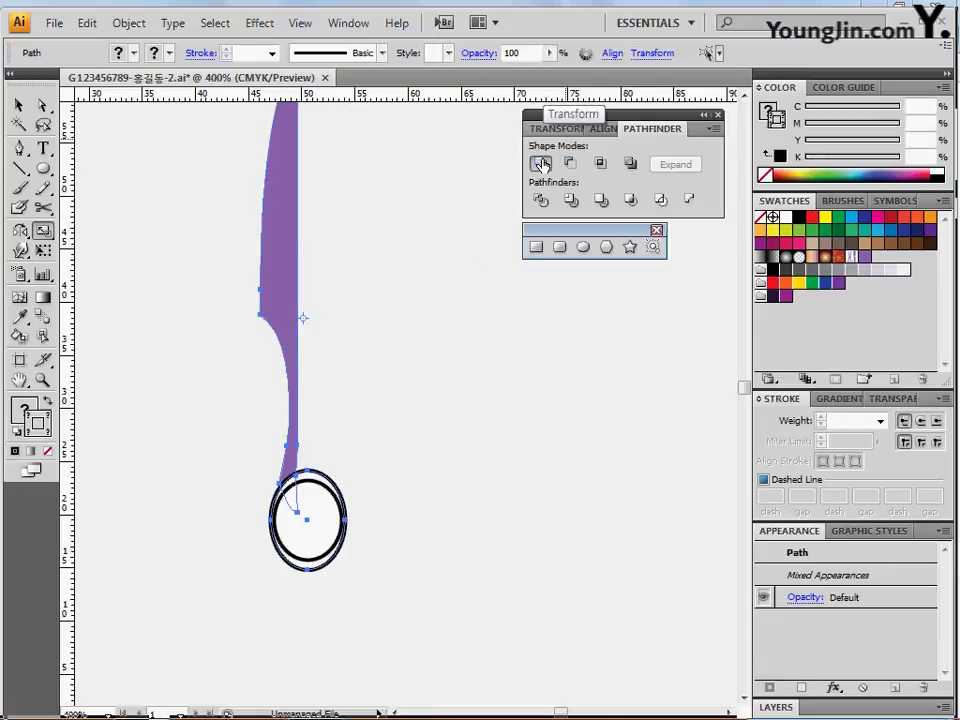
left_click(541, 164)
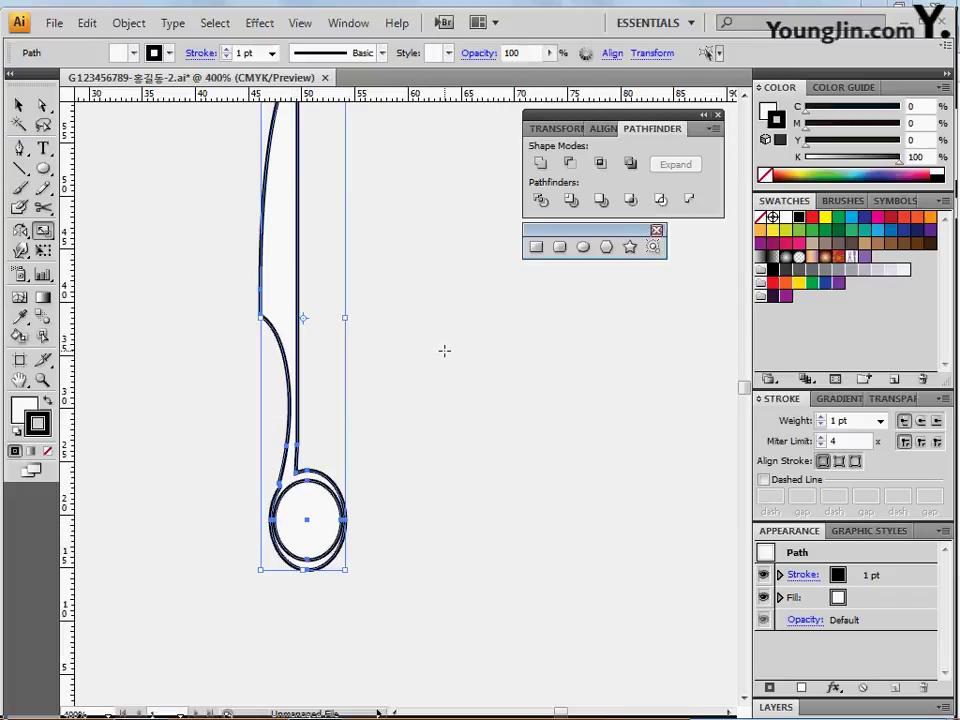
left_click(569, 164)
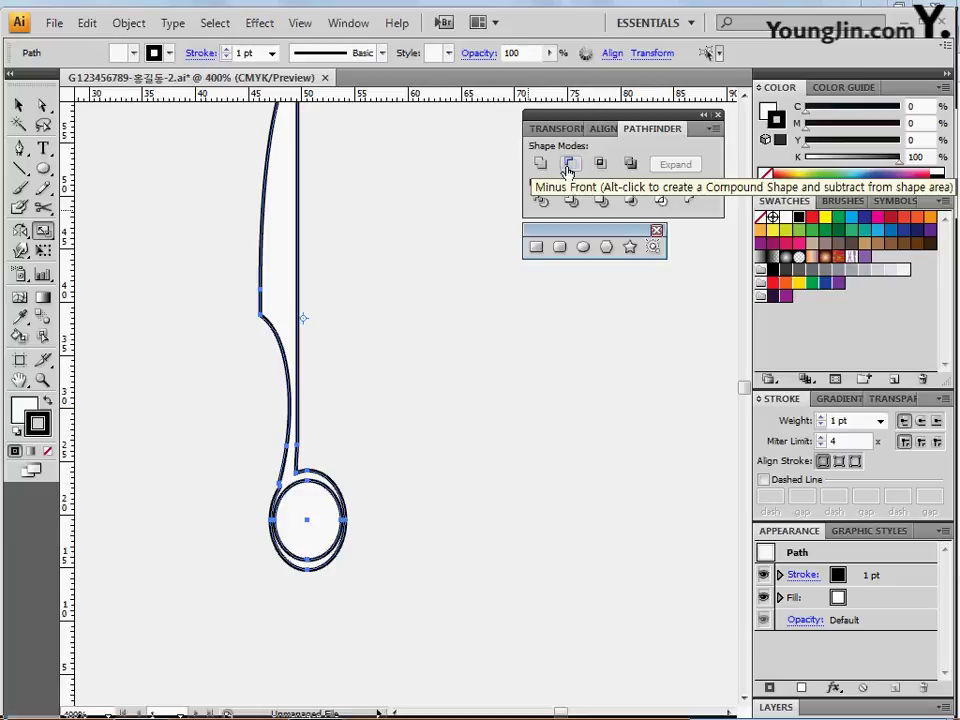
left_click(630, 165)
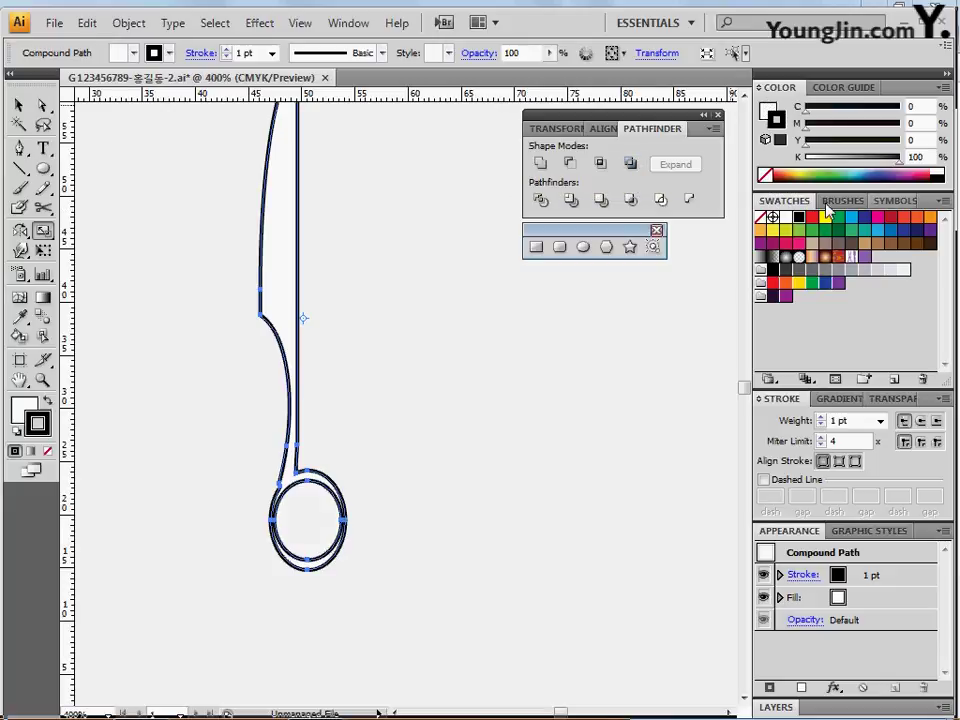
- Fill the combined shape with the purple swatch (C 50, M 70), remove its stroke, and deselect it
left_click(864, 256)
left_click(765, 176)
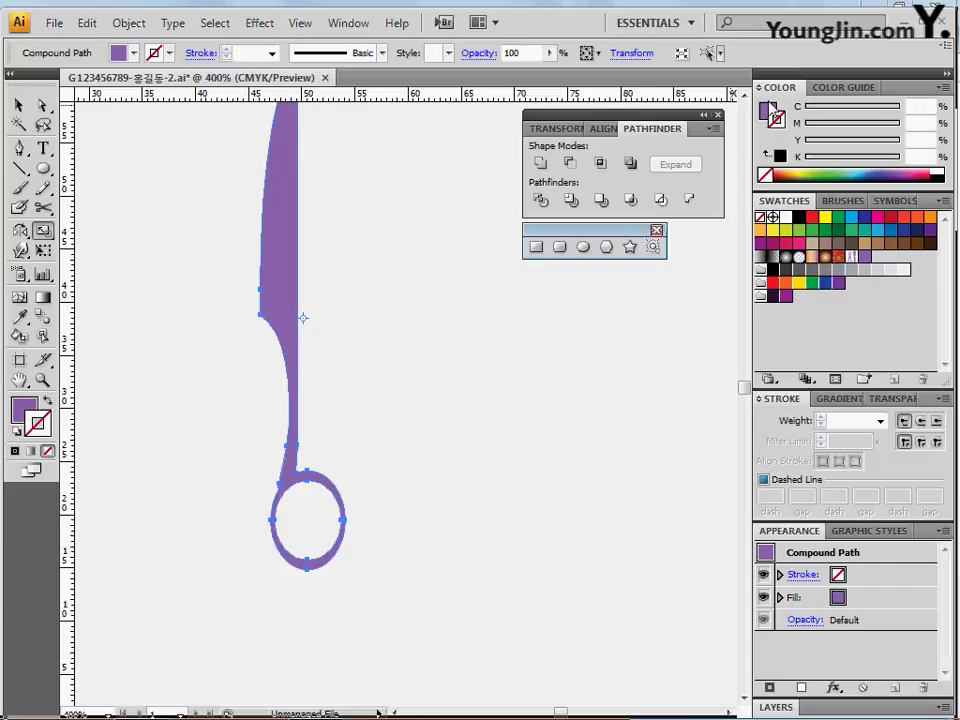
left_click(926, 124)
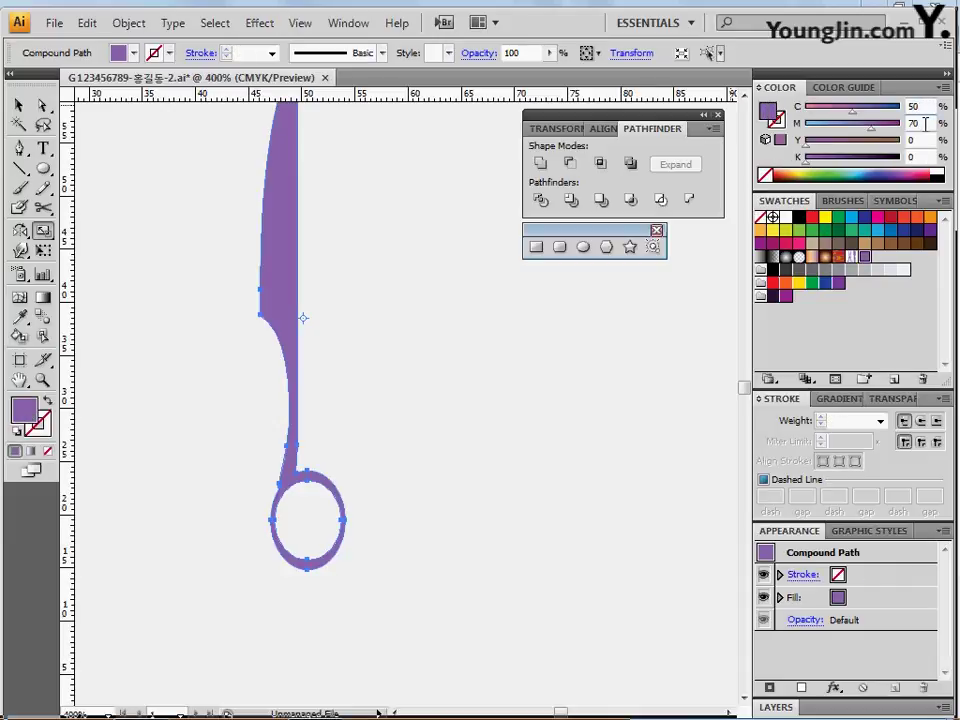
left_click(404, 410, "ctrl")
- Delete the protruding anchor point on the left side of the junction between the handle and the ring
left_click(330, 524)
left_click(373, 401)
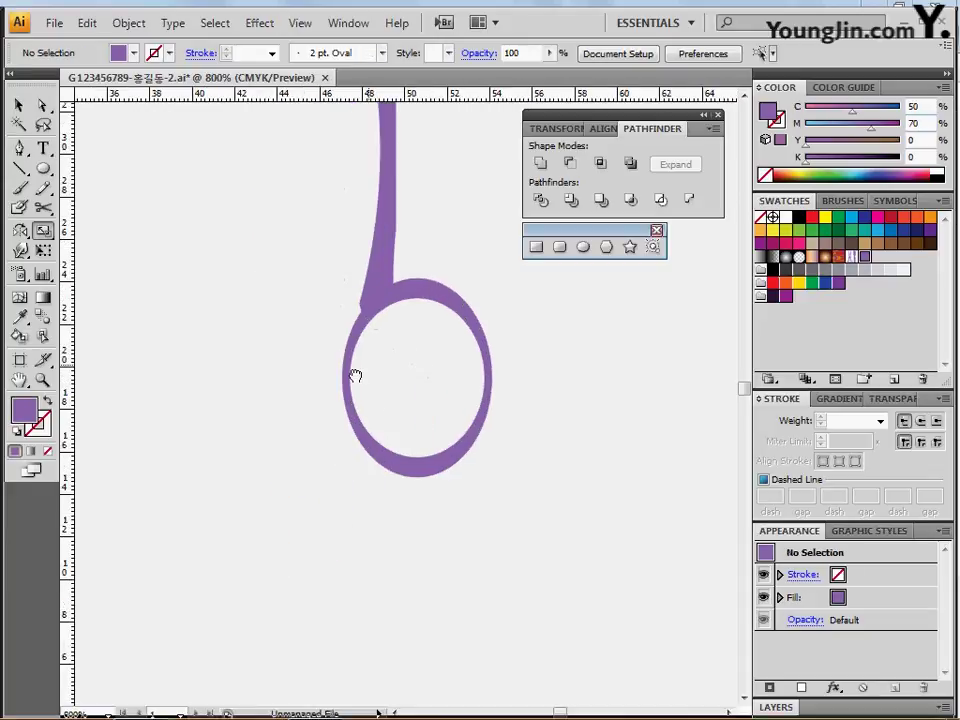
left_click_drag(354, 377, 256, 463)
left_click(272, 421, "ctrl")
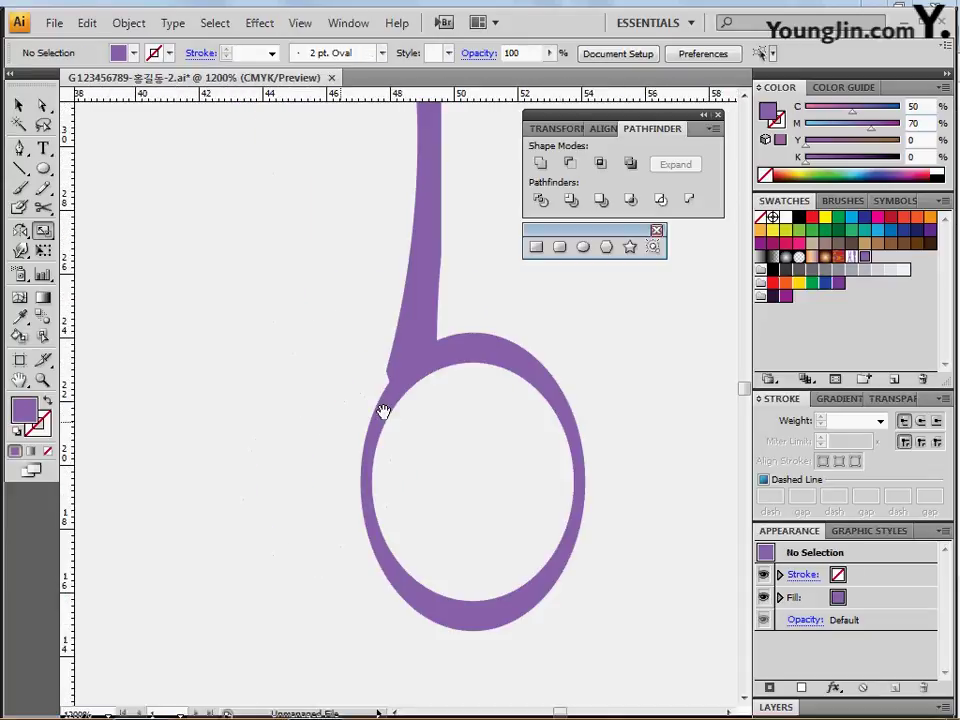
left_click_drag(383, 407, 225, 428)
left_click(42, 104)
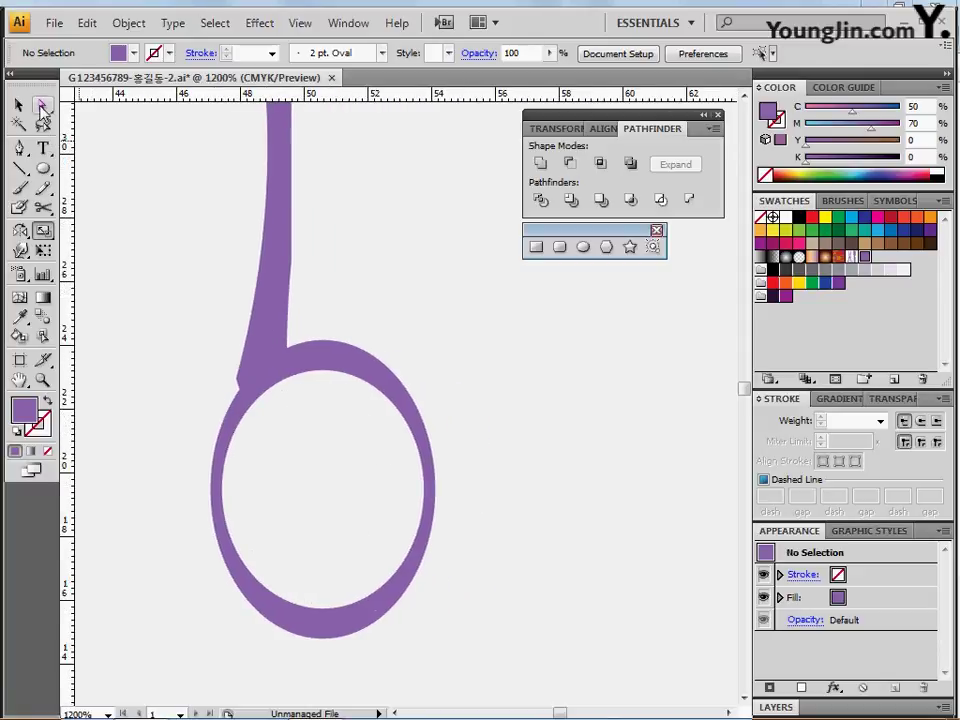
left_click(237, 382)
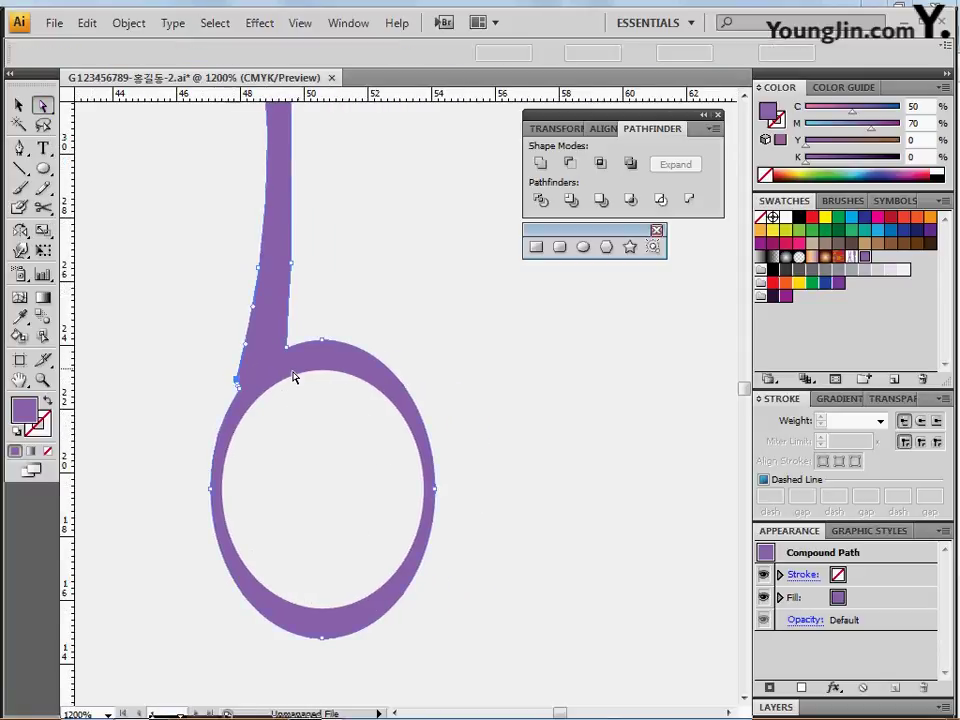
left_click(279, 398)
left_click(272, 394)
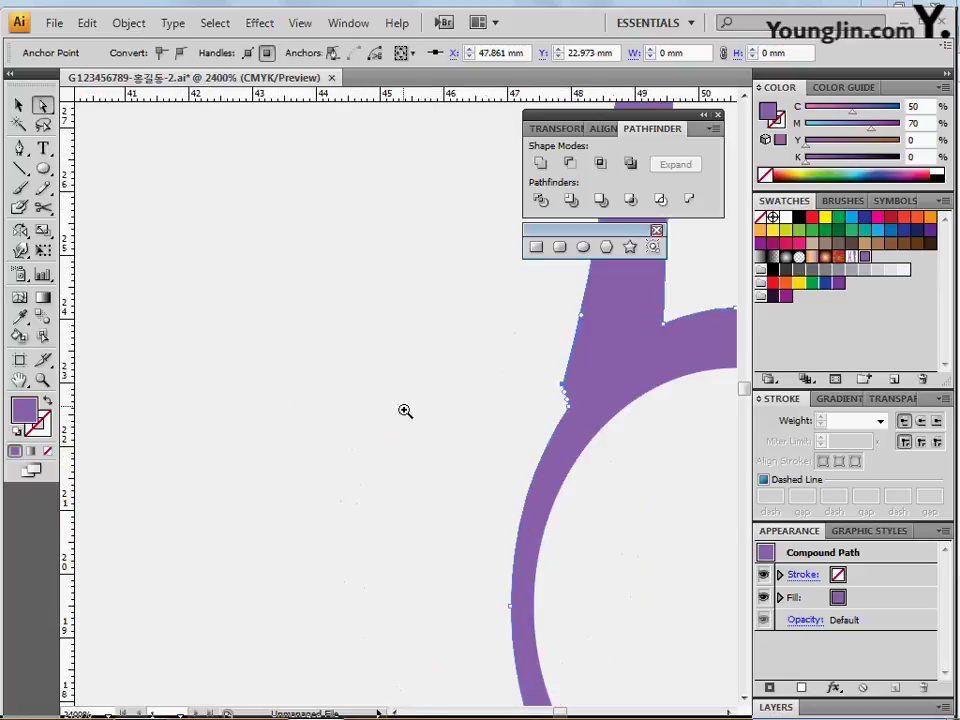
left_click(403, 409)
left_click_drag(252, 425, 150, 524)
left_click(283, 386, "ctrl+alt")
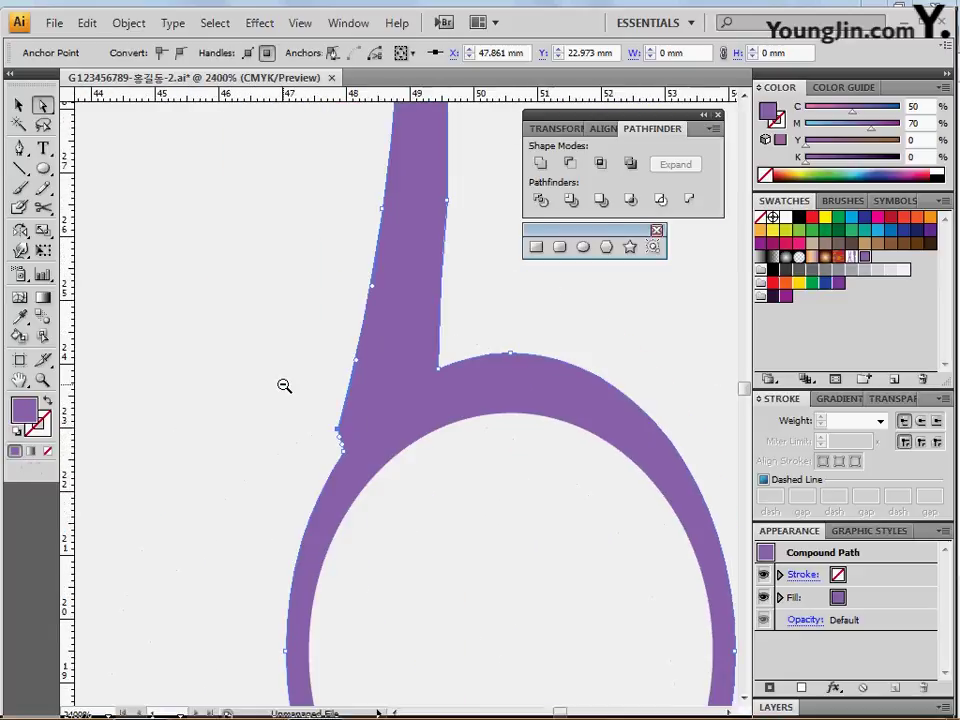
left_click(283, 386, "ctrl+alt")
left_click(283, 386, "ctrl+alt")
left_click_drag(457, 365, 194, 388)
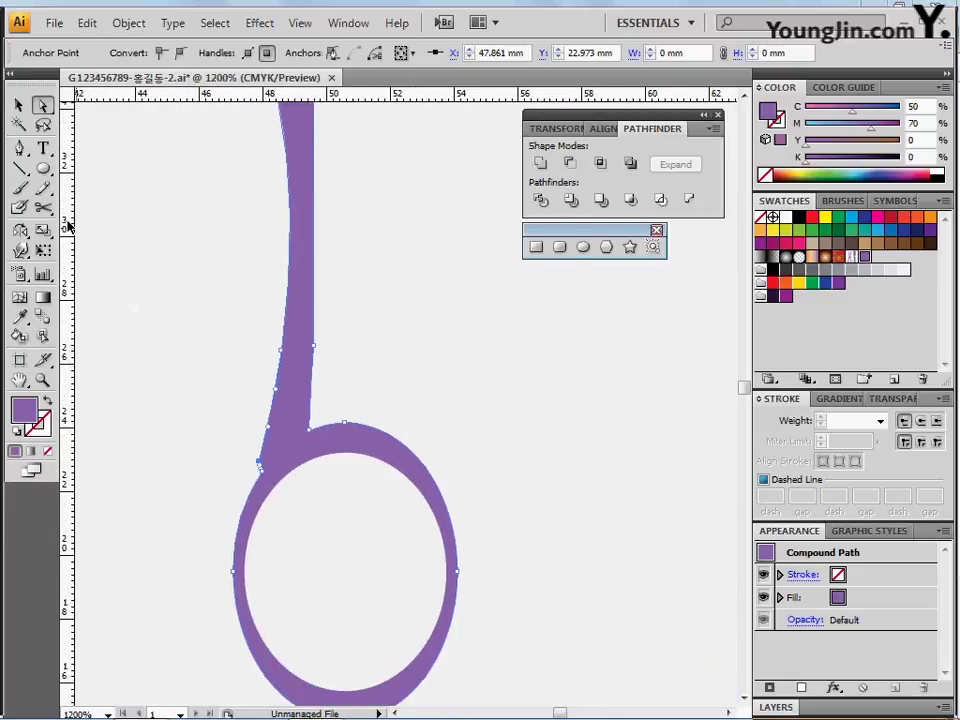
left_click_drag(19, 148, 98, 197)
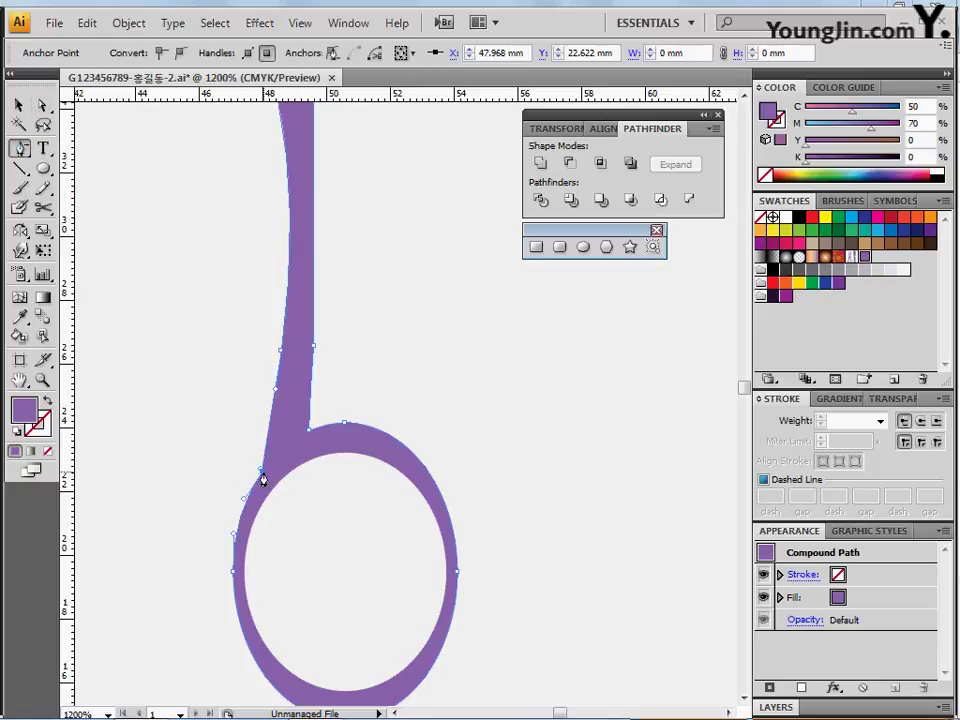
- Convert the anchor point on the handle's right edge, just above the ring, to a smooth point with vertical direction handles
left_click(272, 478, "ctrl")
left_click(360, 419, "ctrl")
left_click_drag(455, 309, 191, 467)
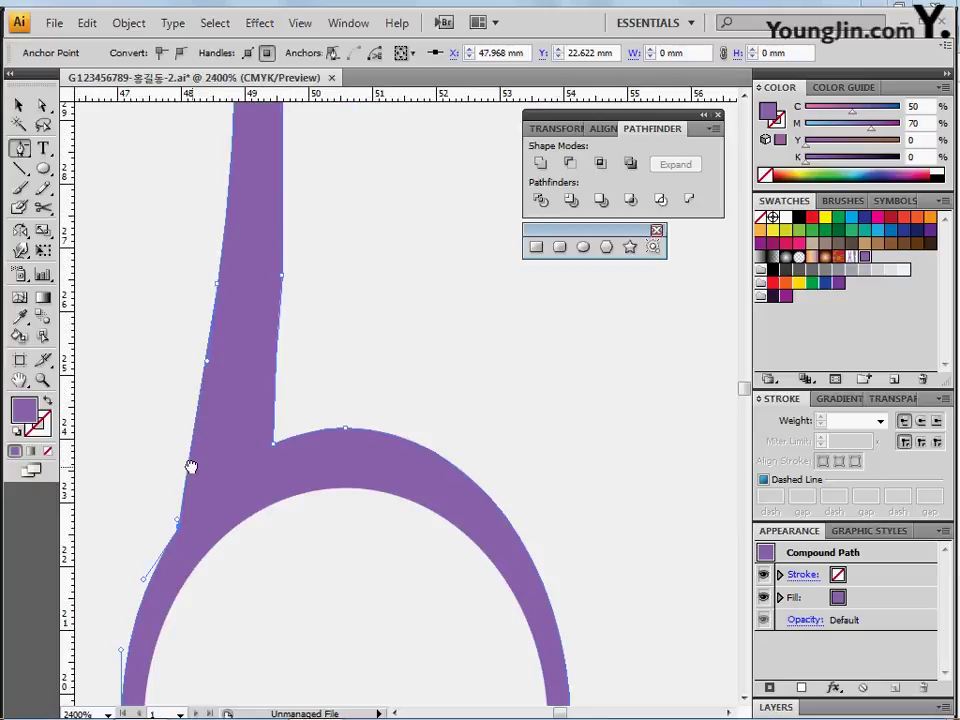
left_click_drag(289, 300, 288, 345)
left_click_drag(19, 148, 69, 211)
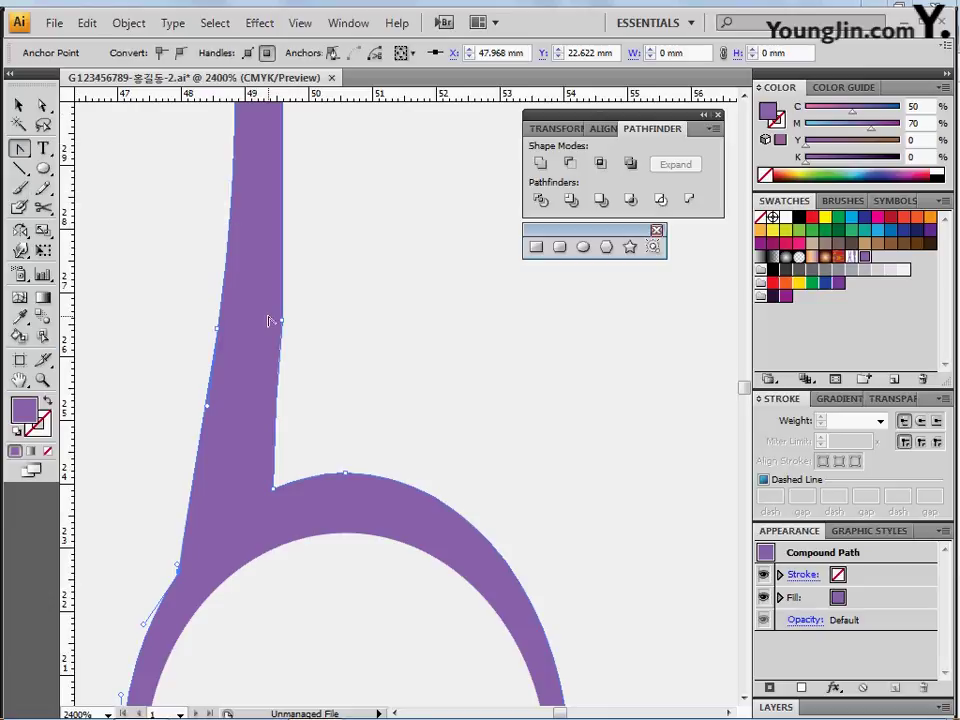
left_click_drag(282, 320, 284, 259)
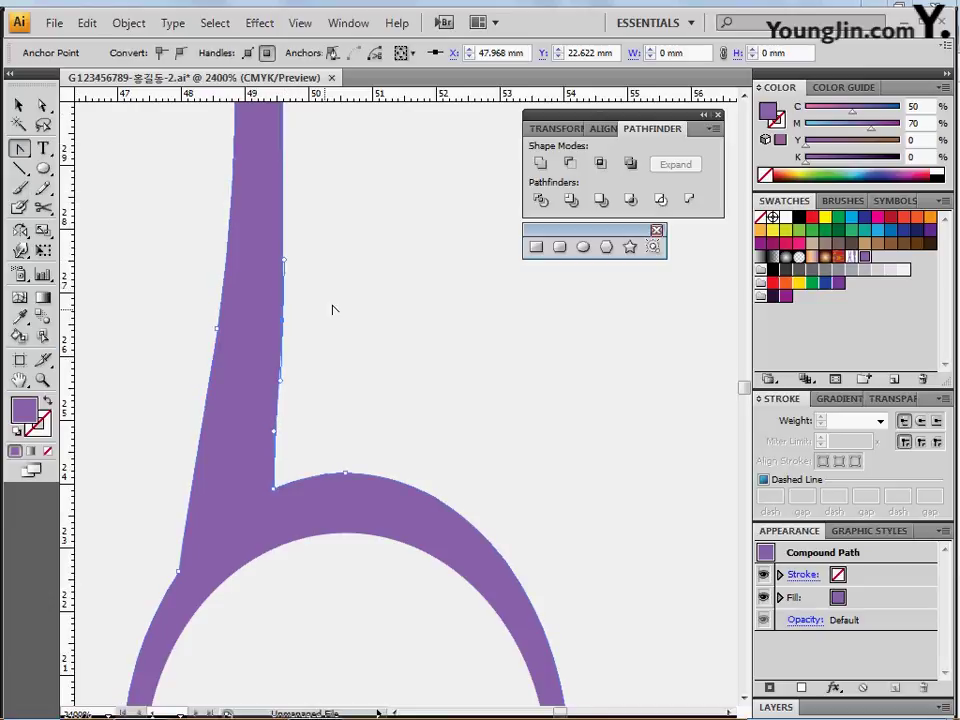
- Move the smooth anchor point on the handle's right edge upward along the handle, and deselect the shape
left_click(349, 464, "ctrl+alt")
left_click(355, 482, "ctrl+alt")
left_click_drag(359, 485, 394, 434)
left_click_drag(423, 292, 294, 495)
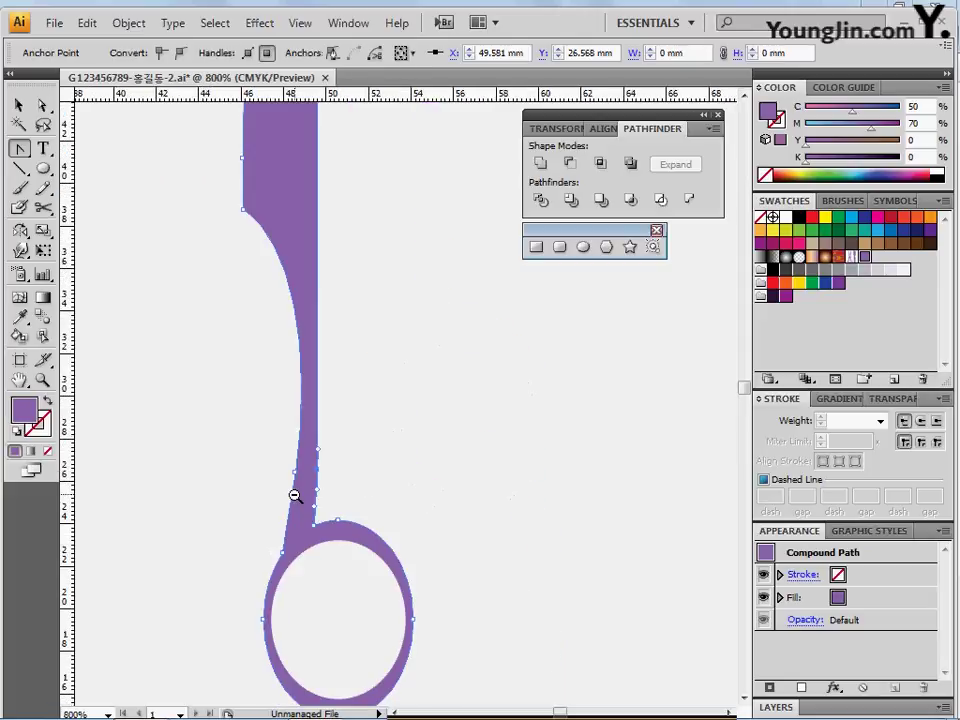
left_click(296, 495, "ctrl+alt")
left_click(321, 480, "ctrl+alt")
left_click_drag(175, 519, 167, 526)
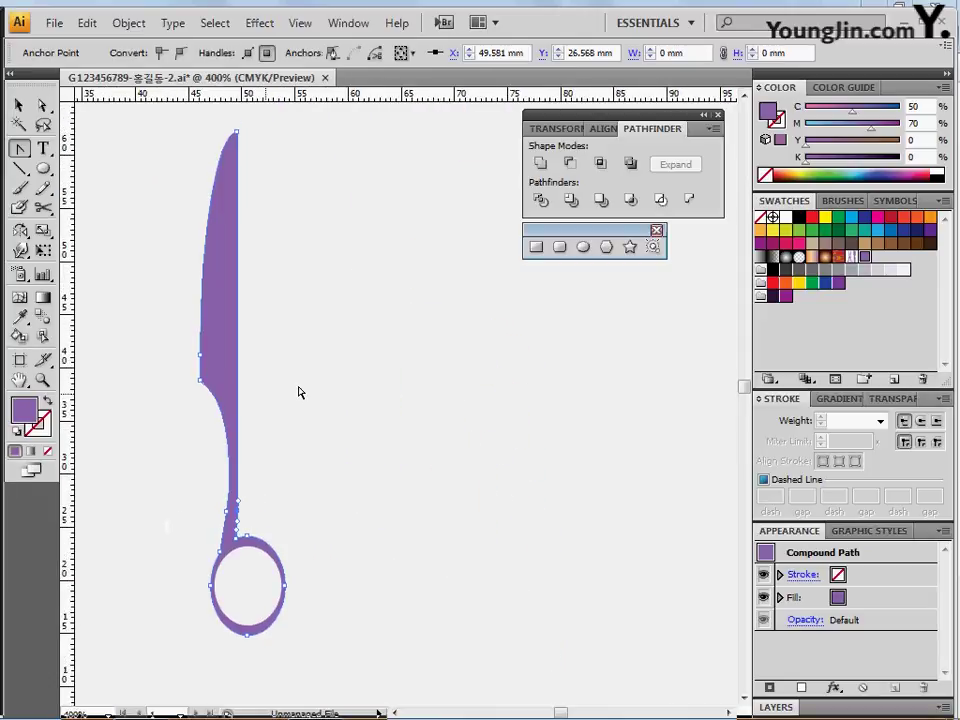
left_click(298, 392)
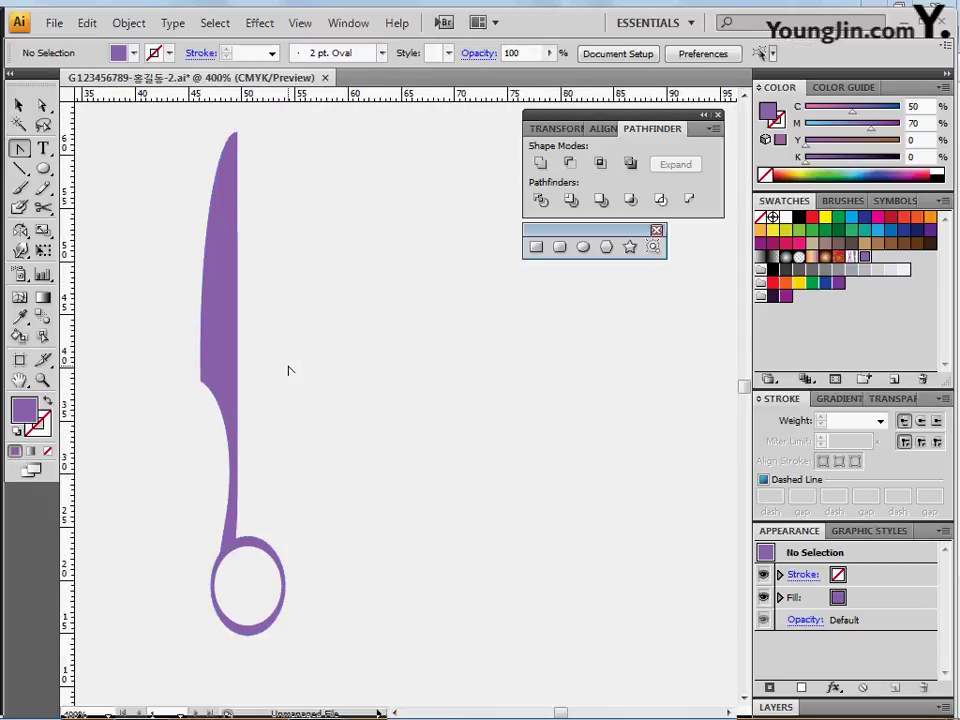
left_click(239, 514)
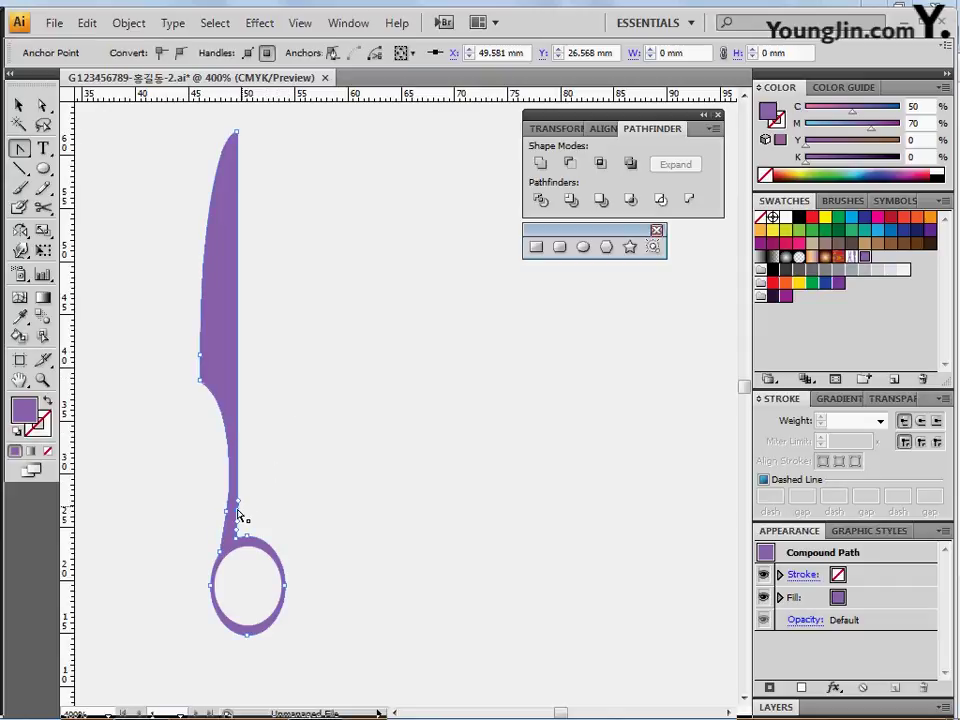
left_click_drag(237, 508, 239, 490)
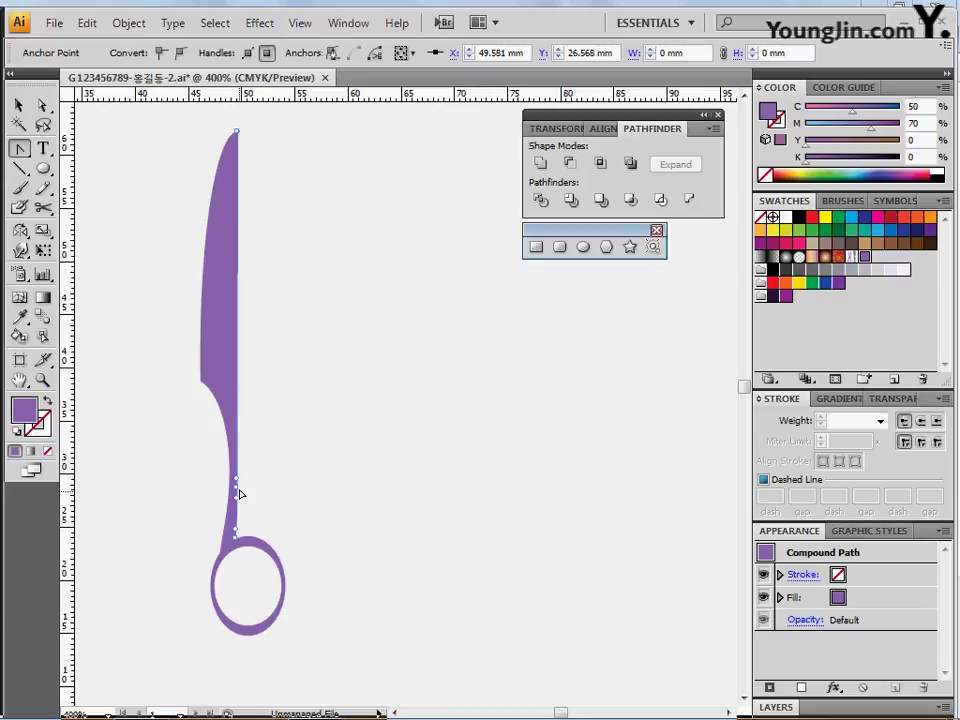
left_click(280, 499)
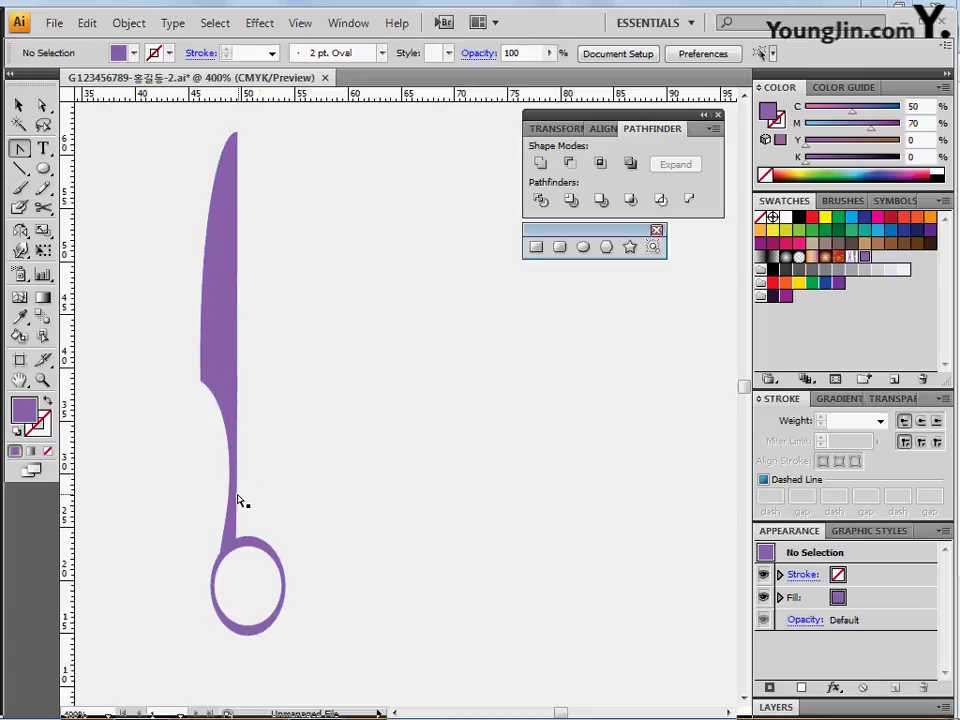
- Tilt the lower direction handle of that anchor point slightly outward to reshape the handle's right edge, and deselect the shape
left_click(241, 506)
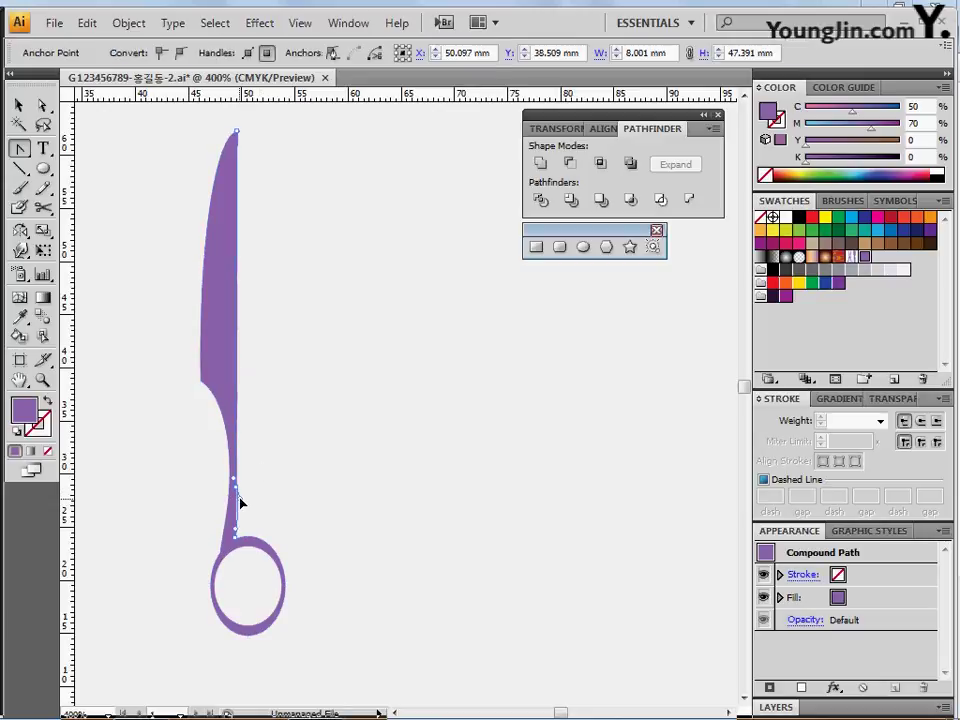
left_click(268, 511)
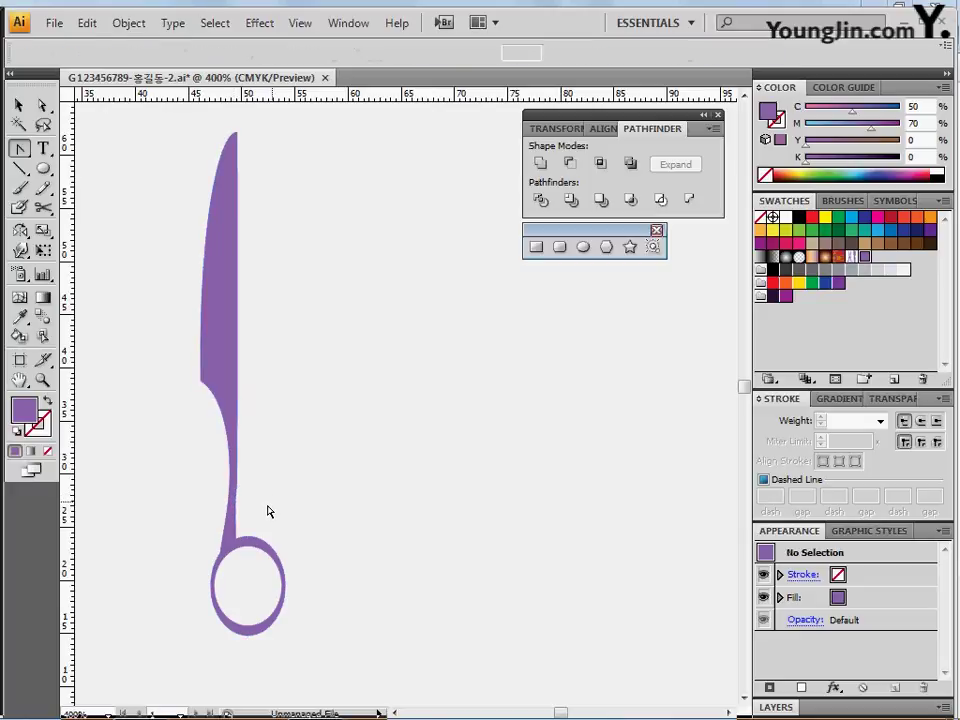
left_click(250, 511, "ctrl")
left_click_drag(355, 436, 247, 573)
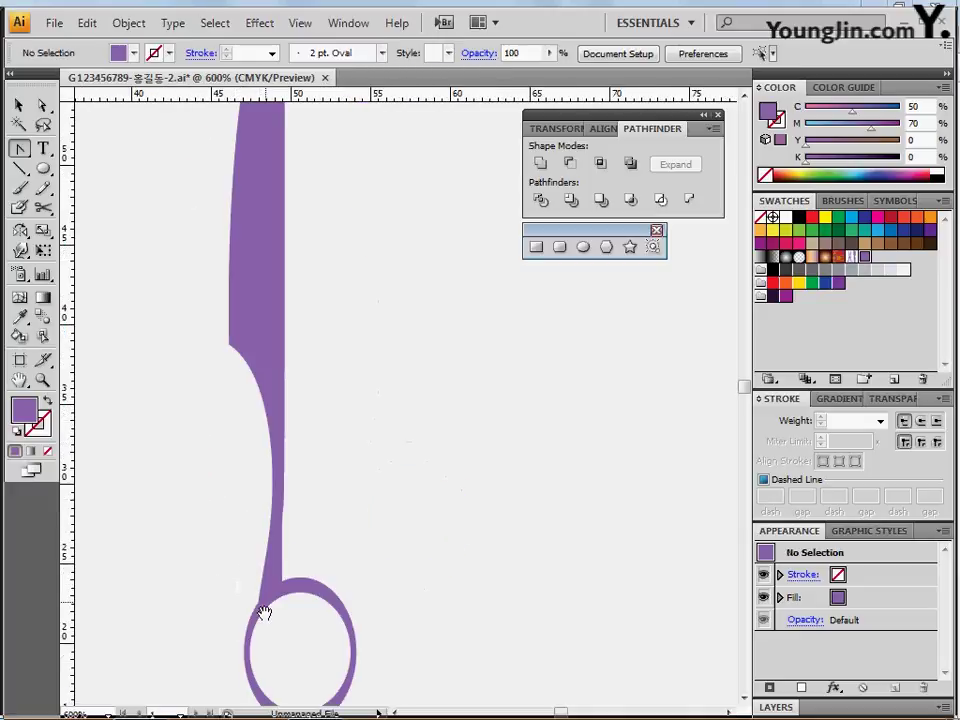
- Reshape the outline at the left anchor point where the handle meets the ring into a smooth transition, and deselect the shape
left_click(260, 611)
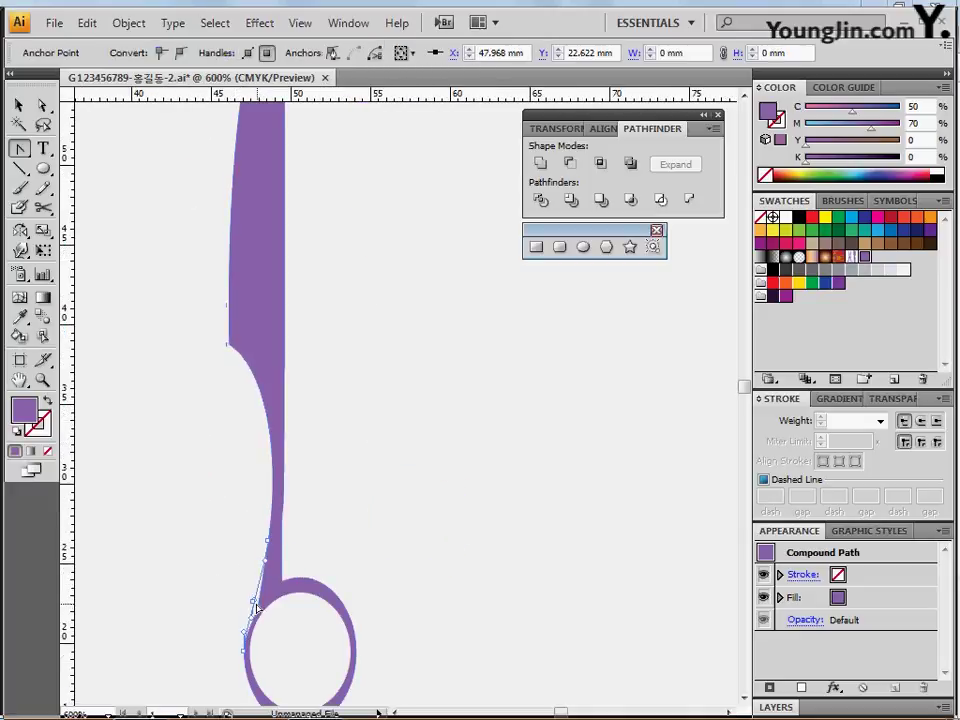
left_click(298, 563)
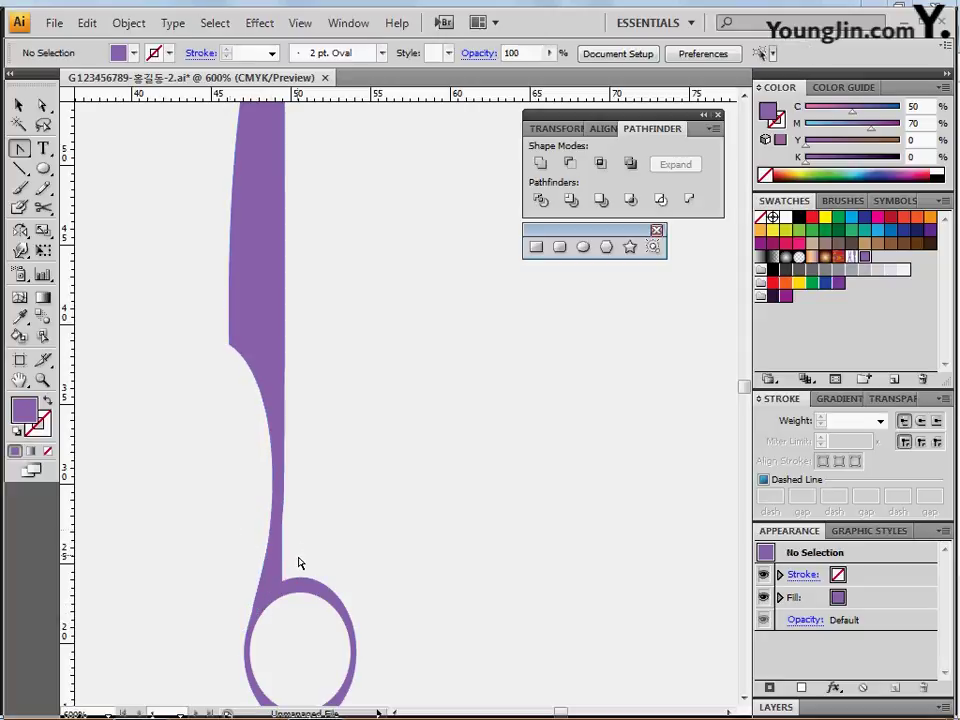
- Draw a horizontal line about 2.5 mm long across the lower blade to its right edge, with a white 1 pt stroke and no fill
left_click(311, 549, "ctrl+alt")
left_click_drag(317, 439, 184, 531)
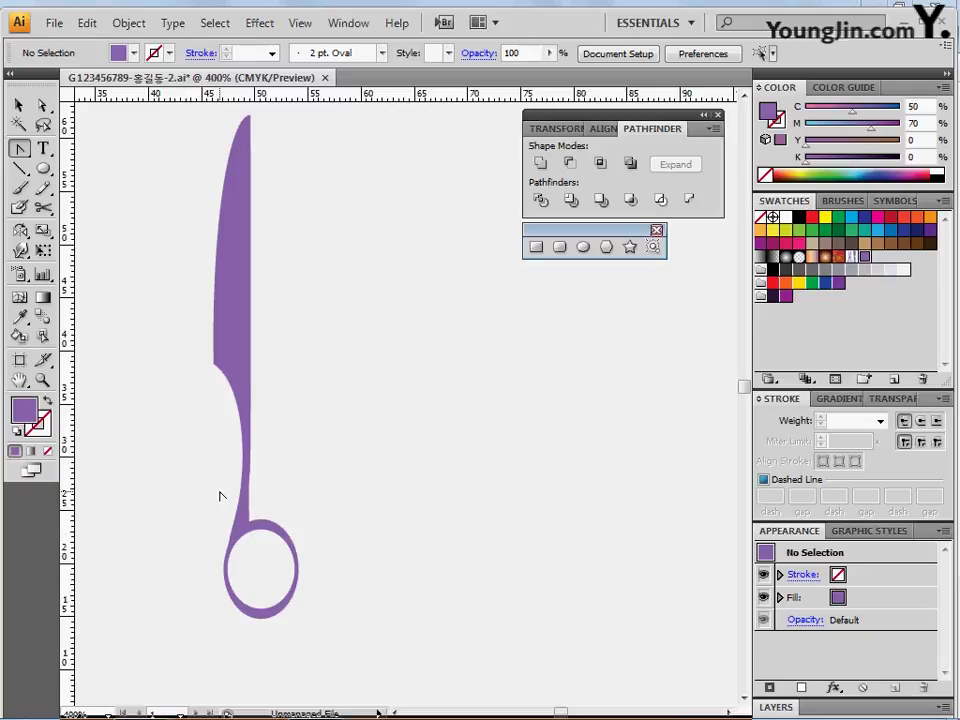
left_click_drag(276, 314, 283, 335)
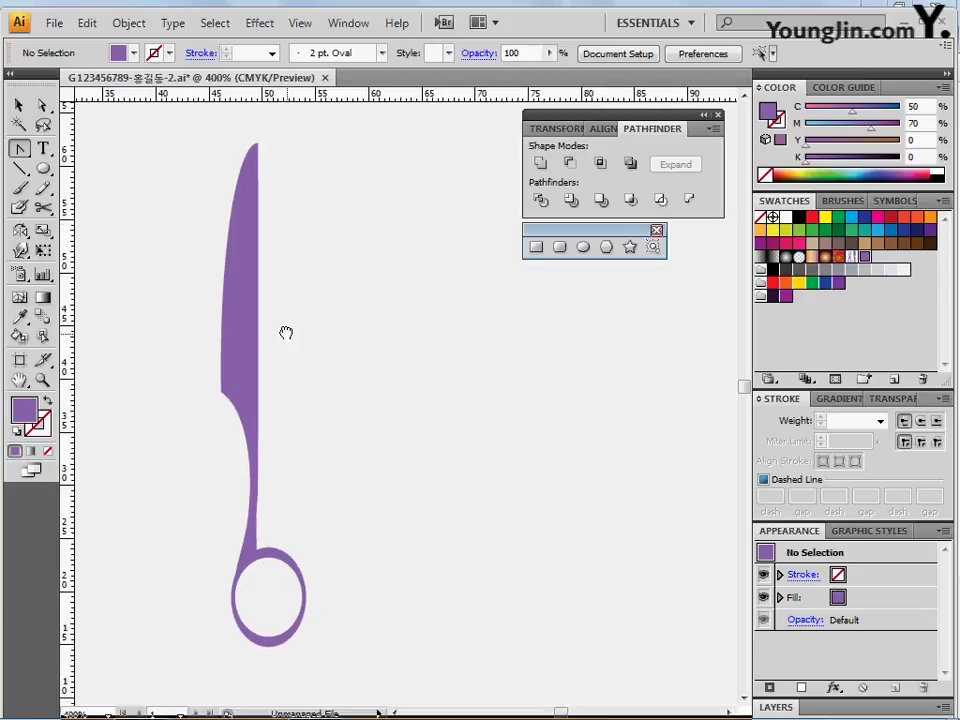
left_click(24, 169)
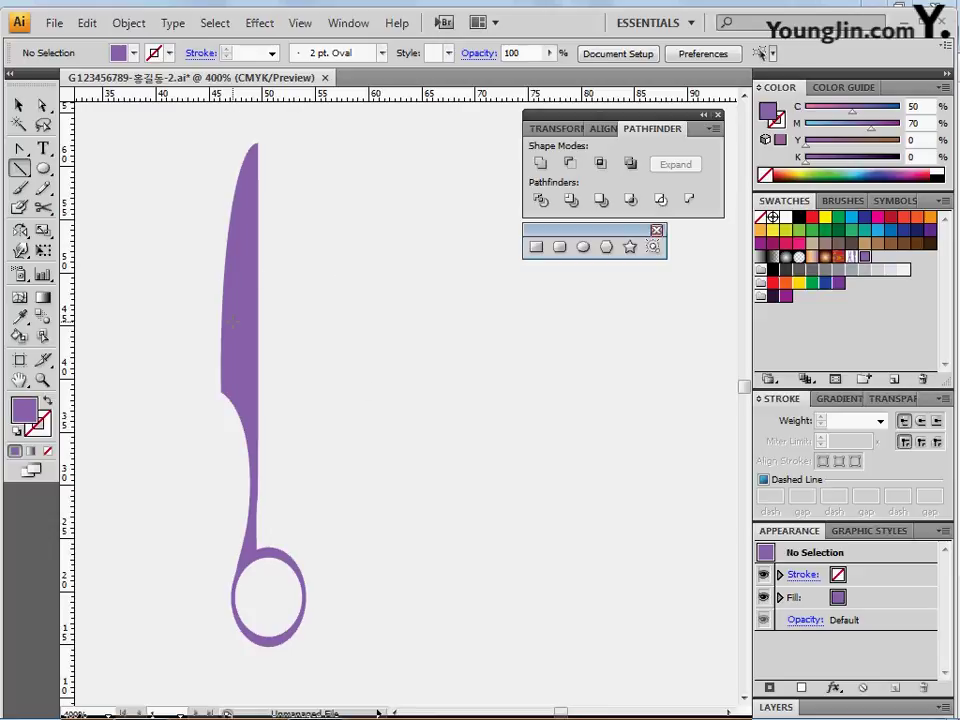
left_click_drag(233, 322, 260, 323)
left_click(133, 53)
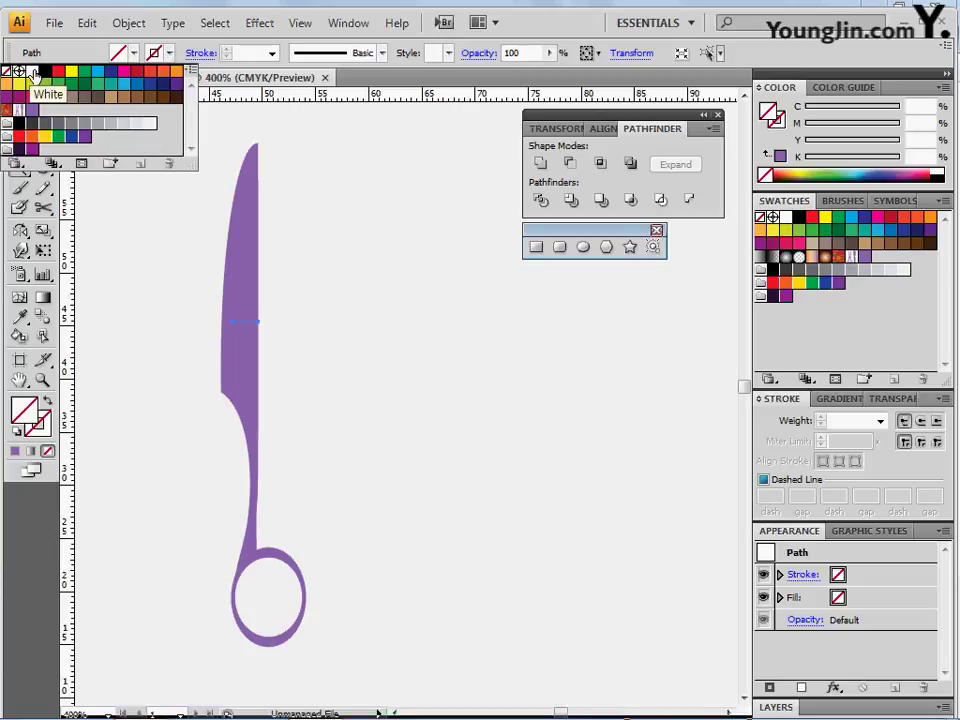
left_click(33, 72)
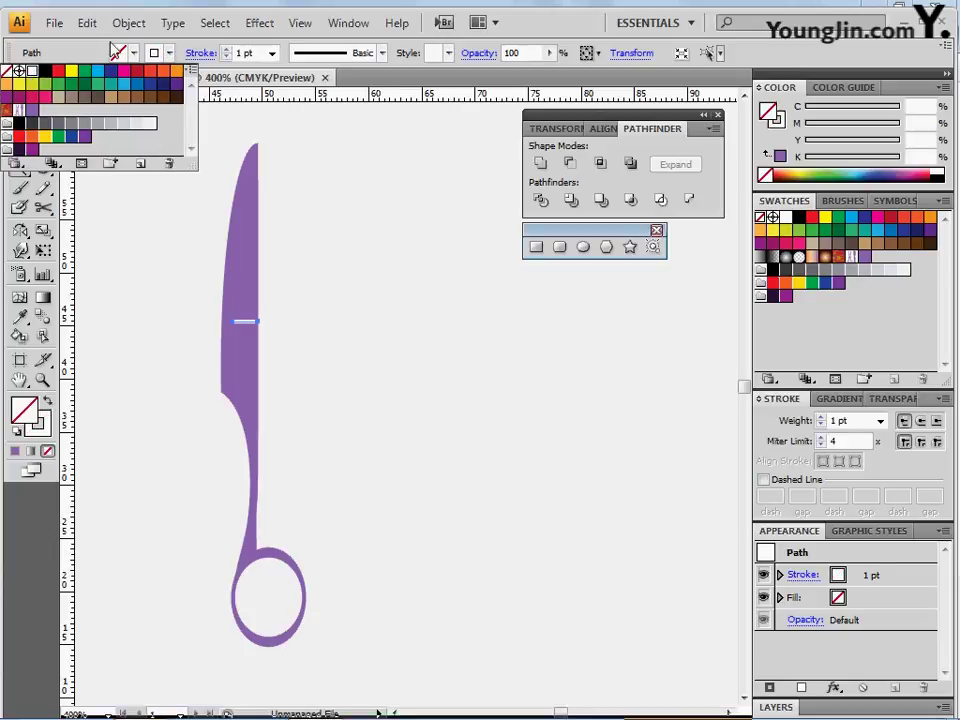
left_click(206, 46)
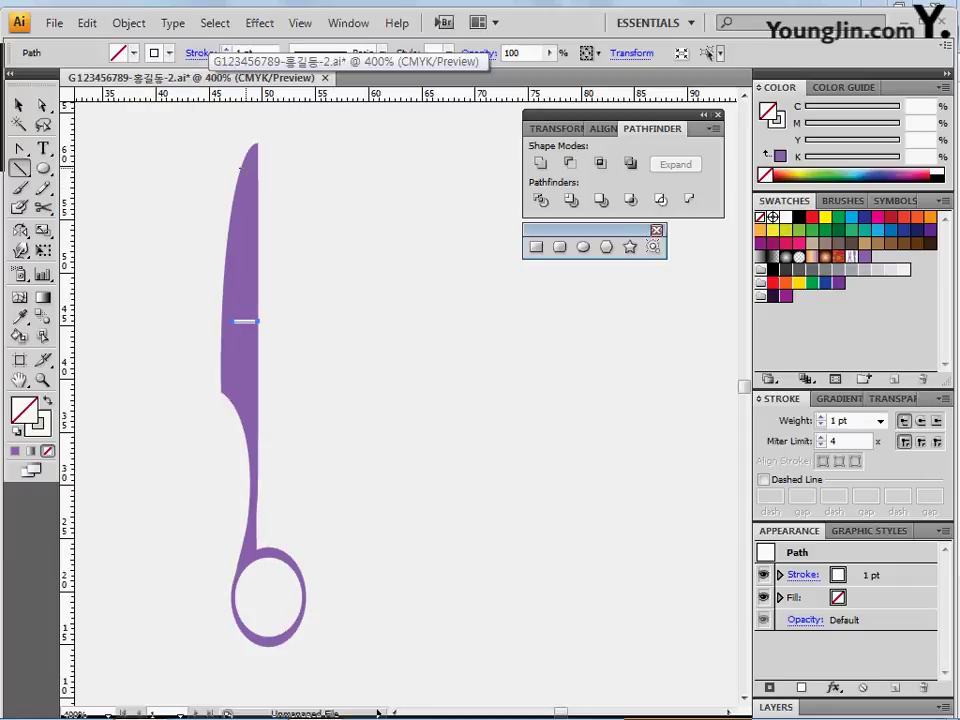
- Draw a shorter horizontal white line near the blade's tip, and make a blend between it and the lower white line
left_click_drag(246, 168, 250, 168)
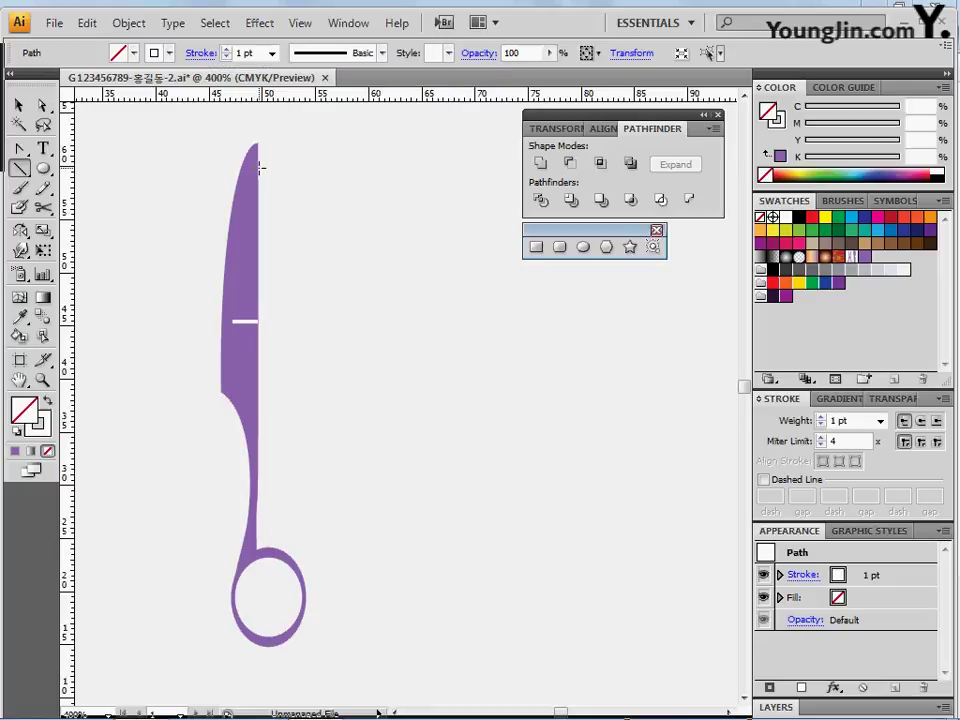
left_click_drag(247, 167, 257, 167)
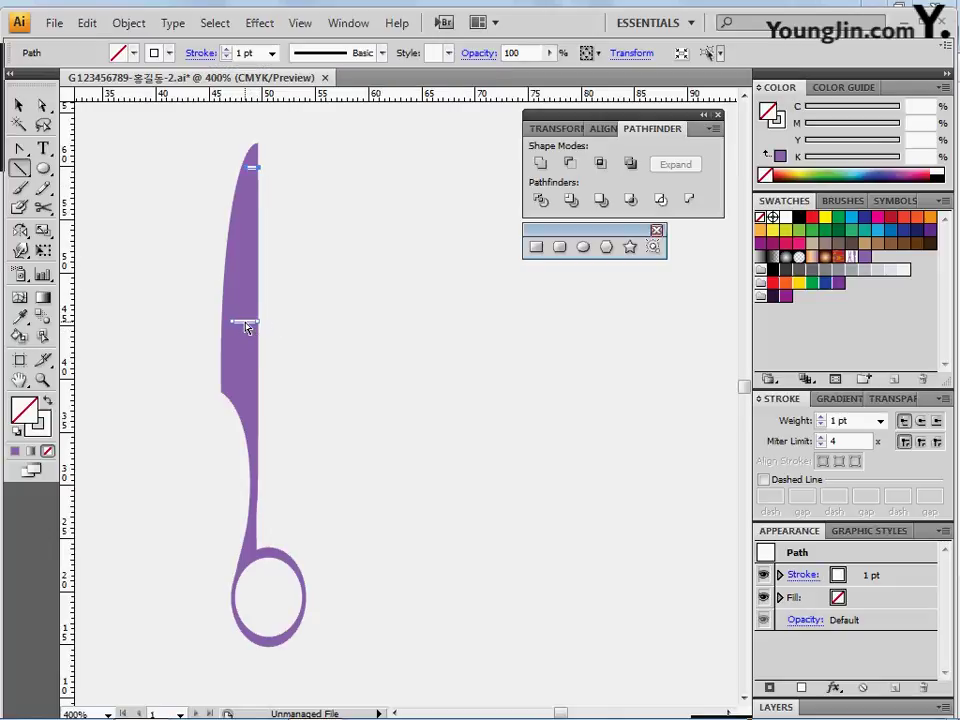
left_click(246, 322, "ctrl+shift")
left_click(15, 105)
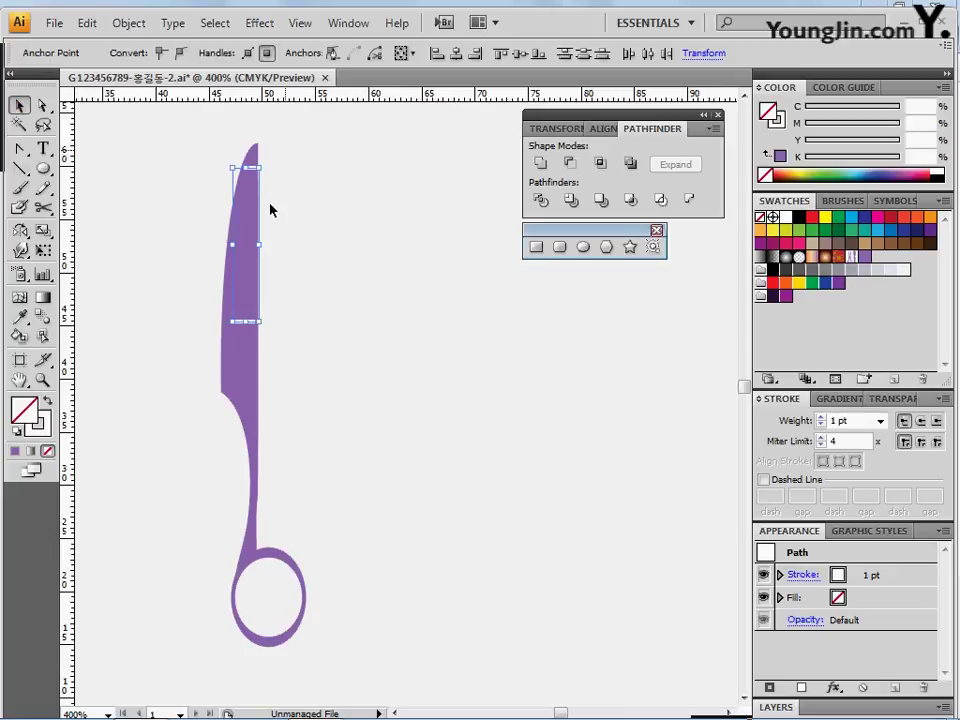
left_click_drag(182, 152, 283, 384)
left_click(247, 389, "shift")
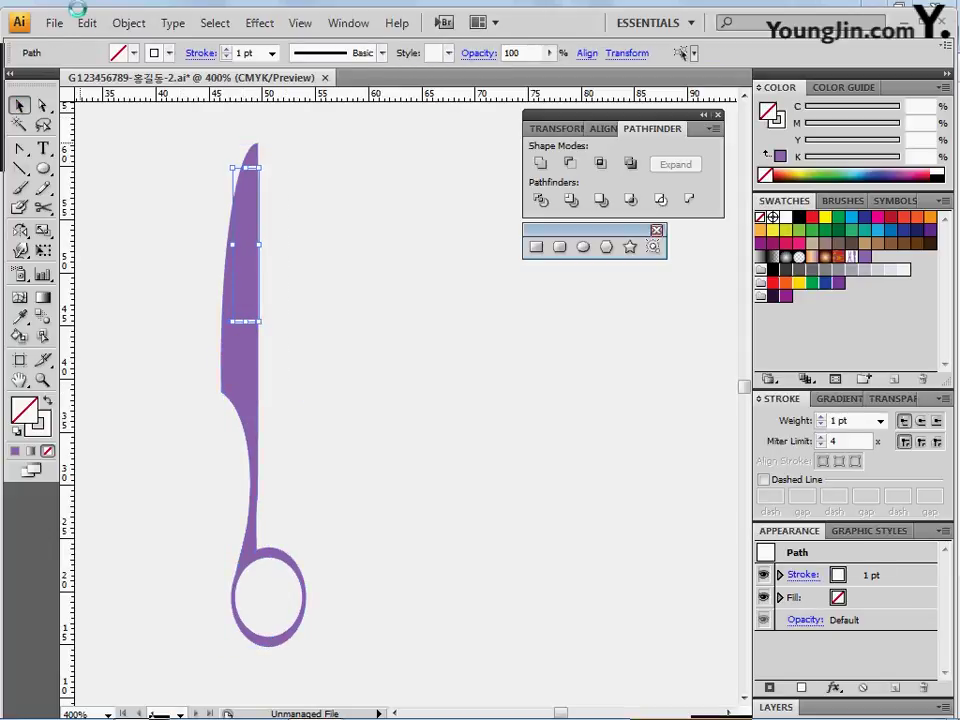
left_click(128, 22)
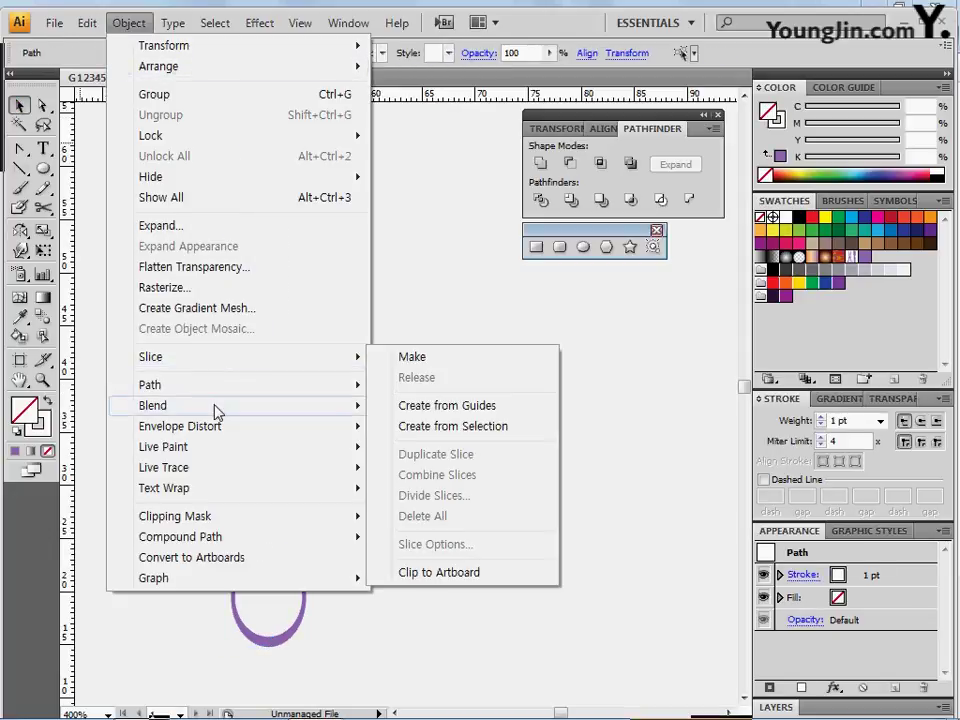
mouse_move(214, 408)
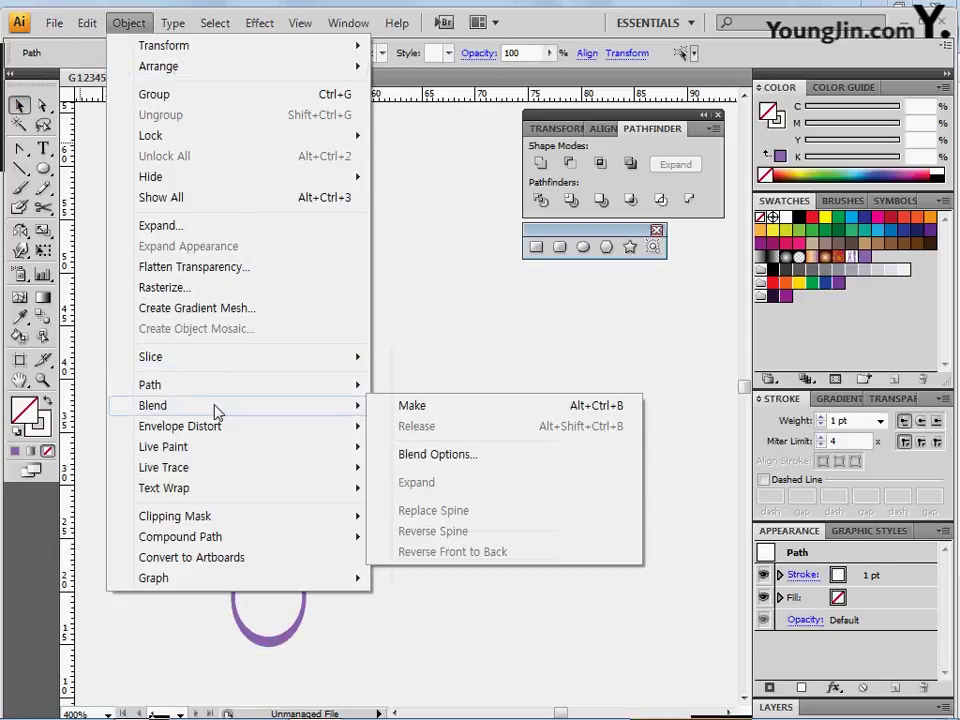
left_click(430, 412)
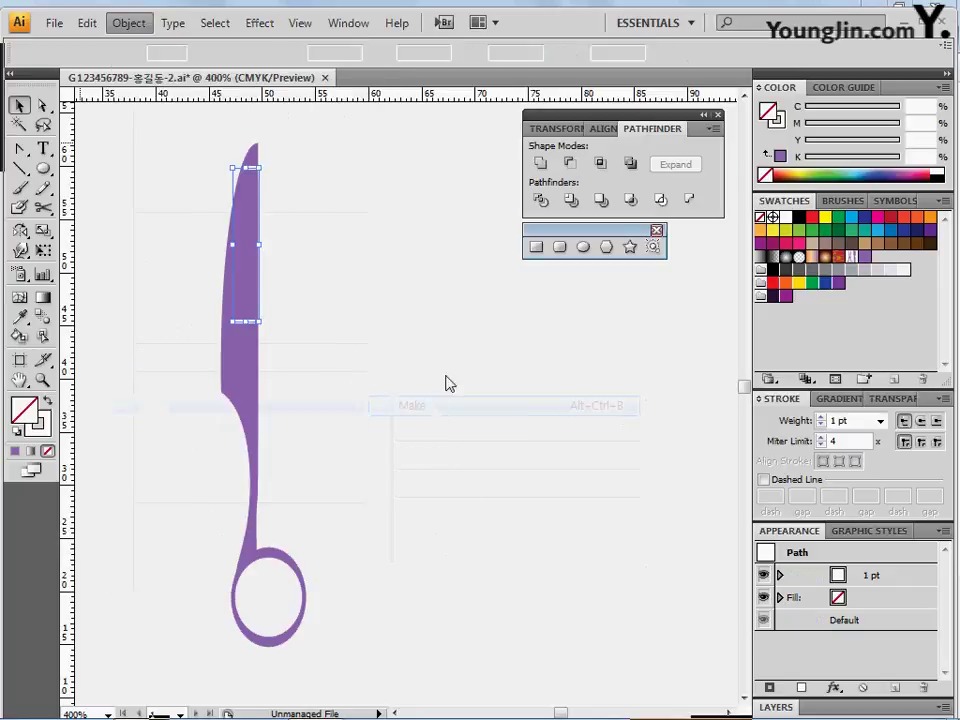
- Set the spacing of the blend between the white lines to Specified Steps with 15 steps
double_click(43, 318)
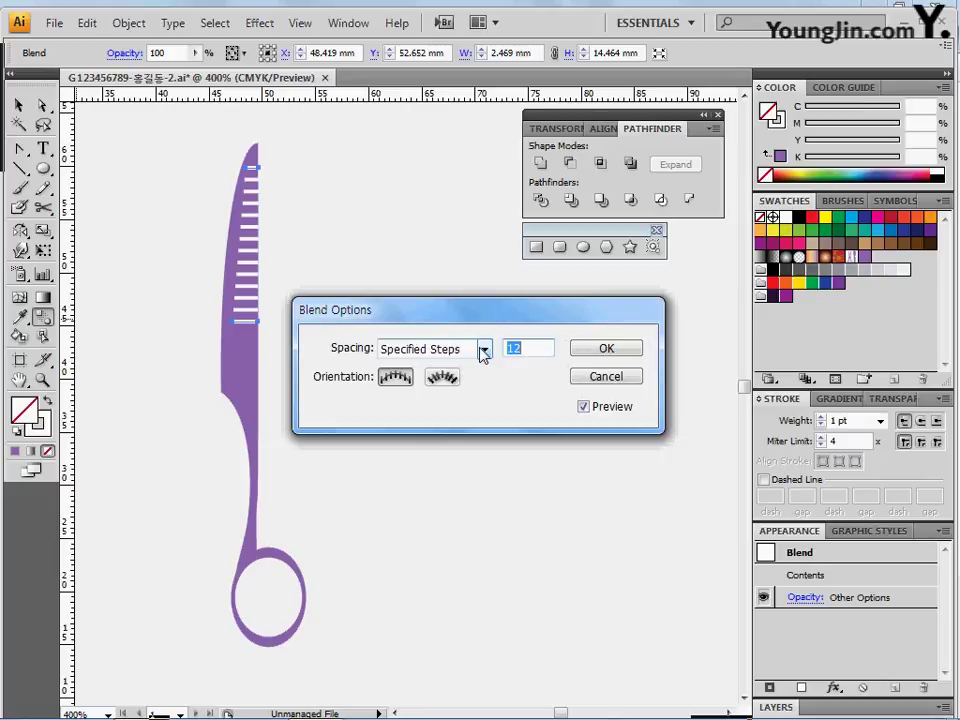
left_click(483, 349)
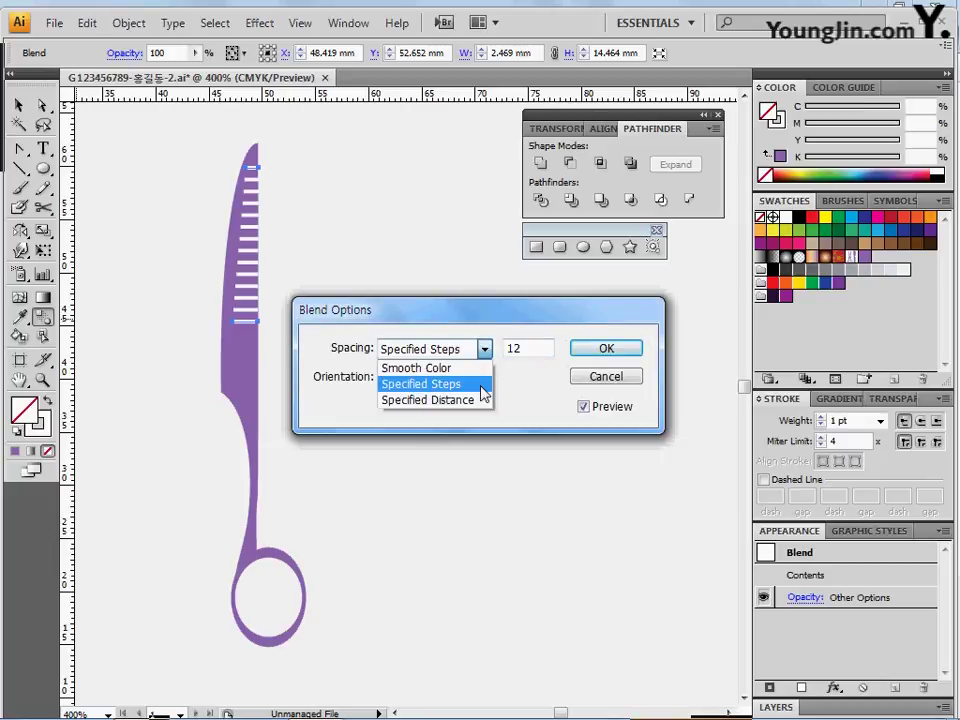
left_click(483, 392)
double_click(522, 348)
type("15")
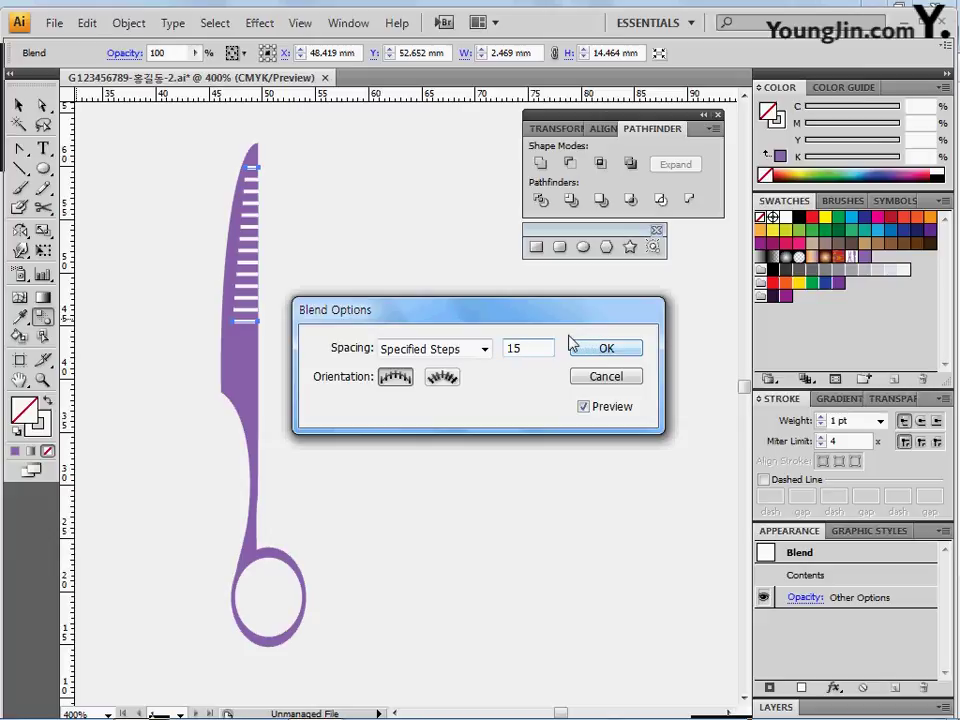
left_click(496, 404)
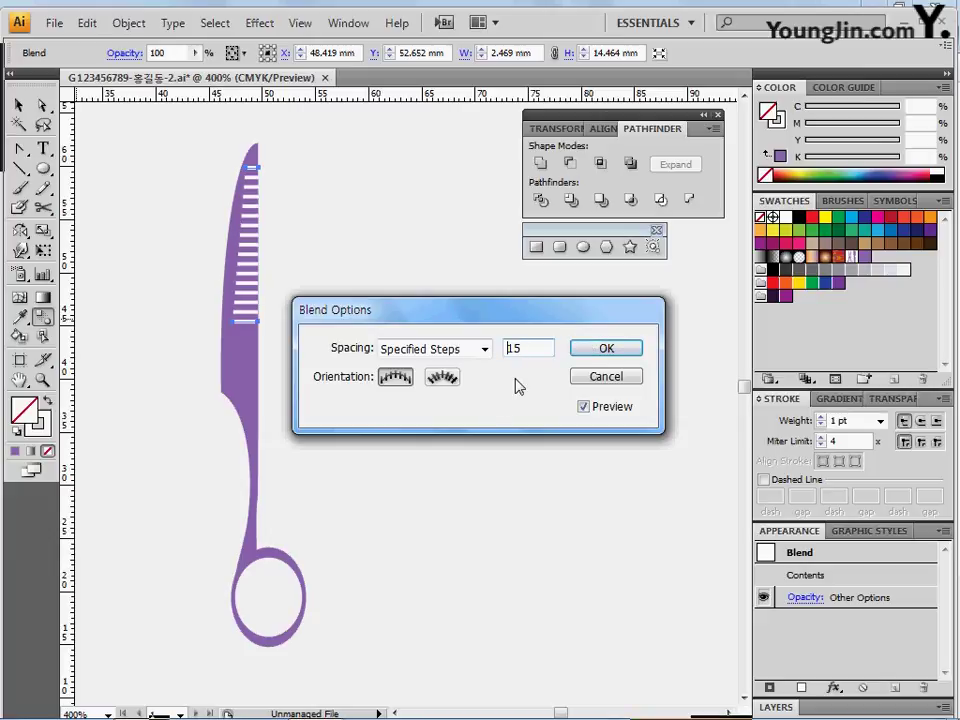
left_click(596, 350)
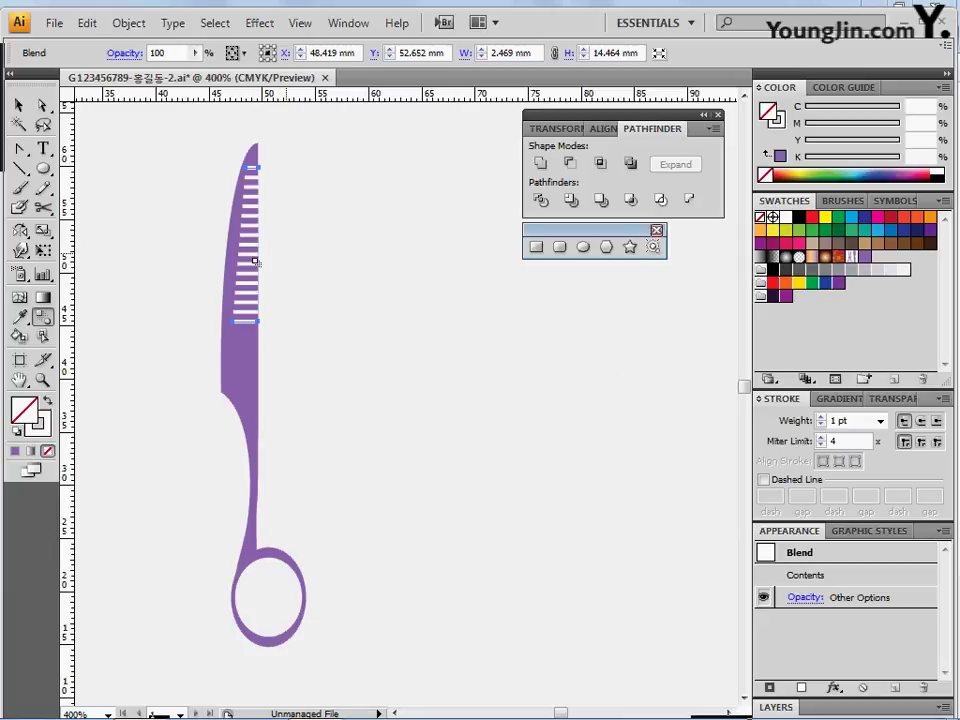
- Draw a small circle on the blade below the white lines, center it there, and give it a white fill without stroke
left_click(583, 247)
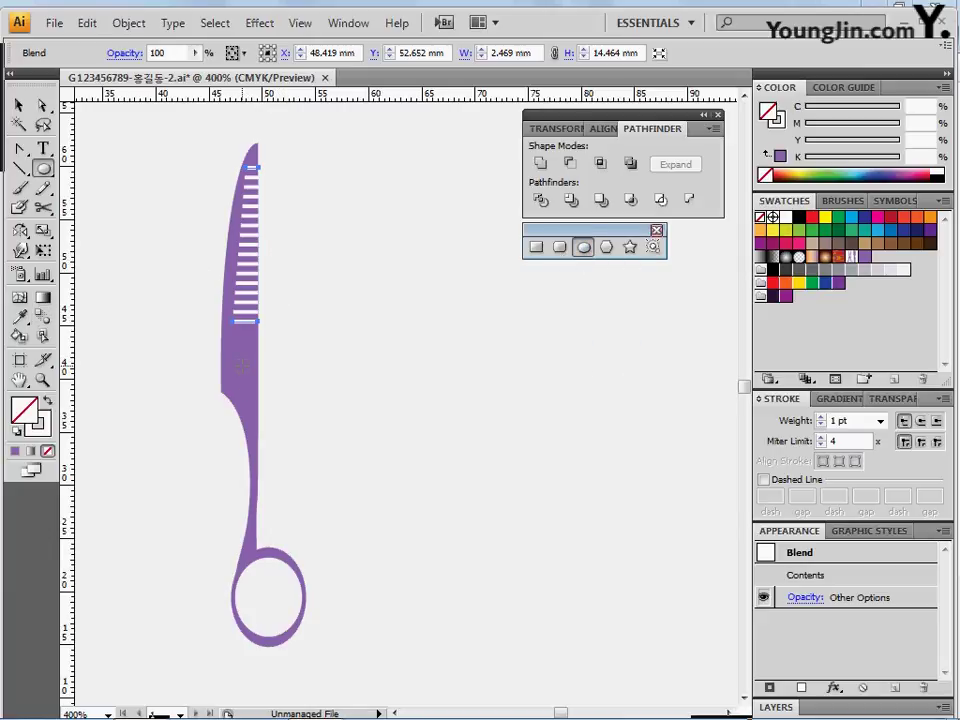
left_click_drag(242, 366, 247, 374)
left_click_drag(261, 372, 242, 363)
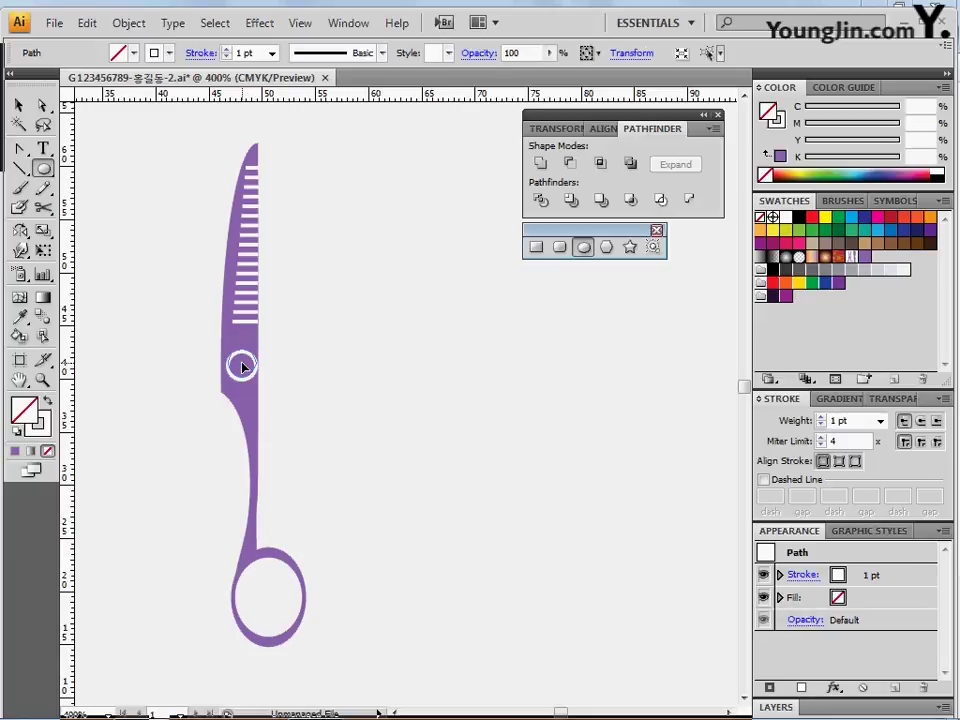
left_click(47, 401)
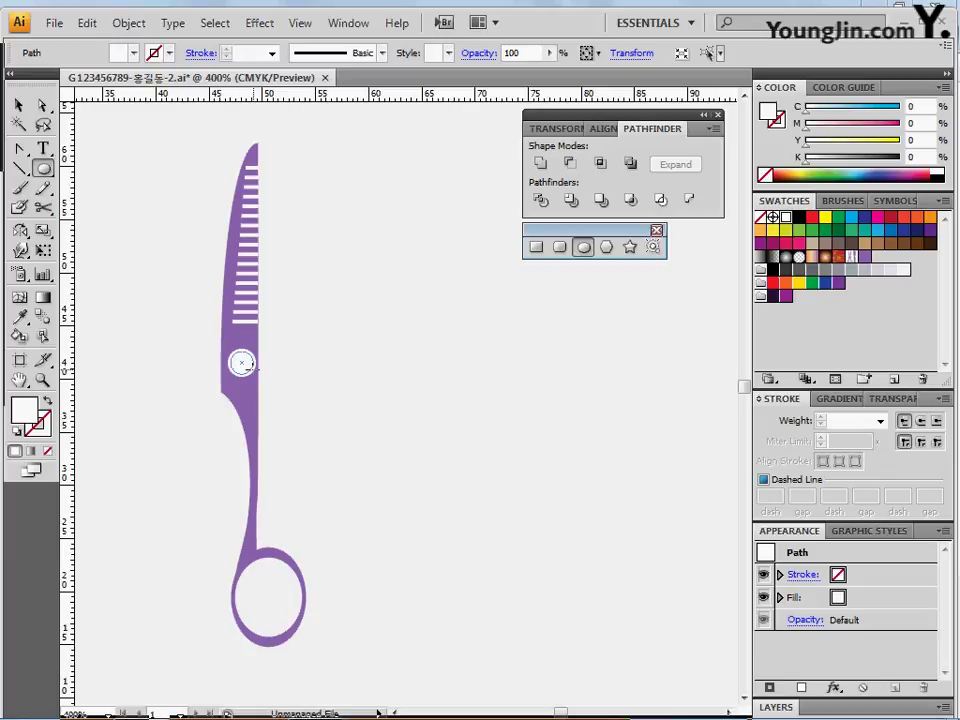
- Draw a smaller concentric circle inside the white circle, fill it with the blade's purple swatch, and deselect it
left_click(243, 364)
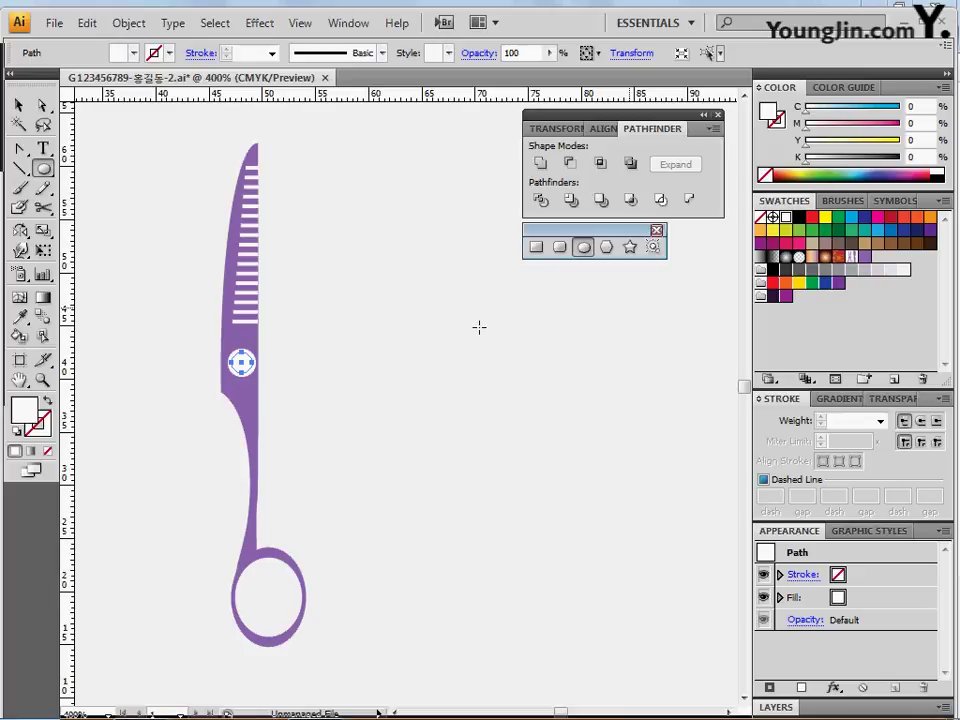
left_click(860, 258)
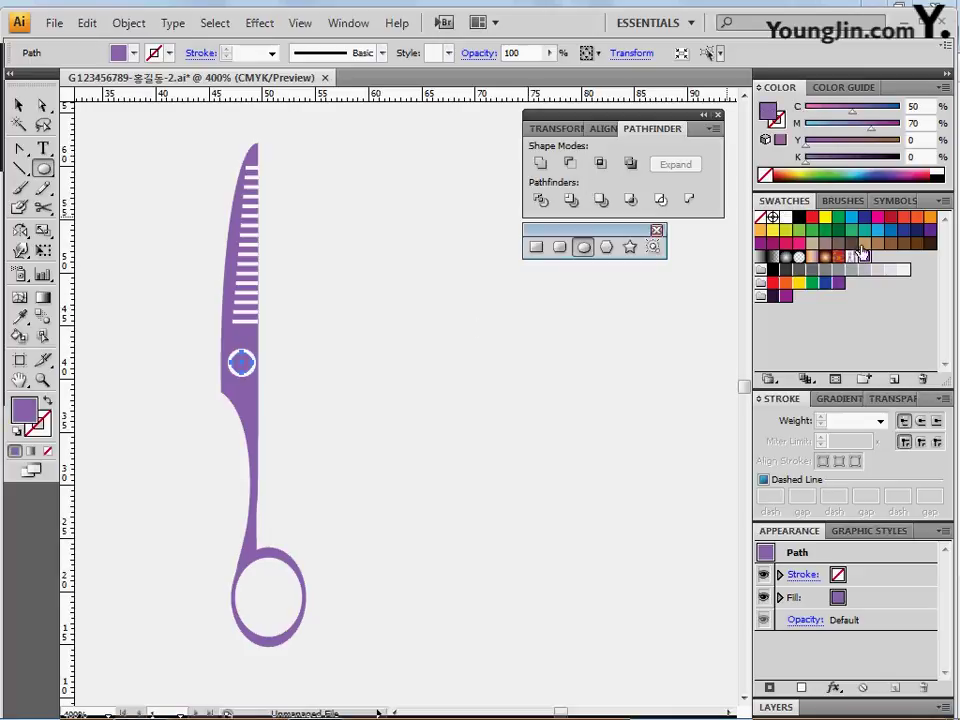
left_click(386, 364, "ctrl")
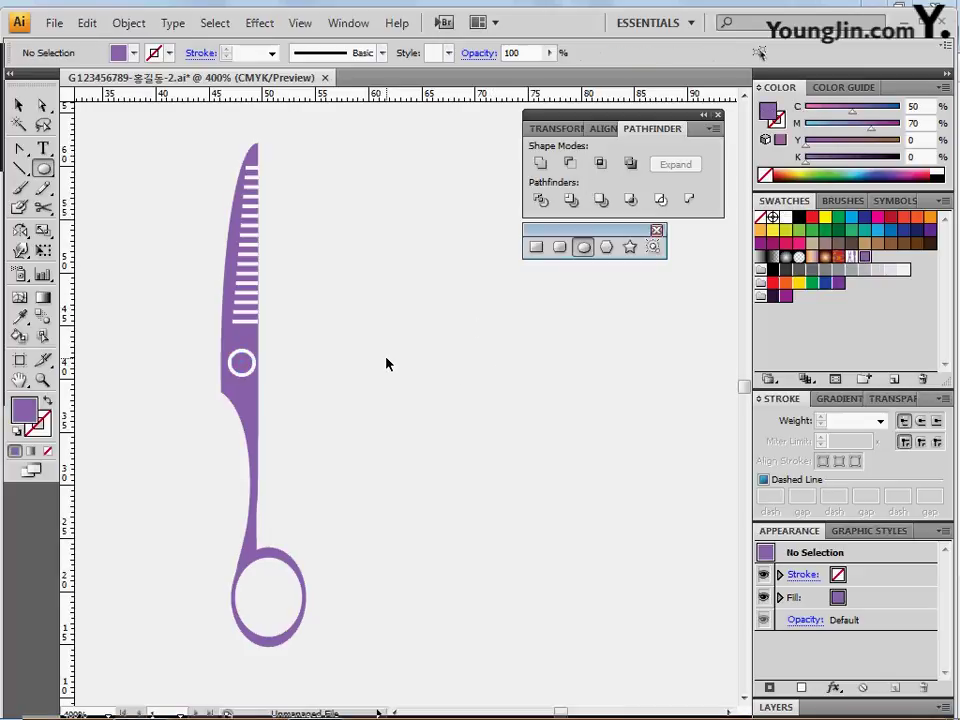
- Select the blade, the blended lines and both circles, and rotate them together by 15°
left_click(22, 106)
left_click_drag(169, 216, 285, 422)
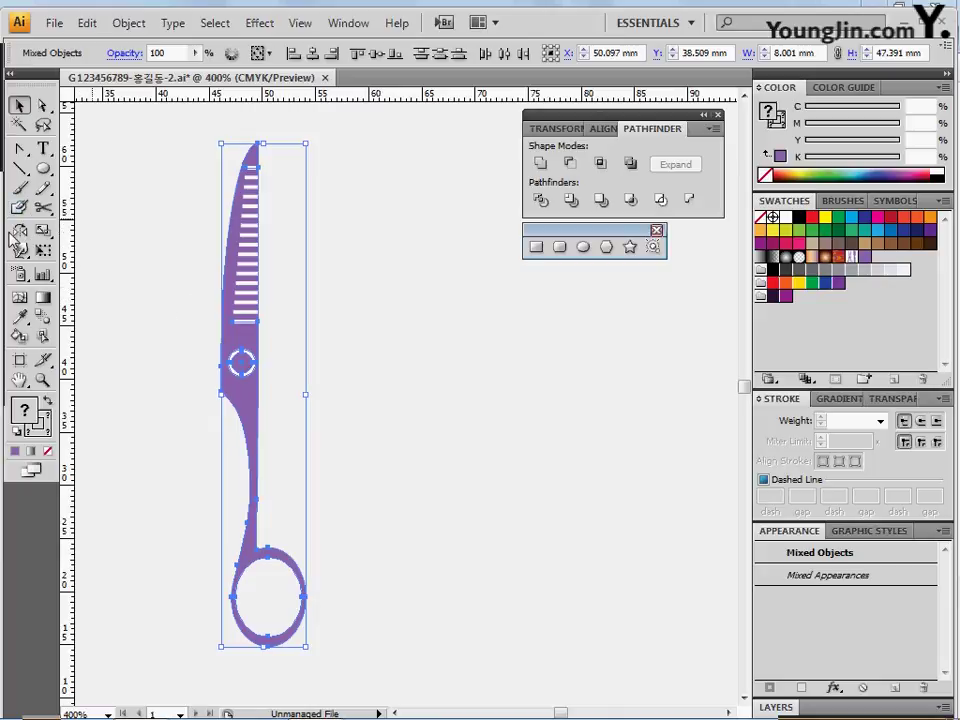
left_click_drag(20, 231, 97, 249)
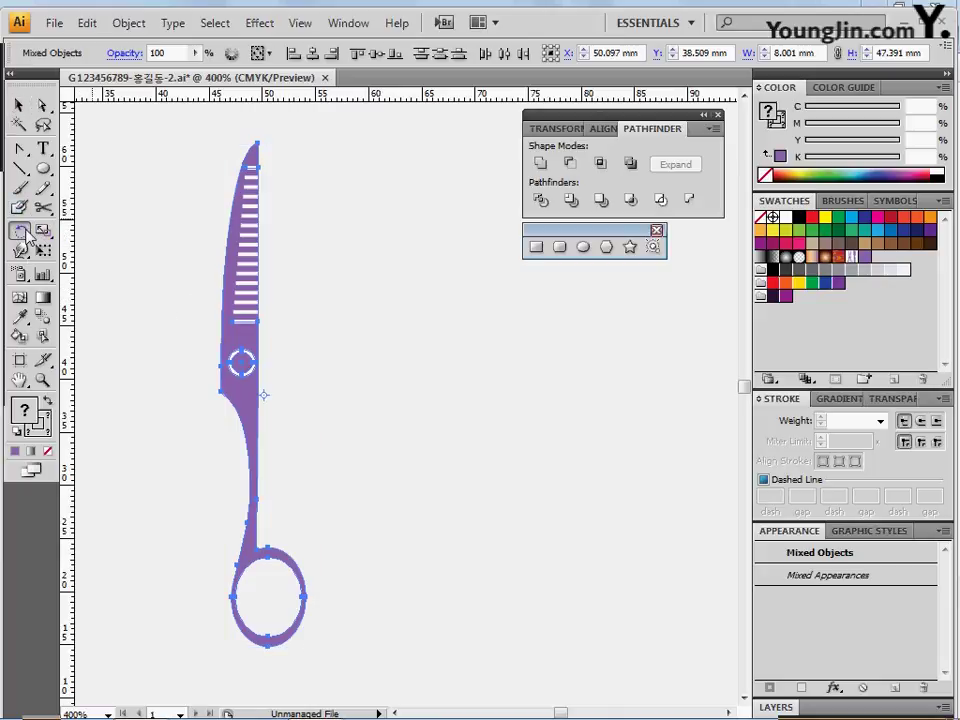
double_click(22, 232)
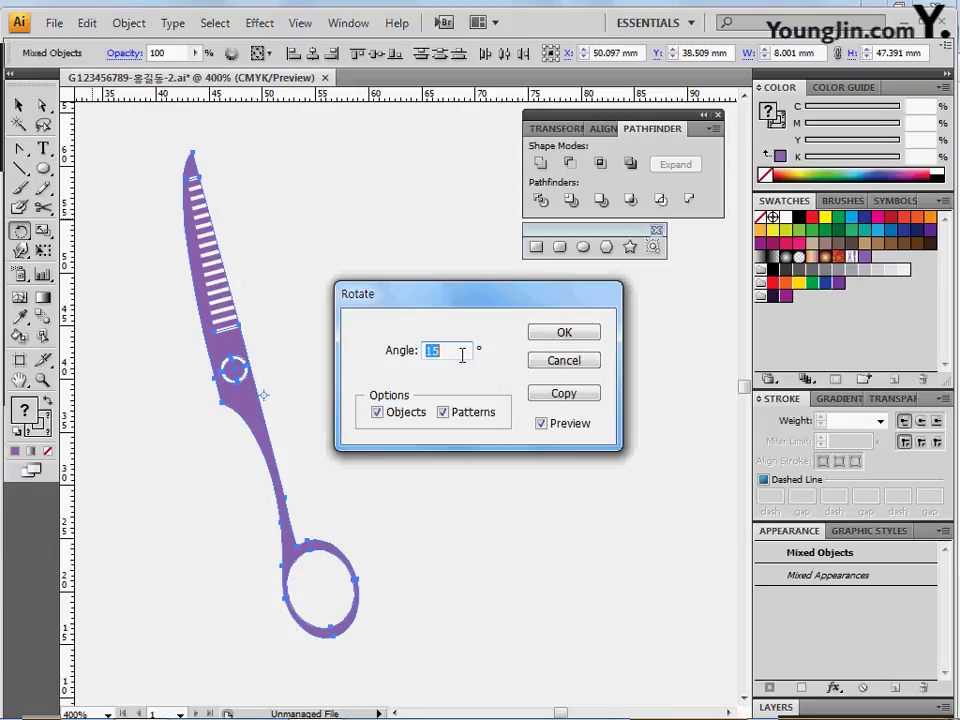
left_click(450, 352)
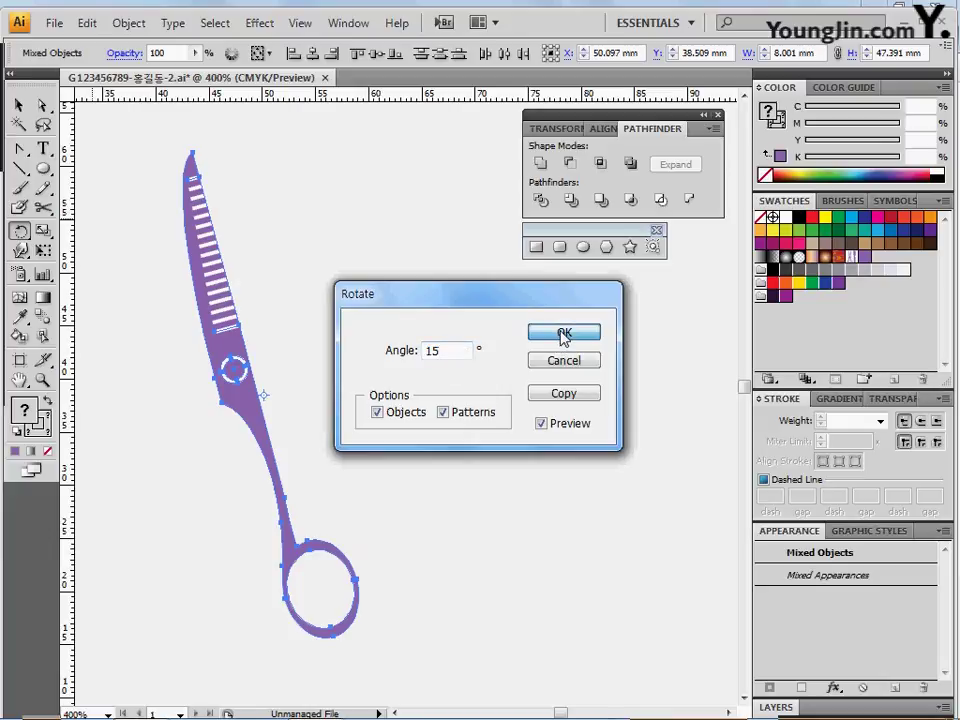
left_click(563, 333)
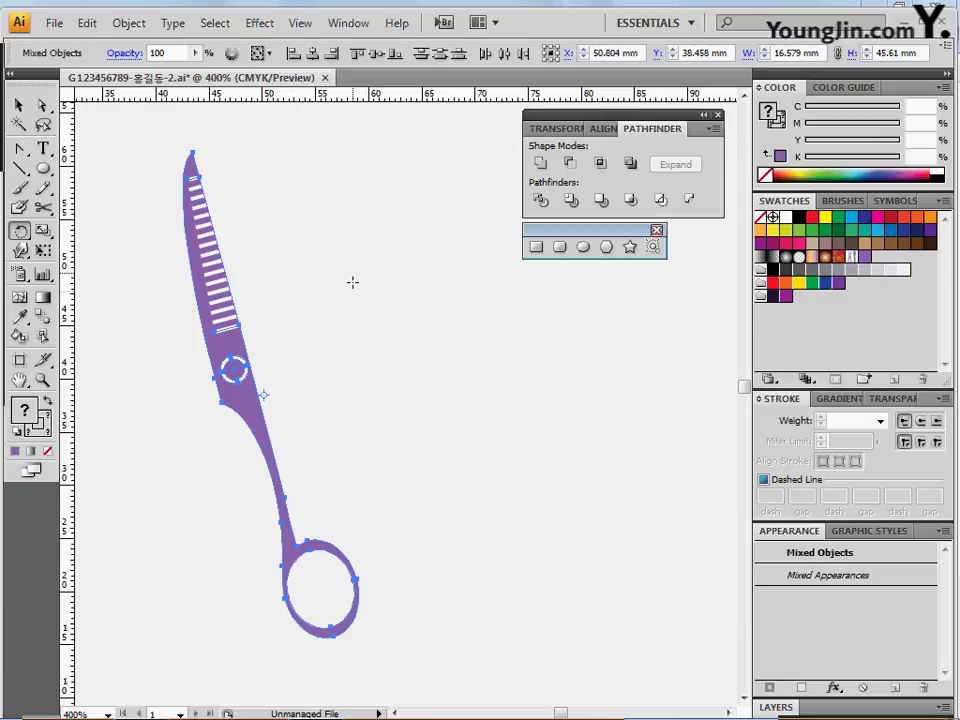
- Reflect the scissor blade with its finger ring across a vertical axis through the pivot circle's center as a copy, and deselect it
left_click(261, 357)
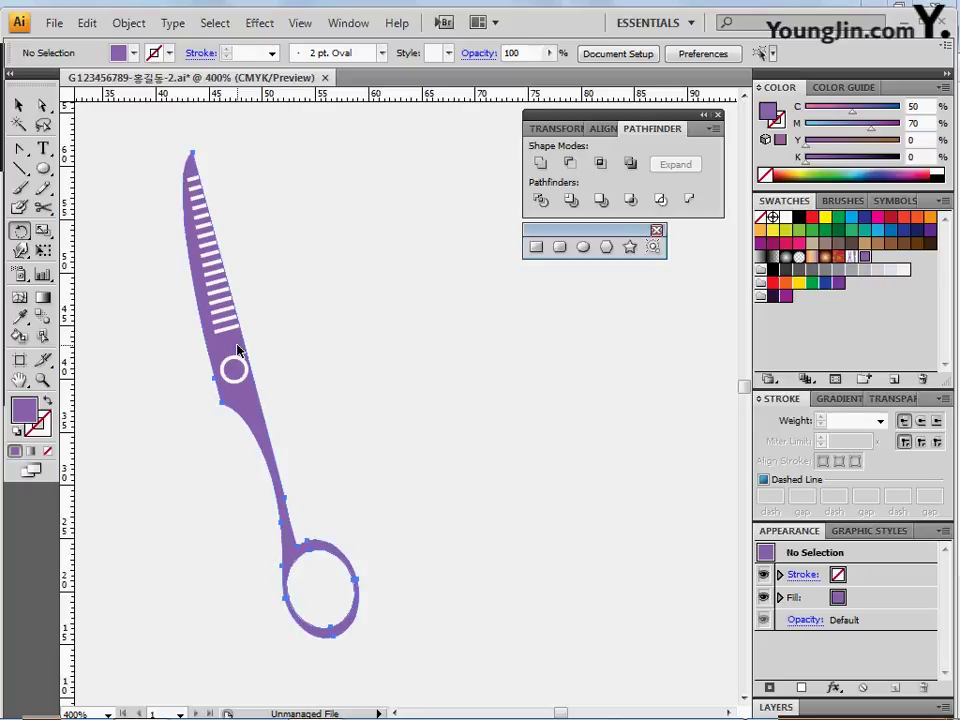
left_click(237, 350)
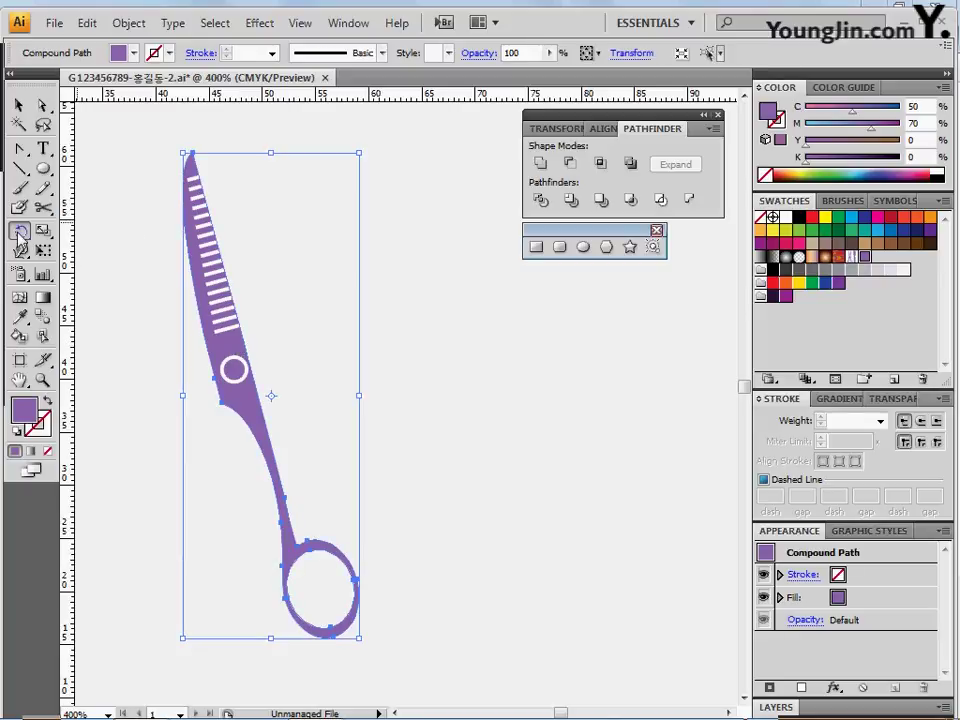
left_click_drag(19, 238, 53, 255)
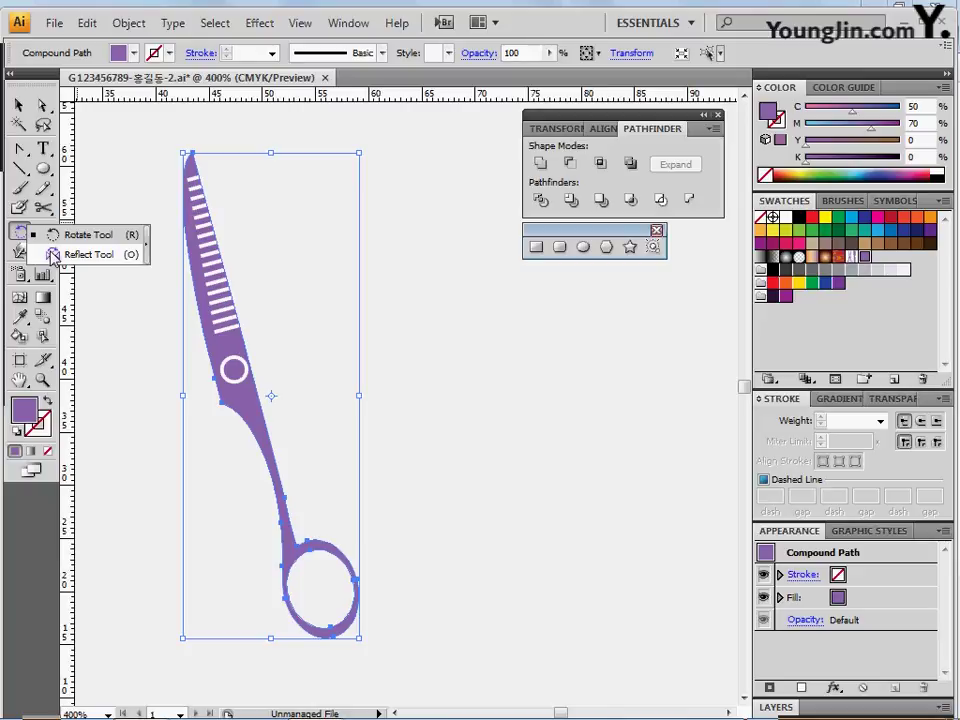
left_click_drag(53, 255, 53, 255)
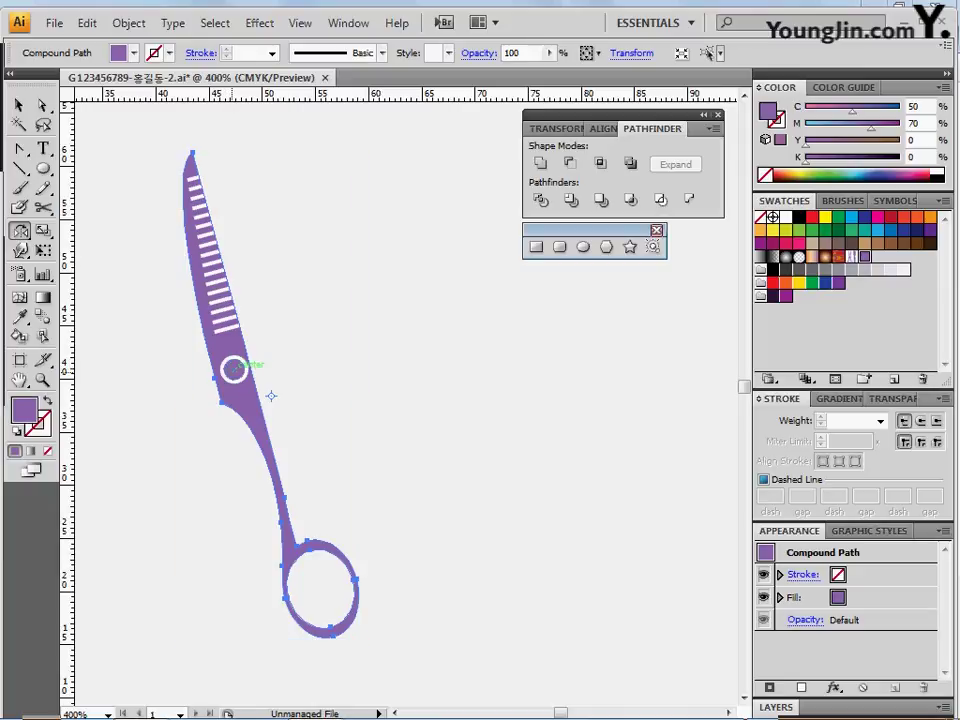
left_click(233, 369, "alt")
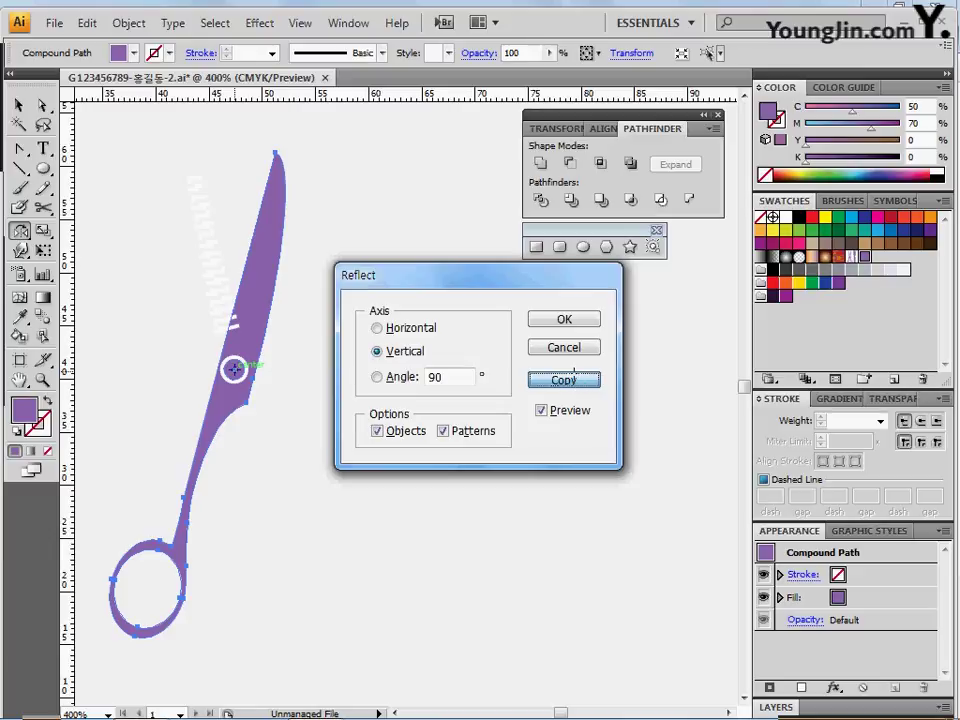
left_click(564, 380)
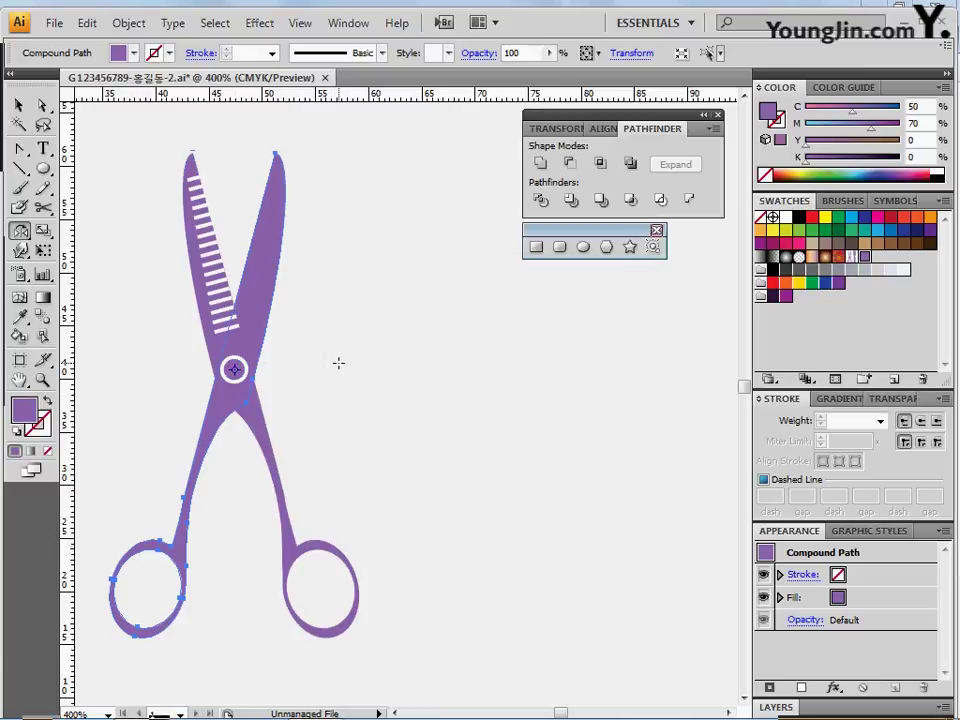
left_click(422, 428, "ctrl")
- Draw a small four-sided finger-rest tab with the Pen tool on the inner side of the mirrored blade's finger ring
left_click_drag(252, 560, 259, 495)
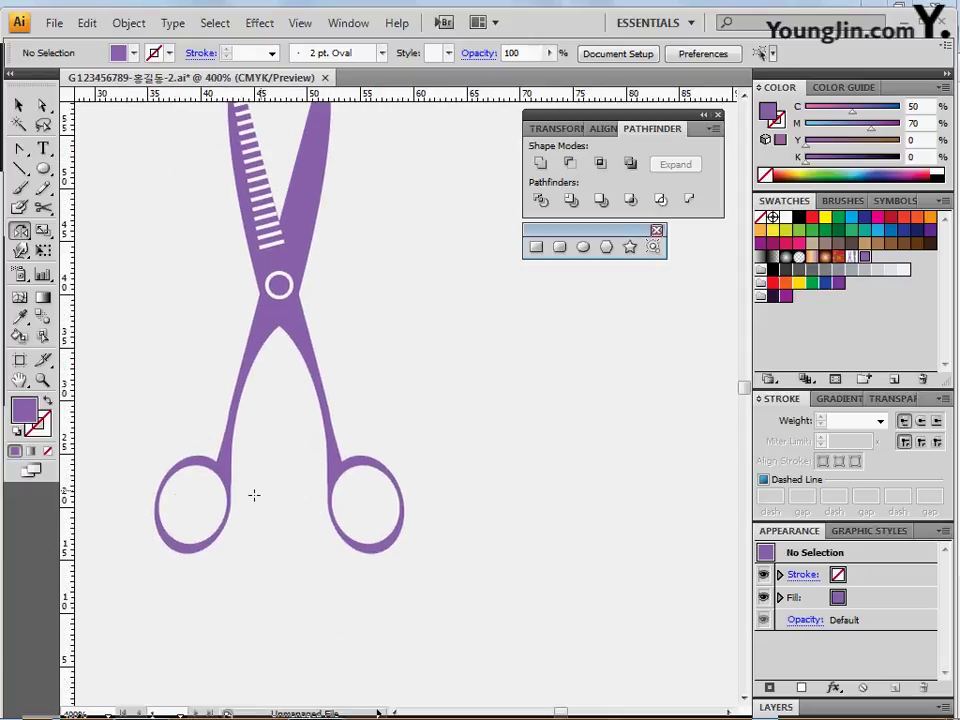
left_click_drag(19, 148, 60, 155)
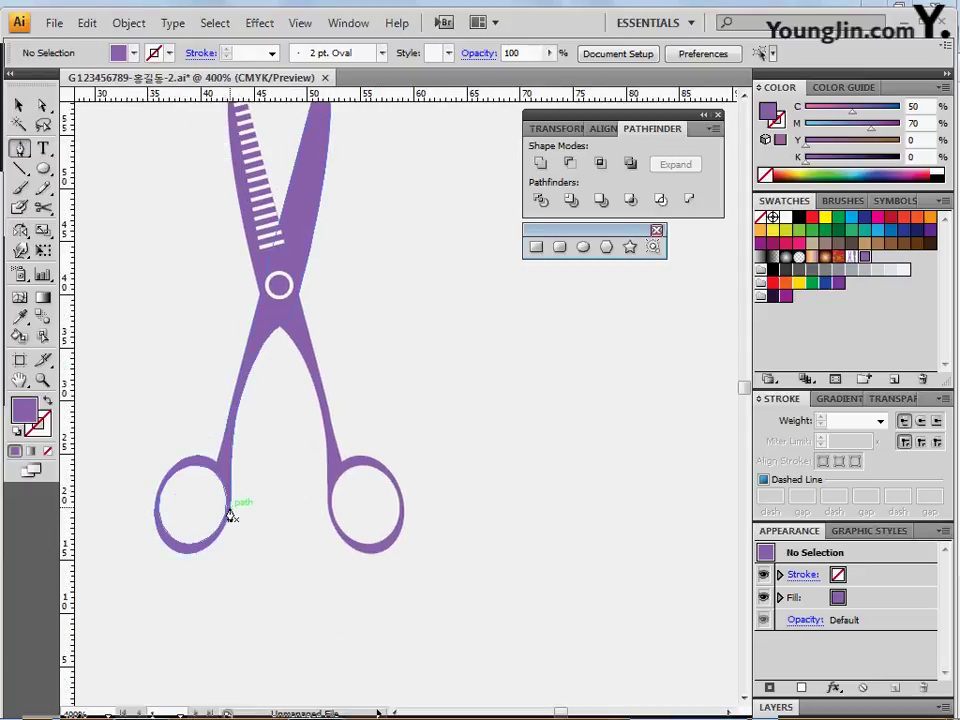
mouse_move(229, 508)
left_mouse_down()
mouse_move(253, 535)
mouse_move(232, 509)
left_mouse_up()
left_click(247, 527)
left_click(226, 526)
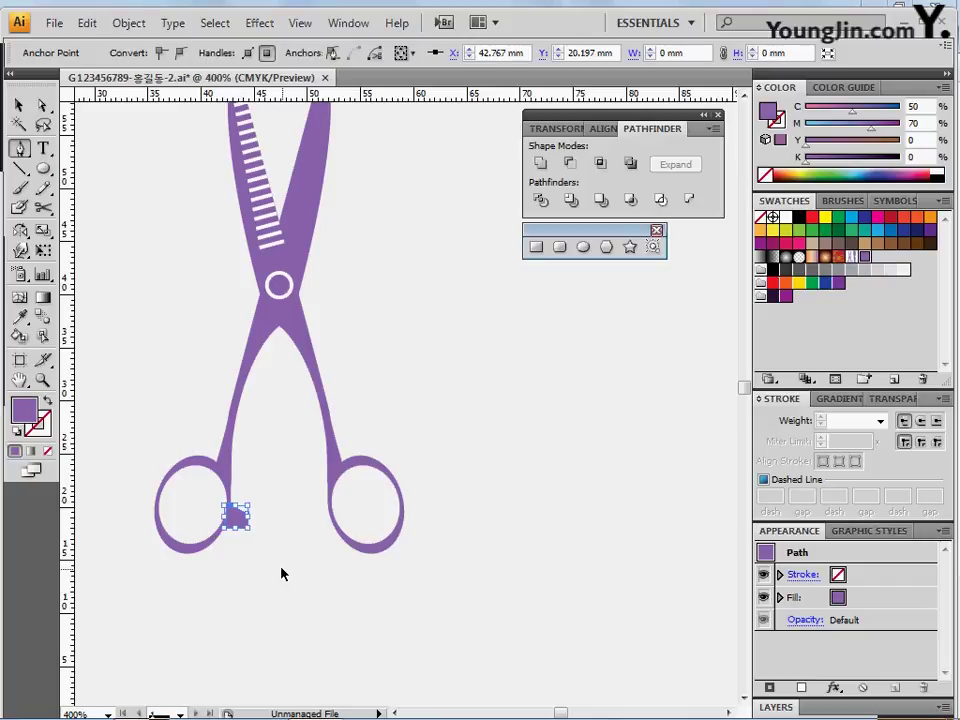
- Unite the finger-rest tab with the mirrored blade, and send the combined shape to the back
left_click_drag(277, 545, 205, 497)
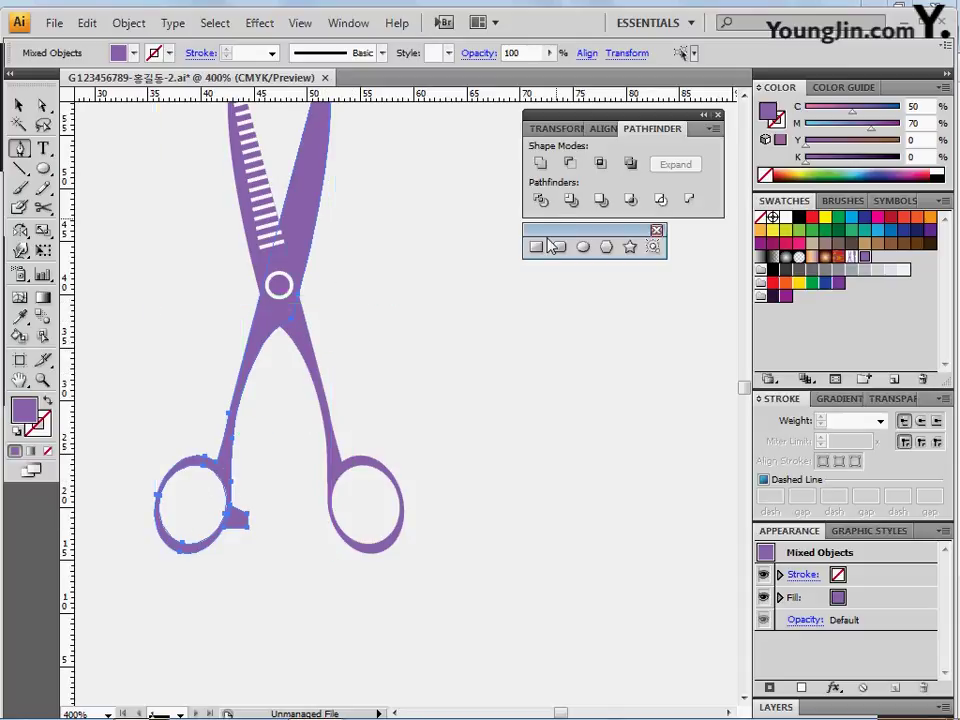
left_click(540, 164)
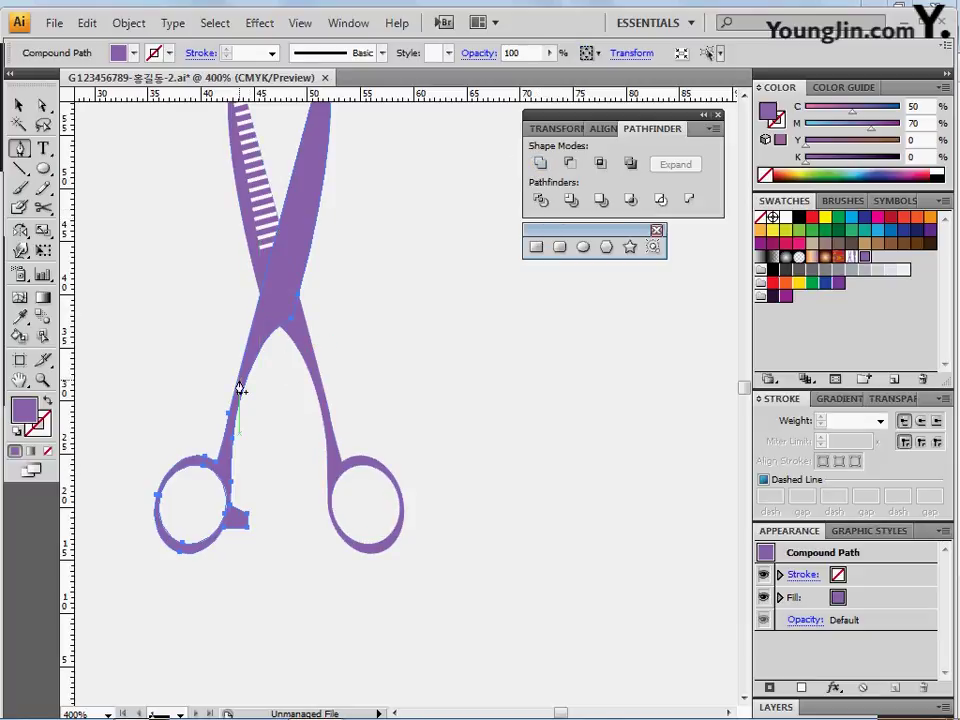
right_click(256, 358)
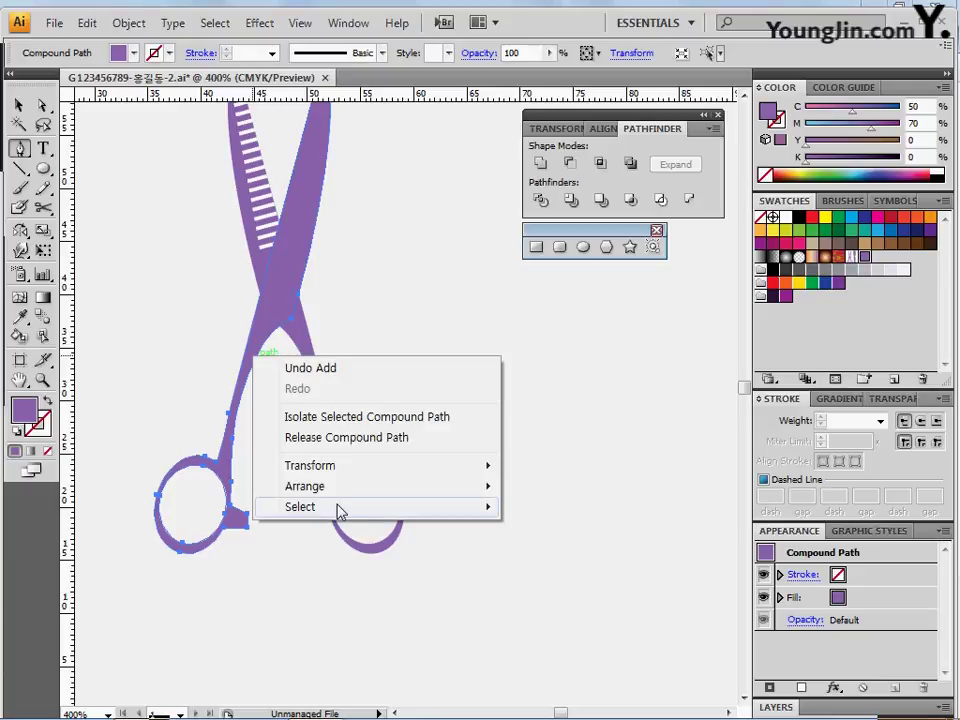
mouse_move(338, 490)
left_click(535, 550)
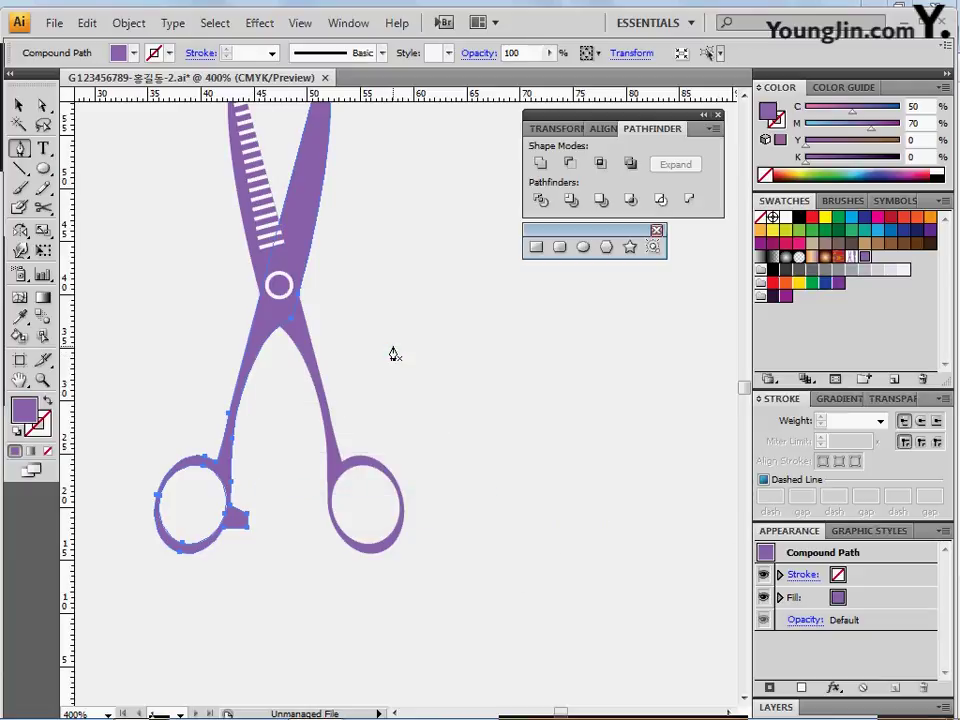
key("ctrl")
left_click(154, 405)
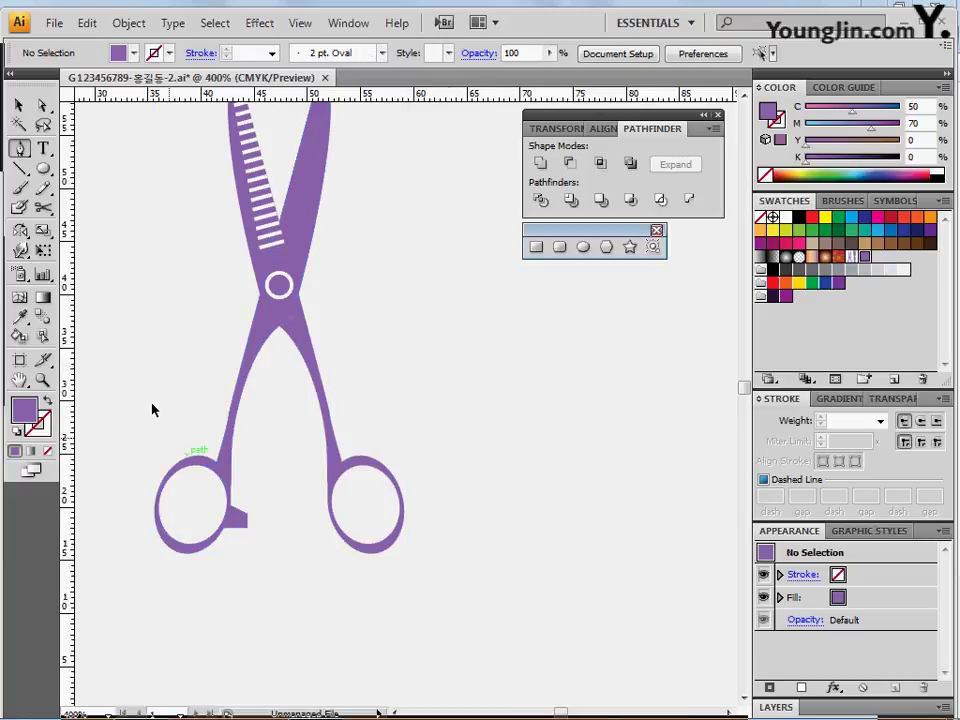
- Select both scissor halves without the teeth and pivot circles, and apply the Trim pathfinder to them
left_click_drag(156, 402, 366, 520)
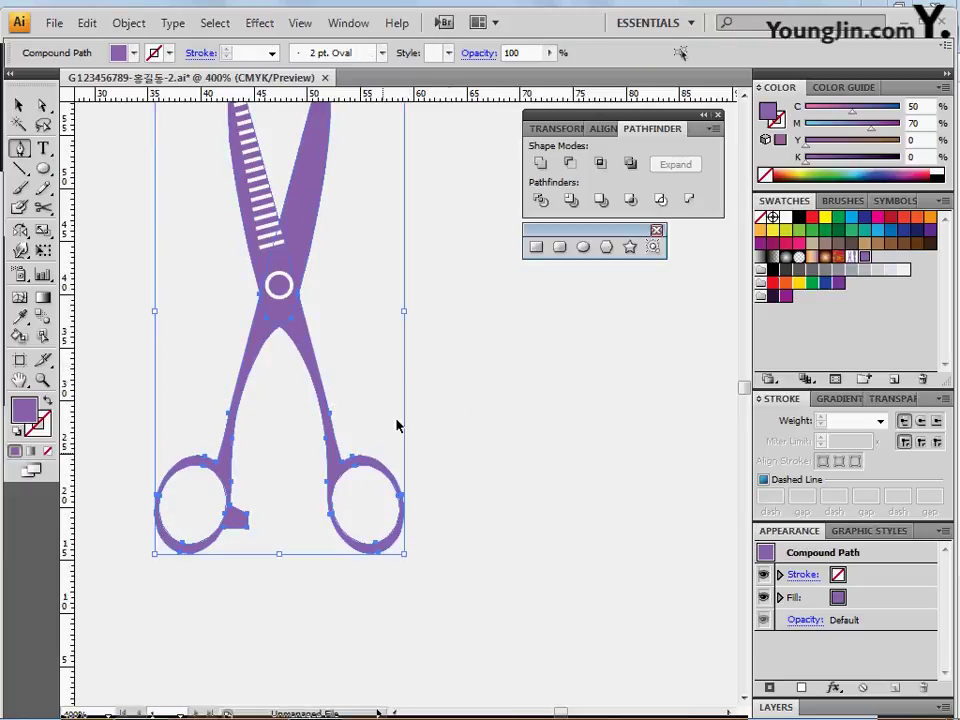
scroll(405, 400, "up", 2)
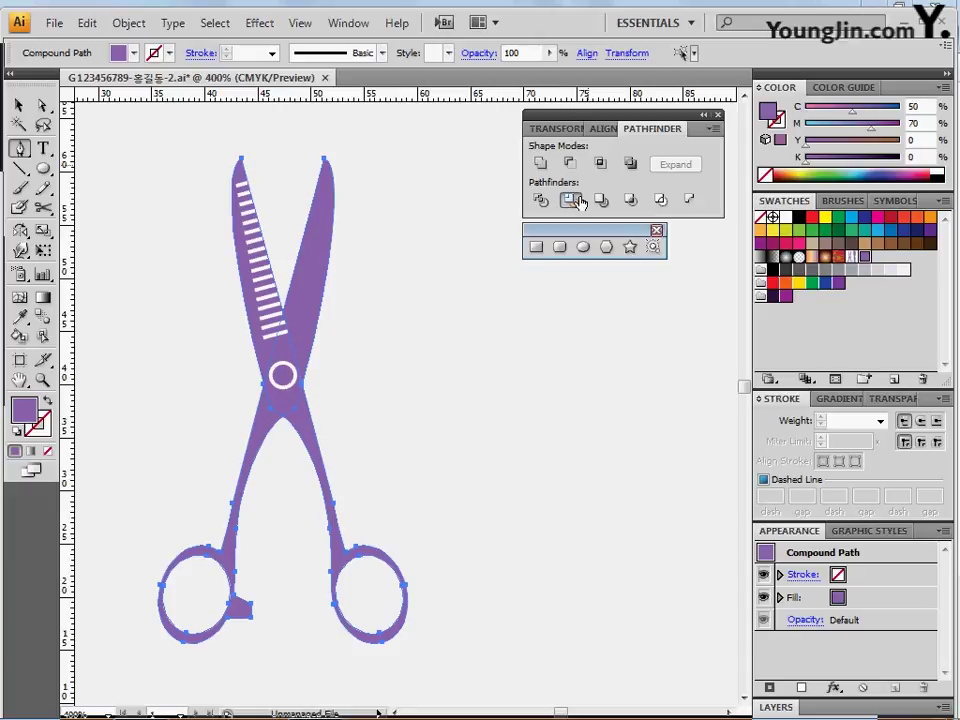
left_click(573, 201)
key("ctrl")
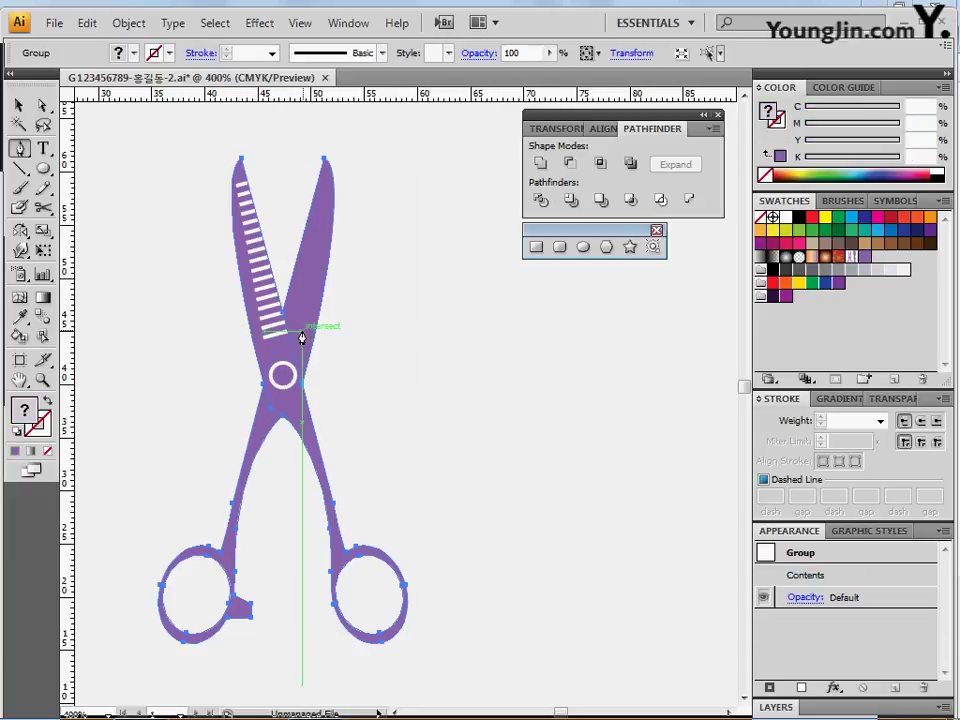
- Isolate the trimmed group and nudge the toothless upper blade piece slightly right and up, opening a gap along the toothed blade
key("ctrl")
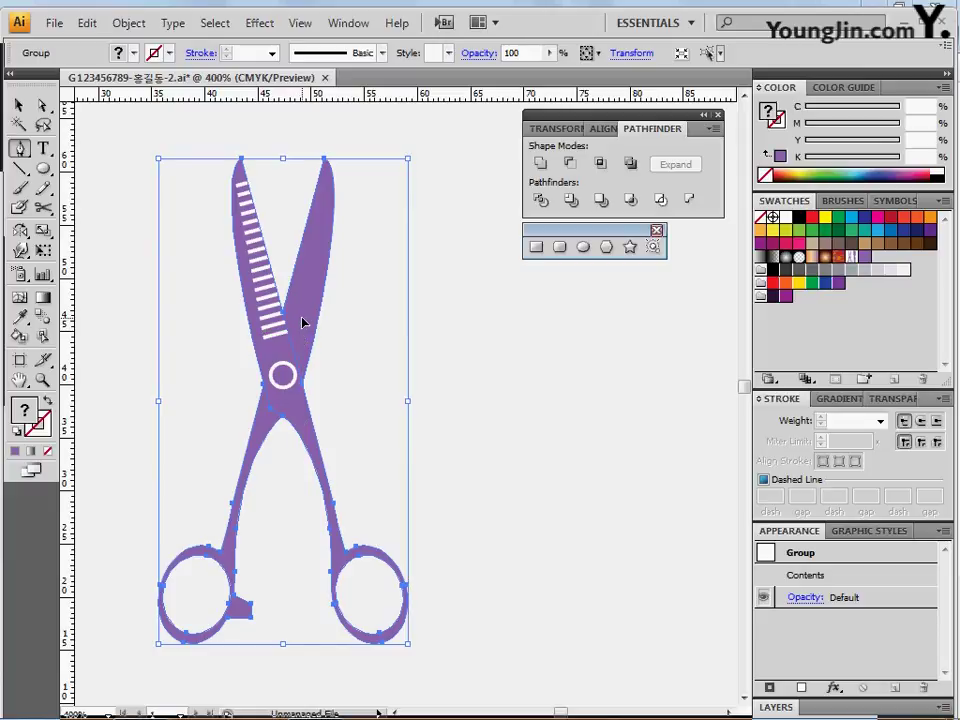
double_click(303, 322)
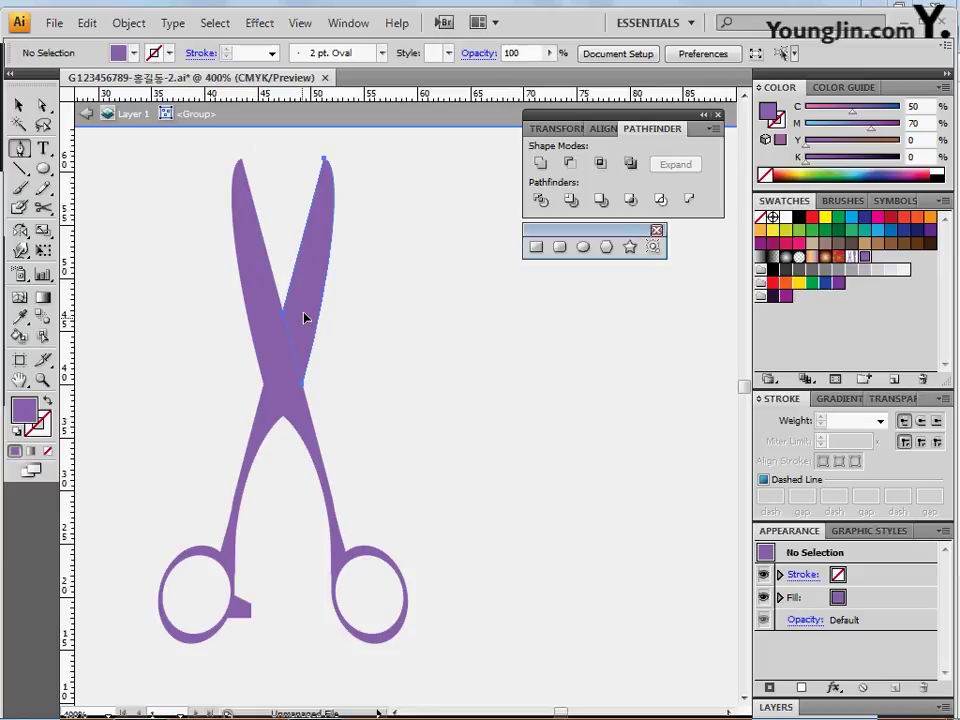
left_click(305, 316)
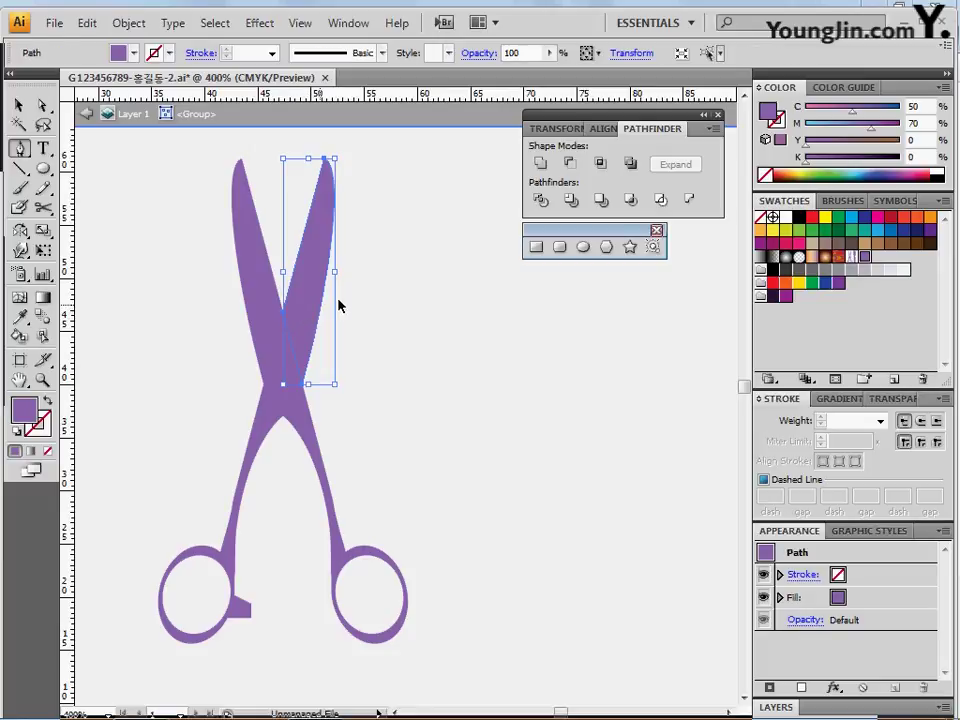
left_click(339, 309)
key("Right")
key("Right")
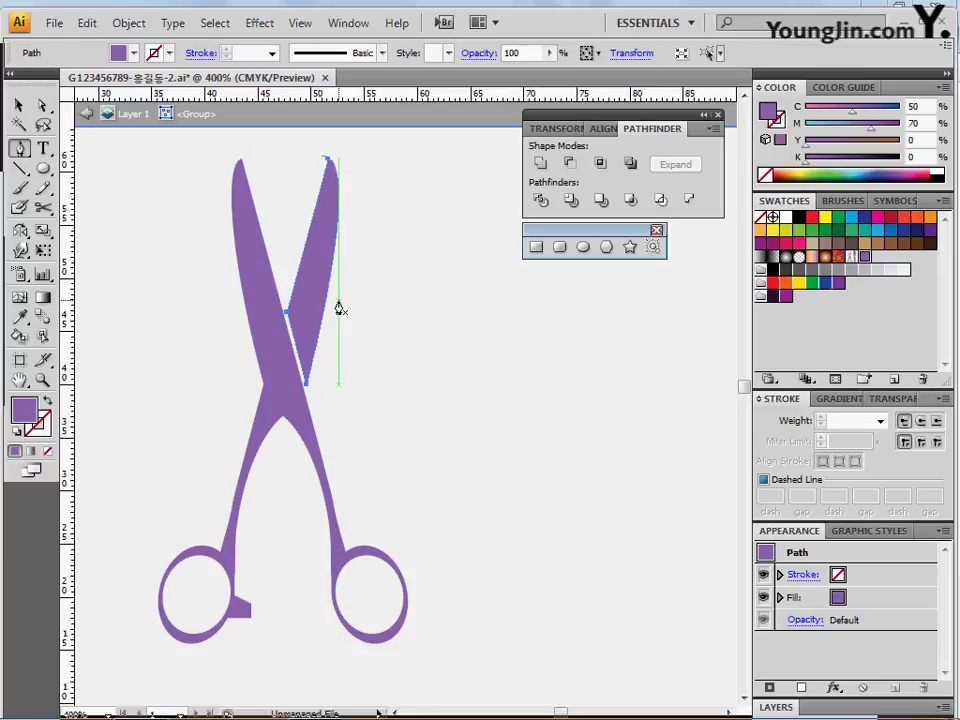
key("Up")
key("Up")
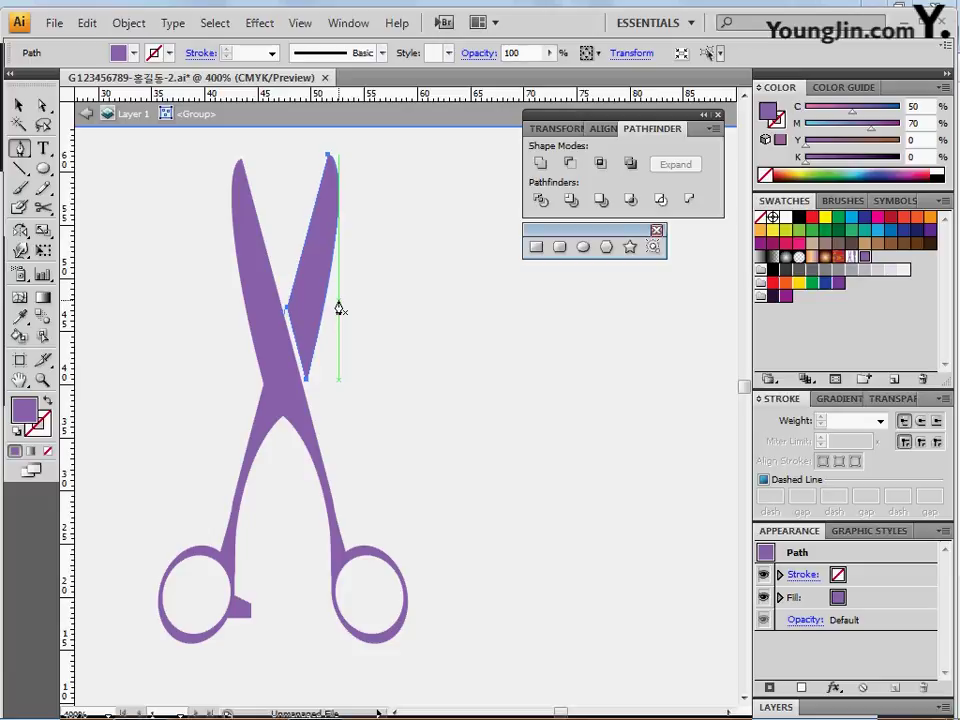
- Nudge the handle piece with the finger-rest tab slightly left and down, readjust the toothless blade piece, and leave group isolation
left_click(262, 408, "ctrl")
key("Left")
key("Down")
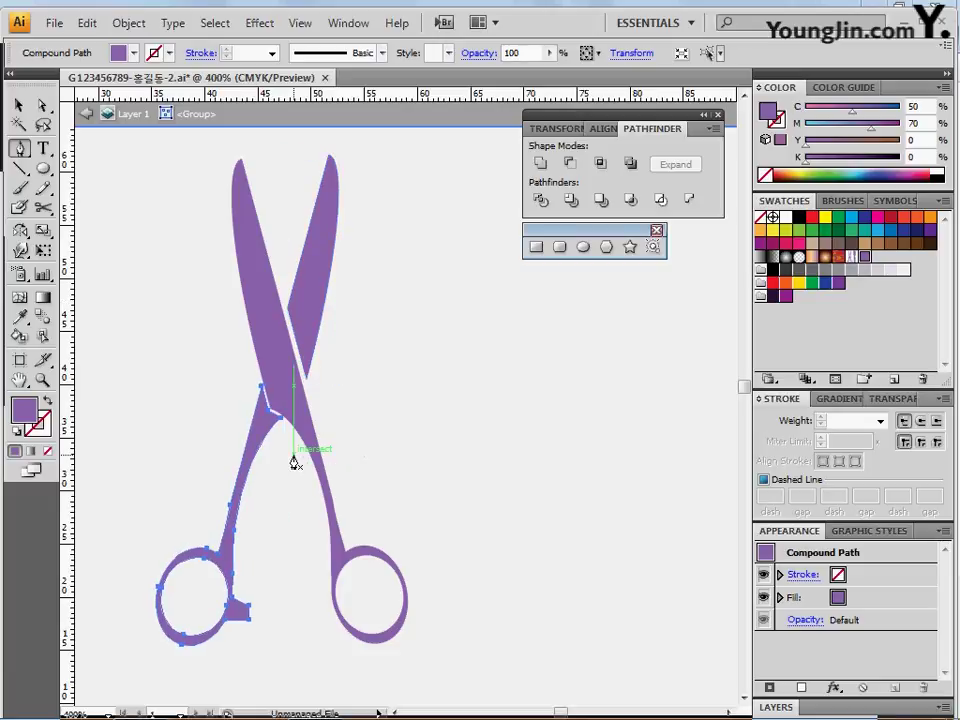
key("Down")
key("Left")
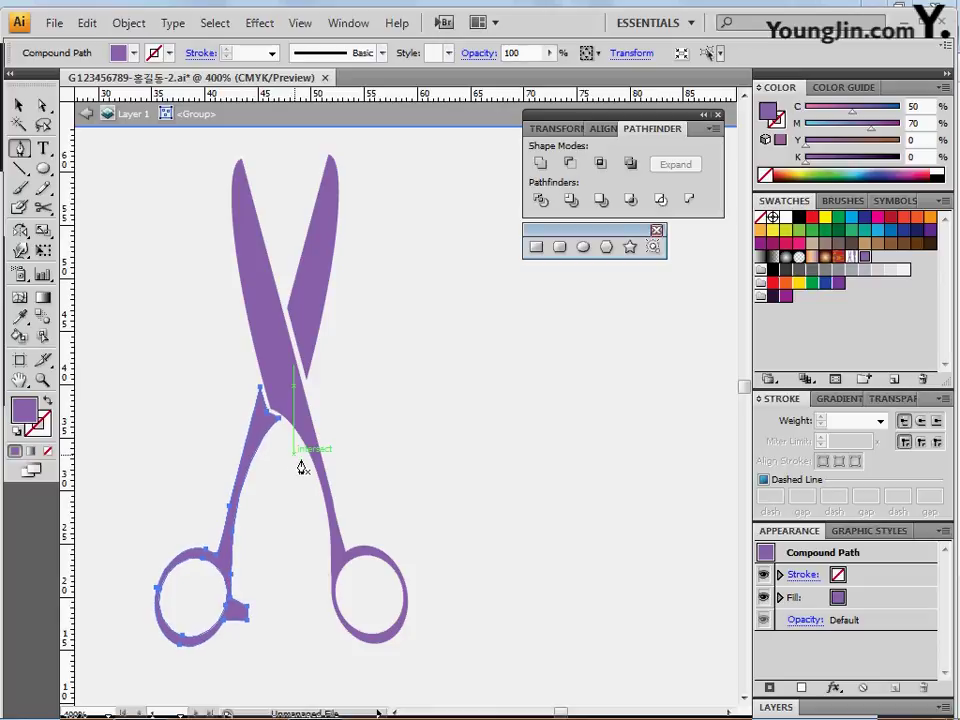
left_click(302, 331, "ctrl")
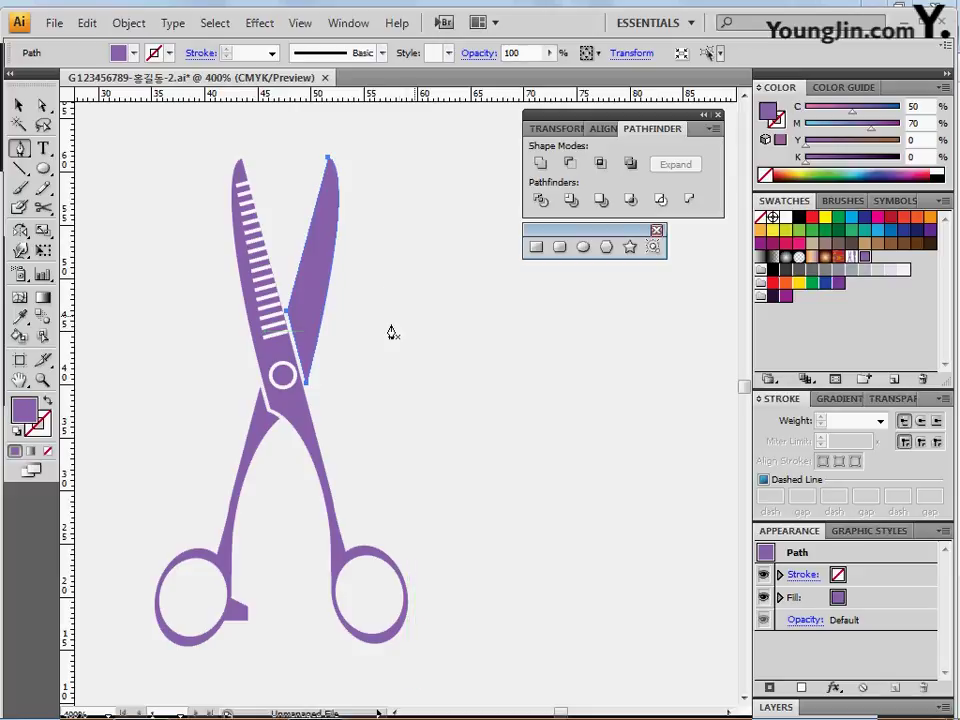
- Reshape the outer curve of the toothless blade into a sharper tip by pulling its tip anchor's direction handle inward, and deselect it
key("space")
left_click_drag(385, 303, 388, 321)
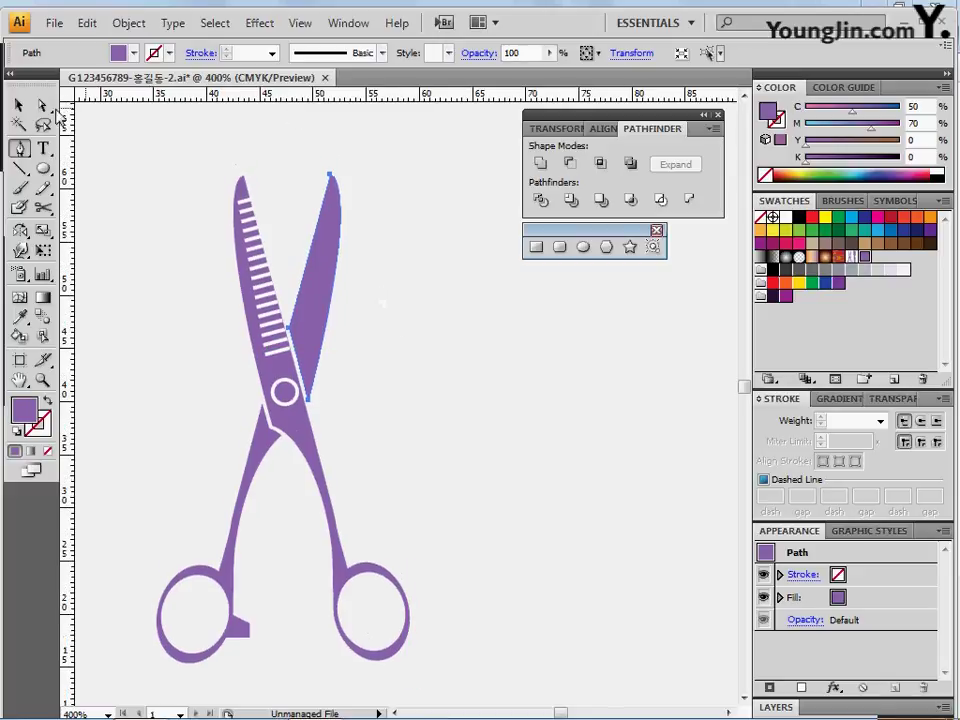
key("a")
left_click(355, 238)
left_click(337, 226)
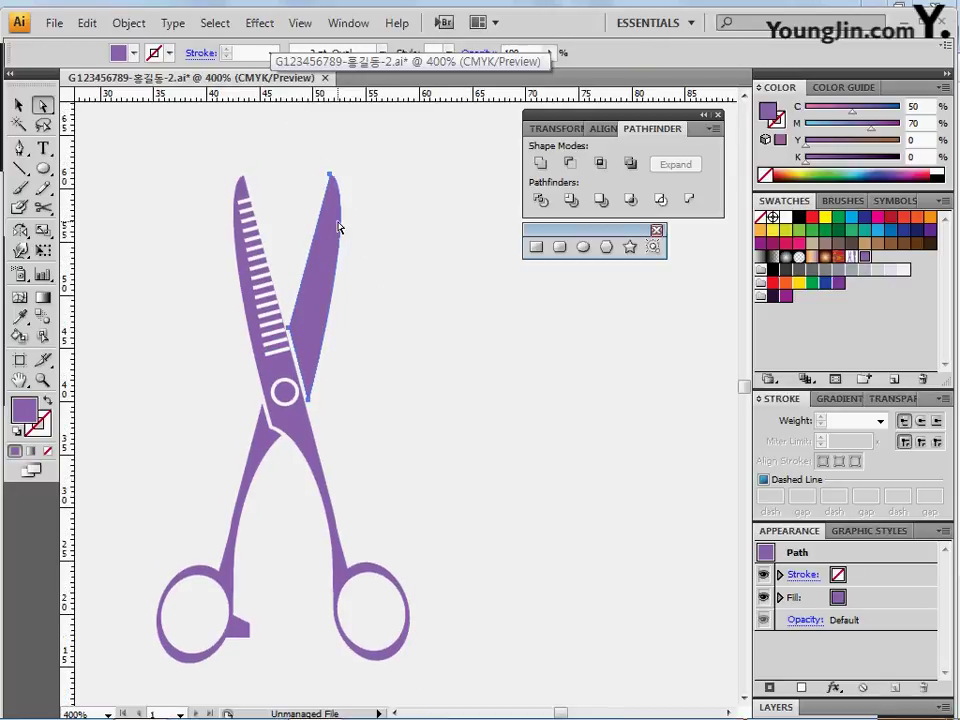
left_click(332, 174)
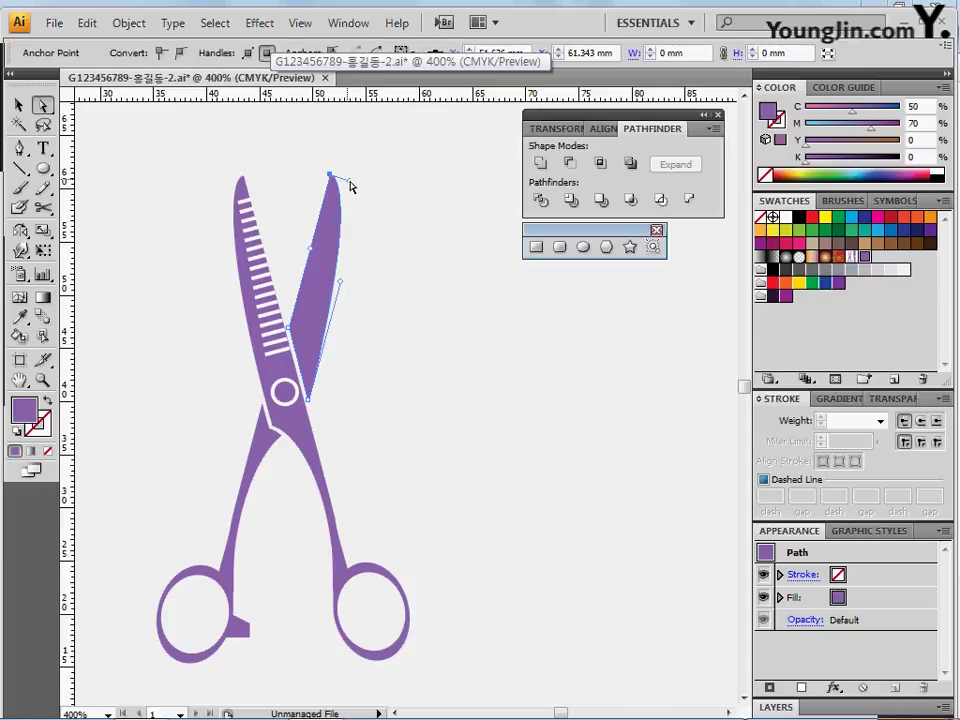
mouse_move(345, 199)
left_mouse_down()
mouse_move(338, 216)
mouse_move(340, 201)
left_mouse_up()
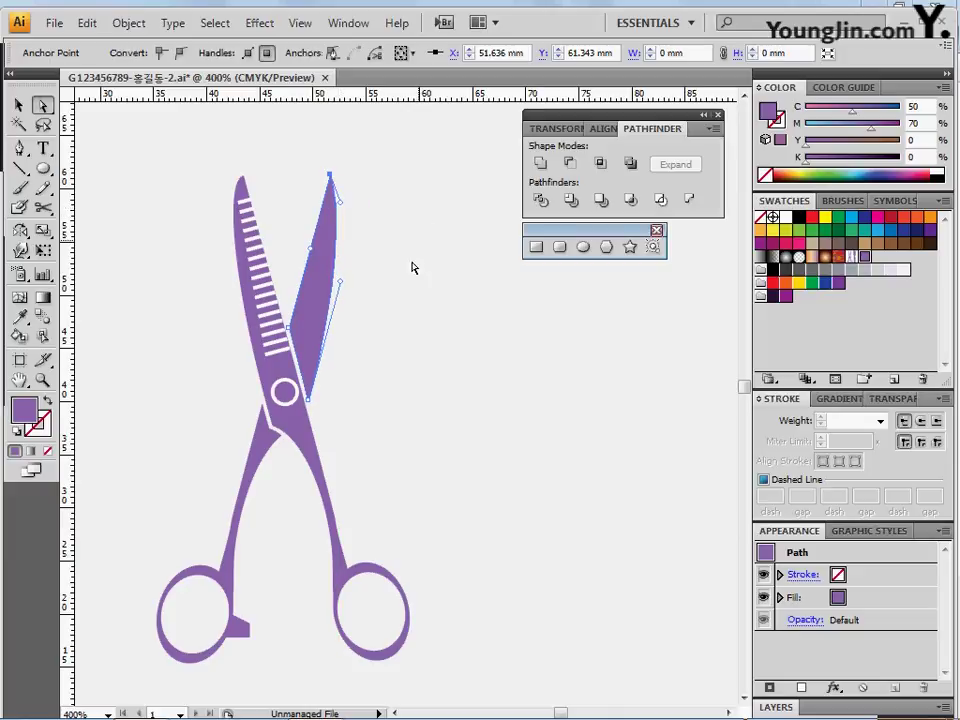
left_click(435, 316)
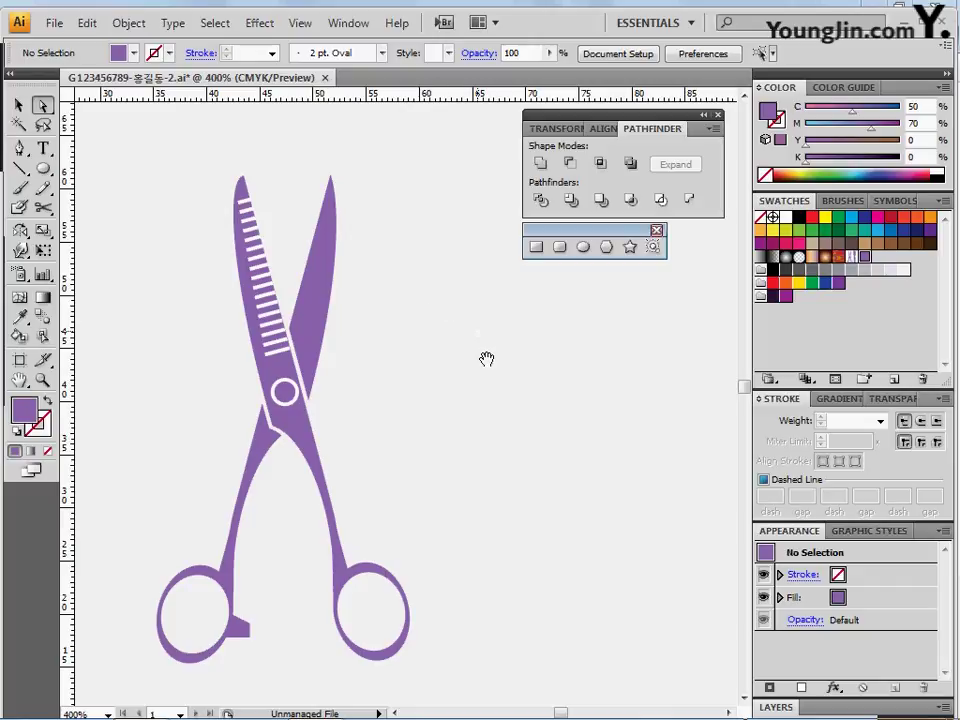
- Examine the outlined reference drawings of the thinning scissors and the hairbrush beside them
left_click_drag(484, 381, 450, 281)
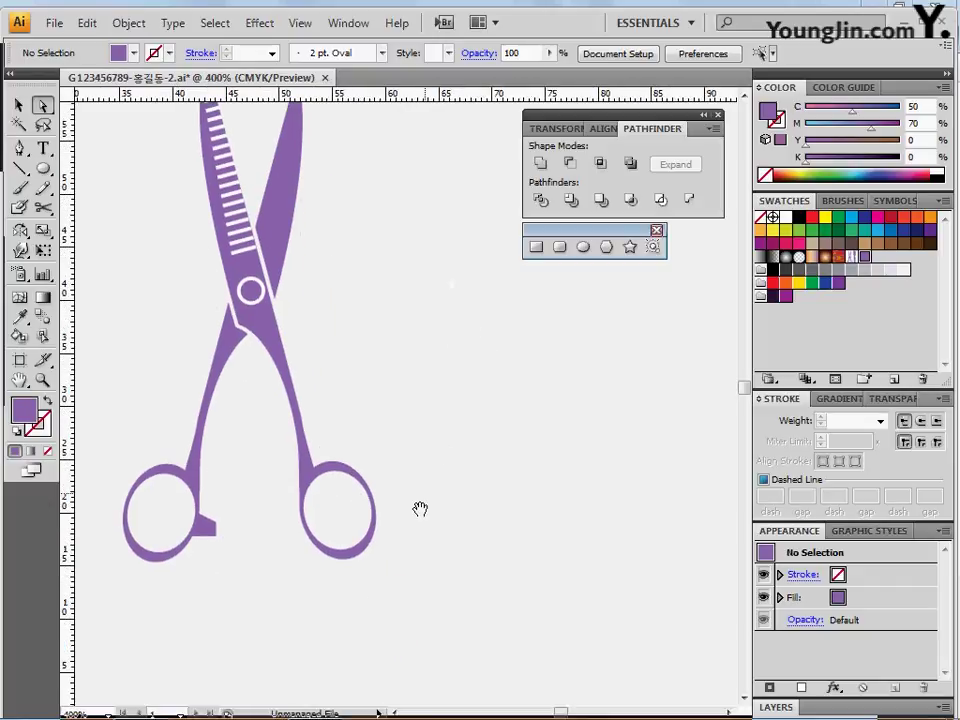
left_click_drag(417, 519, 446, 281)
left_click_drag(459, 487, 472, 189)
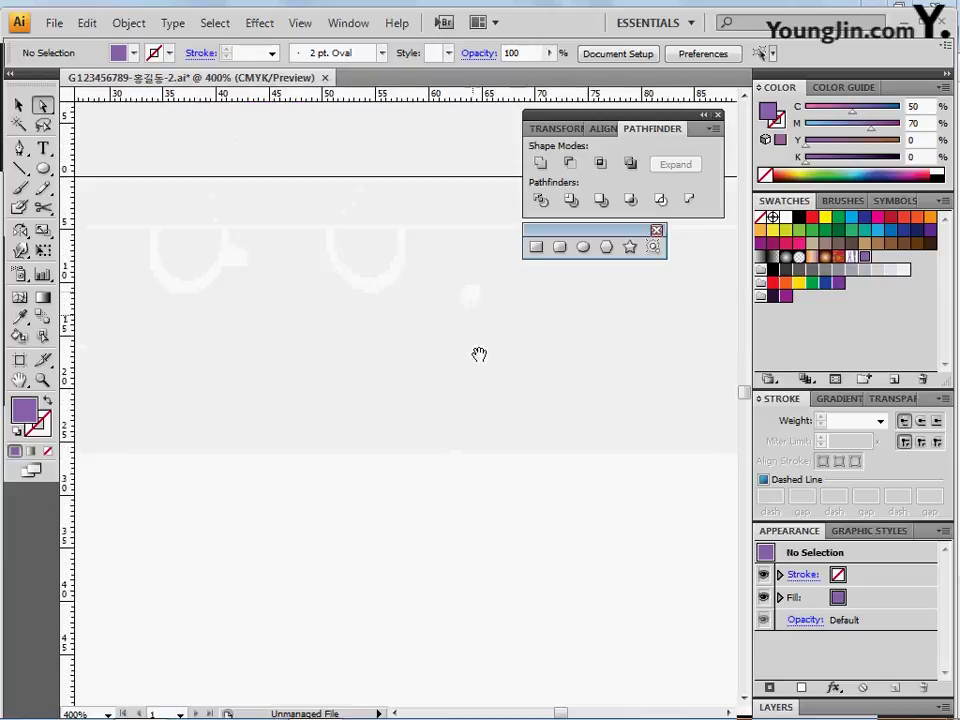
left_click_drag(478, 354, 494, 156)
left_click_drag(290, 316, 292, 266)
left_click_drag(236, 416, 401, 432)
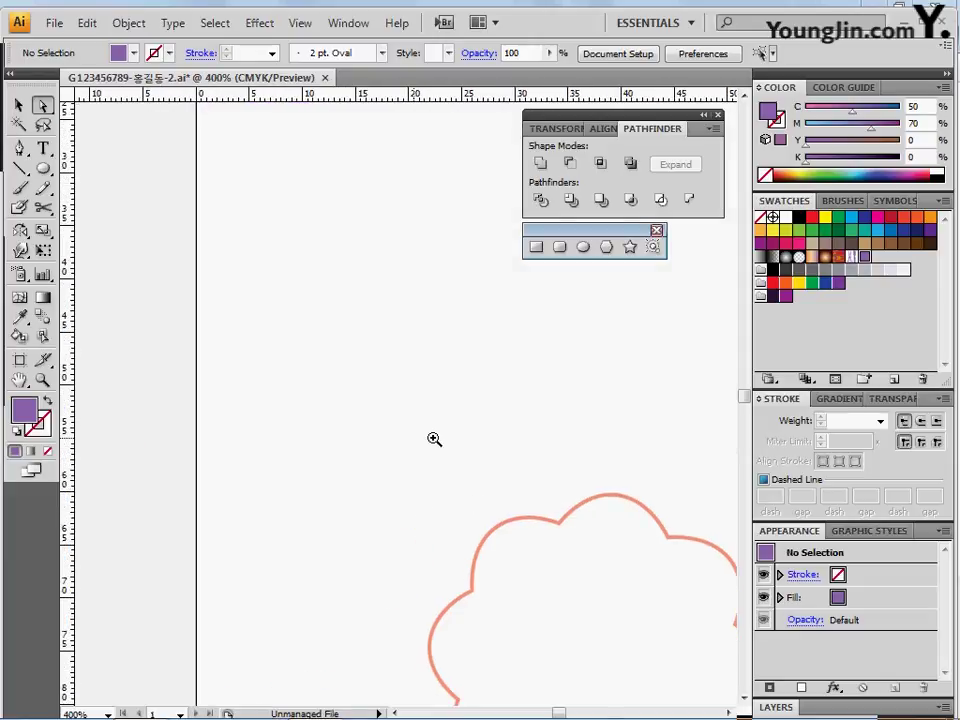
left_click(430, 441, "ctrl+alt")
mouse_move(480, 200)
left_mouse_down()
mouse_move(369, 462)
mouse_move(437, 361)
mouse_move(396, 354)
mouse_move(387, 338)
mouse_move(409, 334)
left_mouse_up()
left_click(438, 366)
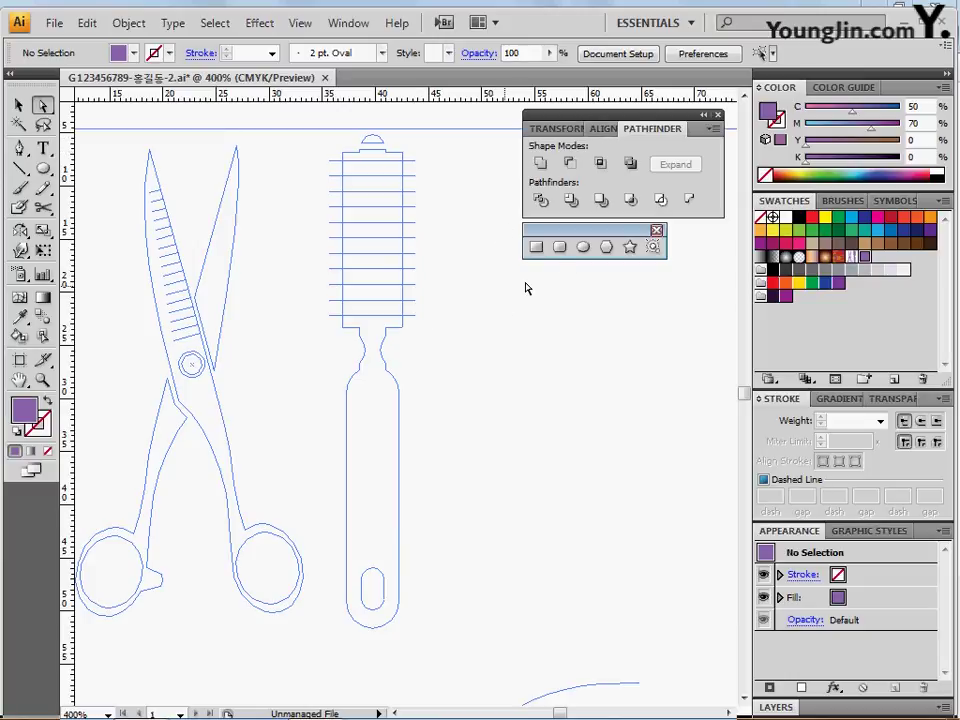
- Draw the purple hairbrush body over the outline using a narrow rounded stem, a wide rounded handle and a rectangular brush head
left_click(563, 249)
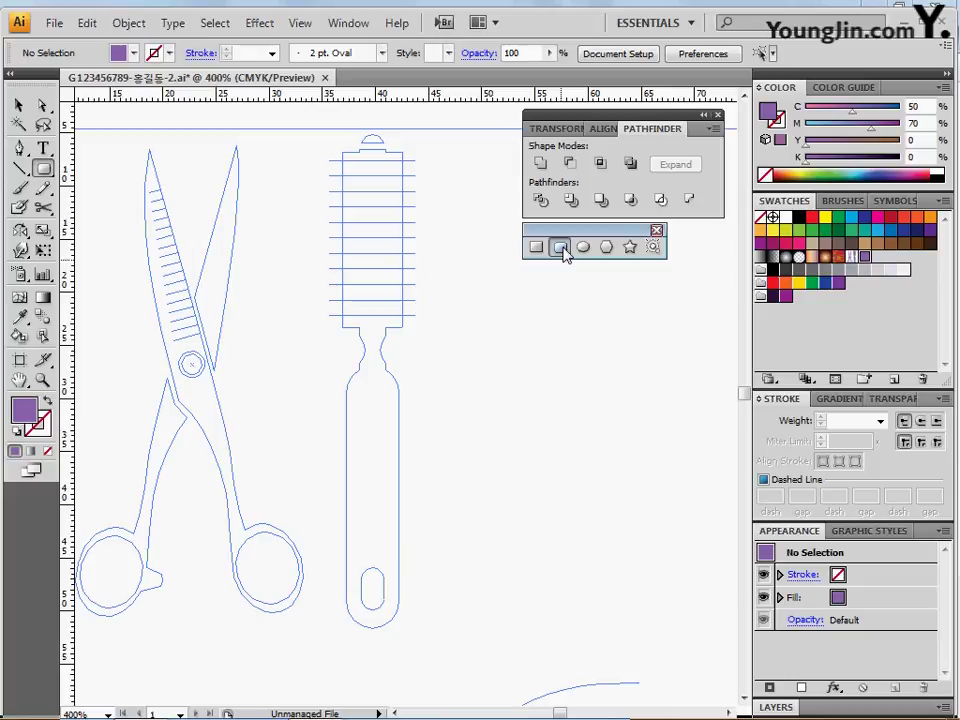
left_click(584, 250)
left_click(559, 248)
left_click_drag(362, 134, 385, 406)
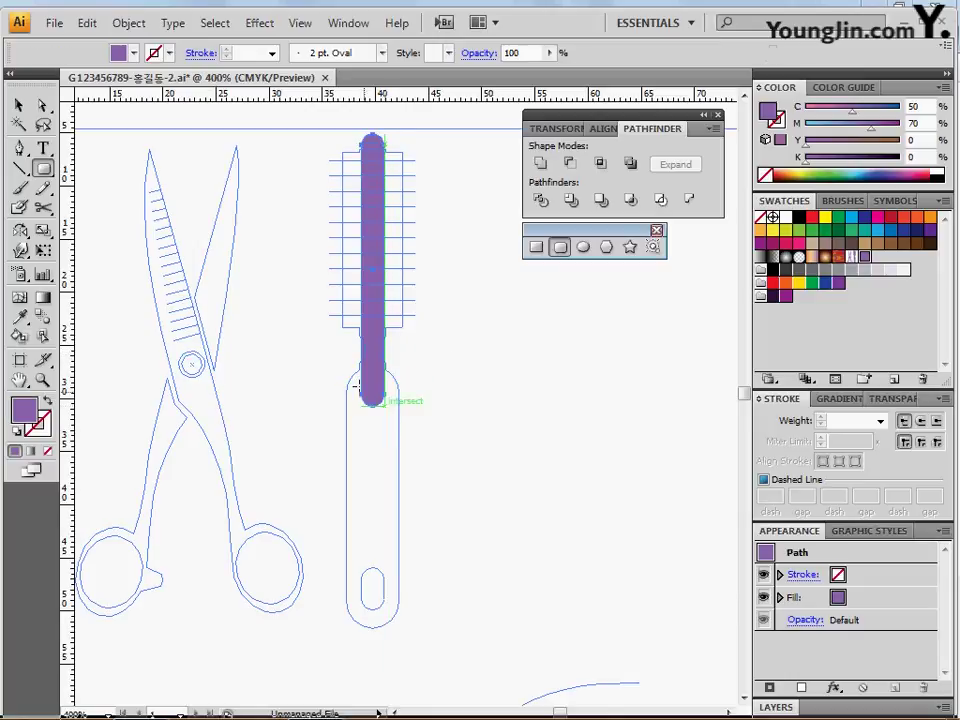
left_click_drag(341, 374, 403, 636)
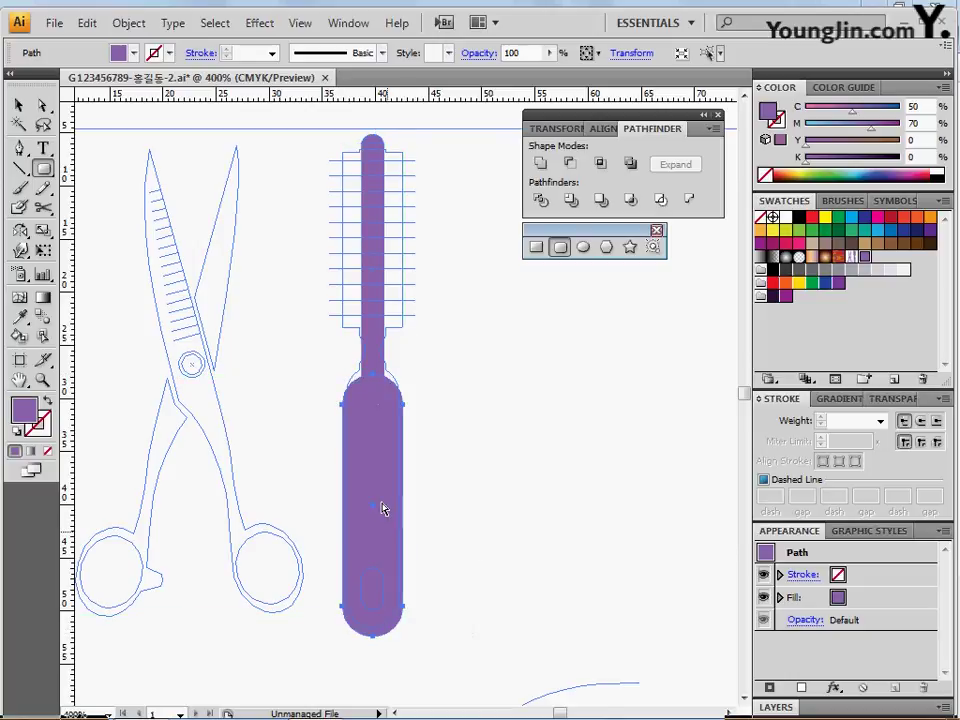
left_click_drag(375, 507, 375, 499)
left_click(536, 247)
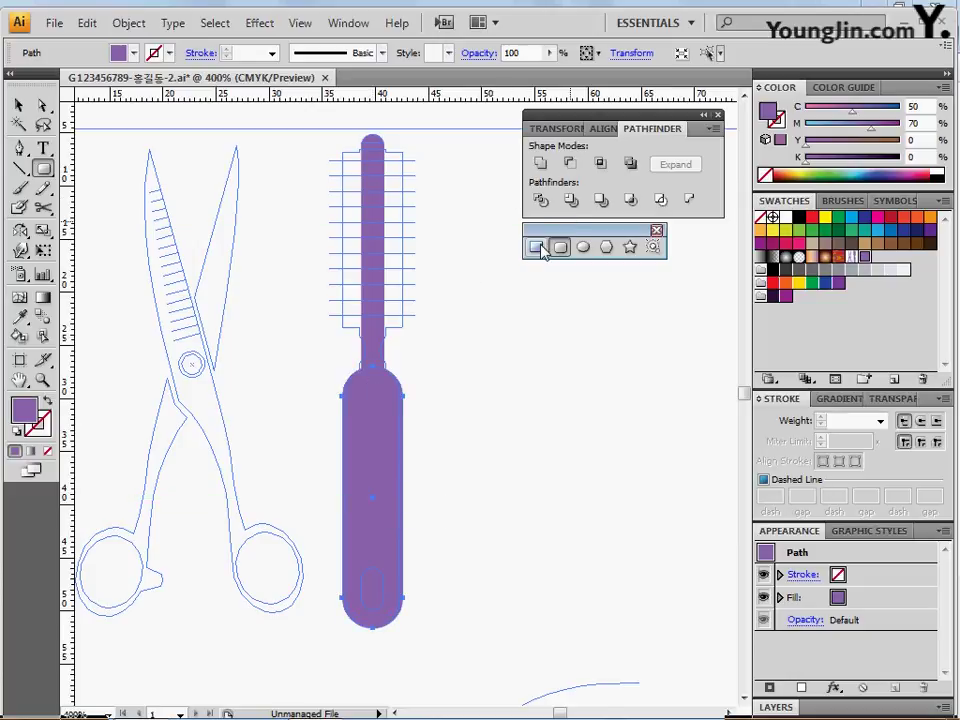
left_click_drag(343, 153, 403, 327)
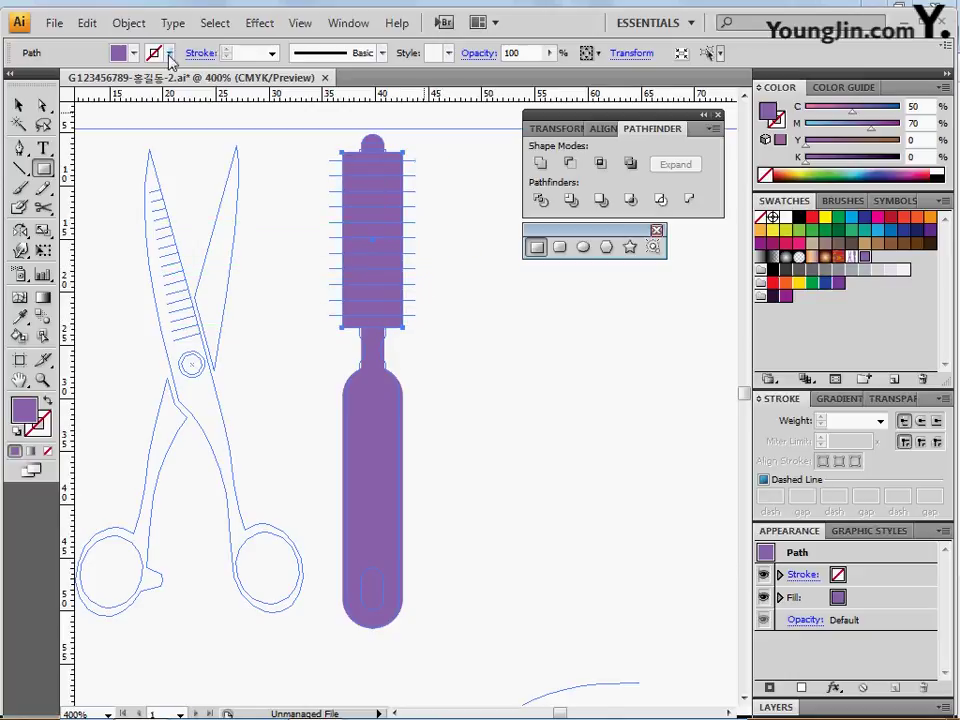
- Center the stem, handle and head shapes horizontally on each other, unite them into one shape and deselect it
left_click(17, 106)
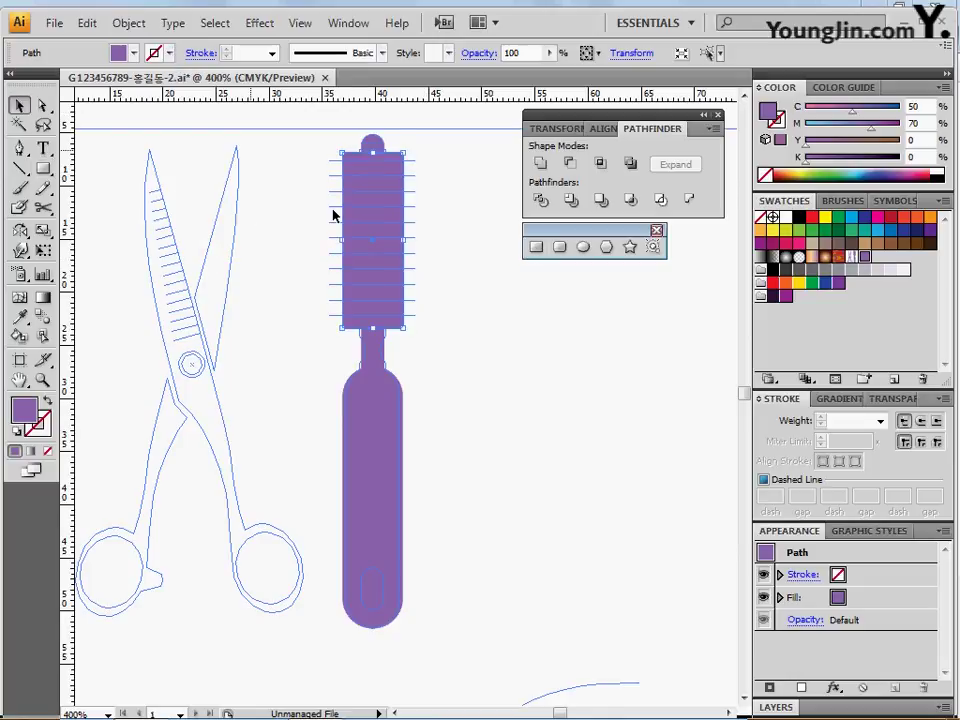
left_click(404, 438)
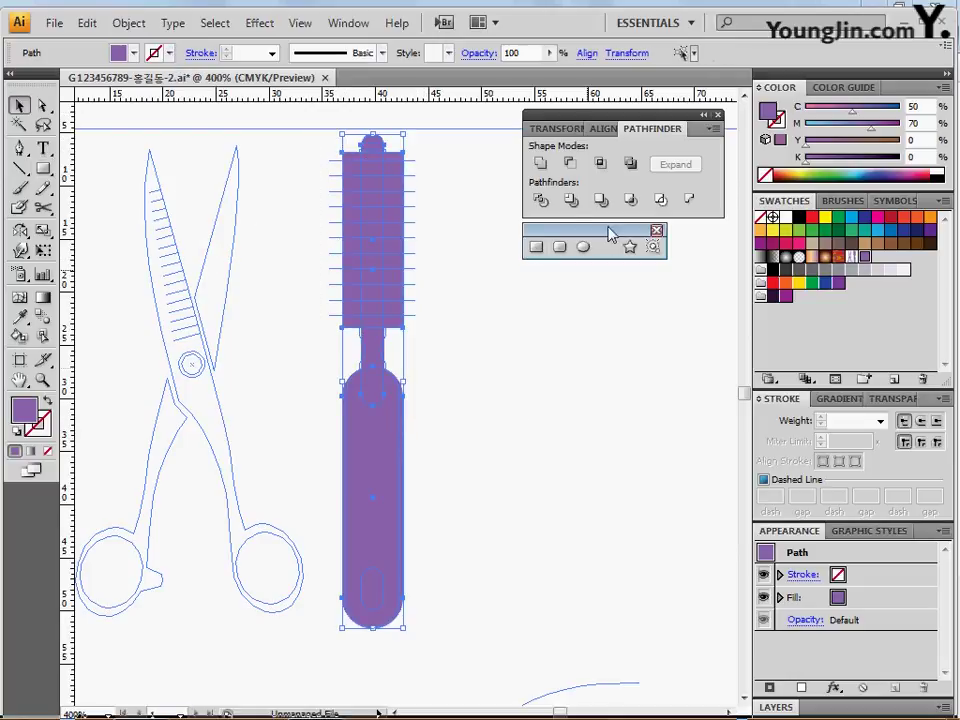
left_click(604, 128)
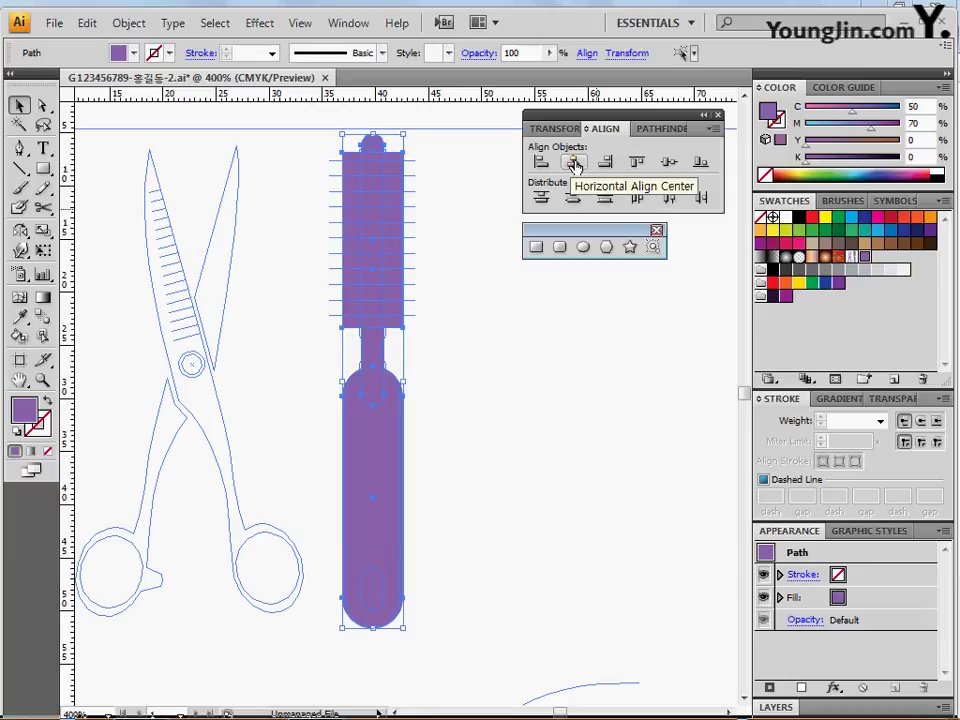
left_click(662, 128)
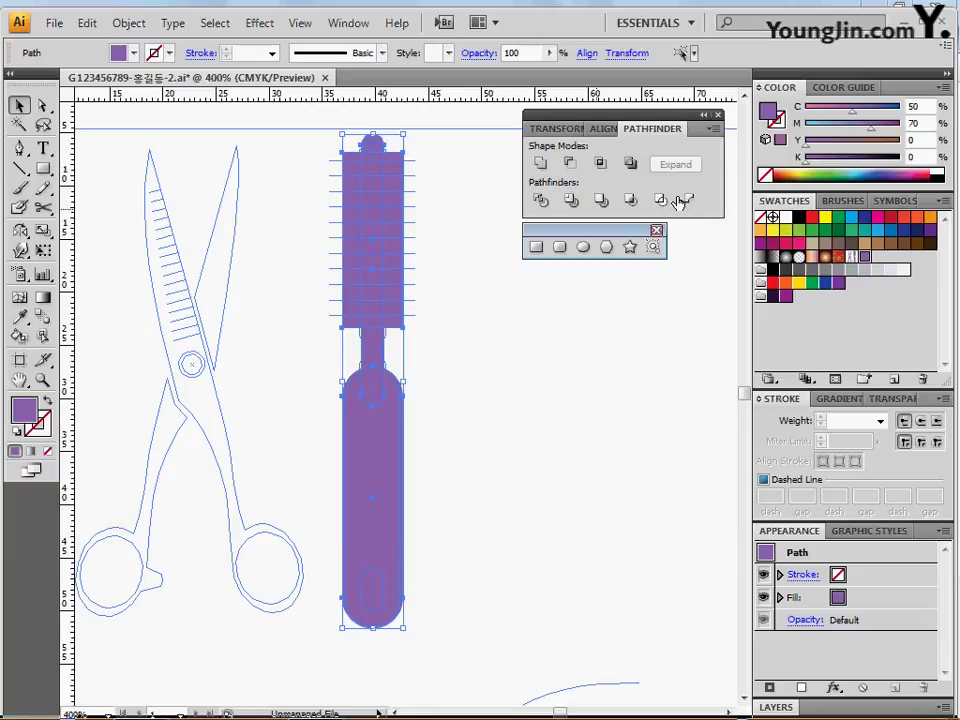
left_click(541, 165)
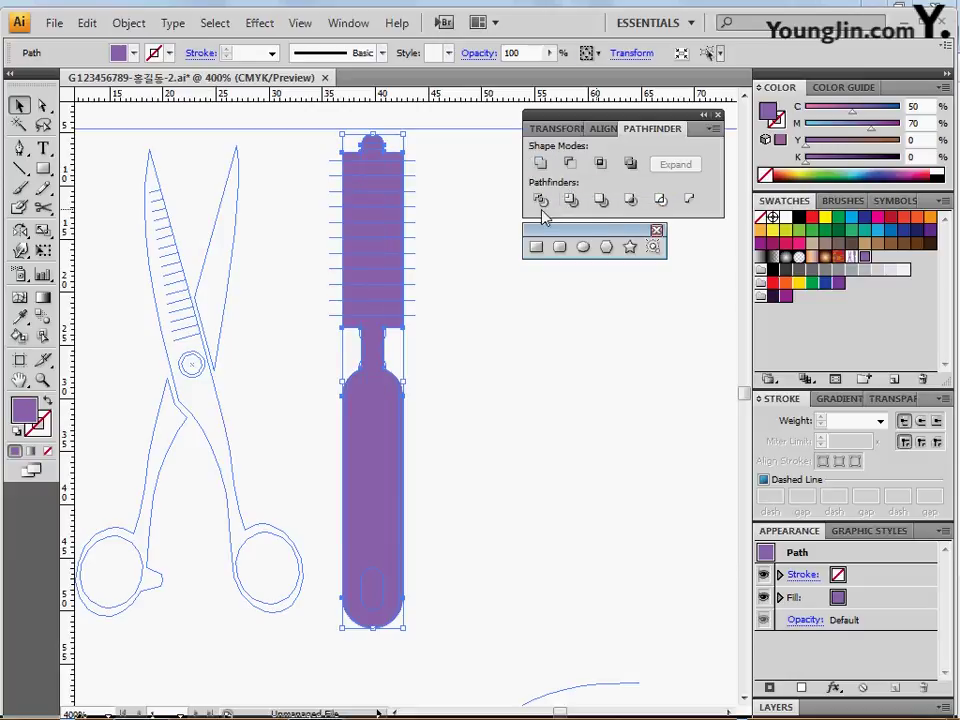
left_click(456, 316)
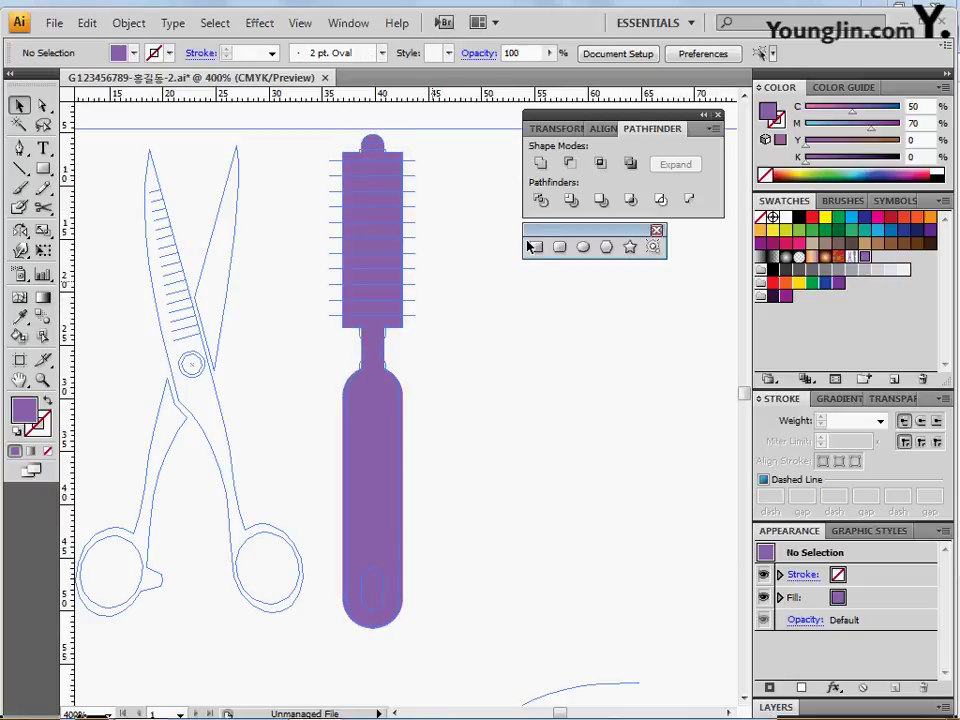
- Draw a rounded slot near the handle's end with default white fill and black stroke, and a thin rectangle across the neck under the brush tip
left_click(559, 247)
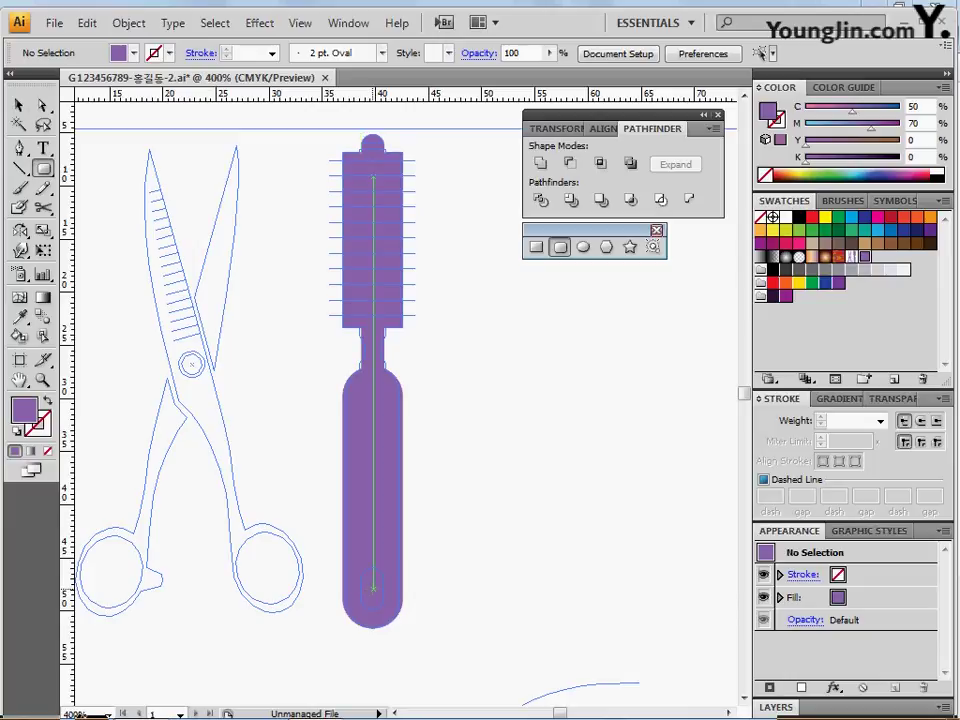
left_click_drag(373, 588, 385, 612)
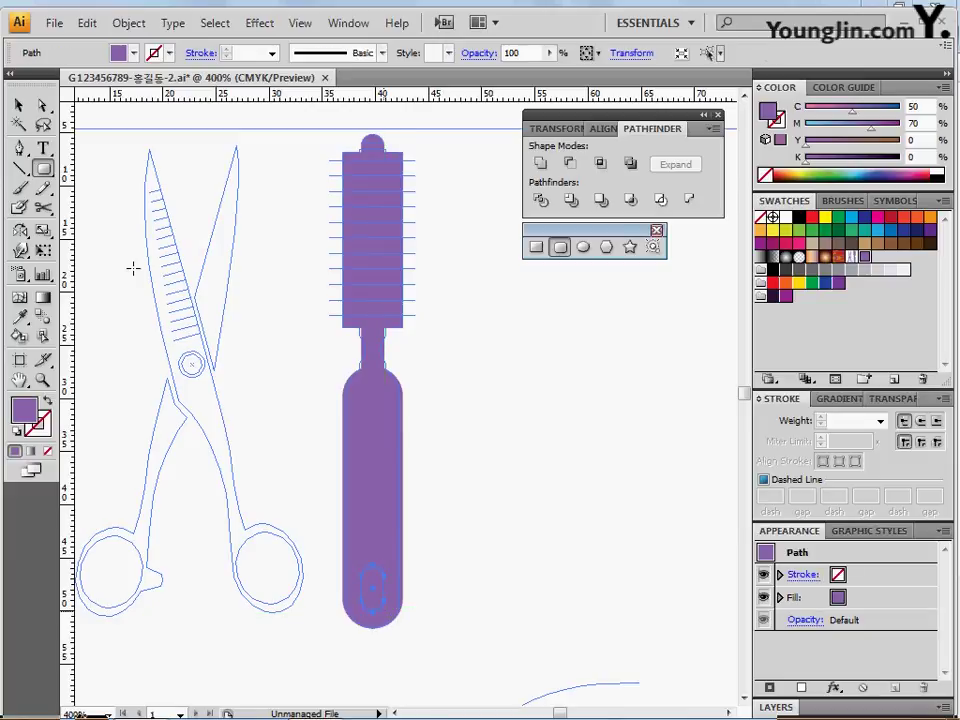
left_click(19, 431)
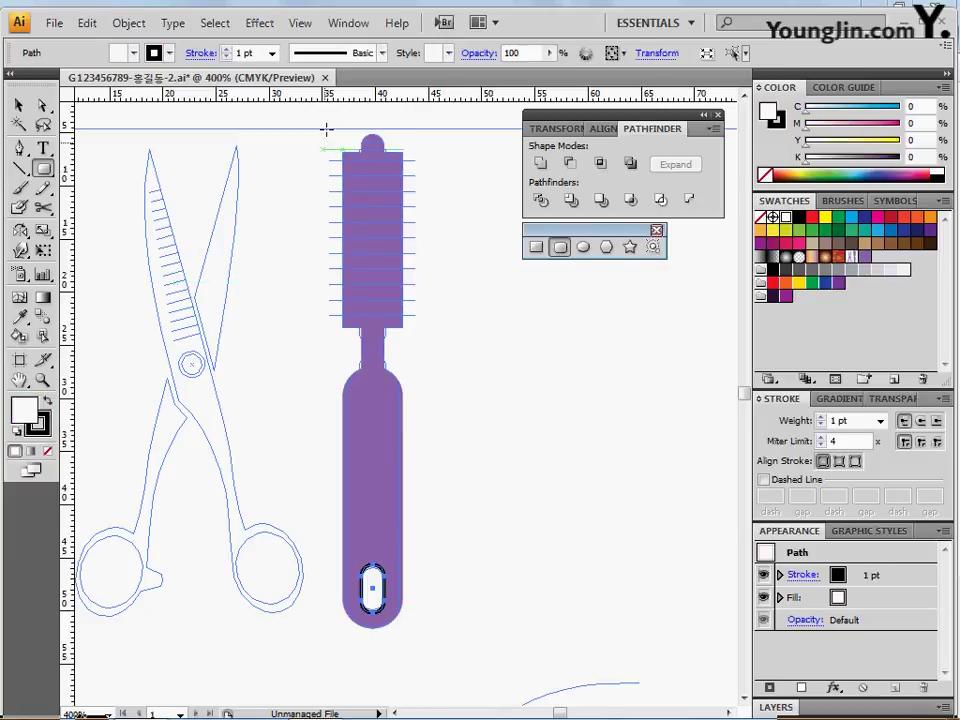
left_click(536, 247)
left_click(412, 229, "ctrl")
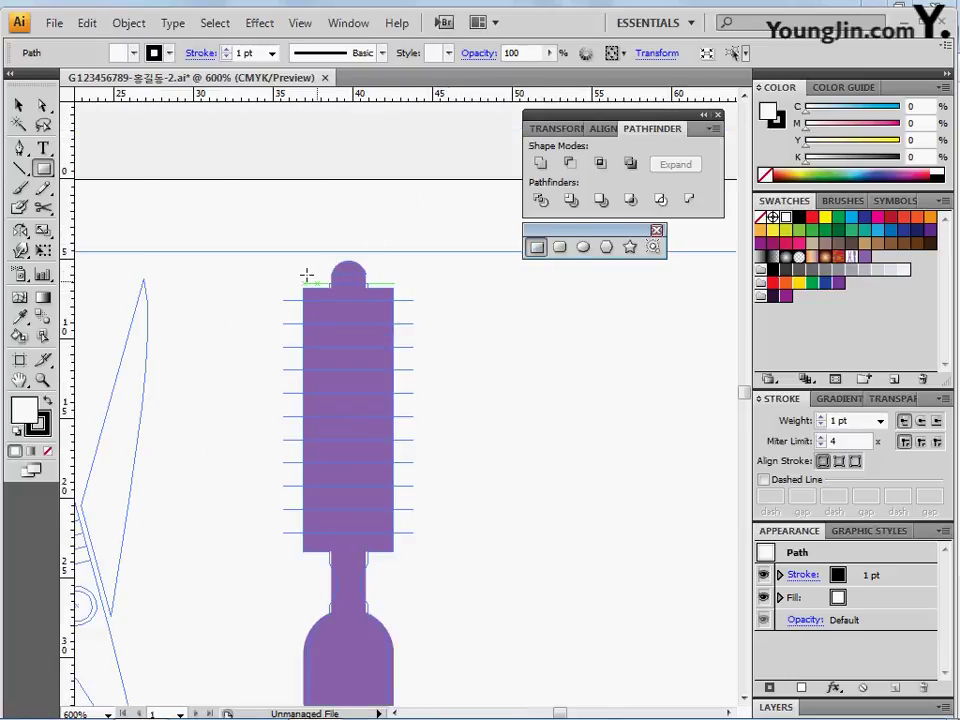
left_click_drag(305, 274, 395, 287)
- Draw a circle overlapping the left edge of the brush's narrow neck and copy it straight across to the right edge
left_click_drag(381, 411, 399, 251)
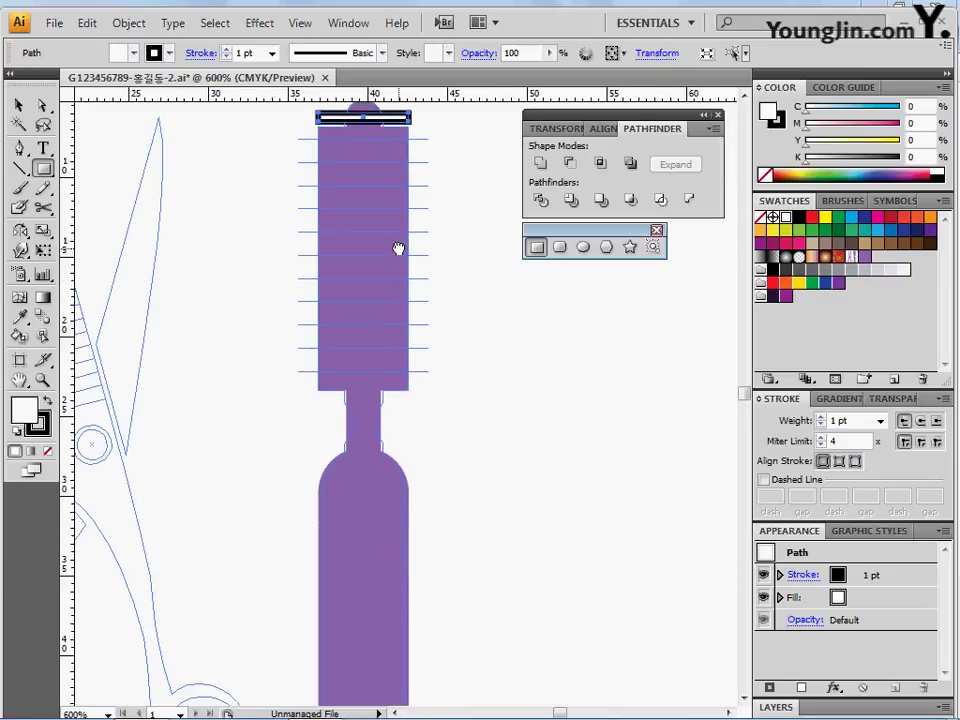
left_click(582, 247)
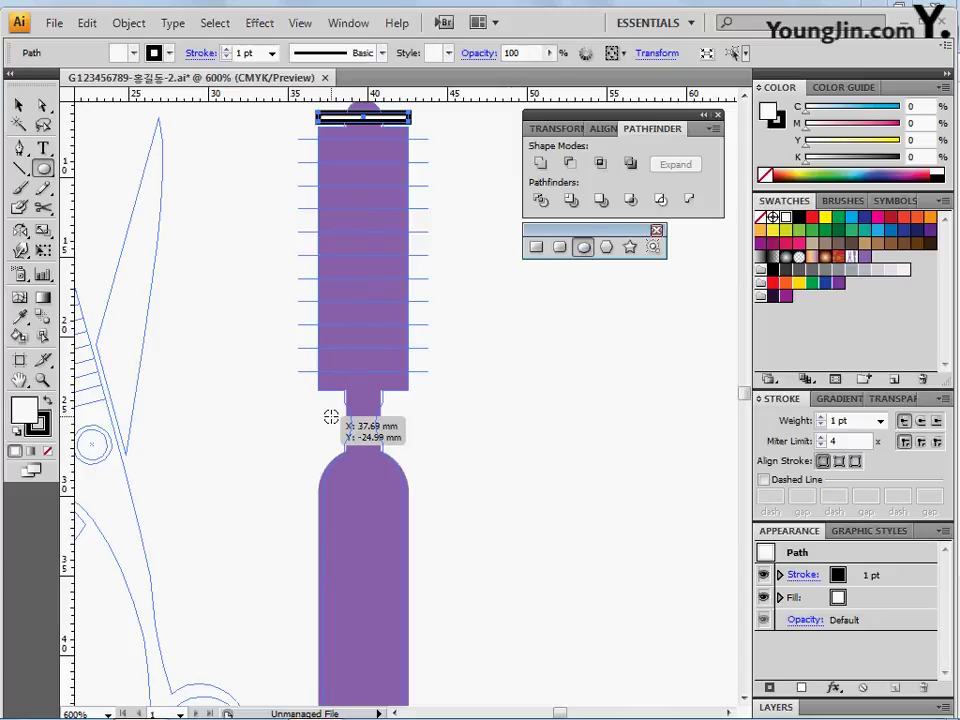
mouse_move(331, 416)
left_mouse_down()
mouse_move(360, 442)
mouse_move(331, 425)
left_mouse_up()
left_click(404, 440, "ctrl")
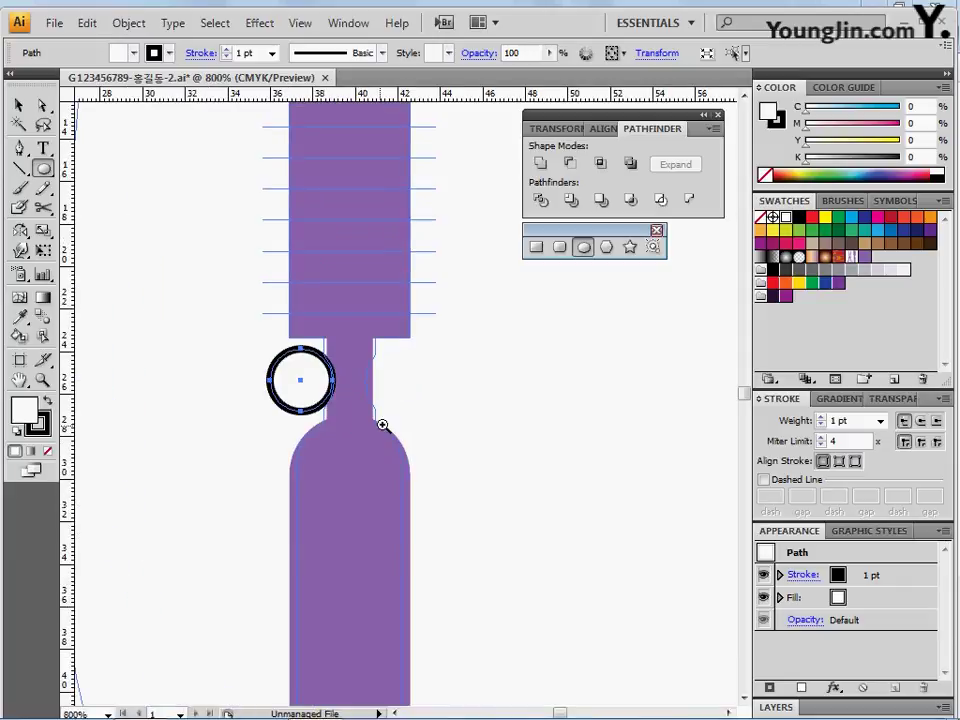
left_click(382, 425)
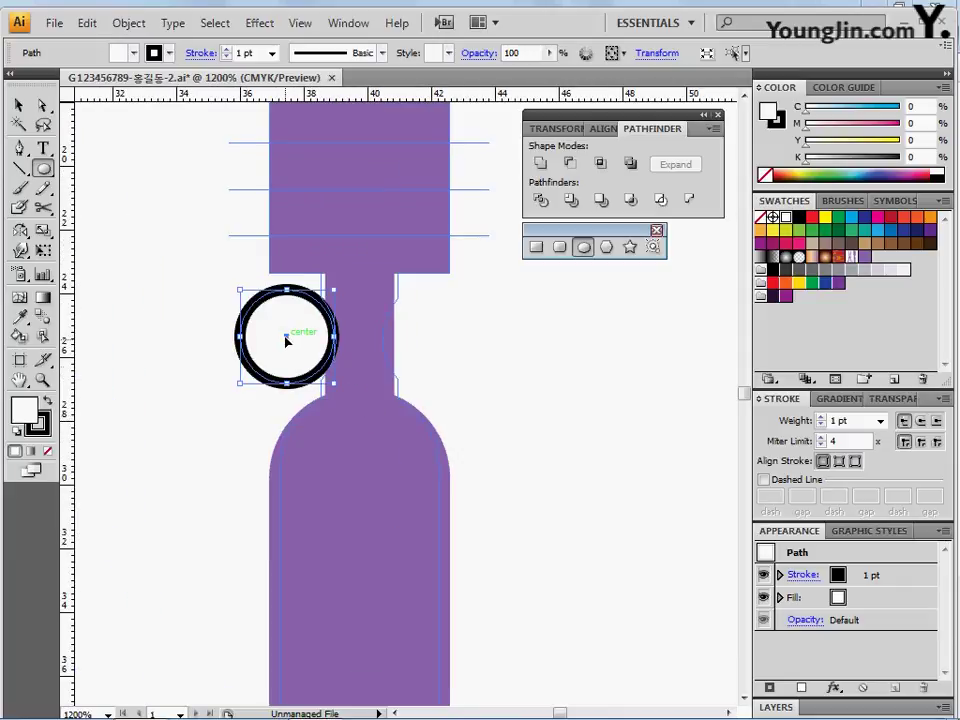
left_click_drag(286, 339, 426, 337)
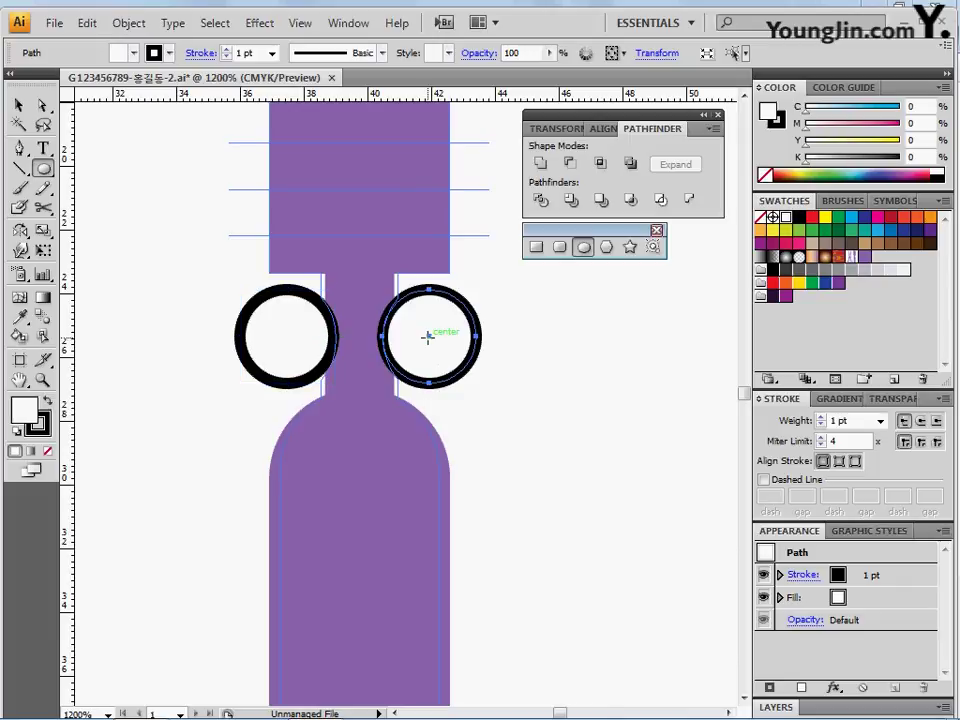
- Subtract the slot, thin rectangle and both circles from the purple brush body with Minus Front, and deselect the result
left_click(413, 411, "ctrl+alt")
left_click(413, 411, "ctrl+alt")
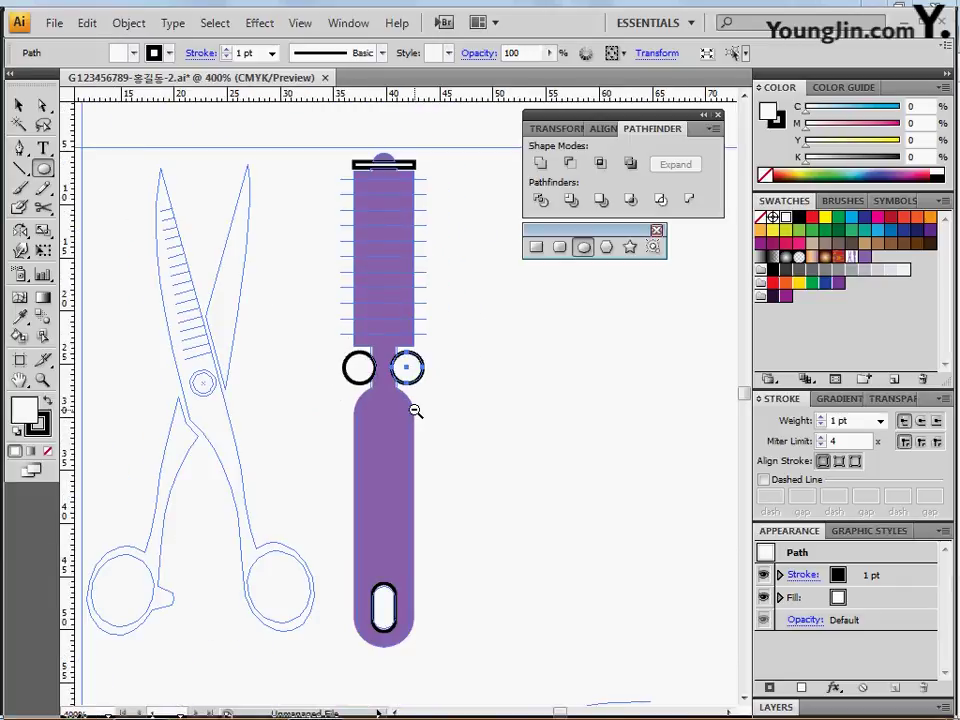
left_click(415, 410, "ctrl+alt")
left_click_drag(407, 400, 374, 372)
left_click(390, 385, "ctrl")
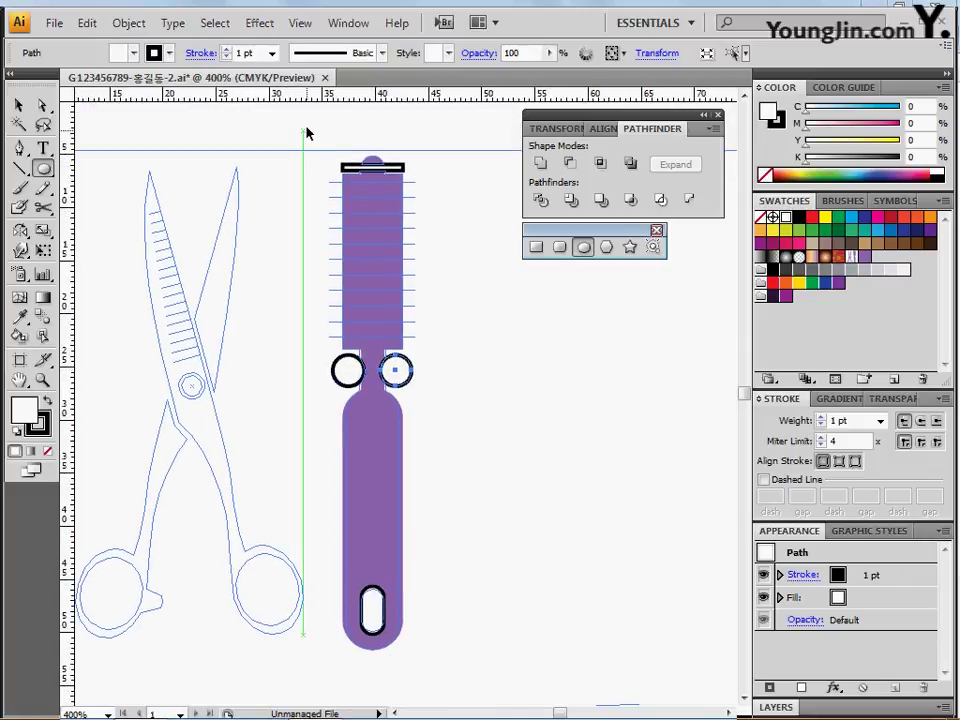
mouse_move(308, 131)
left_mouse_down()
mouse_move(418, 514)
mouse_move(432, 636)
left_mouse_up()
left_click(570, 164)
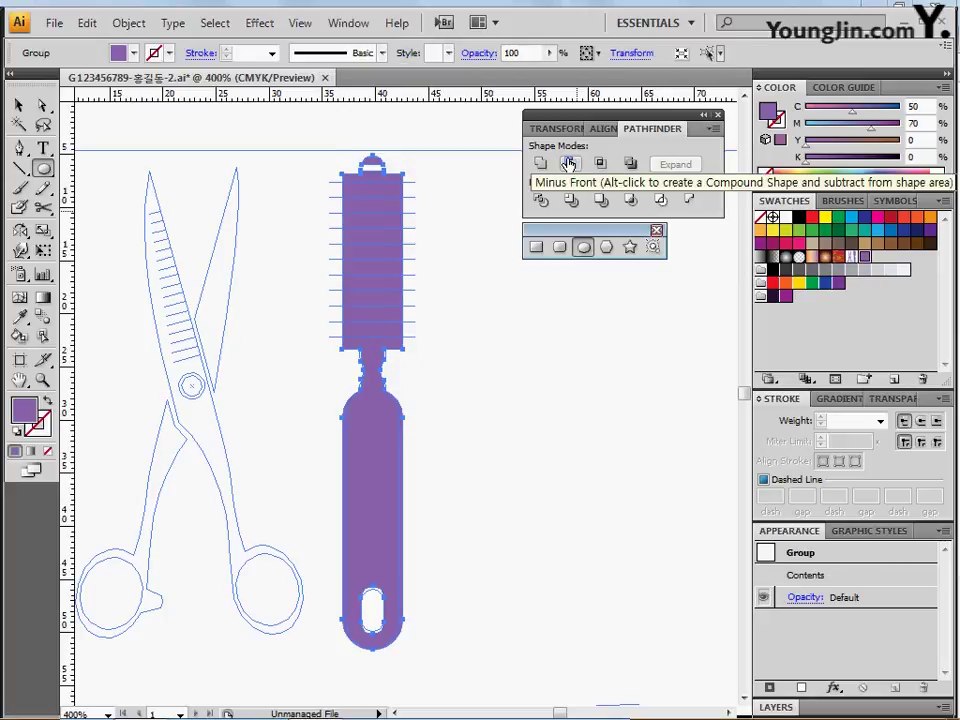
left_click(478, 362, "ctrl")
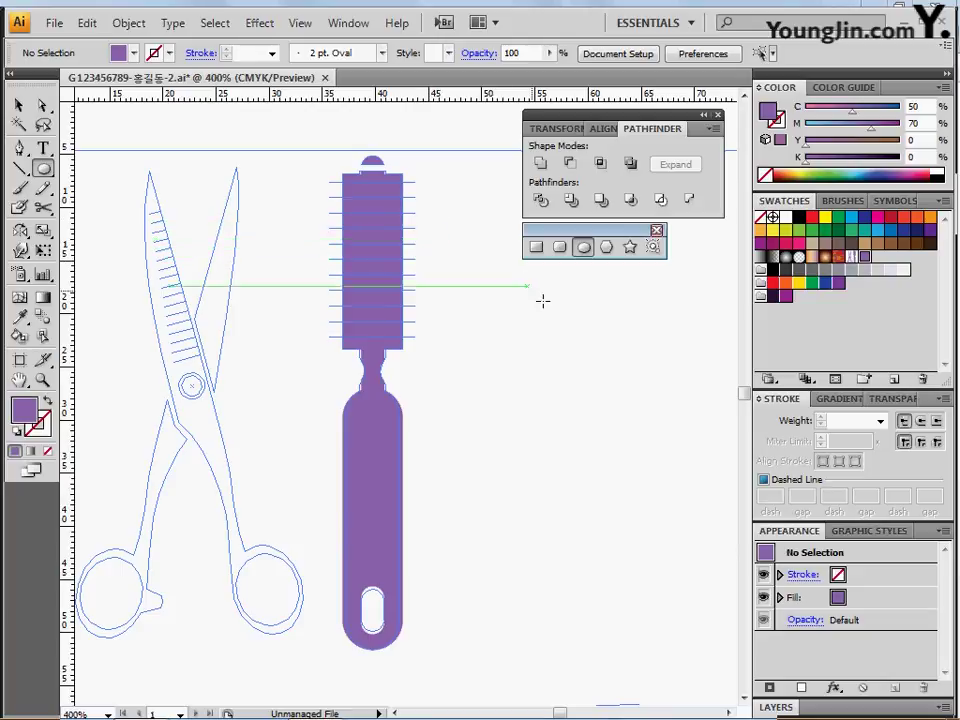
- Draw a horizontal line along the topmost bristle outline and give it a purple 2 pt stroke with round caps
left_click(19, 168)
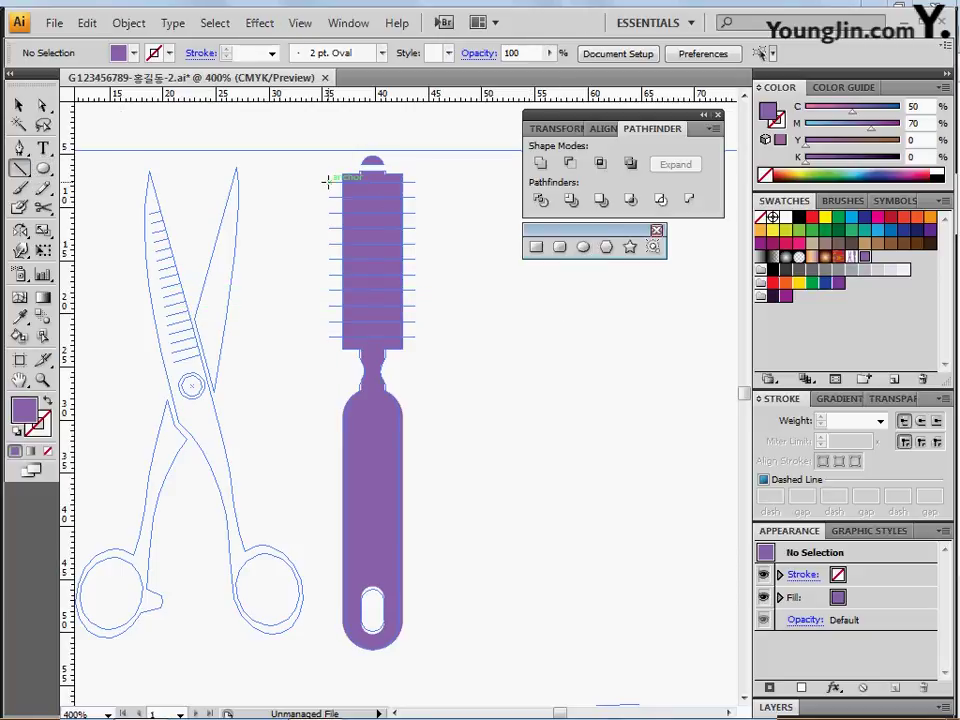
left_click_drag(330, 181, 417, 184)
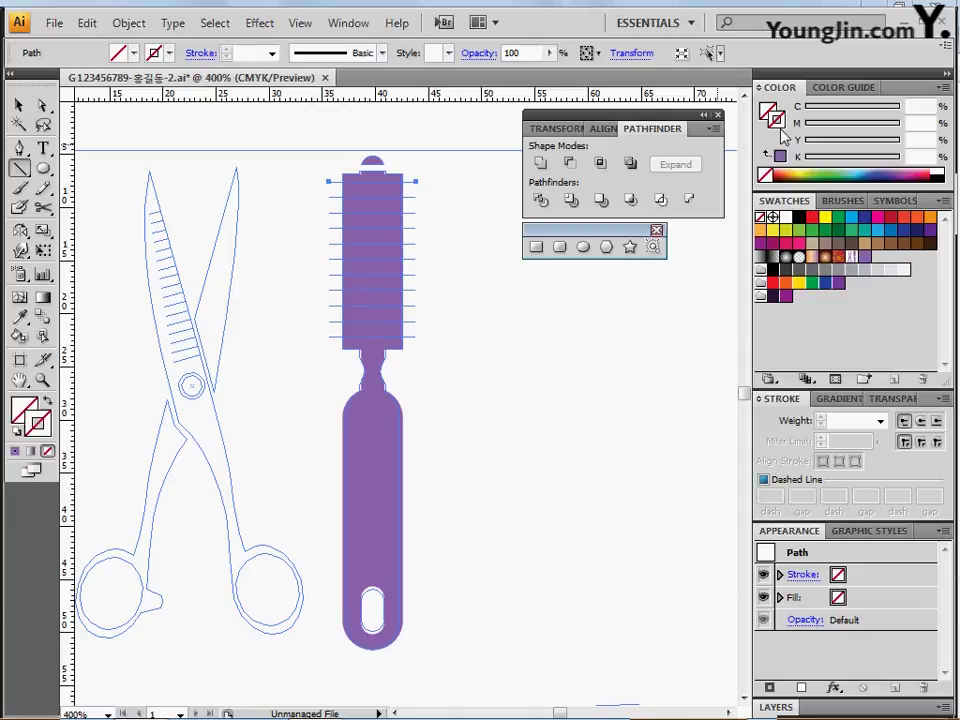
left_click(780, 157)
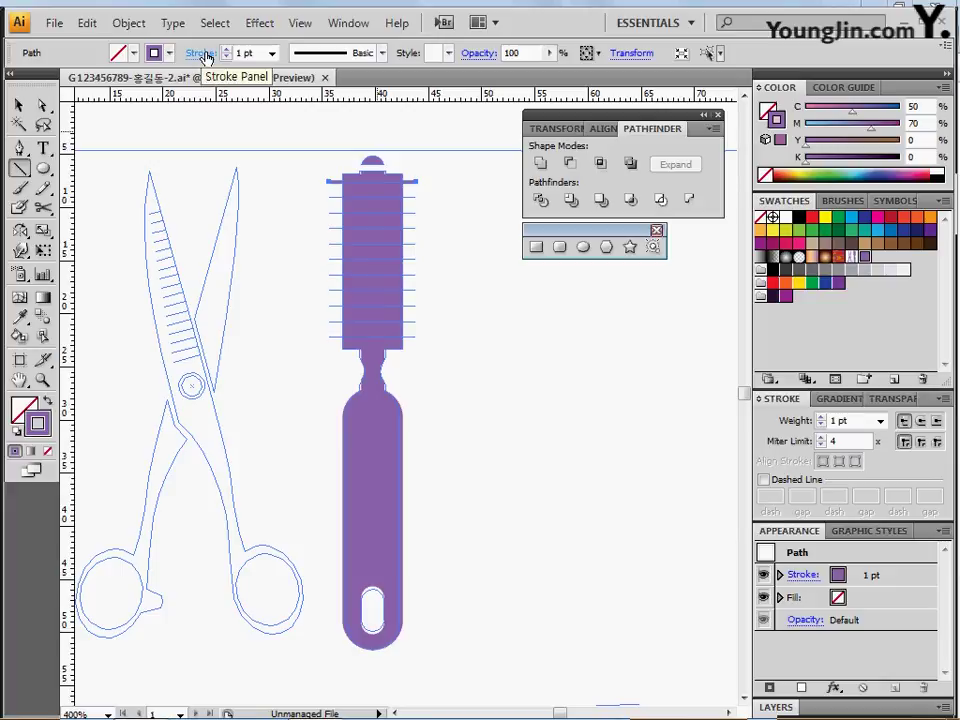
left_click(227, 48)
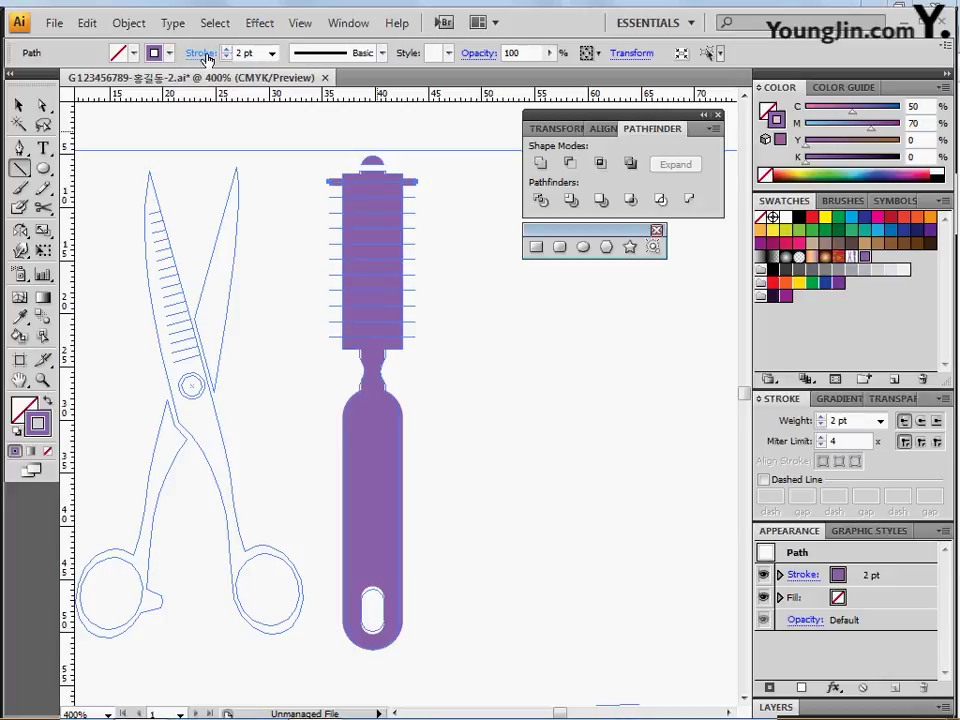
left_click(202, 55)
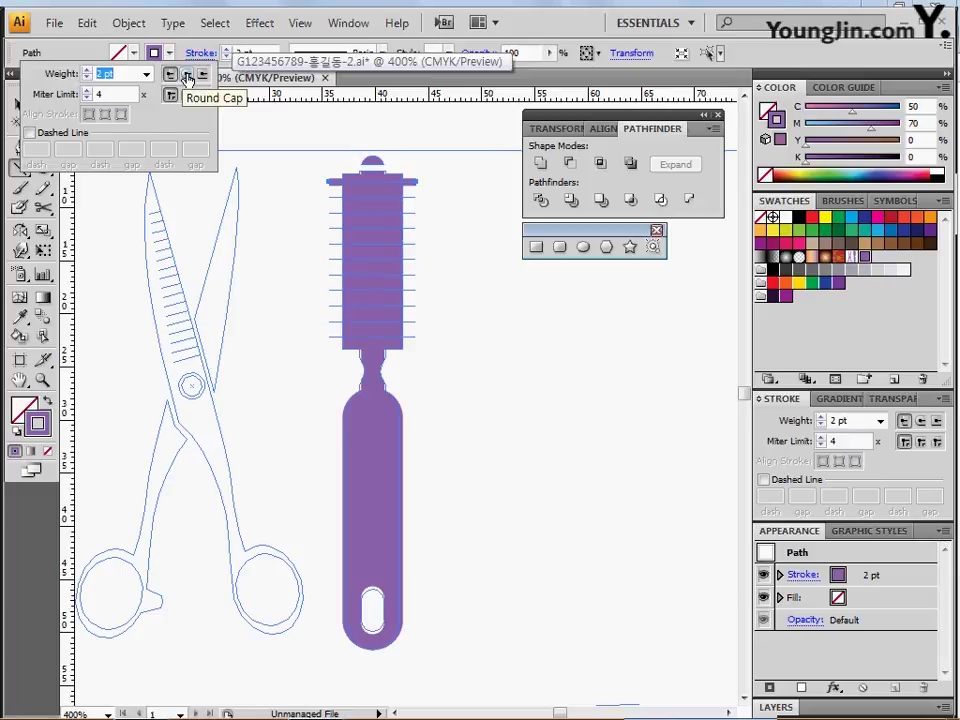
left_click(187, 76)
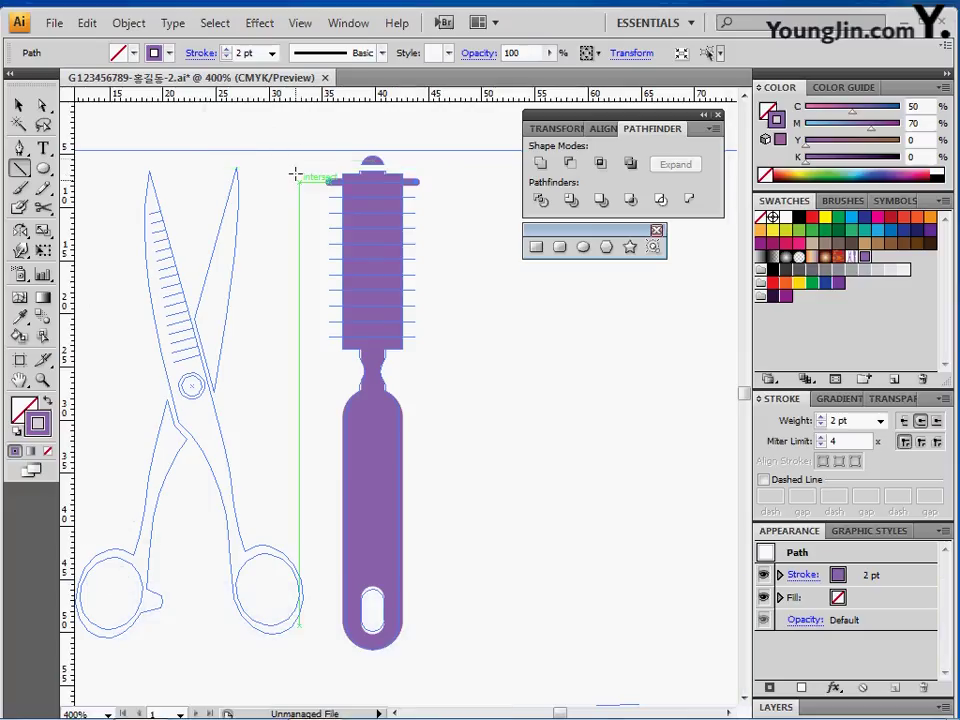
- Center the bristle line and the brush body horizontally on each other, and reselect only the bristle line
mouse_move(307, 143)
left_mouse_down()
mouse_move(393, 277)
mouse_move(399, 272)
left_mouse_up()
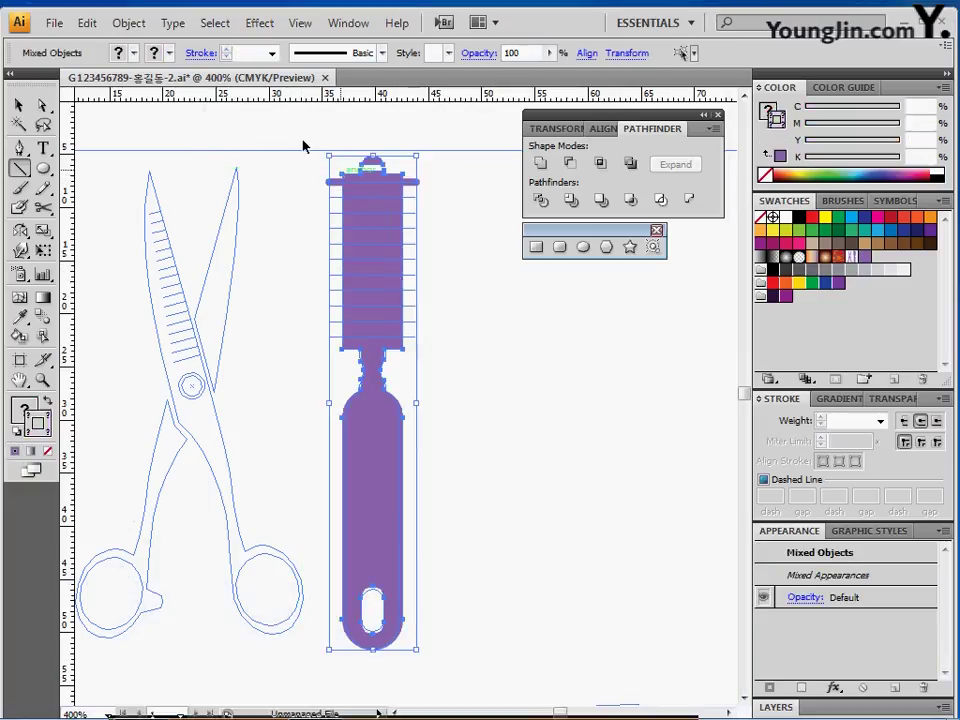
left_click_drag(303, 141, 387, 239)
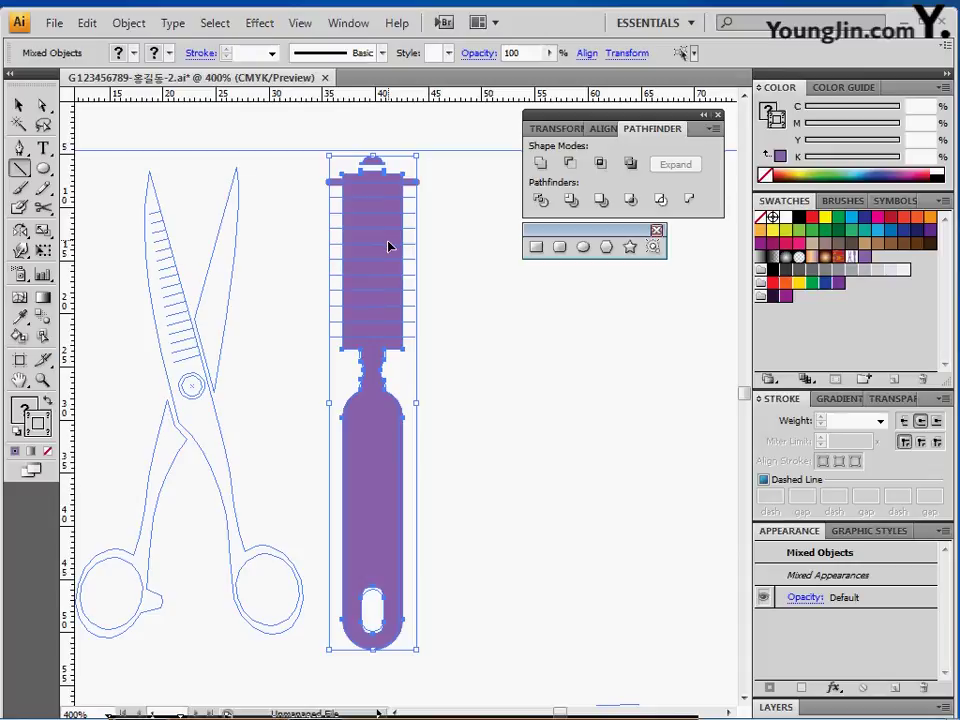
left_click(600, 129)
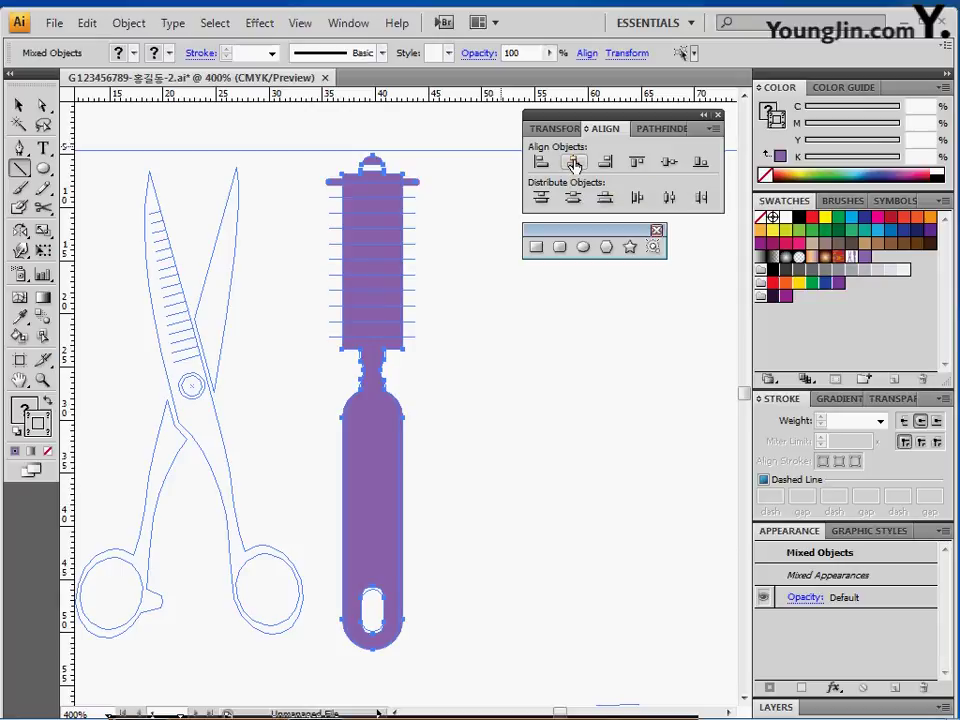
left_click(443, 208, "ctrl")
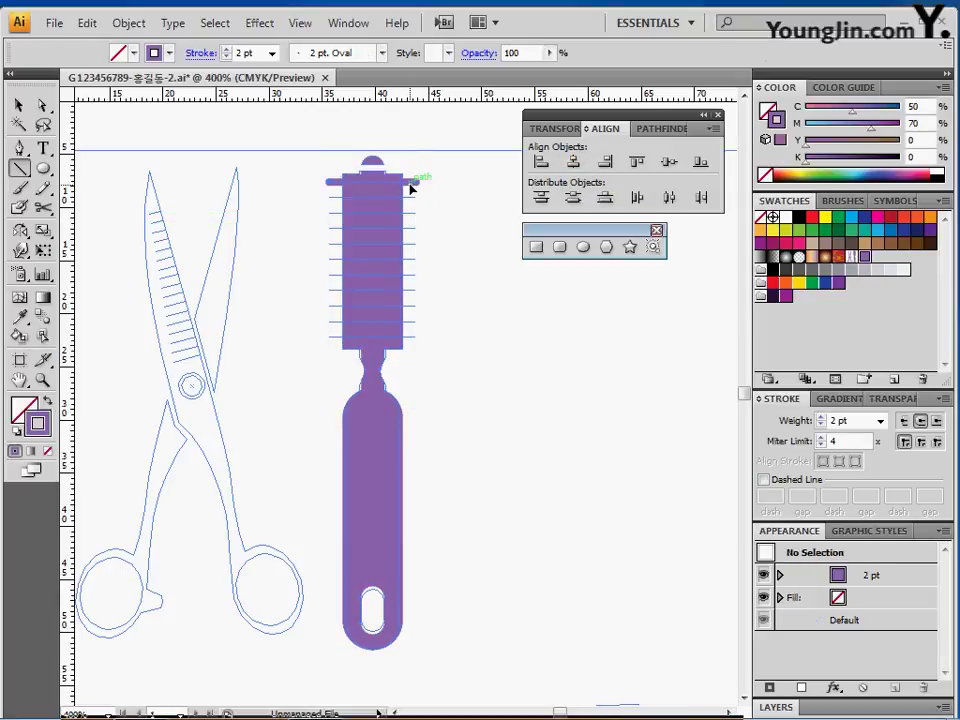
left_click(410, 189, "ctrl")
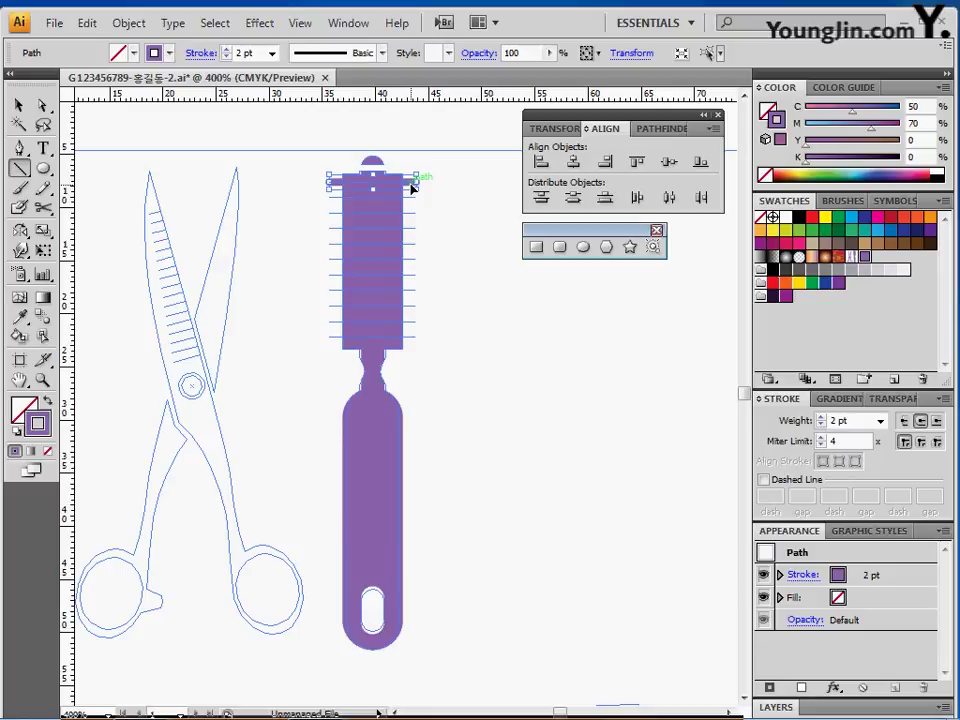
- Copy the selected bristle line straight down onto the second bristle outline
left_click_drag(413, 189, 413, 199)
left_click(439, 161, "ctrl")
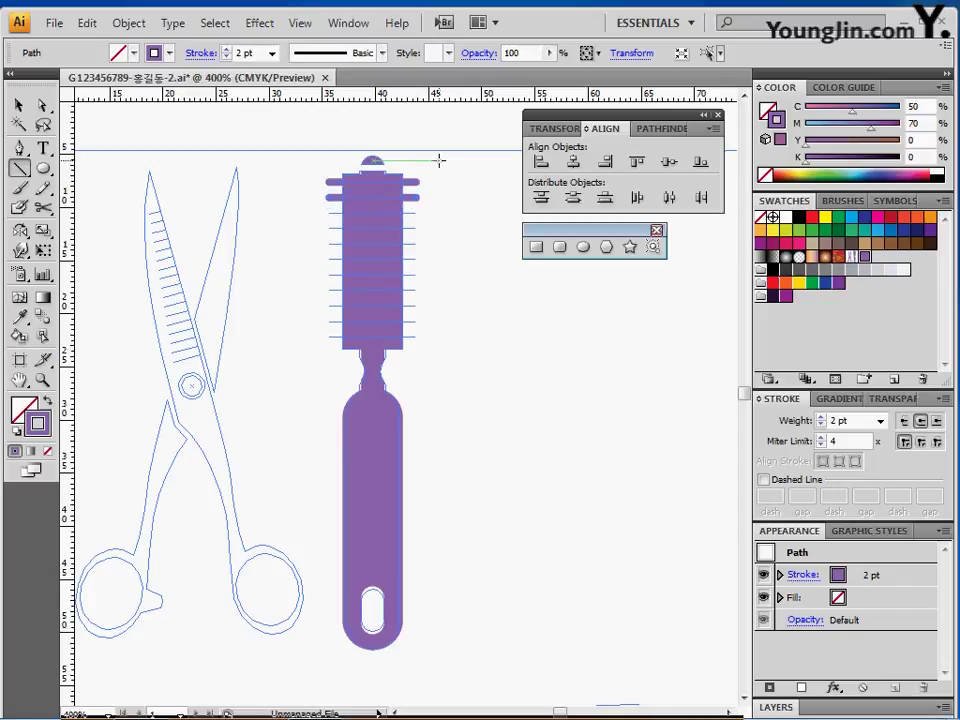
key("ctrl")
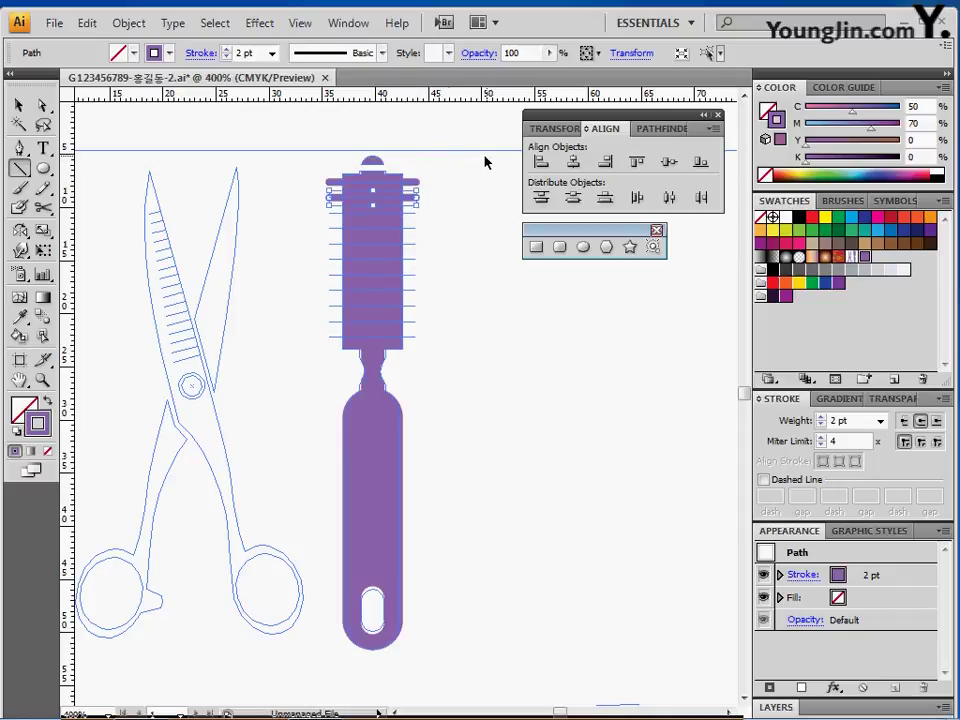
- Repeat the bristle copy nine times down to the lowest bristle outline, hide the guides, and deselect the line
key("ctrl+d")
key("ctrl+d")
key("ctrl+d")
key("ctrl+d")
key("ctrl+d")
key("ctrl+d")
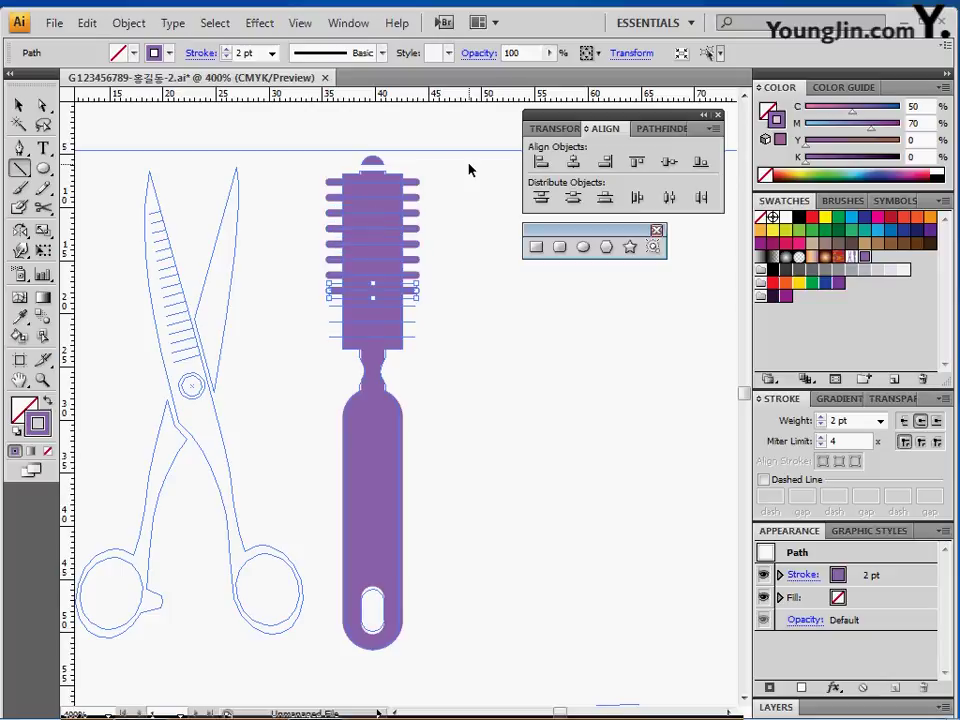
key("ctrl+d")
key("ctrl+d")
key("ctrl+d")
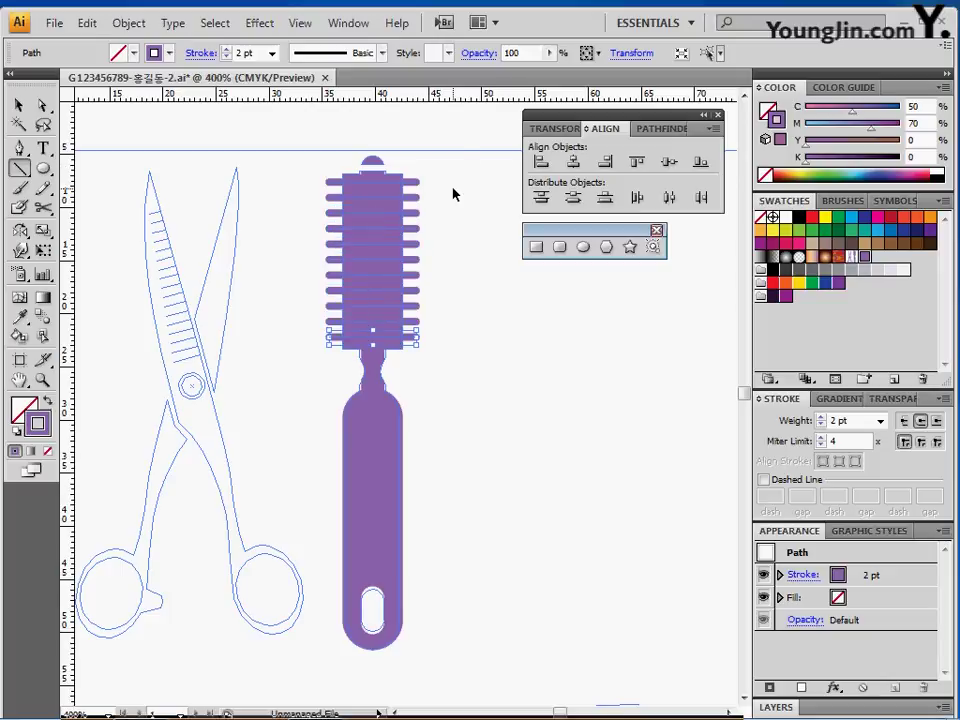
key("ctrl+semicolon")
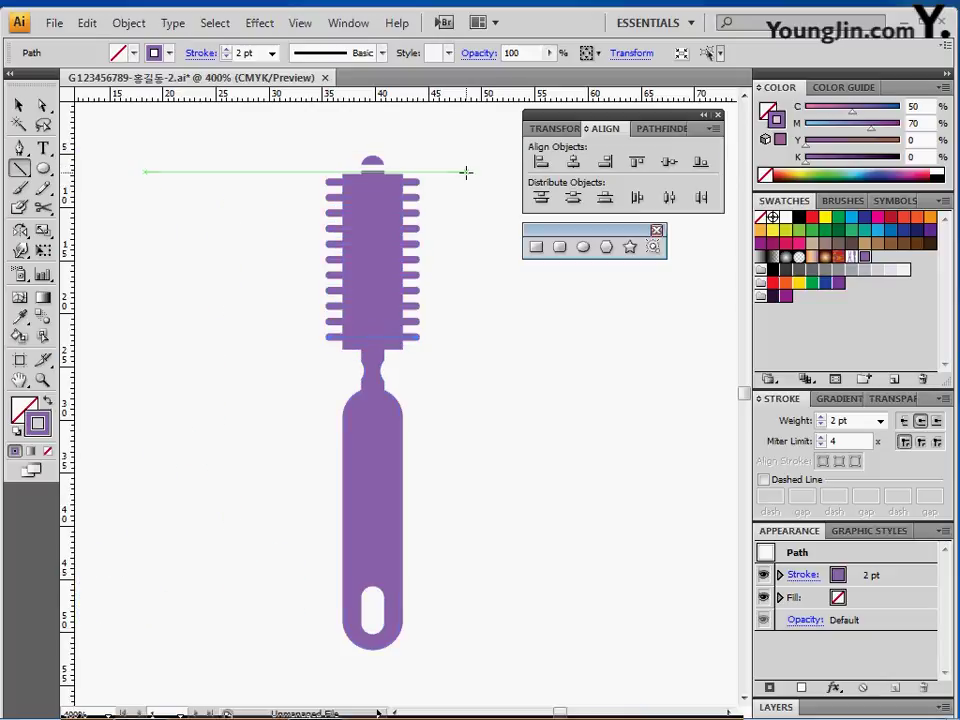
key("ctrl+shift+a")
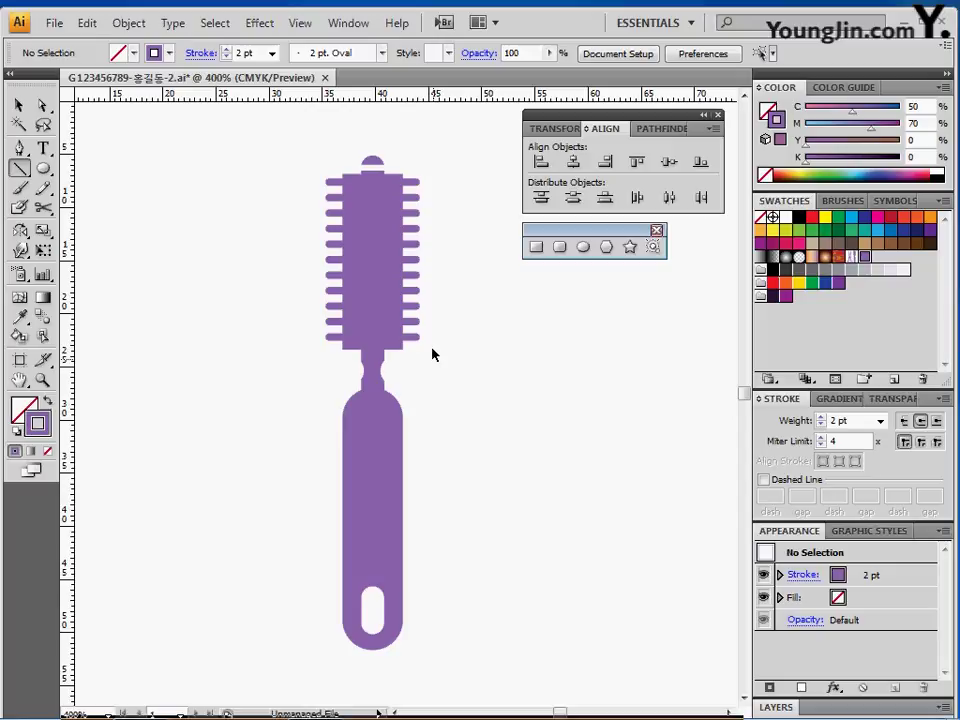
- Try lowering the bottom bristle line and distributing all bristle lines evenly by their vertical centers
mouse_move(414, 345)
left_mouse_down()
mouse_move(407, 349)
mouse_move(429, 349)
left_mouse_up()
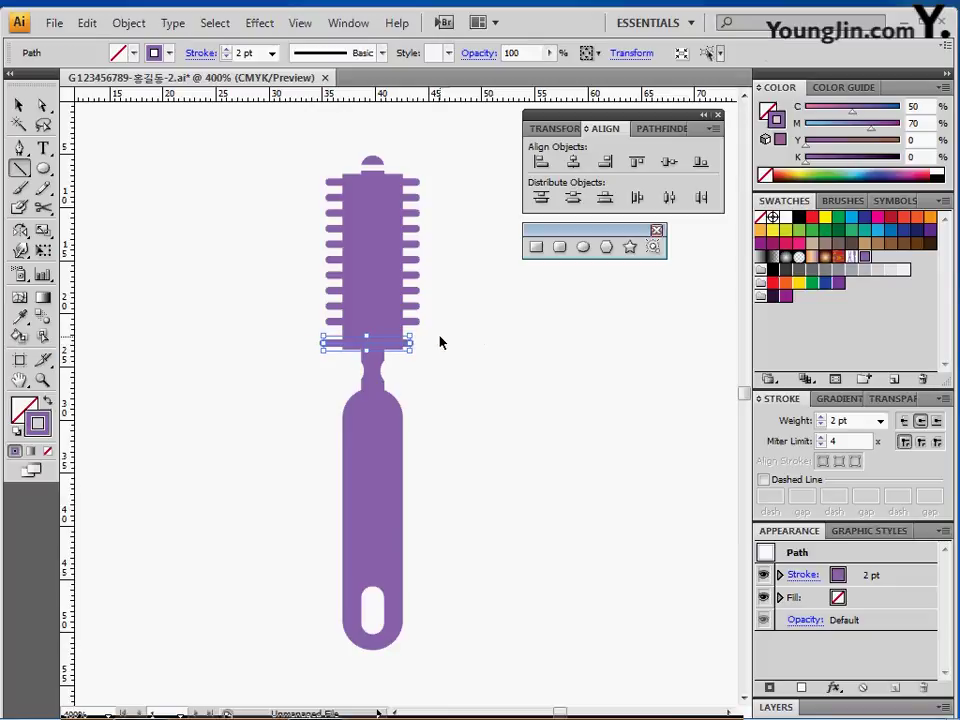
key("Down")
key("Down")
left_click_drag(456, 150, 418, 375)
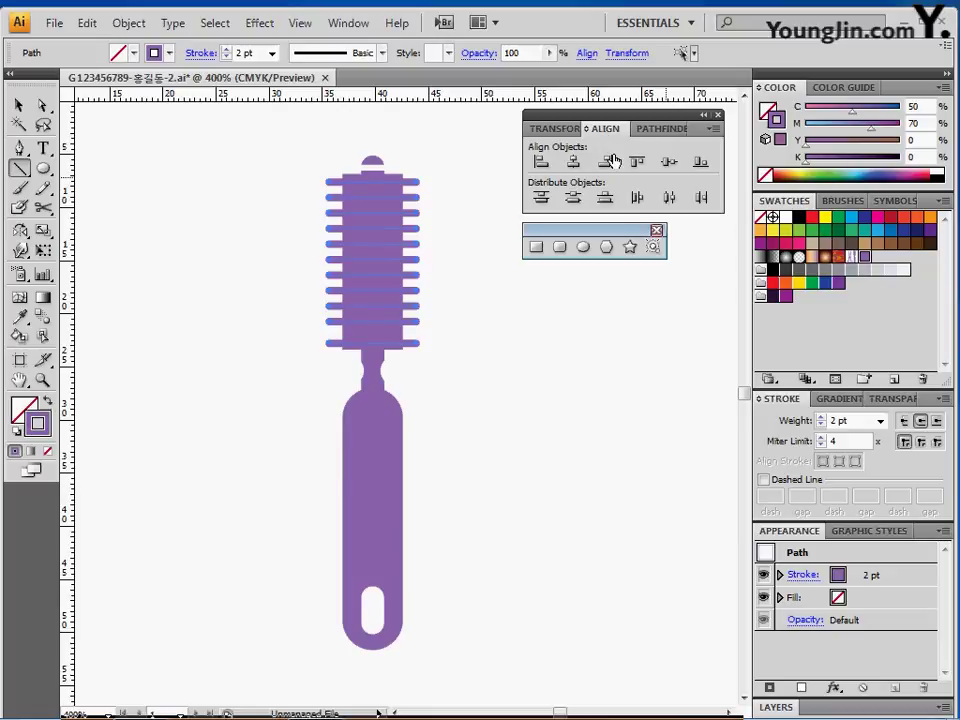
left_click(573, 199)
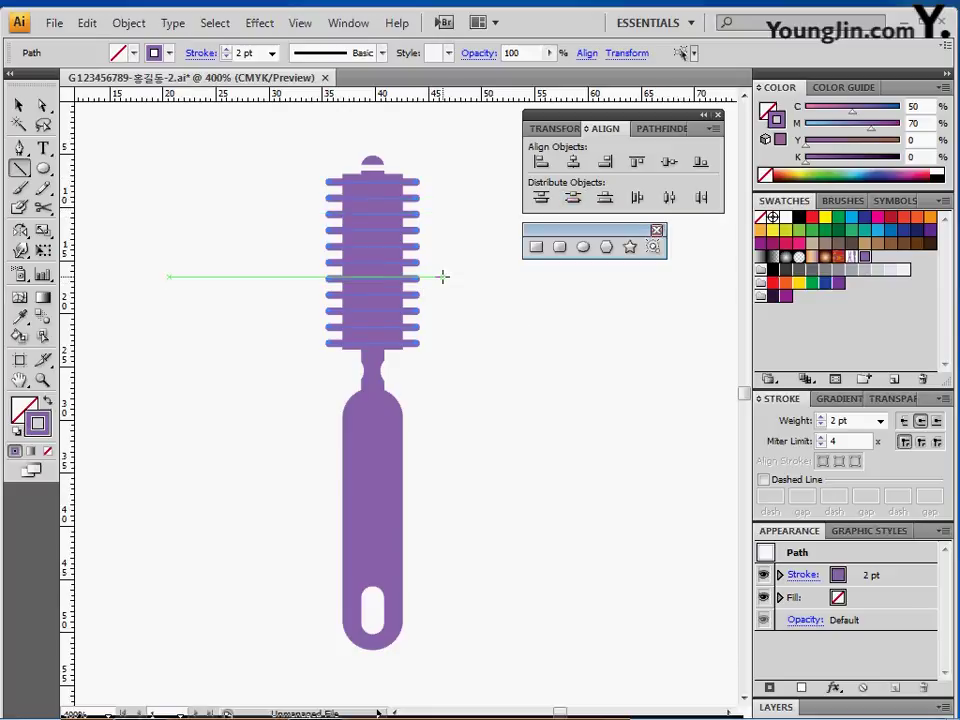
- Undo the distribution, nudge the bottom bristle line back up to its original height, and deselect it
key("ctrl+z")
key("ctrl+z")
key("ctrl+z")
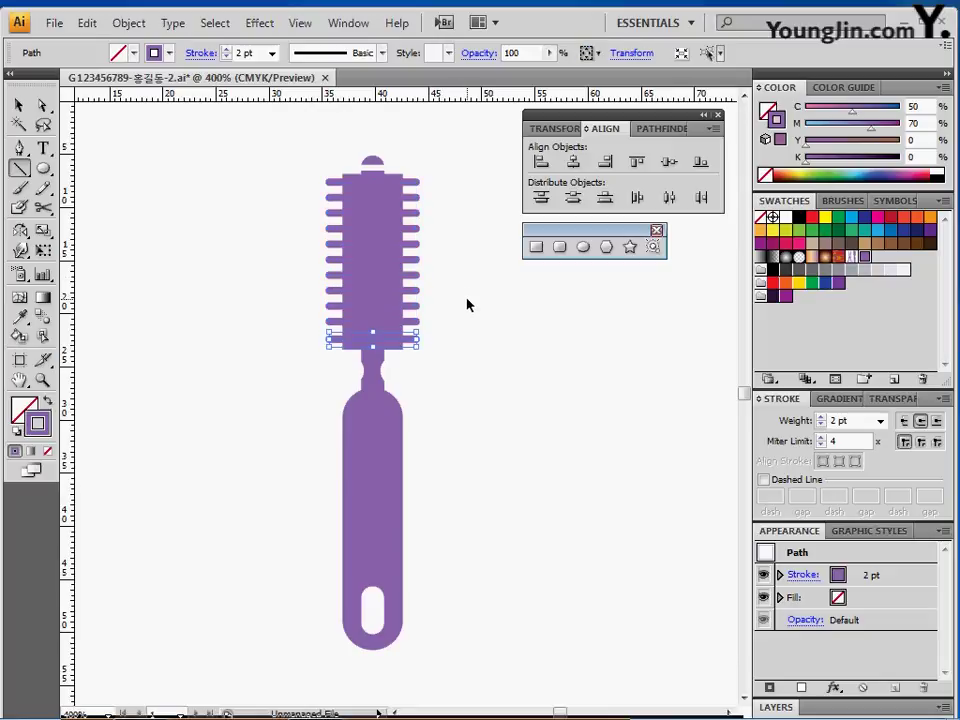
key("Up")
key("Up")
key("Up")
key("Up")
key("Up")
key("ctrl+shift+a")
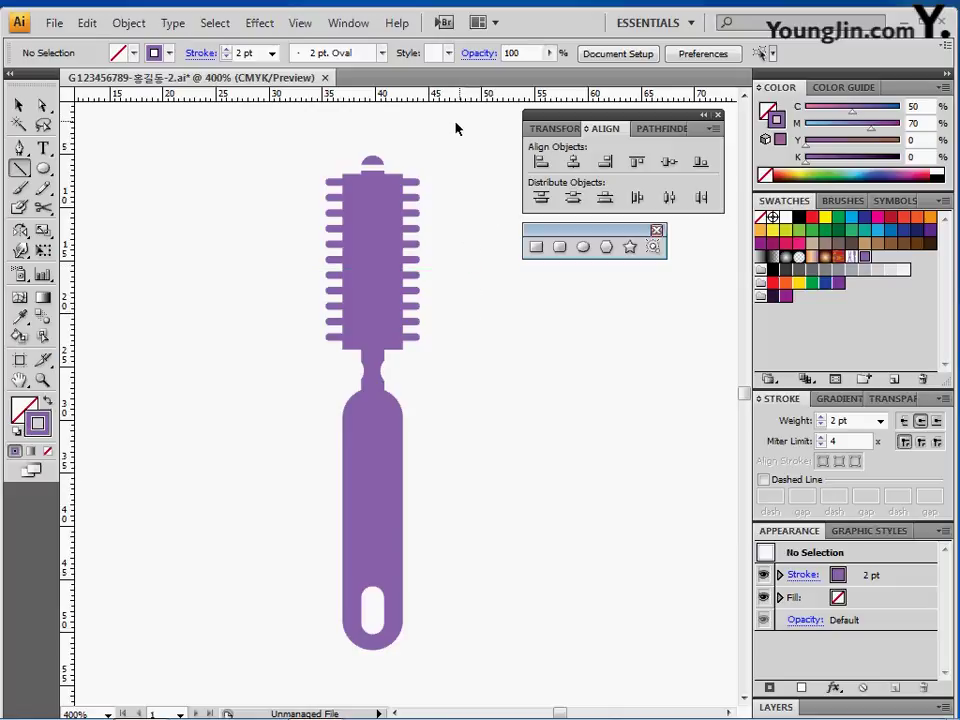
- Group the brush body together with all of its bristle lines
mouse_move(436, 147)
left_mouse_down()
mouse_move(343, 617)
mouse_move(326, 615)
left_mouse_up()
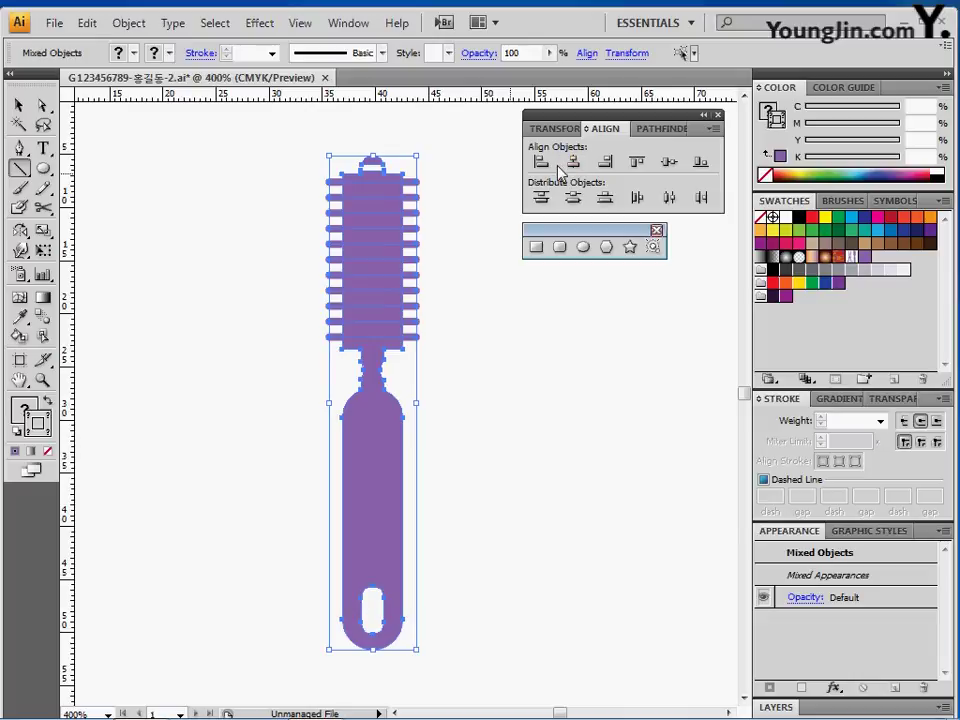
key("ctrl+g")
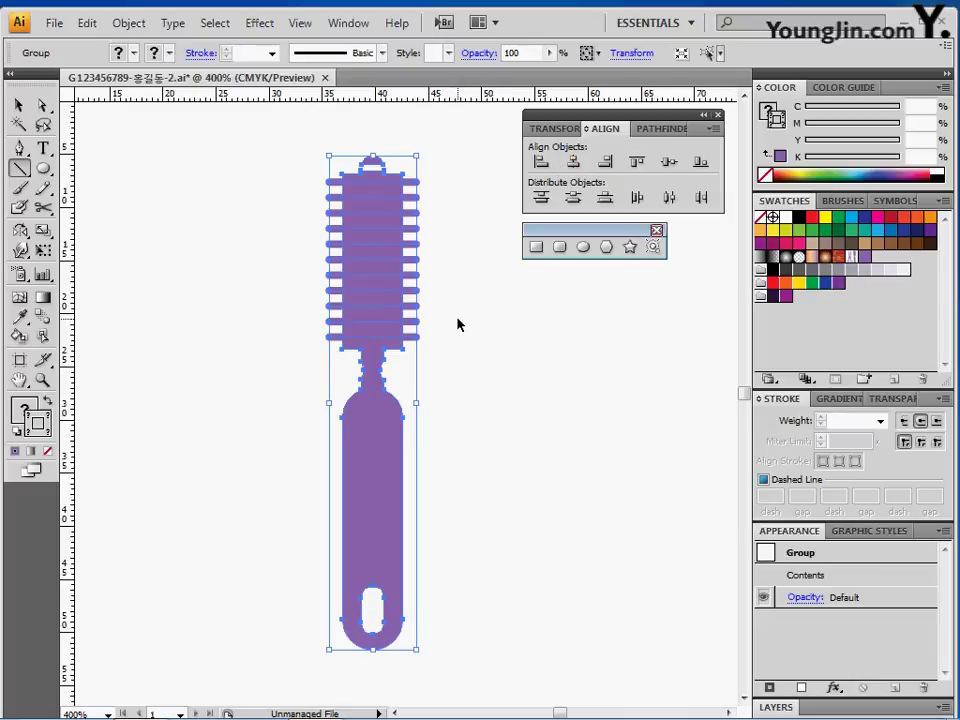
key("ctrl+space")
left_click(375, 310, "ctrl+alt")
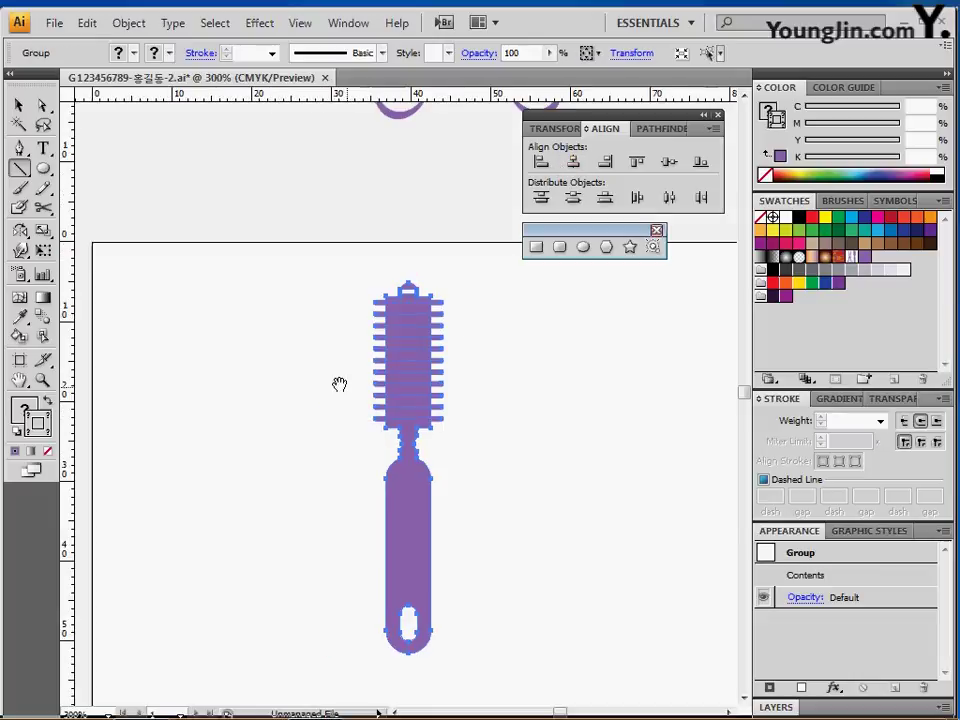
left_click_drag(339, 384, 345, 283)
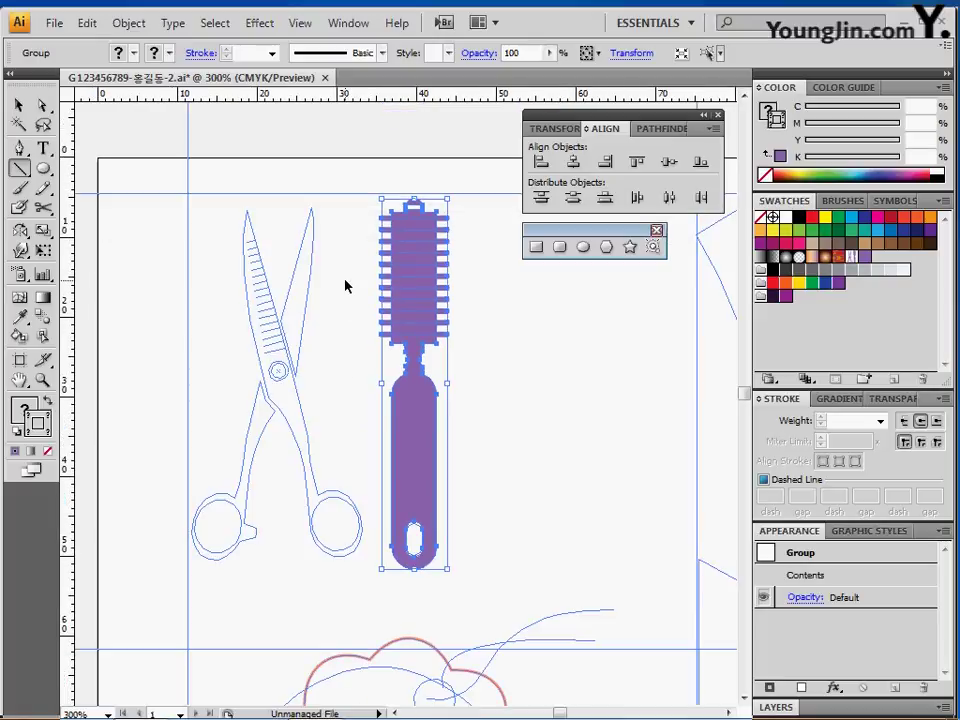
- Release the thinning-scissors guides beside the brush back into purple artwork and deselect them
mouse_move(237, 211)
left_mouse_down()
mouse_move(330, 466)
mouse_move(332, 524)
left_mouse_up()
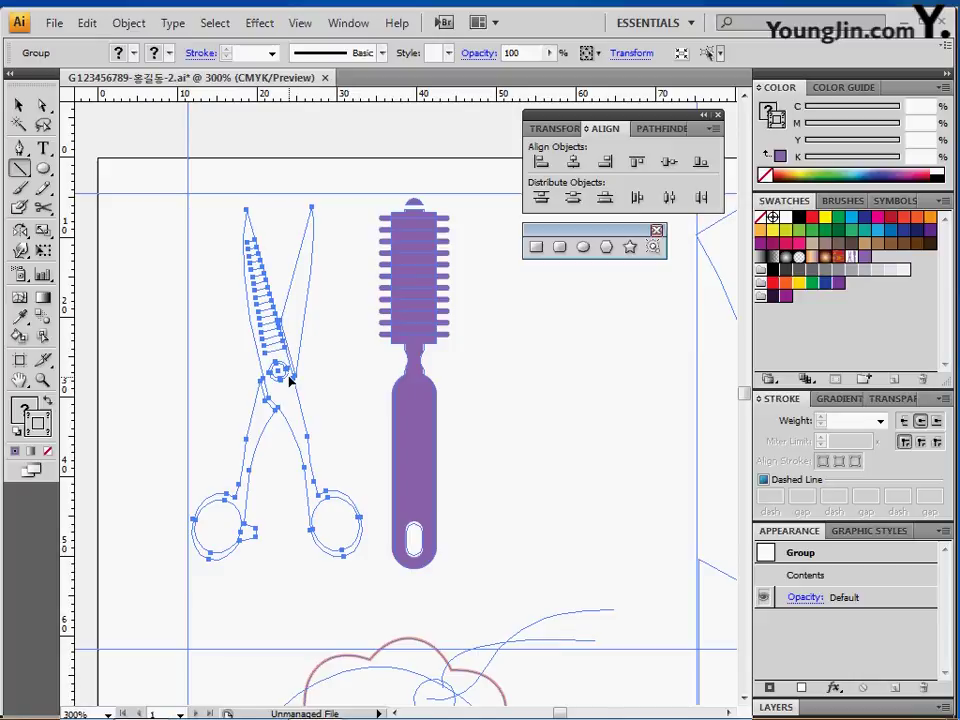
key("ctrl+alt+5")
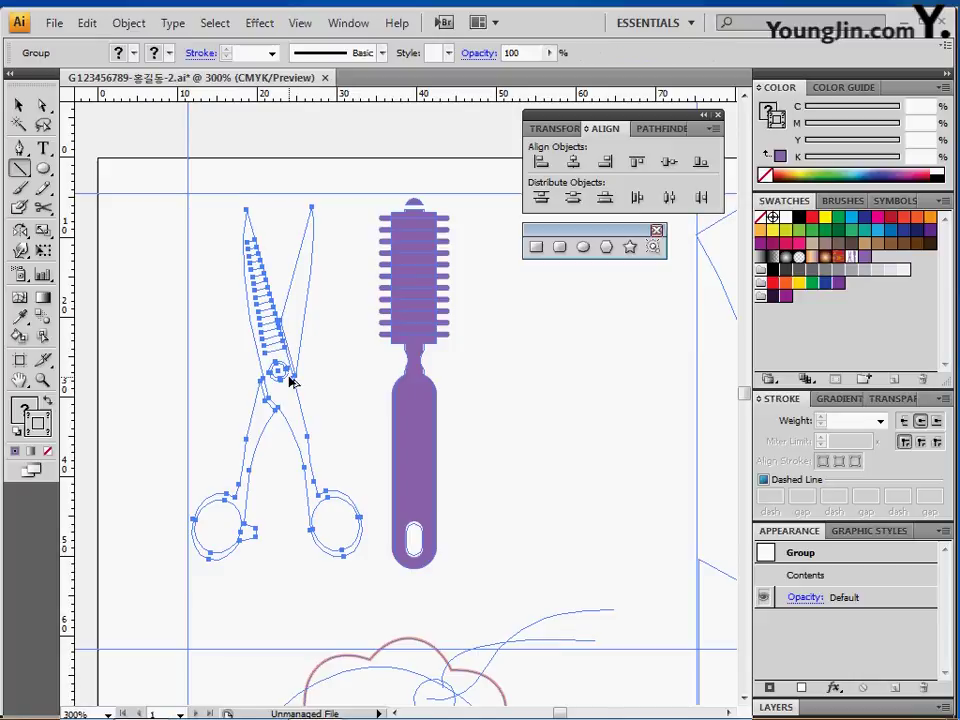
left_click(365, 408, "ctrl+alt")
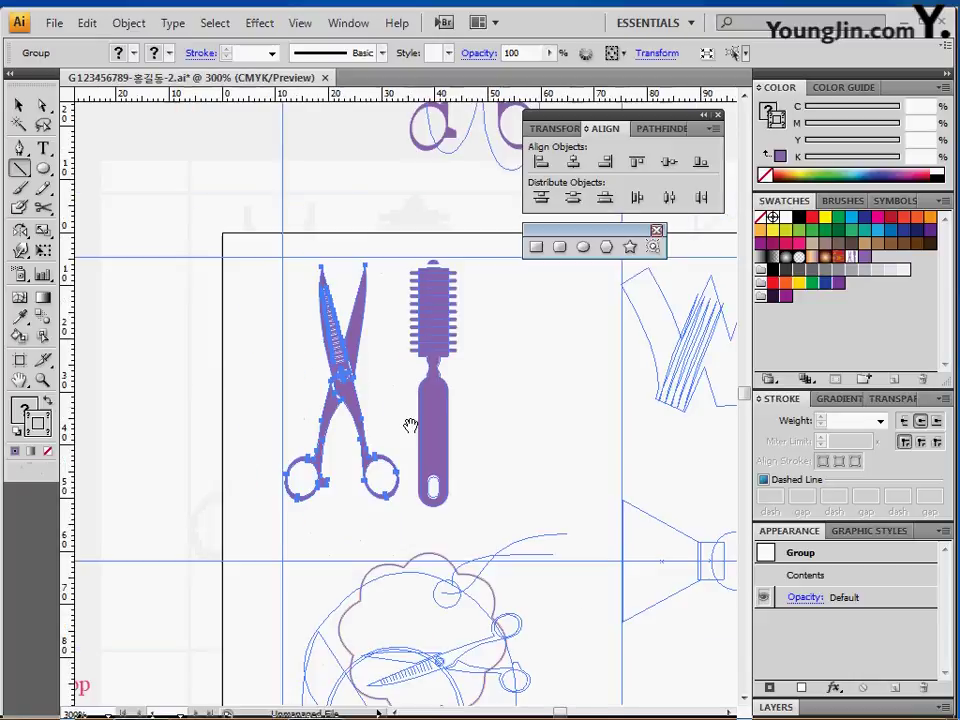
left_click_drag(363, 402, 309, 370)
left_click(241, 264)
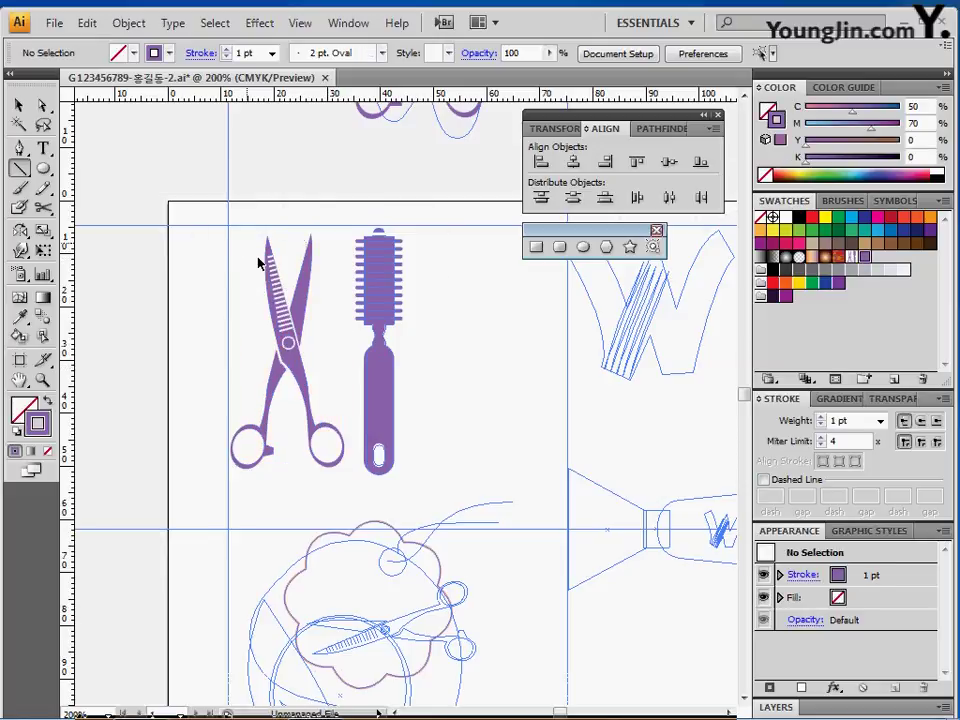
- Hide the guides and define the scissors and hairbrush together as a pattern swatch named "가위와 롤 브러쉬"
left_click_drag(230, 238, 399, 465)
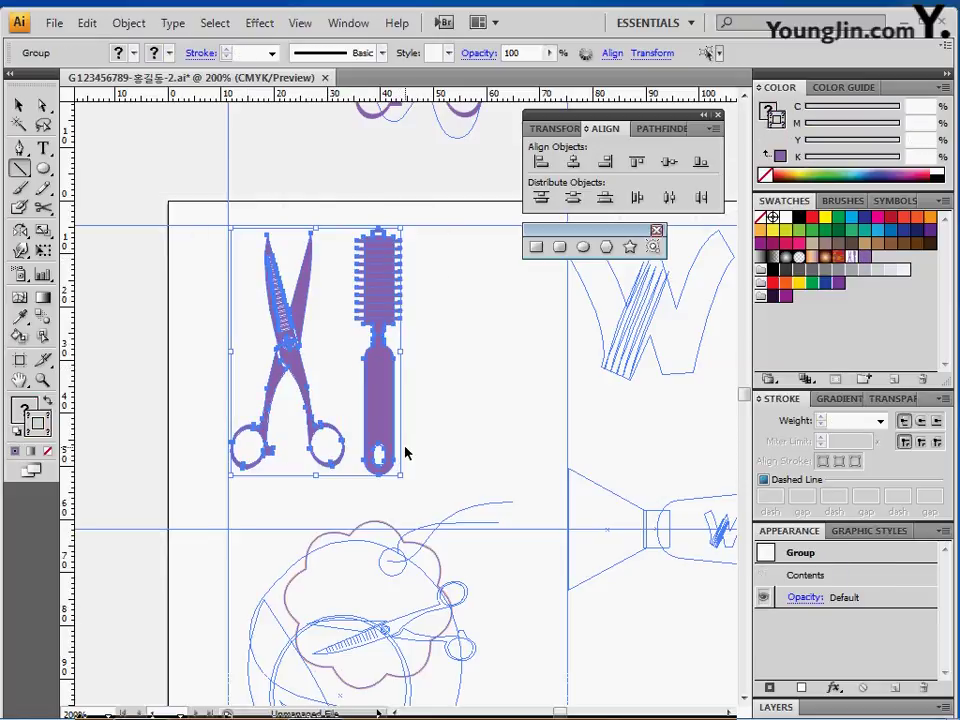
key("ctrl+semicolon")
left_click_drag(249, 251, 405, 461)
key("space")
left_click_drag(388, 448, 392, 495)
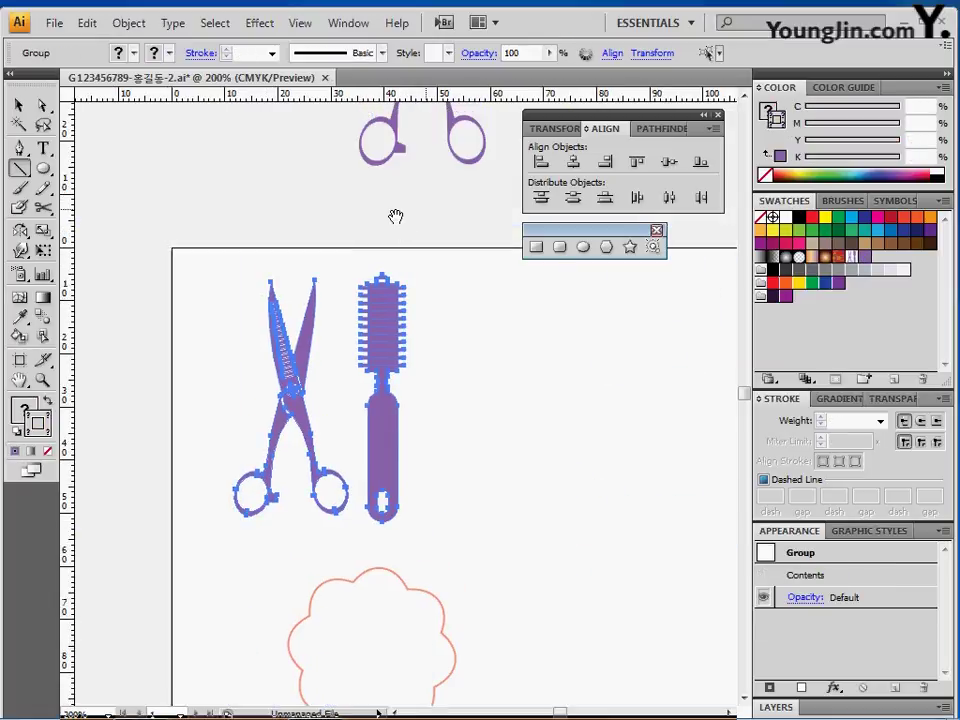
left_click(86, 23)
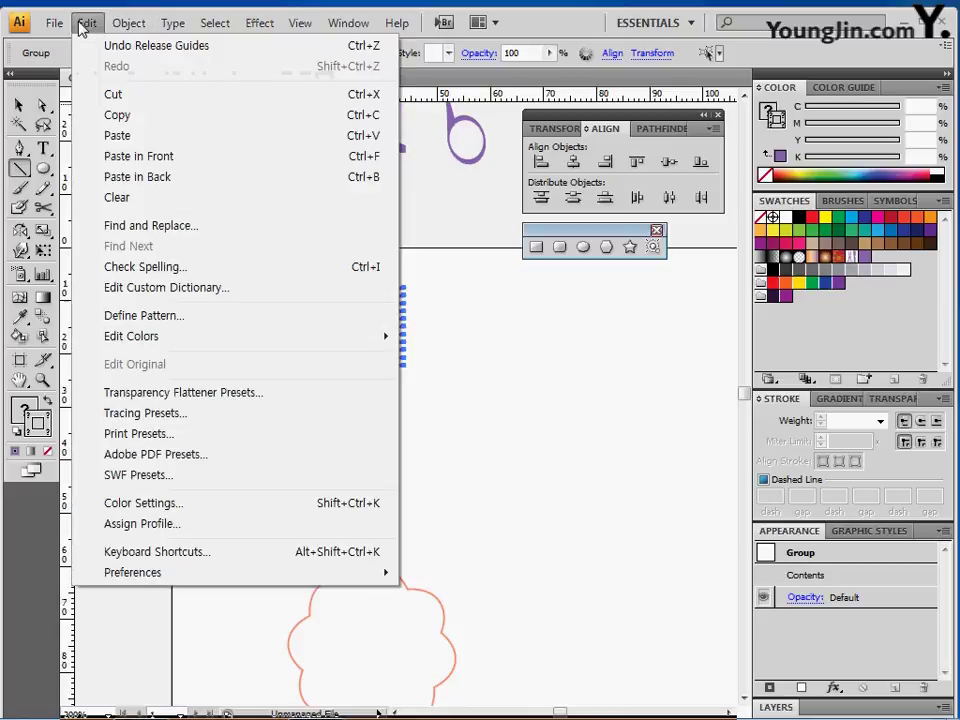
left_click(184, 318)
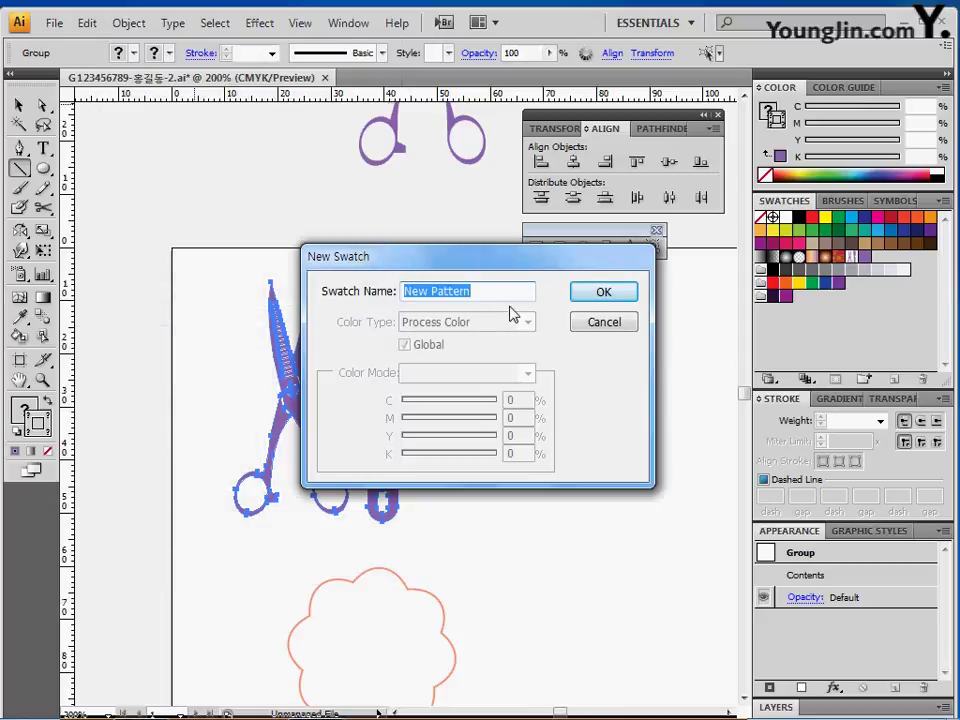
type("가을")
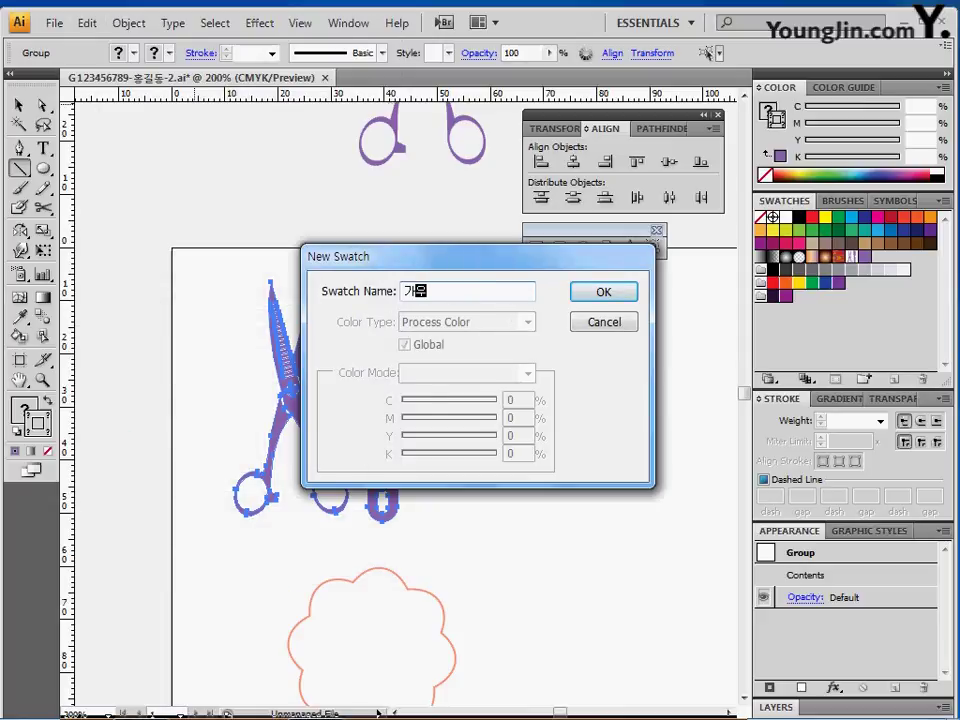
type("위와 풀 브러쉬")
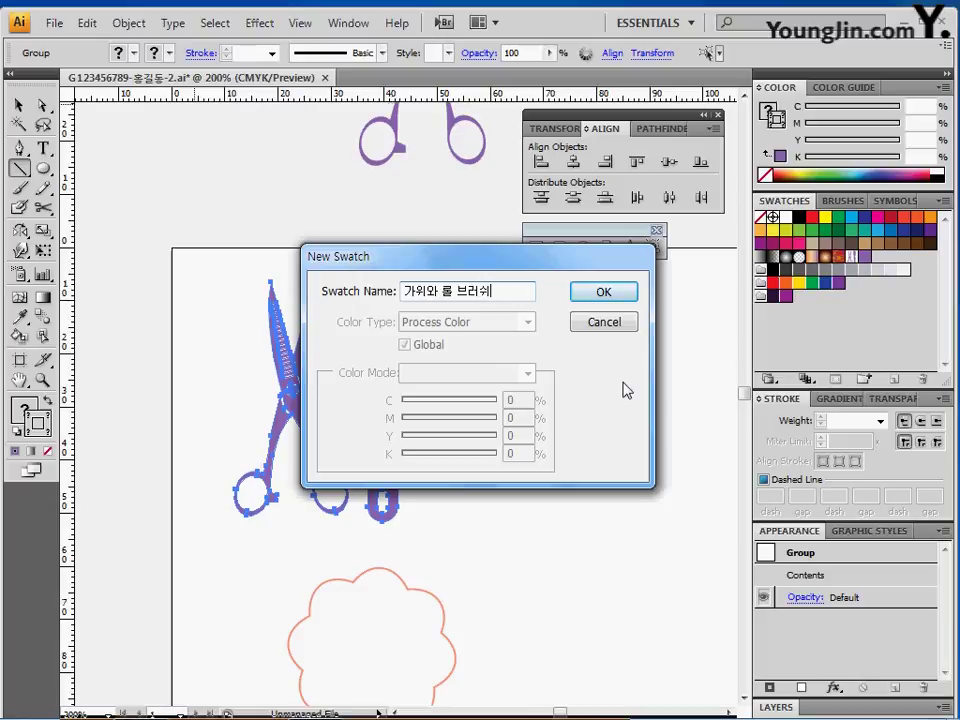
key("Return")
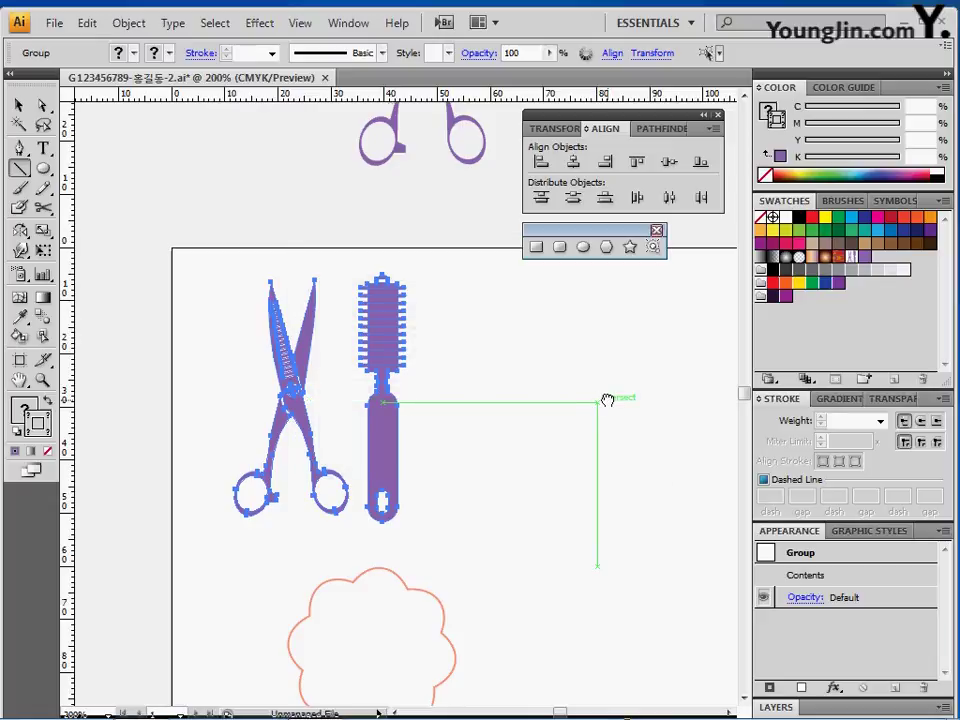
- Select the black W-shaped line path above the artboard, beside the purple striped W
mouse_move(606, 396)
left_mouse_down()
mouse_move(562, 407)
mouse_move(602, 386)
mouse_move(591, 381)
mouse_move(399, 510)
mouse_move(347, 433)
mouse_move(274, 384)
left_mouse_up()
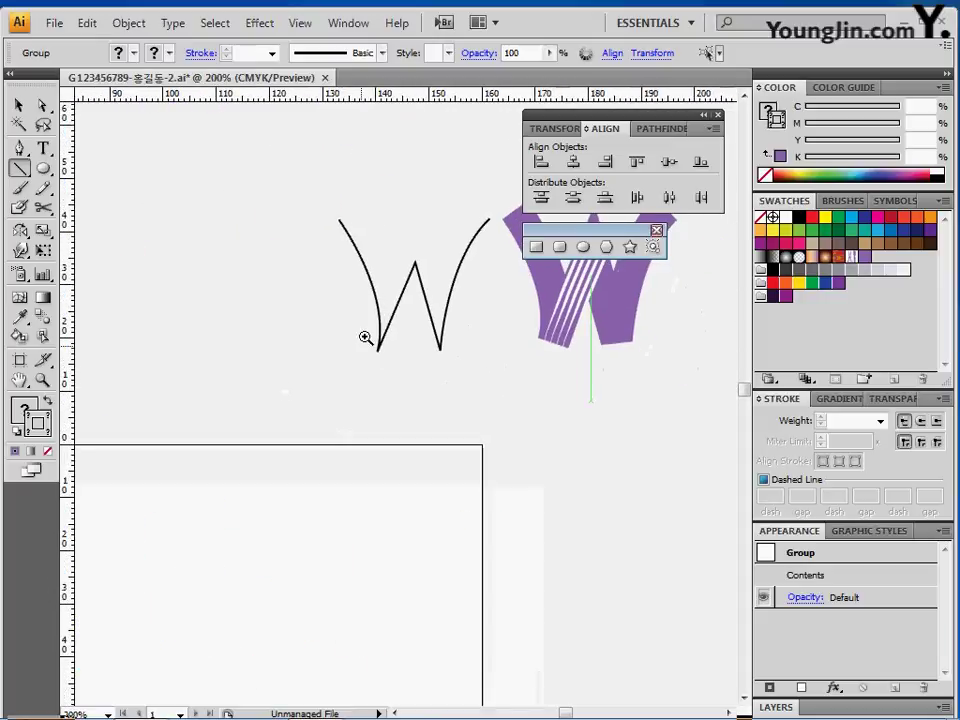
left_click(414, 333, "ctrl")
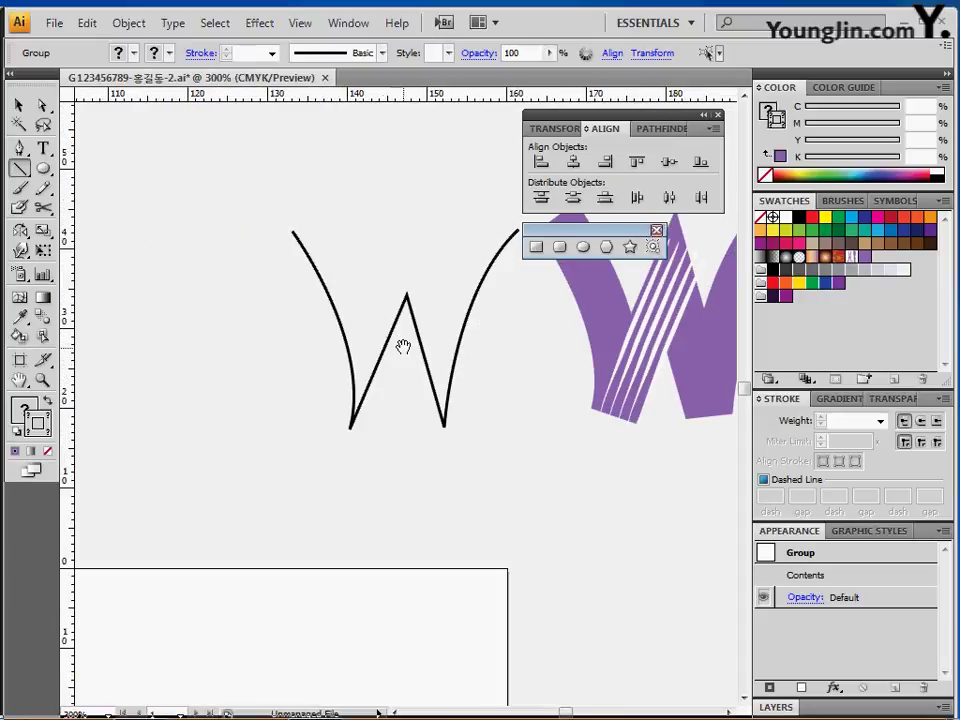
left_click_drag(476, 360, 446, 407)
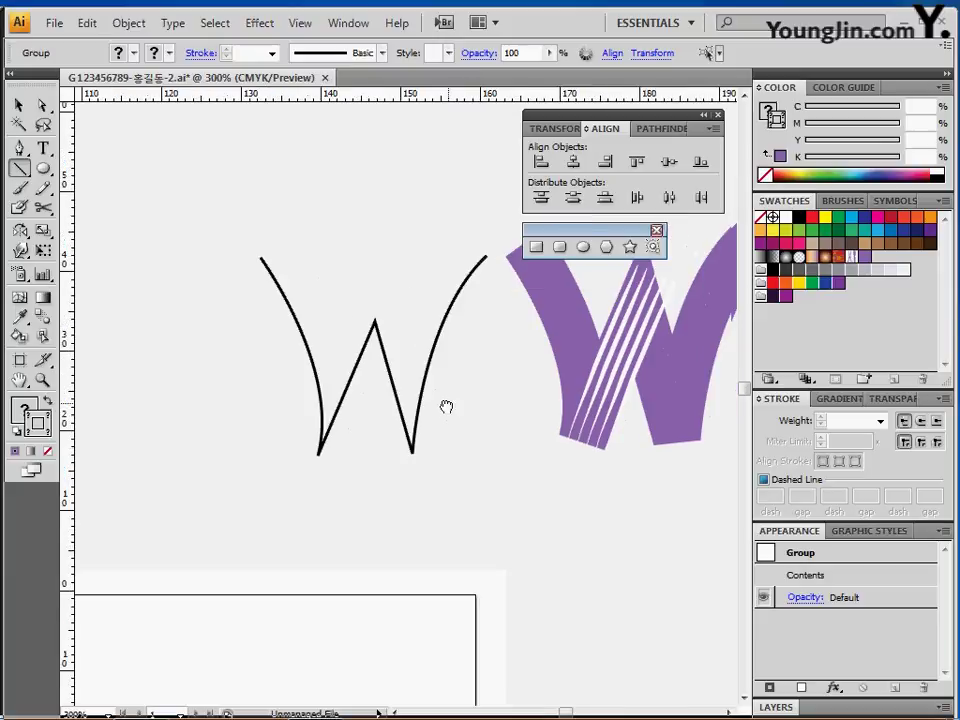
left_click(19, 147)
left_click(286, 311, "ctrl")
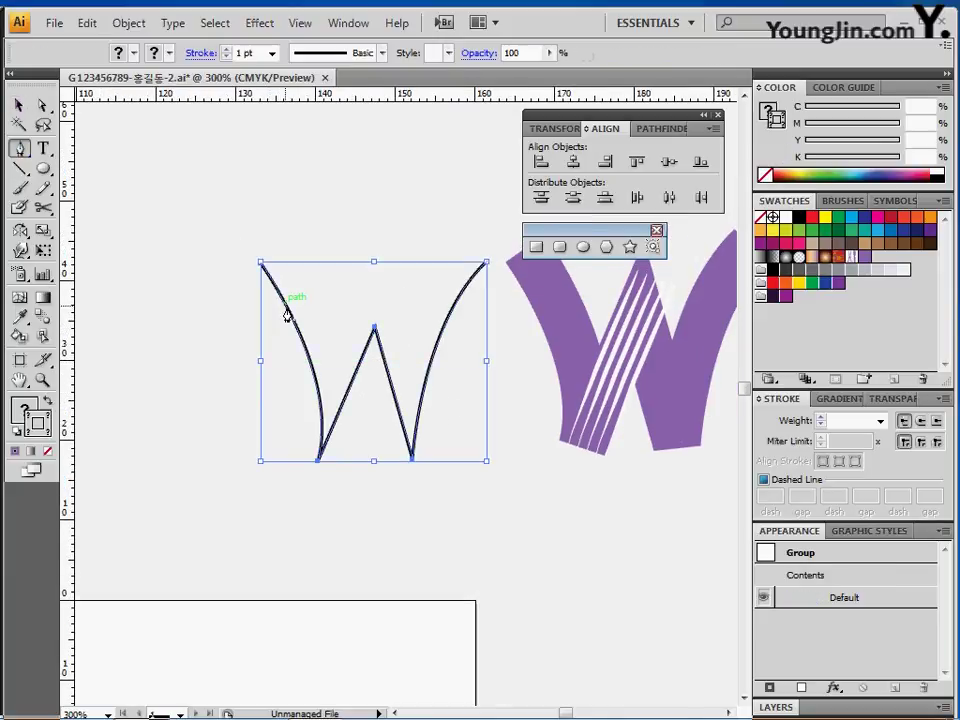
left_click_drag(287, 309, 219, 305)
- Examine the anchor points and direction handles at the ends and center peak of the W path
left_click(42, 104)
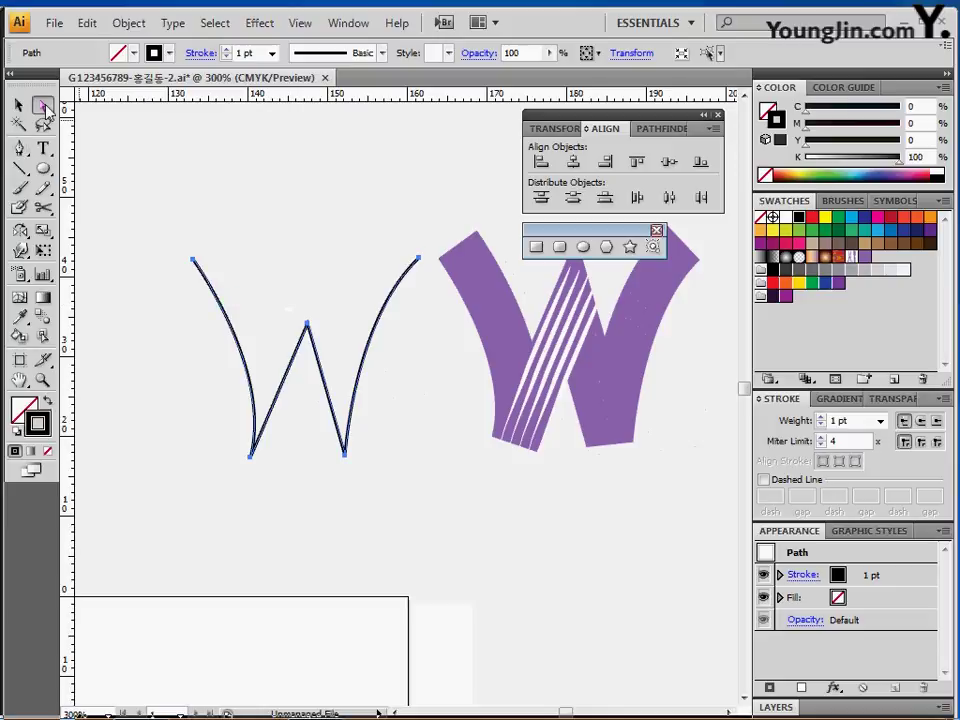
left_click(193, 260)
left_click_drag(290, 294, 315, 334)
left_click_drag(393, 245, 432, 281)
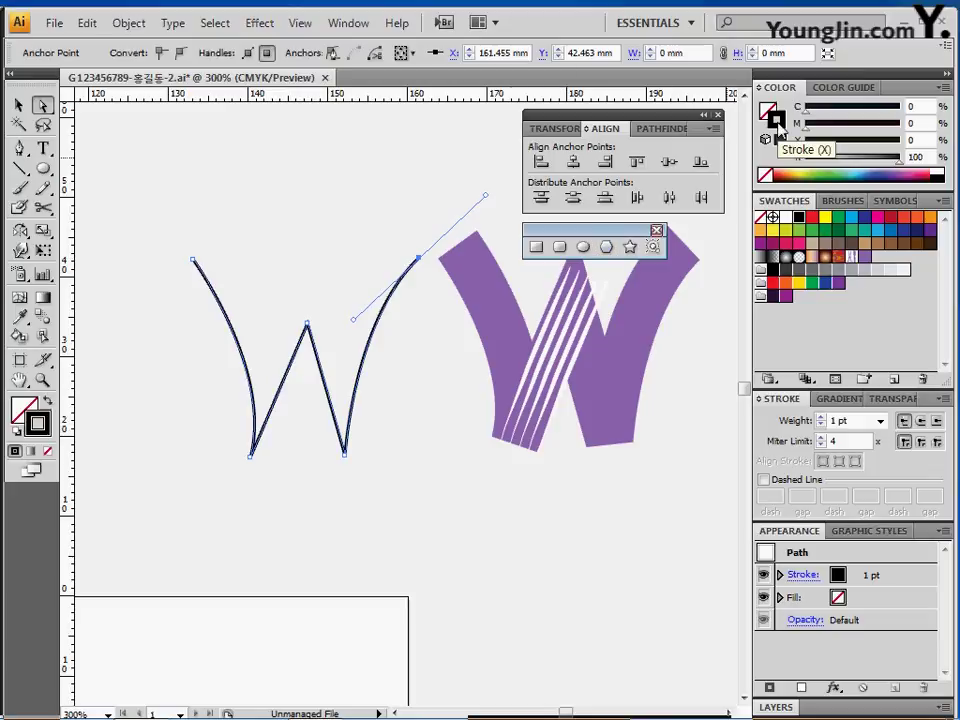
- Give the W-shaped path a purple stroke of C 50, M 100, Y 0, K 0 with a weight of 17 pt
left_click(773, 295)
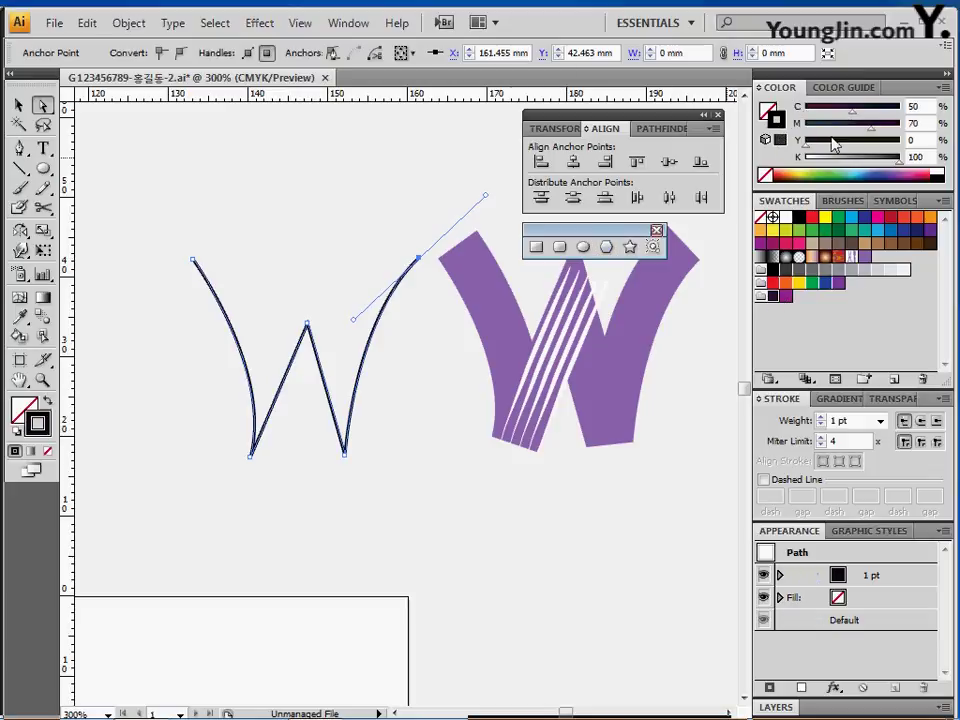
left_click(785, 296)
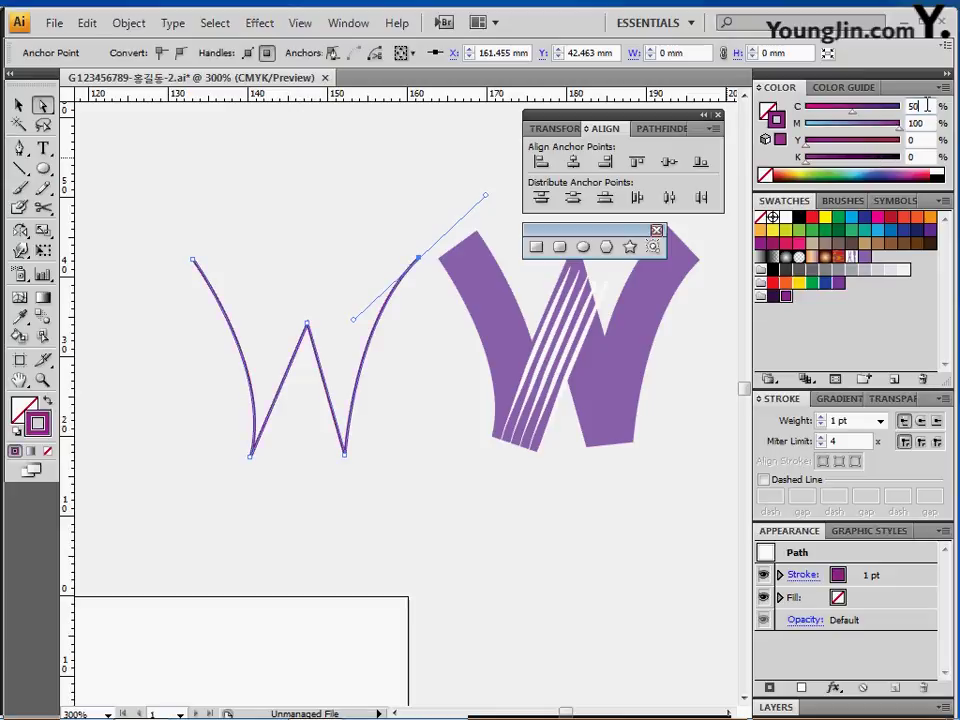
left_click_drag(926, 104, 907, 104)
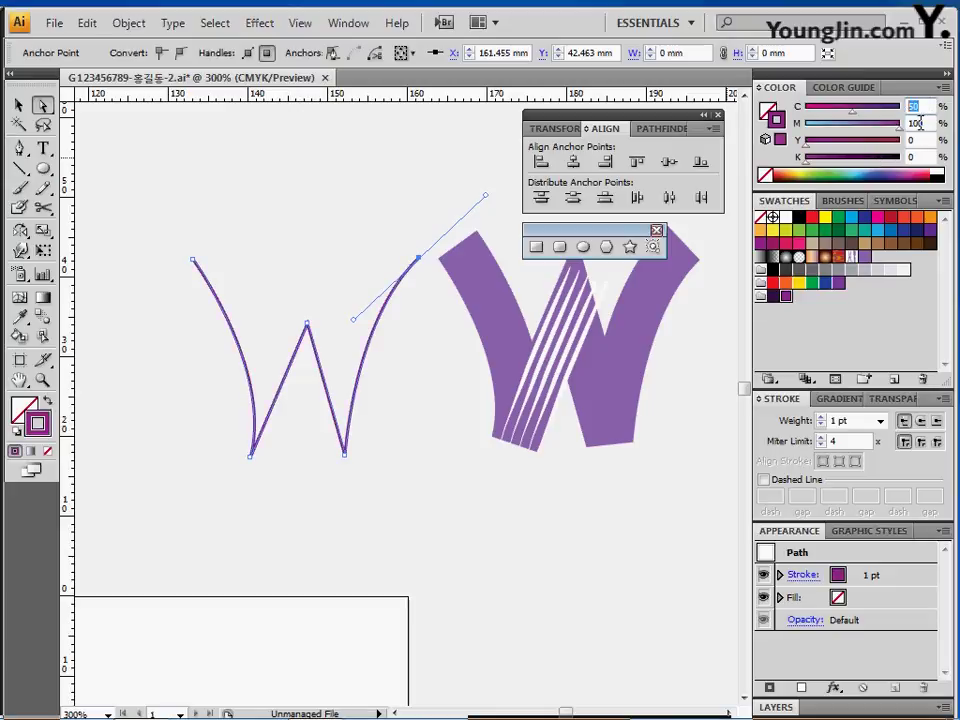
key("Tab")
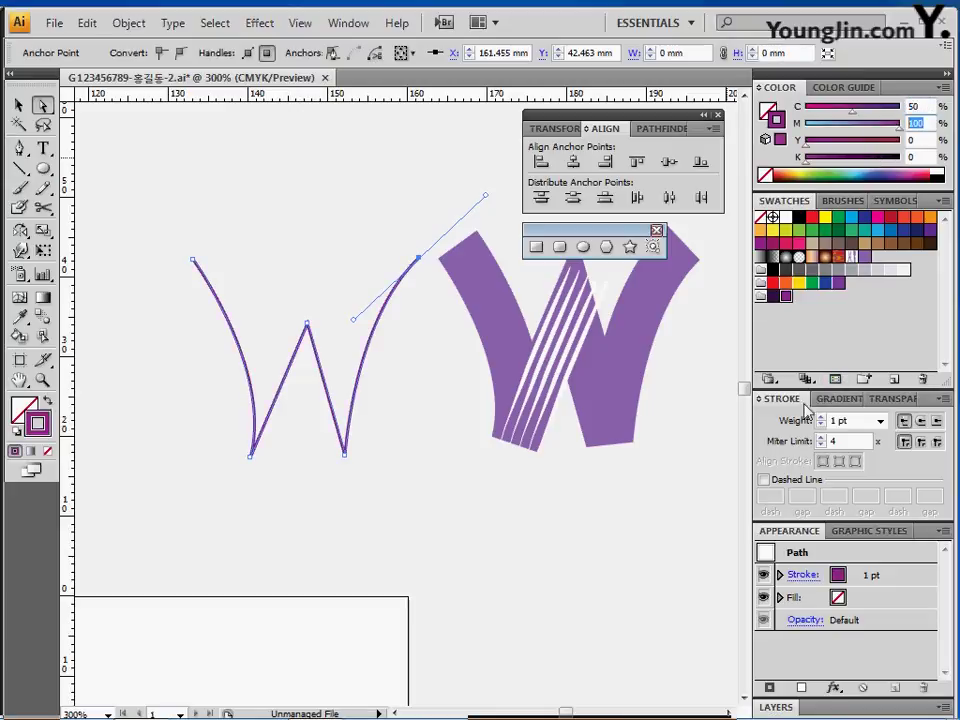
left_click(855, 420)
type("17")
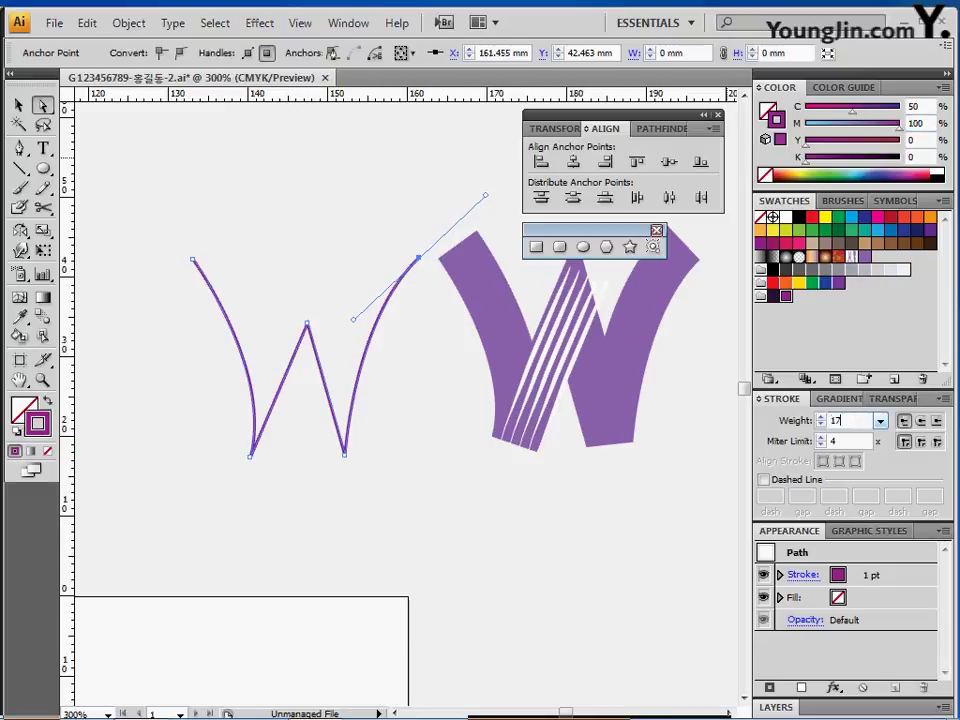
key("Return")
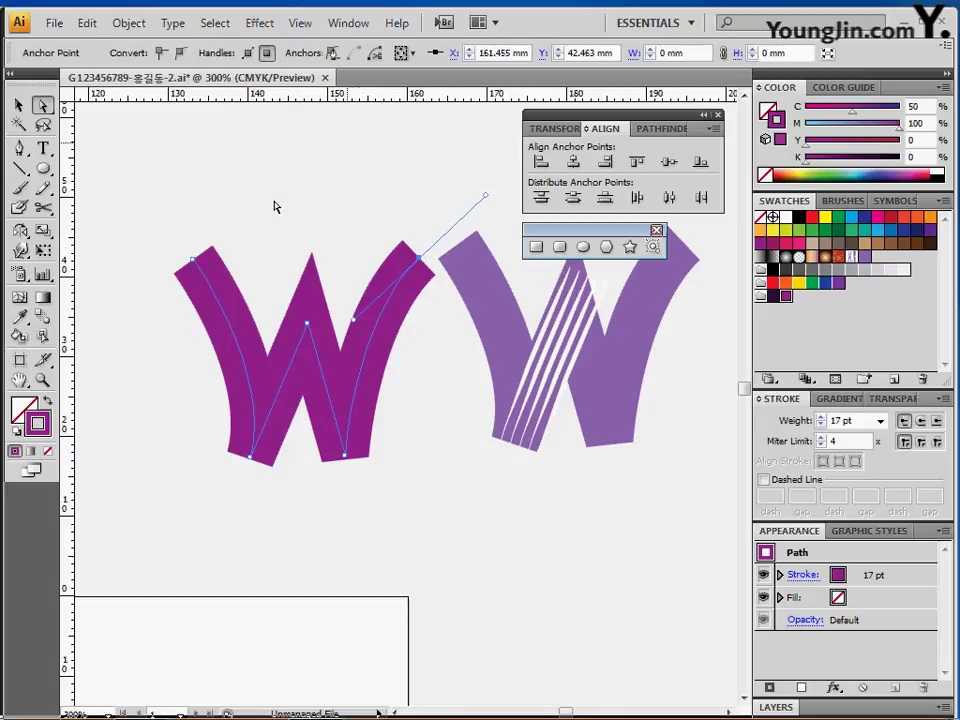
- Convert the thick purple stroke of the W into a filled shape with Outline Stroke
left_click(125, 30)
mouse_move(210, 392)
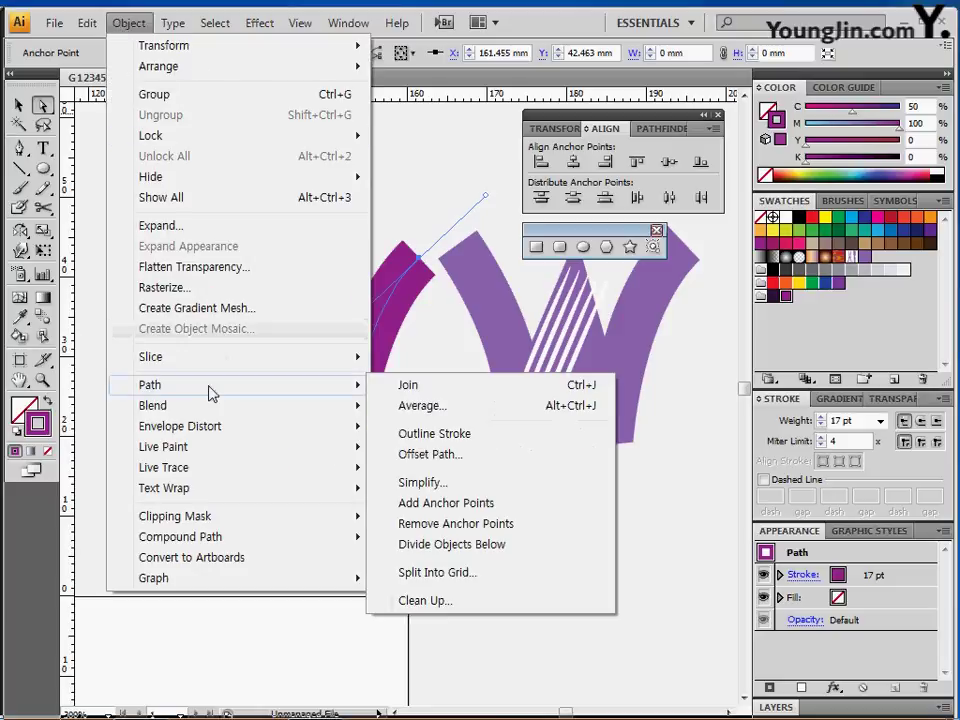
left_click(445, 447)
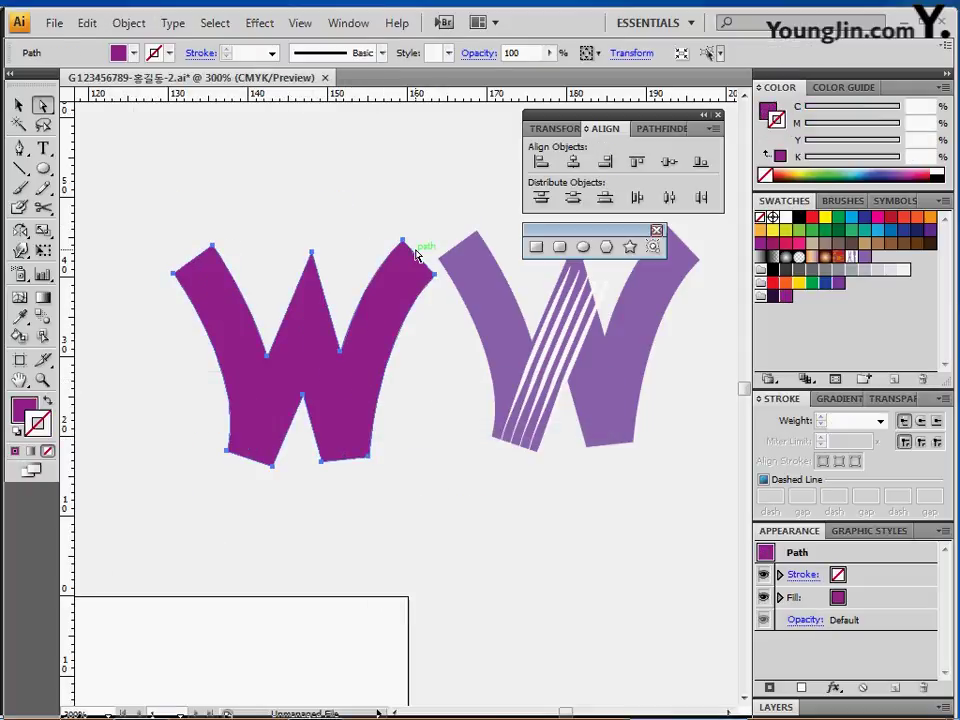
- Add a 3 pt dark purple stroke of C 50, M 70, Y 0, K 80 around the filled W and deselect it
key("x")
left_click(776, 296)
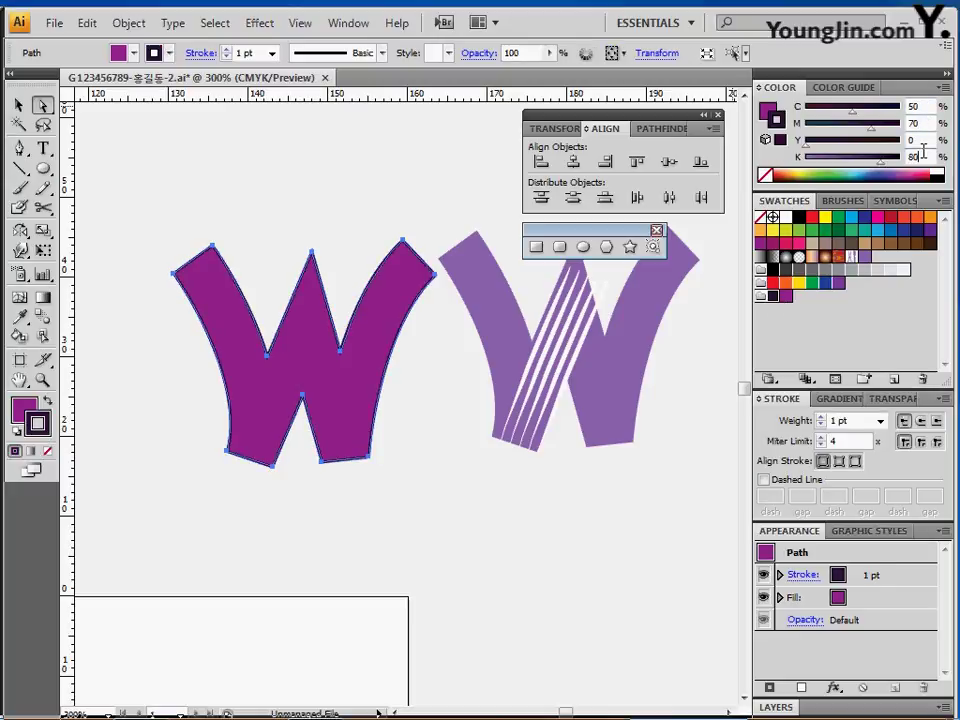
left_click(227, 50)
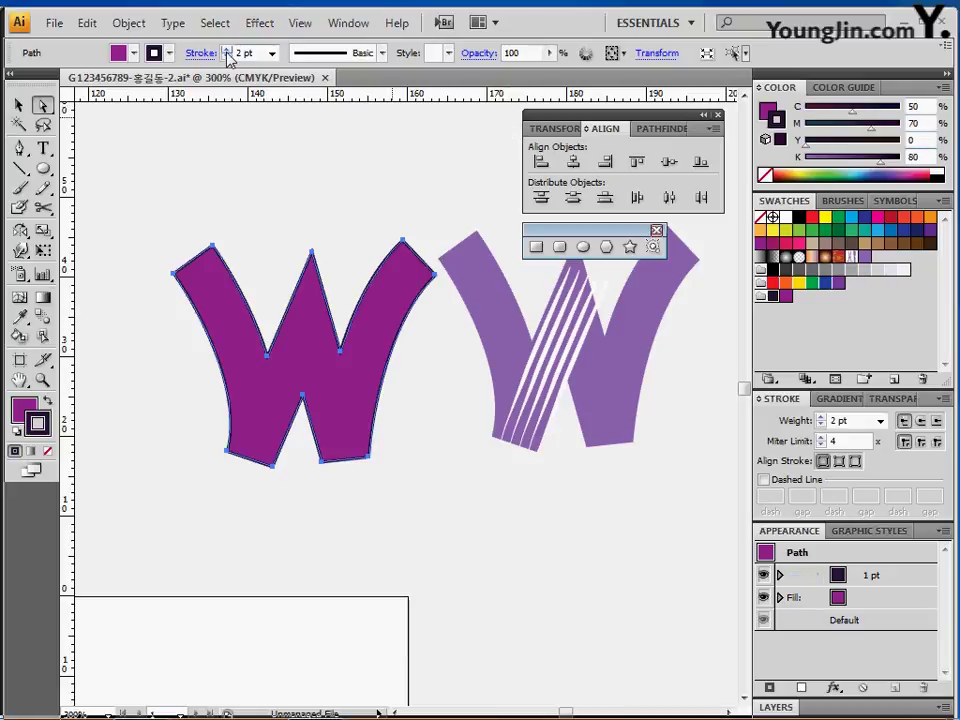
left_click(227, 50)
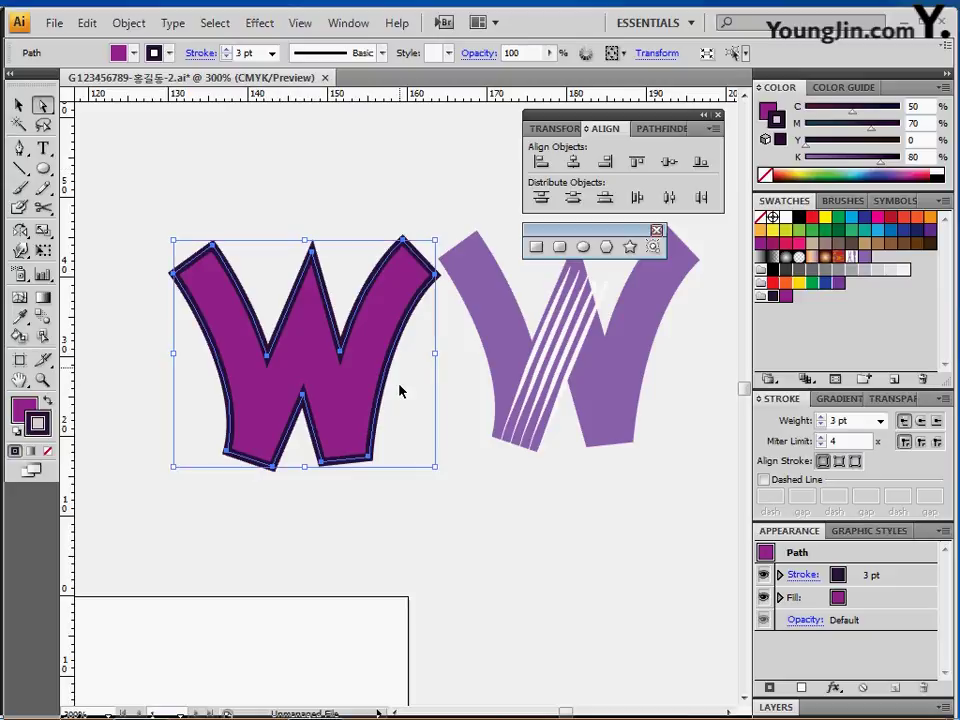
left_click(439, 447)
- Draw a diagonal line from the W's lower-left foot up to the center peak and make its stroke white
left_click_drag(448, 429, 493, 388)
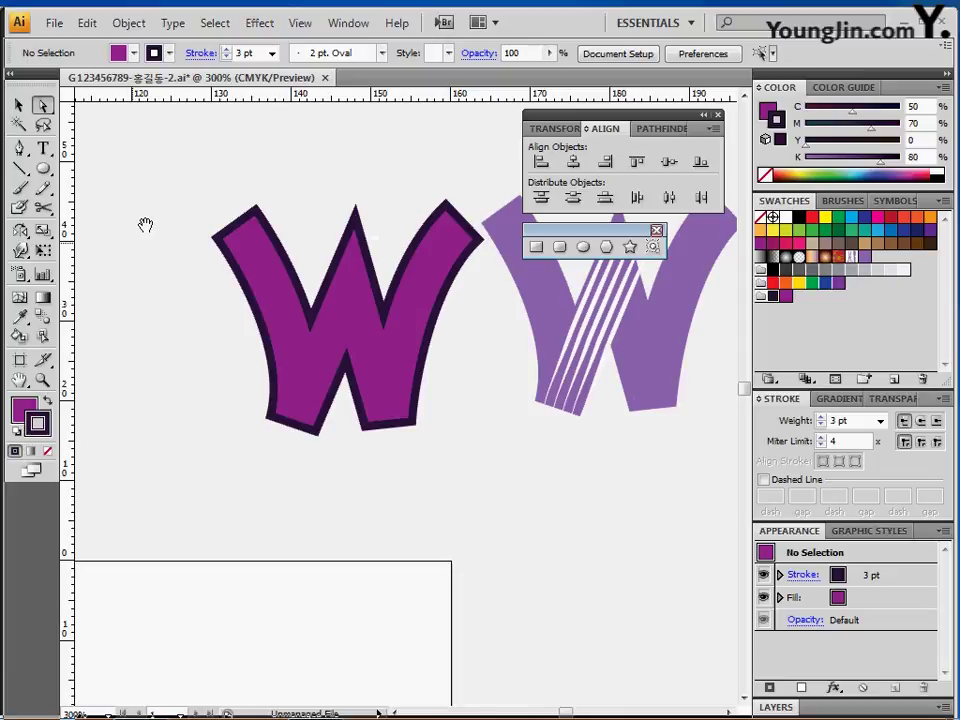
left_click_drag(145, 225, 124, 215)
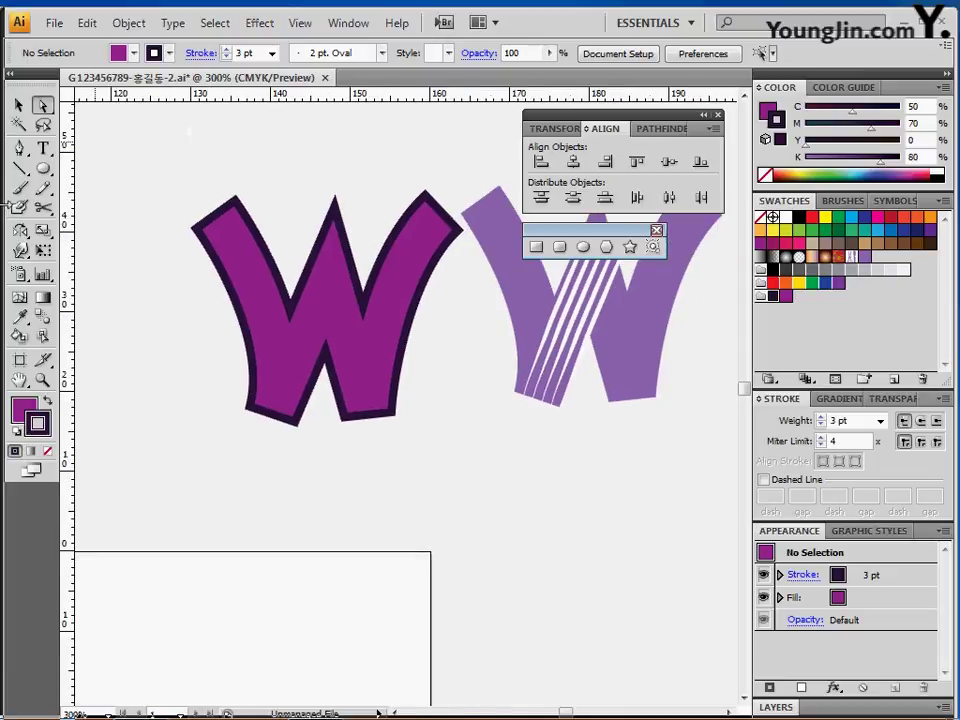
left_click(20, 168)
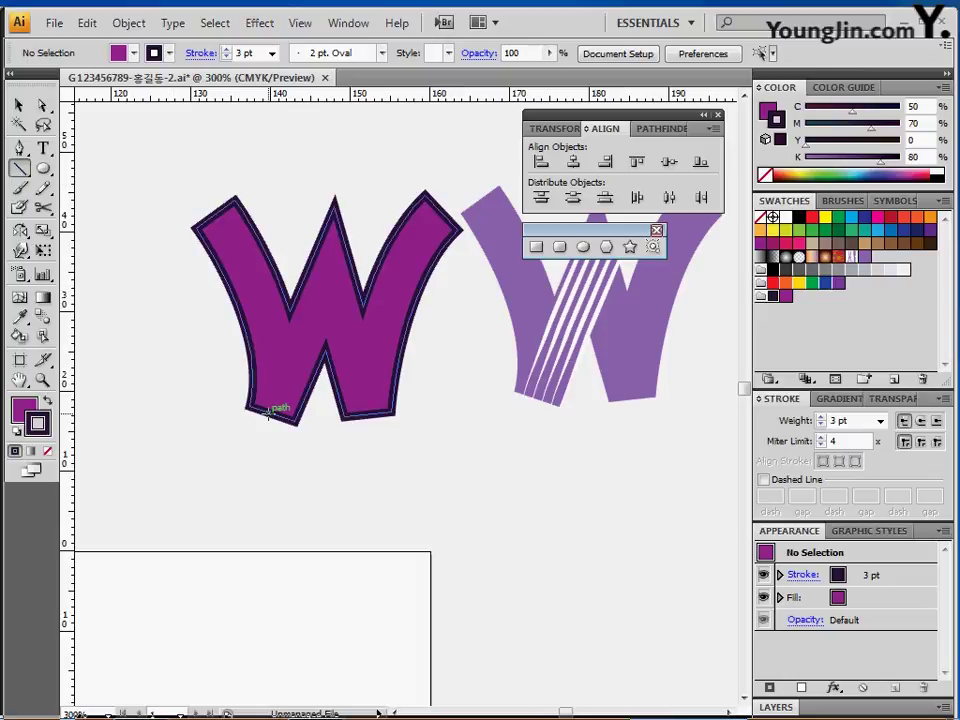
left_click_drag(269, 412, 341, 238)
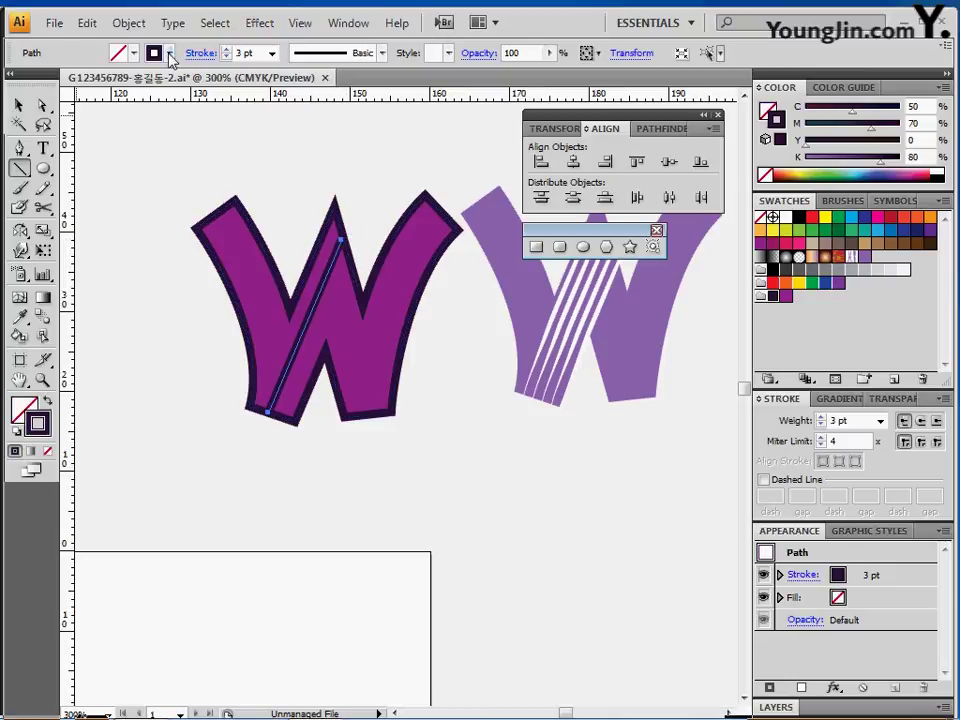
left_click(170, 53)
left_click(31, 72)
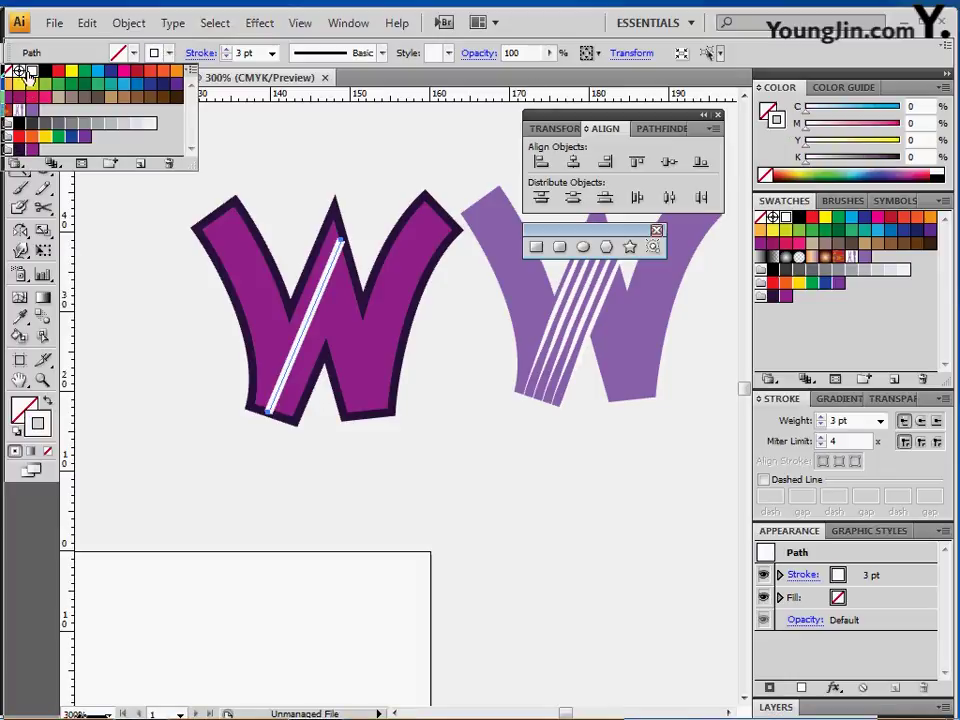
- Load the Artistic_ScrollPen brush library, enlarge it and show its brushes as a named list
left_click(384, 54)
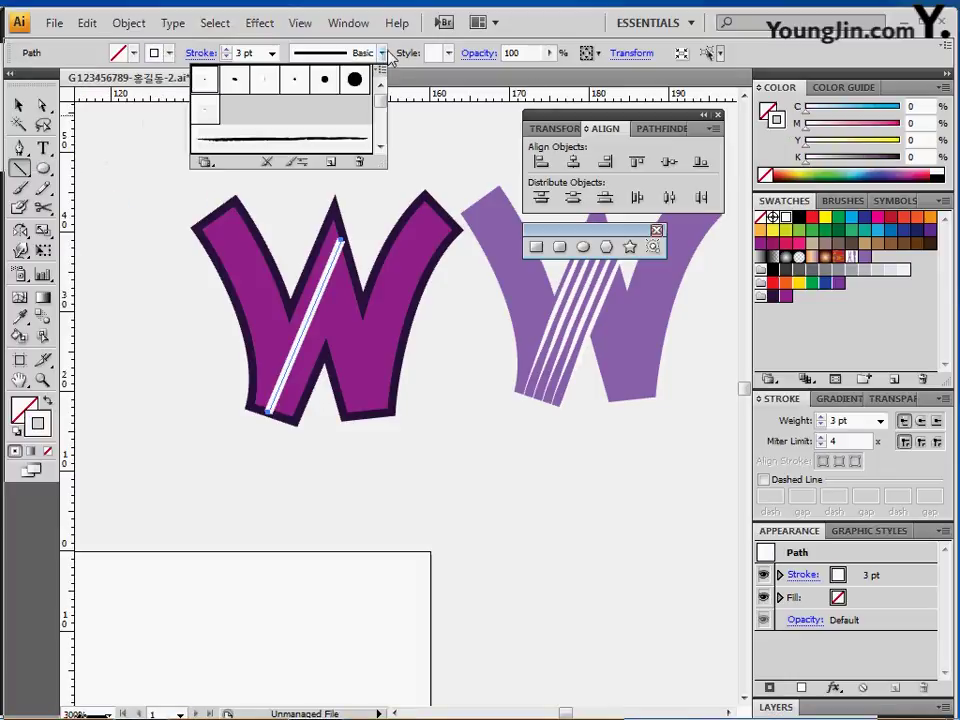
left_click(205, 162)
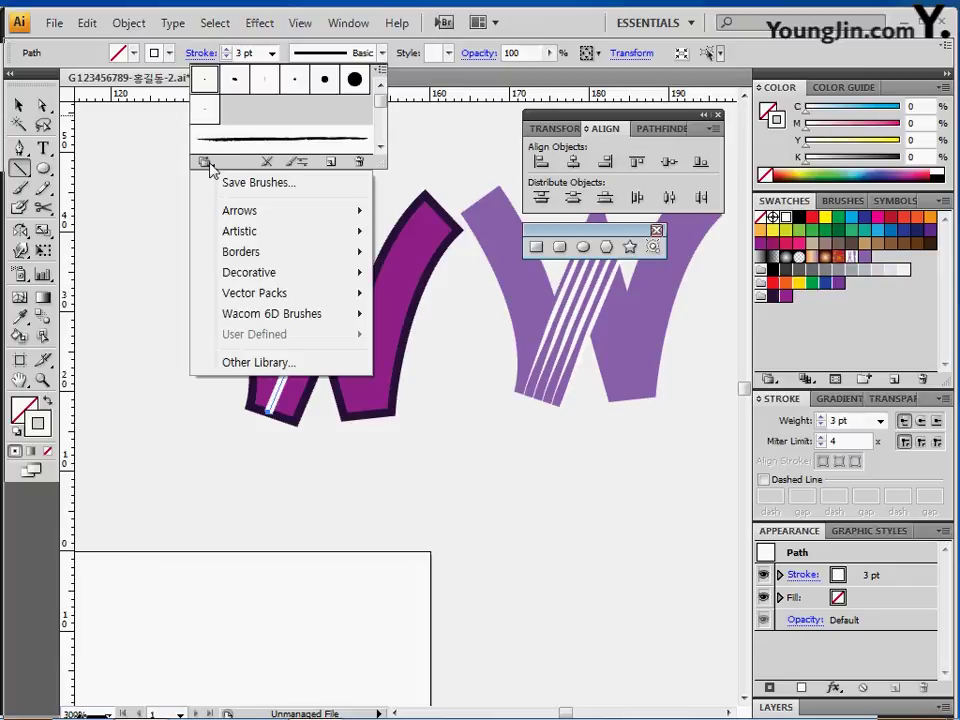
mouse_move(246, 234)
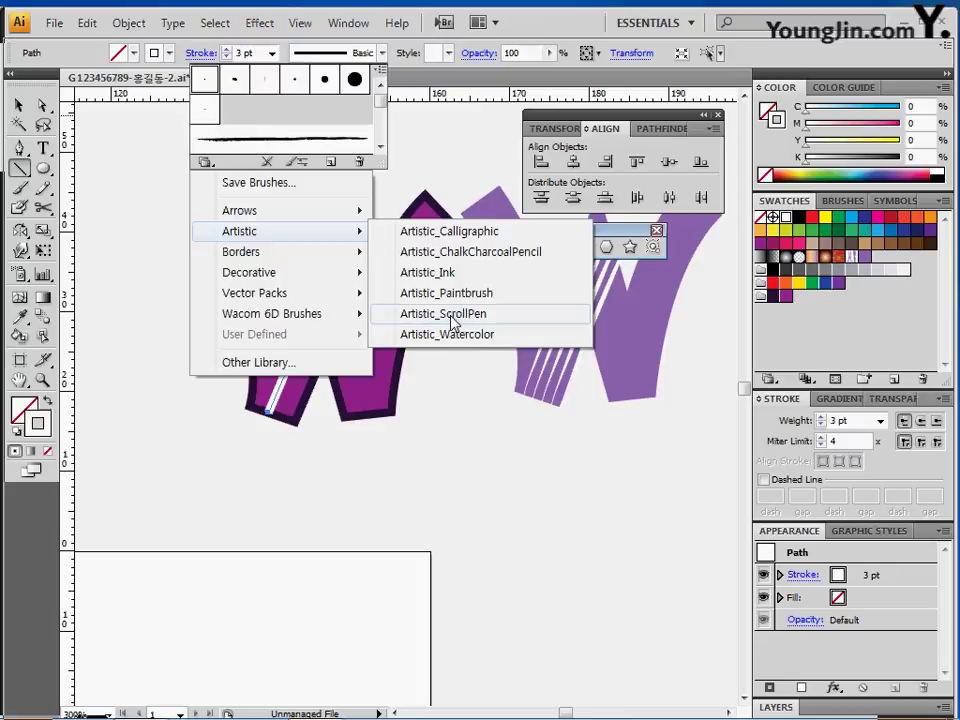
left_click(453, 314)
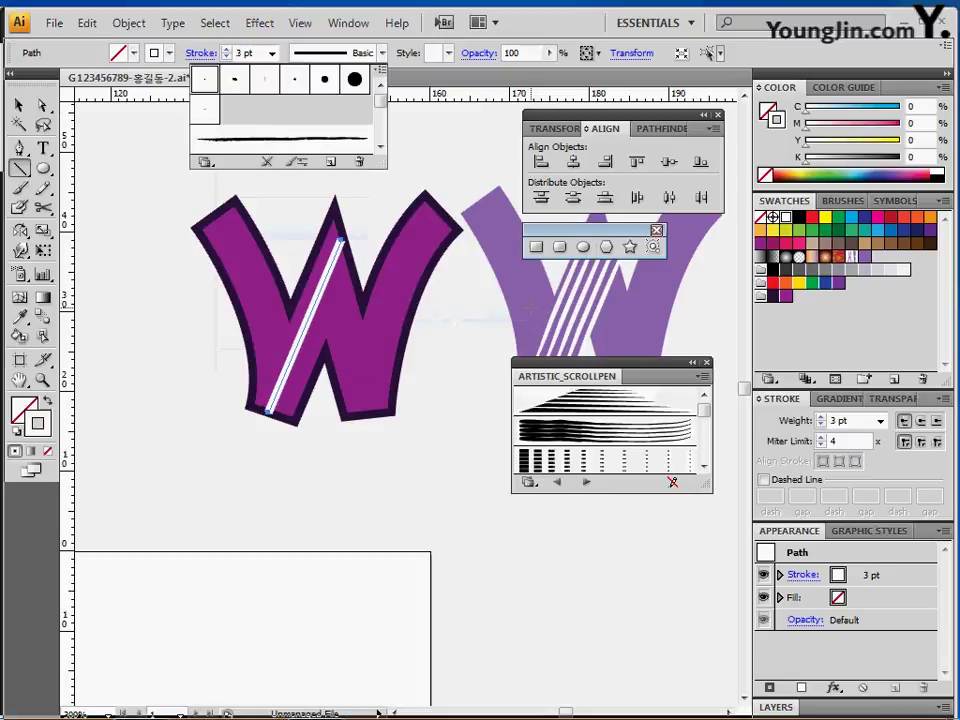
left_click_drag(700, 481, 703, 635)
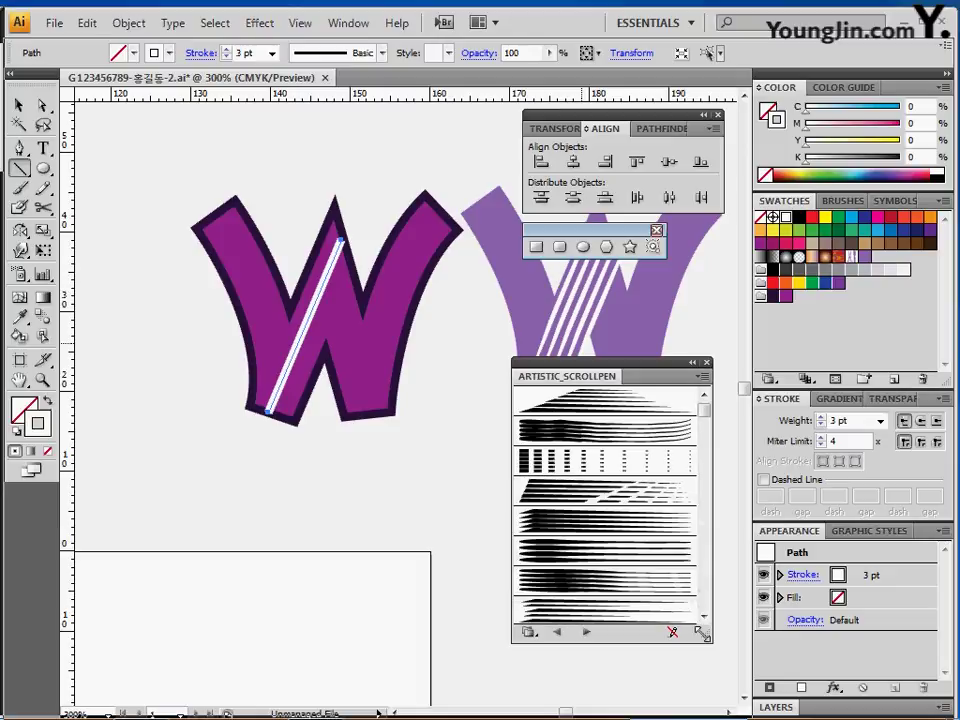
left_click(702, 376)
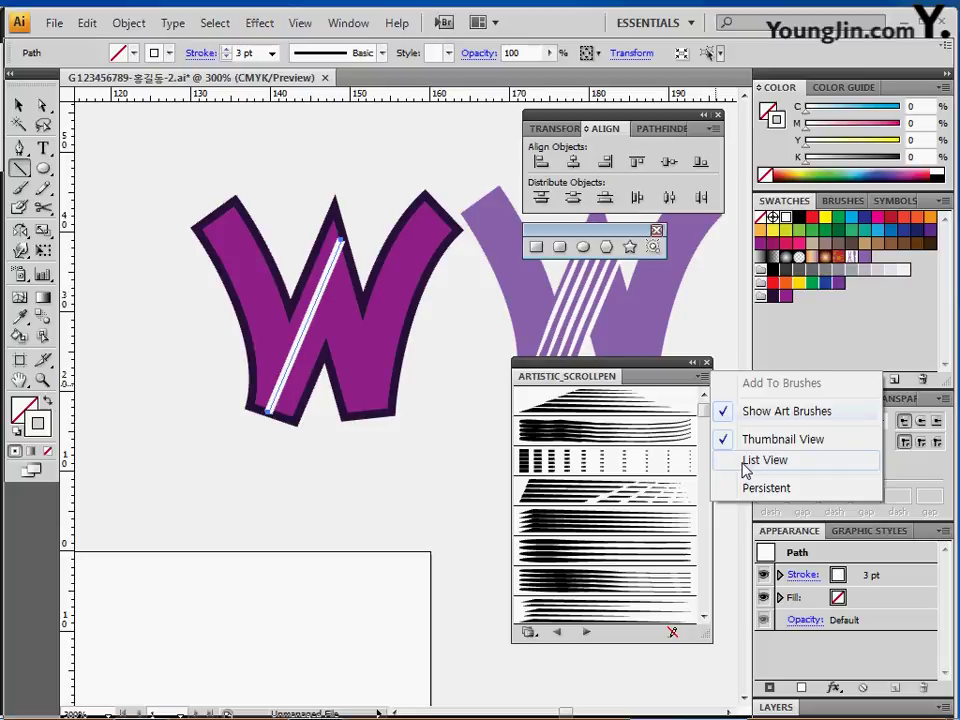
left_click(765, 460)
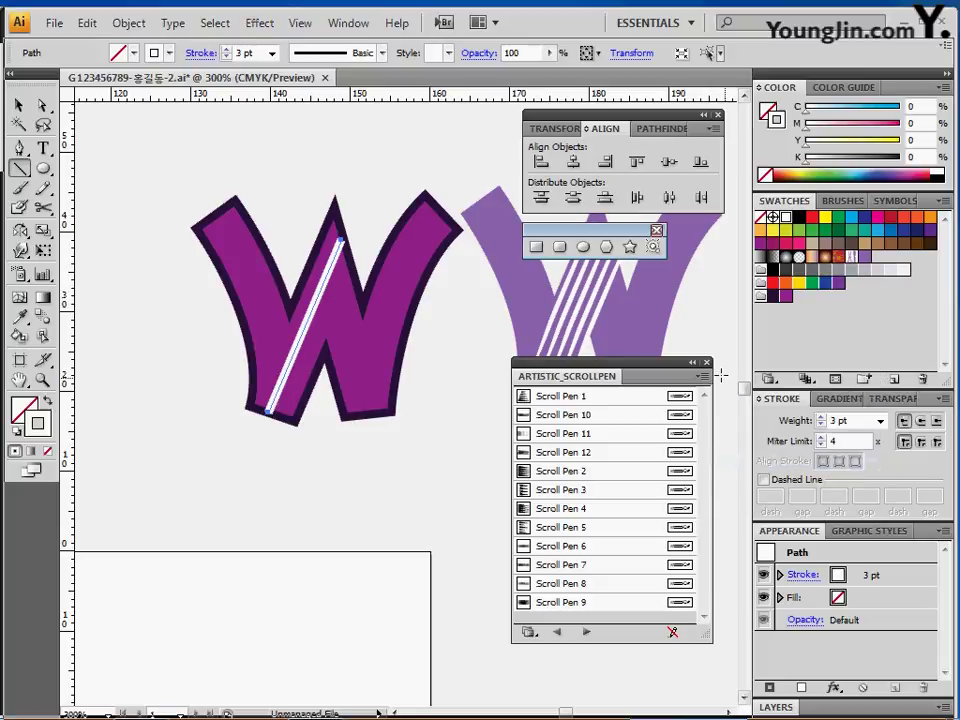
- Apply the Scroll Pen 6 brush to the white diagonal line with a stroke weight of 0.5 pt
left_click(563, 550)
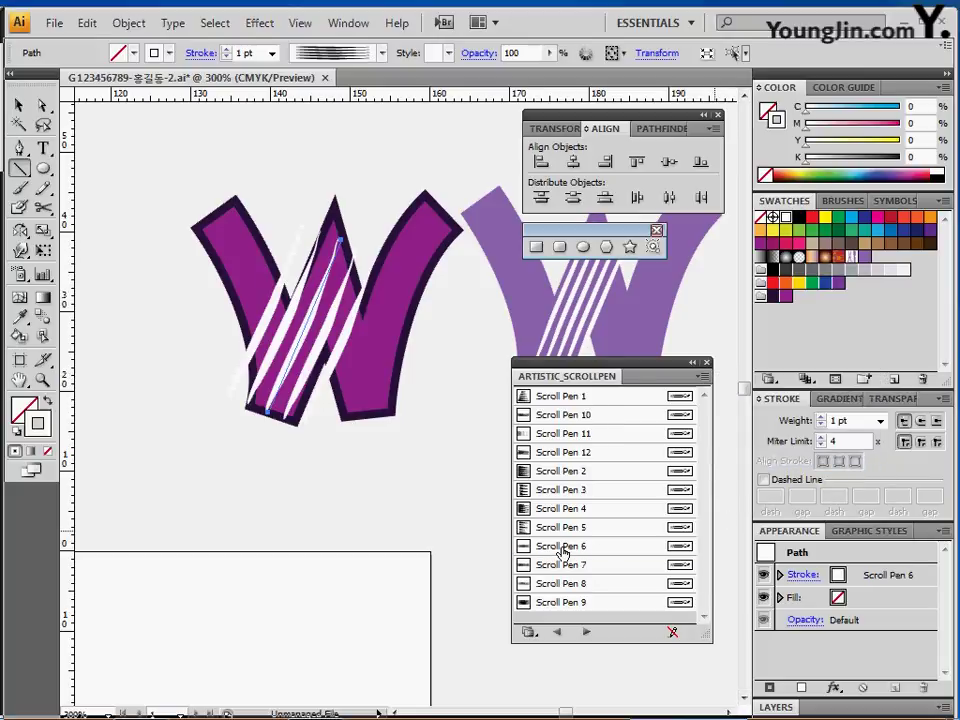
left_click(271, 53)
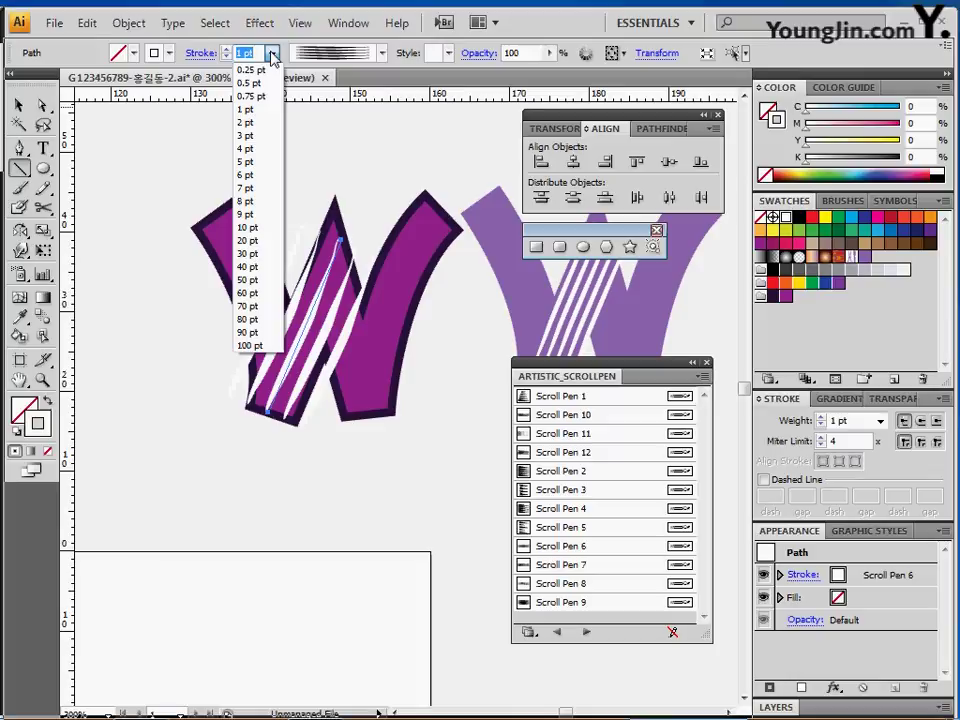
left_click(255, 83)
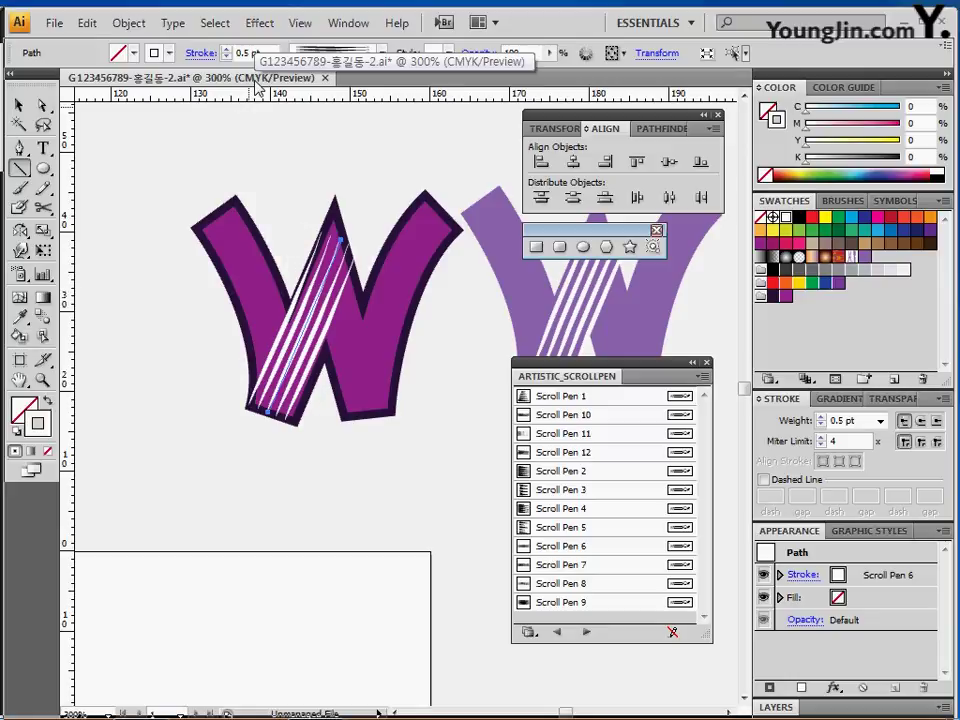
- Expand the appearance of the brushed white line into shapes, close the brush library and deselect everything
left_click(134, 23)
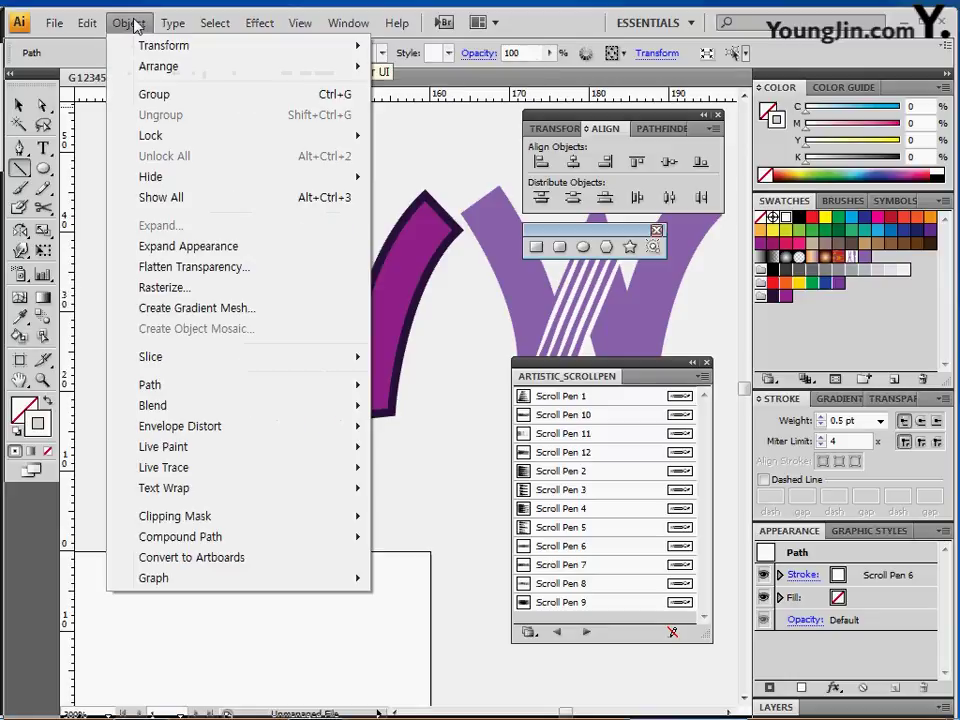
left_click(203, 248)
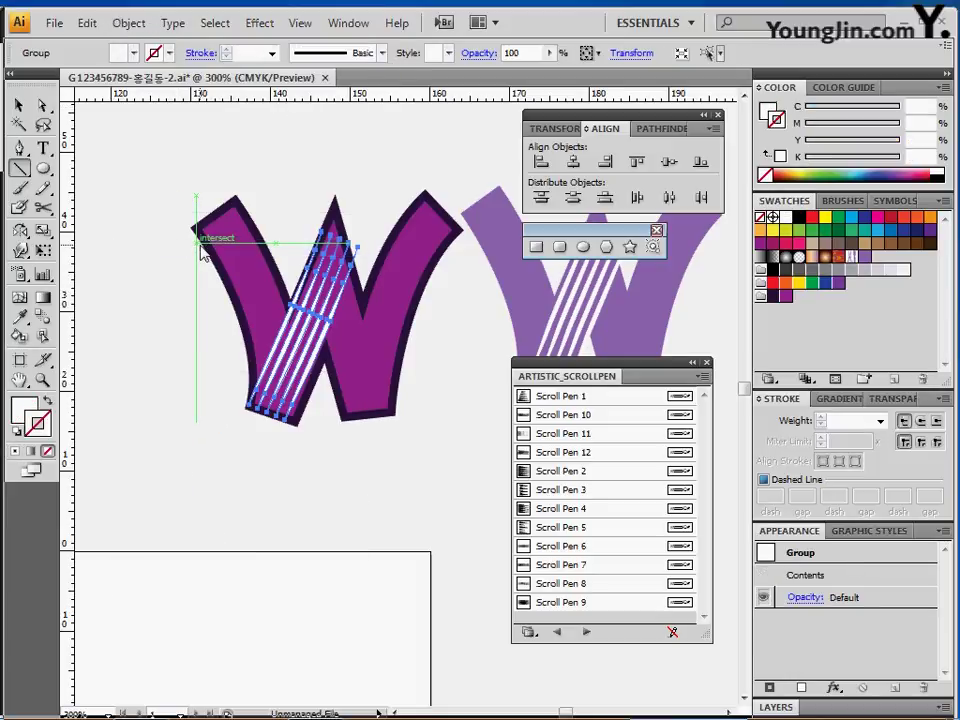
left_click(706, 362)
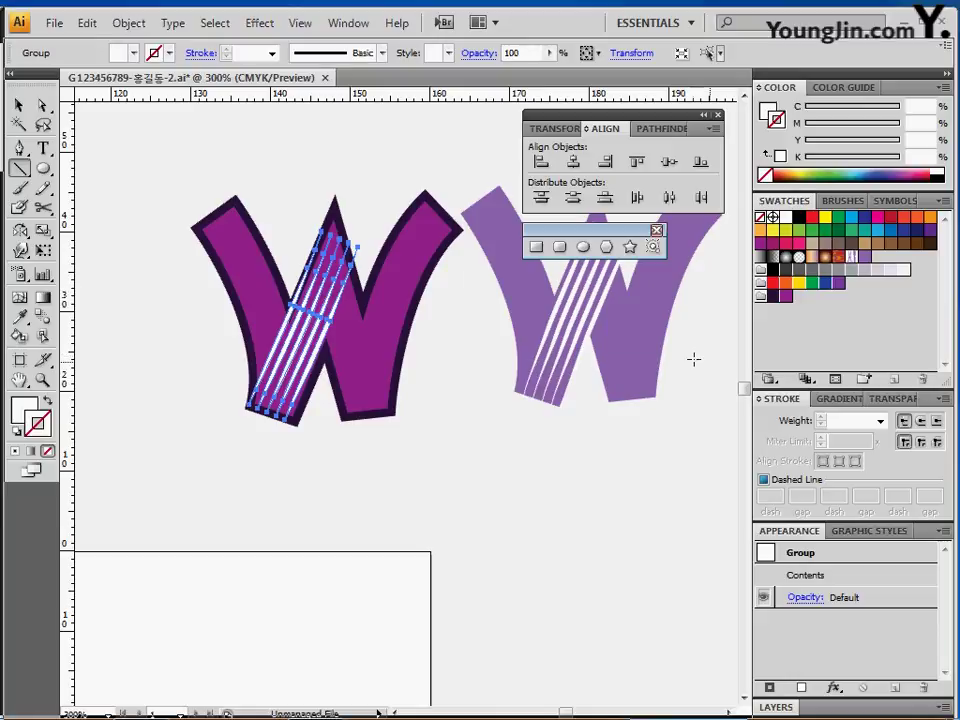
left_click(411, 381, "ctrl+alt")
key("ctrl+shift+a")
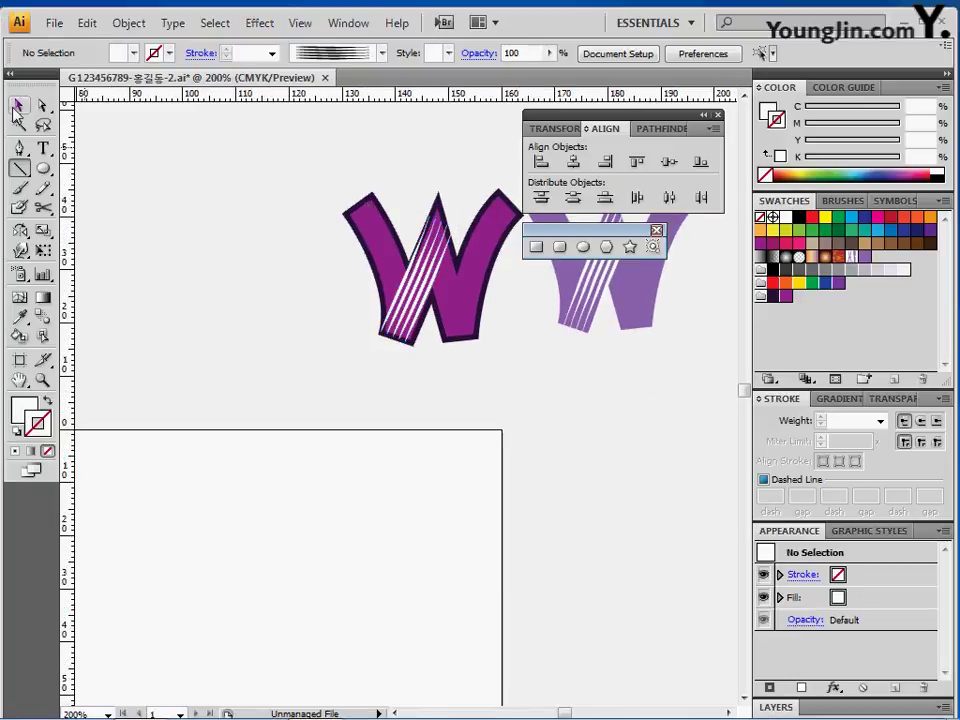
- Move the dark-outlined W with its white stripes onto the artboard, to the right of the hairbrush, and deselect it
key("v")
mouse_move(302, 150)
left_mouse_down()
mouse_move(396, 219)
mouse_move(398, 330)
mouse_move(214, 540)
mouse_move(439, 285)
mouse_move(462, 208)
mouse_move(177, 521)
left_mouse_up()
left_click_drag(431, 426, 512, 438)
mouse_move(336, 535)
left_mouse_down()
mouse_move(521, 416)
mouse_move(474, 383)
left_mouse_up()
mouse_move(409, 386)
left_mouse_down()
mouse_move(388, 431)
mouse_move(404, 418)
left_mouse_up()
left_click(487, 455)
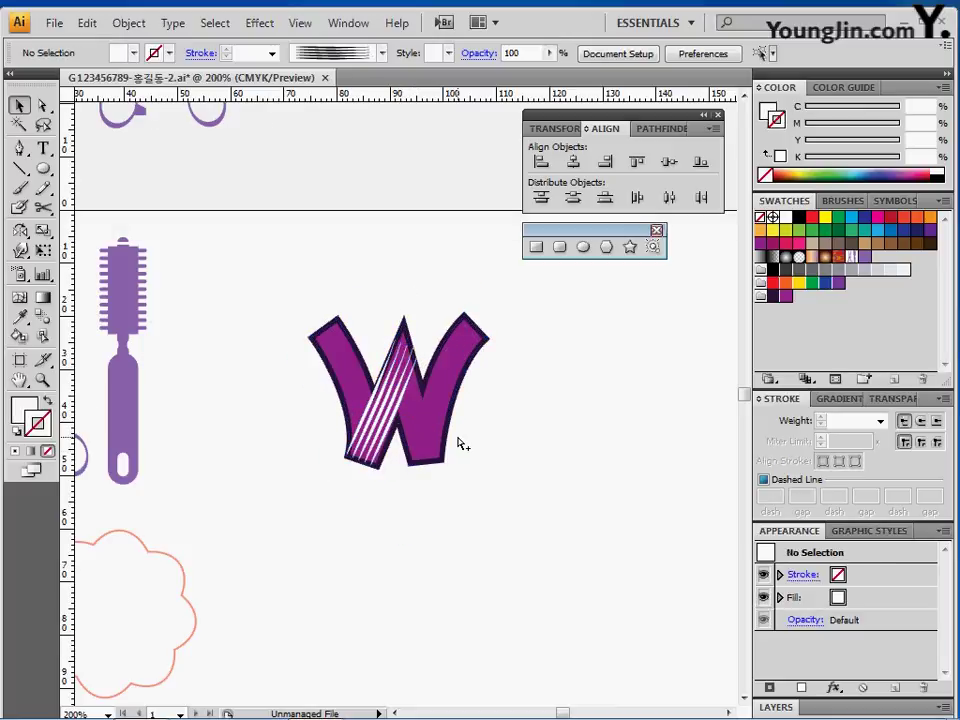
- Paste the "ave & Cut" text, raise the striped W and place the text against the W's lower right side
key("ctrl+v")
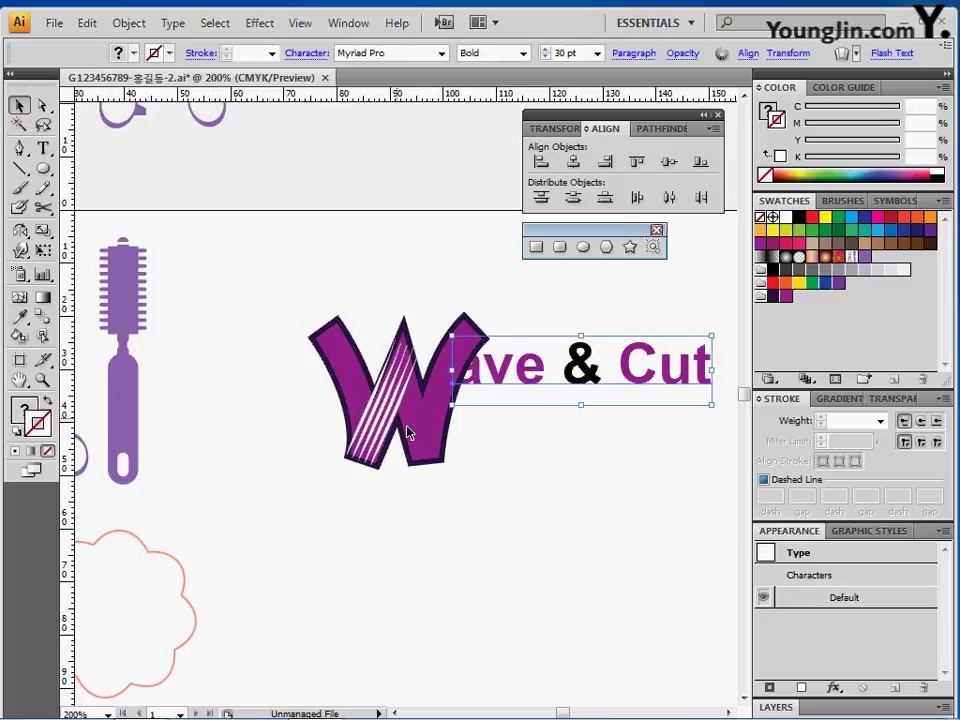
left_click_drag(407, 432, 388, 368)
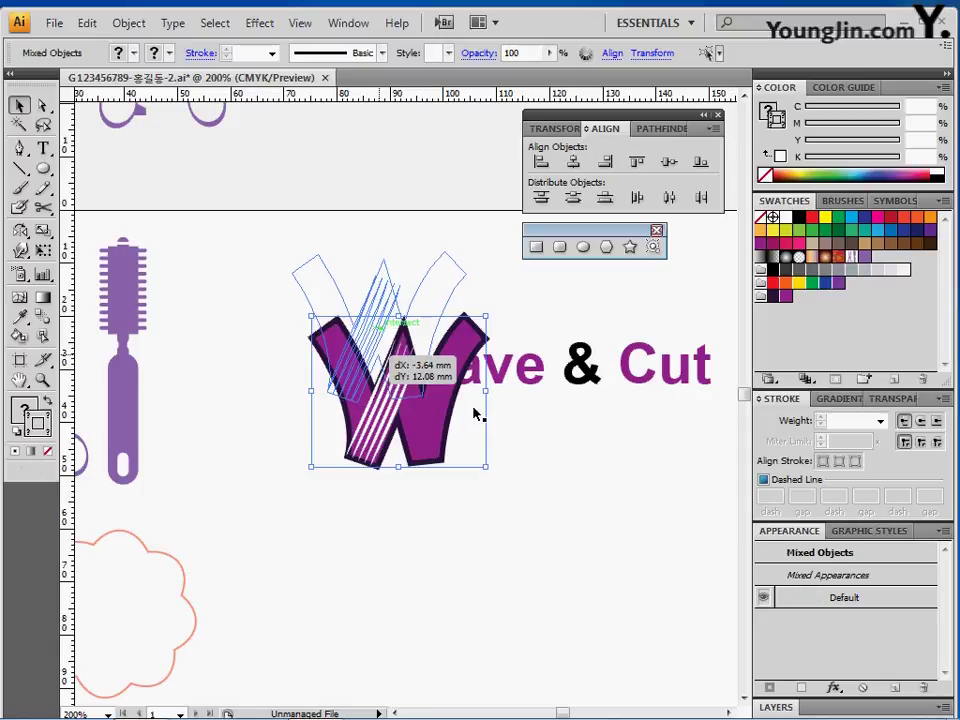
left_click_drag(477, 414, 488, 396)
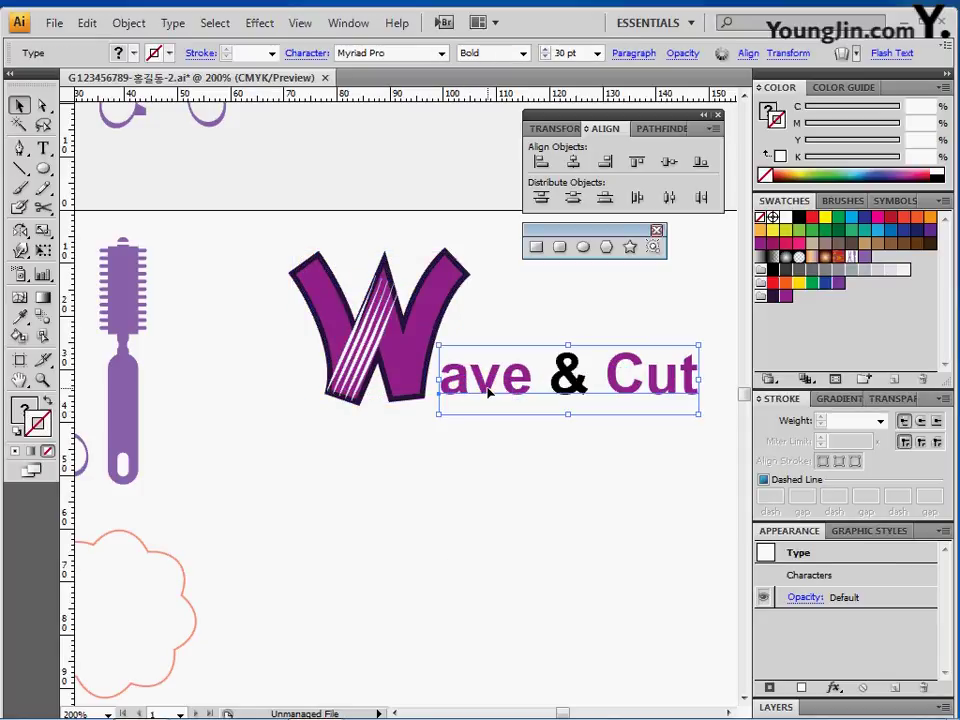
- Change the font of the whole "ave & Cut" text to Arial Bold
double_click(500, 380)
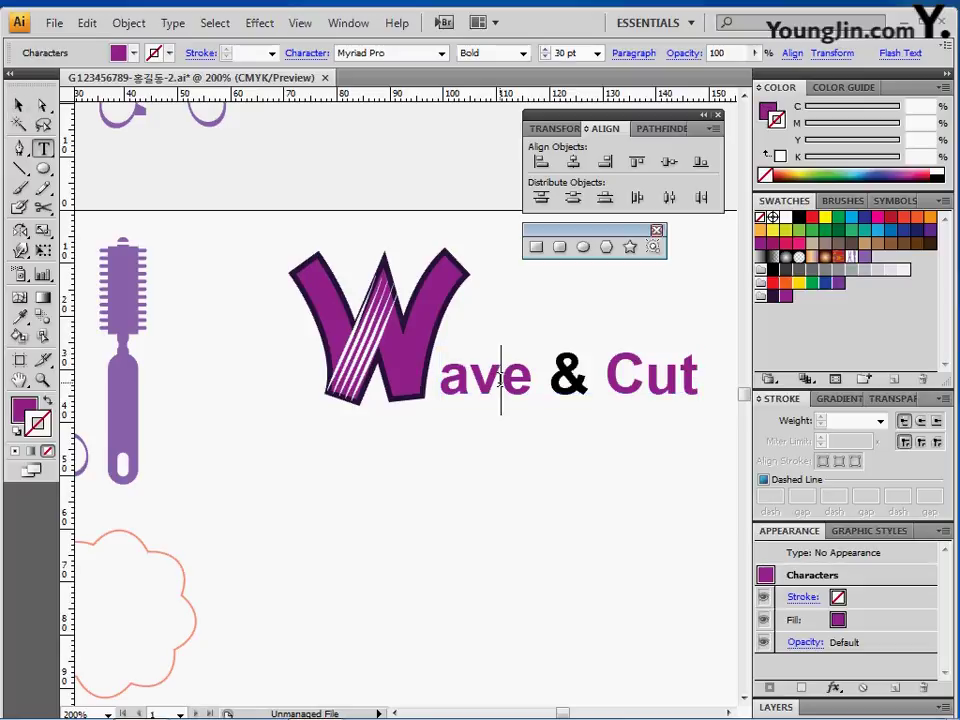
key("ctrl+a")
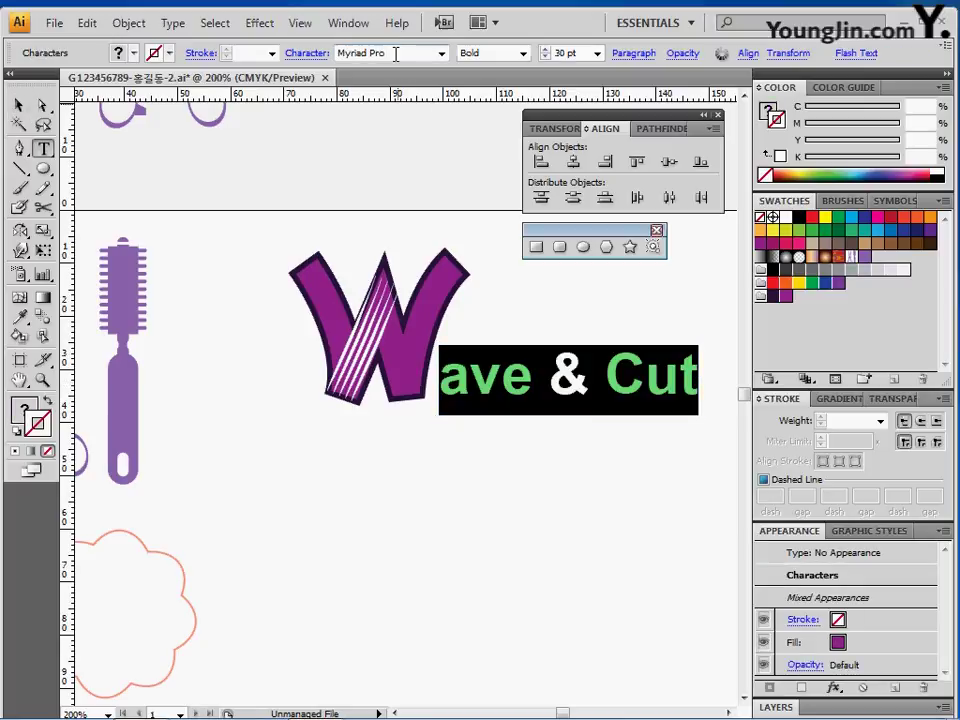
left_click(395, 53)
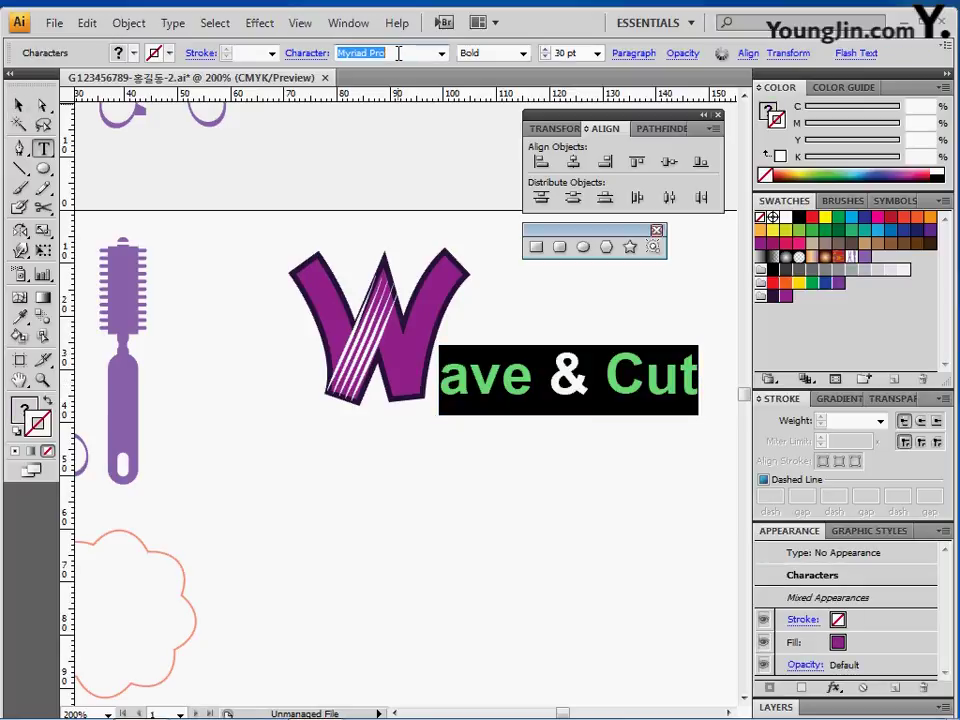
type("A")
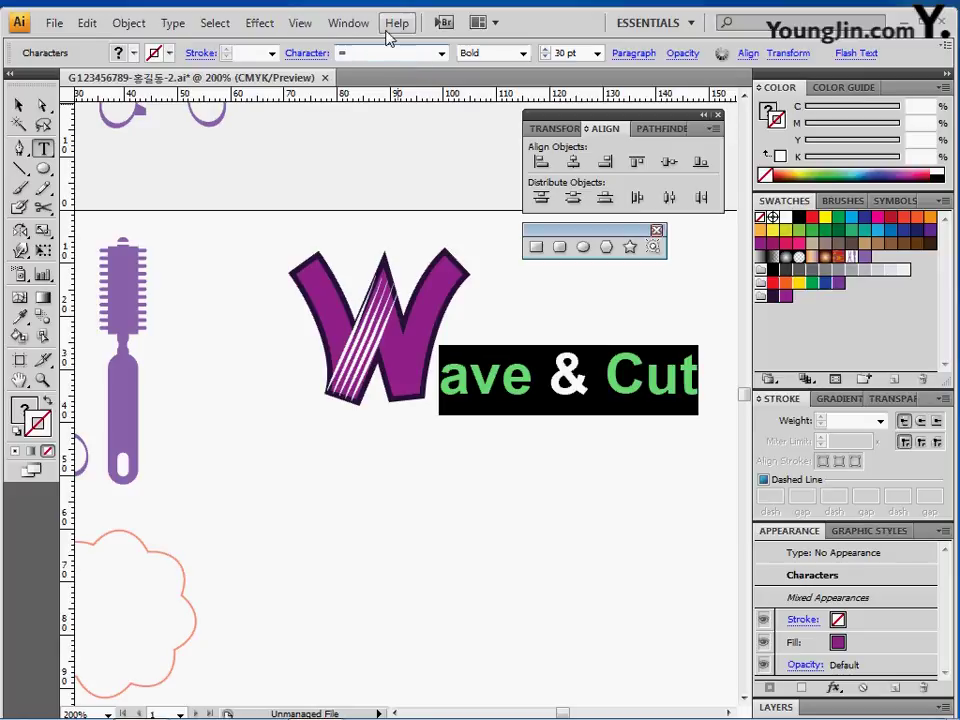
type("rial Unicode MS Regu")
double_click(379, 53)
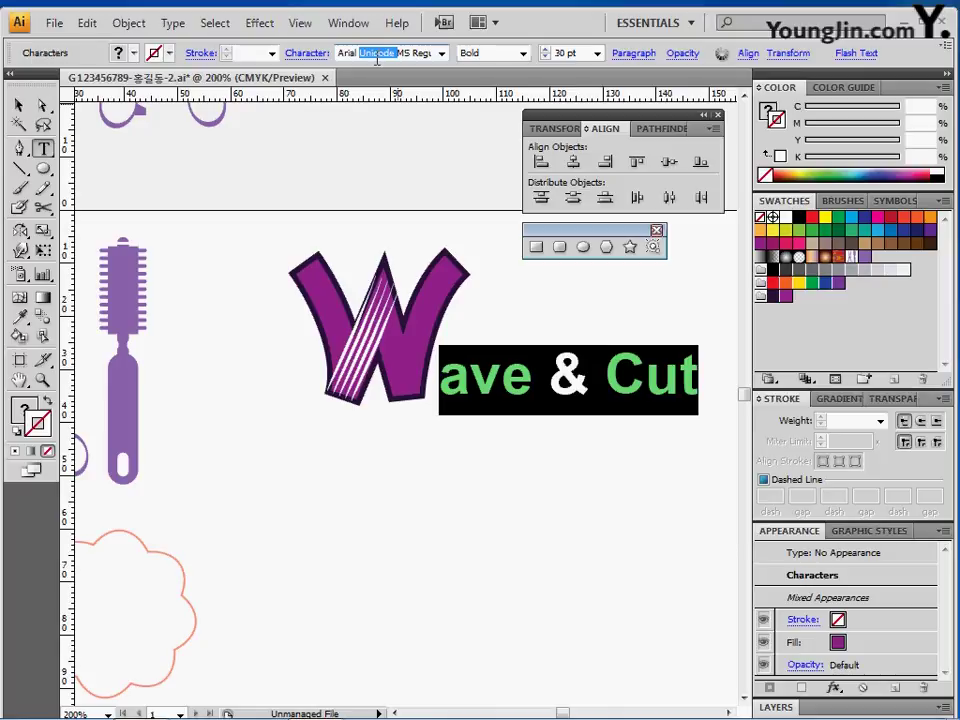
key("ctrl+t")
left_click(606, 324)
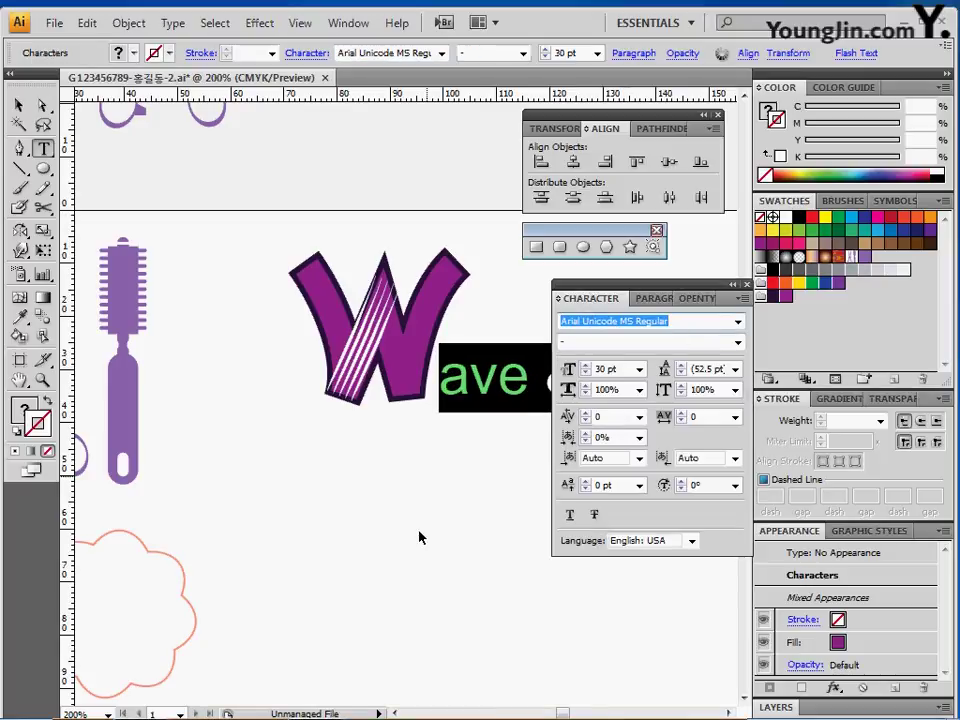
key("Up")
left_click_drag(580, 289, 611, 467)
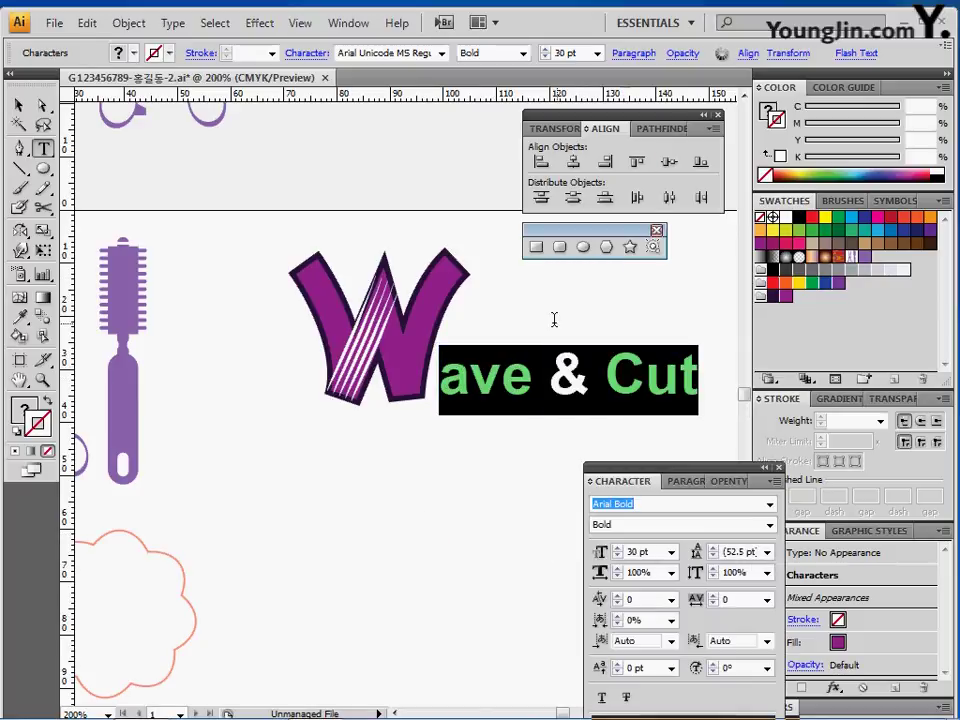
- Check the fill color of "ave", fill the ampersand with black at K 100, and deselect the text
left_click(535, 362)
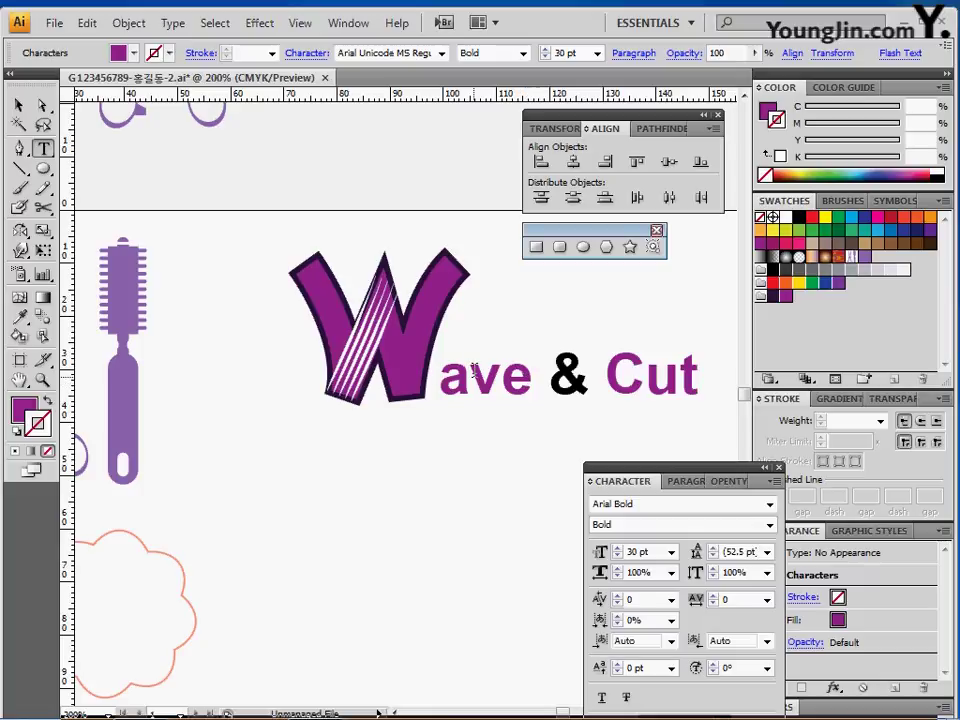
double_click(522, 377)
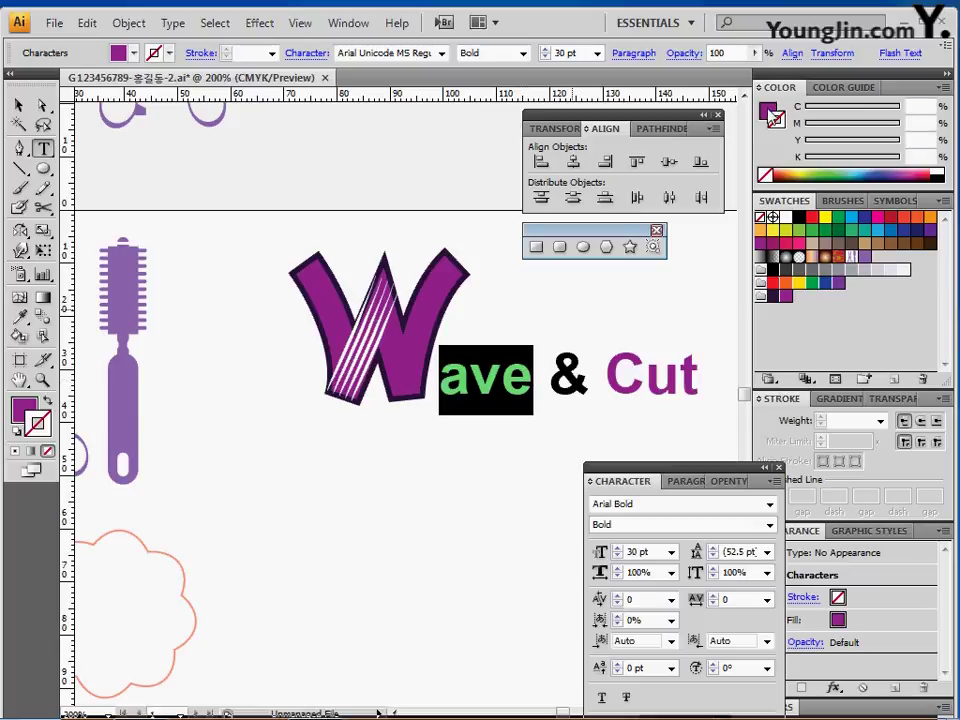
left_click(768, 111)
double_click(573, 371)
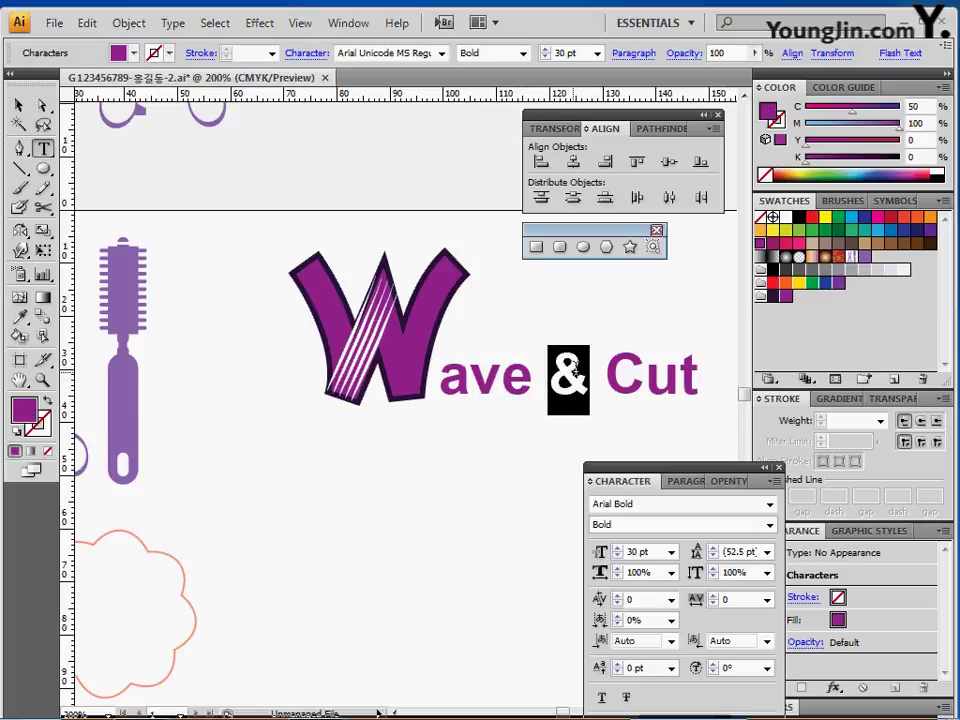
left_click(939, 178)
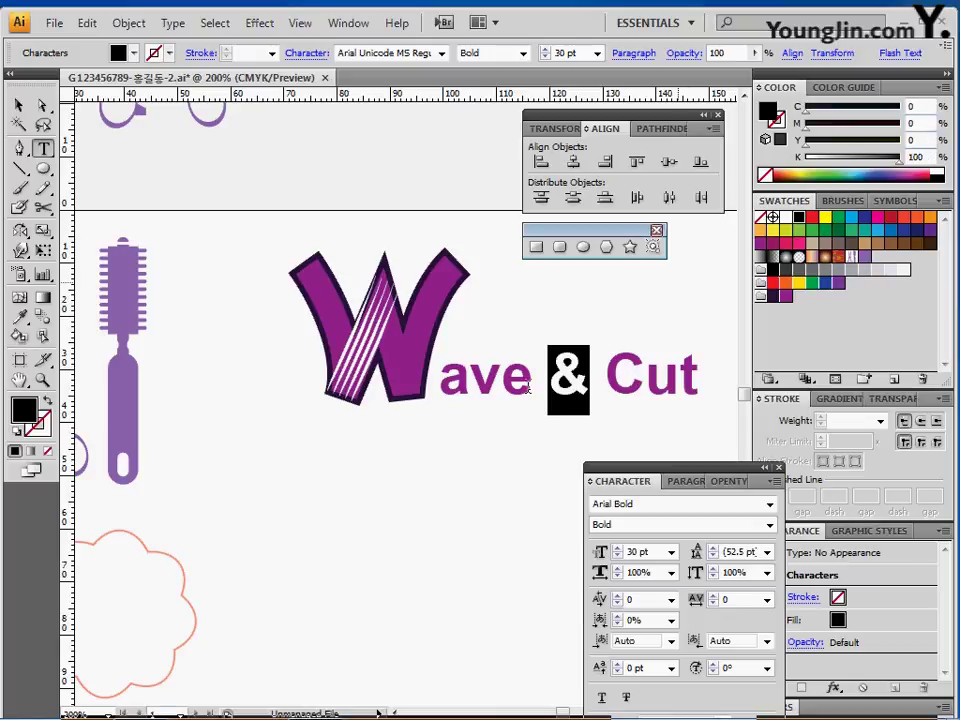
left_click(476, 462, "ctrl")
left_click(779, 467)
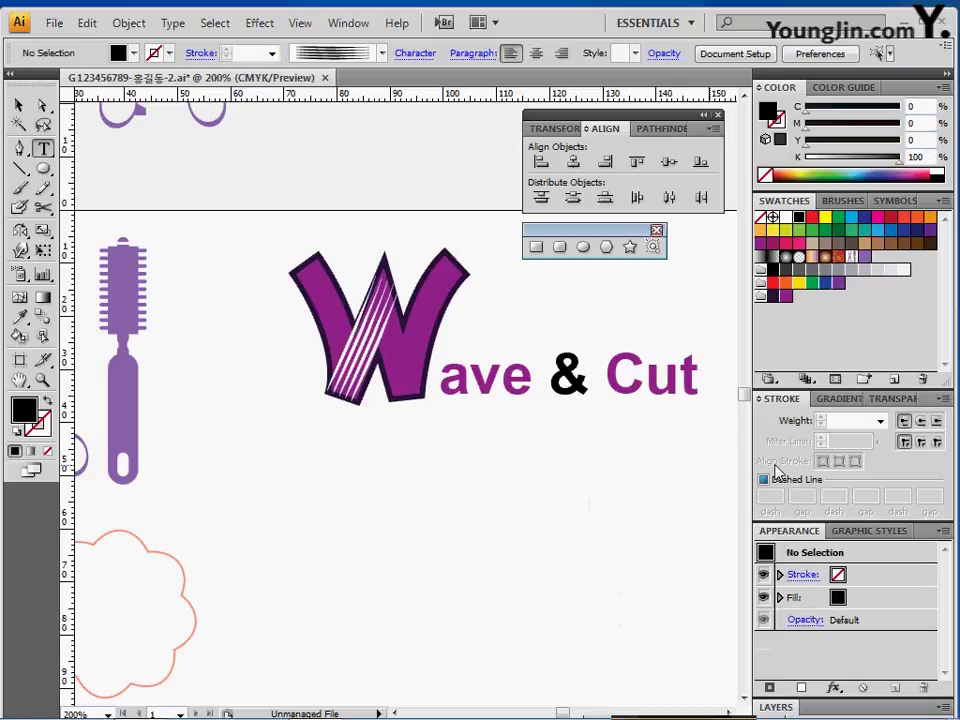
- Move the "ave & Cut" text down about 0.9 mm so its baseline sits nearer the bottom of the W
left_click_drag(438, 490, 508, 401)
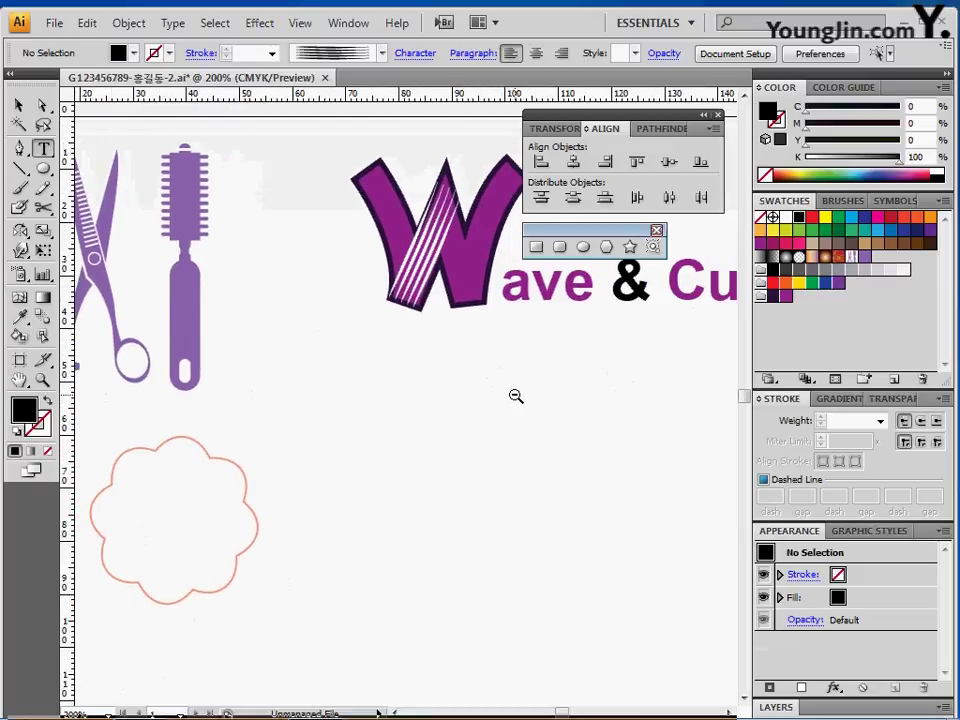
left_click(514, 394, "ctrl+alt")
left_click_drag(477, 326, 478, 329)
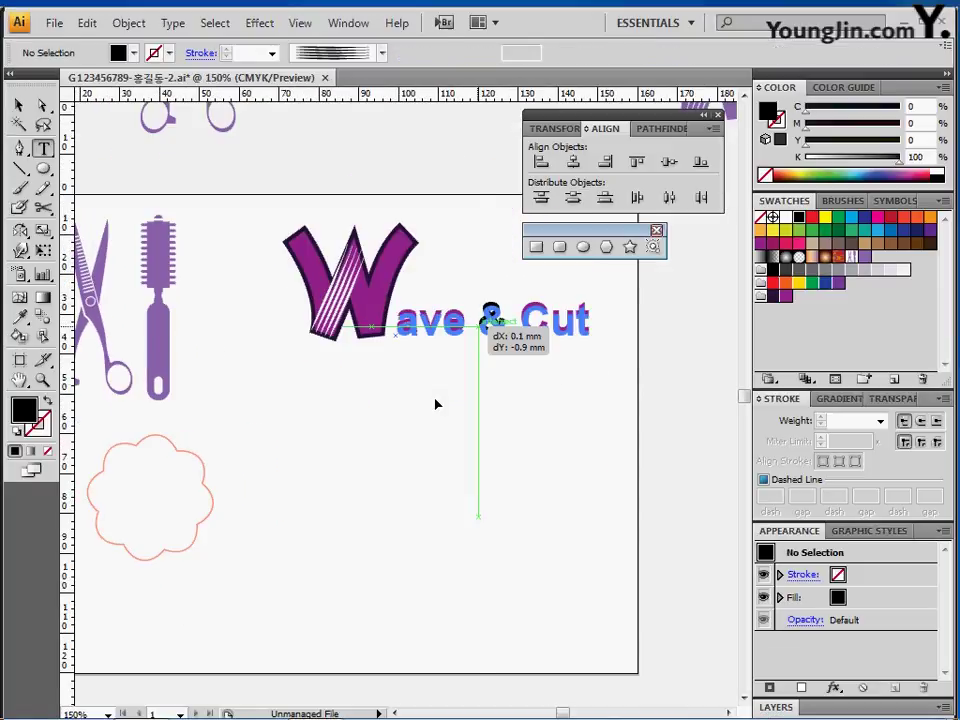
left_click_drag(399, 386, 512, 465)
left_click(513, 440, "ctrl")
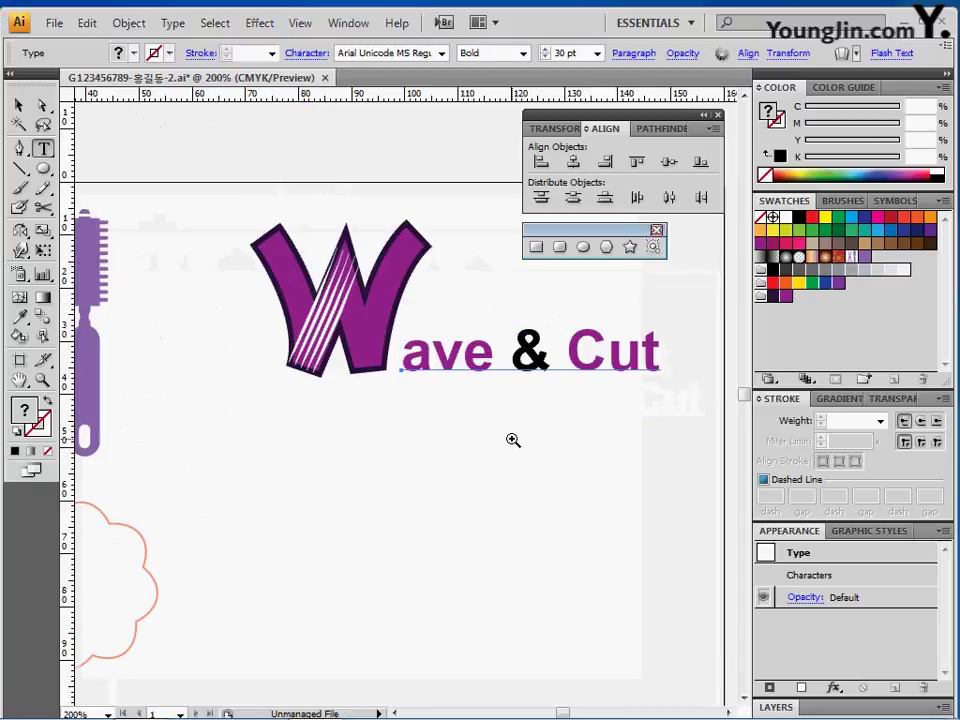
- Group the striped W and the "ave & Cut" text into one logo
left_click_drag(218, 215, 484, 407)
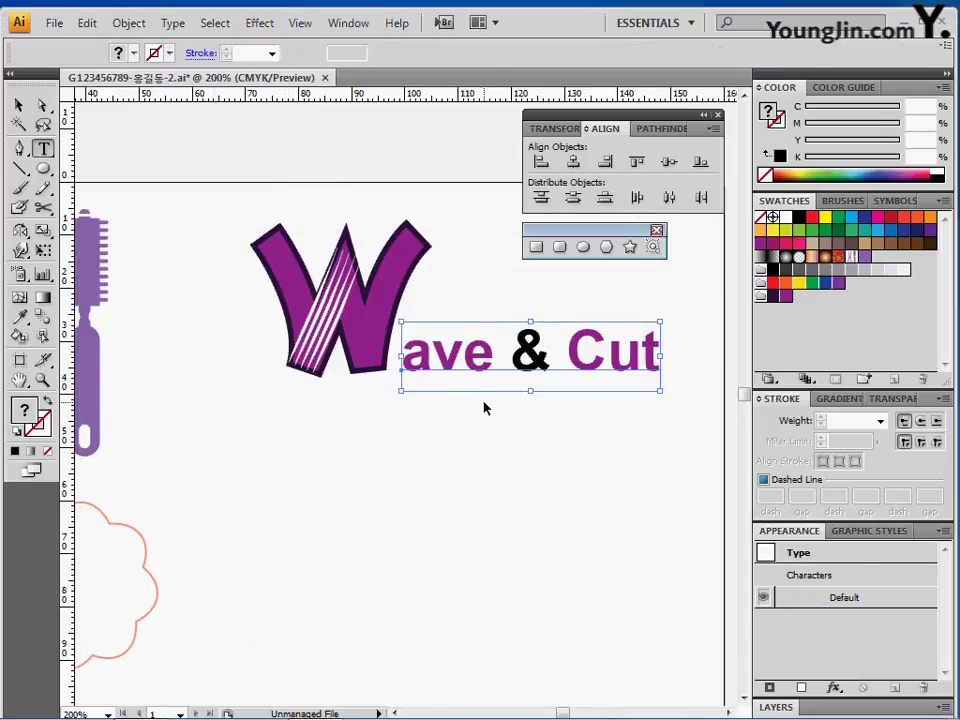
key("ctrl+g")
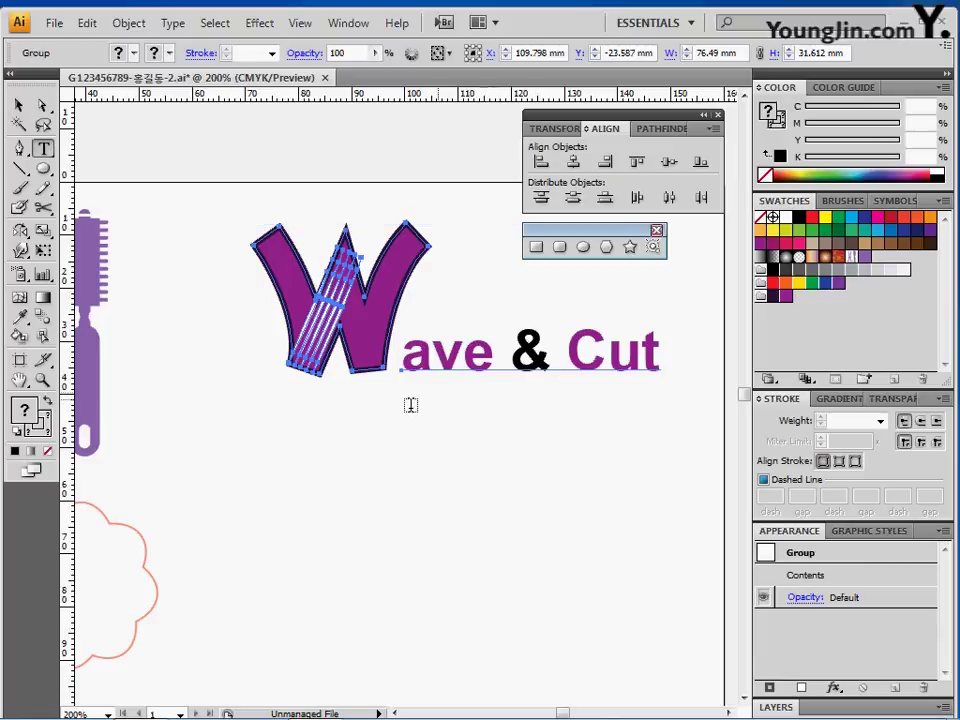
mouse_move(329, 507)
left_mouse_down()
mouse_move(474, 411)
mouse_move(481, 418)
mouse_move(476, 399)
mouse_move(463, 459)
mouse_move(463, 431)
mouse_move(523, 425)
mouse_move(517, 433)
left_mouse_up()
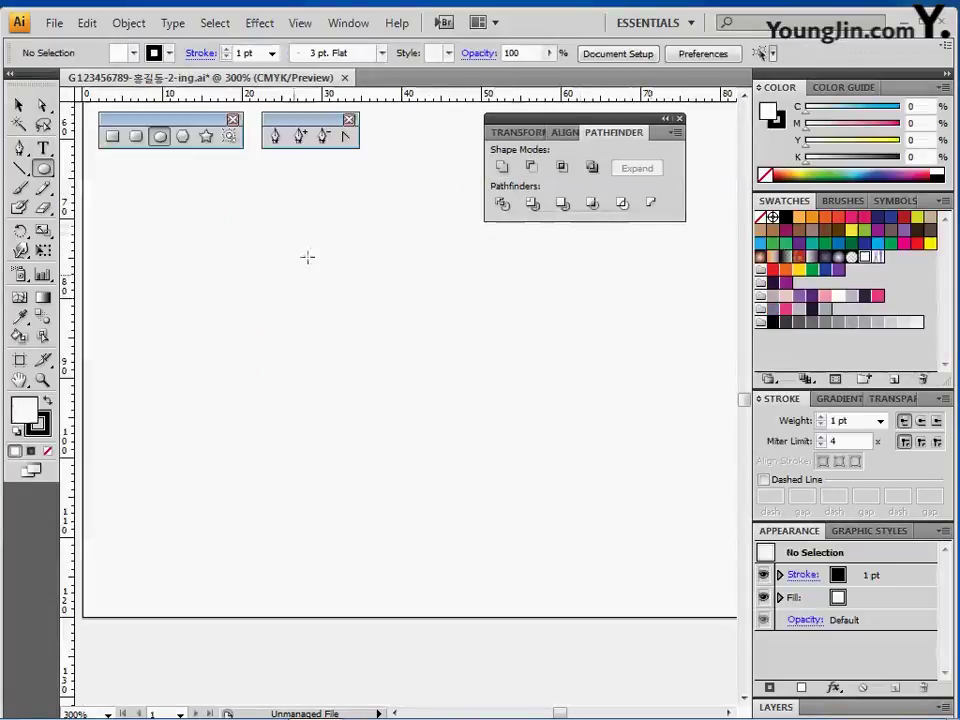
- Draw an ellipse 27 mm wide and 30 mm high on the empty artboard and add anchor points to its path
left_click(268, 249)
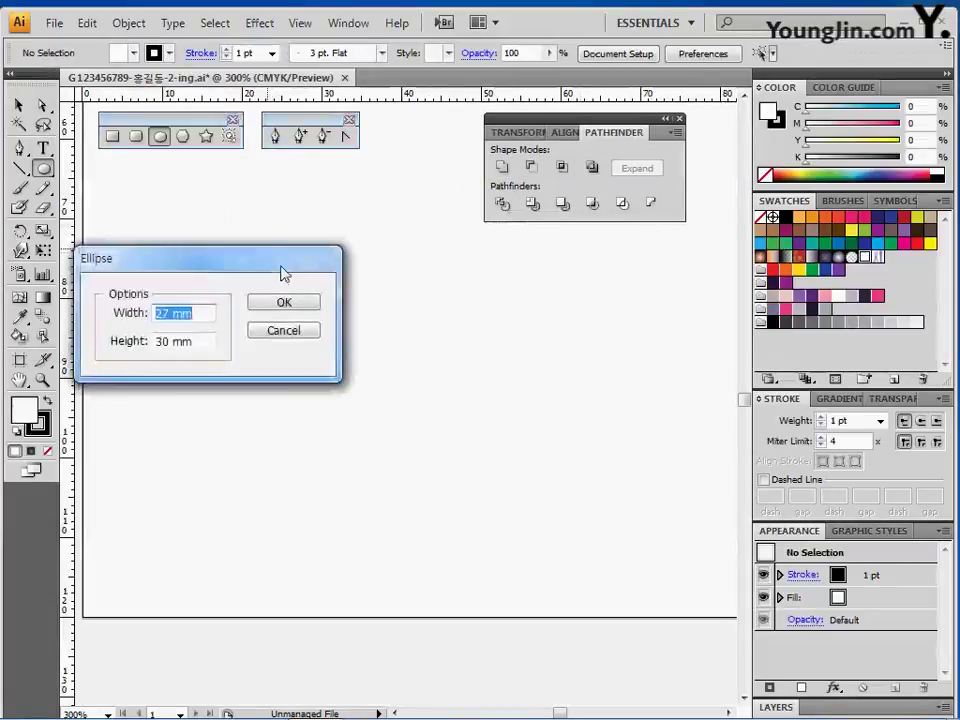
left_click_drag(281, 270, 357, 248)
left_click(266, 323)
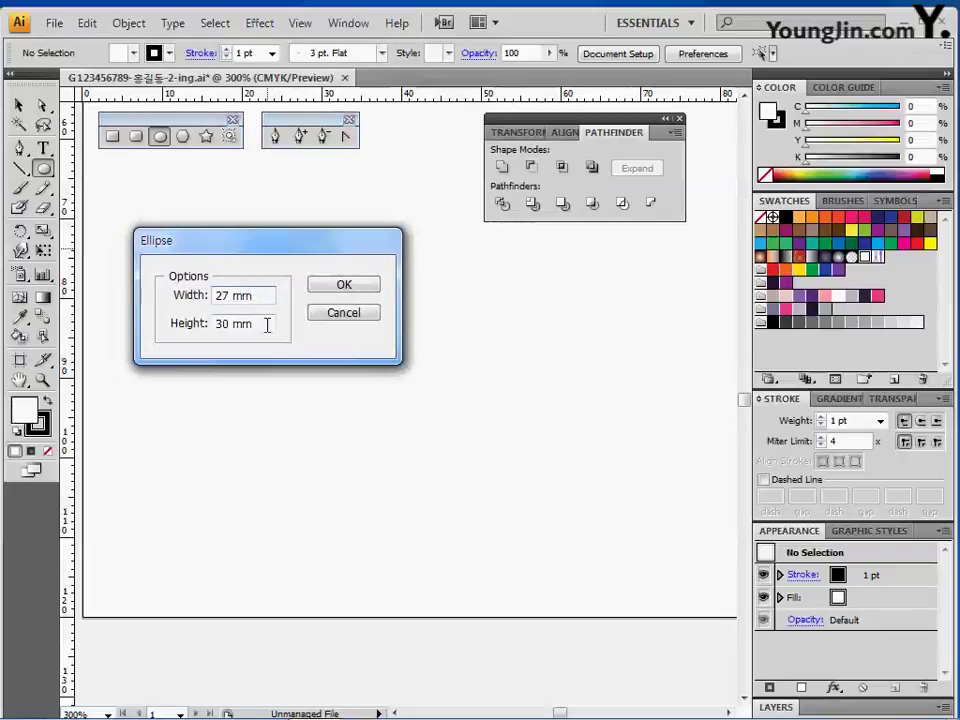
left_click(337, 289)
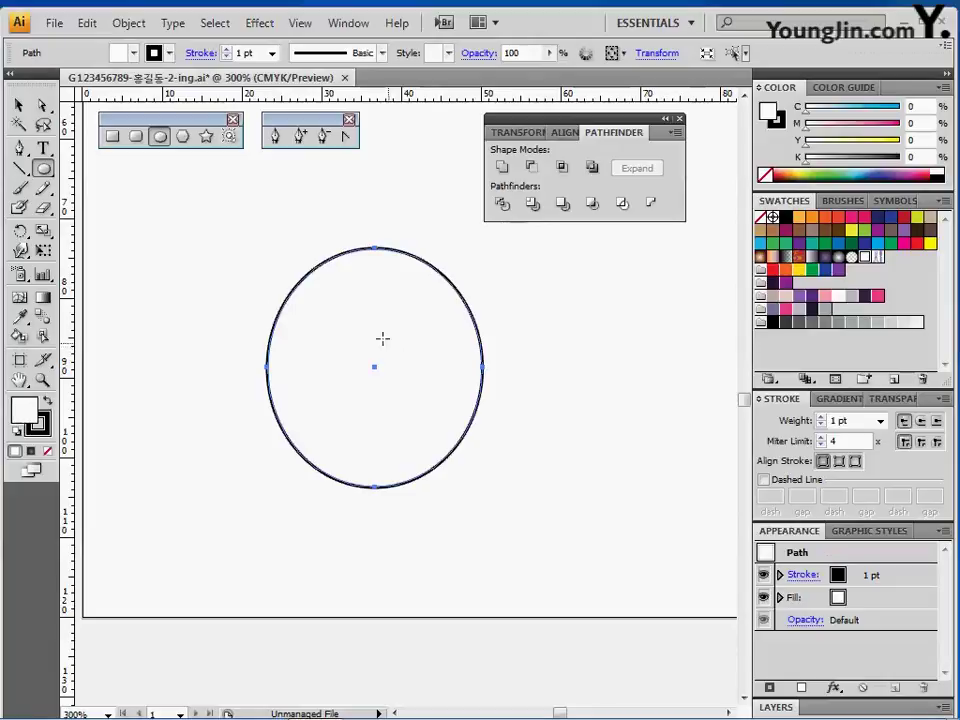
left_click(128, 23)
mouse_move(176, 388)
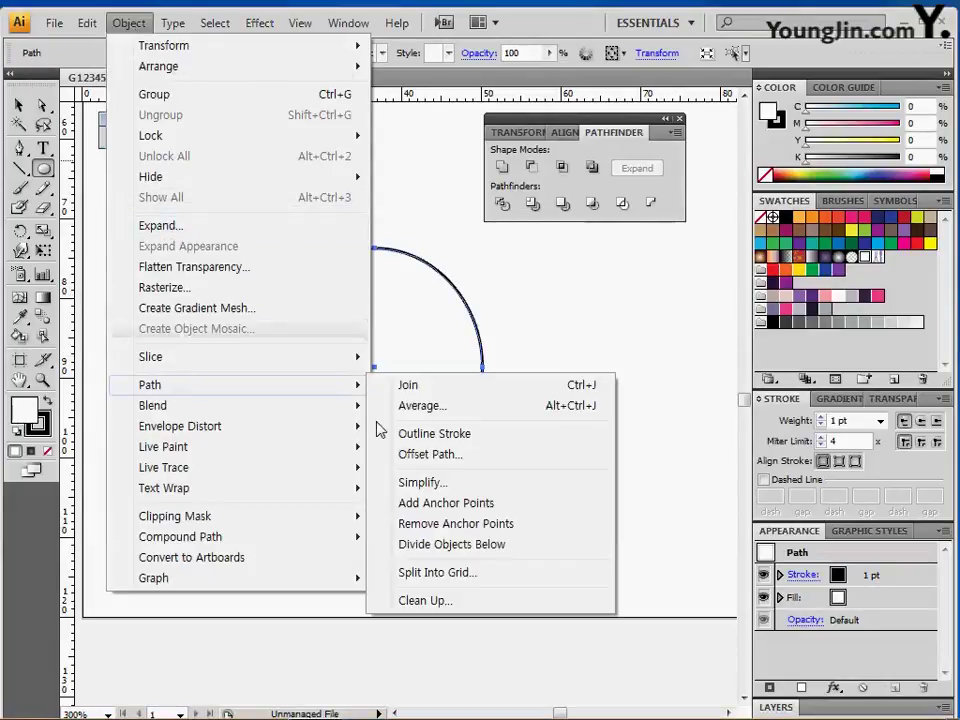
left_click(426, 504)
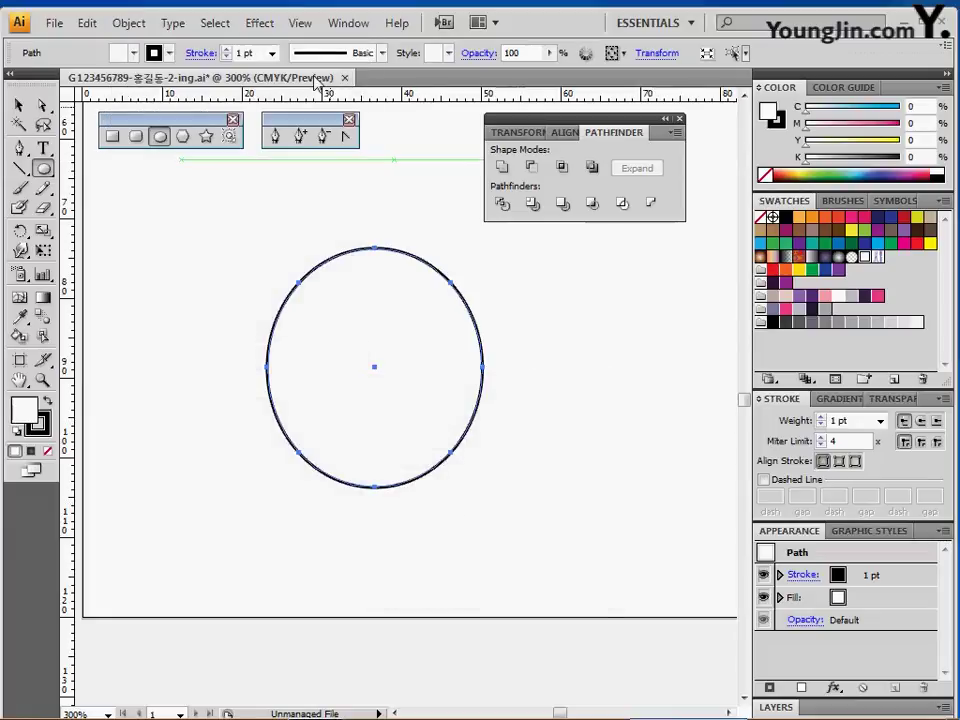
- Convert the ellipse's bottom anchor to a corner point and nudge it right and down to X 37.666 mm, Y -105.318 mm
left_click(349, 140)
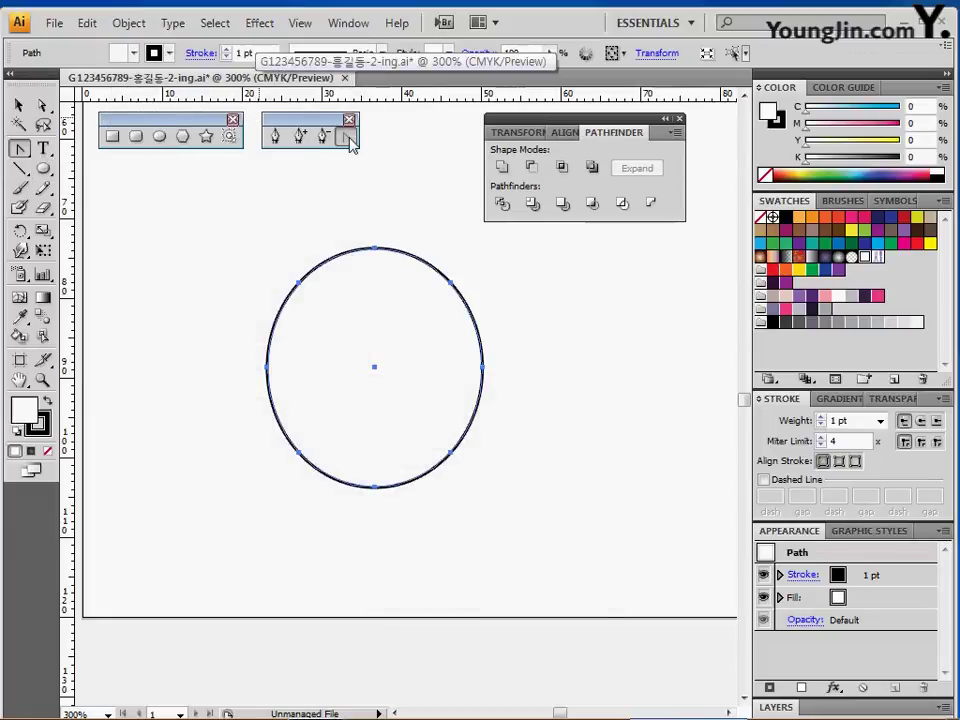
left_click(375, 489)
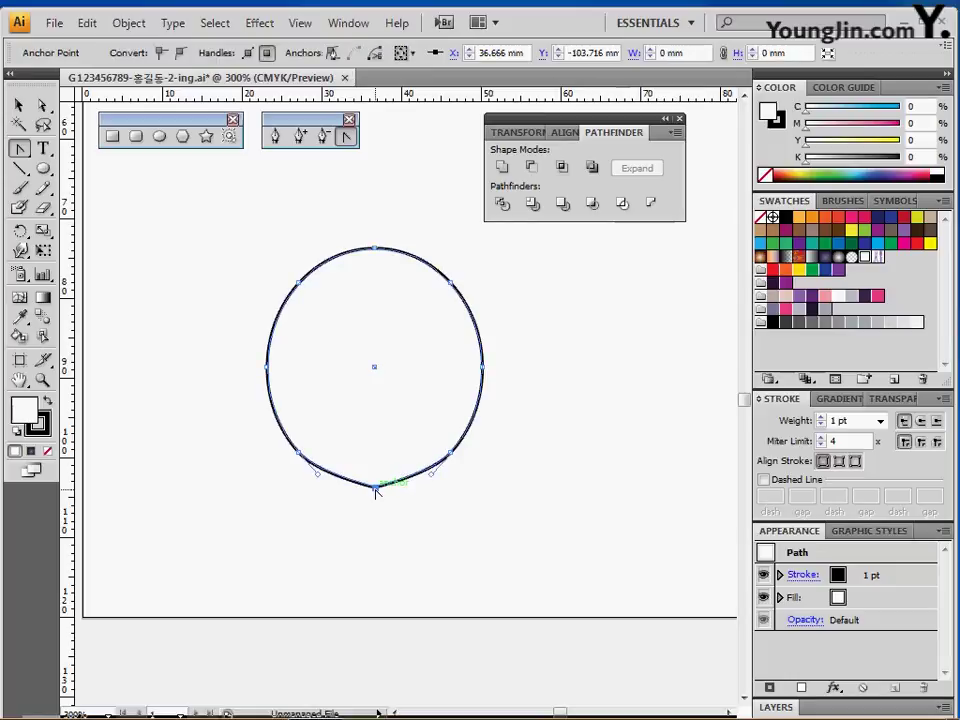
key("Down")
key("Down")
key("Down")
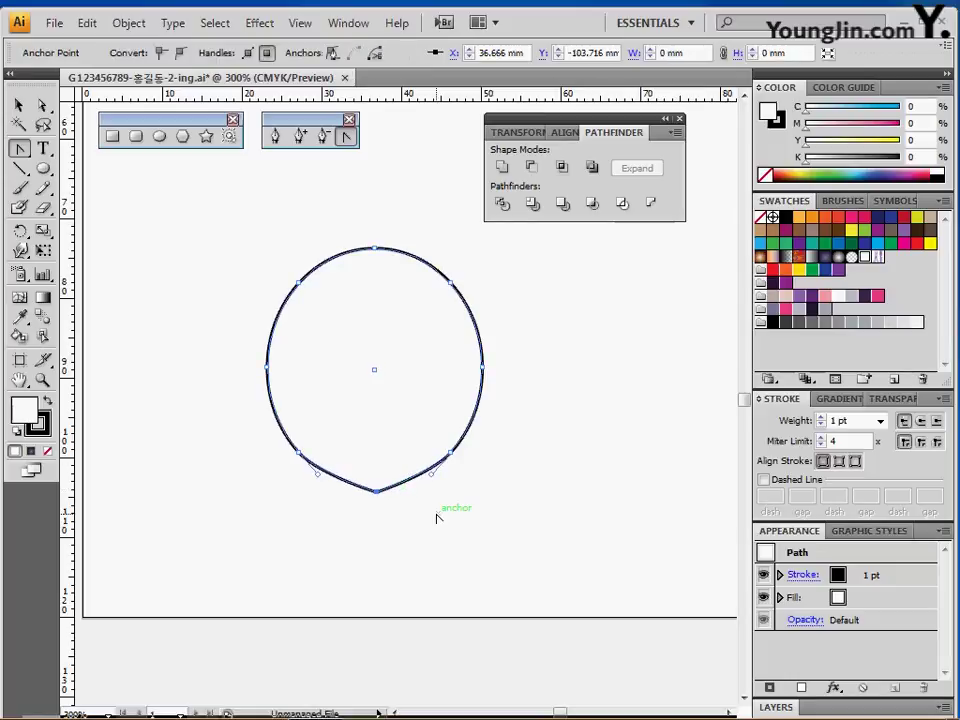
key("Right")
key("Right")
key("Right")
key("Down")
key("Down")
key("Right")
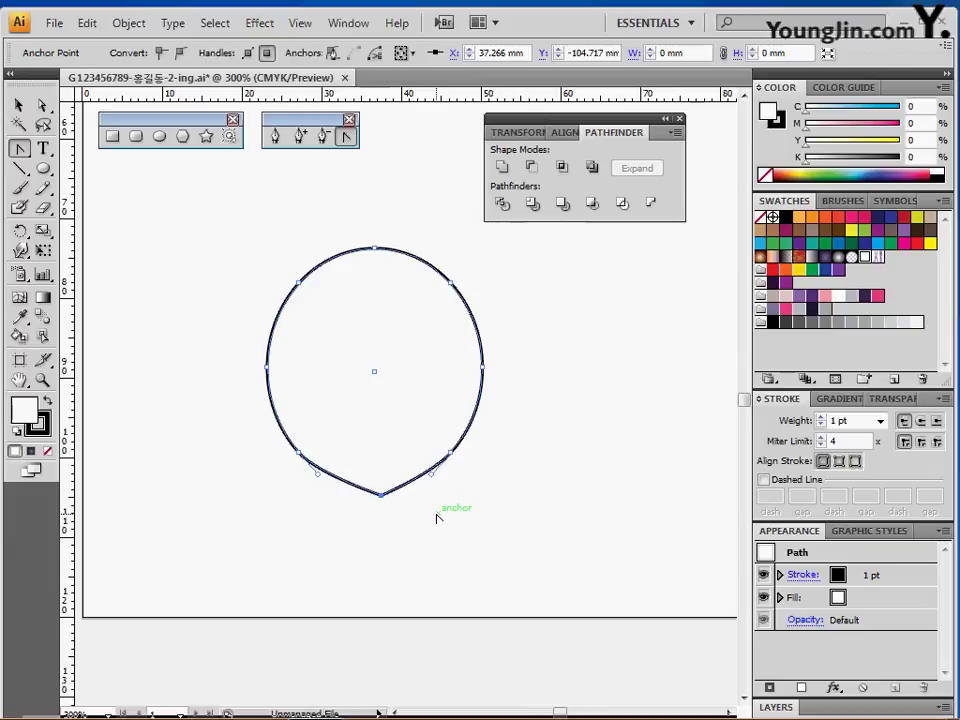
key("Right")
key("Down")
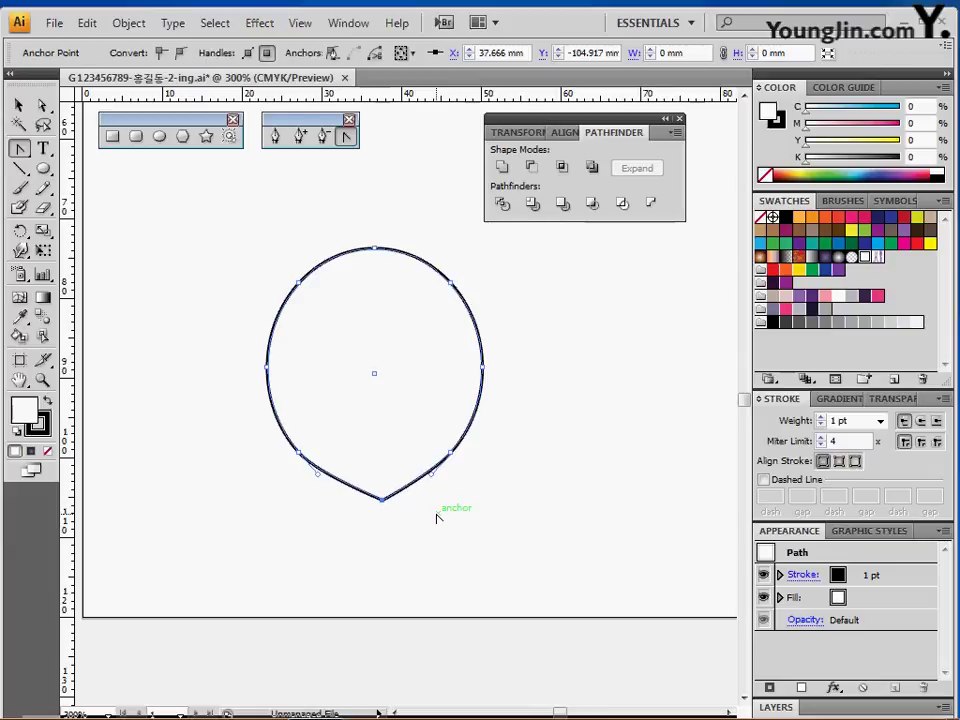
key("Down")
key("Down")
- Offset the pointed ellipse's path by -1 mm with miter joins and a miter limit of 4, previewing the result
left_click(130, 24)
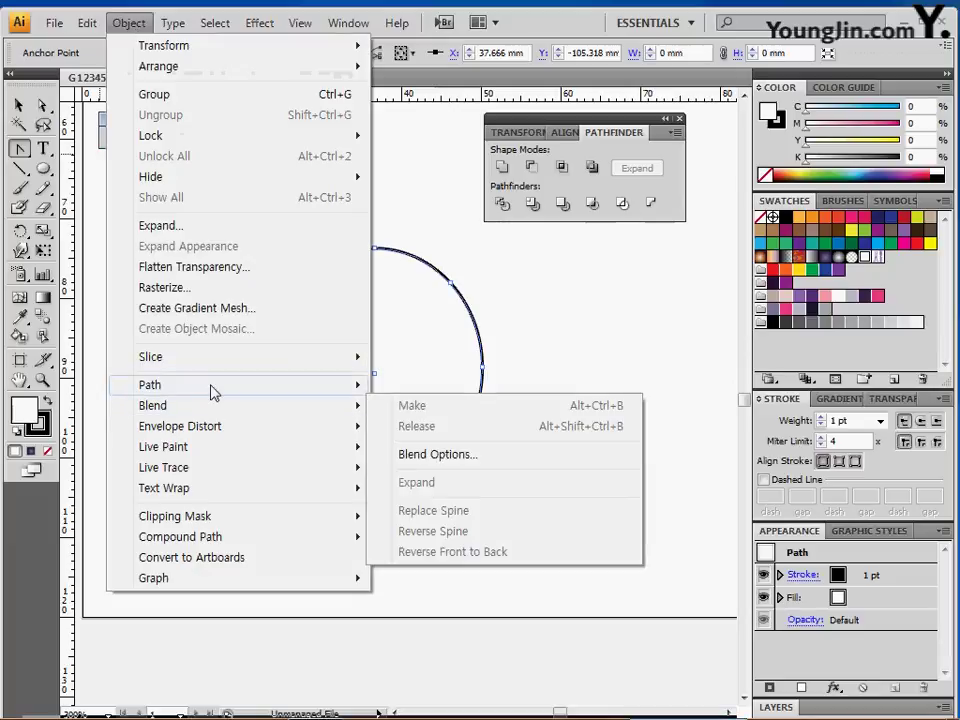
mouse_move(211, 386)
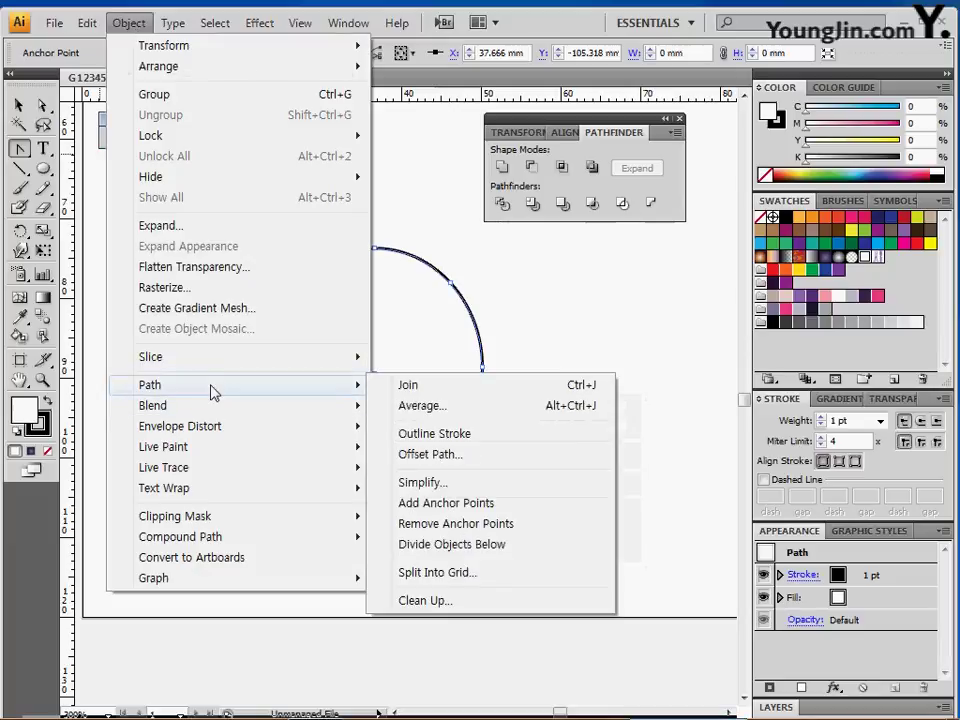
left_click(456, 462)
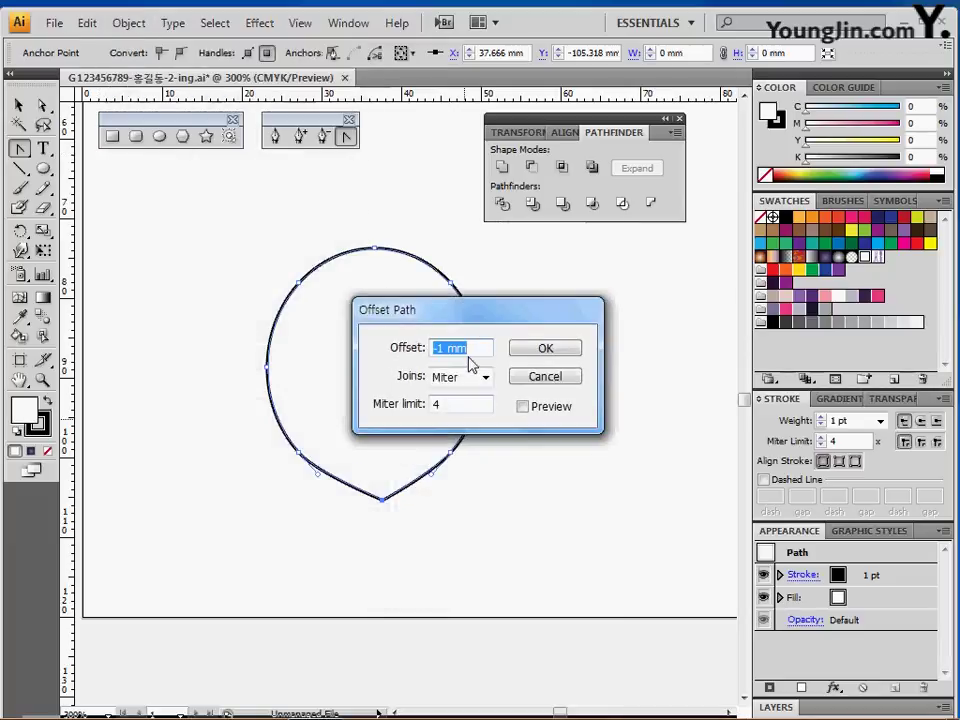
left_click_drag(474, 321, 596, 254)
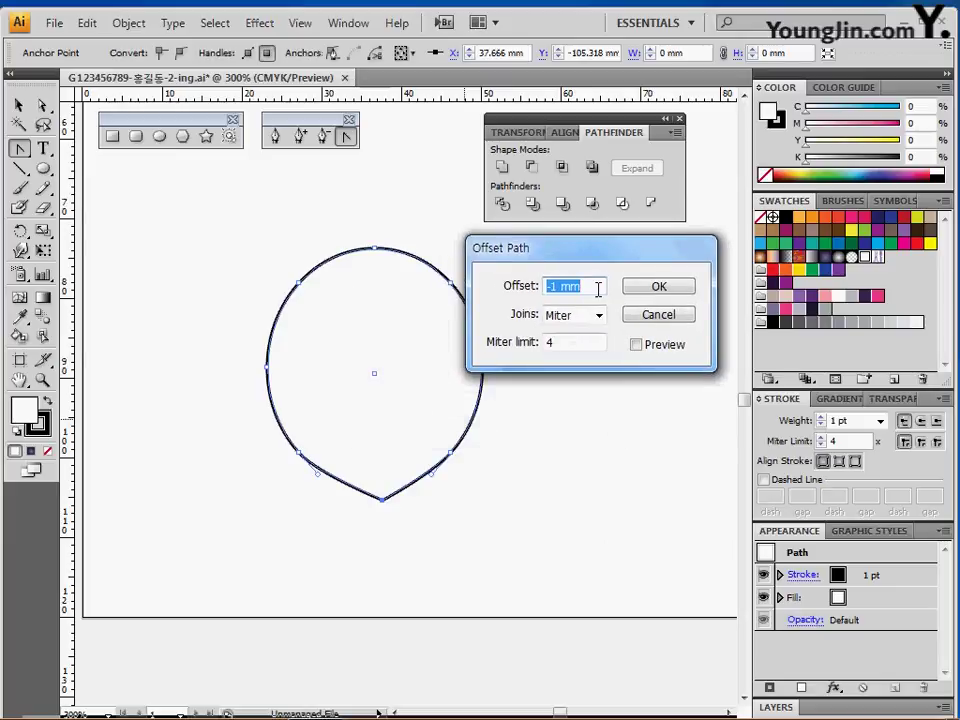
left_click(649, 345)
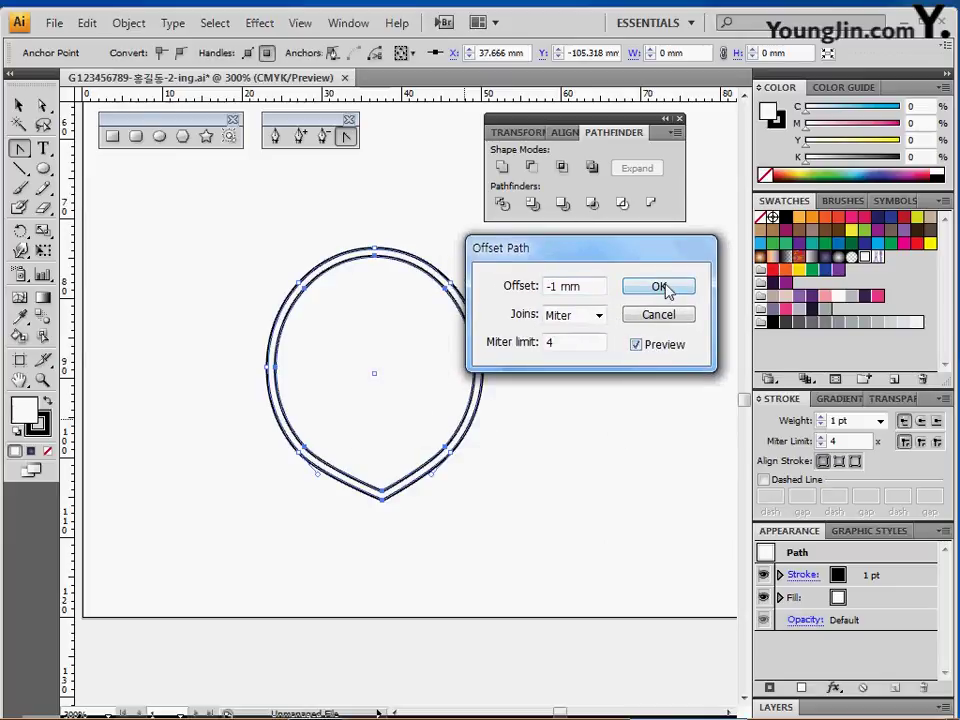
left_click(664, 288)
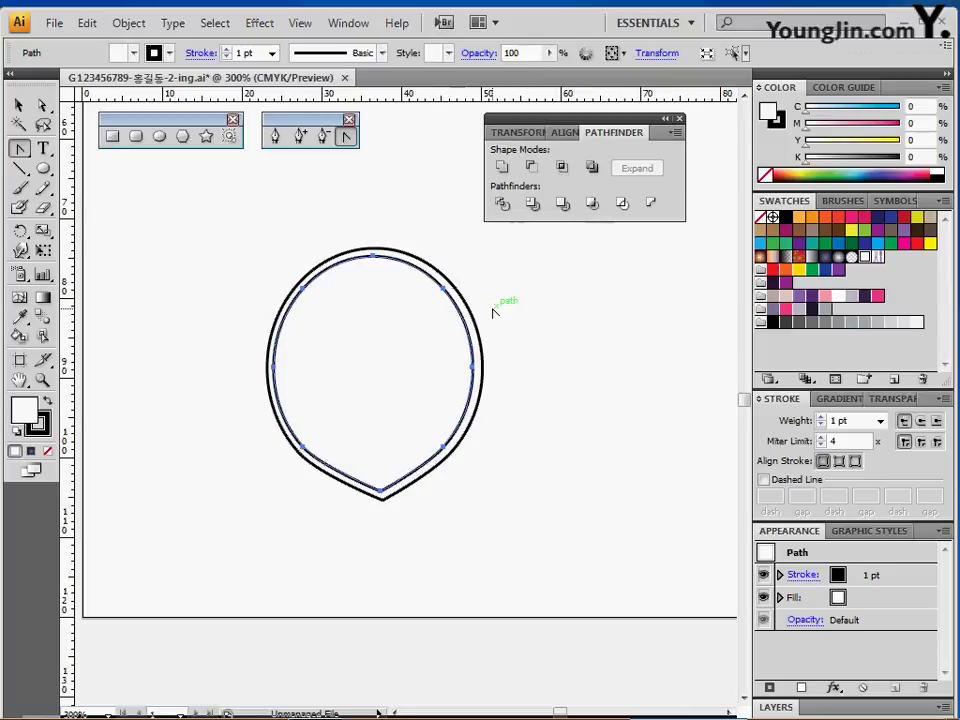
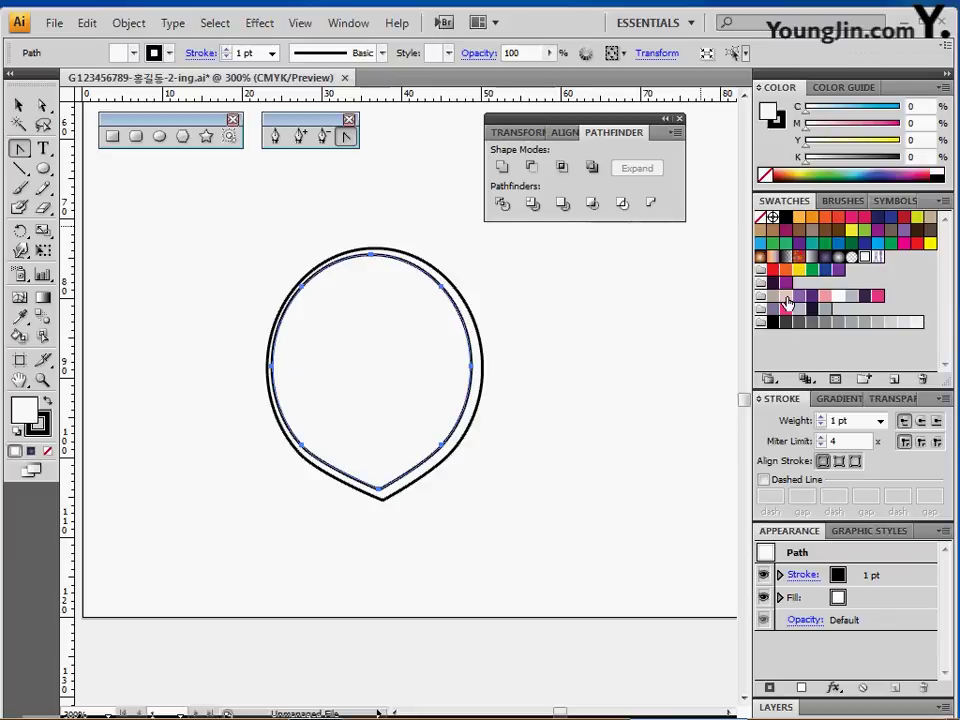
- Fill the inner face shape with pale pink and the outer with greyish brown C10 M20 Y20 K20, and remove both strokes
left_click(786, 303)
left_click(467, 439)
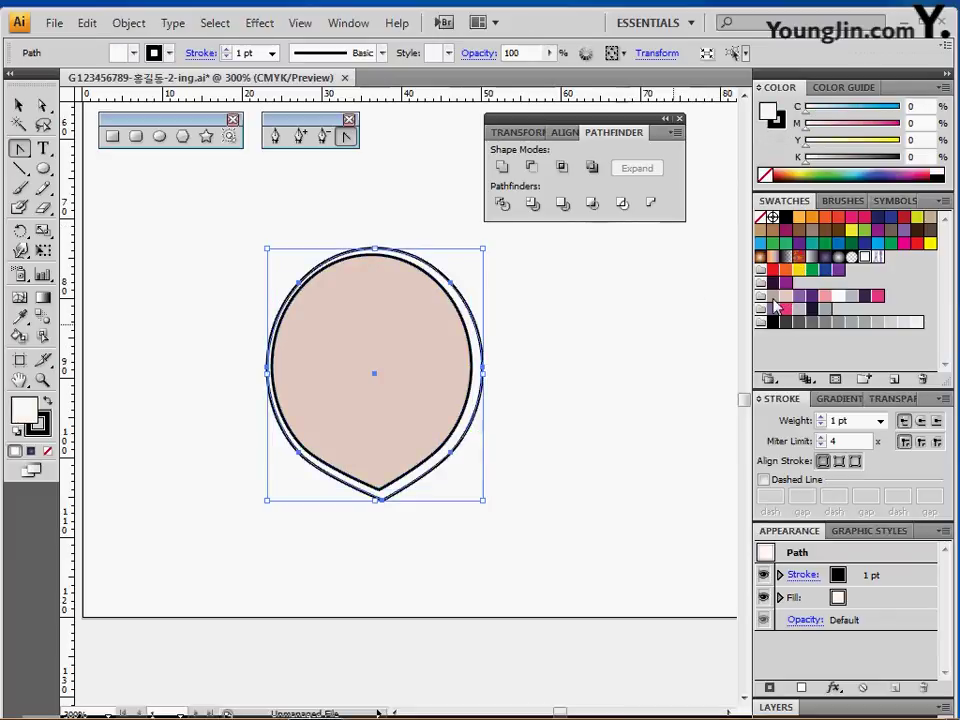
left_click(775, 298)
left_click_drag(549, 304, 462, 368)
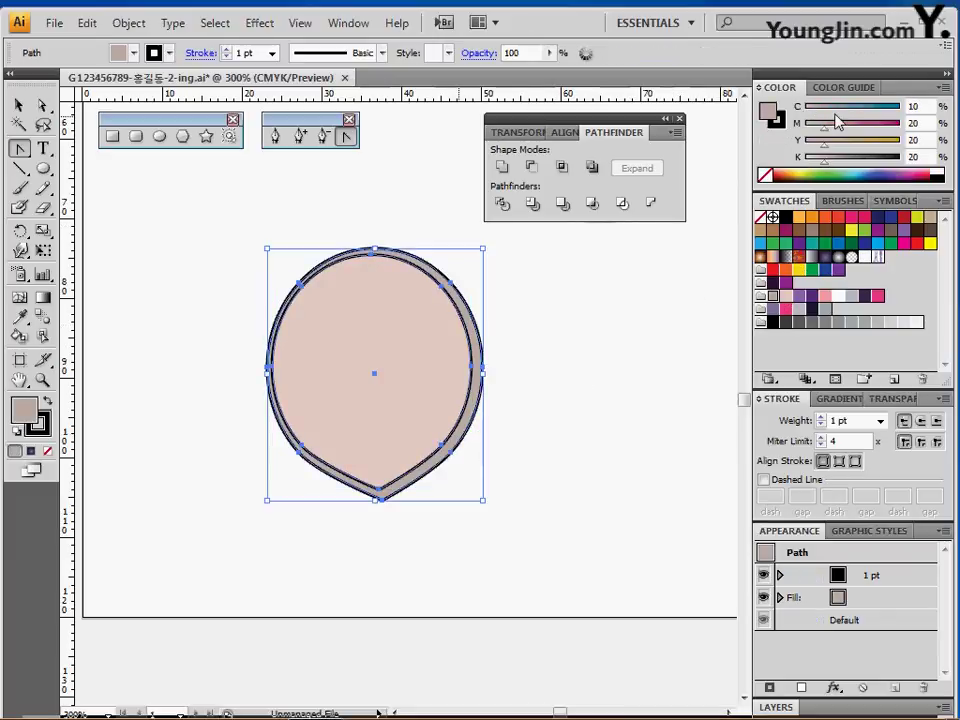
key("slash")
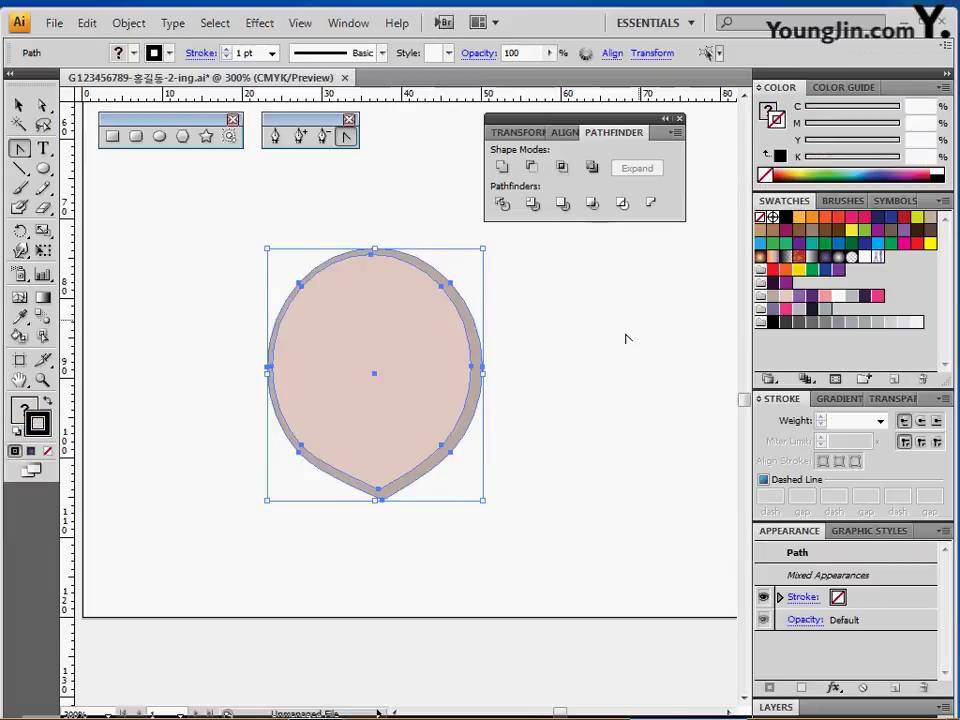
left_click(600, 346)
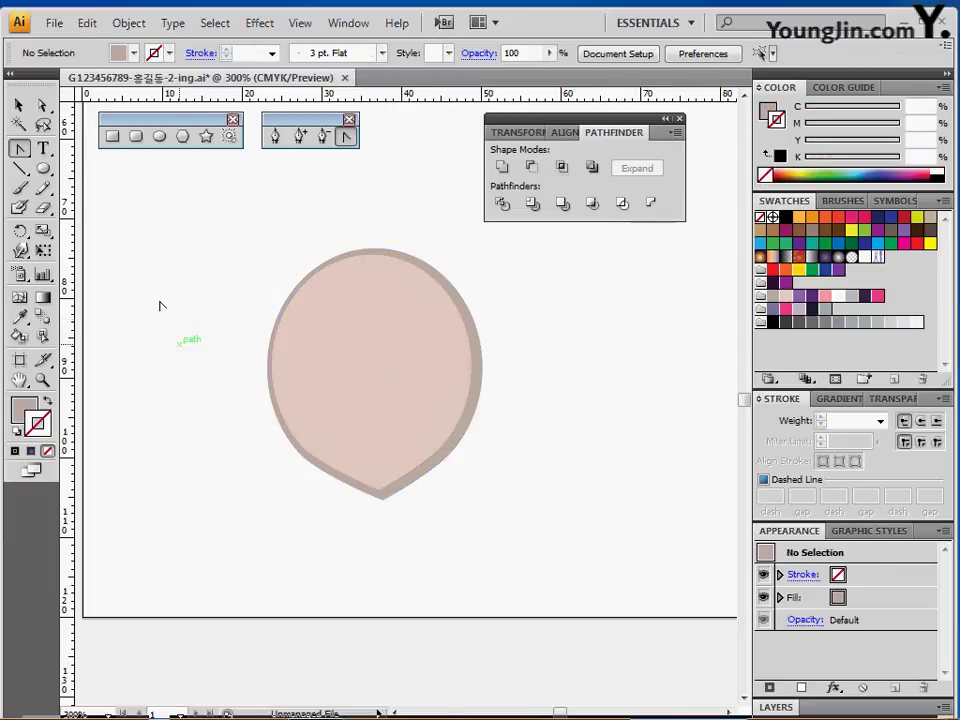
- Form a thin crescent eyelid on the face's left side by subtracting a larger circle from a smaller overlapping one, using default colours
left_click(160, 138)
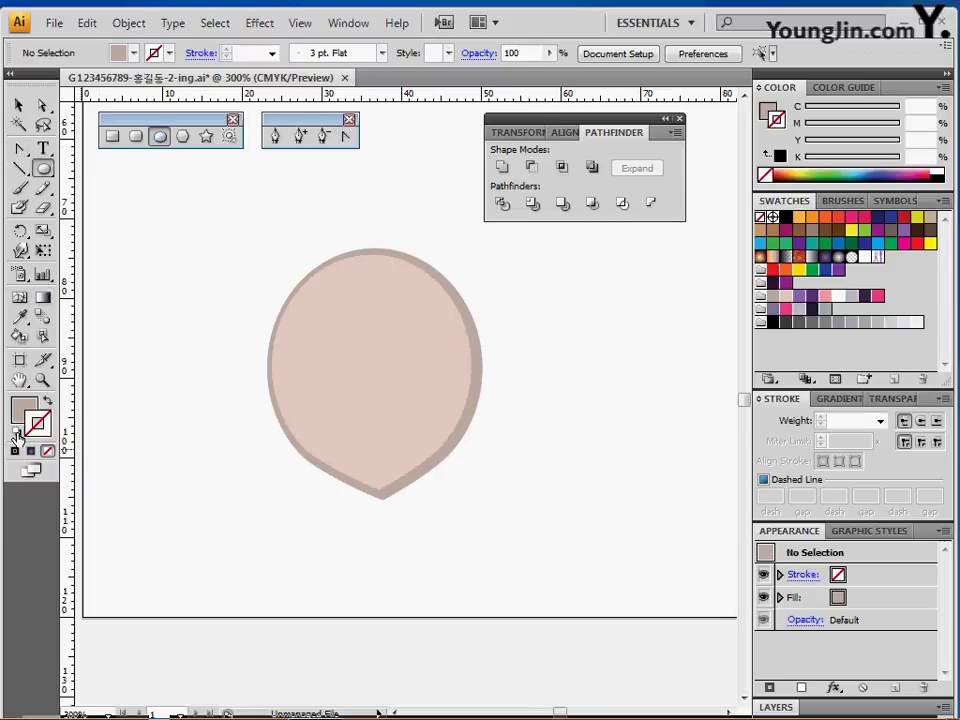
key("d")
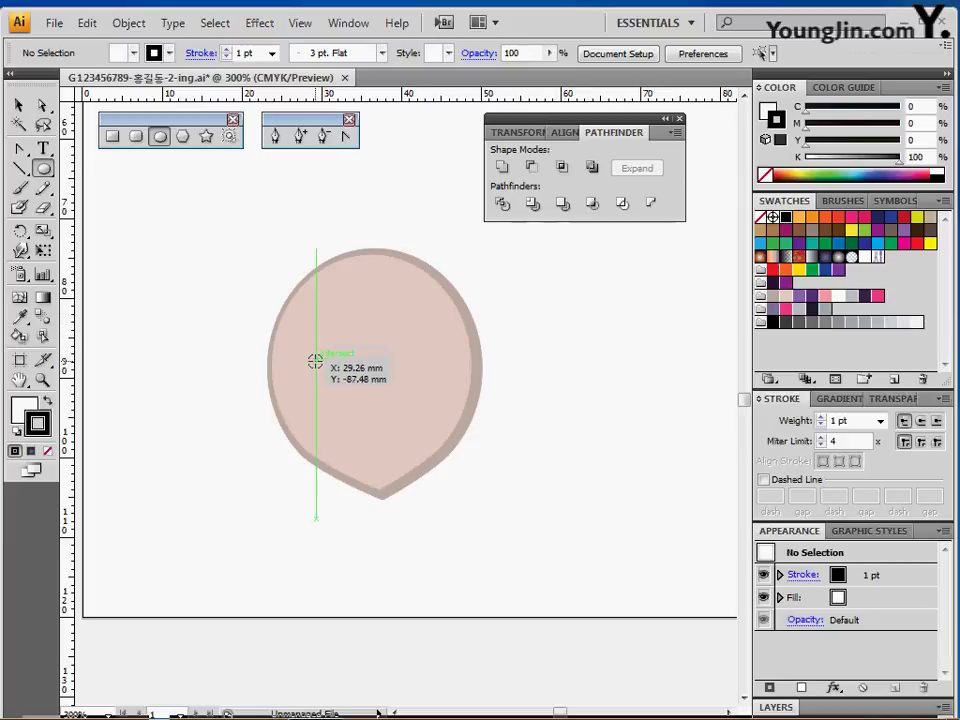
mouse_move(316, 373)
left_mouse_down()
mouse_move(345, 402)
mouse_move(309, 372)
mouse_move(318, 362)
mouse_move(307, 366)
left_mouse_up()
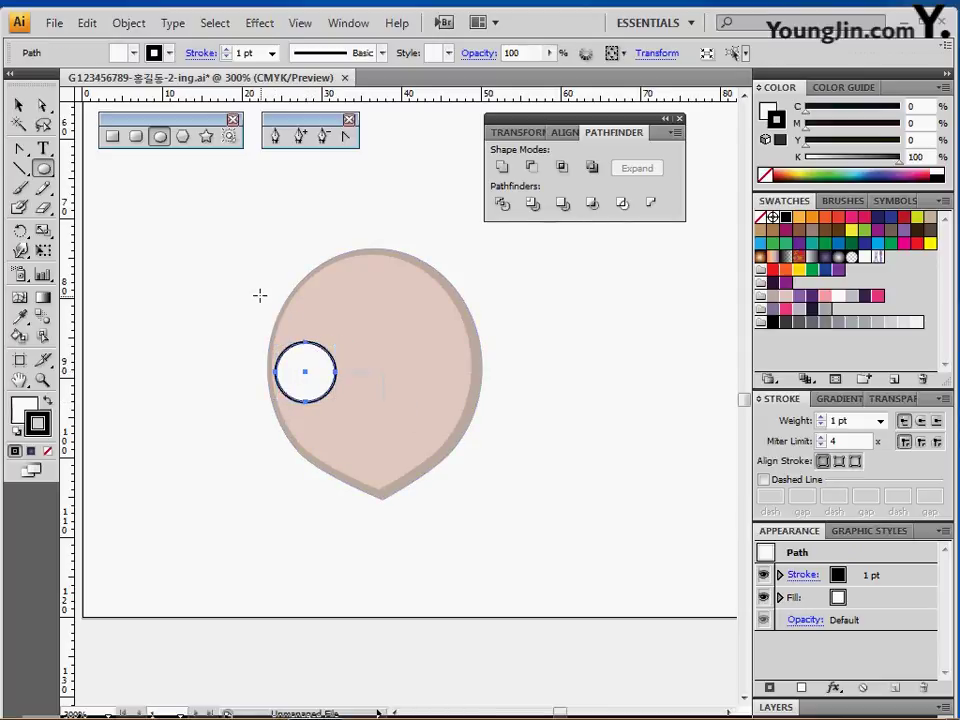
left_click_drag(259, 295, 357, 395)
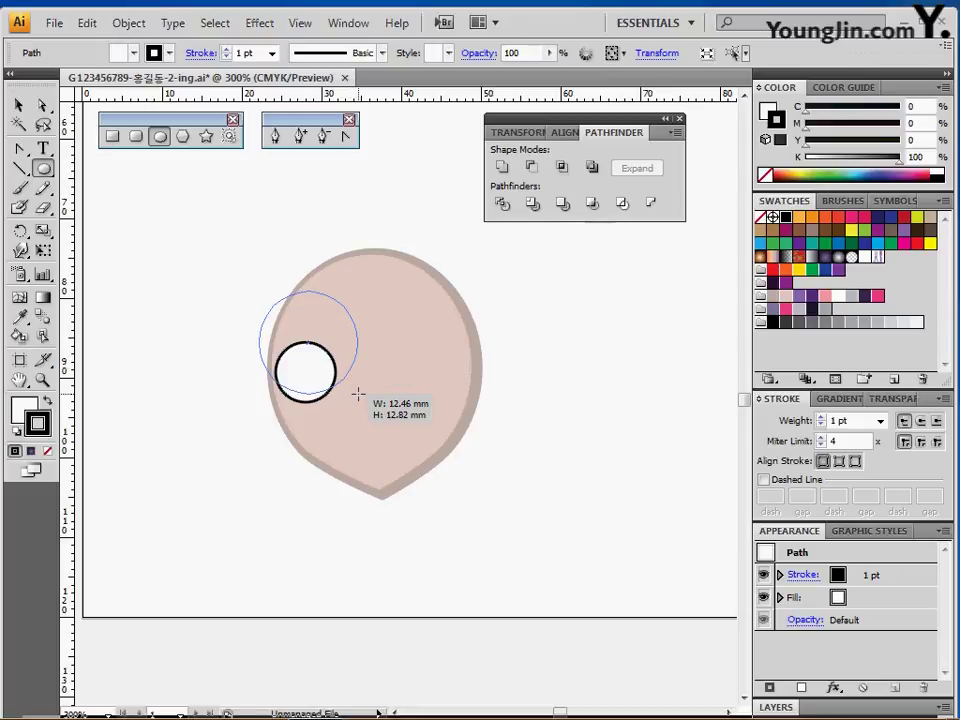
left_click_drag(358, 395, 326, 369)
left_click(312, 401, "ctrl+shift")
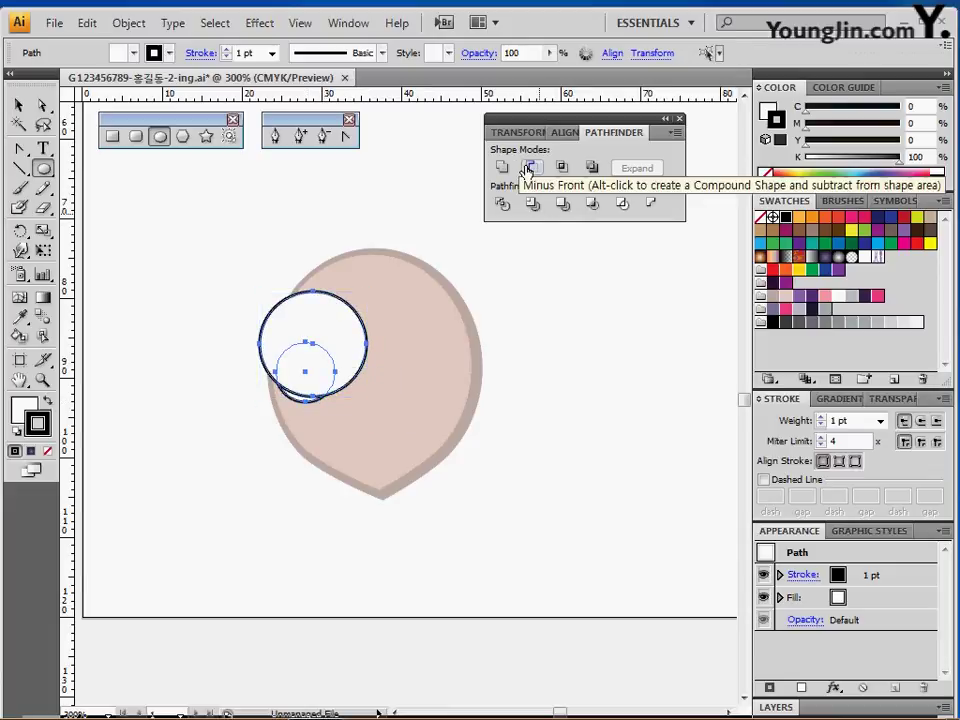
left_click(530, 168)
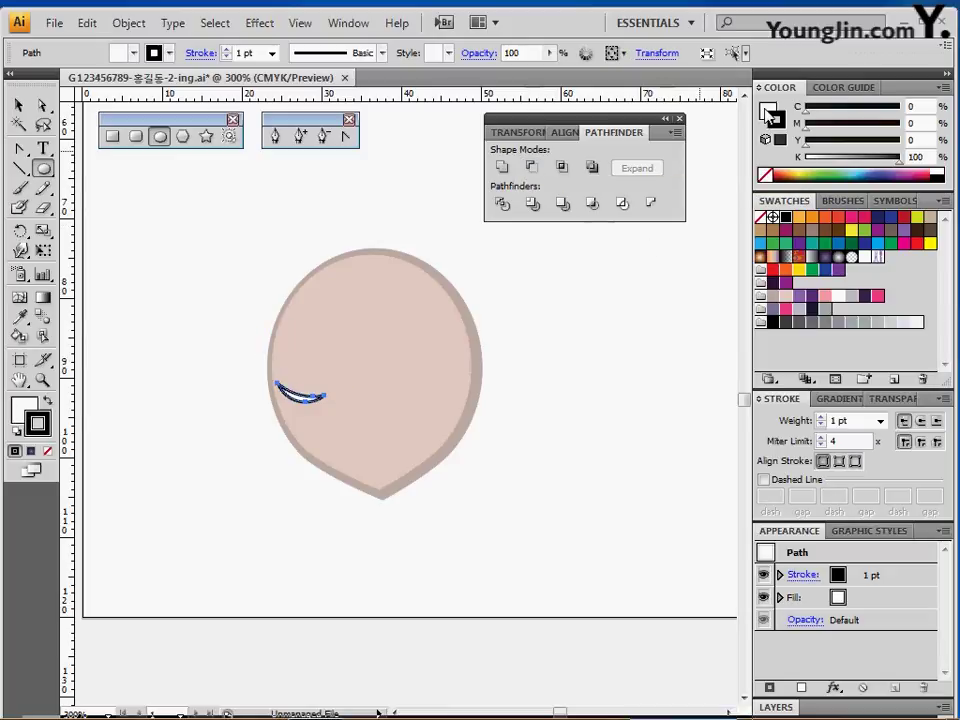
- Fill the crescent eyelid with dark purple C80 M100 Y20 K0 and remove its stroke
left_click(767, 111)
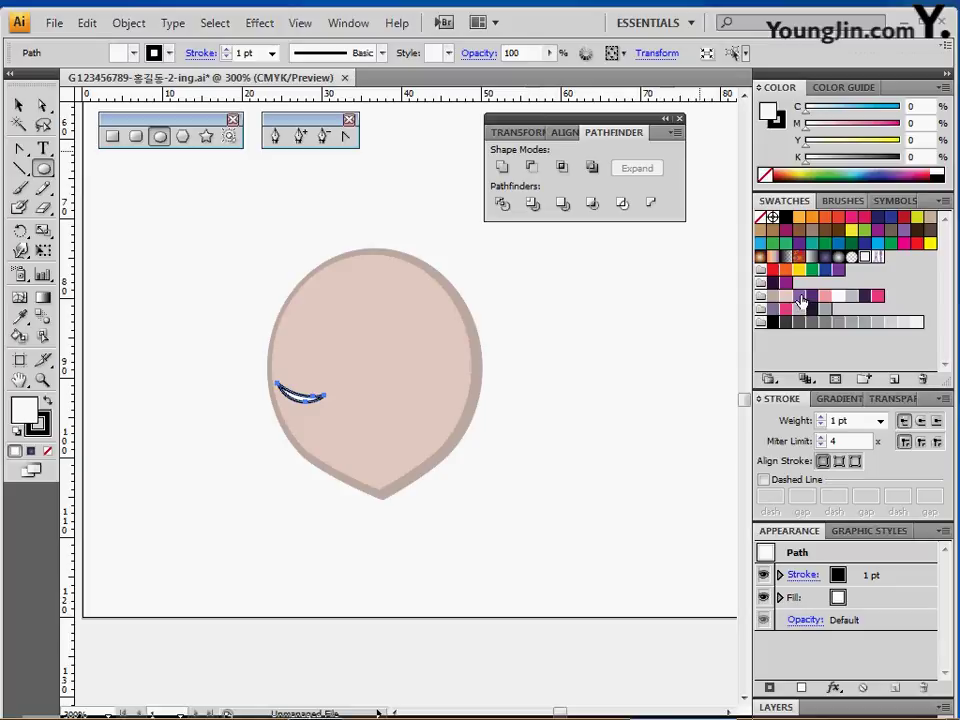
left_click(799, 296)
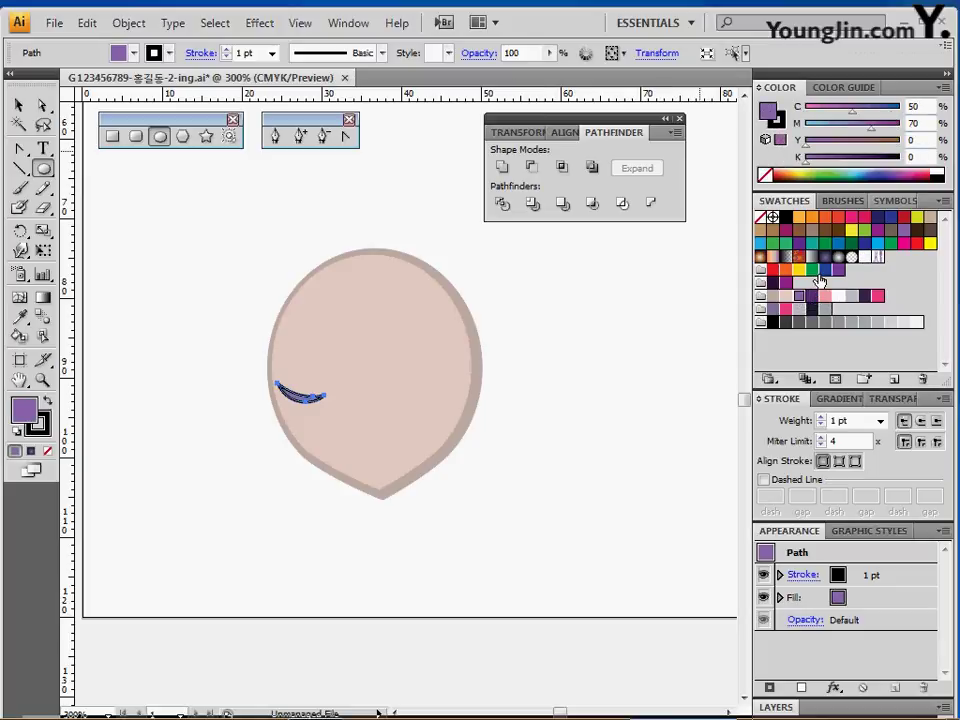
left_click(812, 297)
left_click(926, 106)
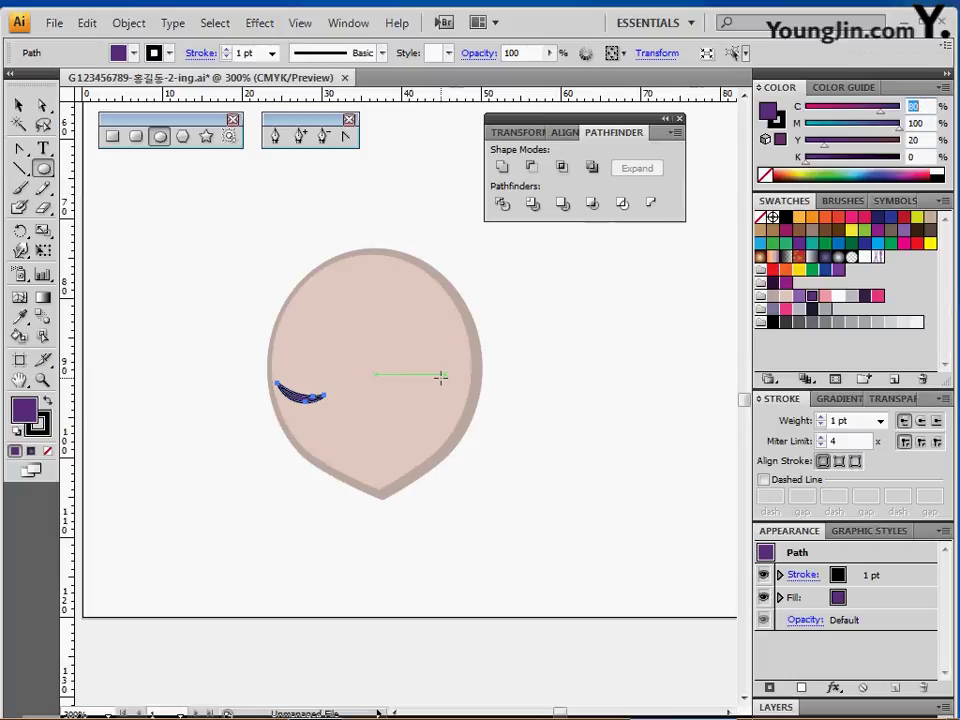
left_click(41, 430)
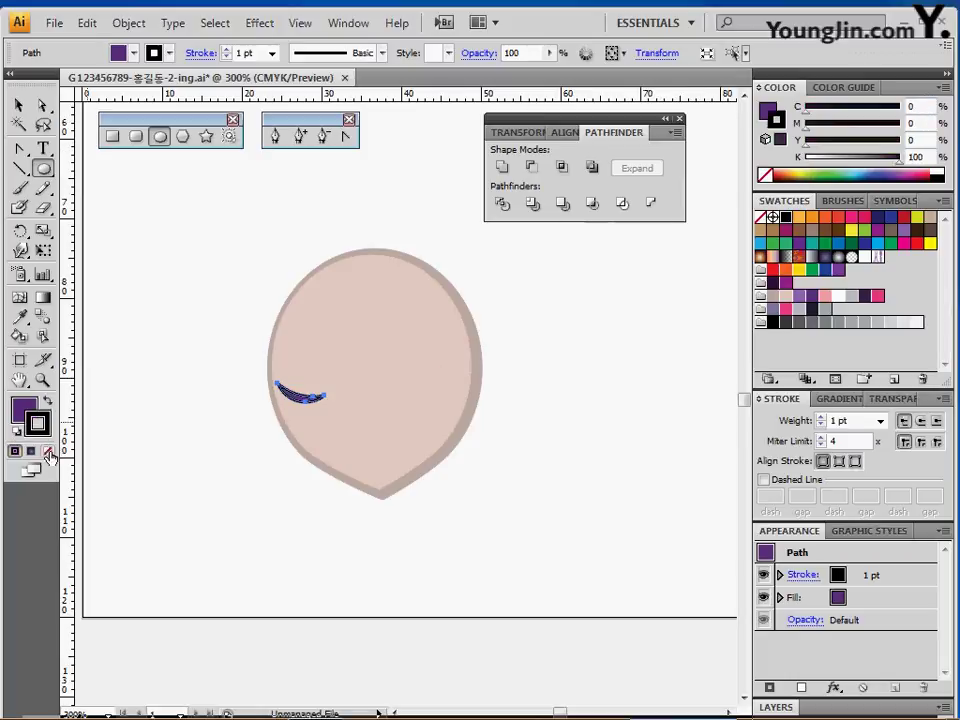
left_click(47, 451)
left_click(181, 249, "ctrl")
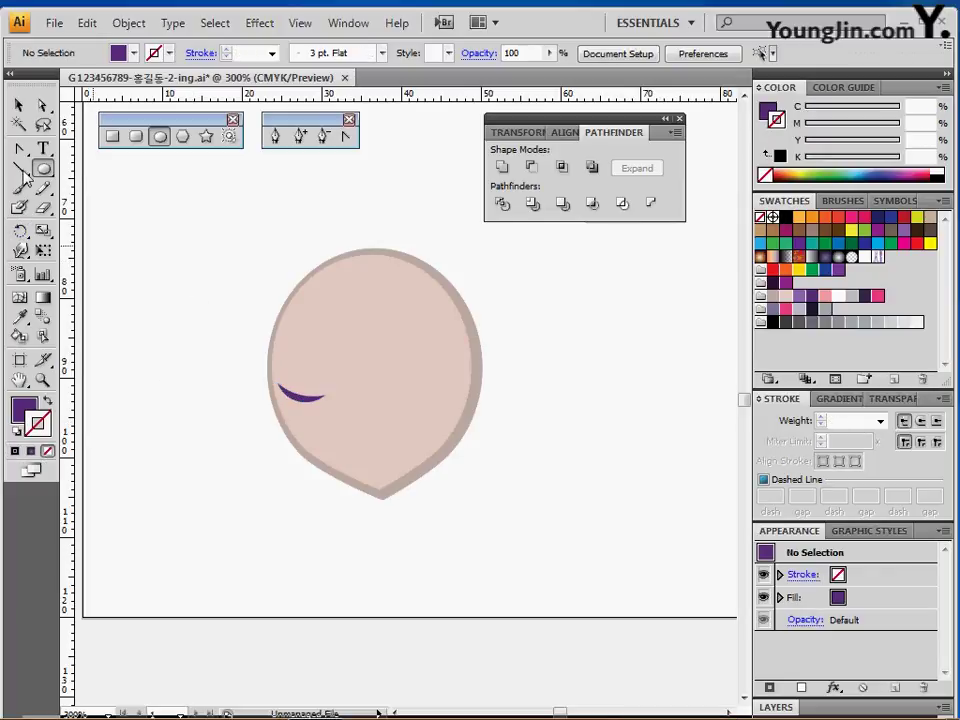
- Move the small purple eyelash from beside the artboard onto the outer end of the eyelid
left_click(276, 136)
left_click(305, 412, "ctrl")
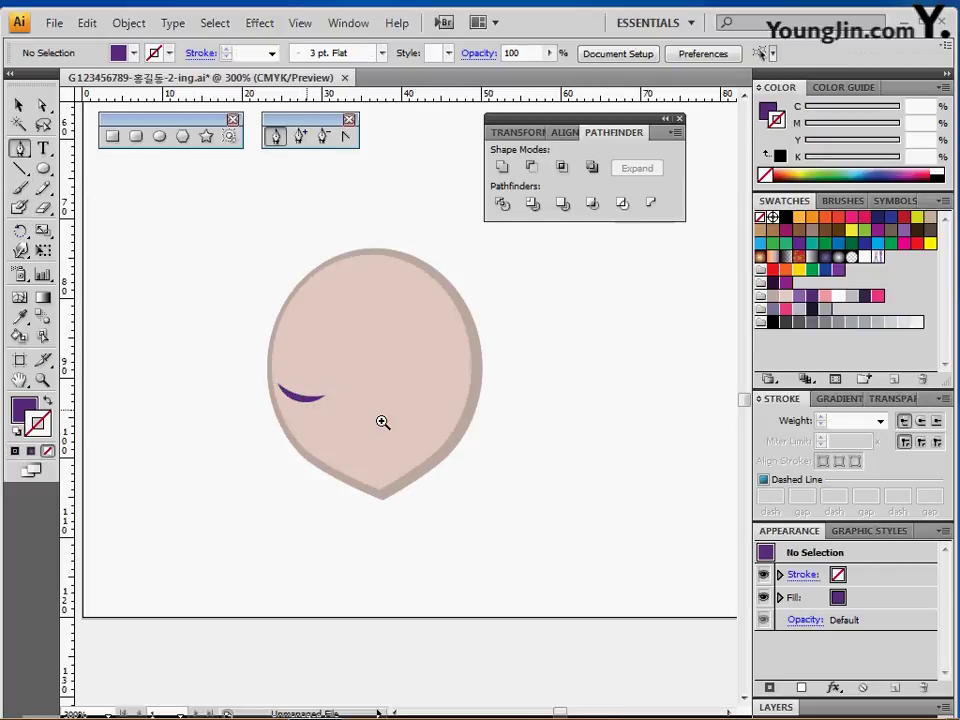
left_click(455, 409, "ctrl")
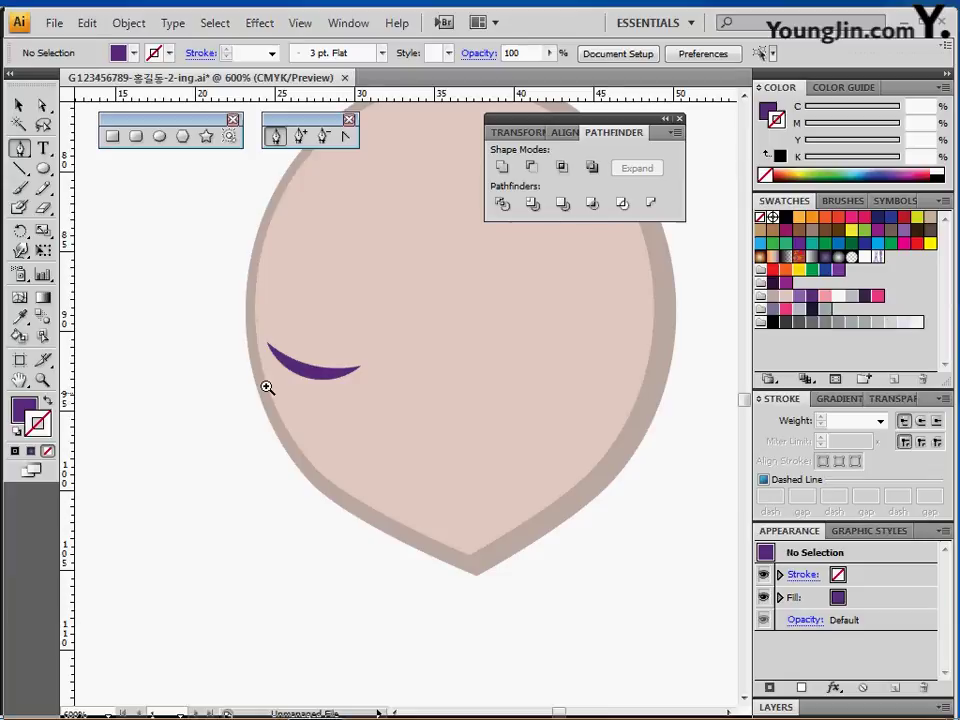
left_click_drag(195, 375, 504, 416)
left_click_drag(87, 296, 210, 284)
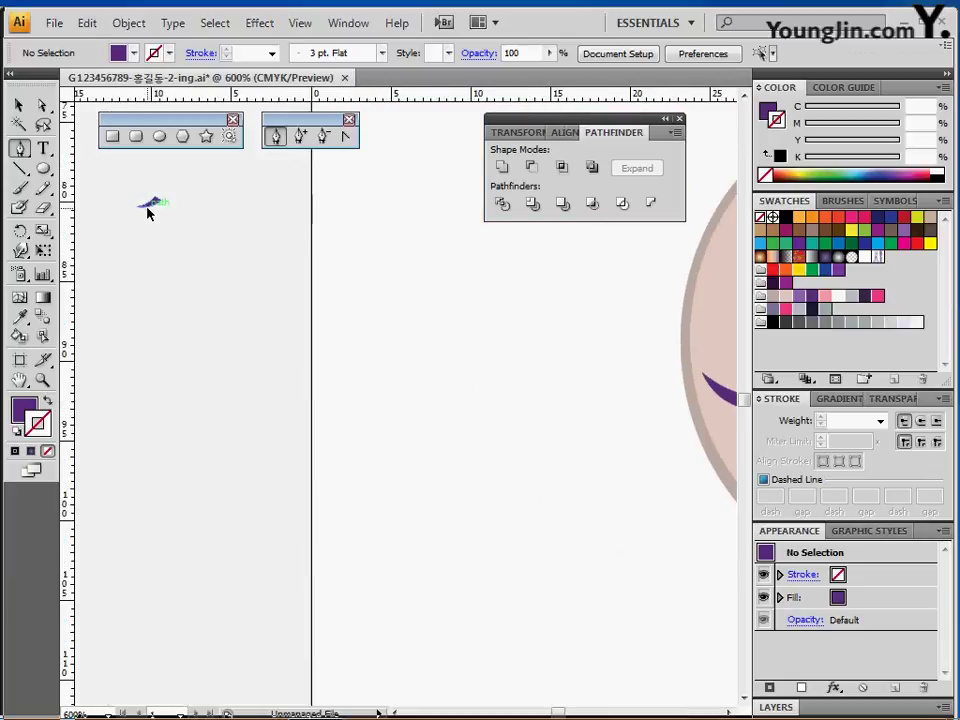
left_click_drag(147, 208, 597, 405)
left_click_drag(597, 405, 271, 313)
- Bring the eyelash in front of the face and place a copy of it slightly below and to its right
right_click(271, 311)
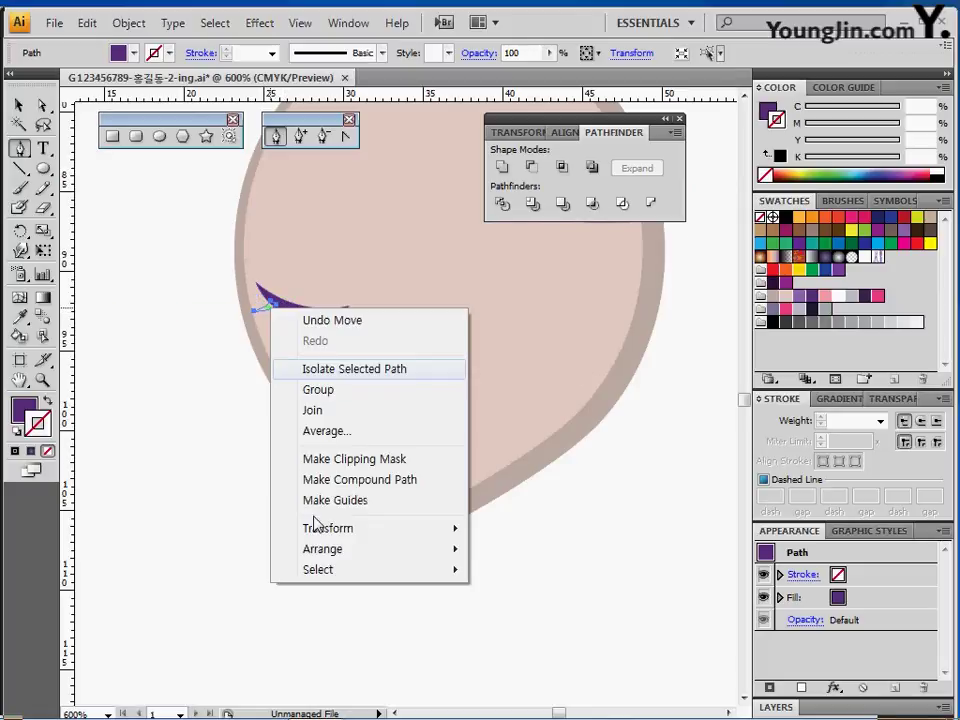
left_click(520, 548)
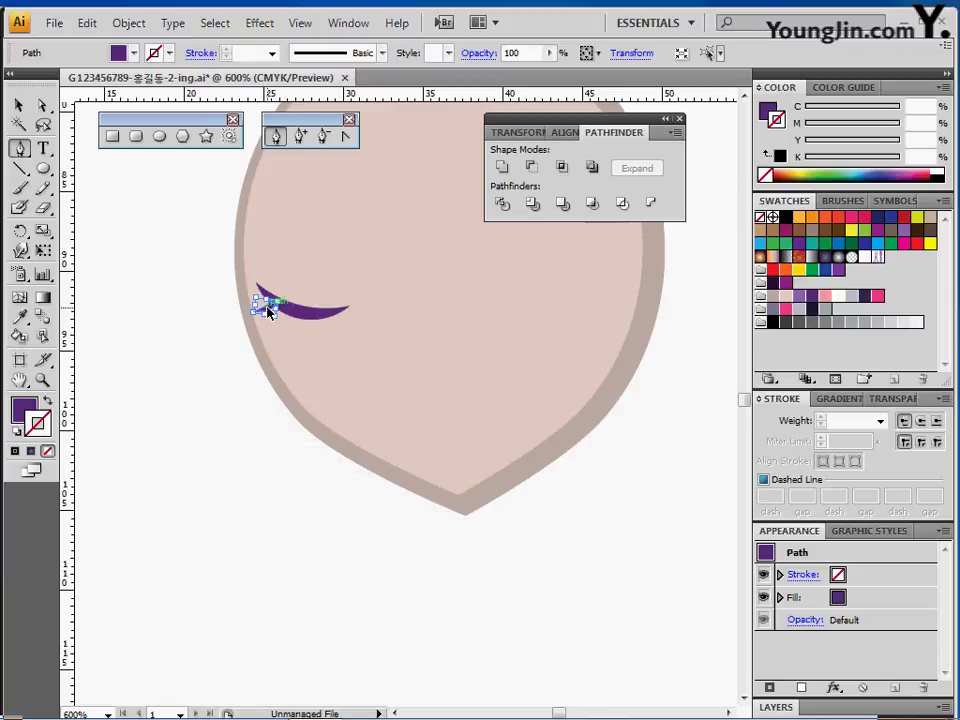
left_click_drag(268, 313, 280, 318)
left_click(212, 356, "ctrl")
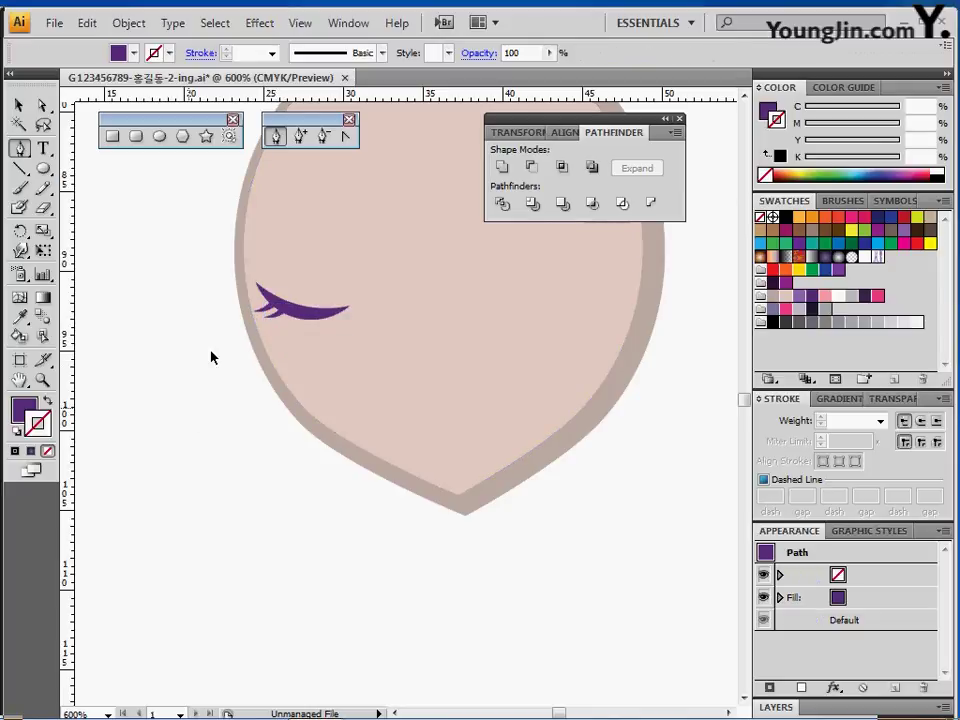
- Complete the small purple lower lash at the outer corner of the left closed eye with the Pen tool
left_click_drag(277, 315, 270, 315)
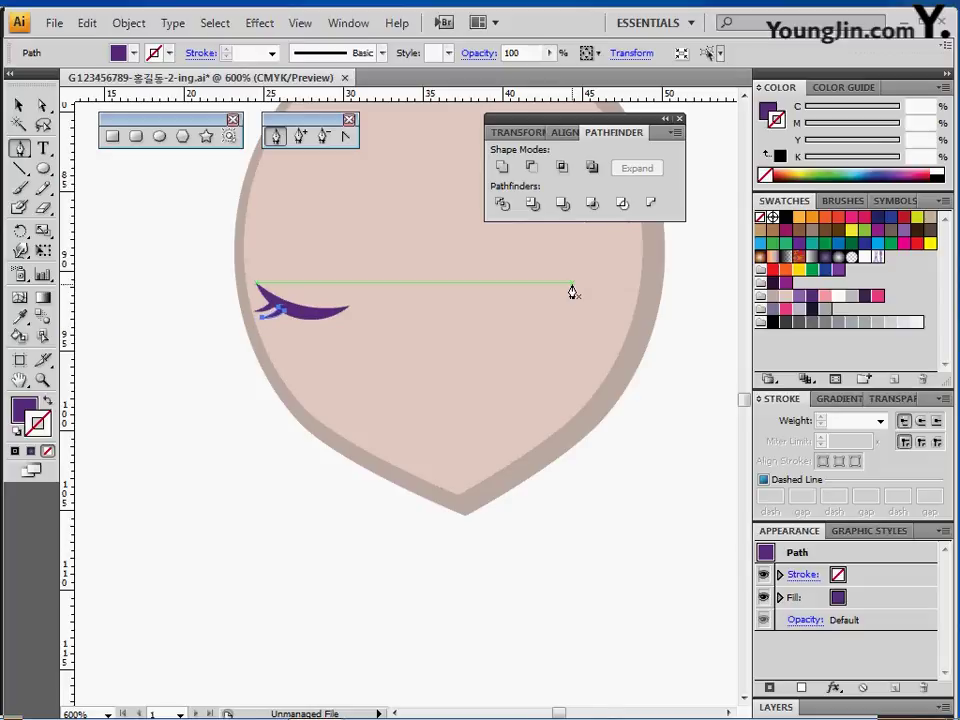
left_click(257, 412, "ctrl")
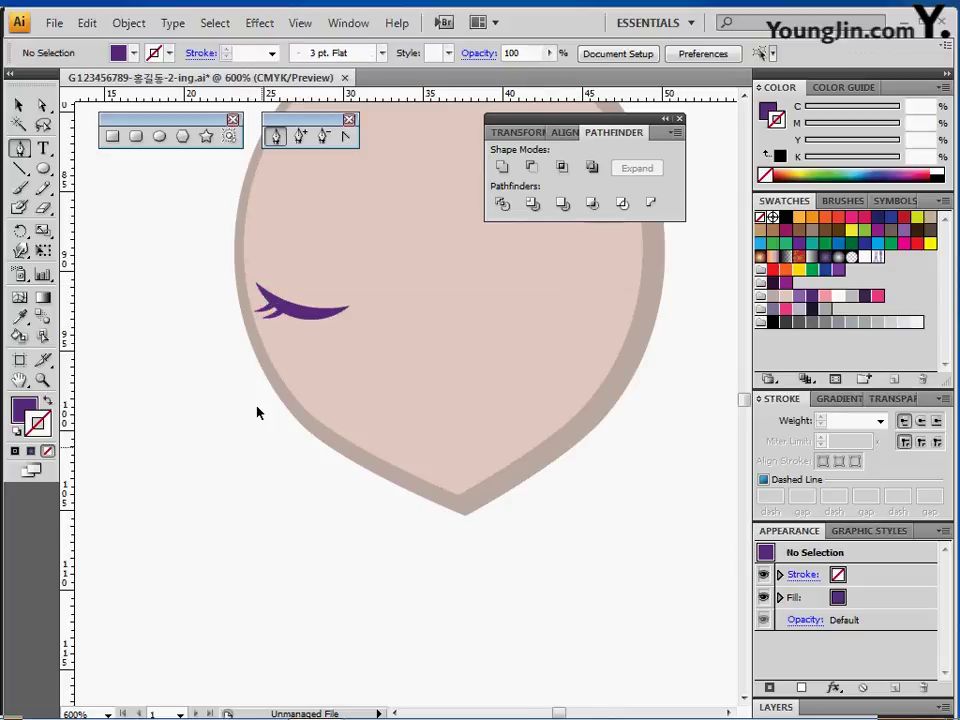
left_click(280, 312)
- Draw a flat ellipse below the left eye, about twice as wide as tall, and fill it with the pink swatch (M 50, Y 20)
left_click(160, 137)
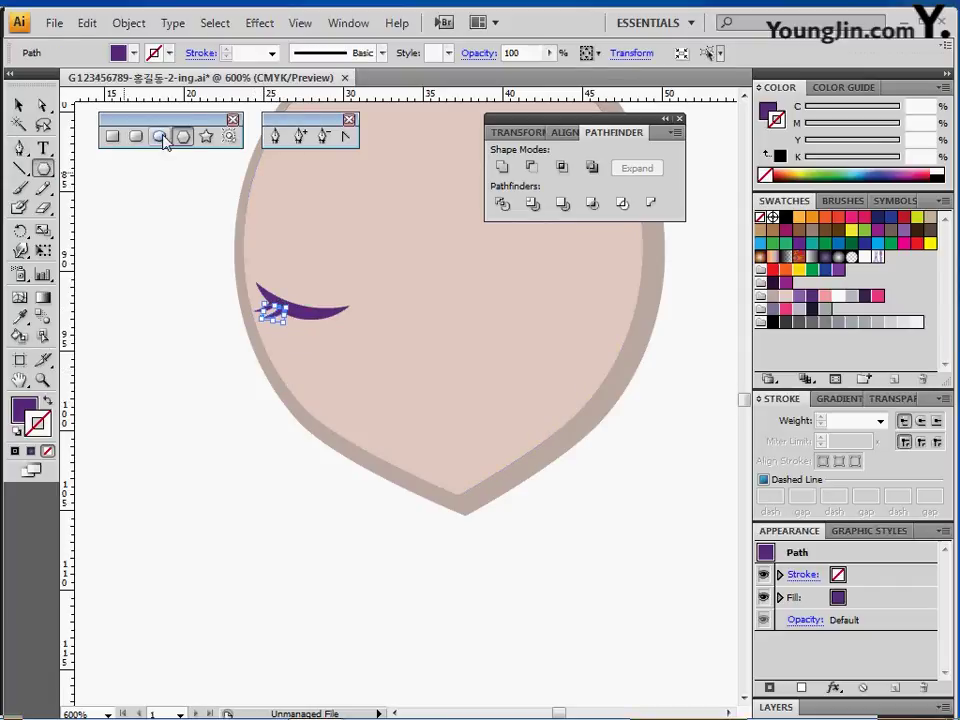
left_click_drag(244, 343, 383, 410)
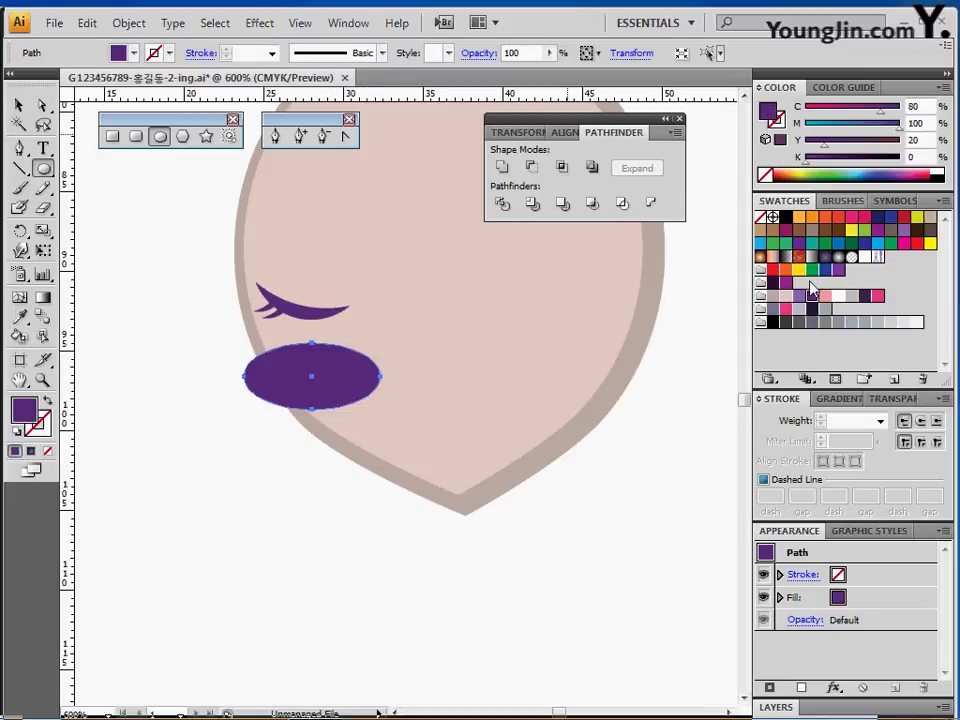
left_click(824, 297)
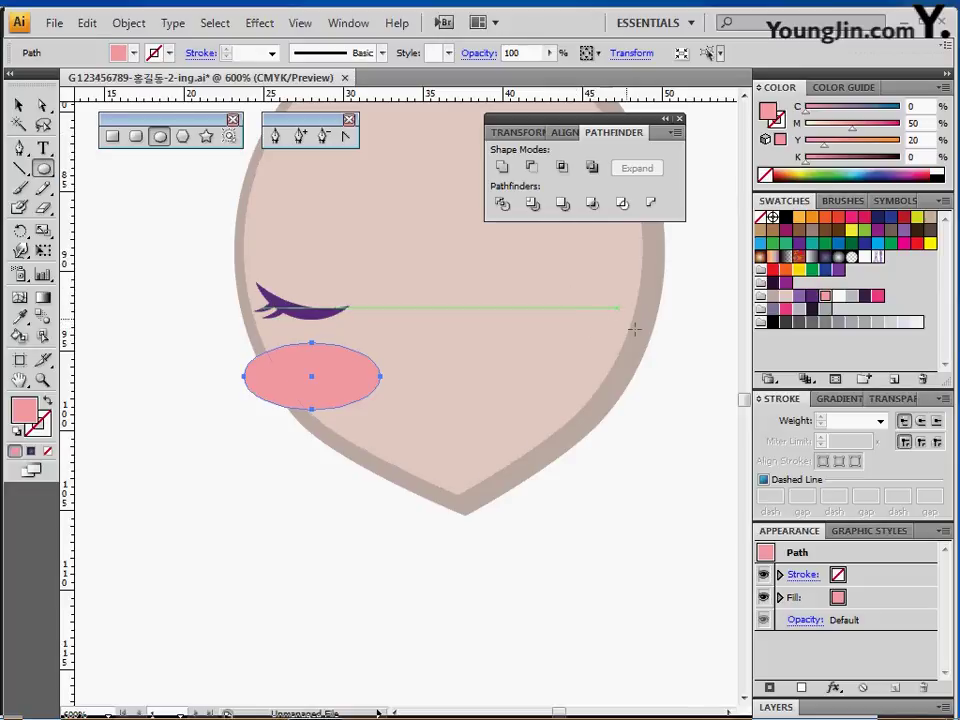
- Rotate the pink cheek ellipse about 15° clockwise, shrink it and place it inside the face edge below the eye
key("v")
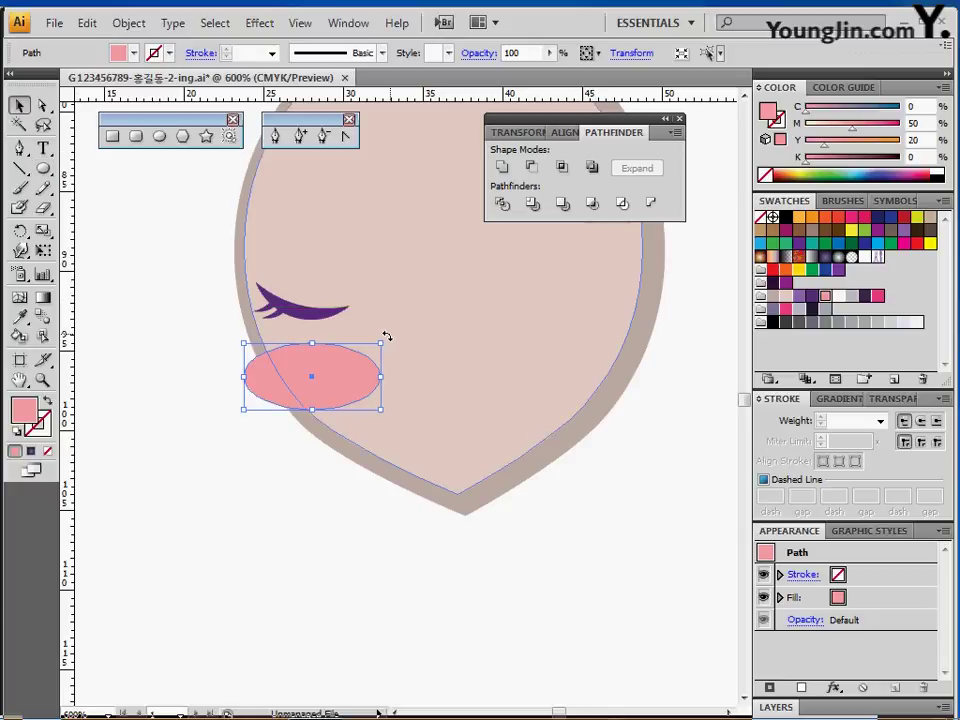
left_click_drag(386, 340, 404, 363)
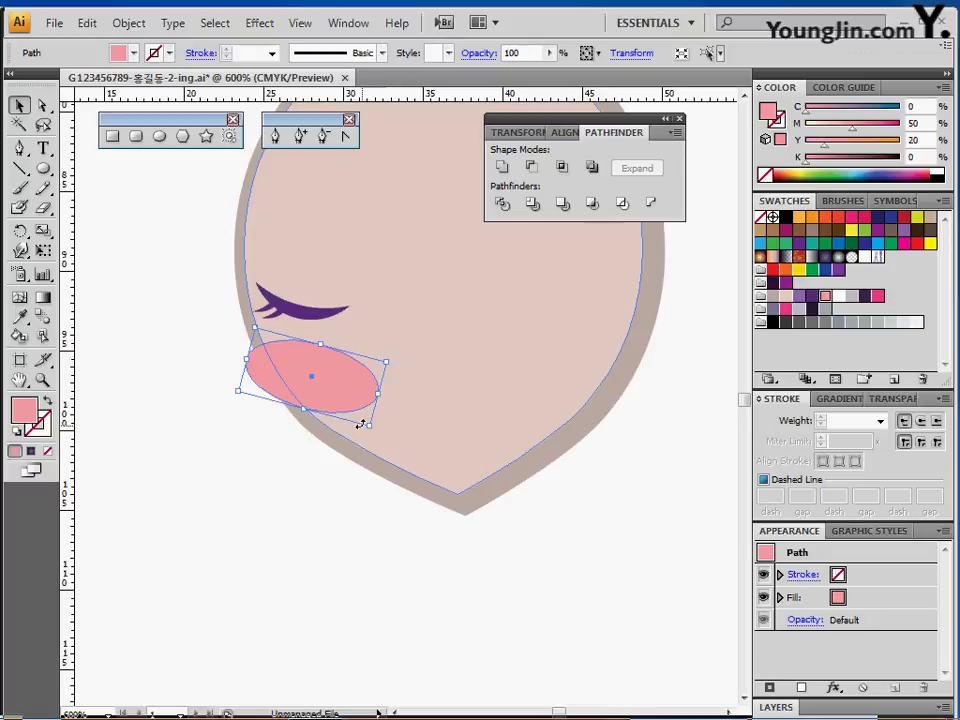
mouse_move(366, 423)
left_mouse_down()
mouse_move(348, 411)
mouse_move(366, 383)
mouse_move(354, 410)
mouse_move(379, 408)
left_mouse_up()
- Move the left eye with its lashes slightly down and inward, closer to the pink cheek
left_click_drag(205, 262, 291, 257)
left_click(313, 315)
mouse_move(306, 315)
left_mouse_down()
mouse_move(322, 333)
mouse_move(330, 327)
mouse_move(307, 329)
left_mouse_up()
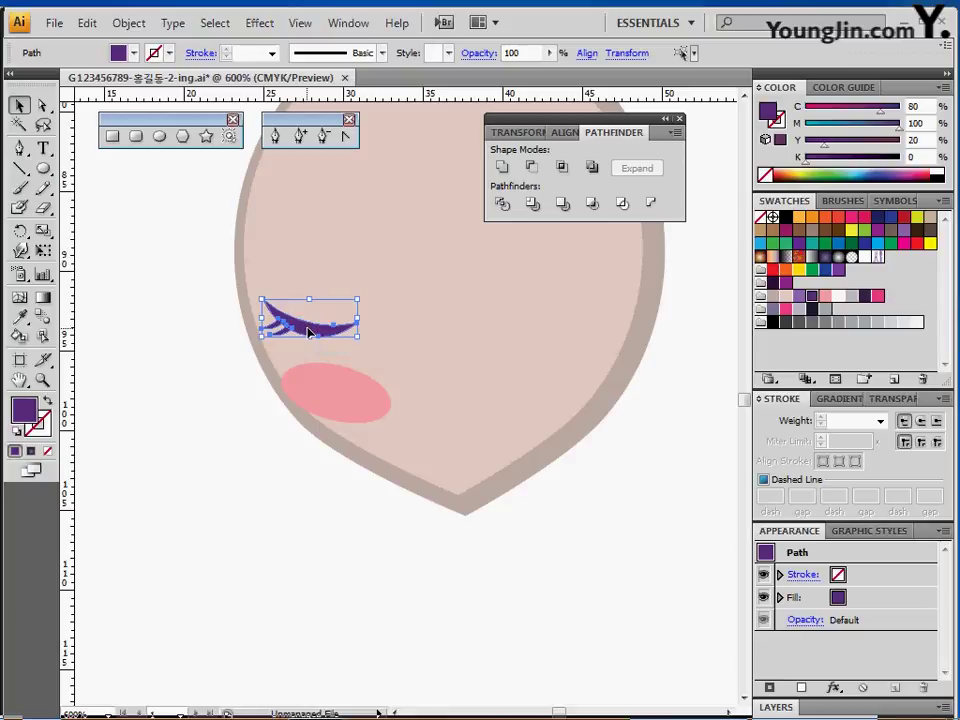
- Reflect a copy of the left eye and cheek across a vertical axis near the face's centre to make the other side
left_click(345, 404, "shift")
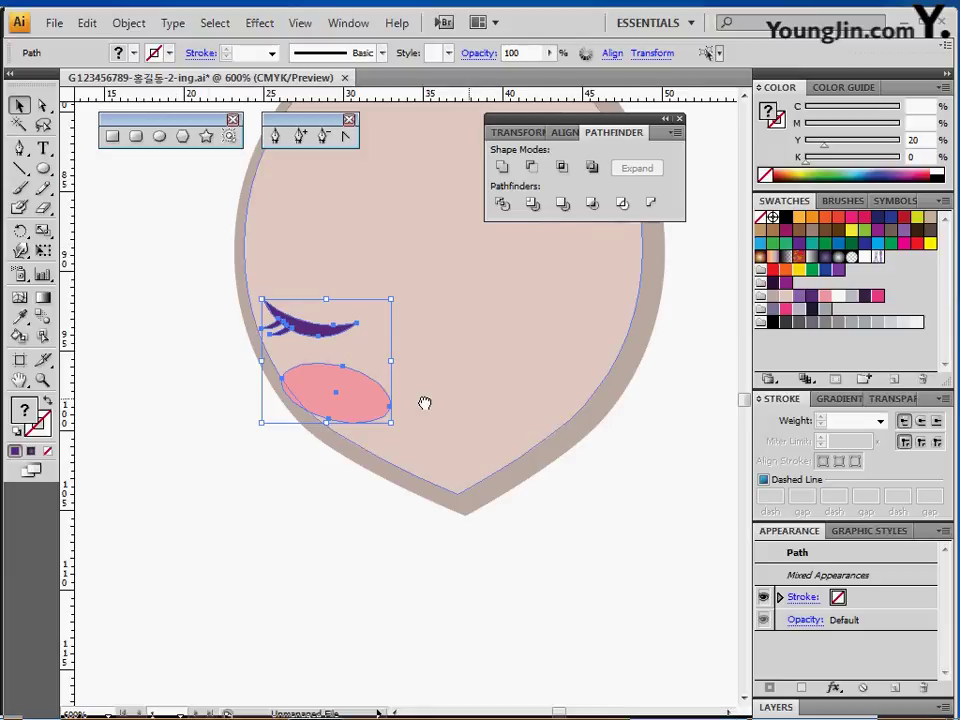
left_click_drag(445, 400, 377, 400)
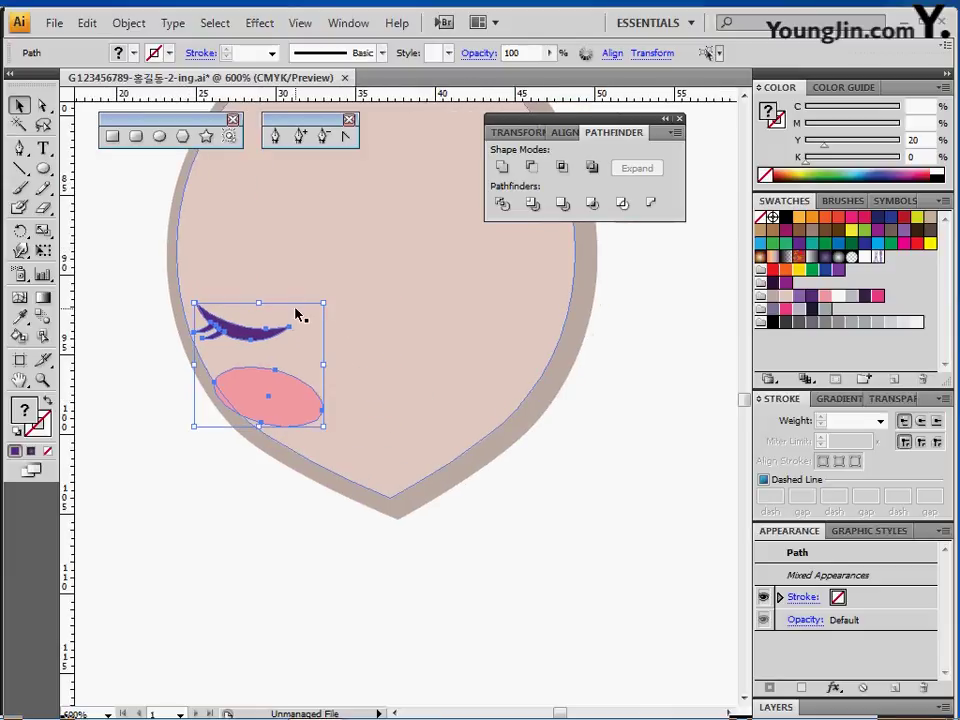
left_click_drag(20, 230, 86, 256)
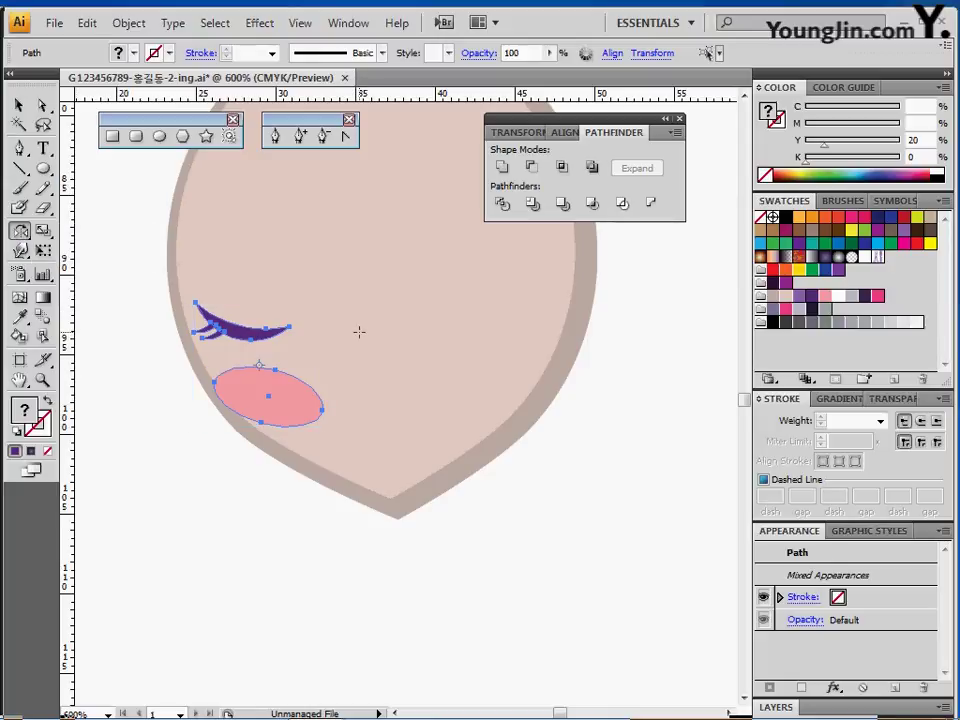
left_click(358, 327)
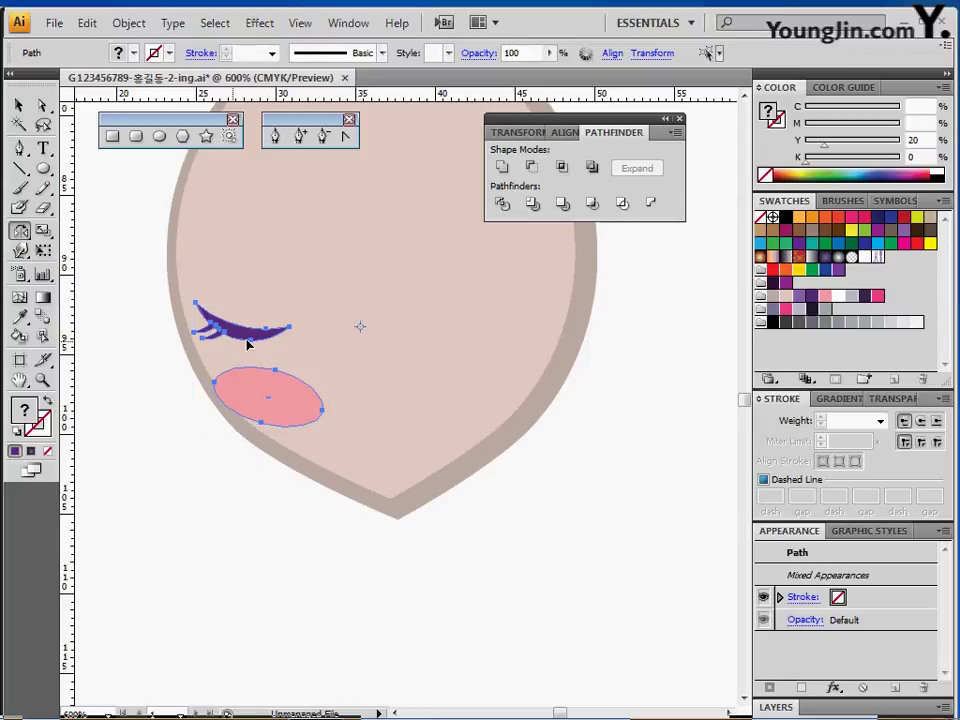
left_click_drag(249, 339, 484, 272)
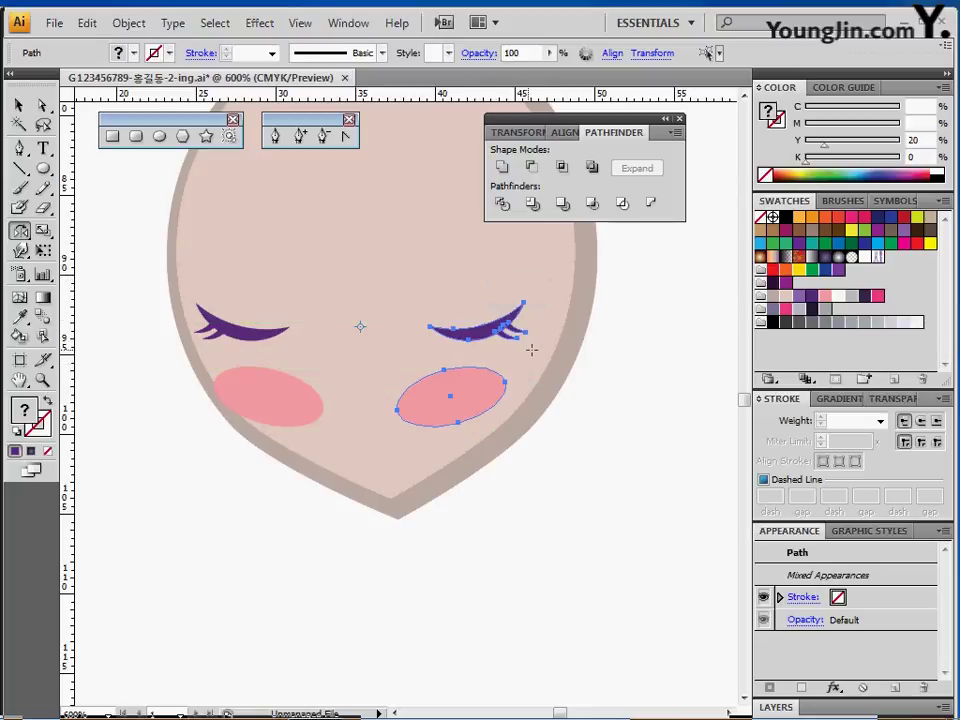
- Select the whole face with its eyes and cheeks and rotate it about 9° clockwise
left_click(579, 230, "shift")
left_click_drag(576, 510, 206, 247)
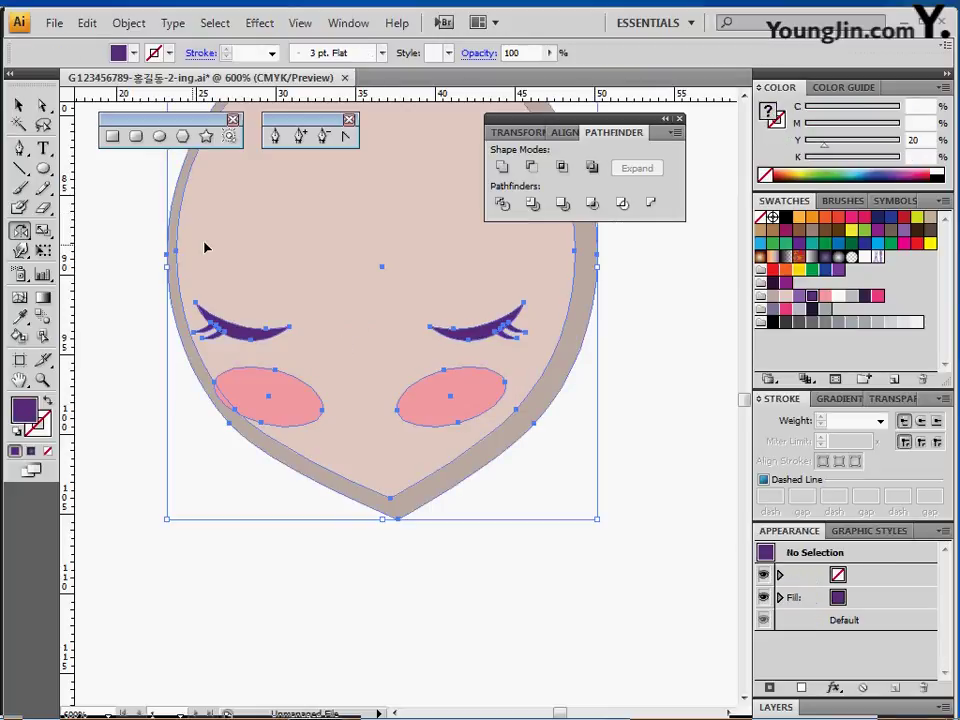
key("ctrl+minus")
key("ctrl+minus")
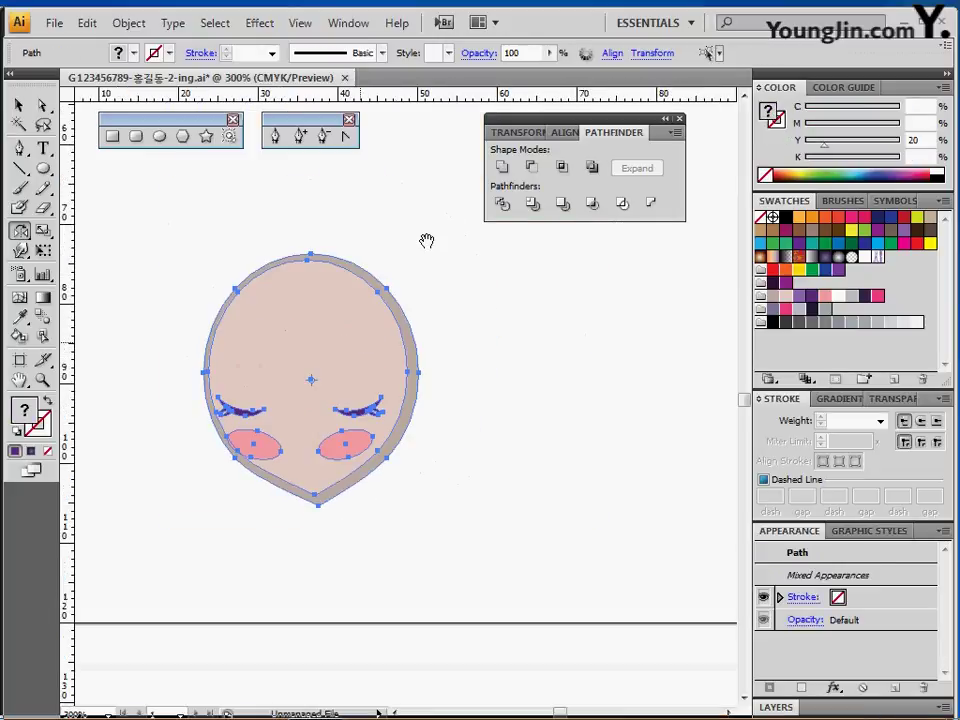
key("ctrl")
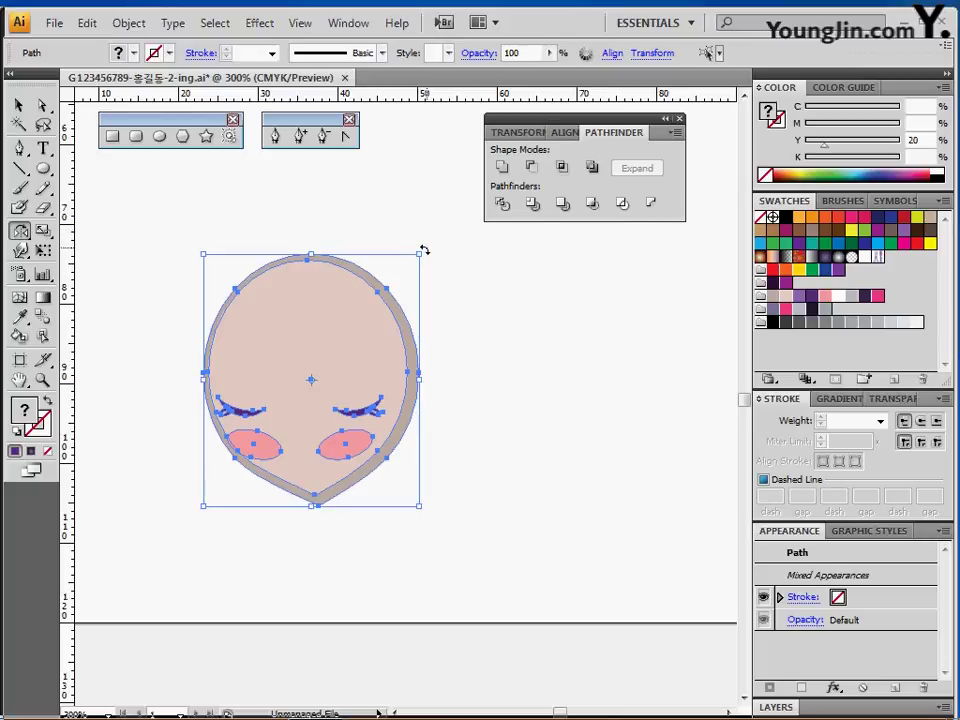
left_click_drag(424, 250, 443, 272)
key("ctrl+z")
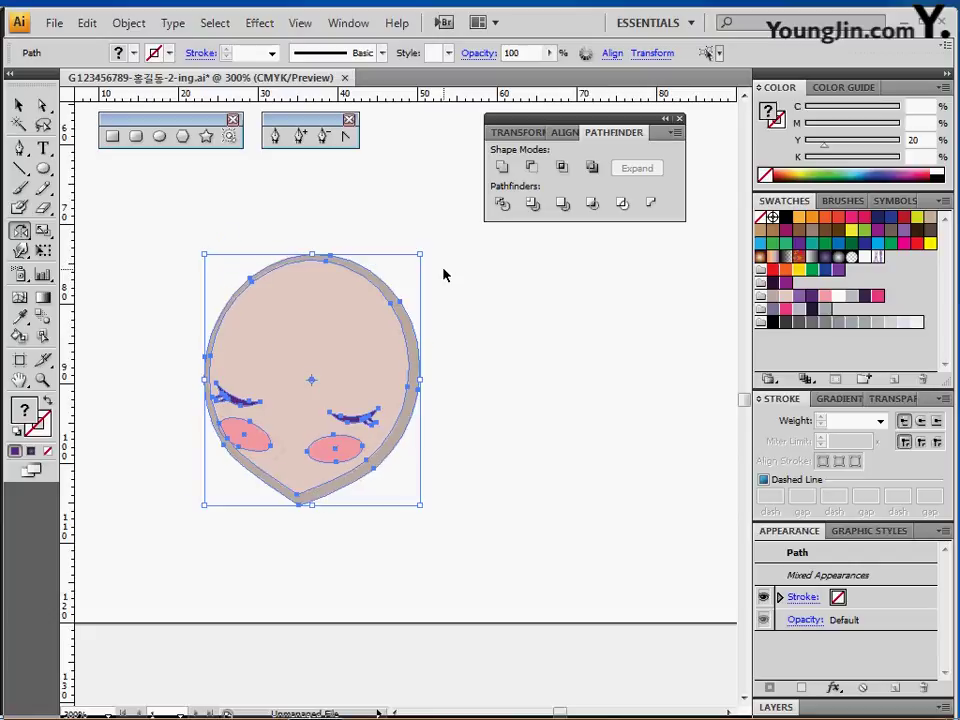
left_click(434, 227)
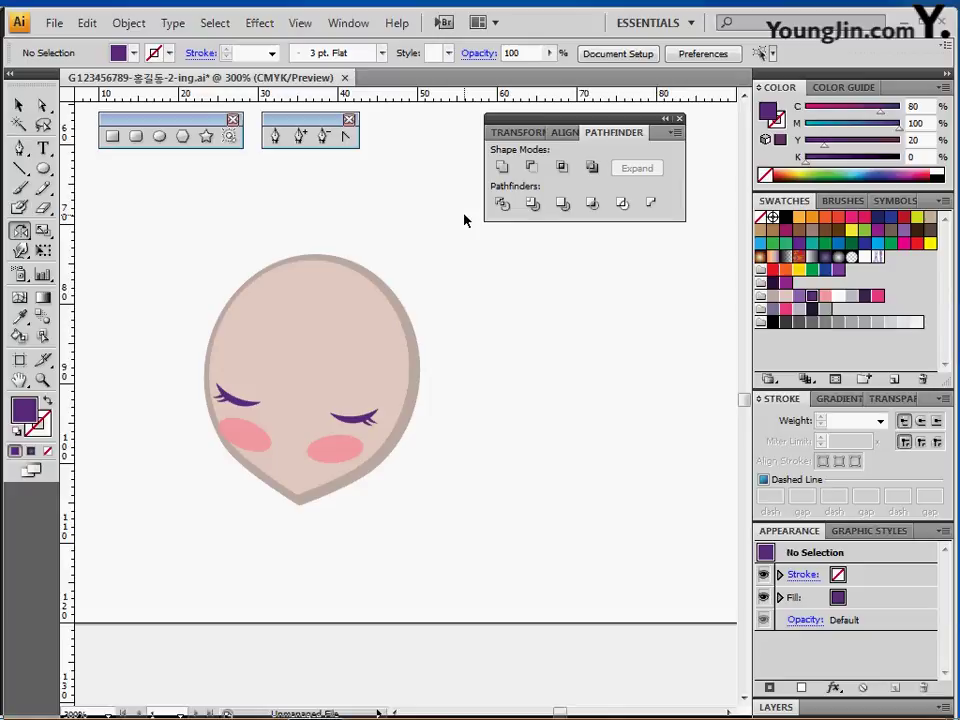
- Show the guides and move the face down and to the left to fit inside the hair outlines
key("ctrl+;")
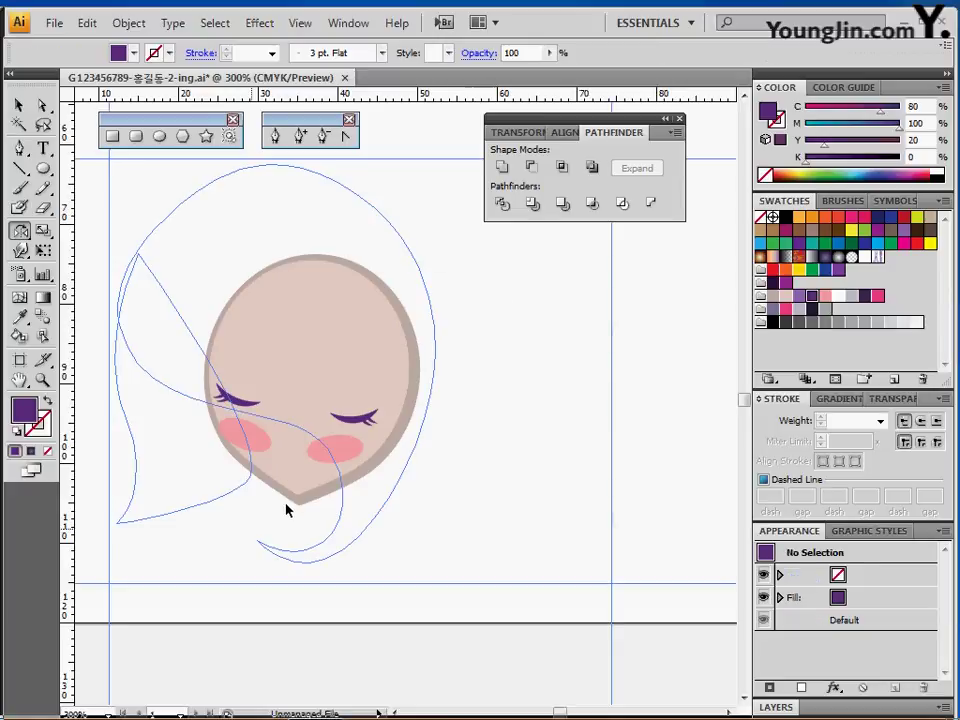
left_click_drag(292, 505, 240, 520)
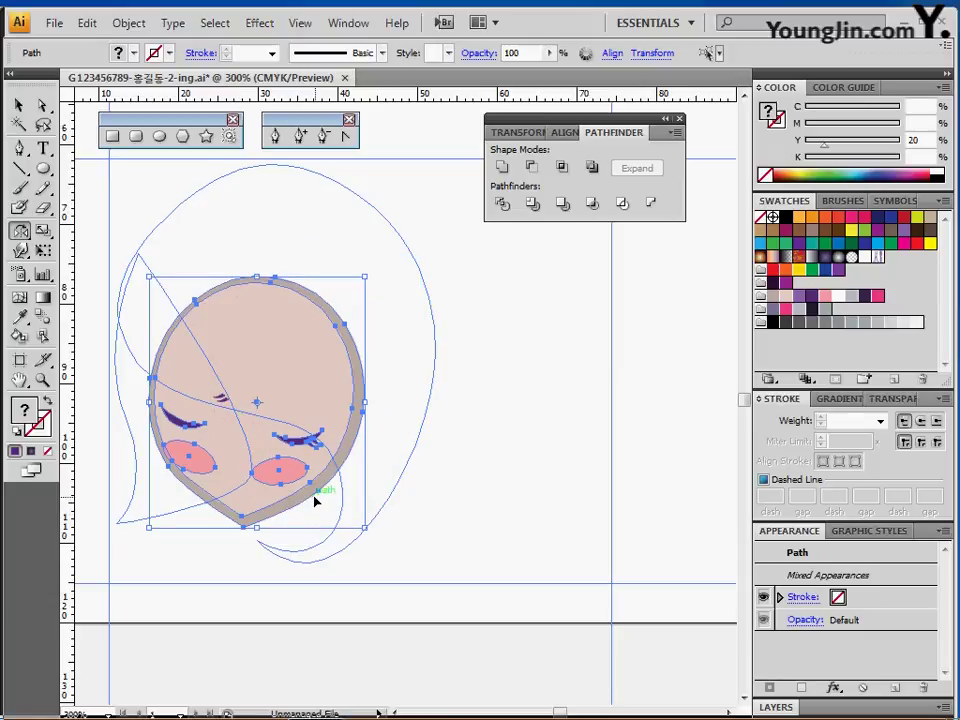
left_click_drag(234, 240, 253, 242)
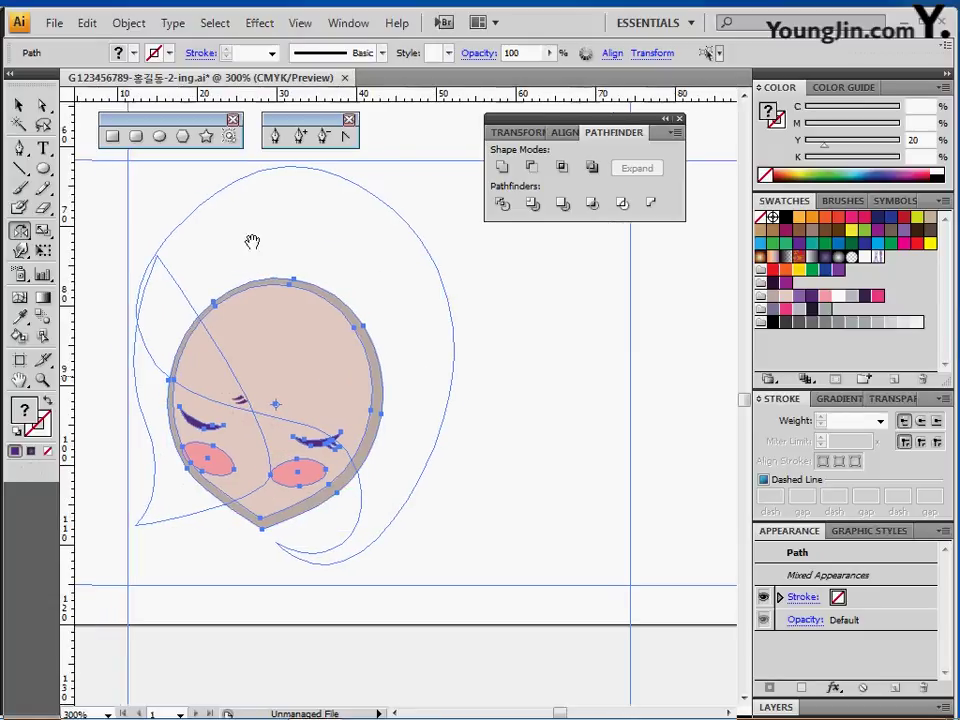
left_click(153, 216)
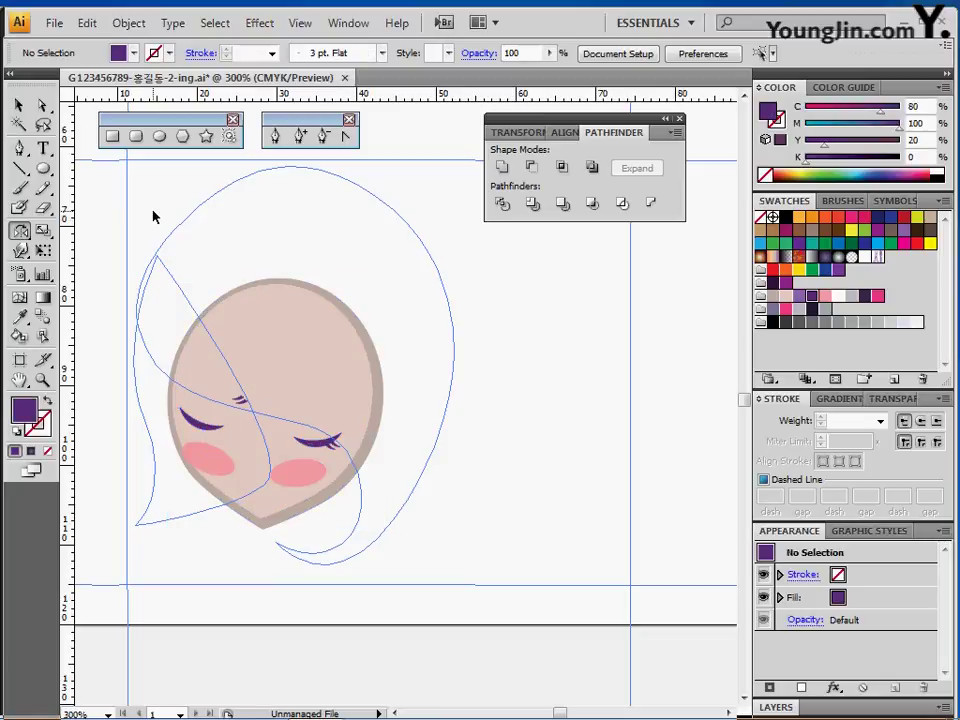
- Release the front and back hair guides into paths with the dark purple fill
left_click_drag(135, 229, 165, 282)
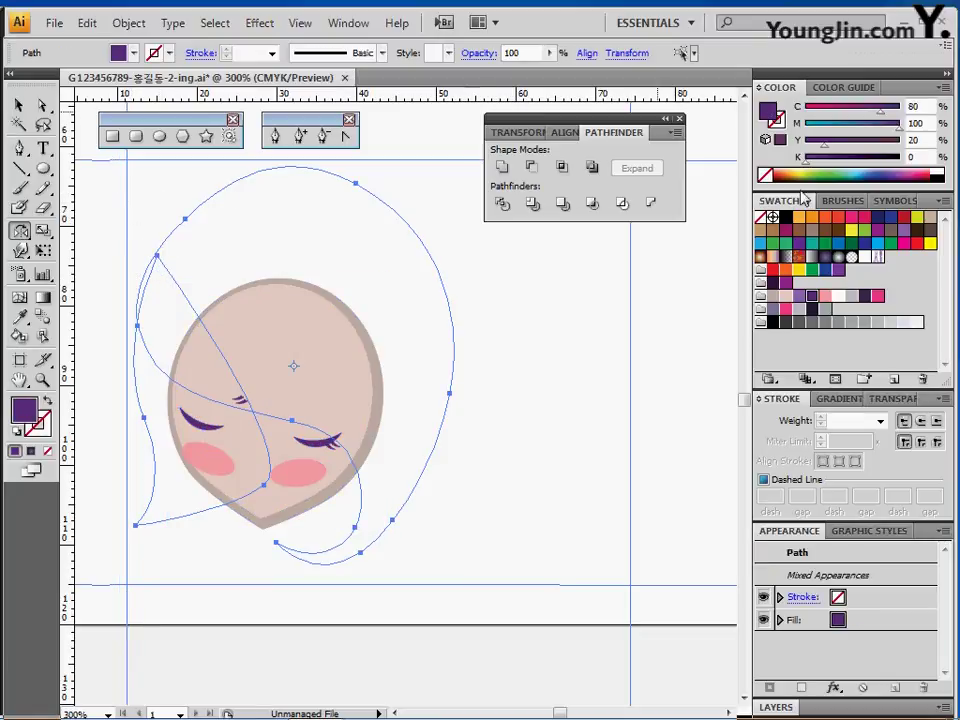
left_click(345, 340)
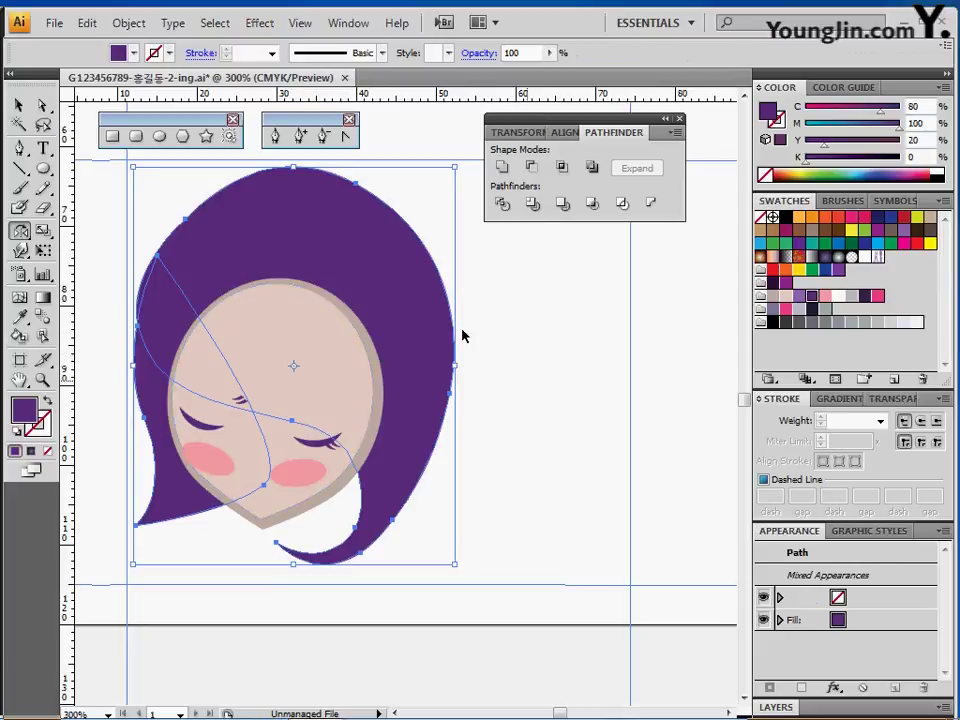
key("ctrl+shift+a")
- Bring the large front hair shape to the front so it covers the forehead
left_click(422, 315)
right_click(424, 315)
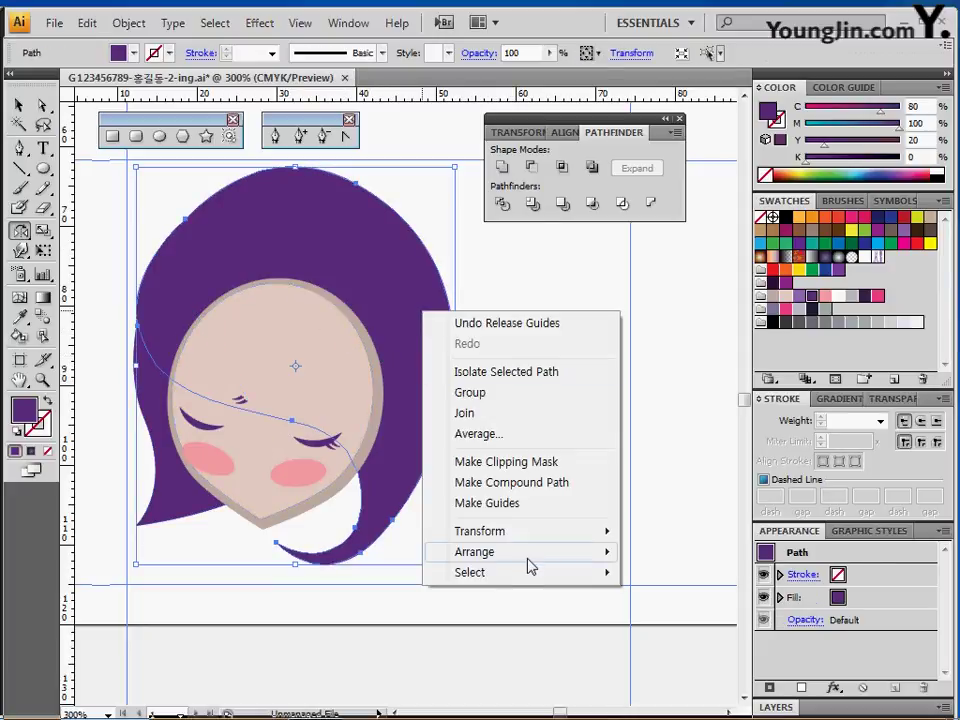
mouse_move(527, 556)
left_click(682, 552)
left_click(580, 513, "ctrl")
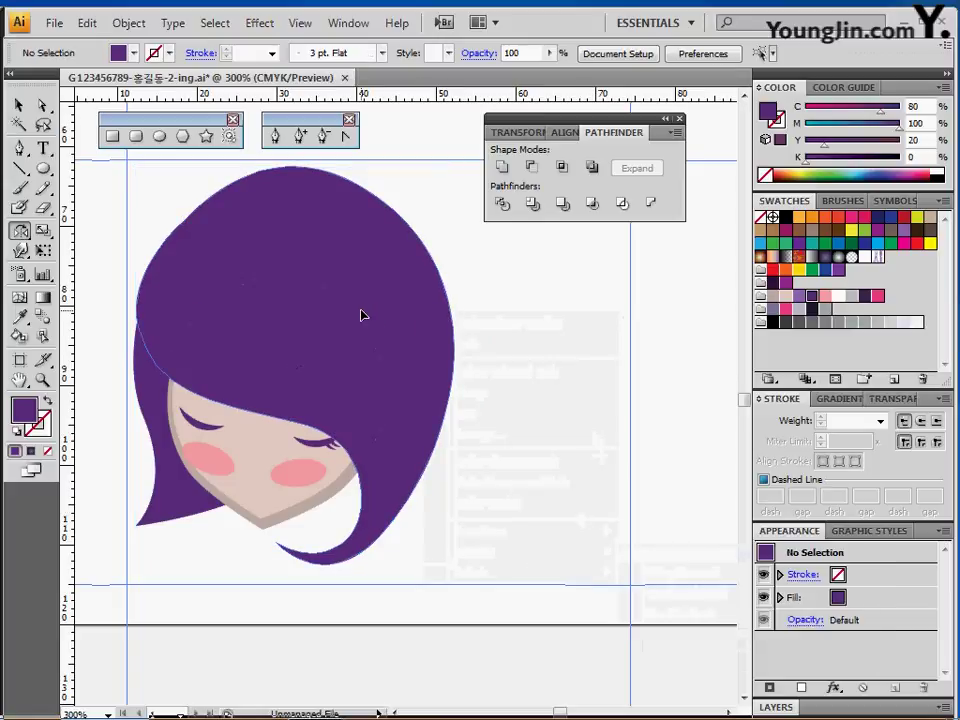
- Duplicate the front and back purple hair shapes in place
left_click(362, 314, "ctrl")
key("r")
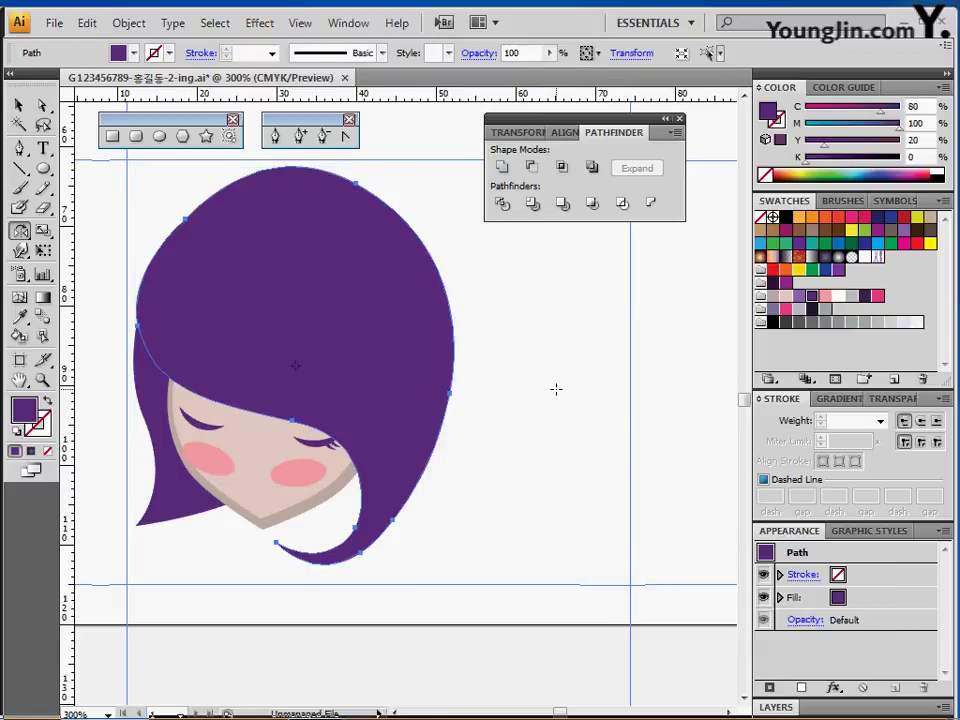
key("ctrl")
left_click(202, 577)
left_click(171, 514)
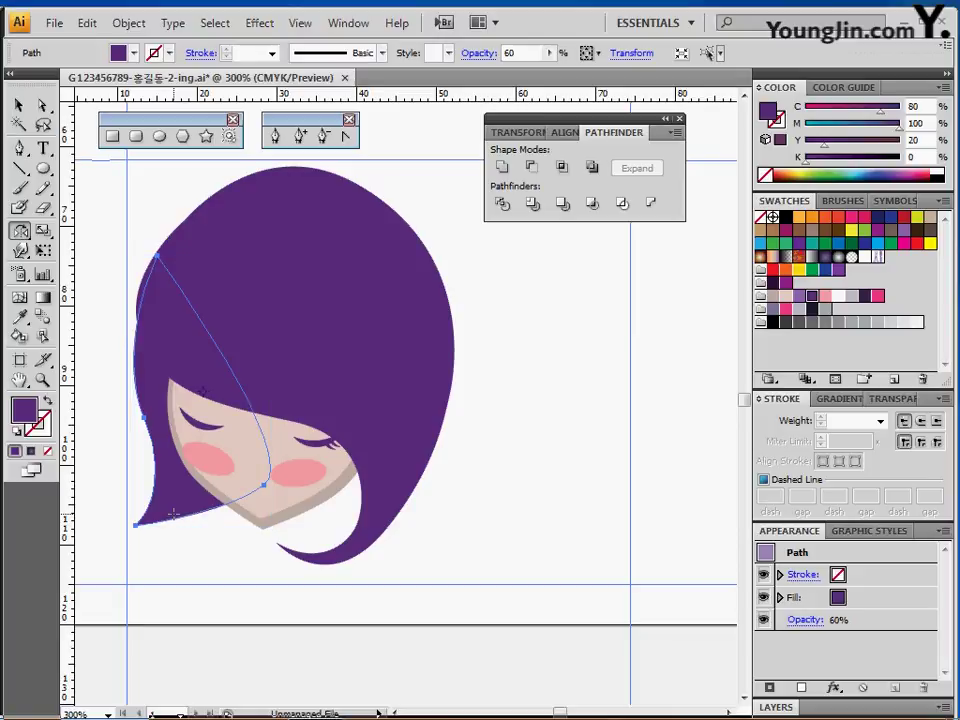
- Fill the back hair copy with the scissors pattern swatch and set its opacity to 100%
key("ctrl")
left_click(878, 258)
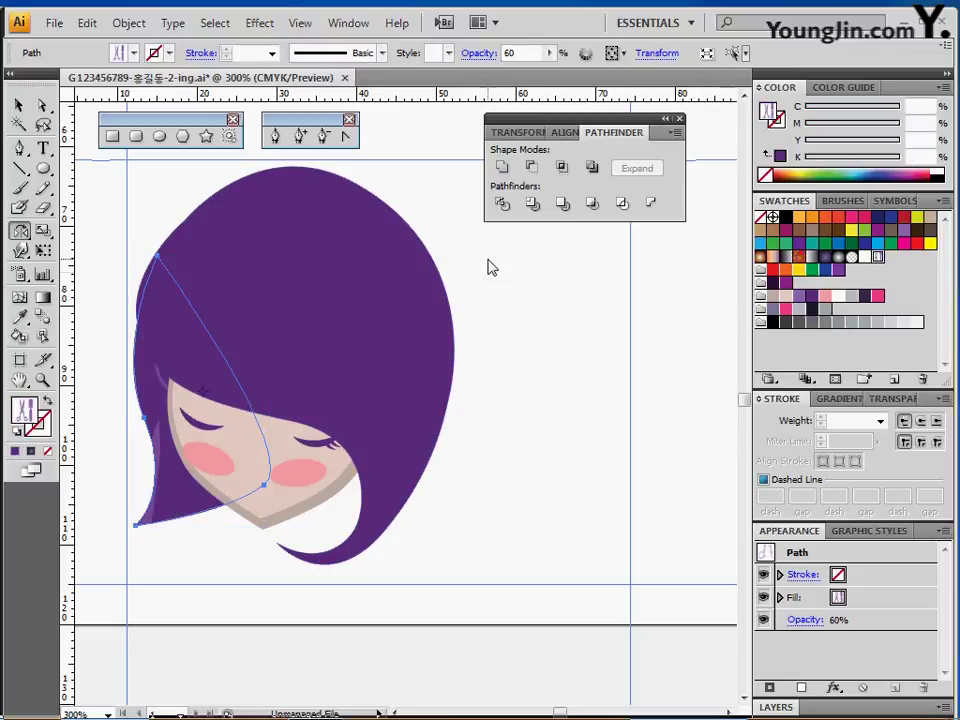
left_click(460, 55)
type("100")
key("Return")
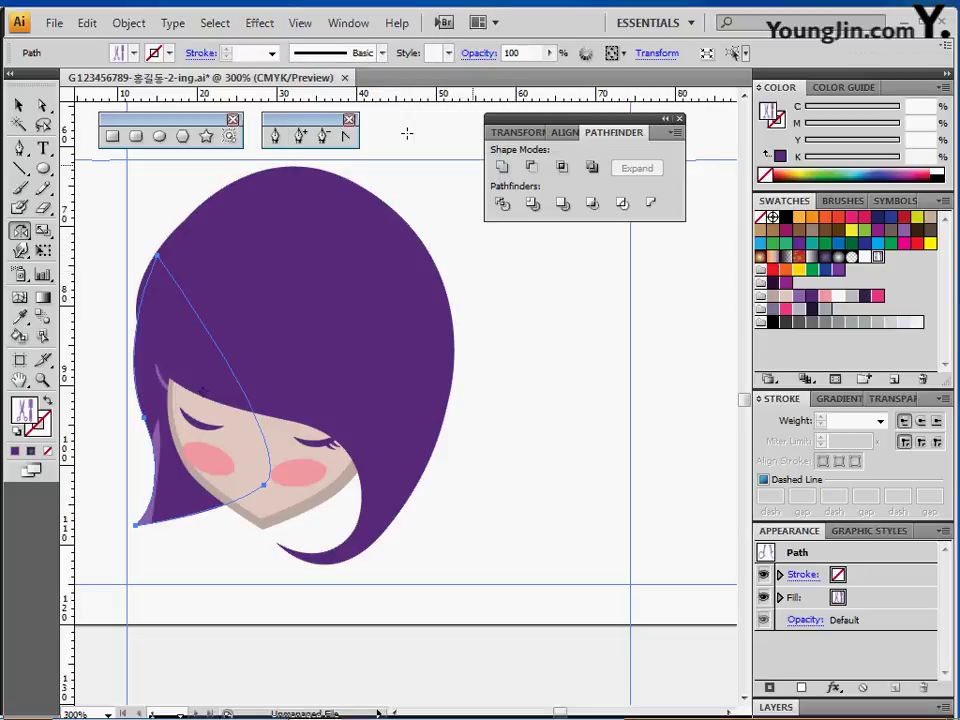
- Fill the front hair copy with the same scissors pattern swatch
left_click(278, 308, "ctrl")
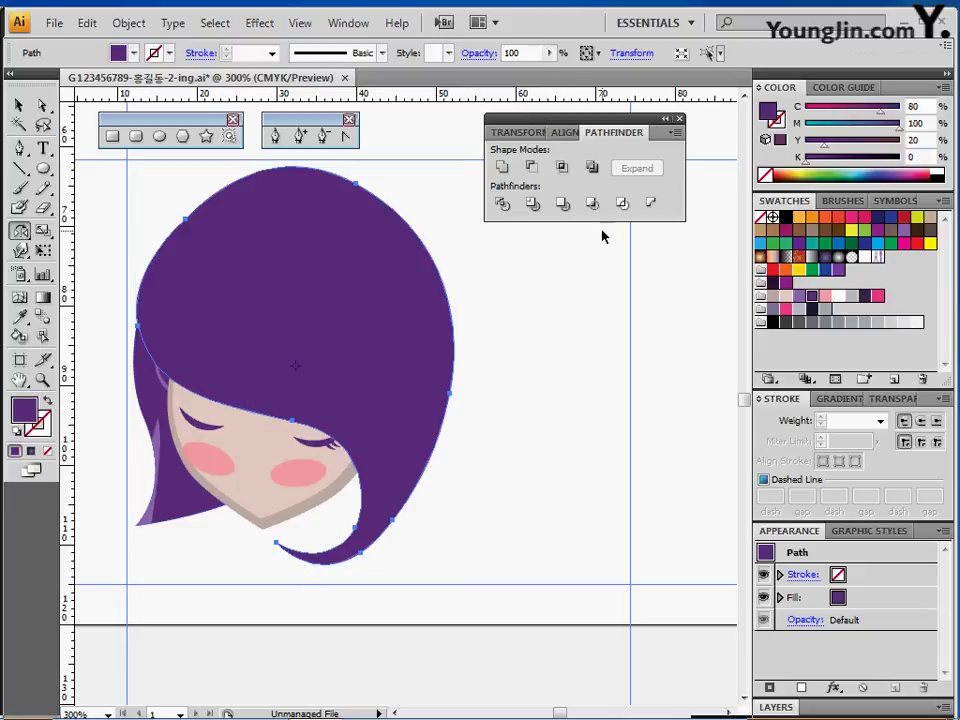
key("ctrl")
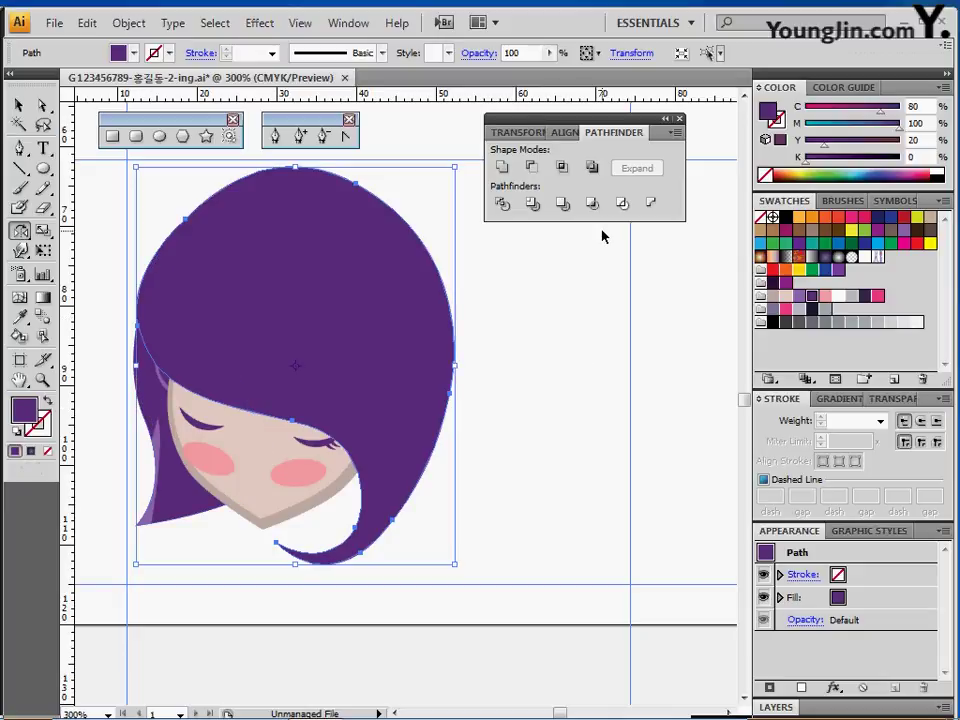
left_click(877, 258)
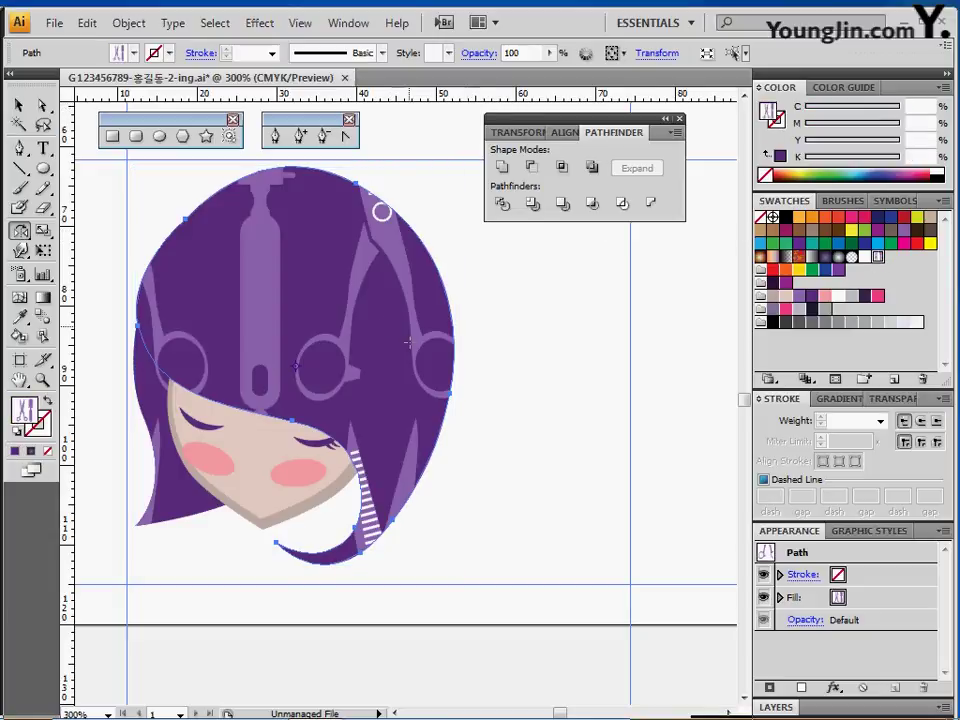
- Scale only the scissors pattern inside both hair copies to 35%, leaving the objects' own size out of the scaling
left_click(180, 508, "ctrl+shift")
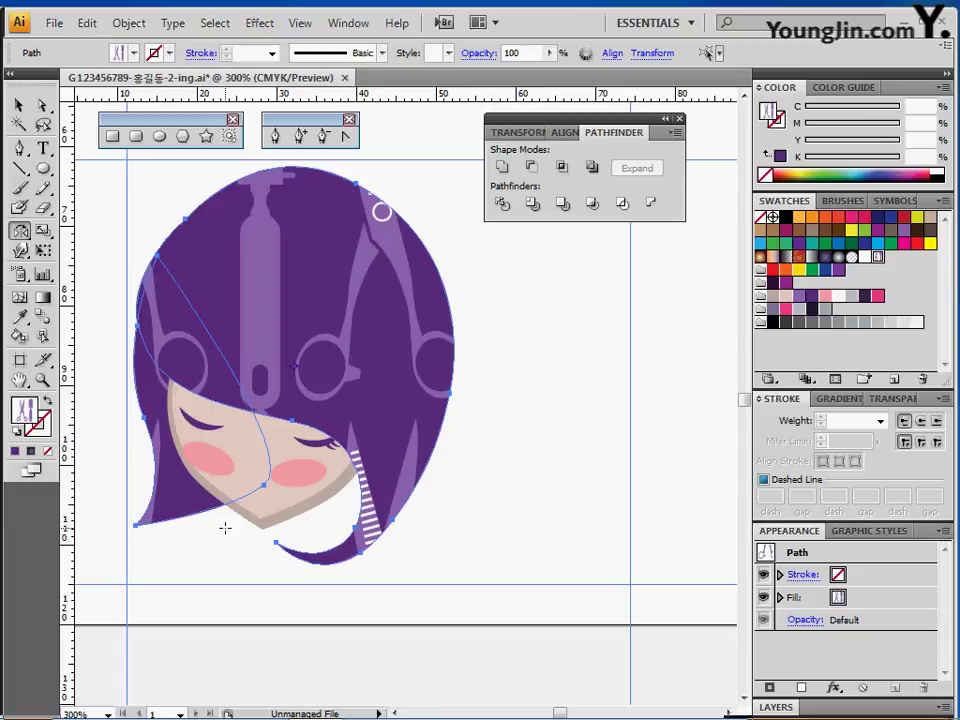
double_click(43, 232)
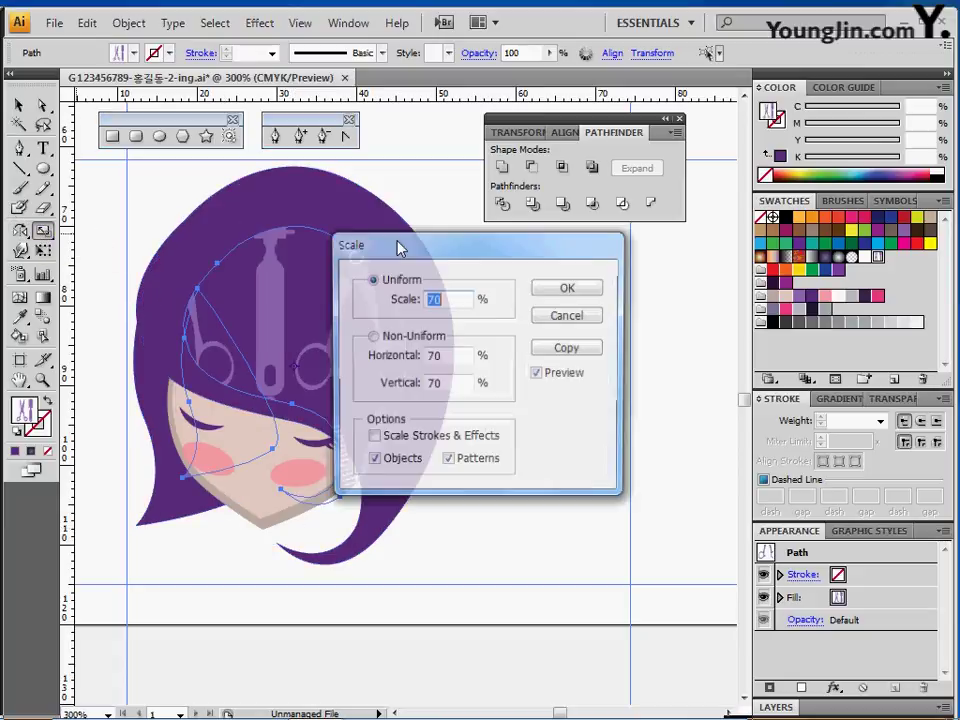
left_click_drag(408, 252, 502, 240)
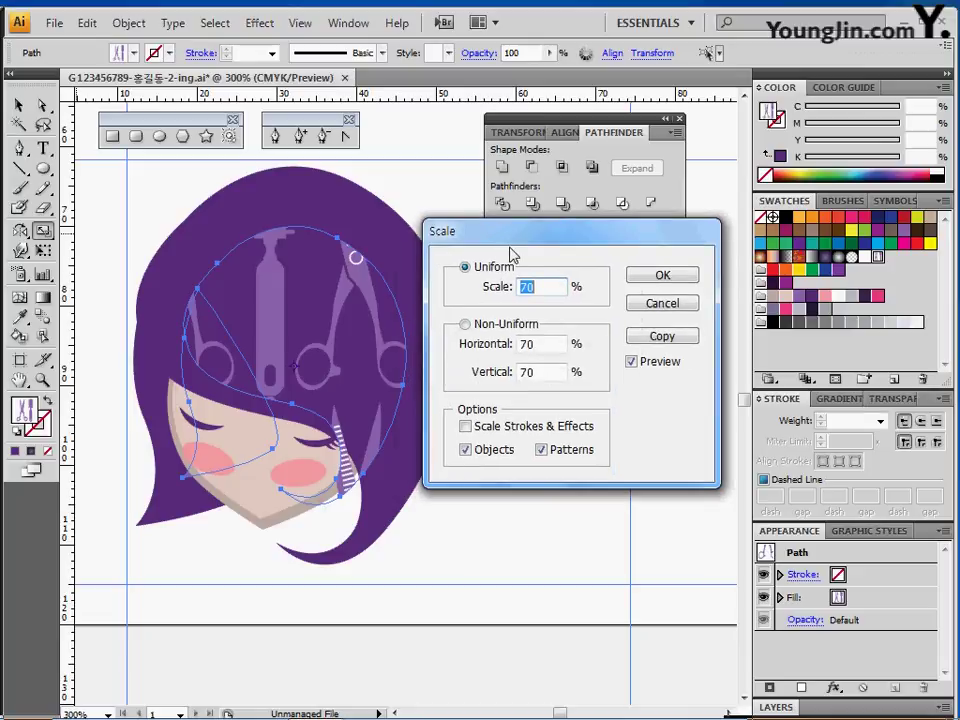
type("35")
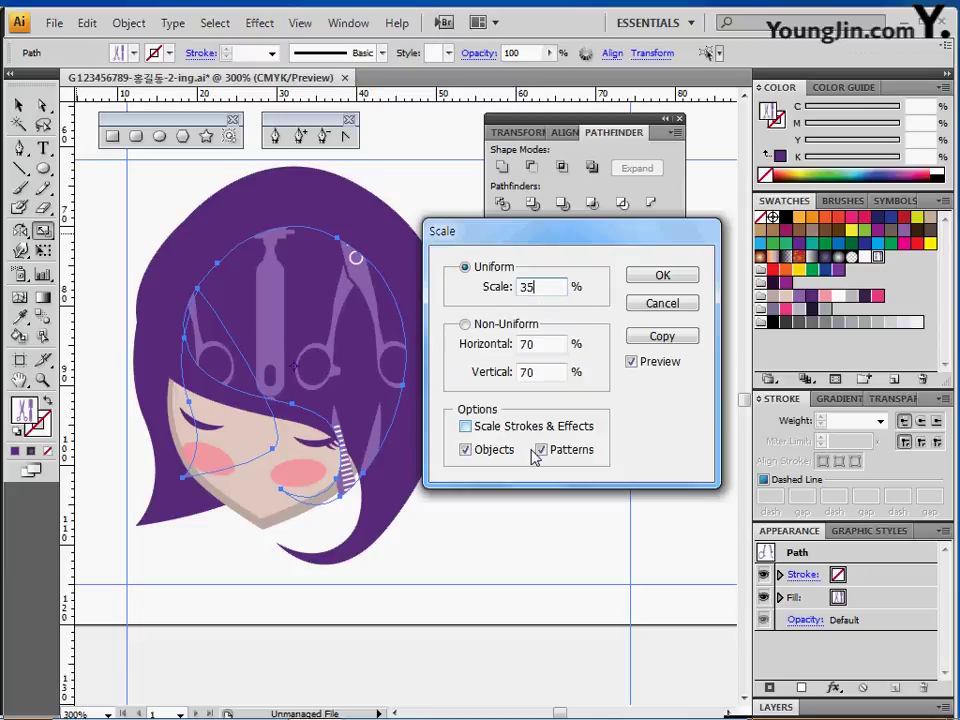
left_click(465, 450)
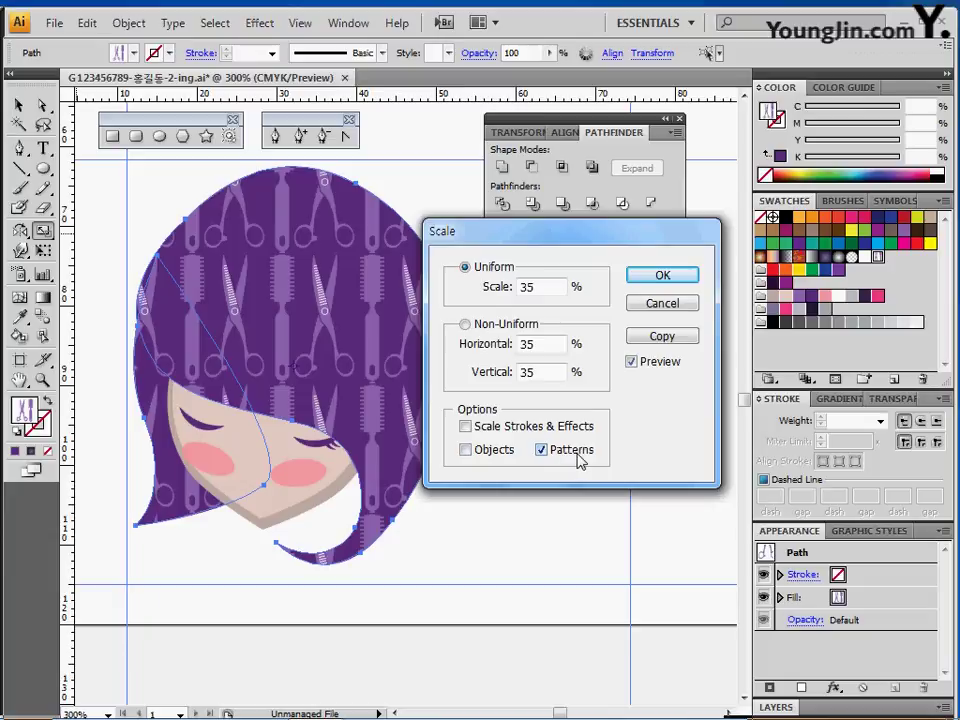
left_click(667, 282)
- Rotate only the scissors pattern inside both hair copies by 45°
left_click(20, 232)
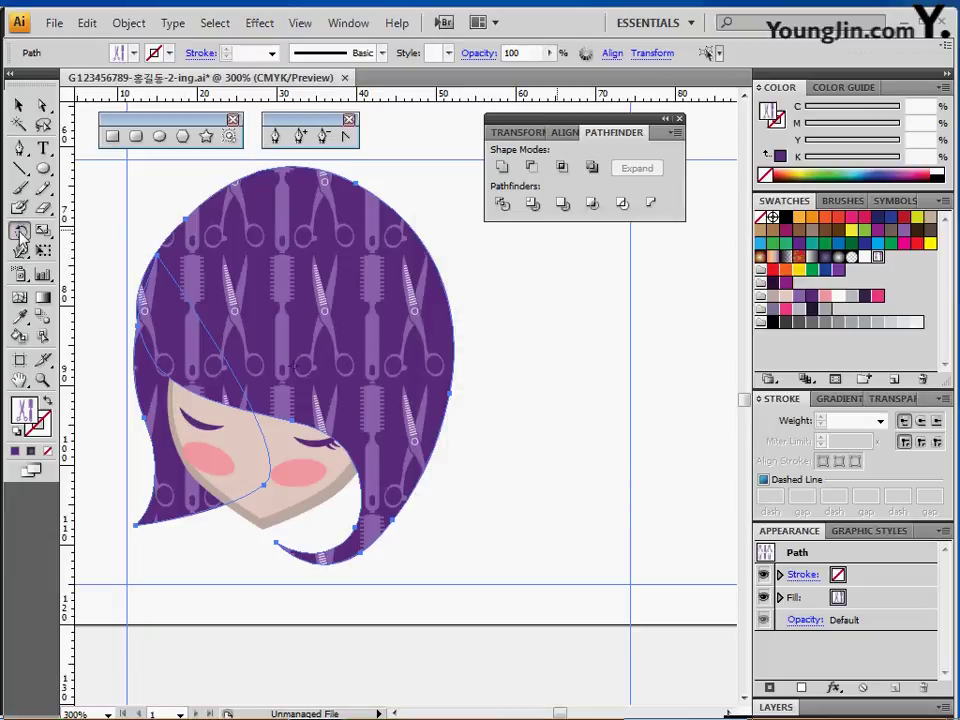
double_click(20, 233)
left_click_drag(441, 300, 562, 262)
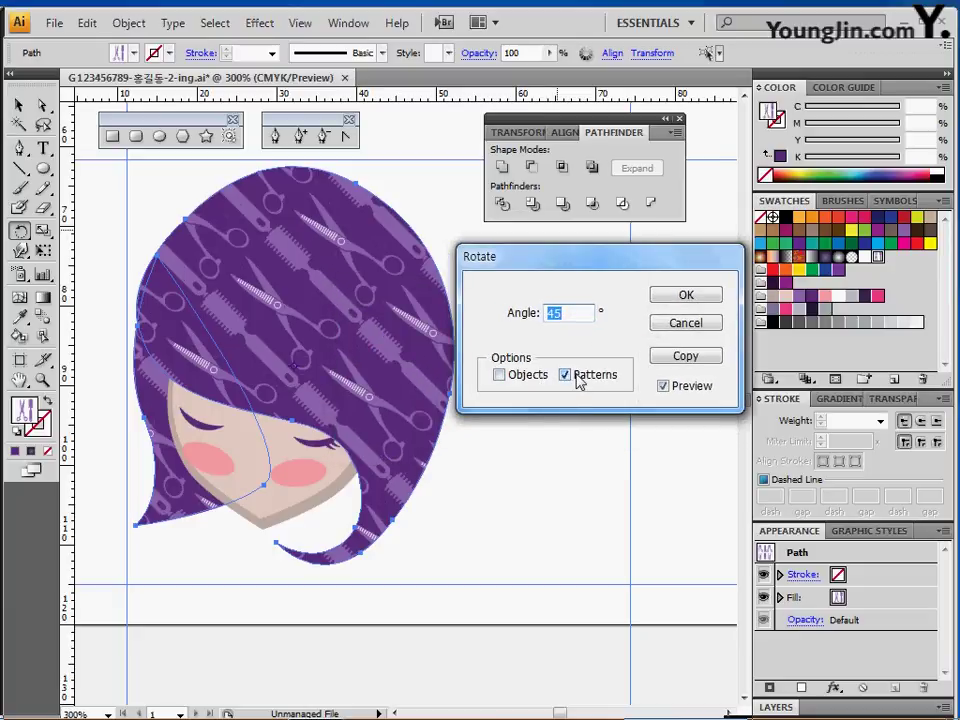
left_click(676, 297)
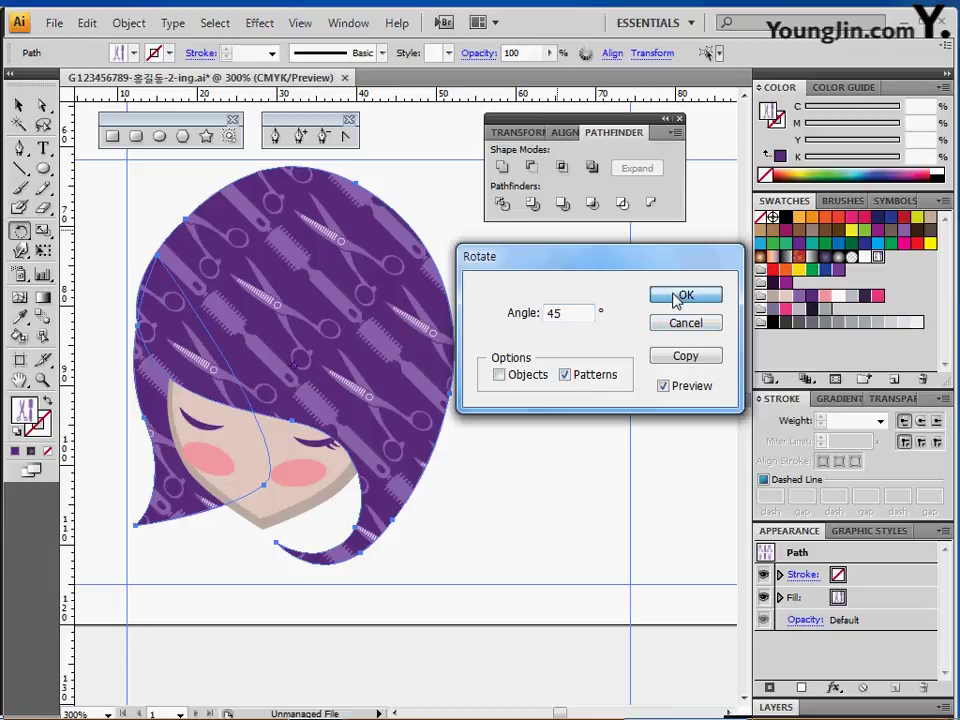
- Set the opacity of both patterned hair copies to 60% and deselect them
left_click(477, 54)
type("6")
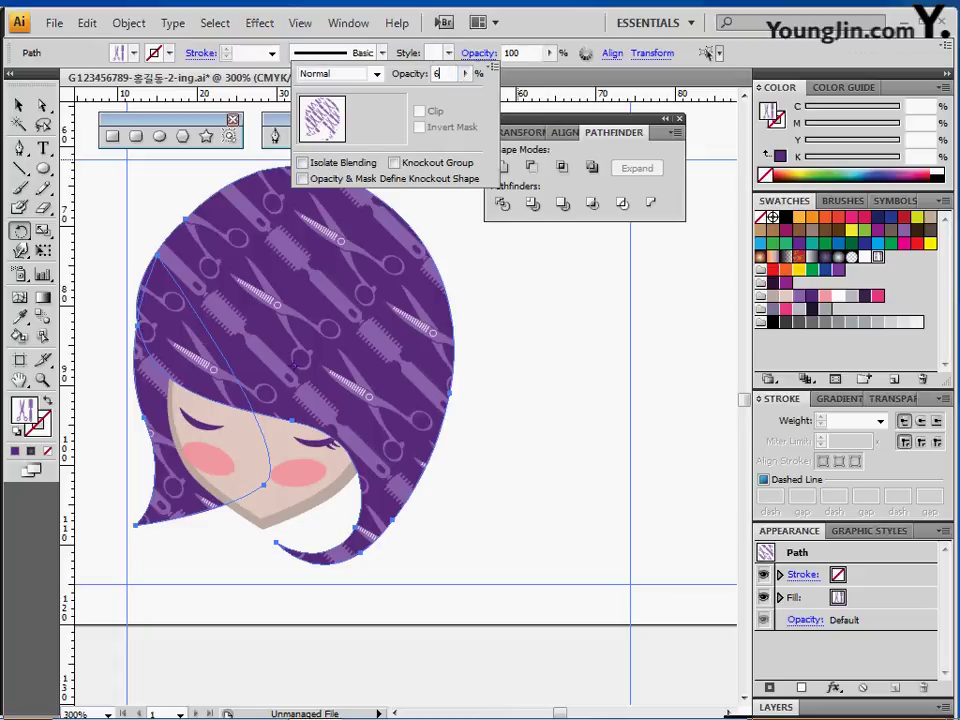
type("0")
key("Return")
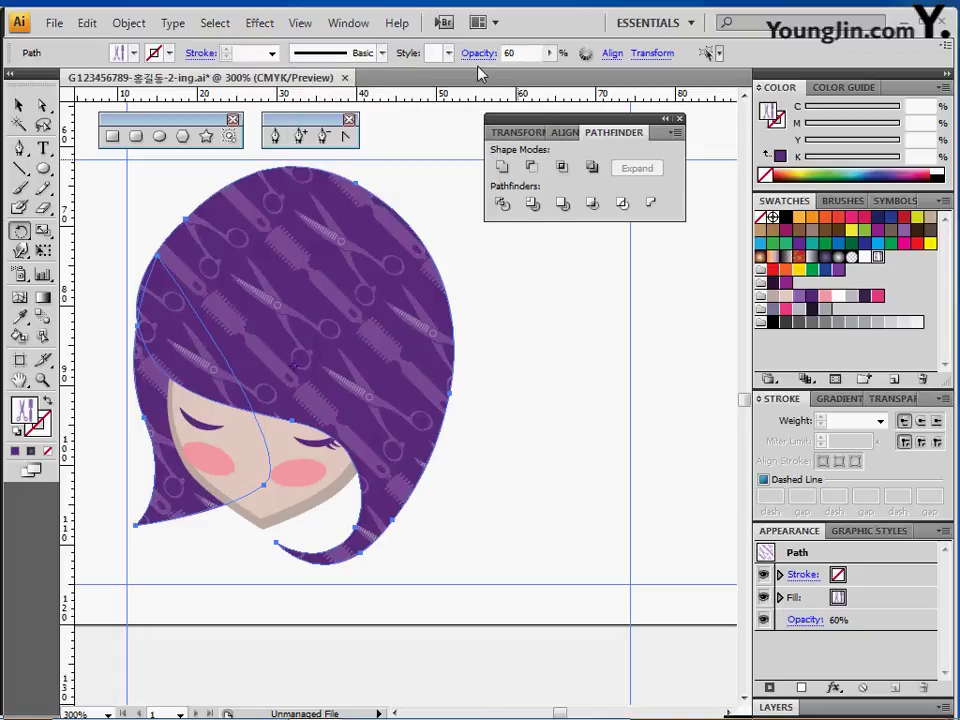
left_click(485, 531, "ctrl")
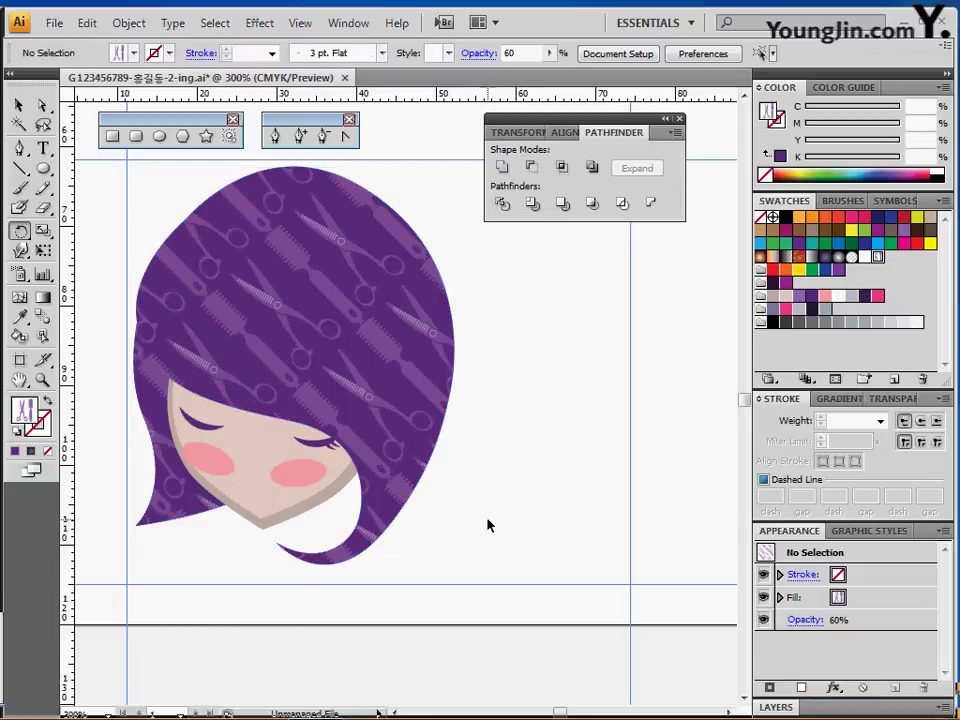
- Create a 30 mm circle with a yellow-green fill (C 20, Y 100) and a 1 pt black stroke, and place it beside the hair
left_click(159, 136)
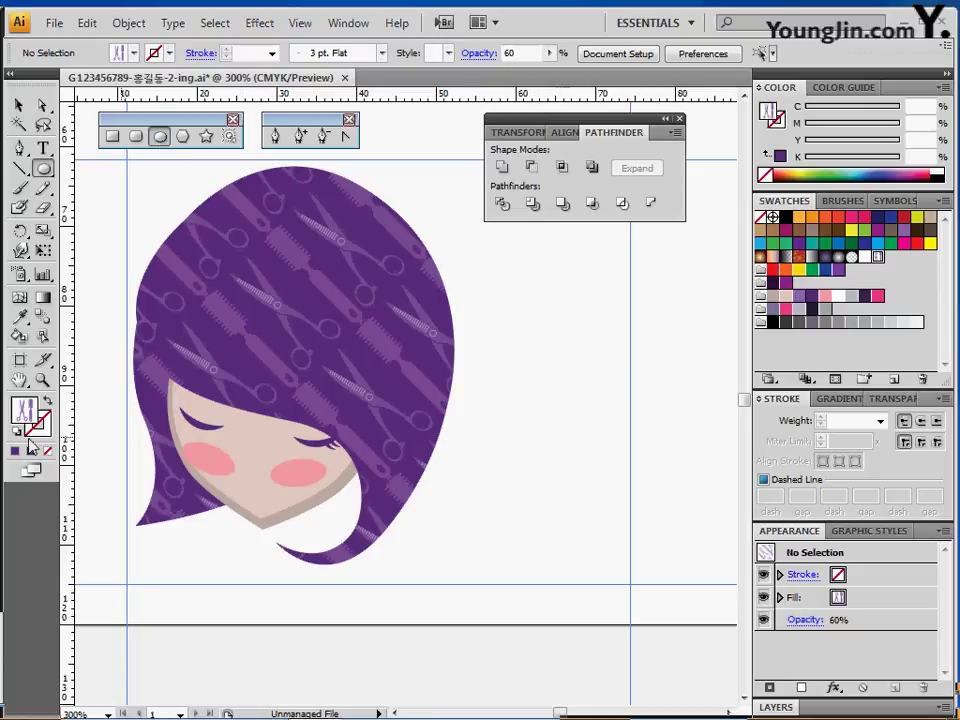
key("d")
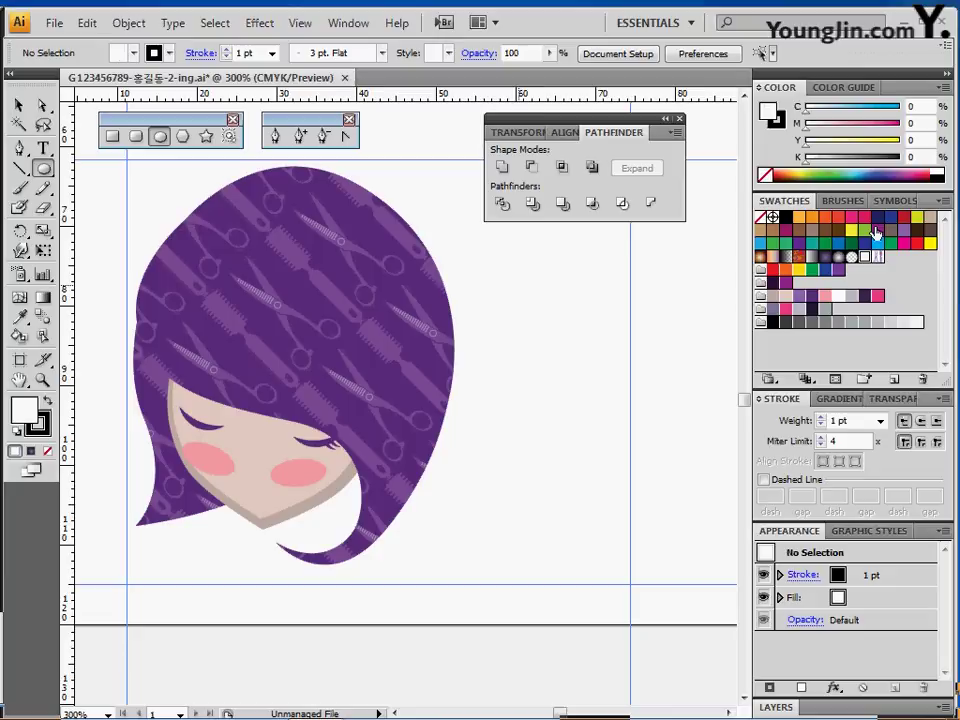
left_click(917, 217)
left_click_drag(515, 341, 357, 324)
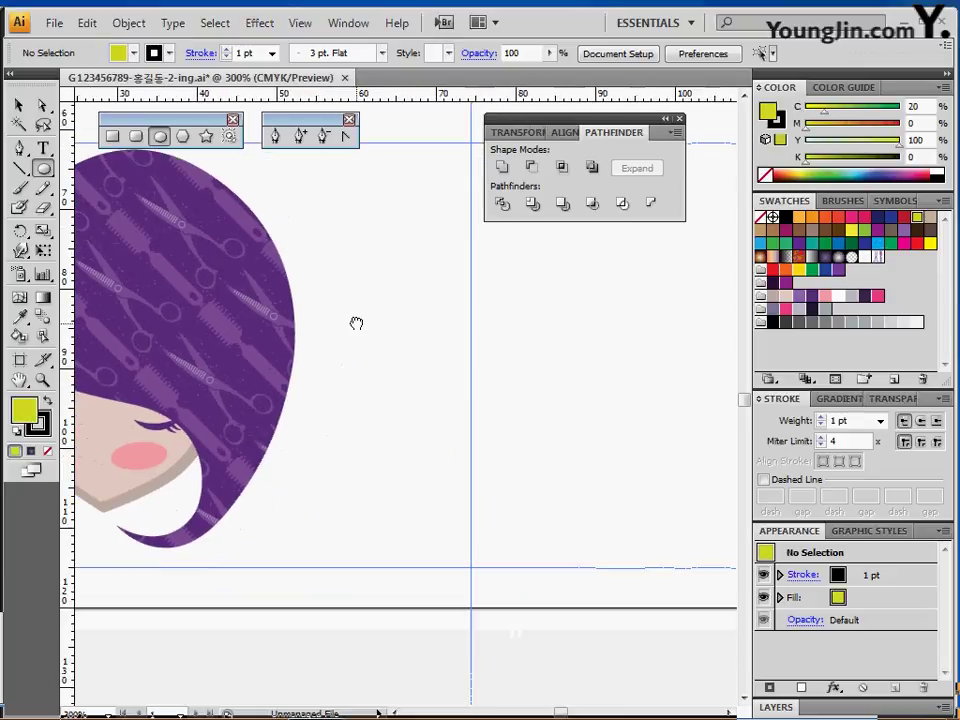
left_click(461, 296)
type("30")
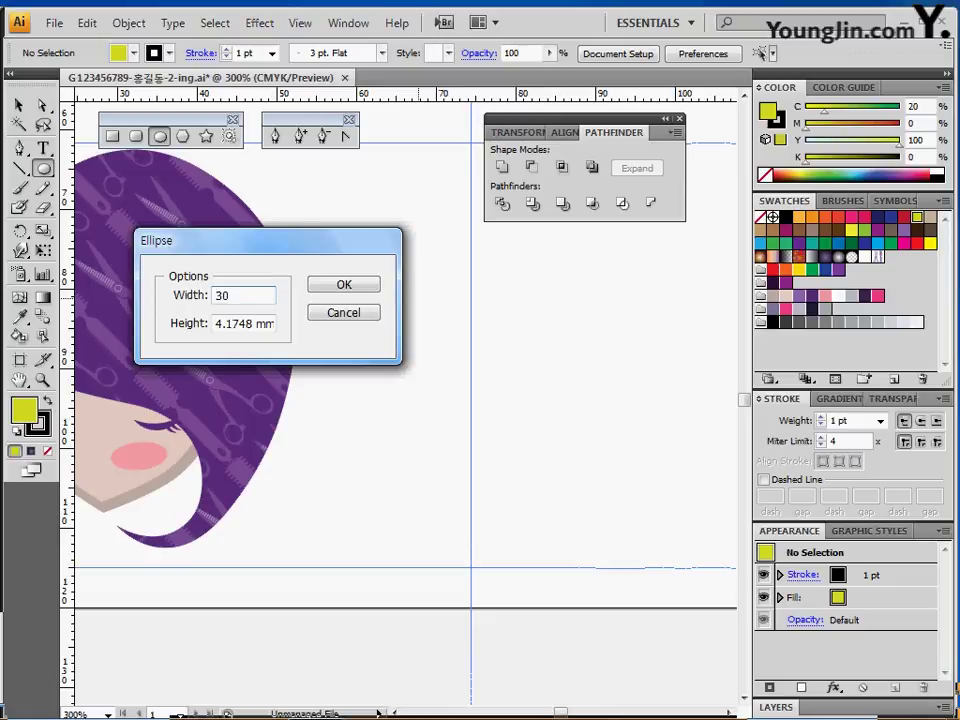
key("Tab")
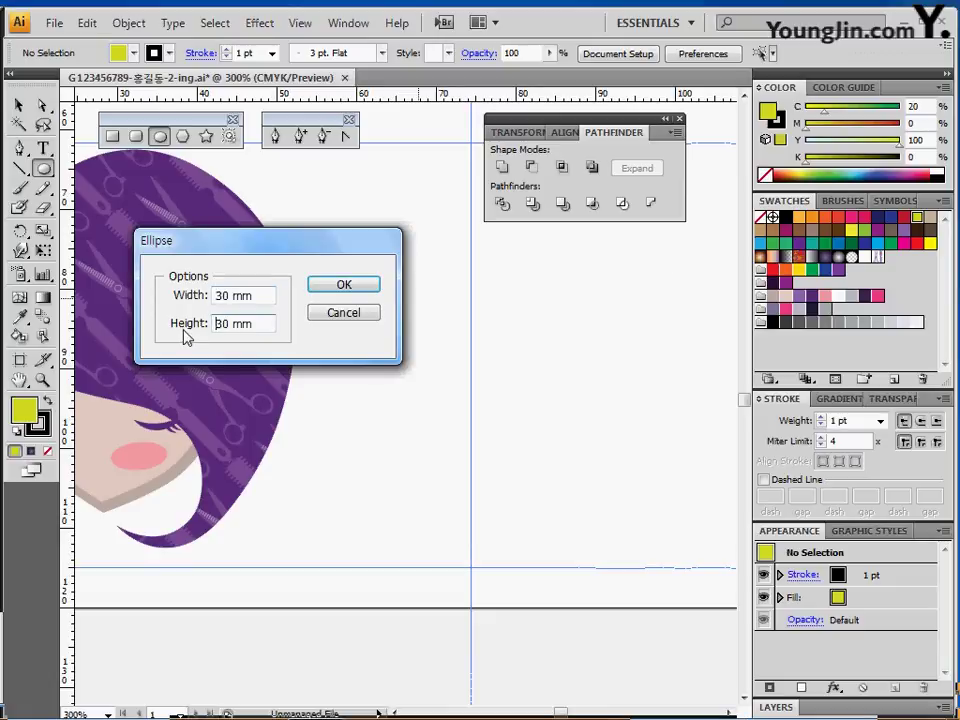
left_click_drag(233, 251, 497, 267)
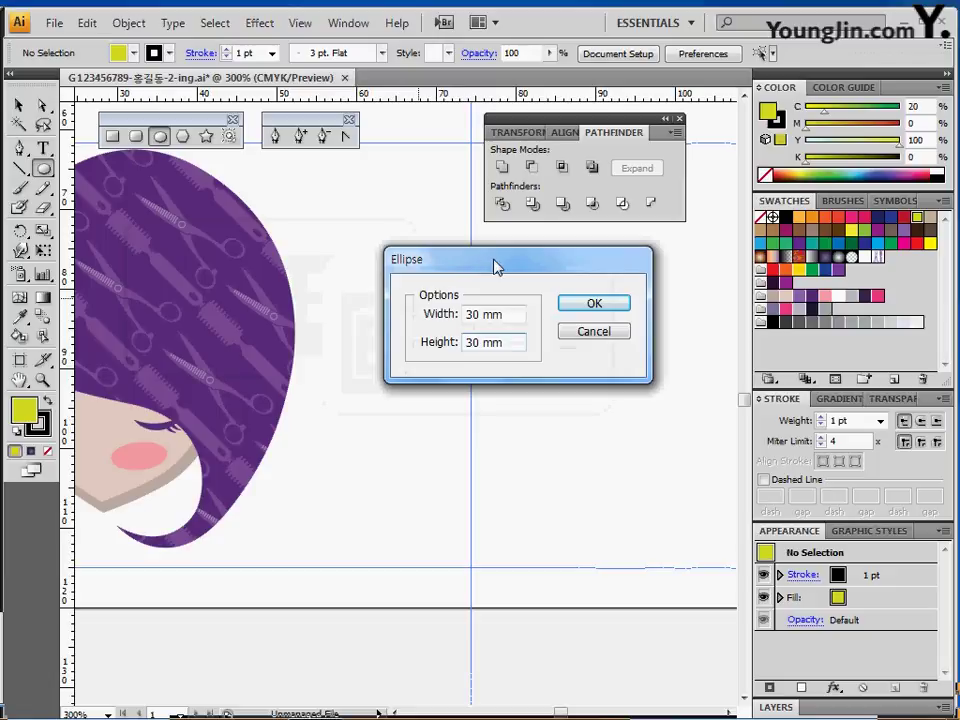
left_click(592, 303)
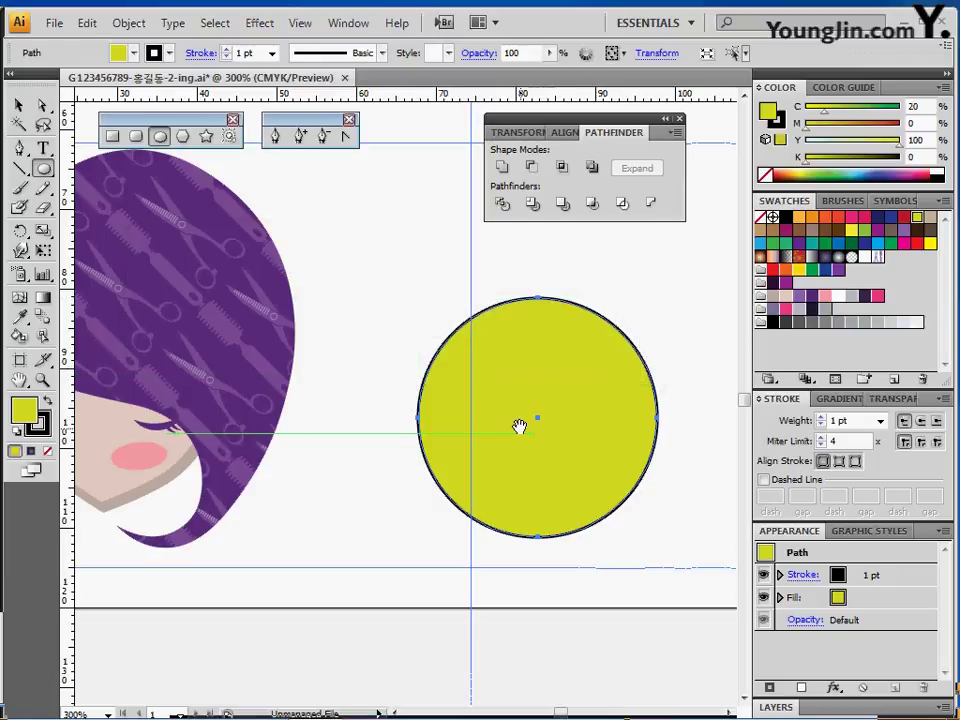
left_click_drag(522, 425, 450, 358)
- Add anchor points midway between the circle's existing ones
left_click(129, 23)
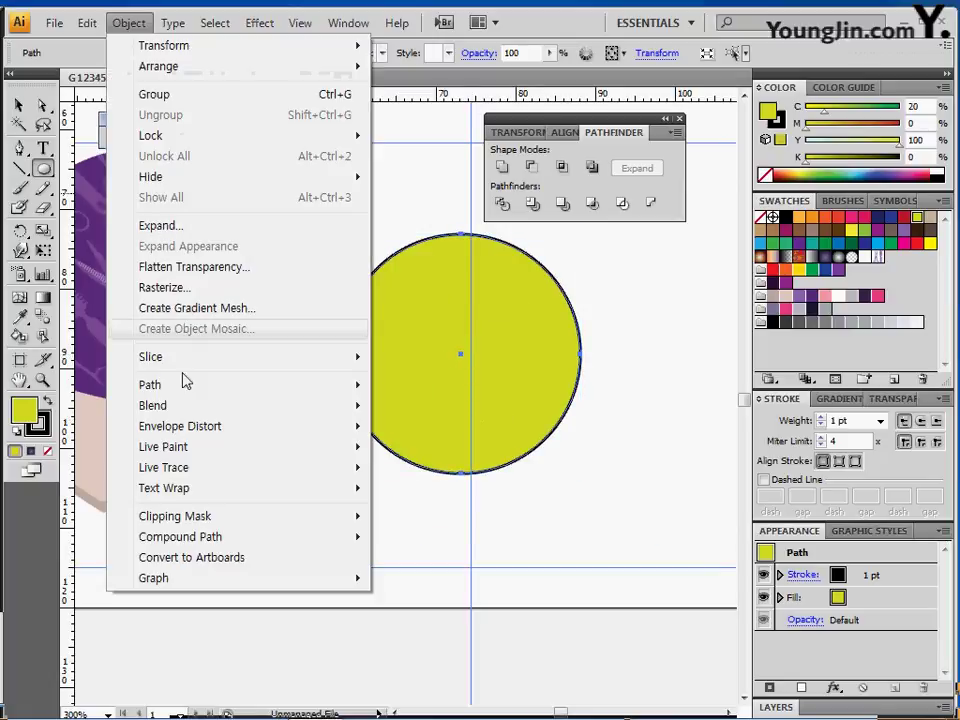
mouse_move(186, 386)
left_click(445, 501)
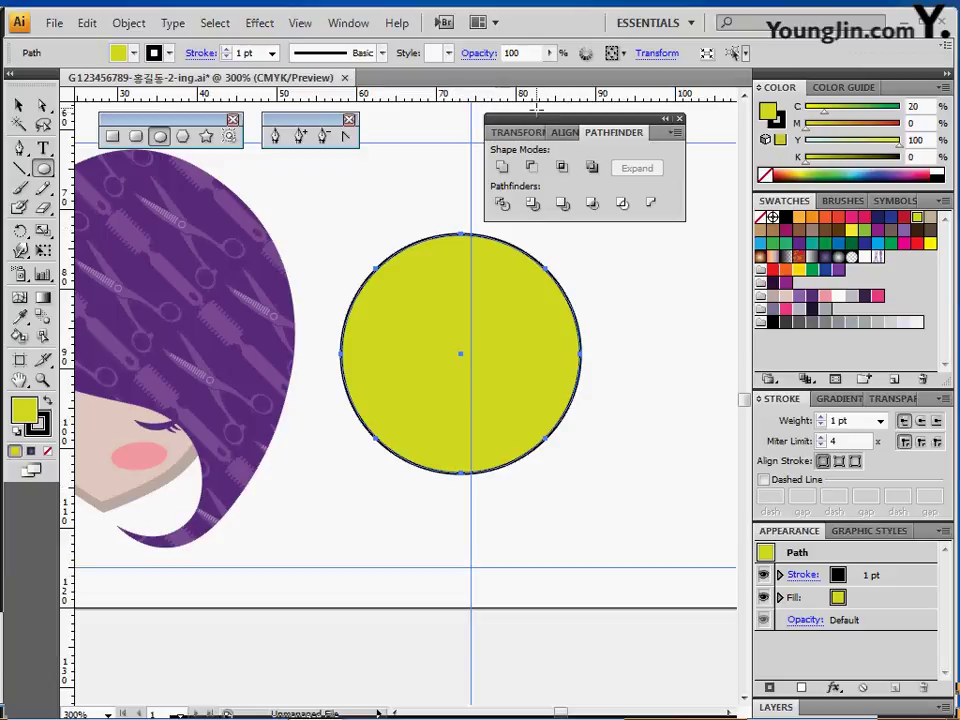
- Apply a 10% Pucker & Bloat effect to the circle to form an eight-petal flower and expand its appearance
left_click_drag(540, 118, 578, 112)
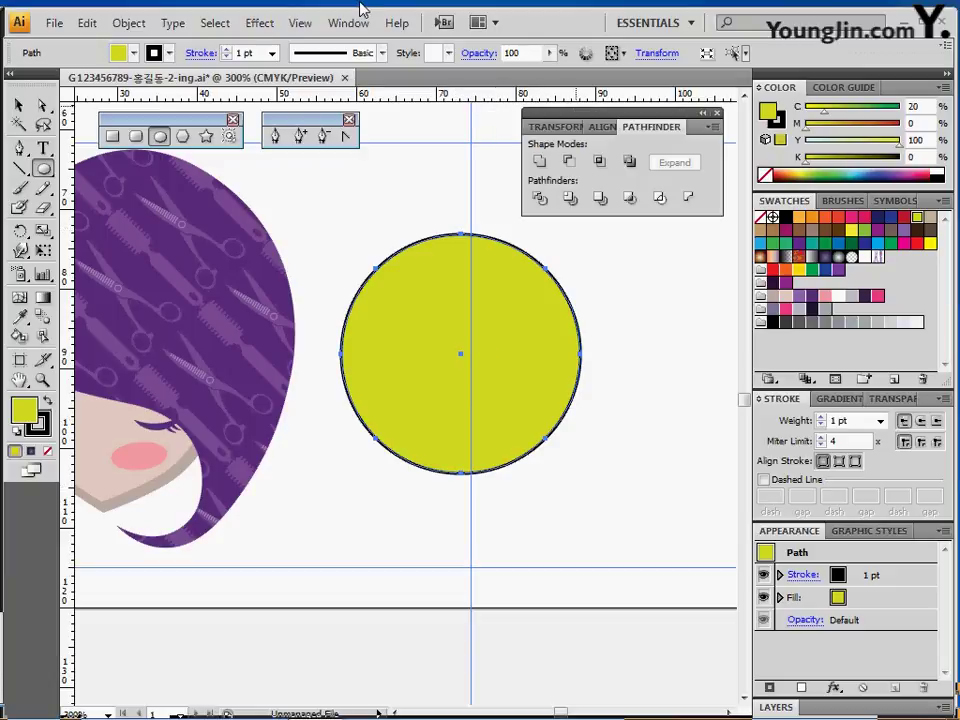
left_click(258, 23)
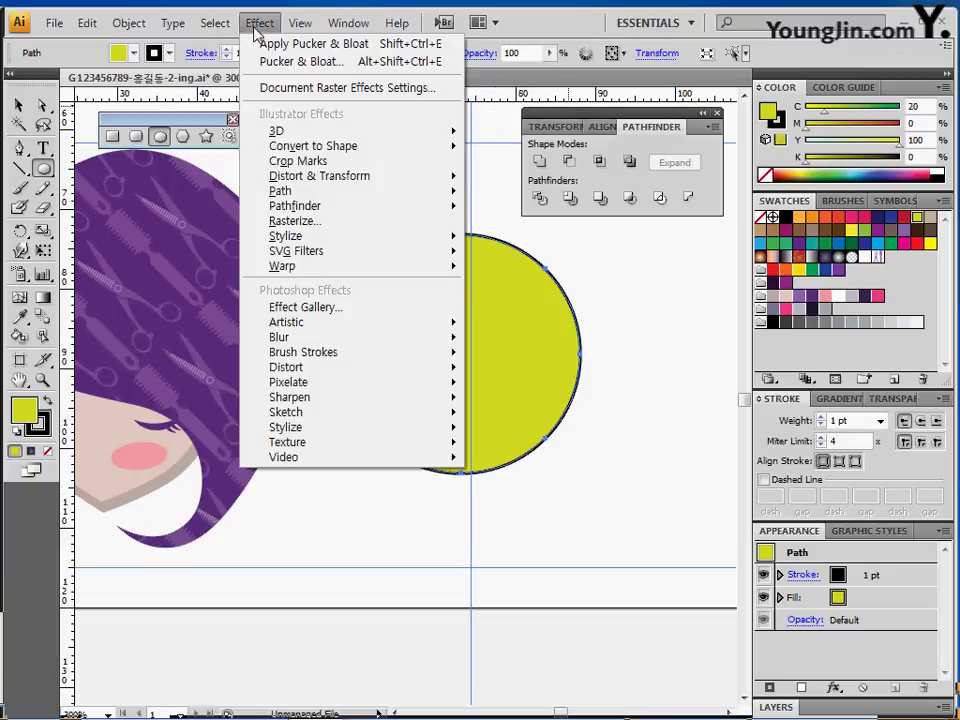
mouse_move(319, 210)
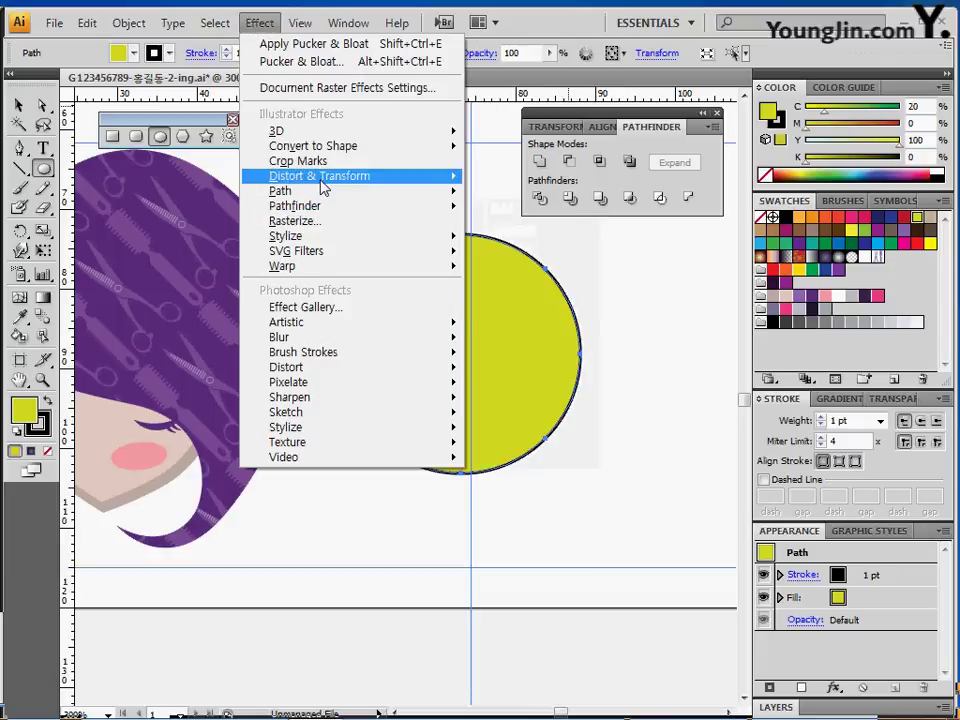
mouse_move(322, 180)
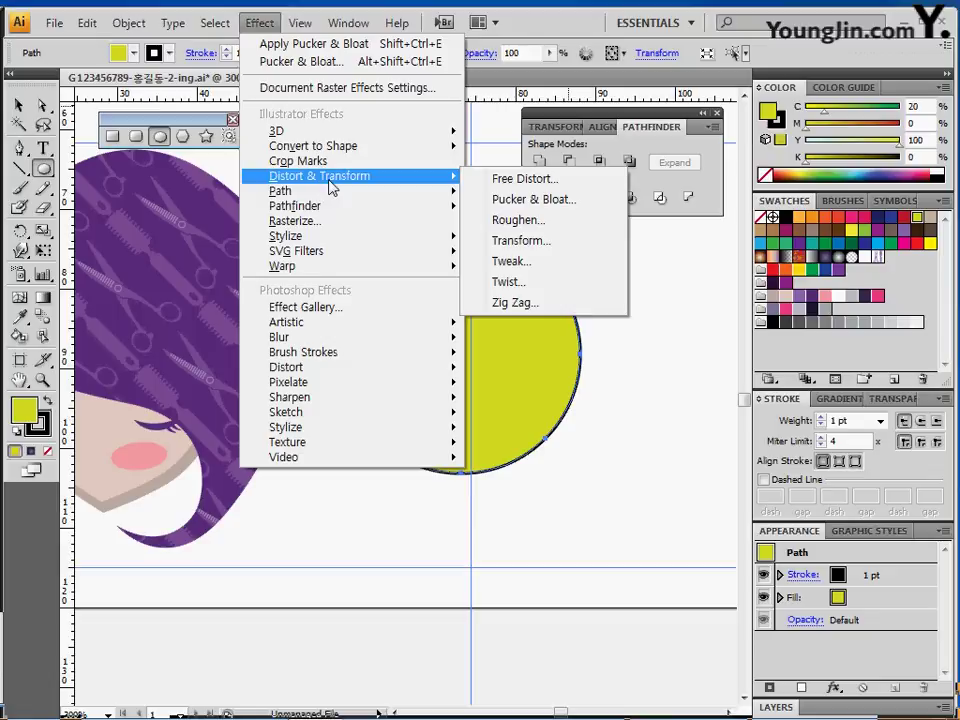
left_click(494, 205)
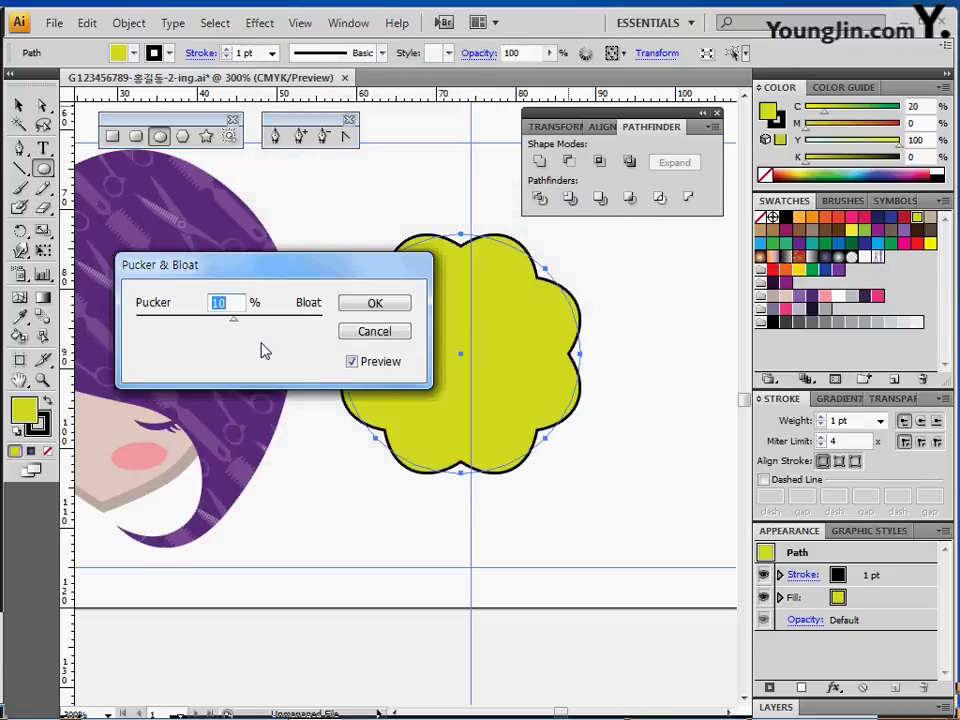
left_click_drag(229, 303, 206, 302)
left_click(371, 307)
left_click(372, 304)
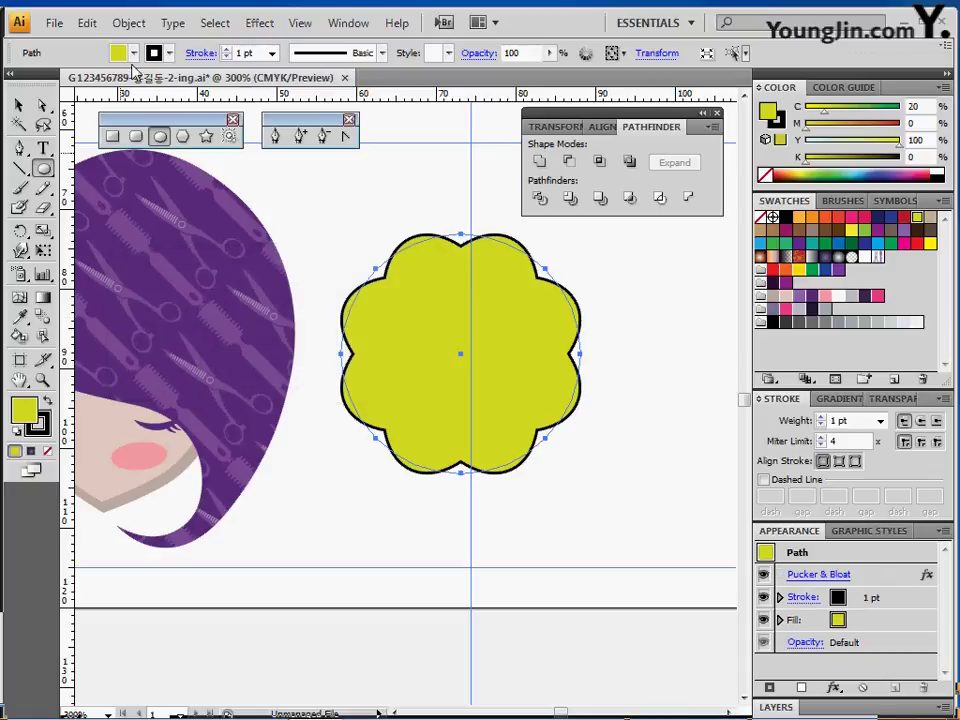
left_click(129, 24)
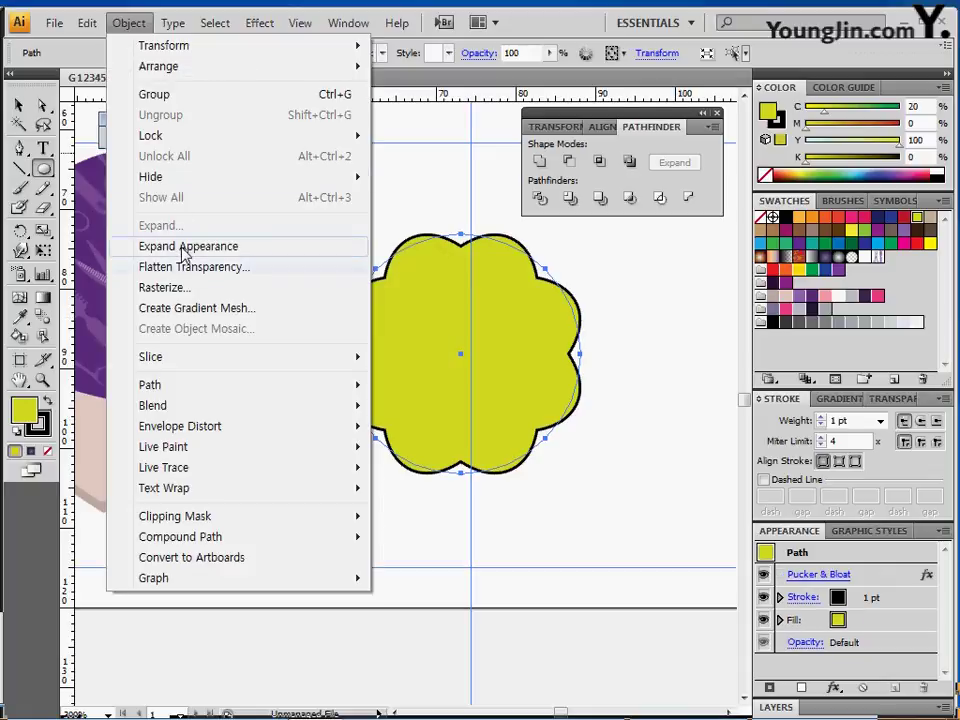
left_click(188, 246)
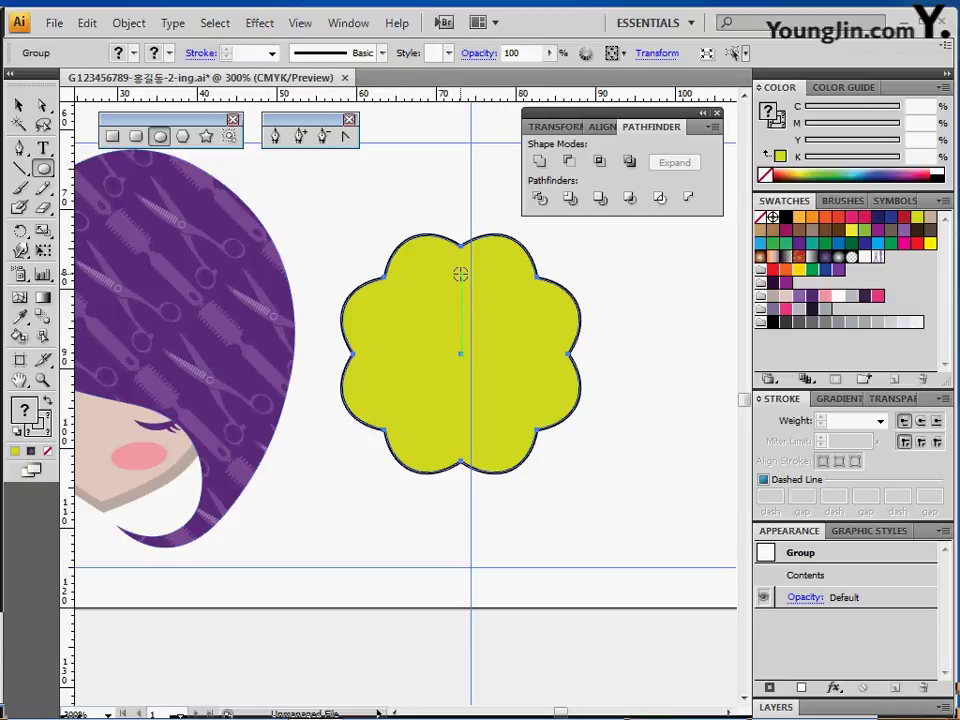
- Draw a small circle just below the flower's upper notch and try to subtract it from the flower with Minus Front
left_click_drag(460, 274, 478, 290)
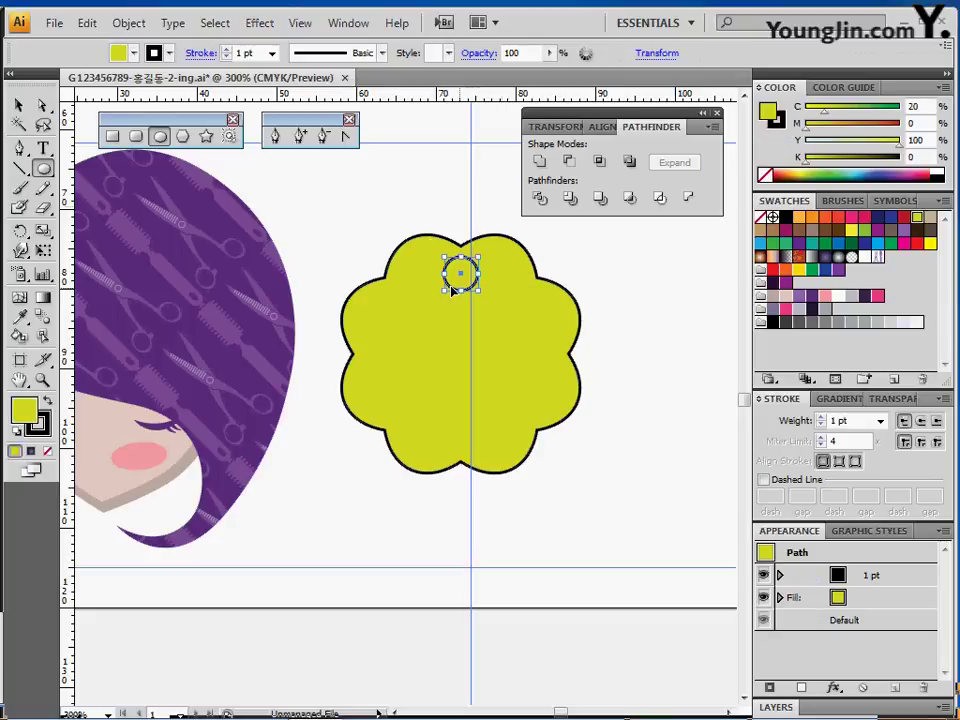
left_click(452, 288, "ctrl+shift")
left_click(604, 127)
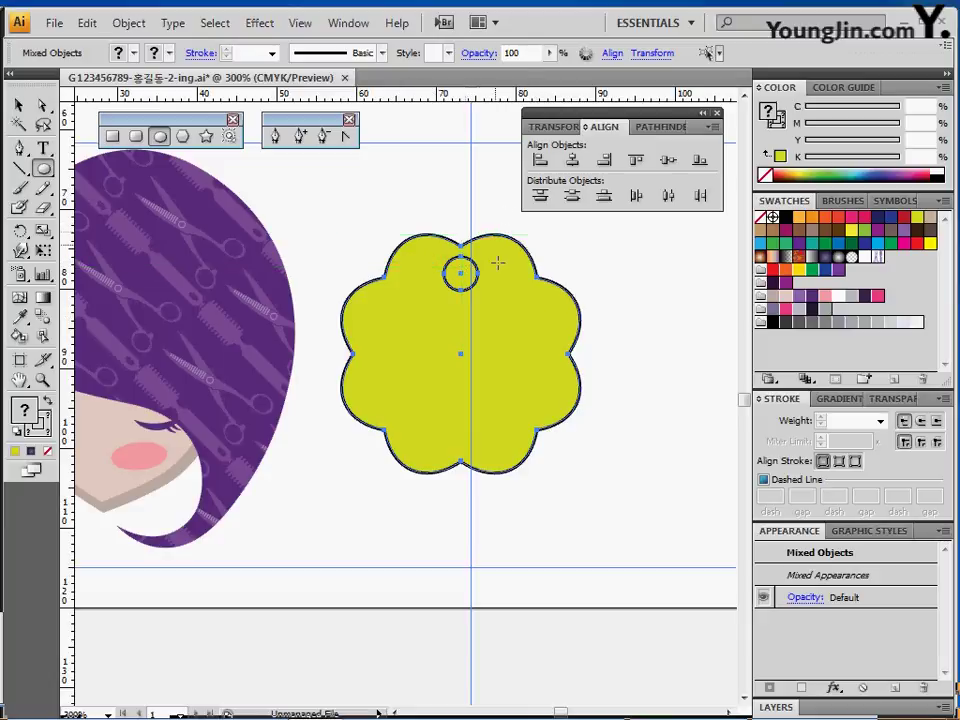
left_click(658, 127)
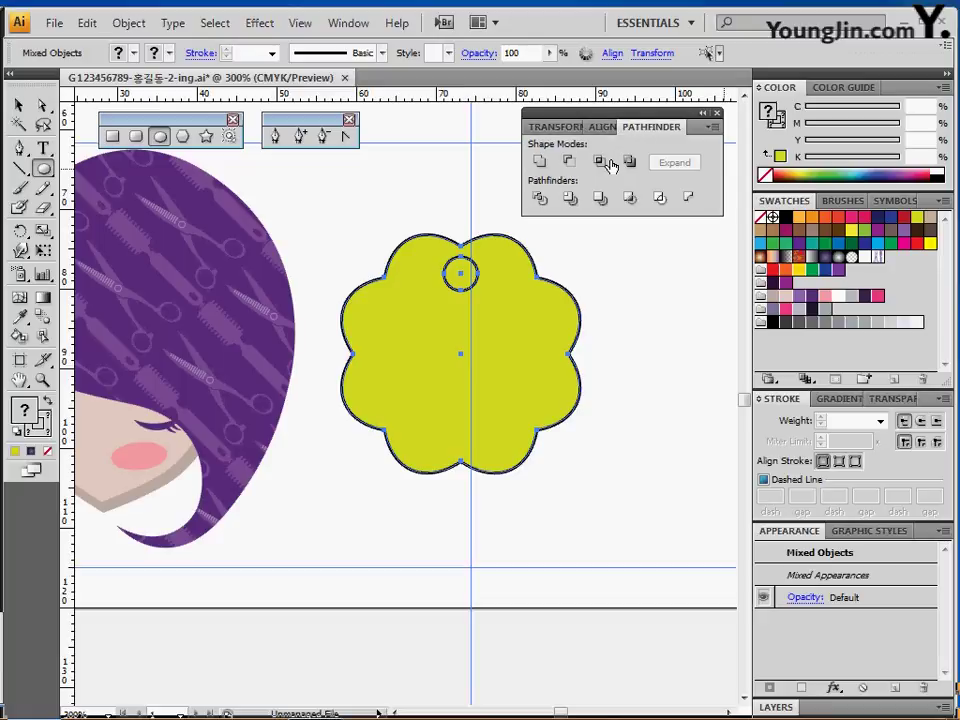
left_click(568, 163)
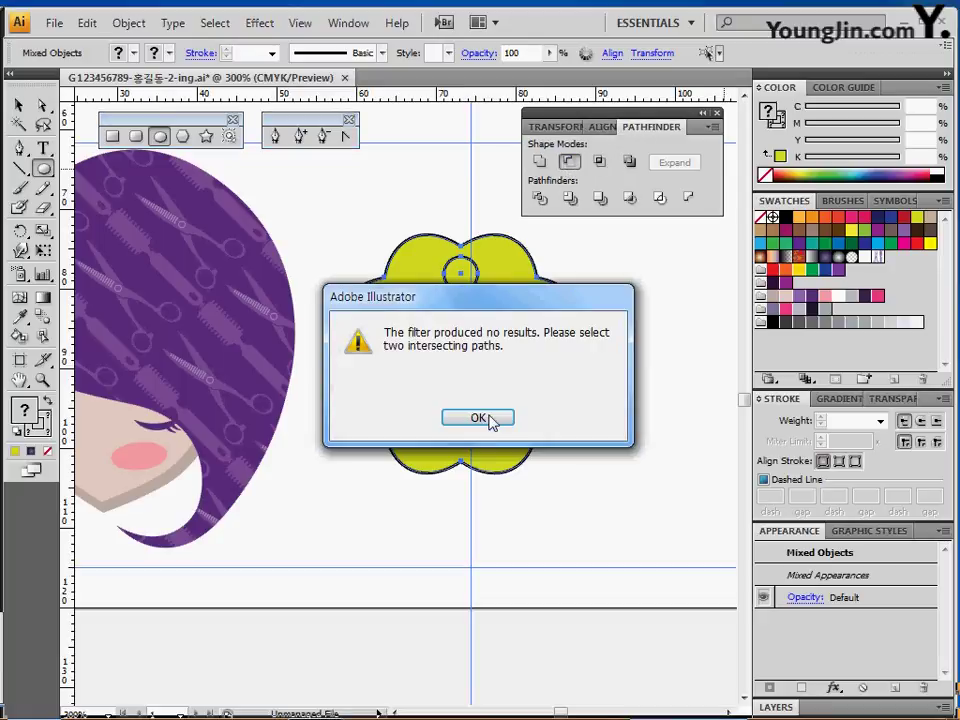
left_click(491, 425)
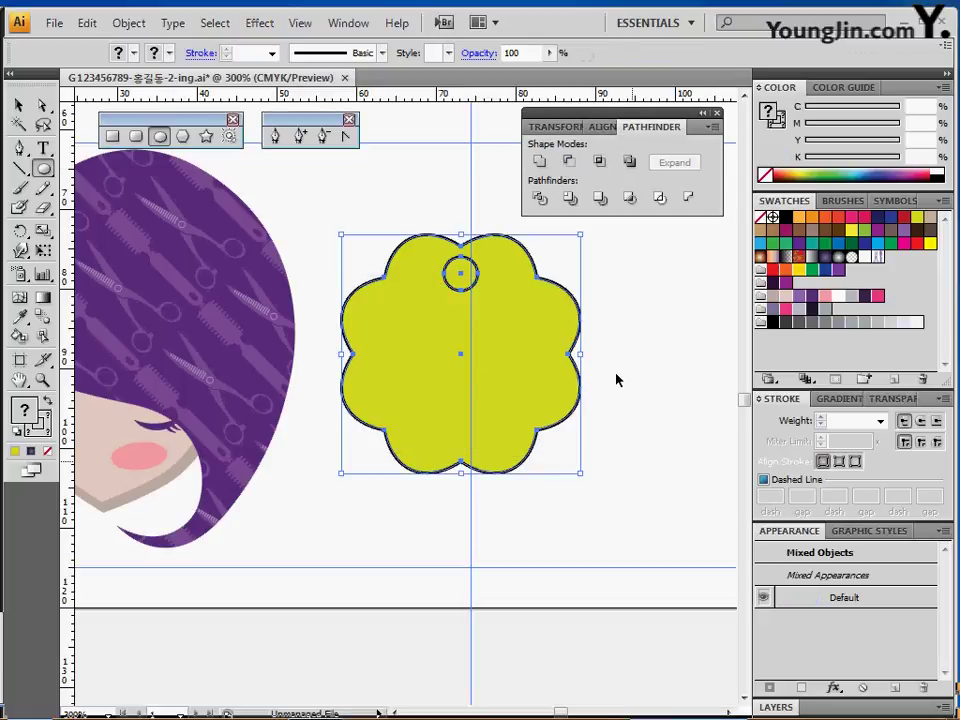
- Retry subtracting the small circle from the expanded flower group with Minus Front
key("ctrl+g")
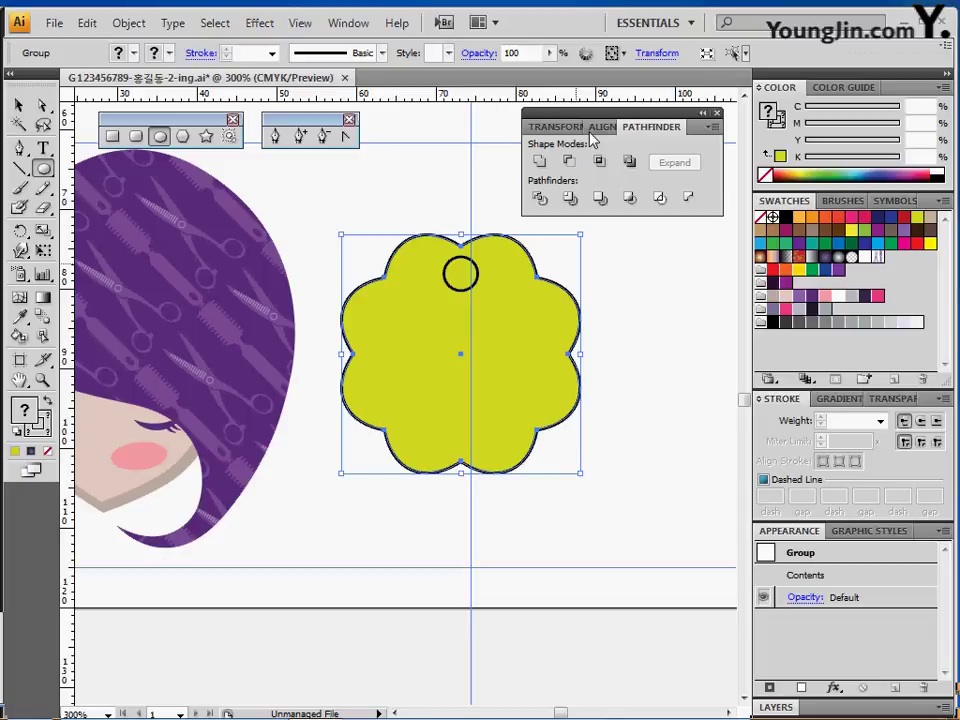
left_click(460, 291, "shift")
left_click(569, 161)
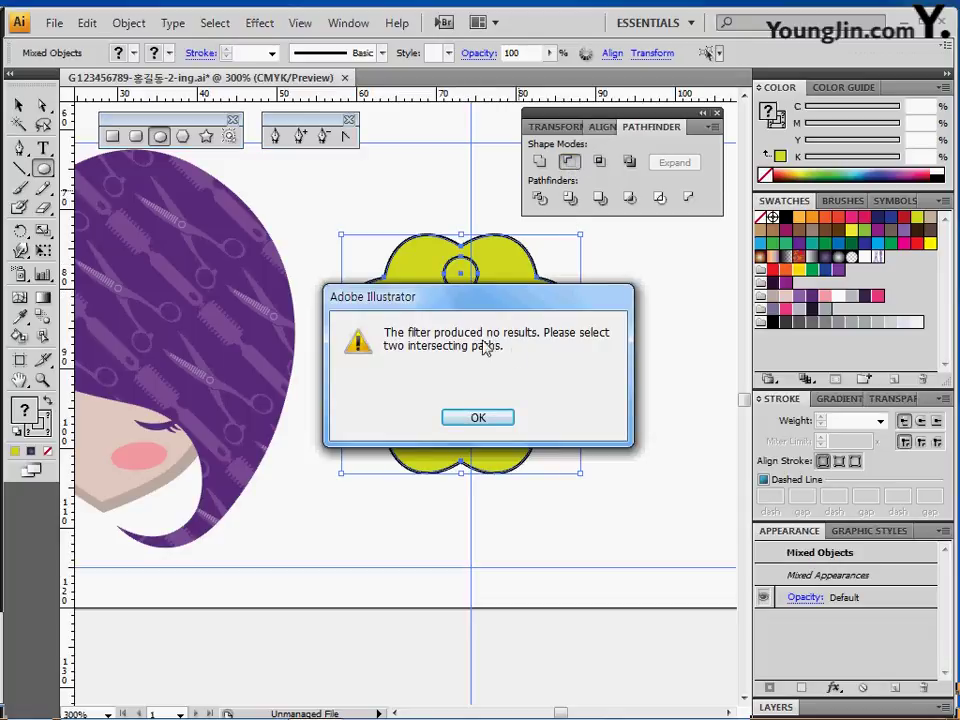
left_click(476, 418)
- Ungroup the expanded flower and delete its separate yellow-green fill shape, keeping the black outline
left_click(634, 328)
left_click(406, 294)
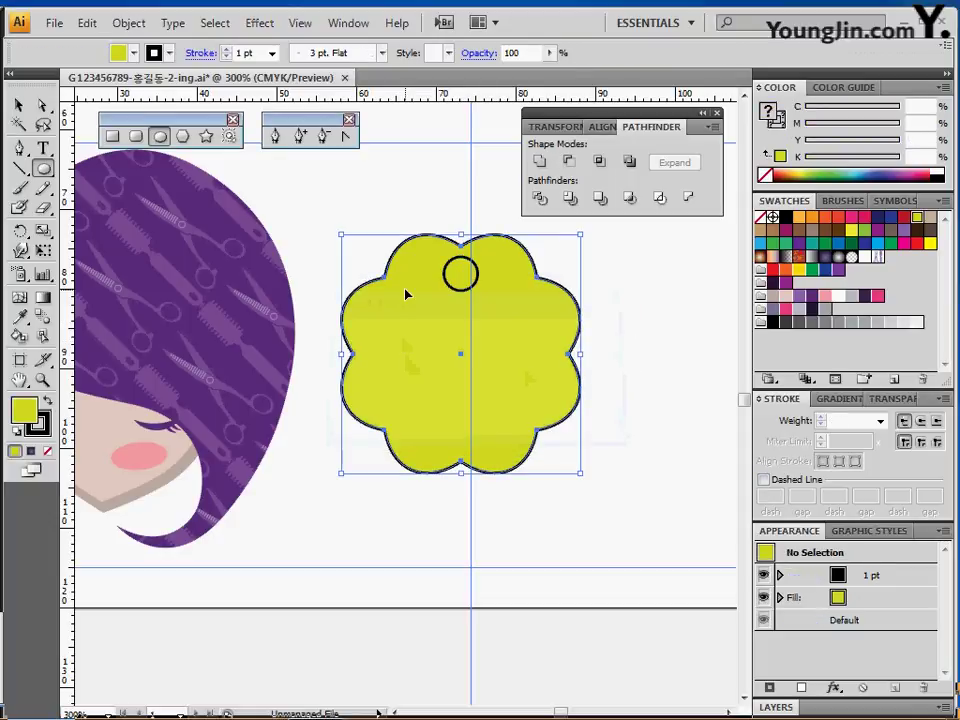
right_click(406, 294)
left_click(540, 373)
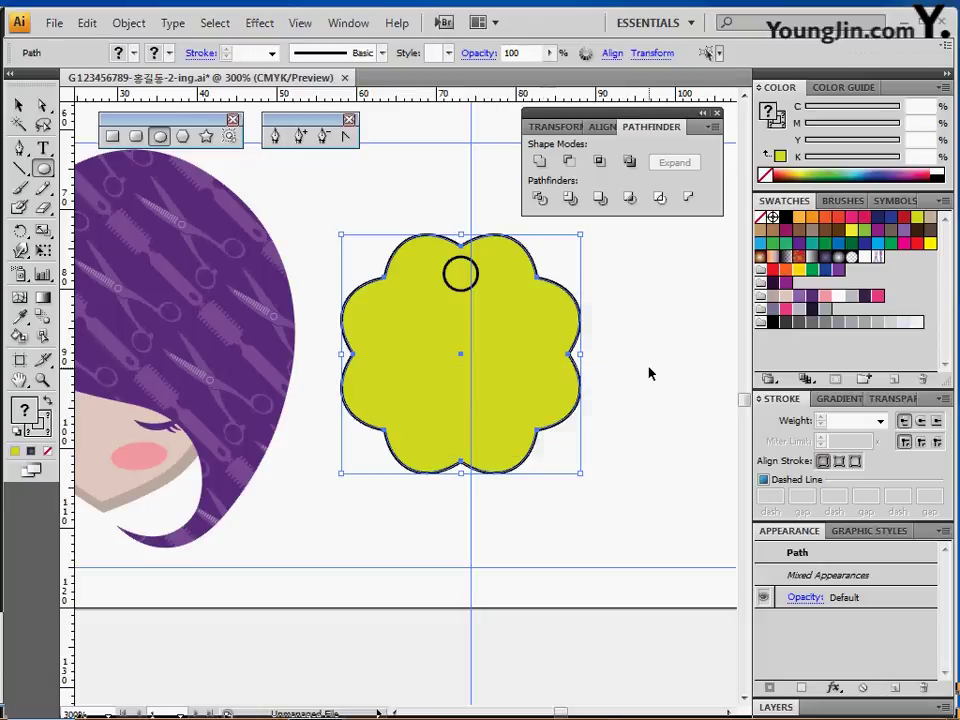
left_click(649, 373, "ctrl")
left_click(542, 390, "ctrl")
key("Delete")
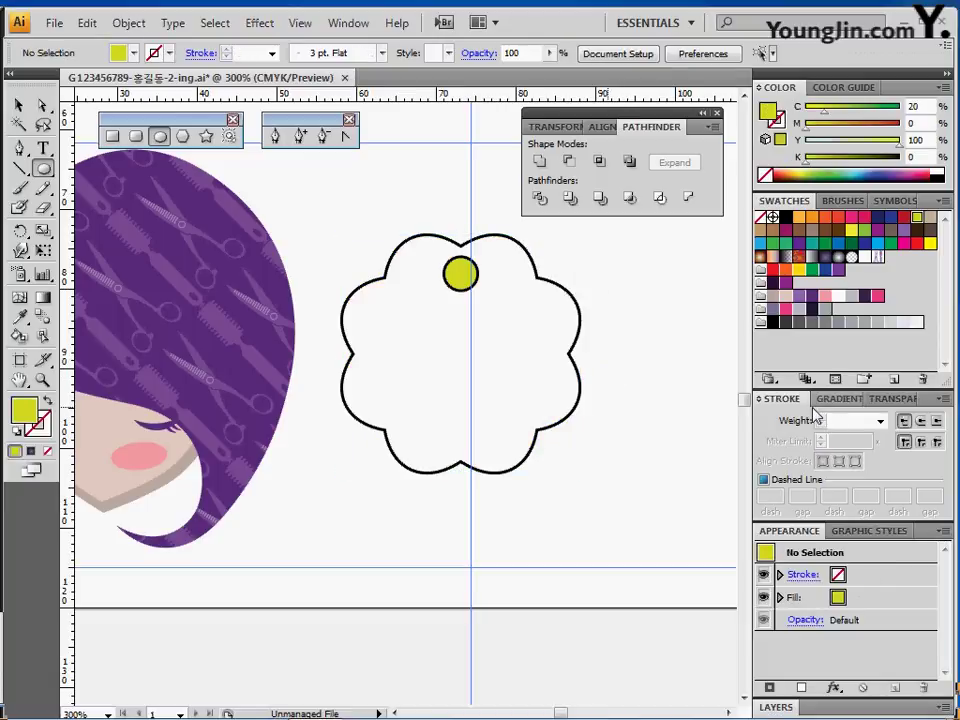
- Subtract the small circle from the flower outline with Minus Front and fill the result with orange (M 50, Y 100)
left_click(574, 334)
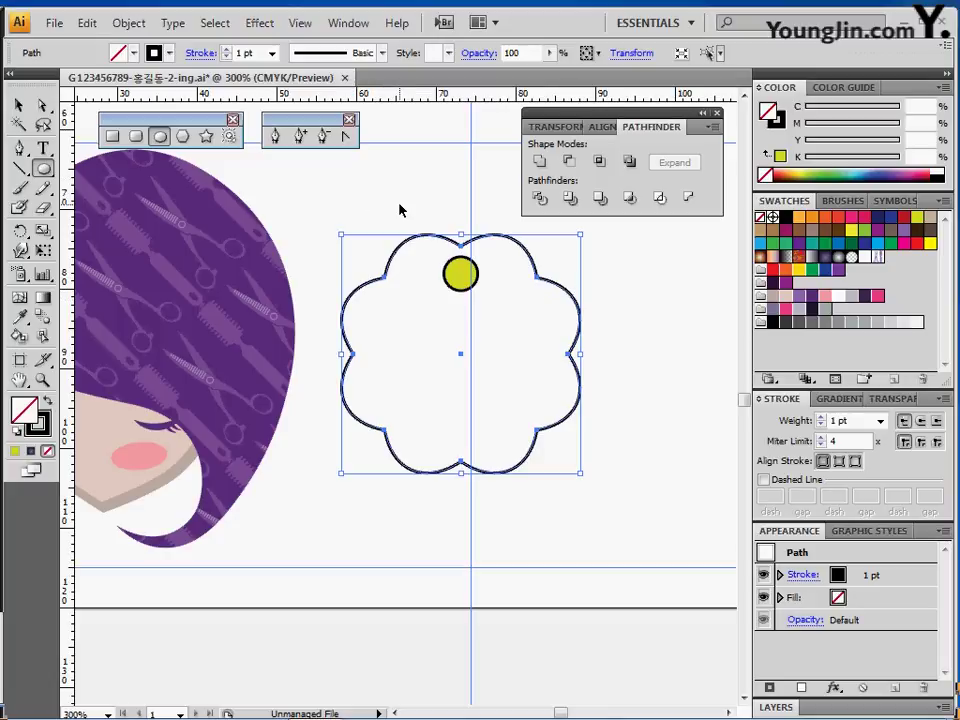
left_click_drag(388, 195, 450, 286)
left_click(568, 162)
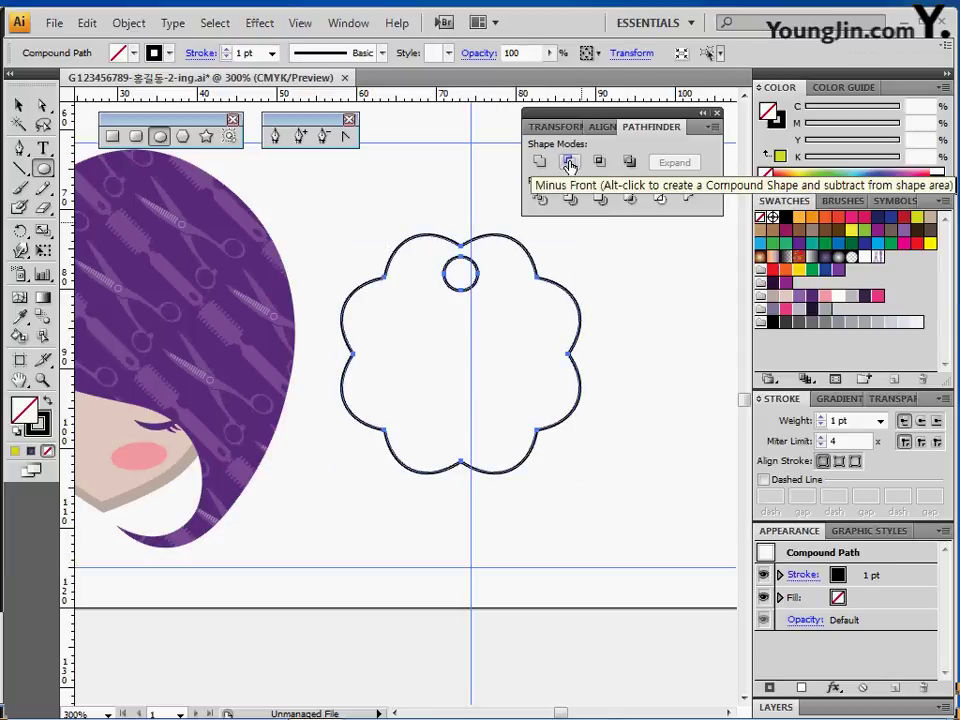
left_click(812, 218)
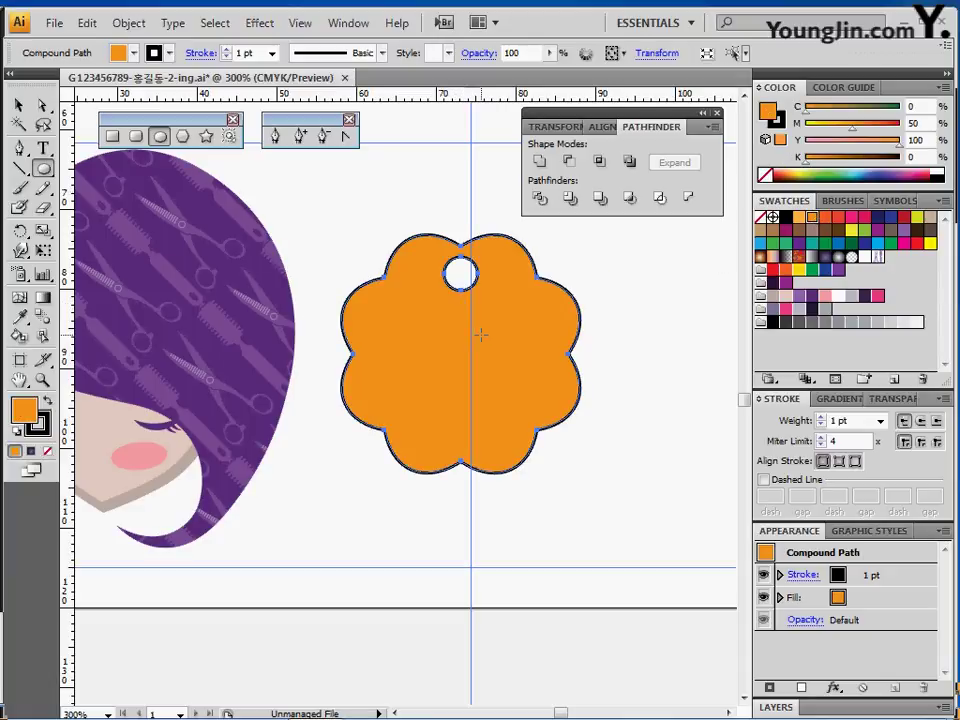
- Duplicate the large purple scissors and place the copy over the middle of the orange flower
left_click(409, 424, "ctrl+alt")
left_click_drag(349, 300, 328, 375)
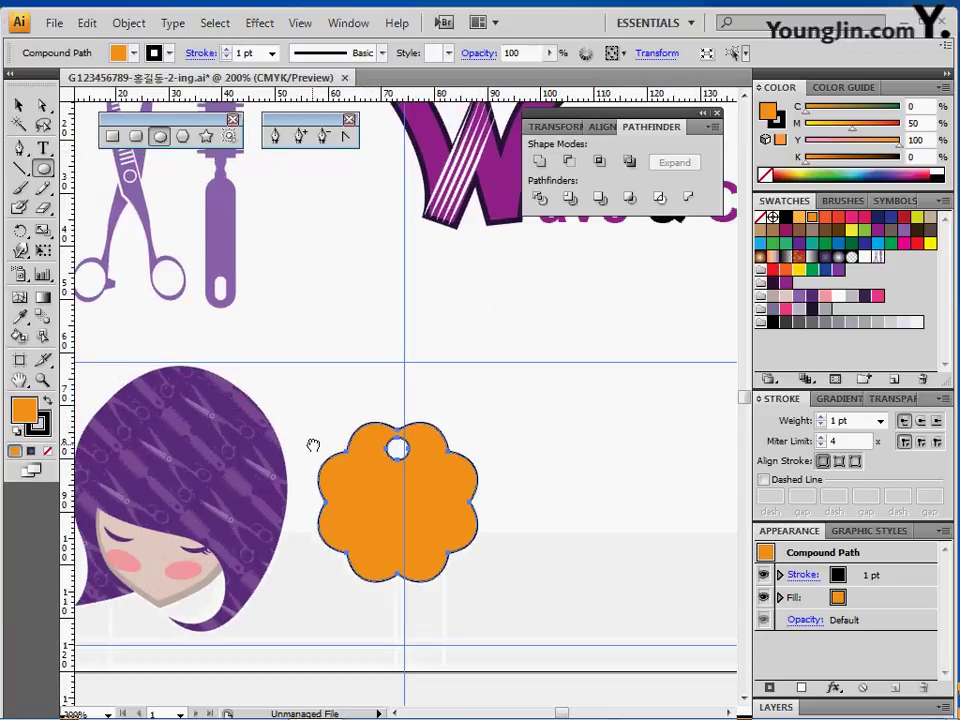
left_click(135, 198)
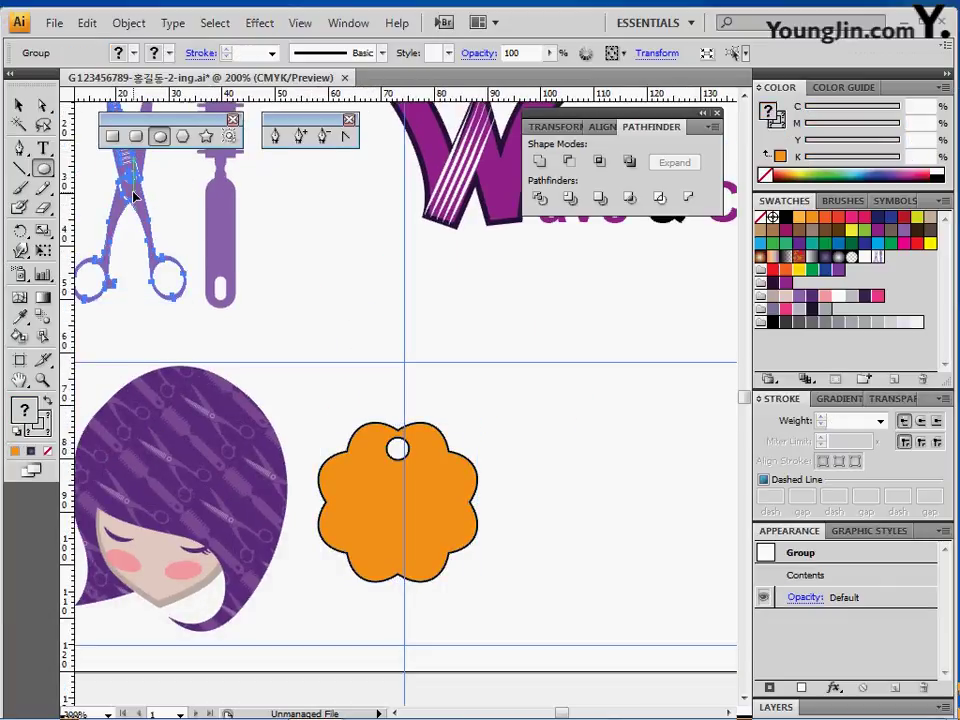
key("ctrl+c")
key("ctrl+v")
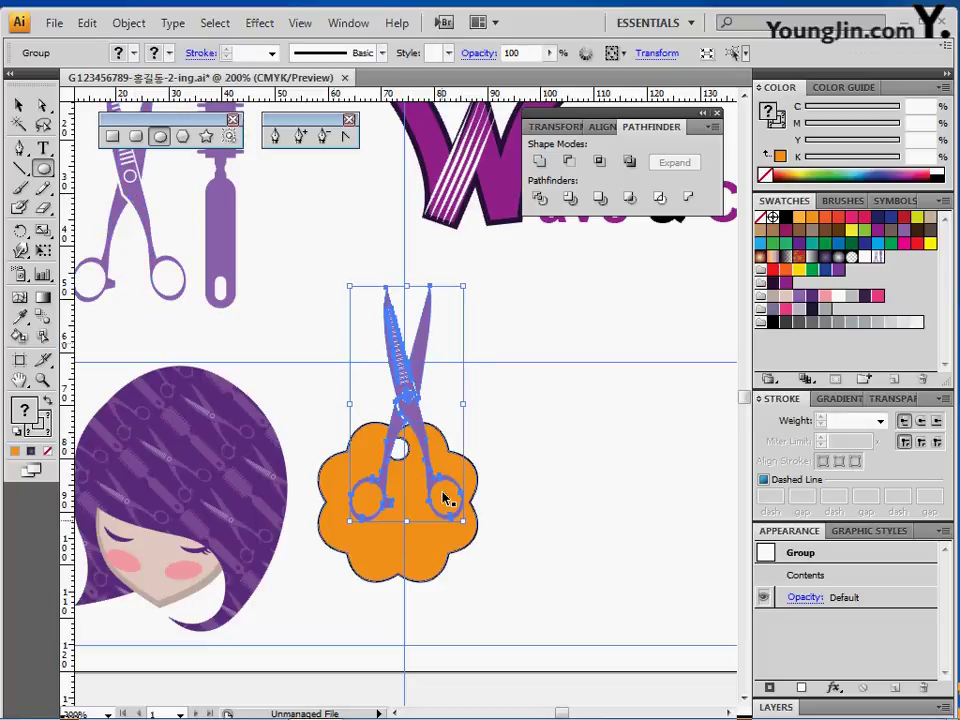
left_click_drag(409, 398, 400, 482)
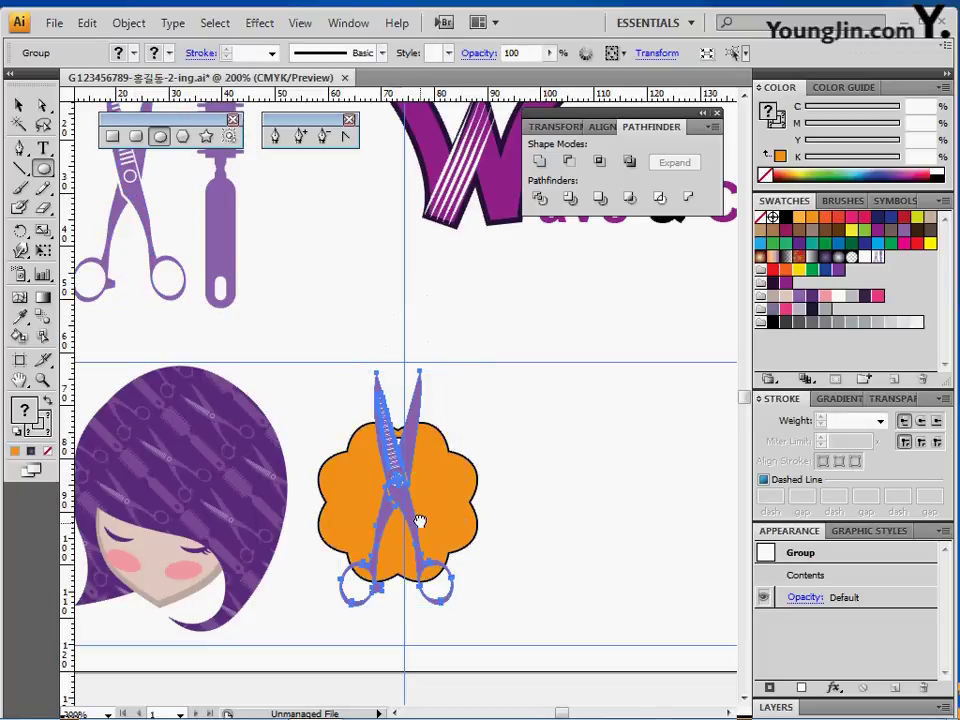
left_click_drag(424, 525, 386, 347)
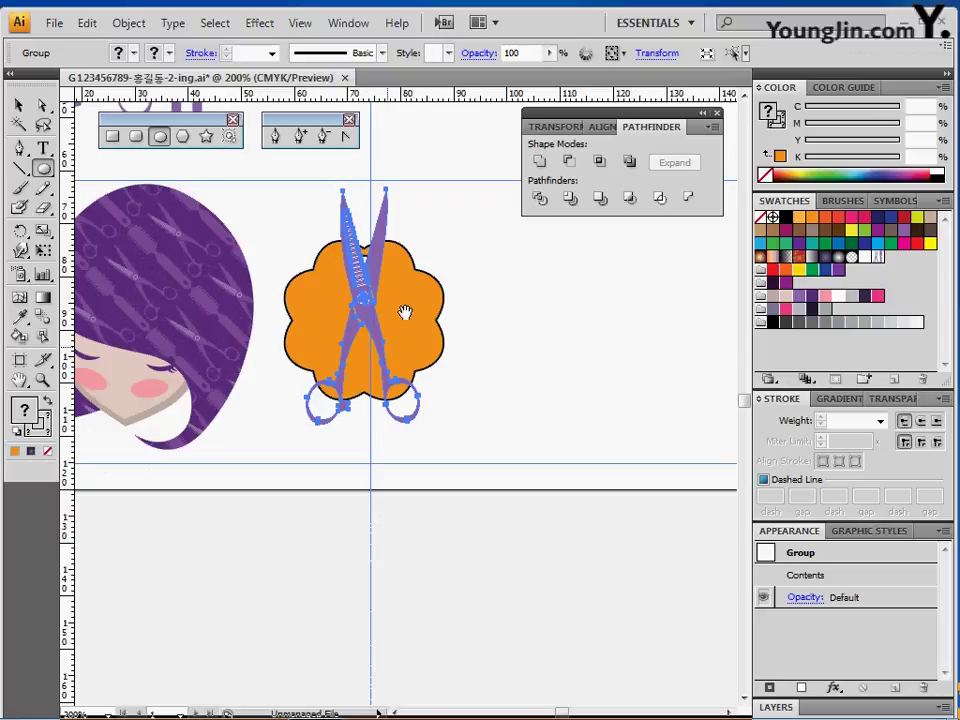
- Scale the copied scissors uniformly to 70%
left_click(43, 232)
double_click(43, 232)
left_click_drag(568, 232, 688, 237)
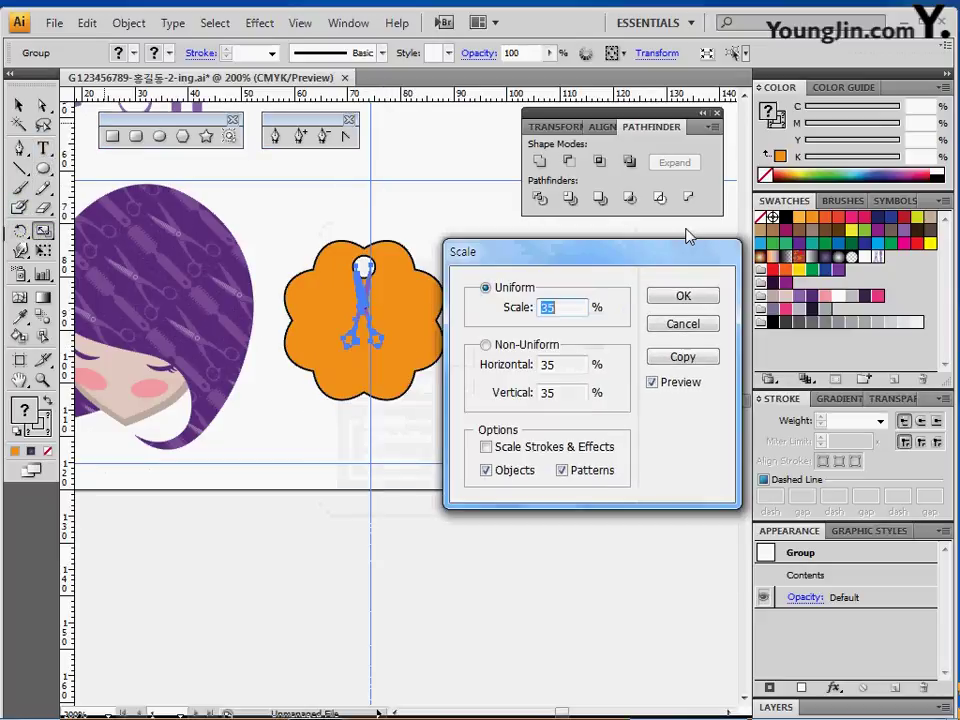
type("70")
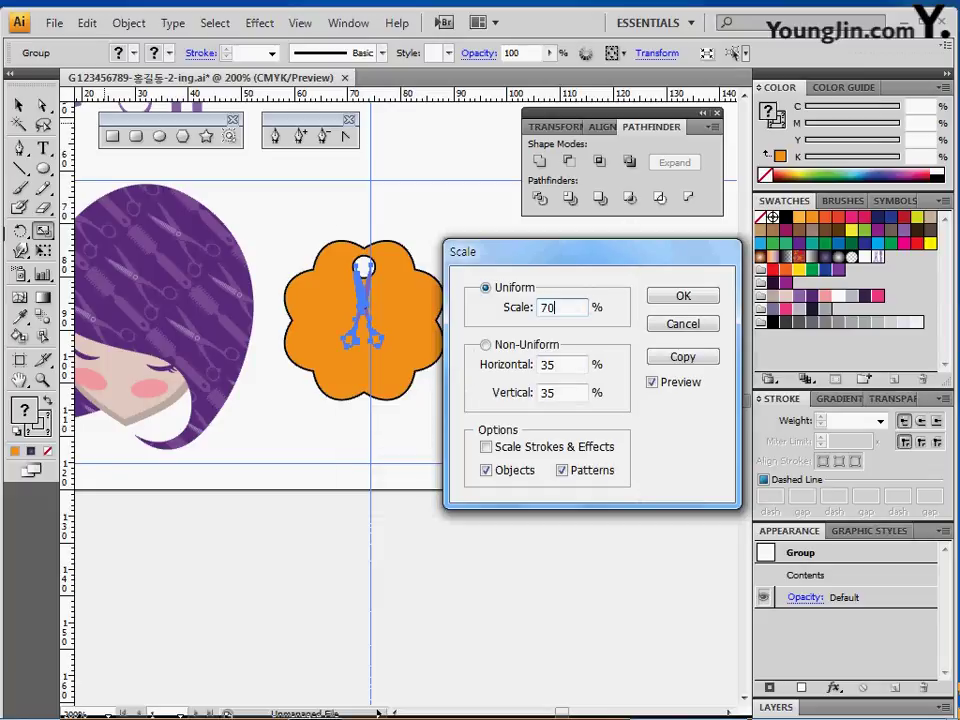
key("Return")
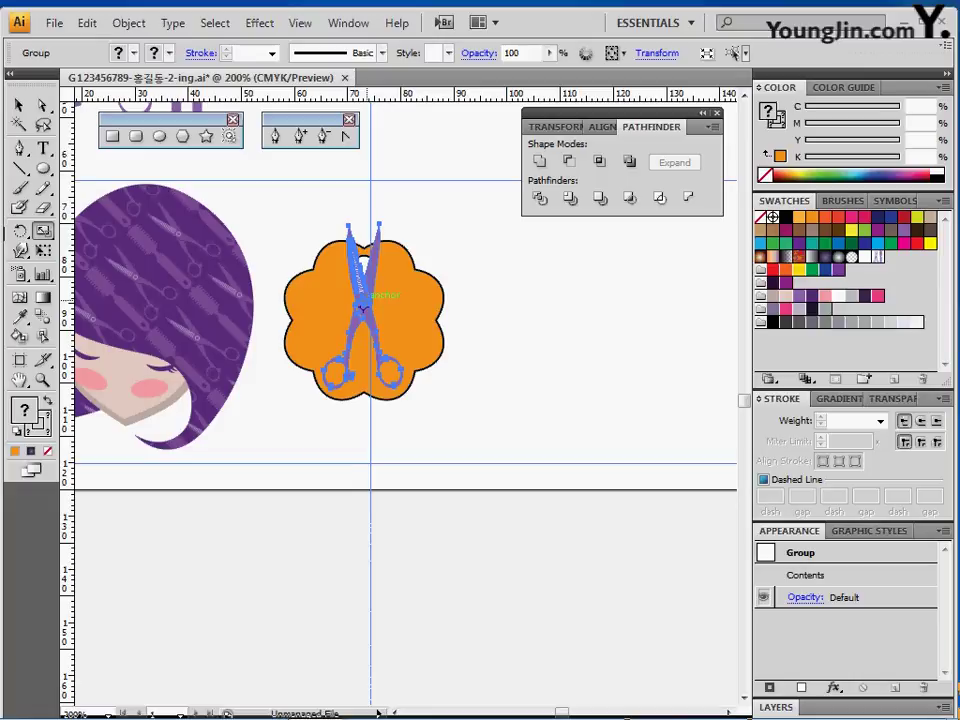
- Rotate the scissors so the blades point down-left, and move them so the handles overhang the flower's upper-right edge
left_click(19, 105)
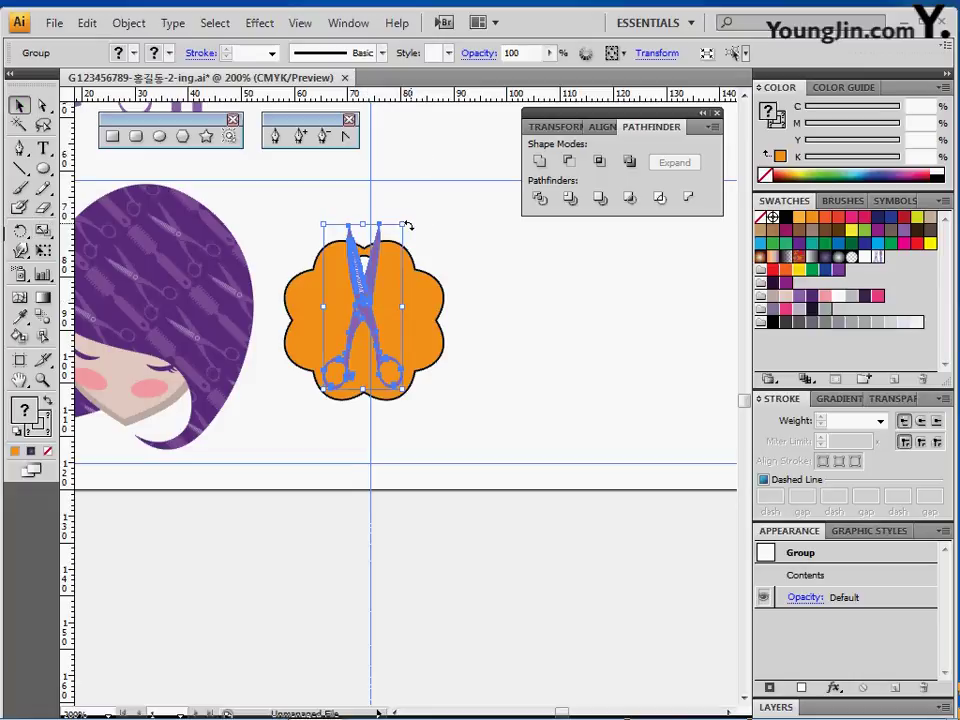
left_click_drag(408, 226, 422, 193)
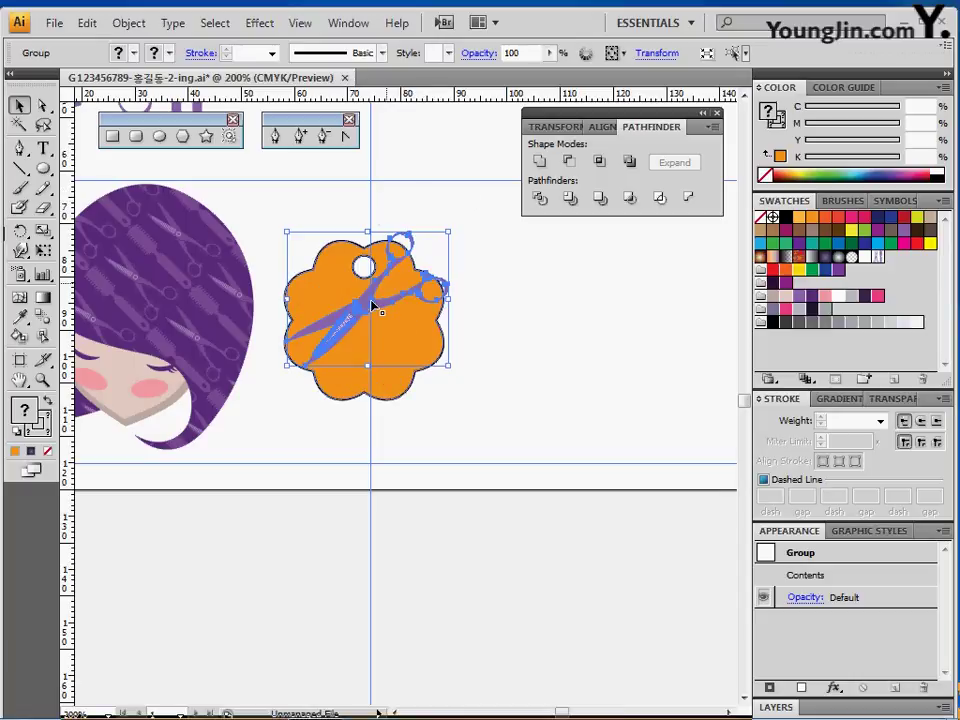
left_click_drag(371, 305, 391, 325)
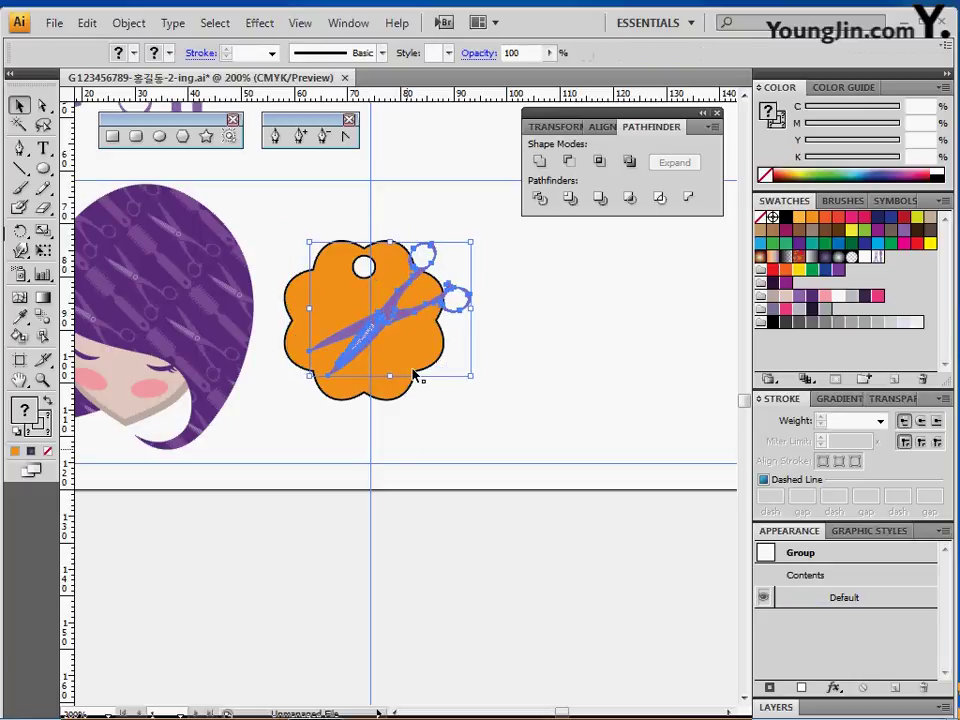
- Bring the orange flower to the front and use it as a clipping mask for the scissors
left_click(418, 376)
left_click(424, 369)
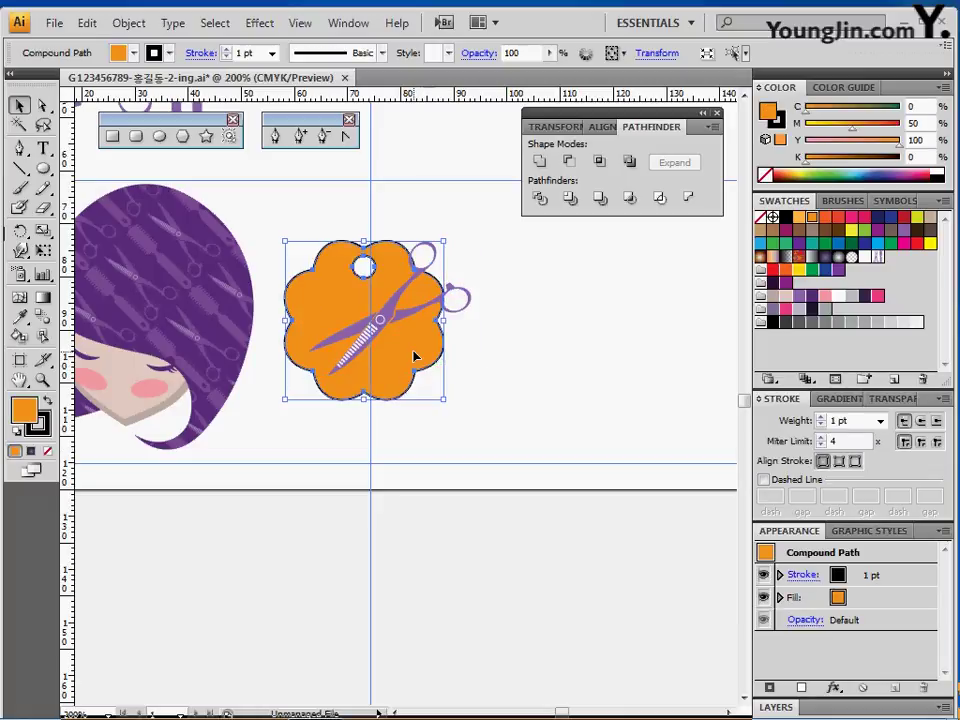
right_click(417, 354)
mouse_move(486, 483)
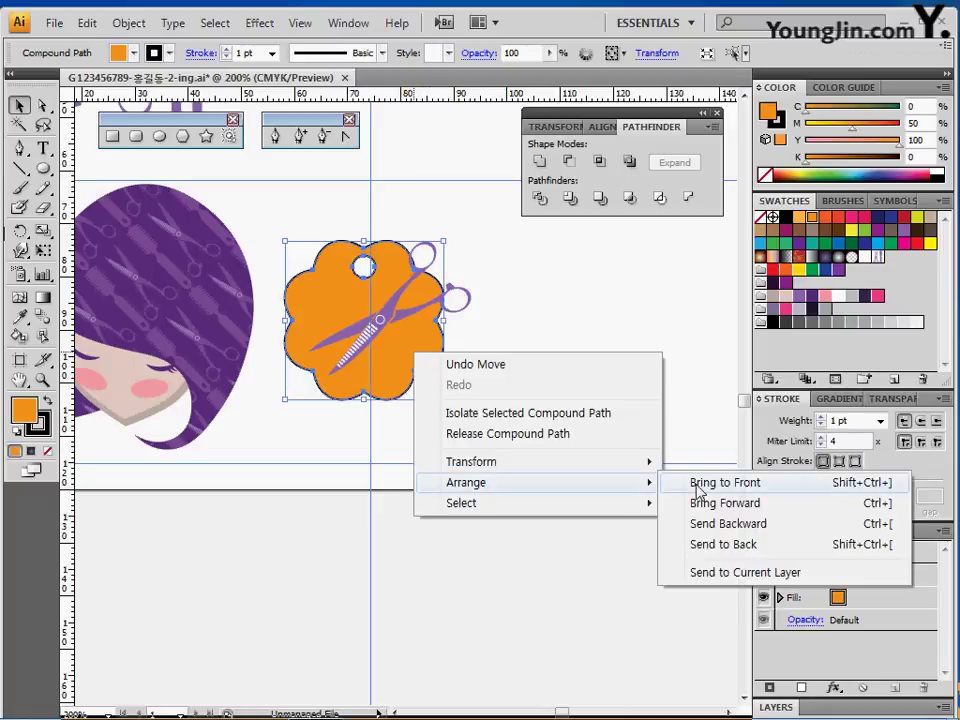
left_click(697, 483)
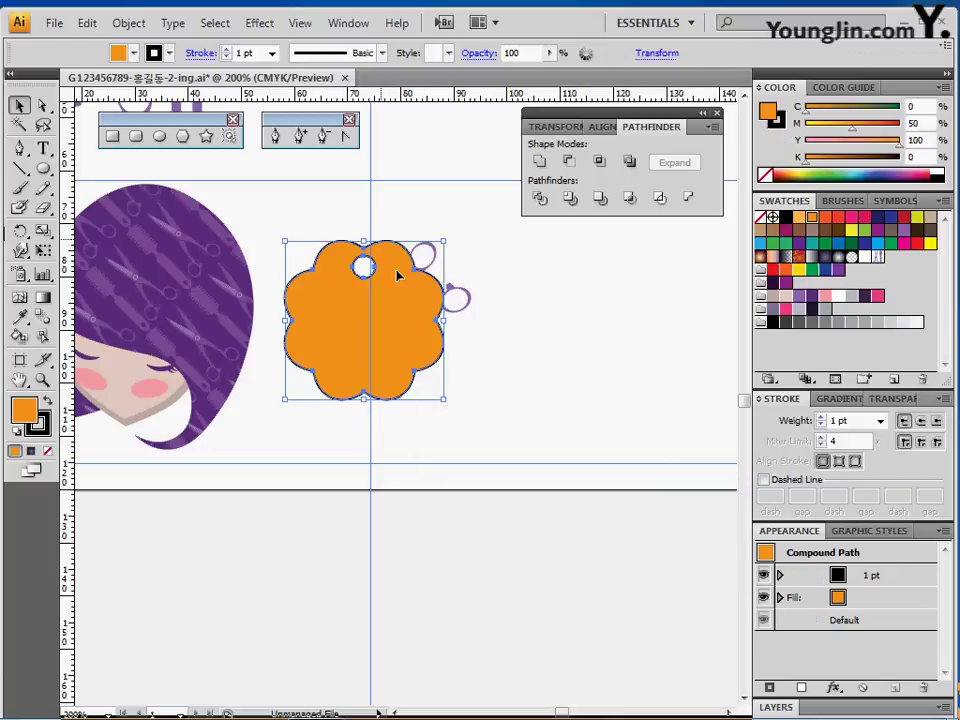
left_click(424, 255, "shift")
right_click(405, 298)
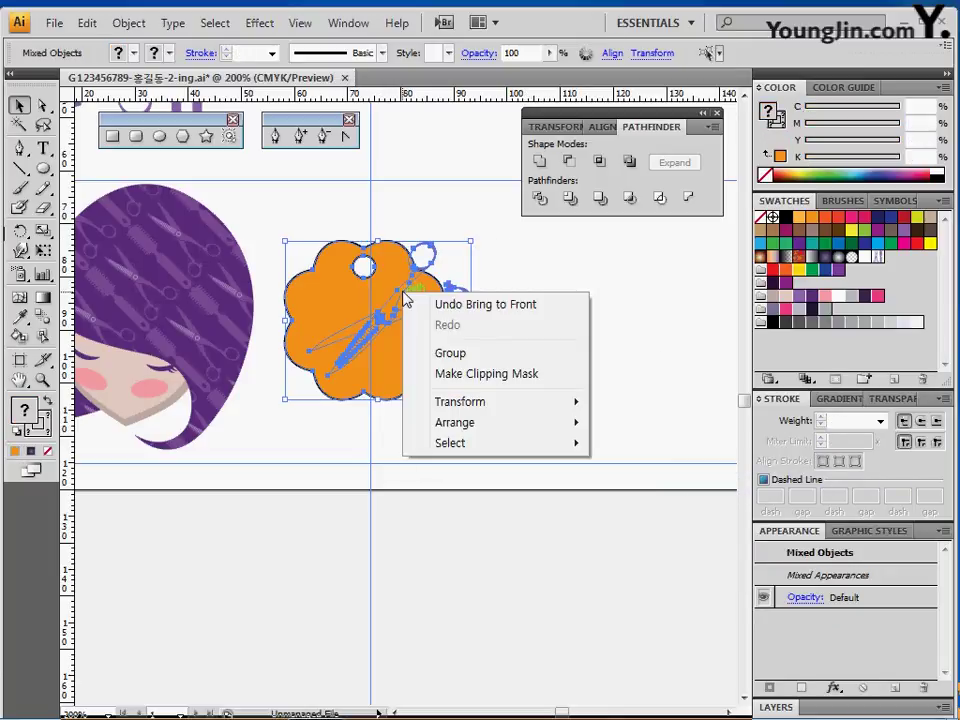
left_click(485, 373)
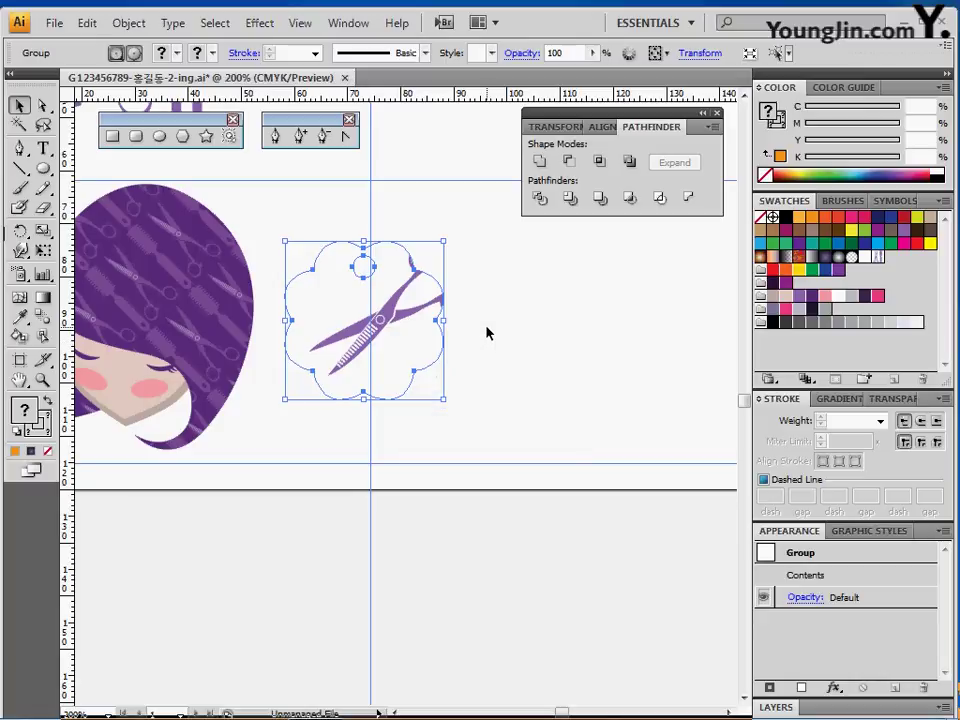
- Isolate the clipped scissors and fill both blade halves with dark purple (C 50, M 70, Y 0, K 70)
double_click(380, 333)
double_click(380, 333)
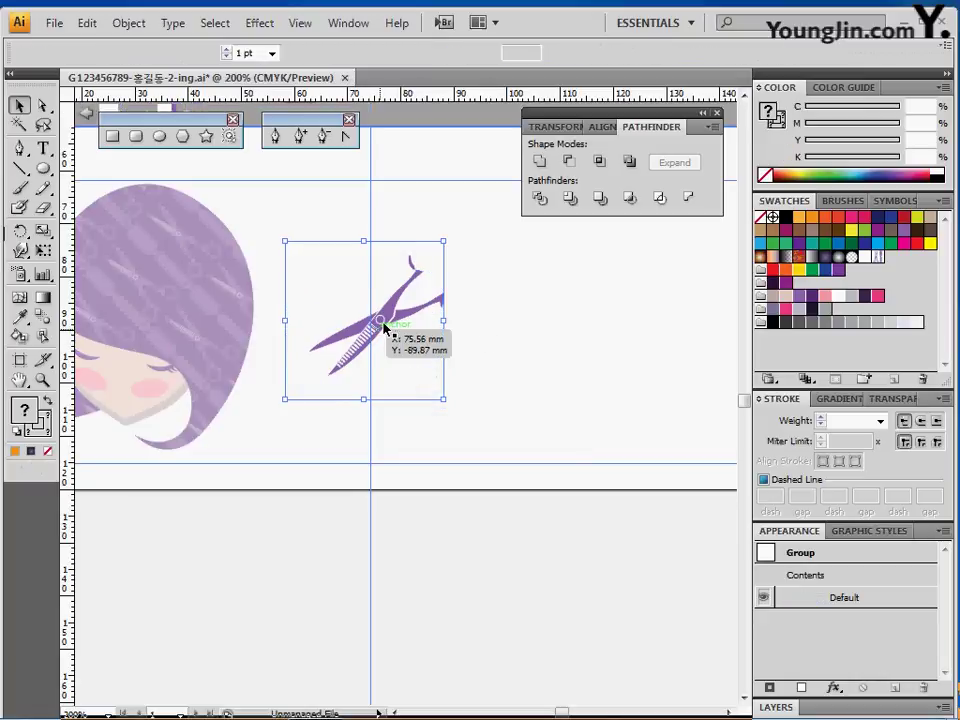
left_click(414, 285)
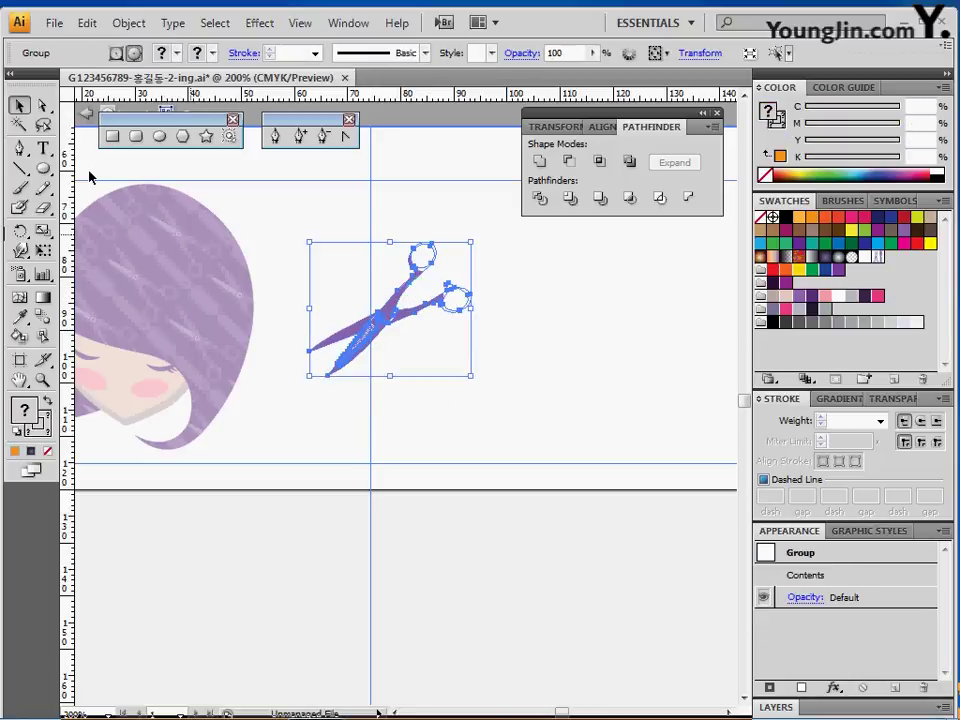
key("a")
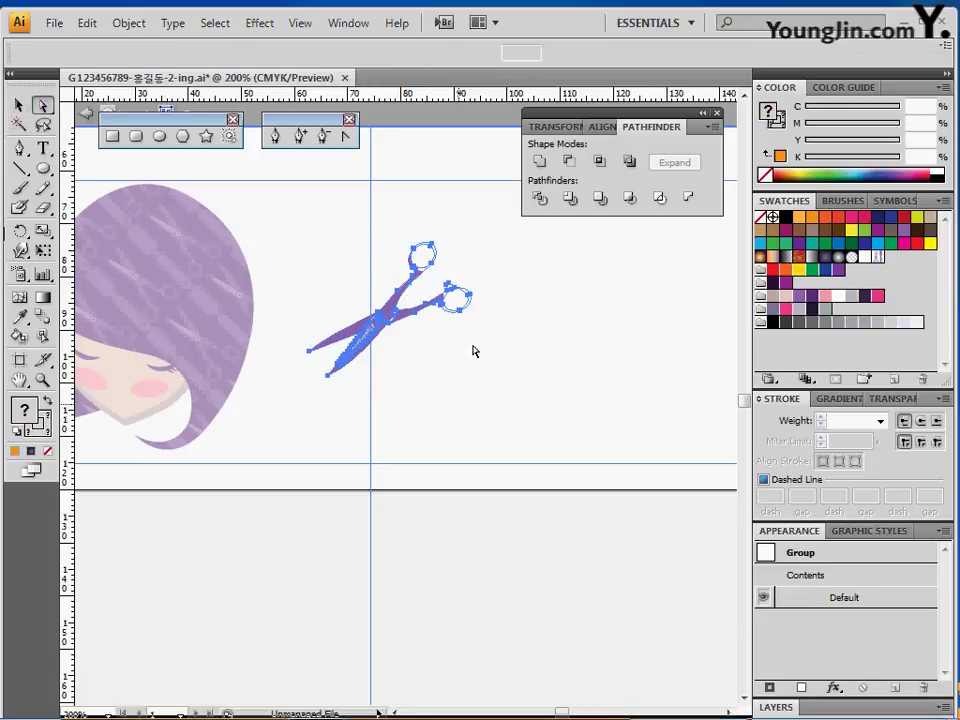
left_click(470, 350)
left_click(392, 311)
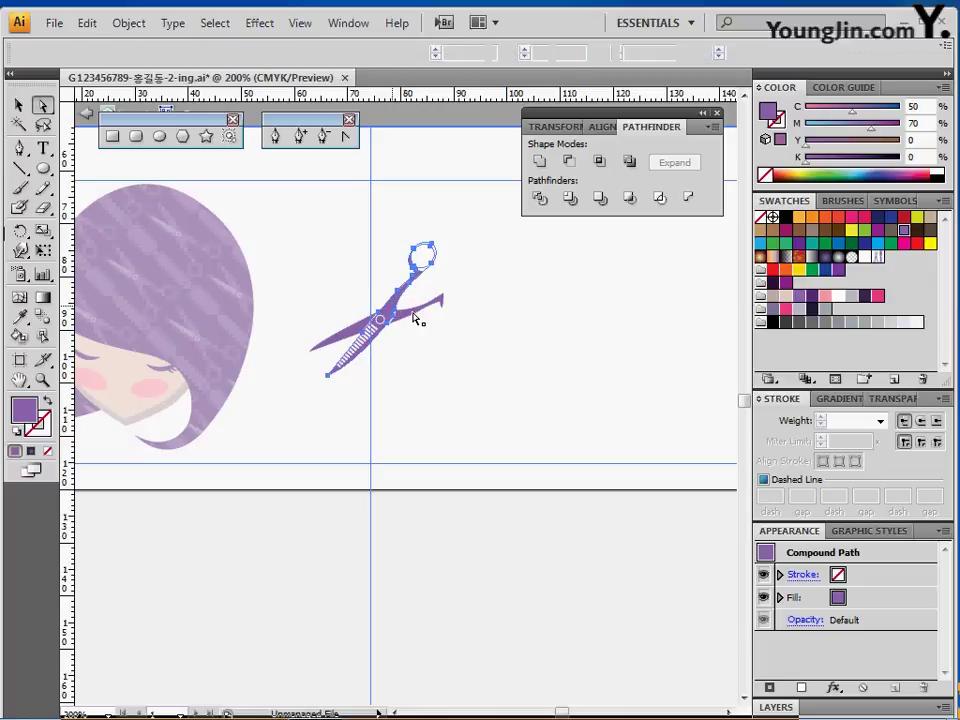
left_click(418, 262)
left_click(413, 317, "shift")
left_click(378, 320, "shift")
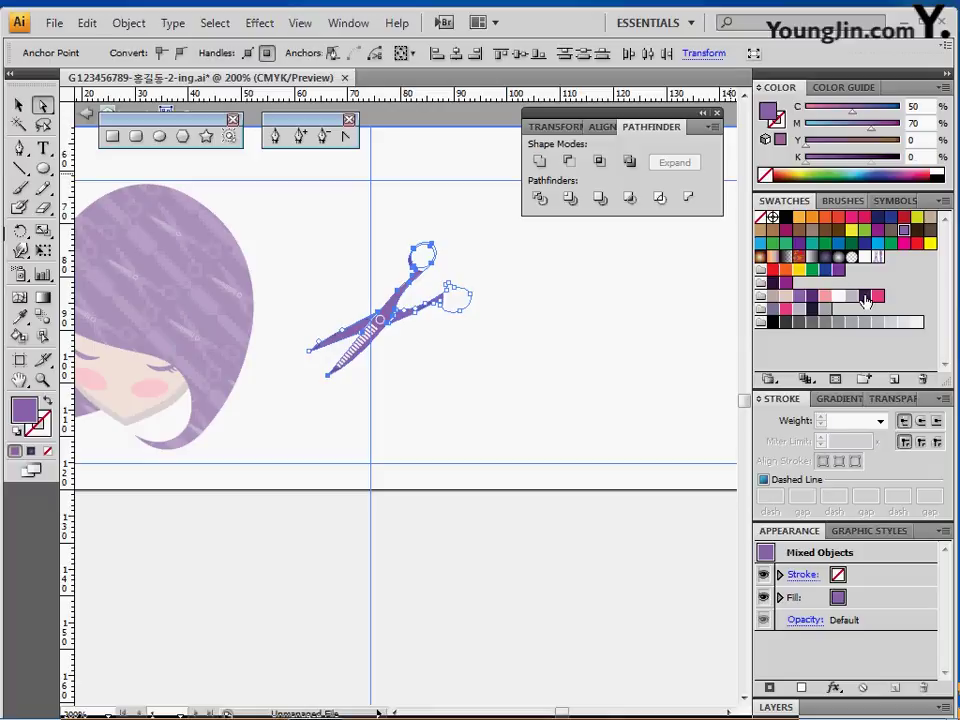
left_click(865, 296)
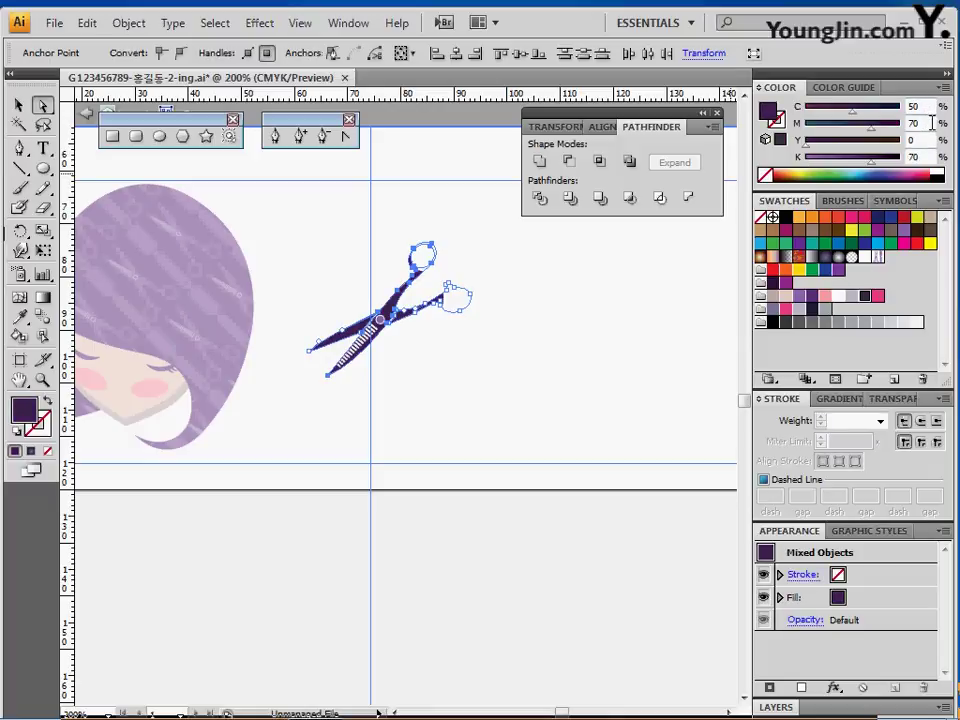
- Fill the scissors' pivot circle with the same dark purple (C 50, M 70, Y 0, K 70)
left_click(378, 321)
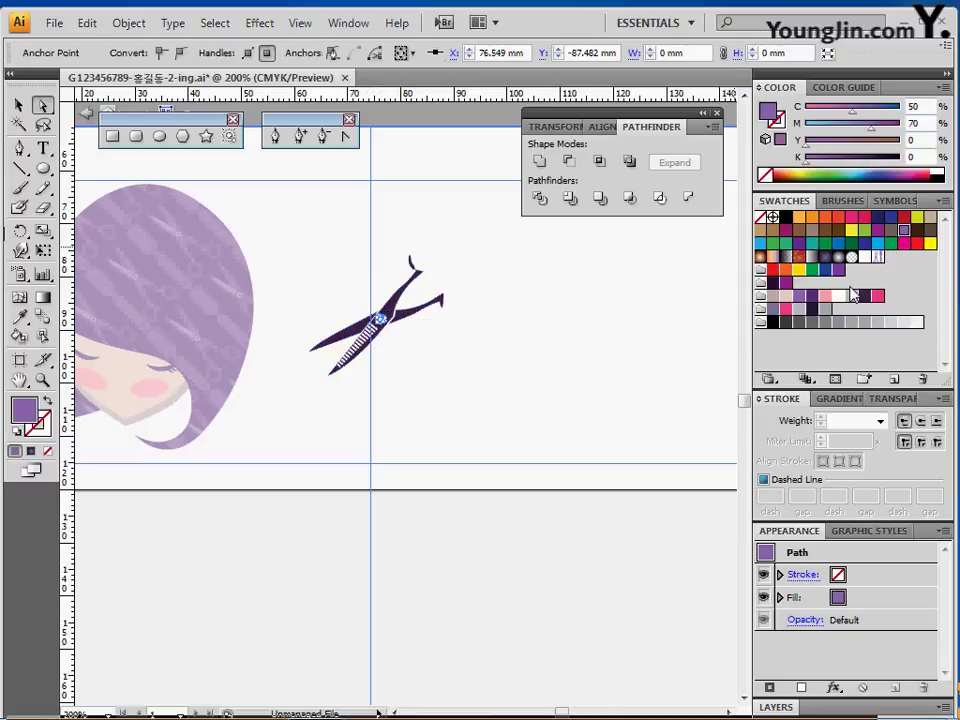
left_click(865, 297)
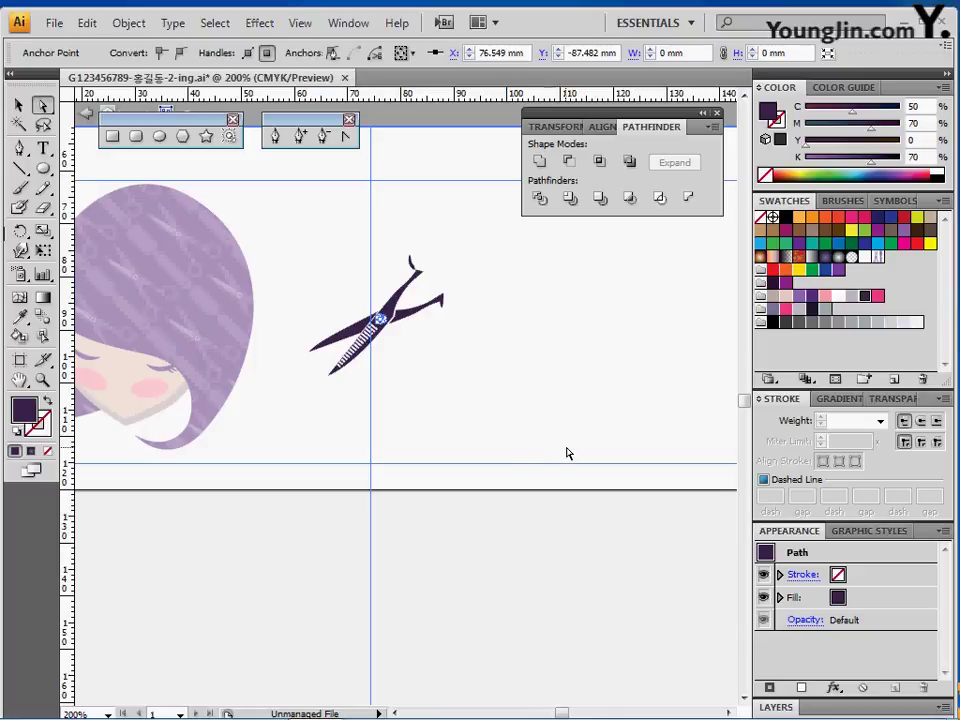
left_click(569, 453)
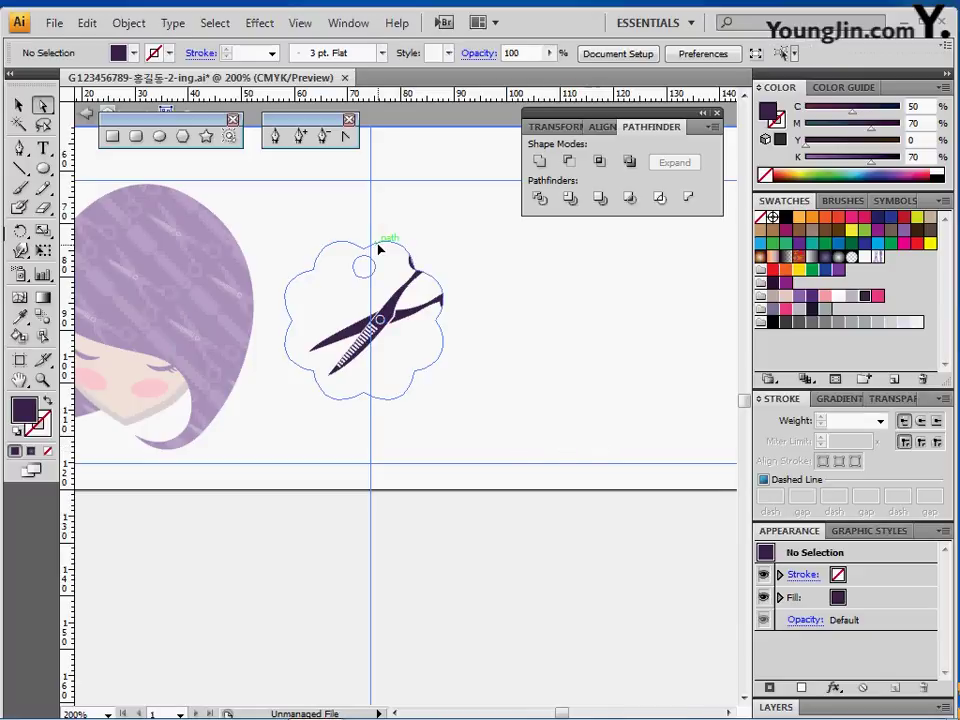
- Fill the flower-shaped tag compound path, including its punched hole, with light gray (C 0, M 0, Y 0, K 30)
left_click(379, 245)
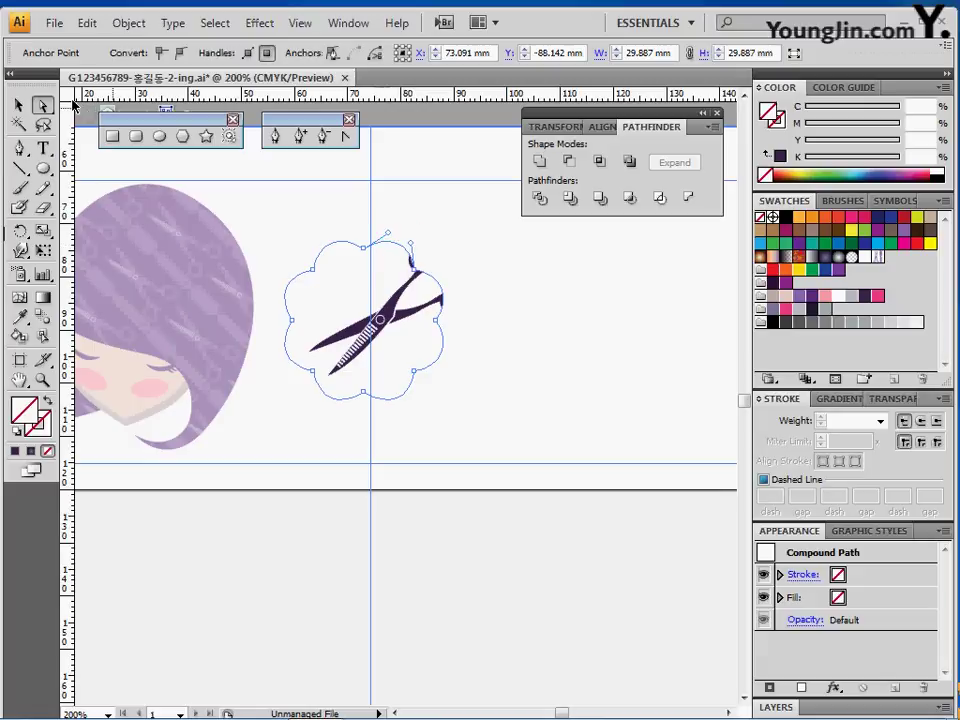
left_click(19, 107)
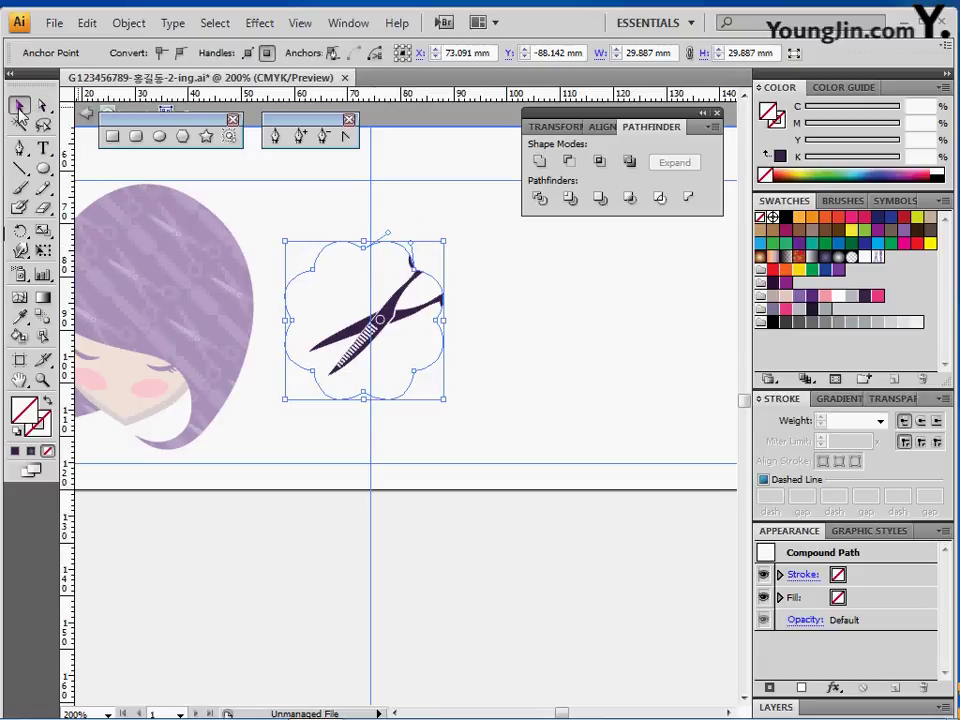
left_click(430, 258)
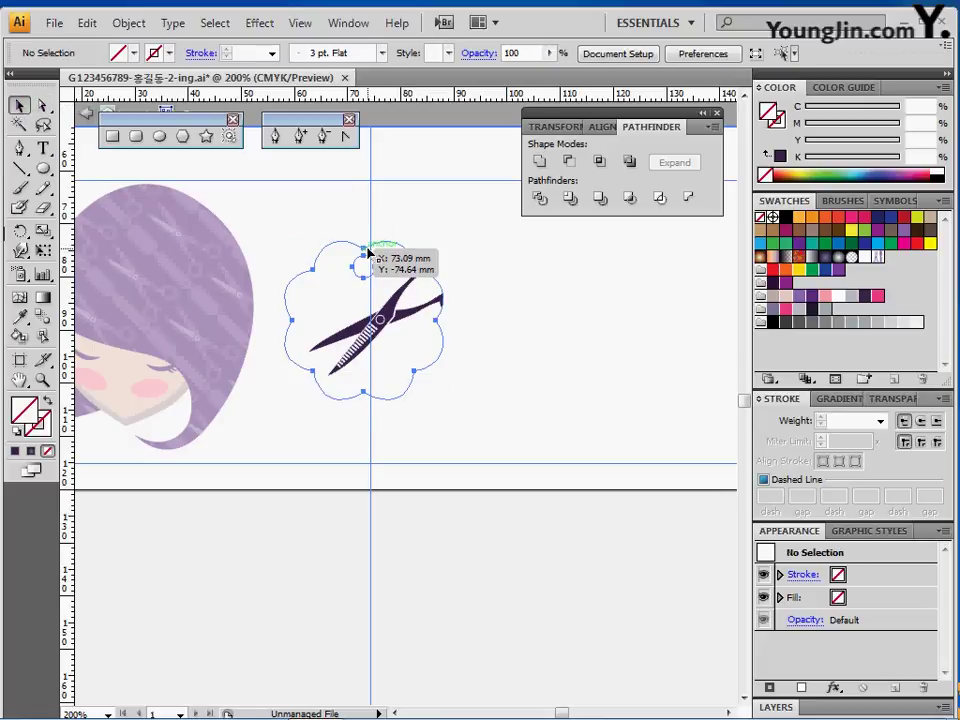
left_click(368, 254)
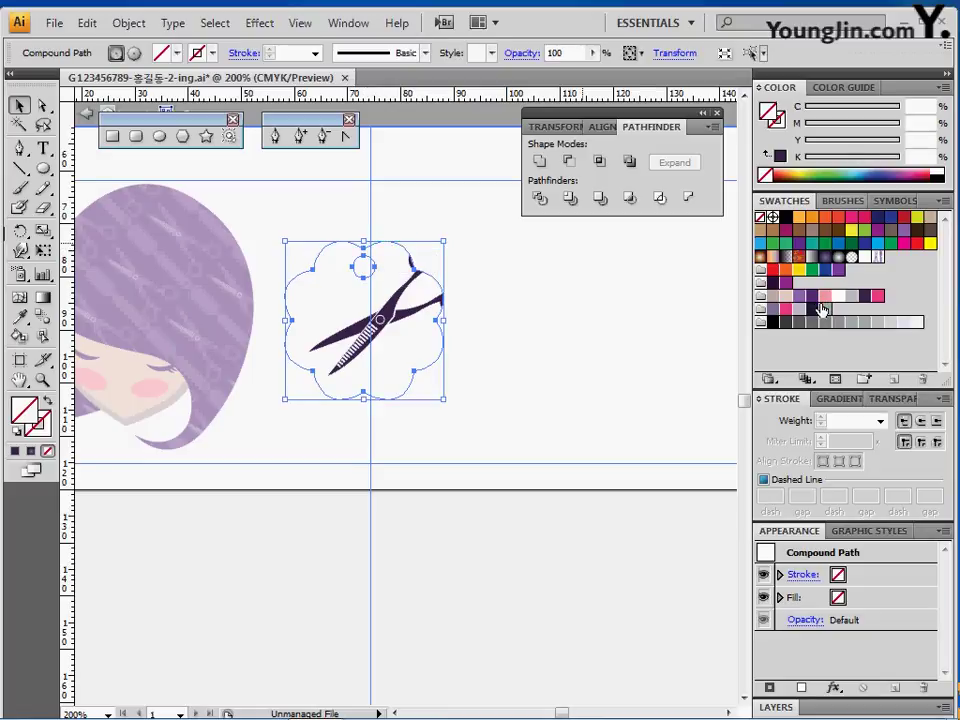
left_click(852, 297)
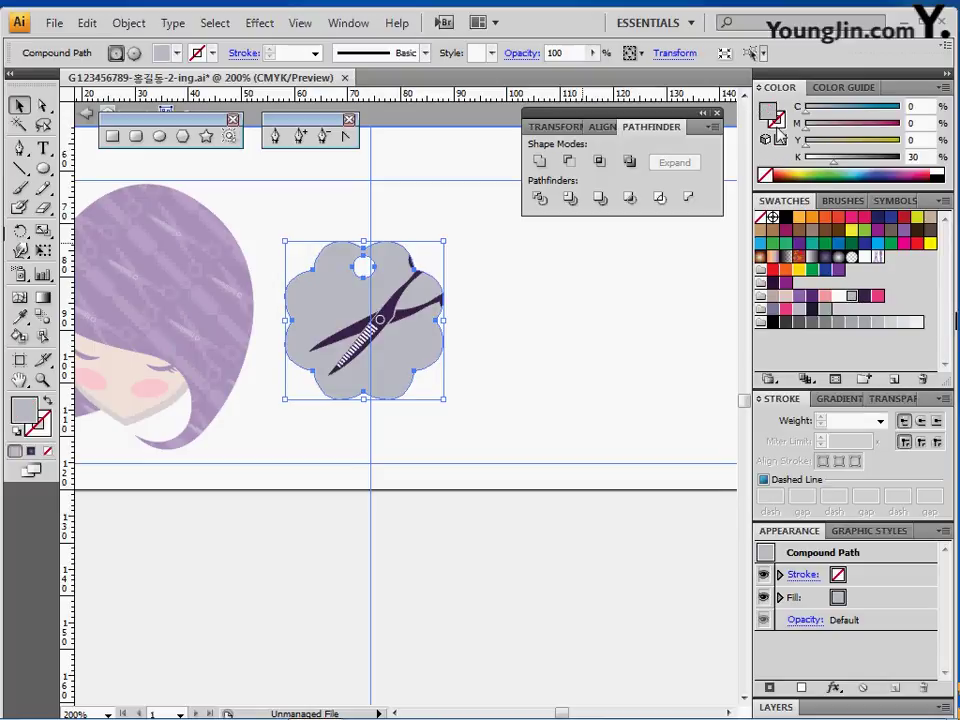
- Outline the flower tag with a 2 pt pale gray stroke (C 0, M 0, Y 0, K 10)
left_click(778, 122)
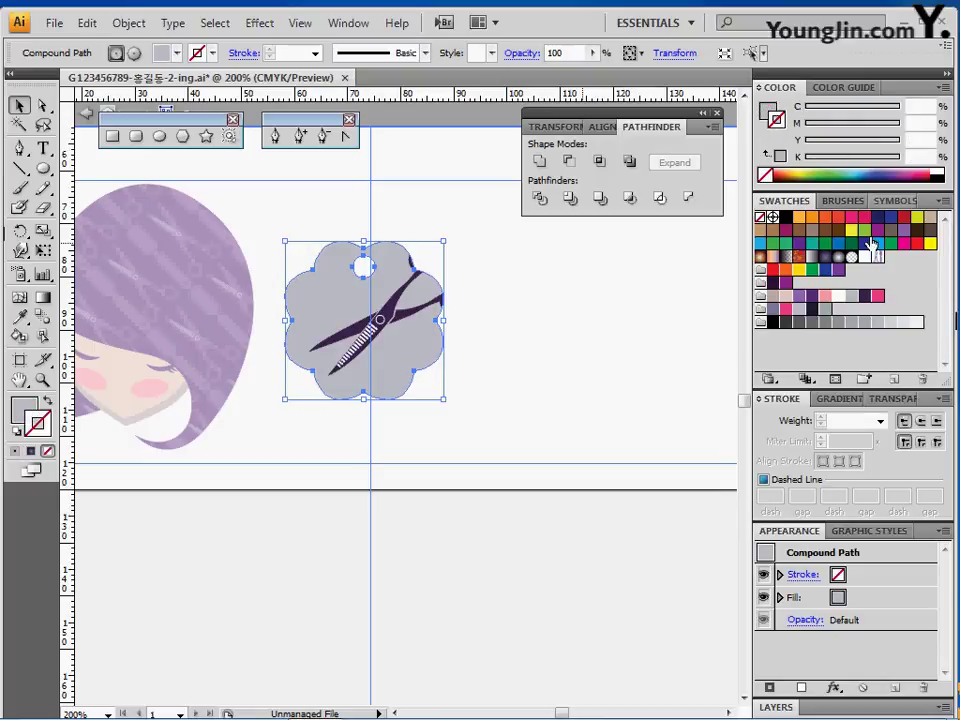
left_click(838, 297)
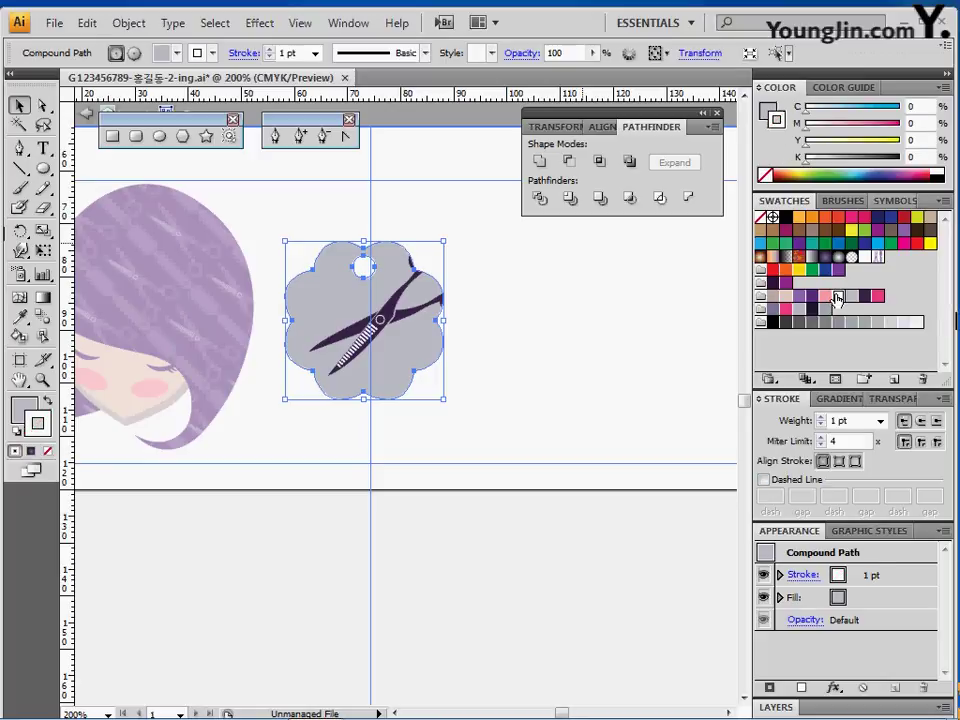
left_click(919, 139)
key("Tab")
type("10")
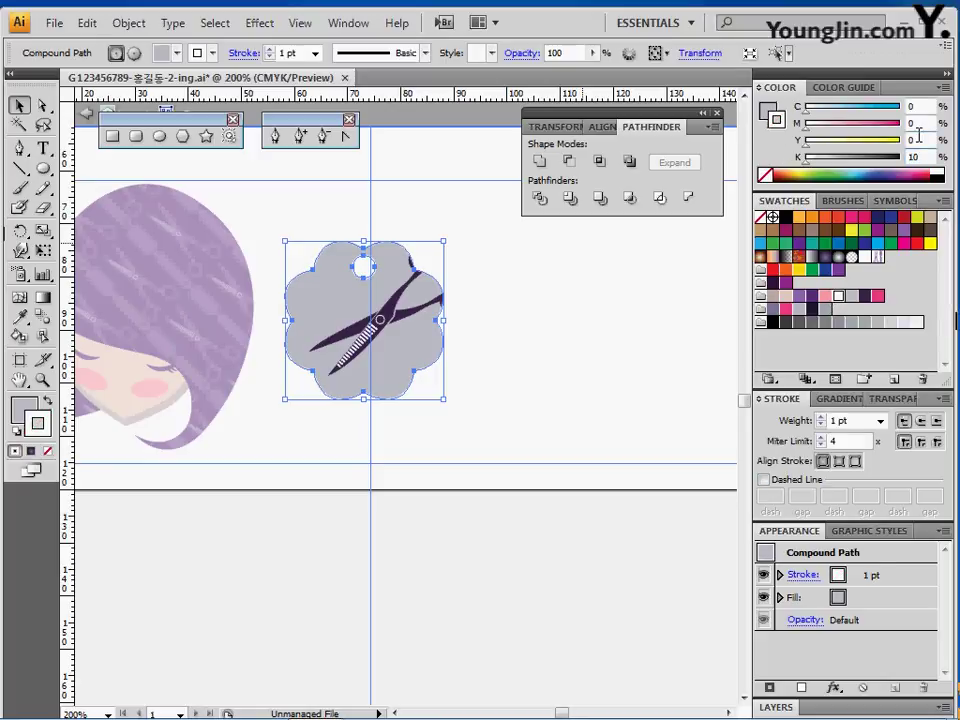
key("Return")
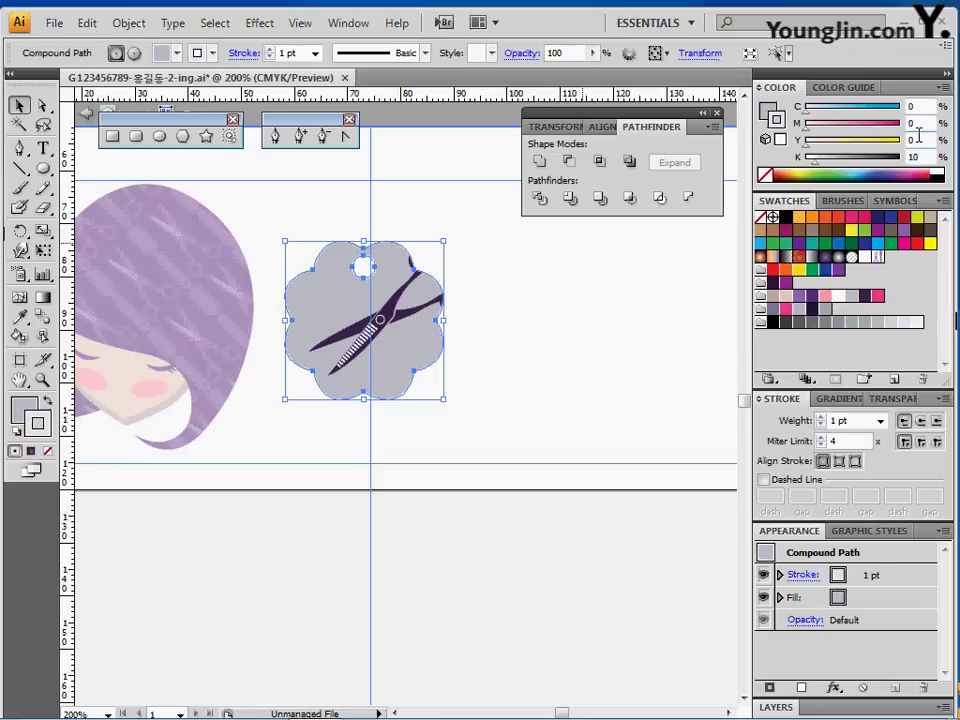
left_click(271, 49)
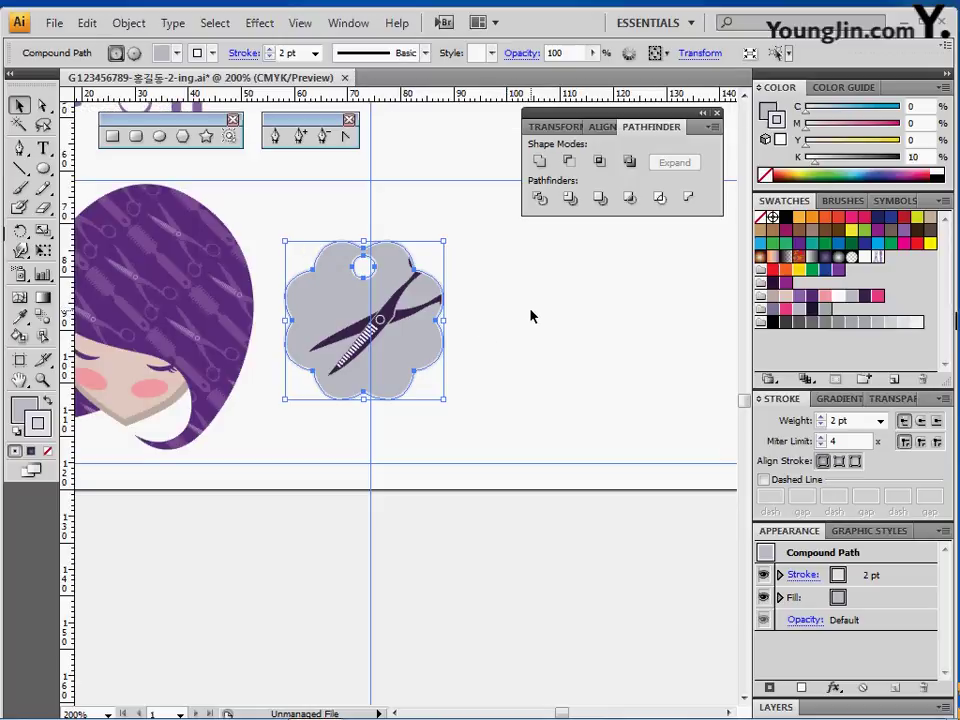
- Isolate the clipped tag and move the flower shape slightly up and left relative to the scissors, then leave isolation
double_click(386, 287)
left_click(388, 287)
left_click_drag(388, 287, 380, 272)
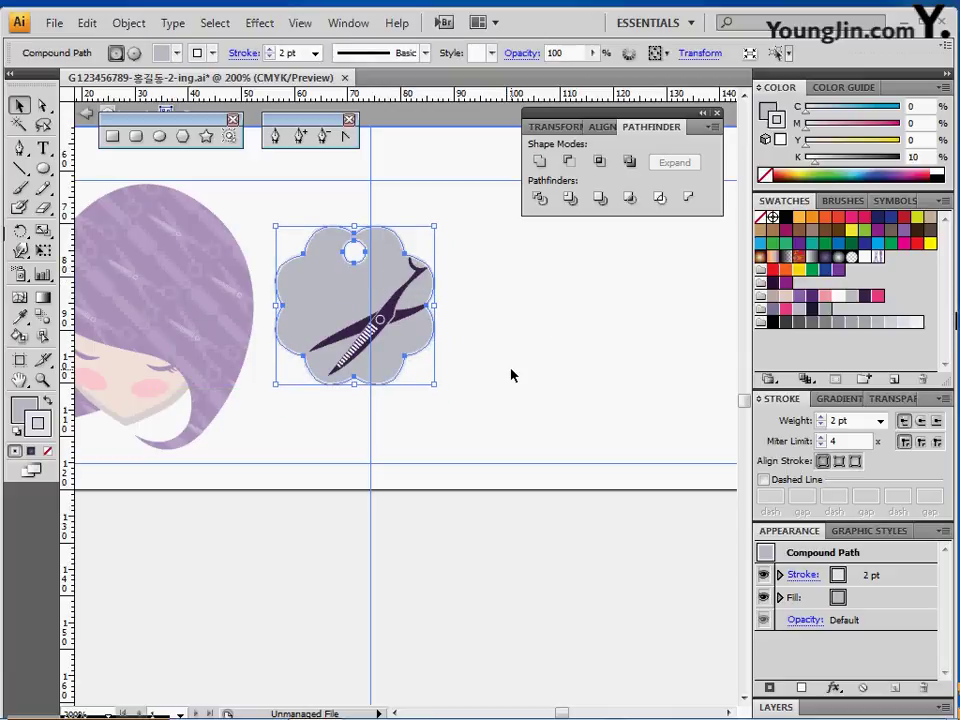
left_click(523, 372)
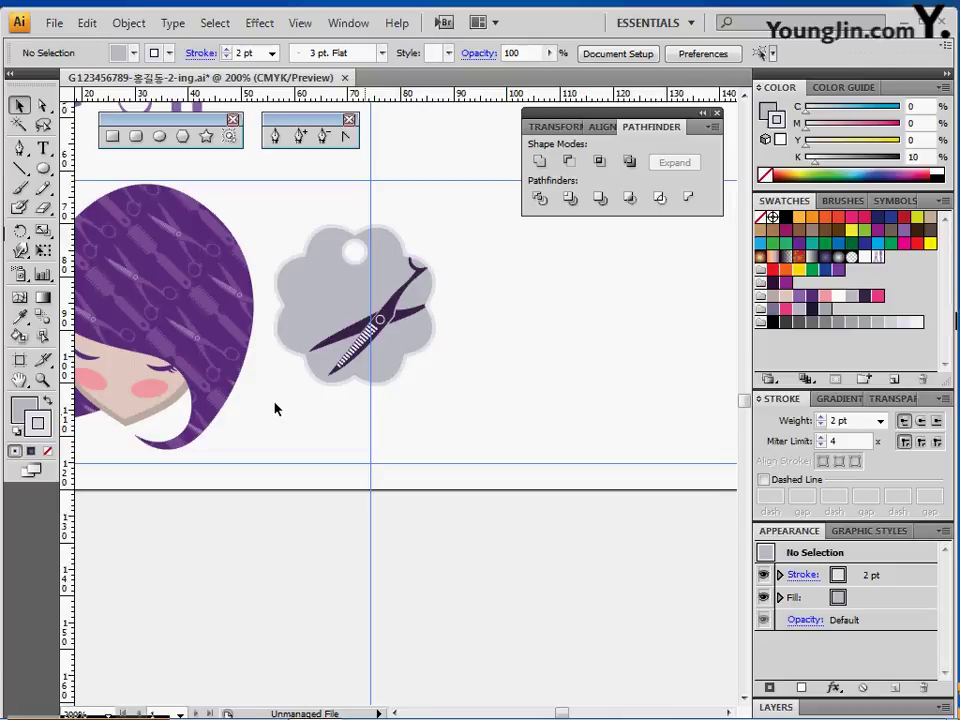
- Add the text "Hair Shop" on the flower tag, just below the punched hole and above the scissors
key("space")
left_click_drag(240, 386, 304, 398)
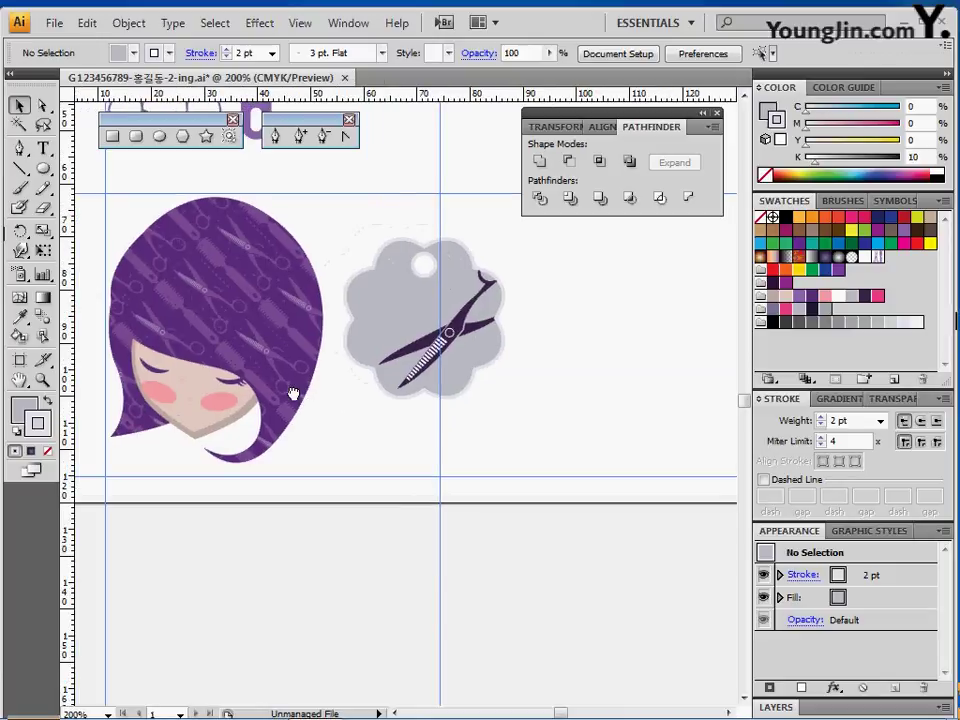
left_click(43, 148)
left_click_drag(129, 250, 284, 336)
left_click_drag(130, 214, 606, 395, "ctrl")
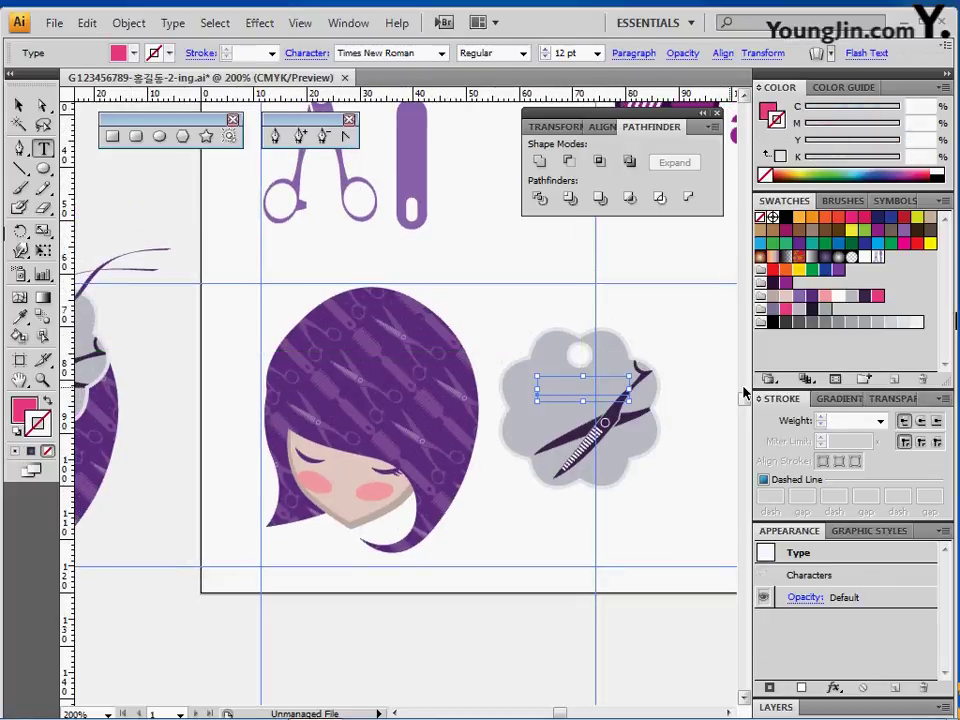
left_click(600, 423, "ctrl")
left_click_drag(523, 385, 482, 361)
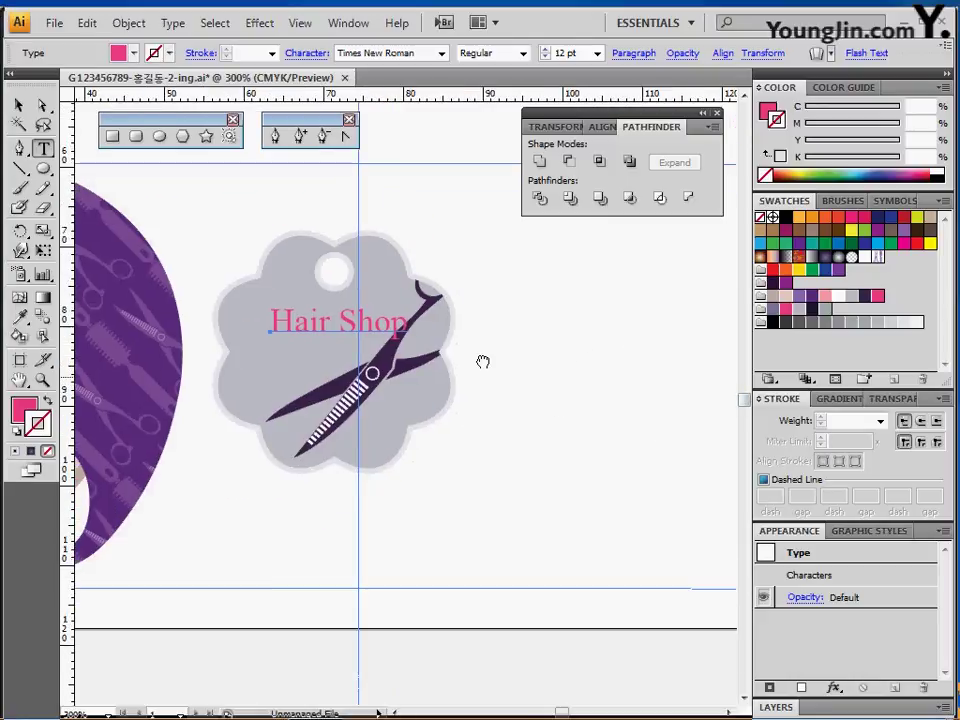
- Format "Hair Shop" as Times New Roman Regular, 12 pt, filled C 0, M 90, Y 20, K 0, and shift it slightly left
key("ctrl+t")
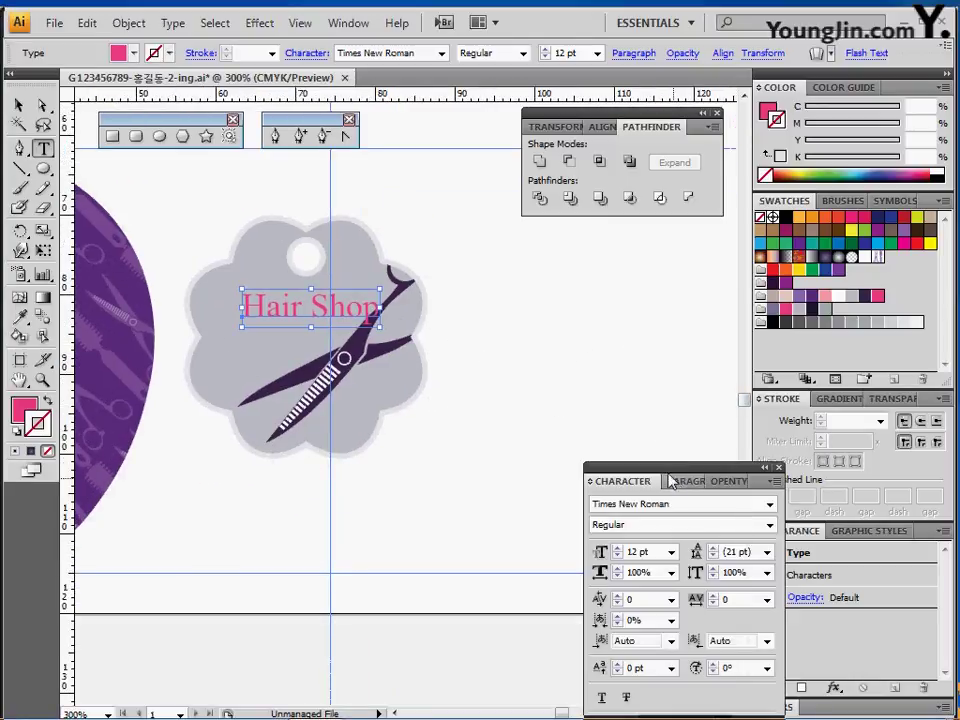
left_click_drag(670, 481, 577, 278)
left_click(590, 302)
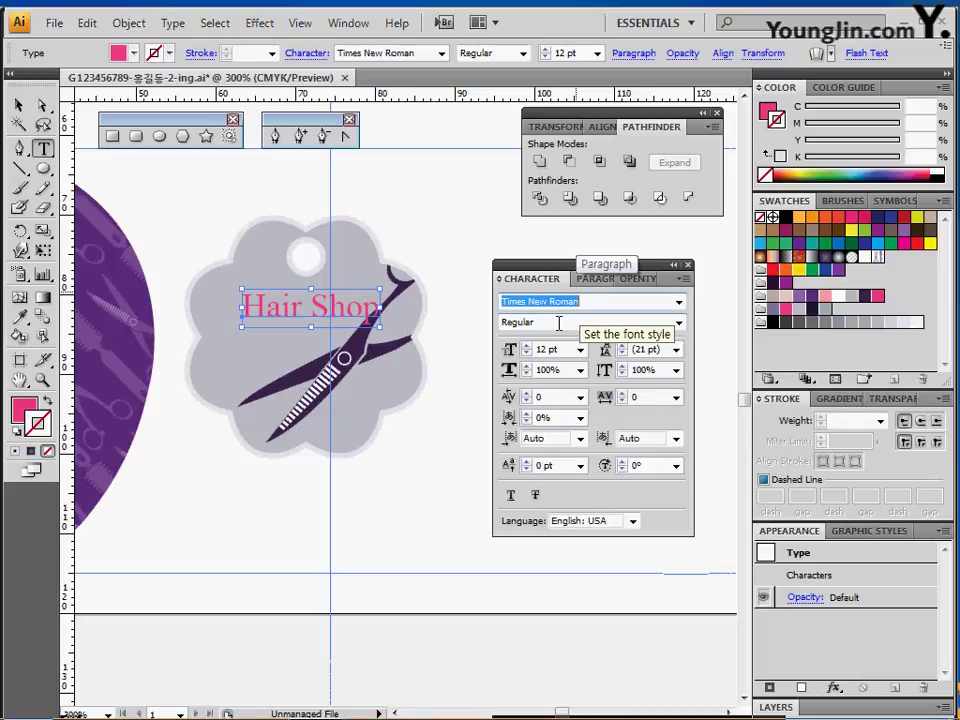
left_click(578, 322)
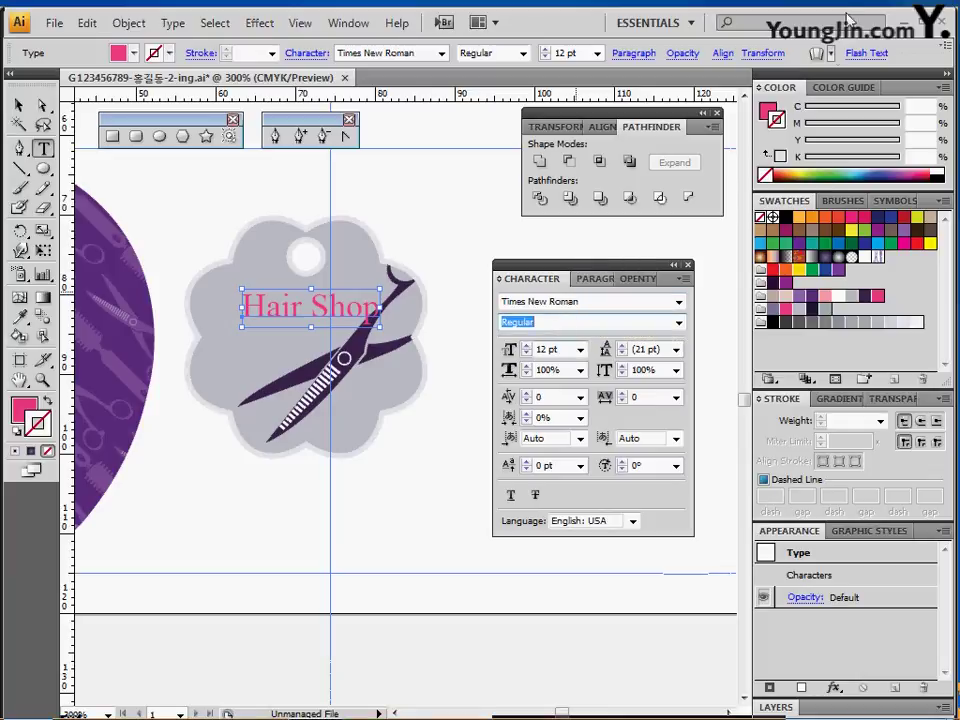
left_click(768, 110)
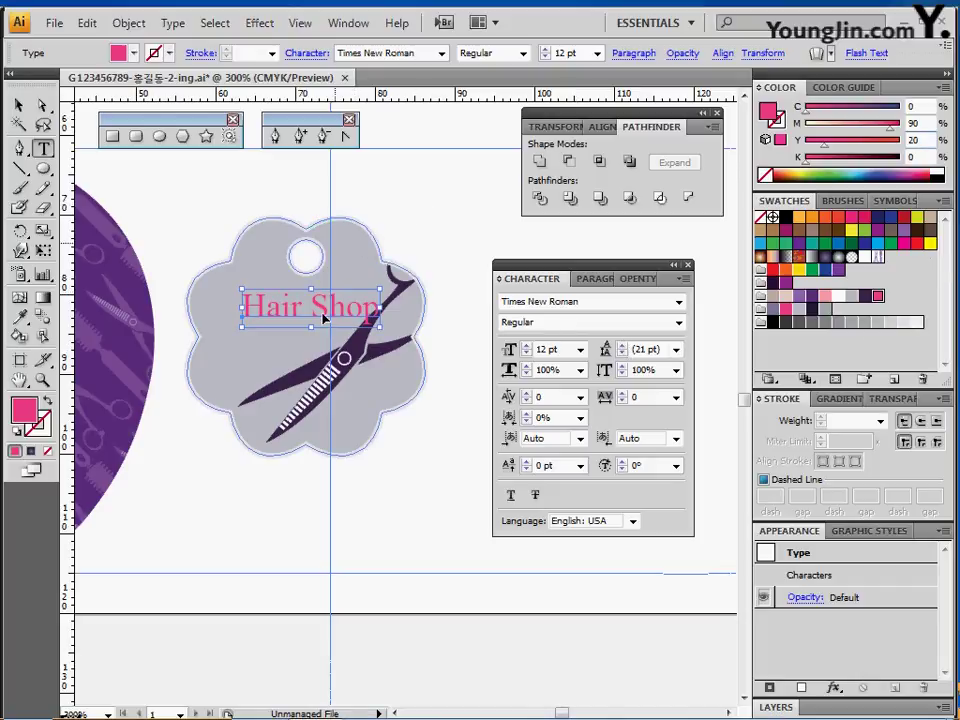
left_click_drag(321, 314, 298, 309)
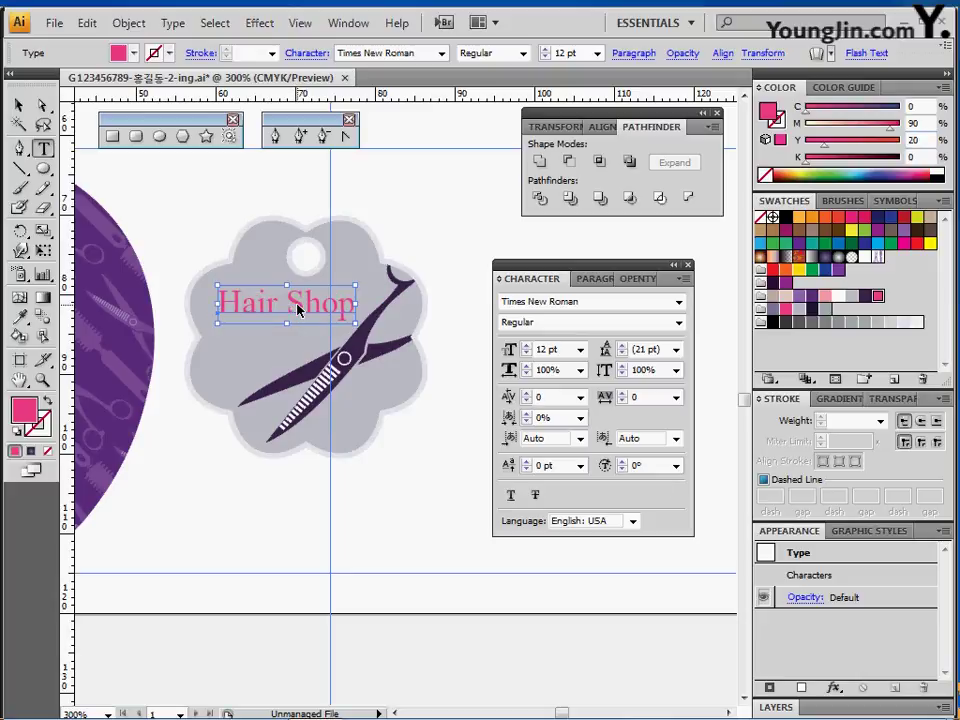
- Select the flower tag together with its text and move both onto the top of the girl's purple hair
left_click(236, 210)
left_click_drag(294, 308, 356, 398)
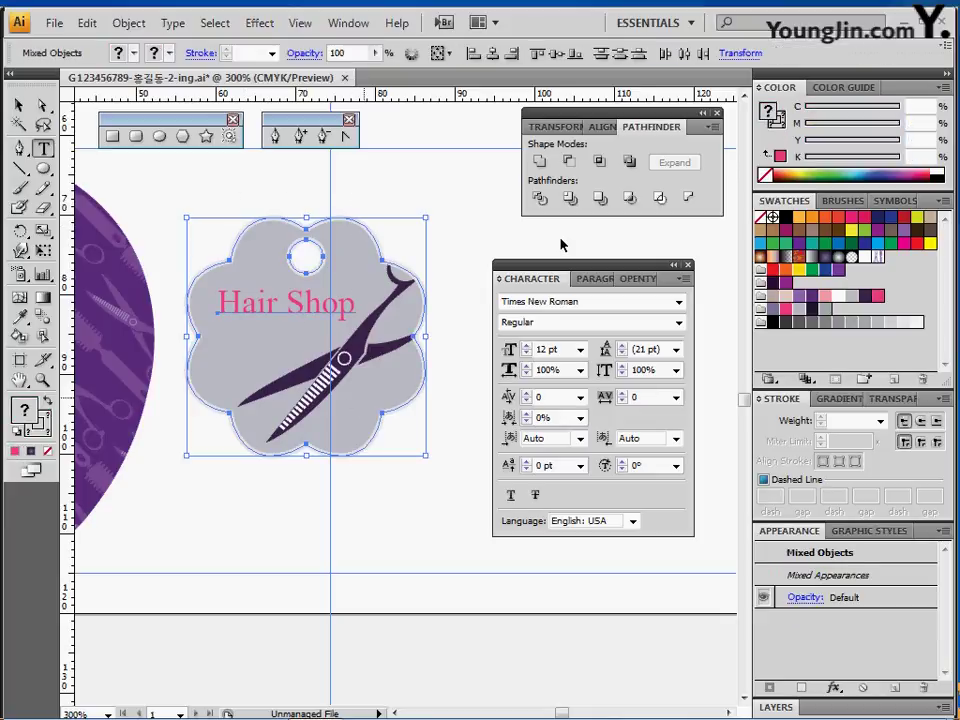
left_click_drag(549, 276, 684, 381)
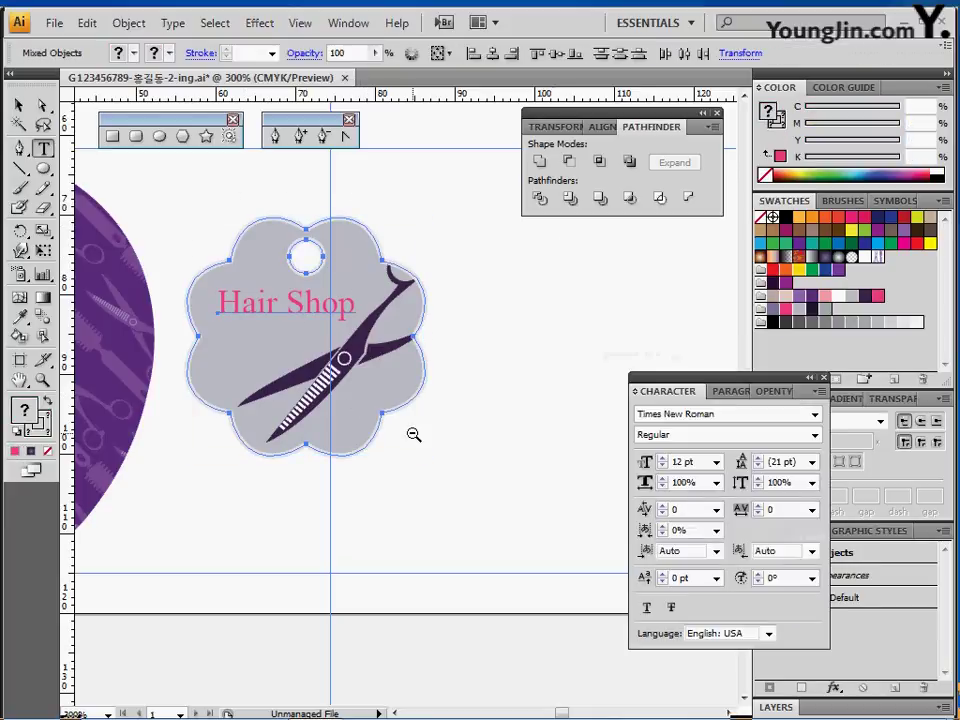
left_click(414, 434, "ctrl+alt")
left_click_drag(364, 356, 258, 249)
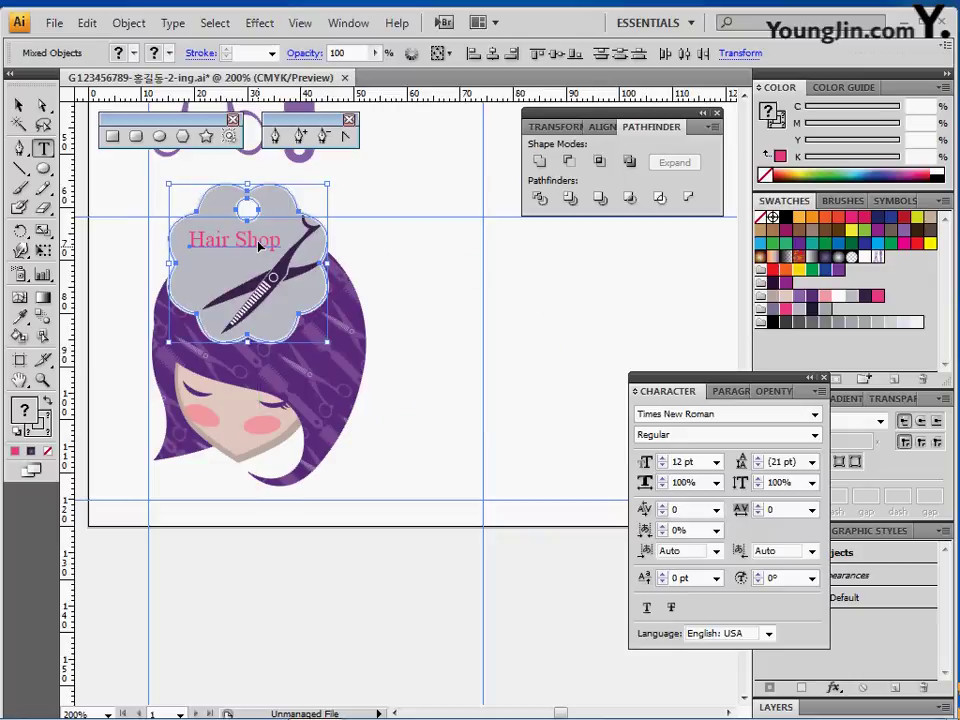
- Rotate the tag and its text clockwise by about 22° and settle them over the upper part of the hair
left_click_drag(333, 177, 373, 208)
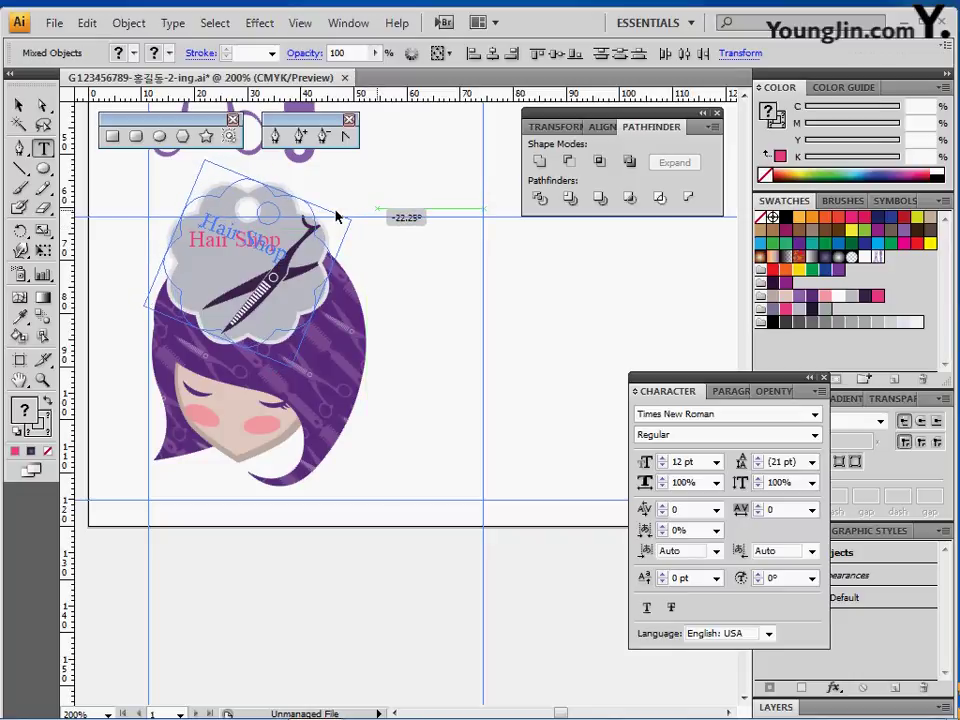
key("ctrl+z")
left_click_drag(305, 299, 317, 286)
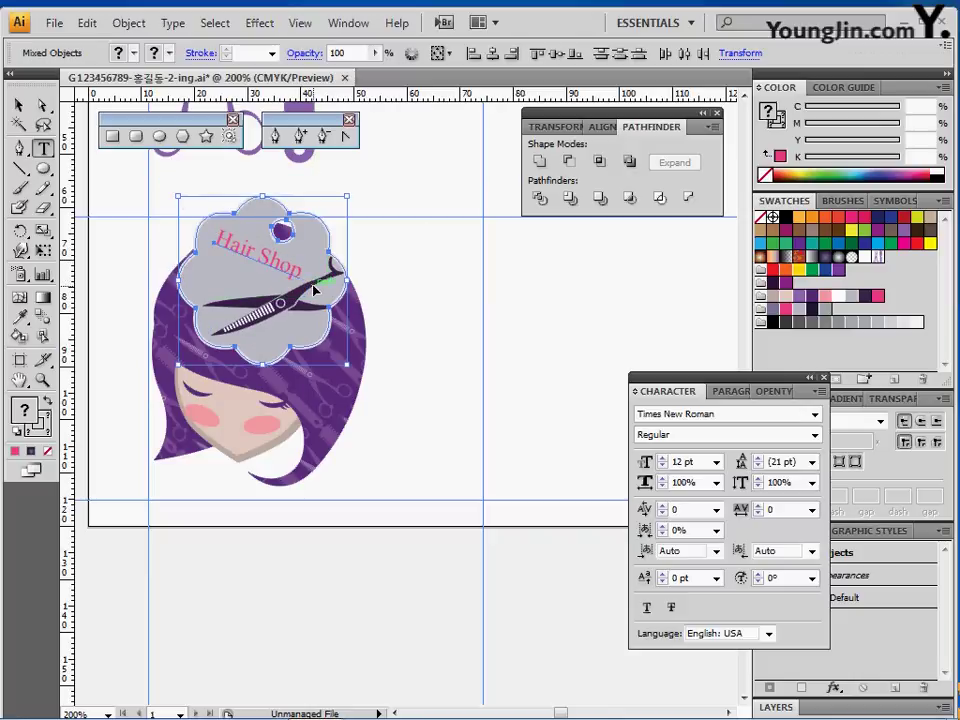
left_click(401, 331)
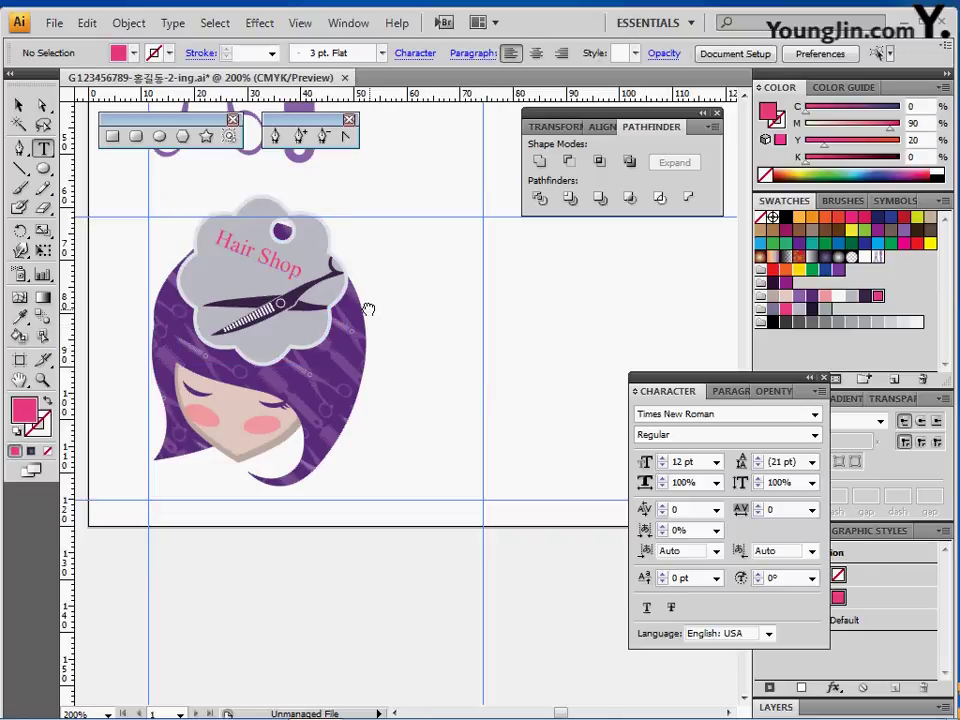
- Set up the Paintbrush with the 3 pt. Flat brush from the Artistic_Calligraphic library, keeping the library clear of the tag
left_click_drag(374, 304, 357, 349)
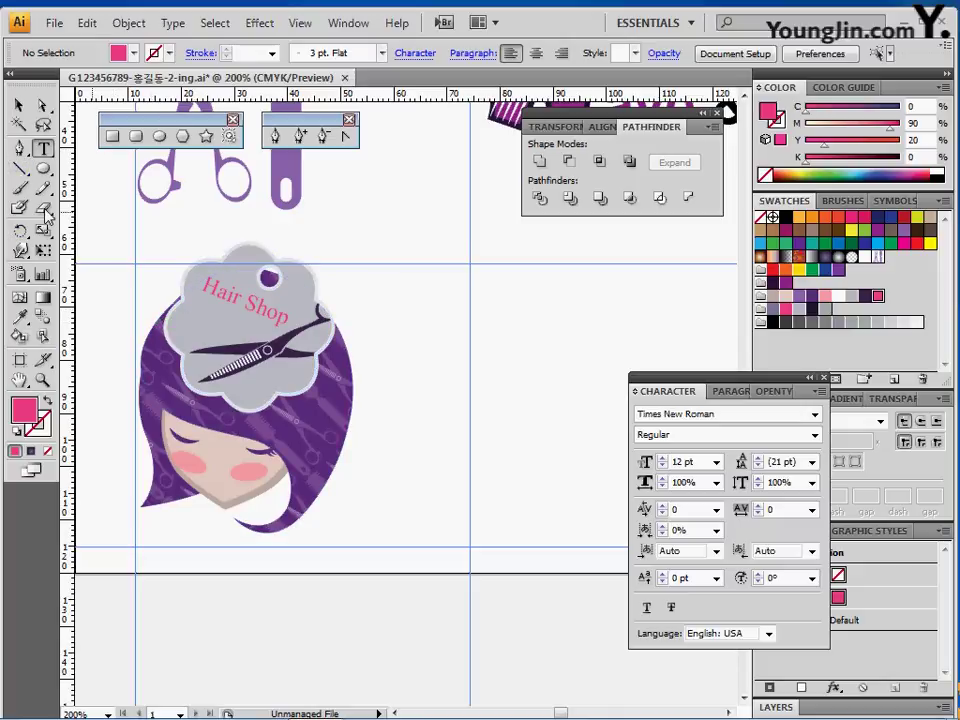
left_click(20, 190)
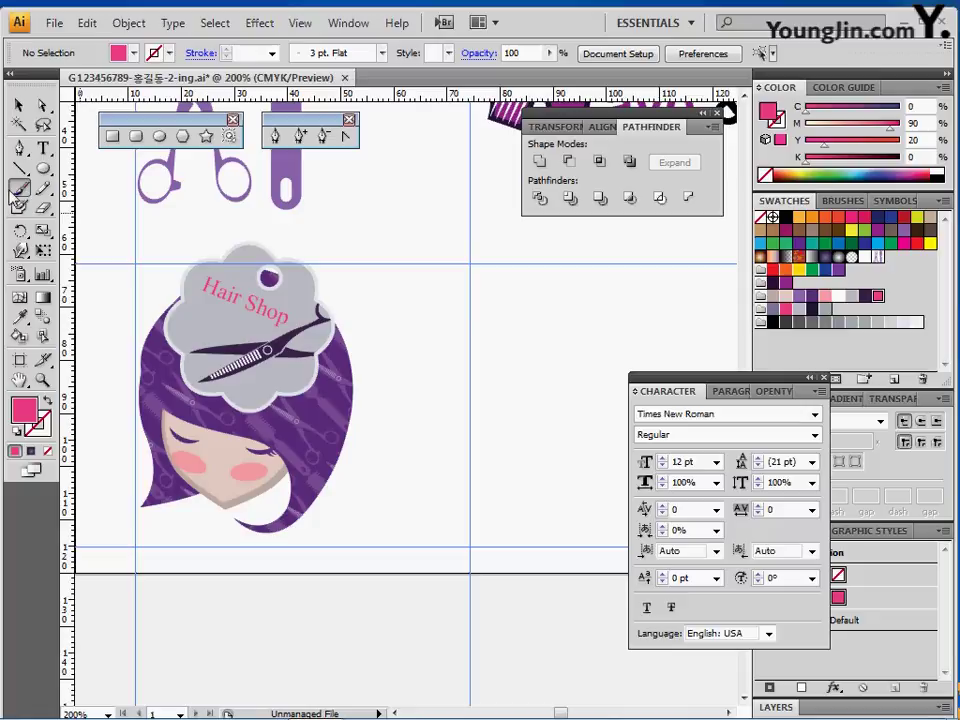
left_click(381, 54)
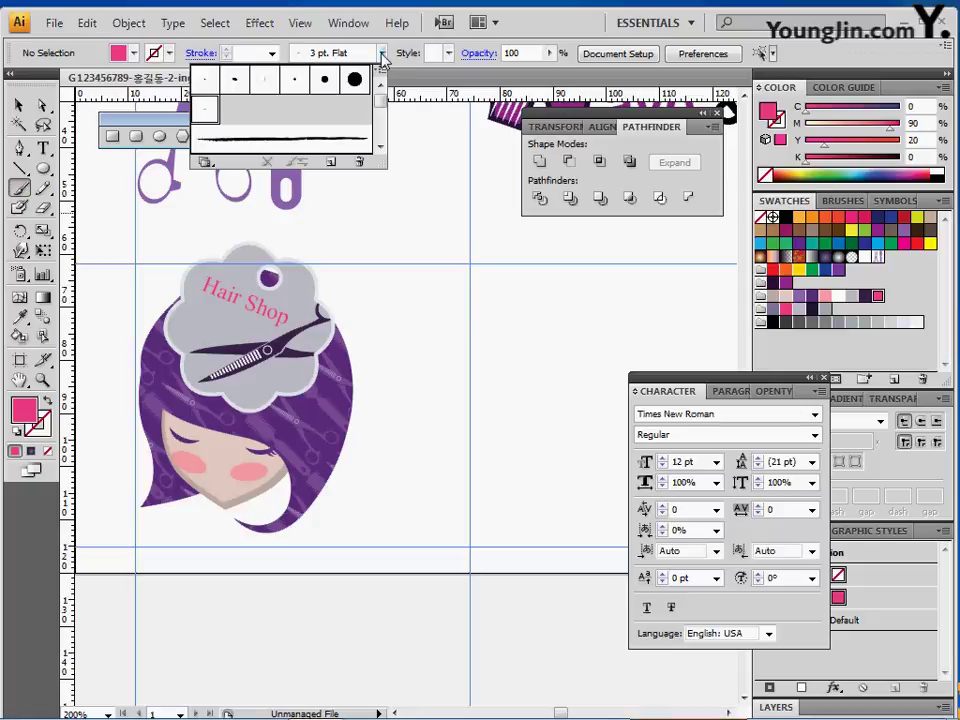
left_click(205, 163)
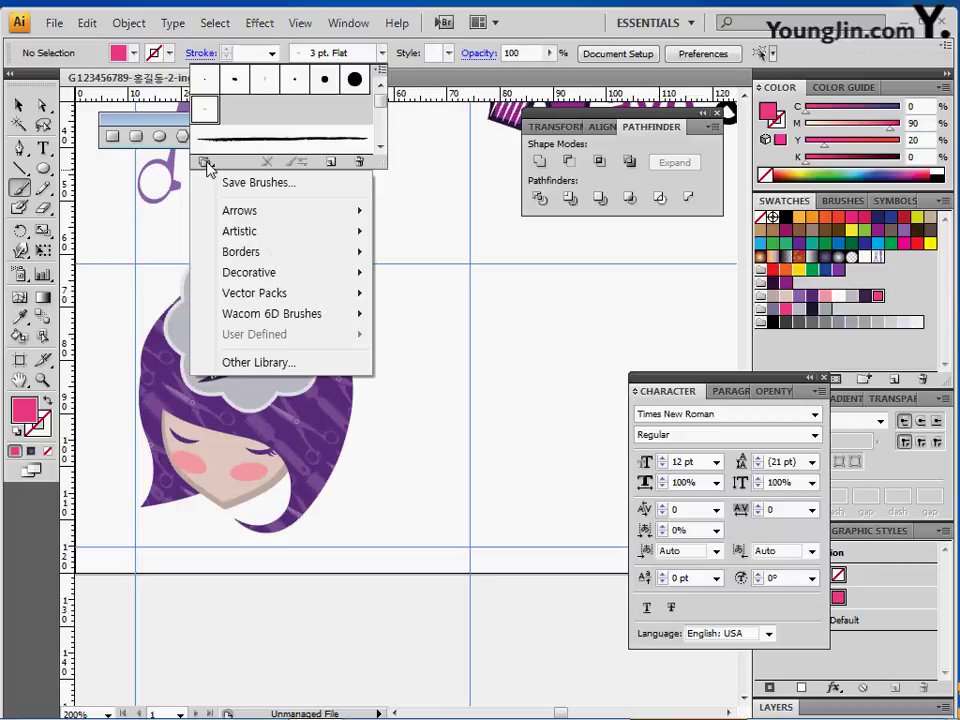
mouse_move(268, 236)
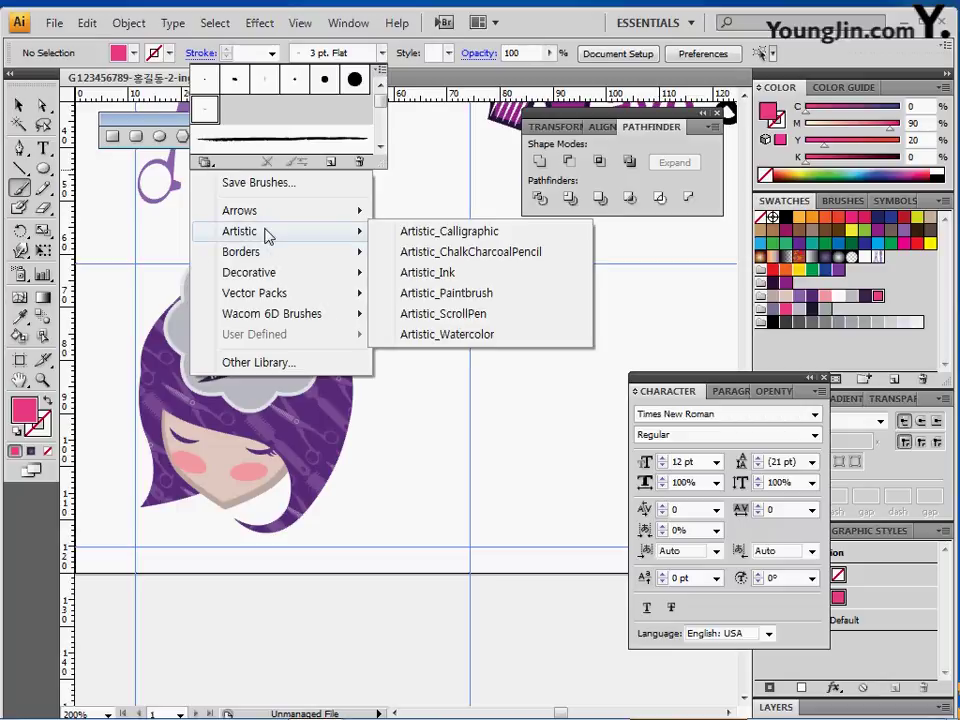
left_click(455, 240)
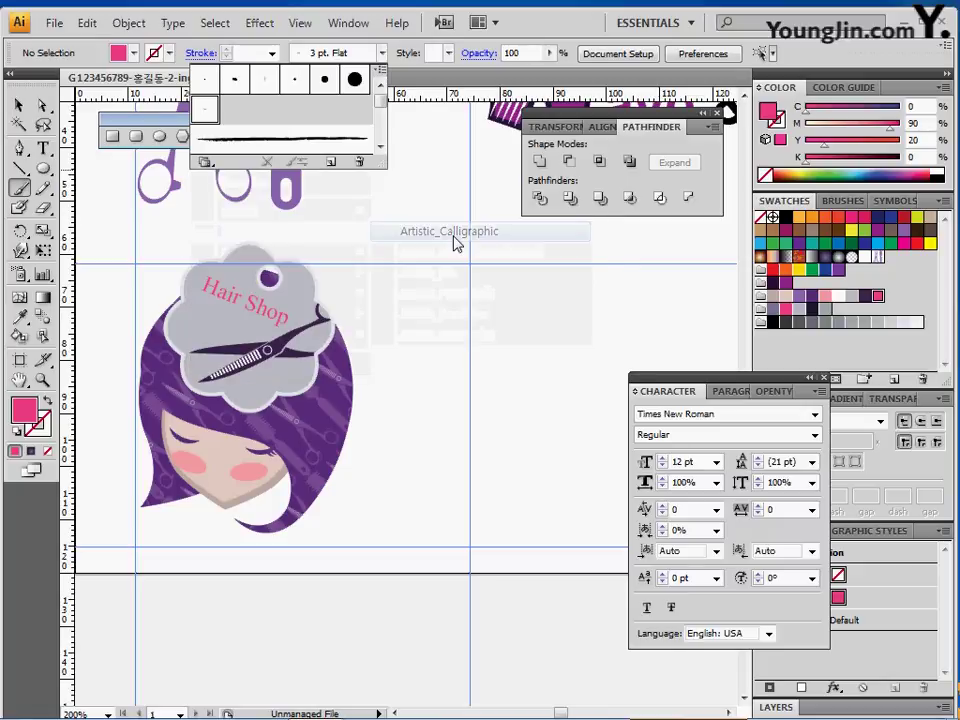
left_click_drag(557, 364, 439, 251)
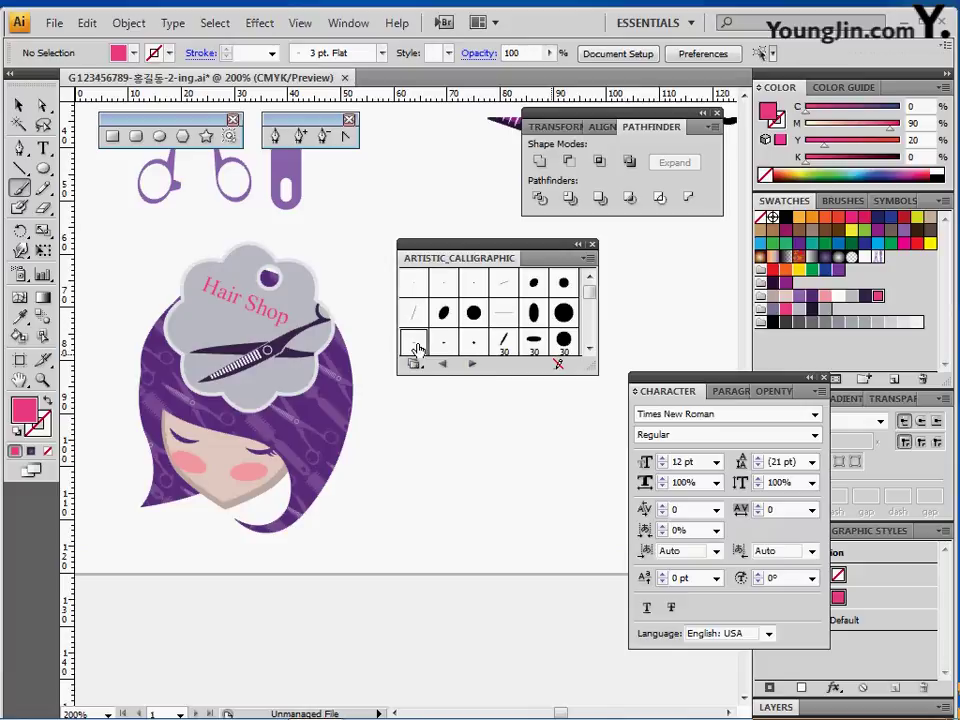
left_click(418, 345)
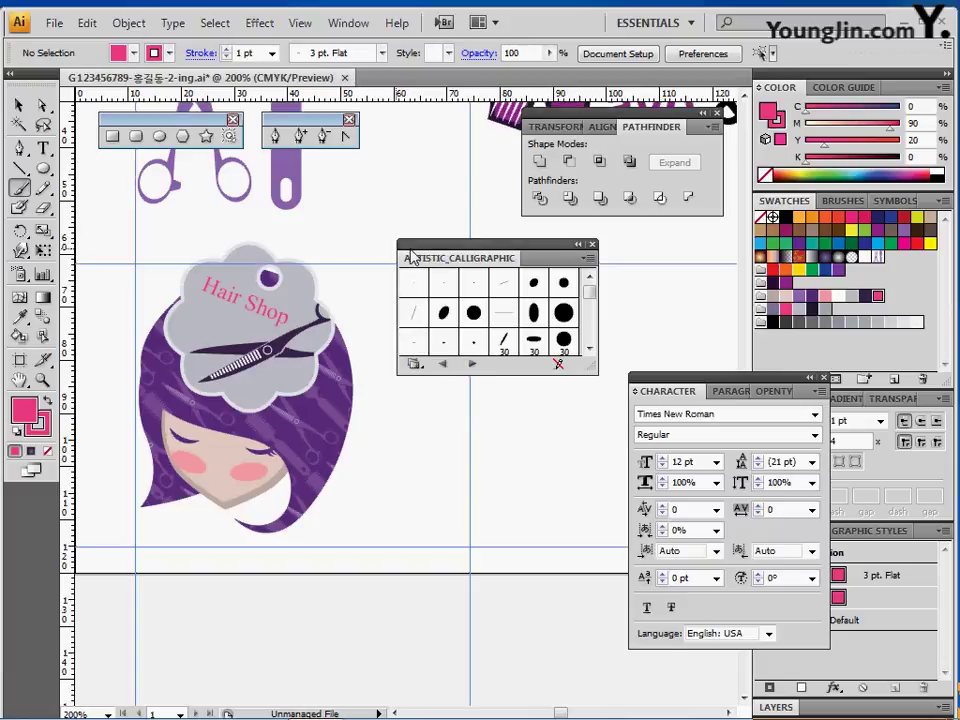
mouse_move(405, 252)
left_mouse_down()
mouse_move(422, 450)
mouse_move(385, 434)
left_mouse_up()
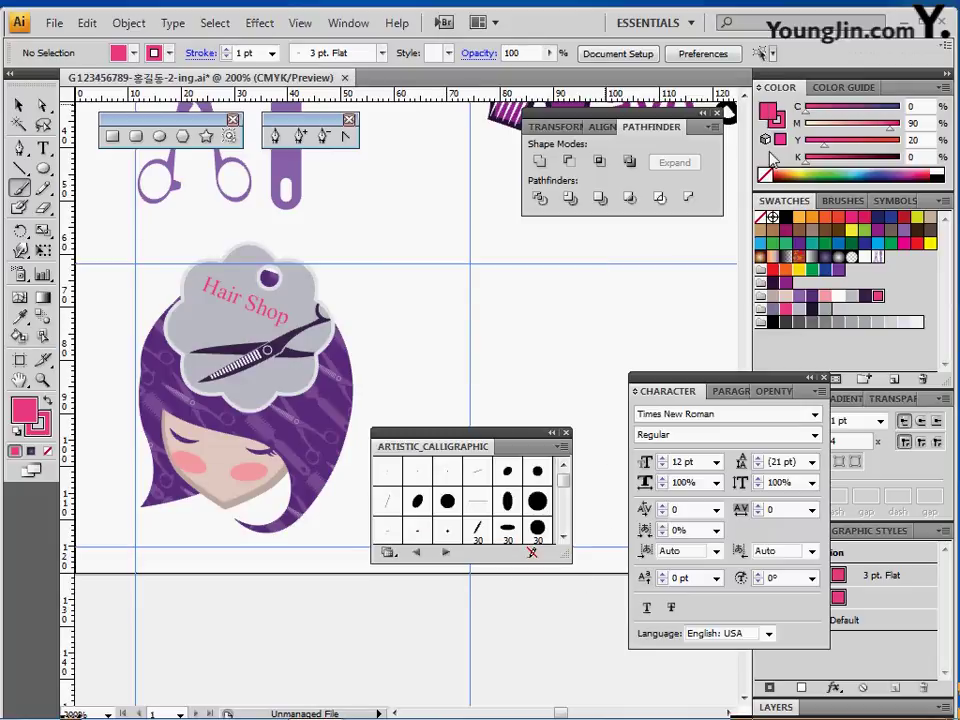
- Set no fill and a stroke color of C 0, M 100, Y 20, K 0 for the brush
key("slash")
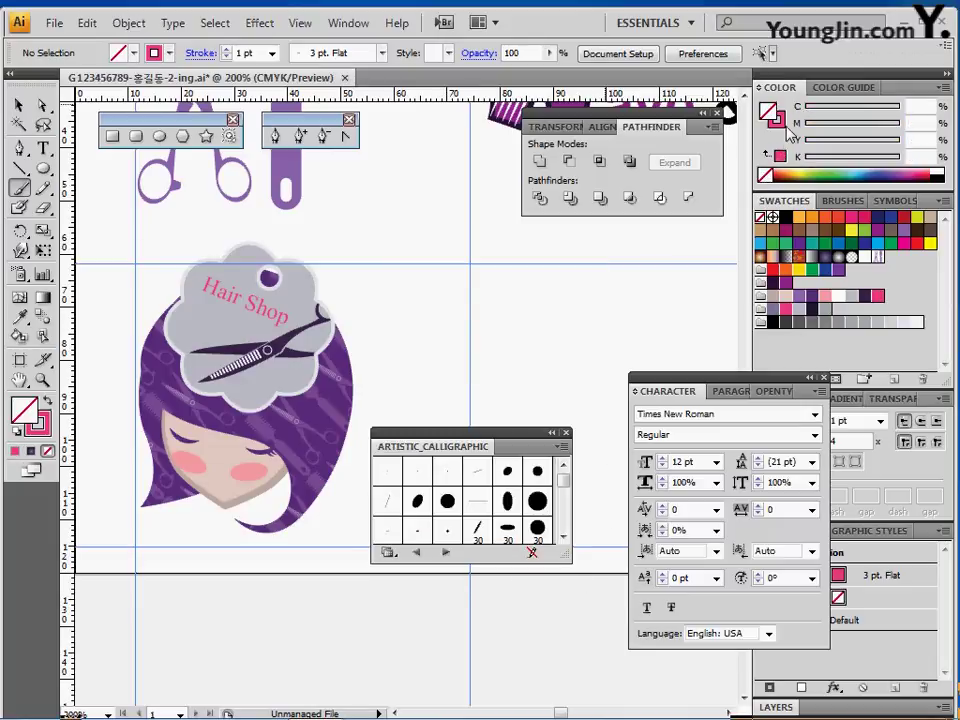
left_click(778, 118)
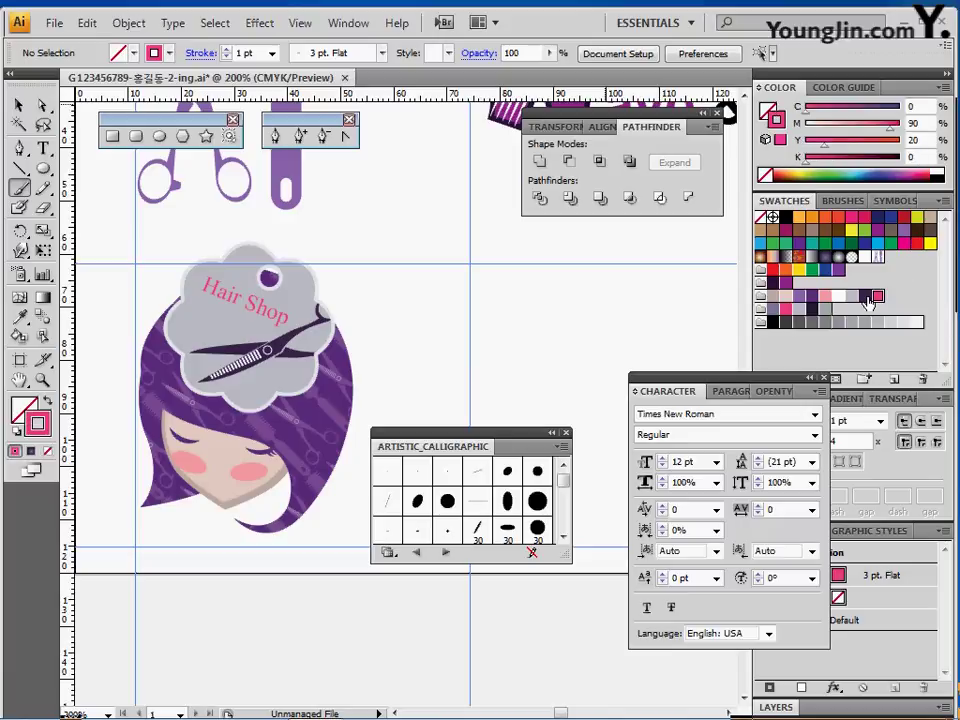
left_click(867, 298)
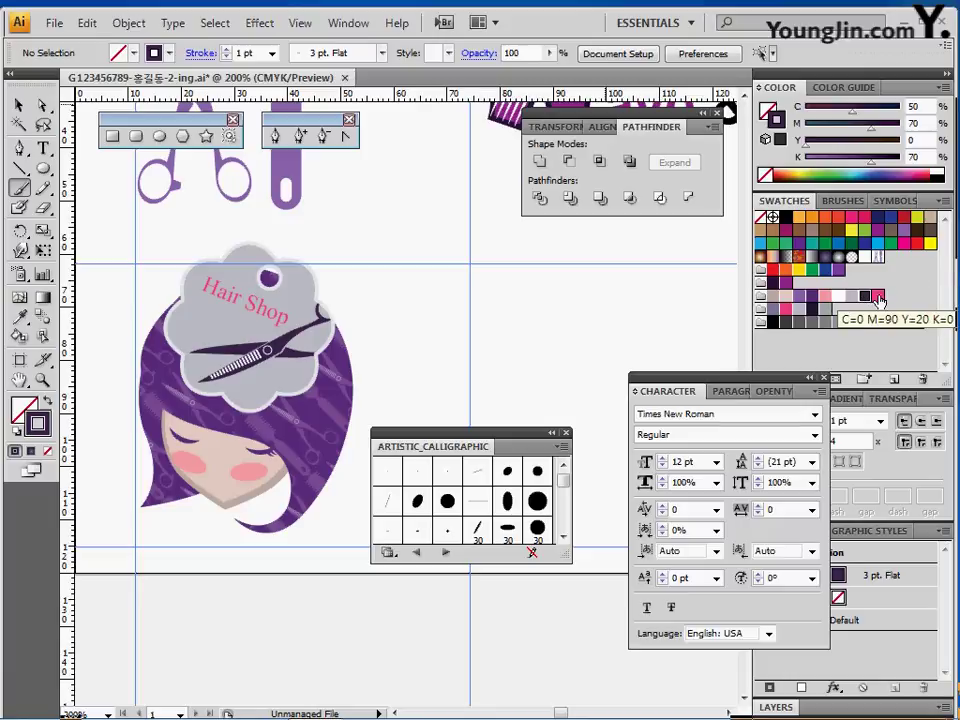
left_click(811, 296)
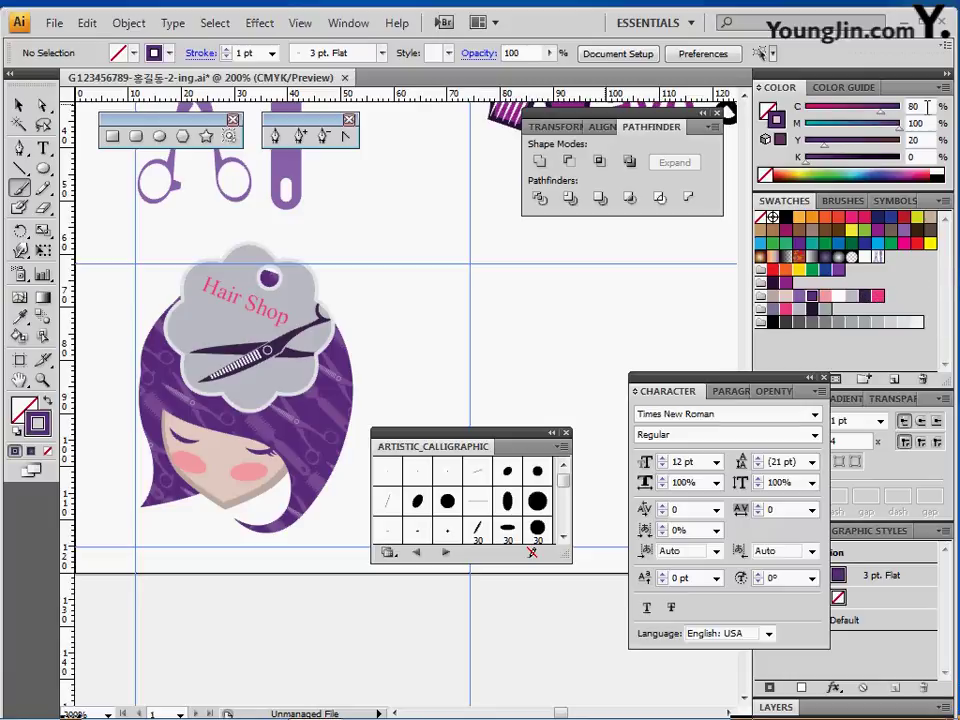
double_click(925, 105)
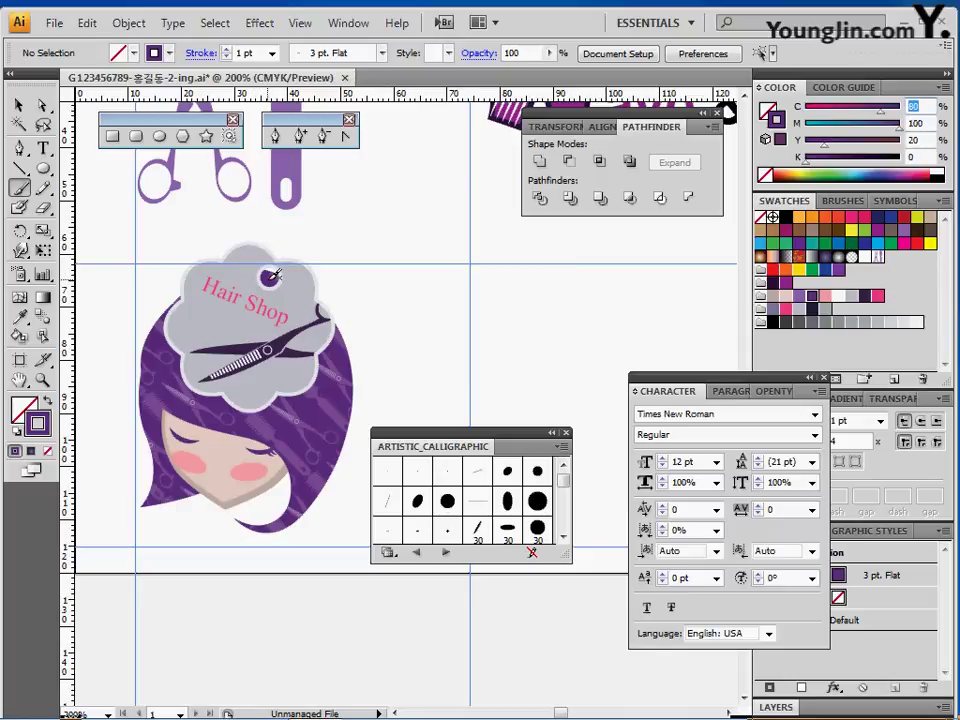
- Paint a thin string from the tag's hole, rising over the tag's edge and running almost level beyond it
key("space")
mouse_move(270, 298)
left_mouse_down()
mouse_move(248, 360)
mouse_move(182, 323)
left_mouse_up()
left_click(266, 330, "ctrl")
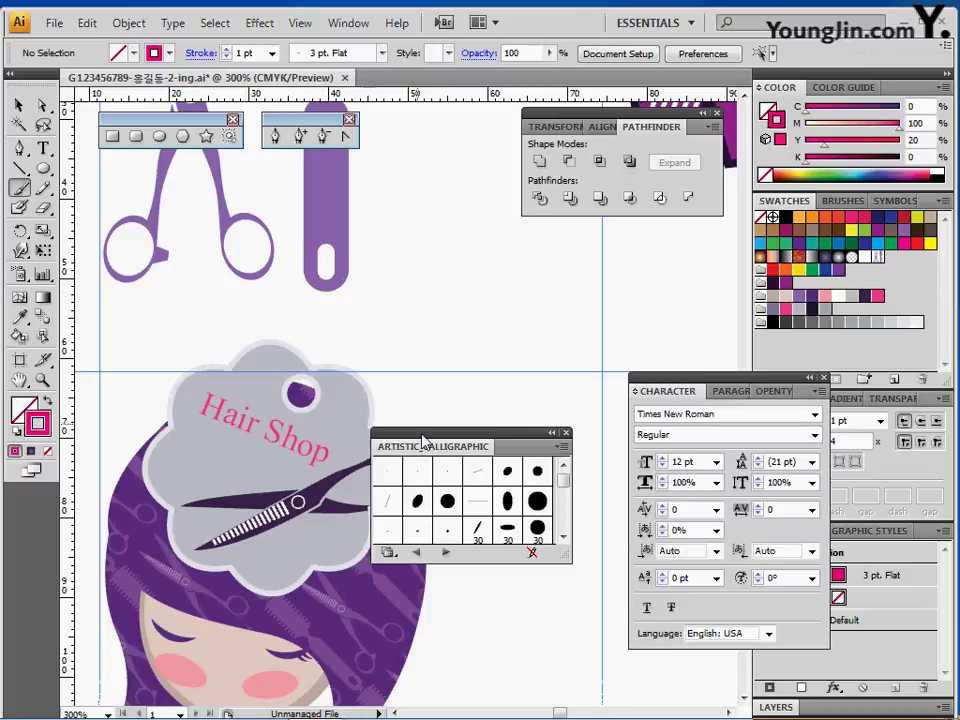
left_click_drag(422, 446, 477, 556)
left_click_drag(320, 400, 276, 365)
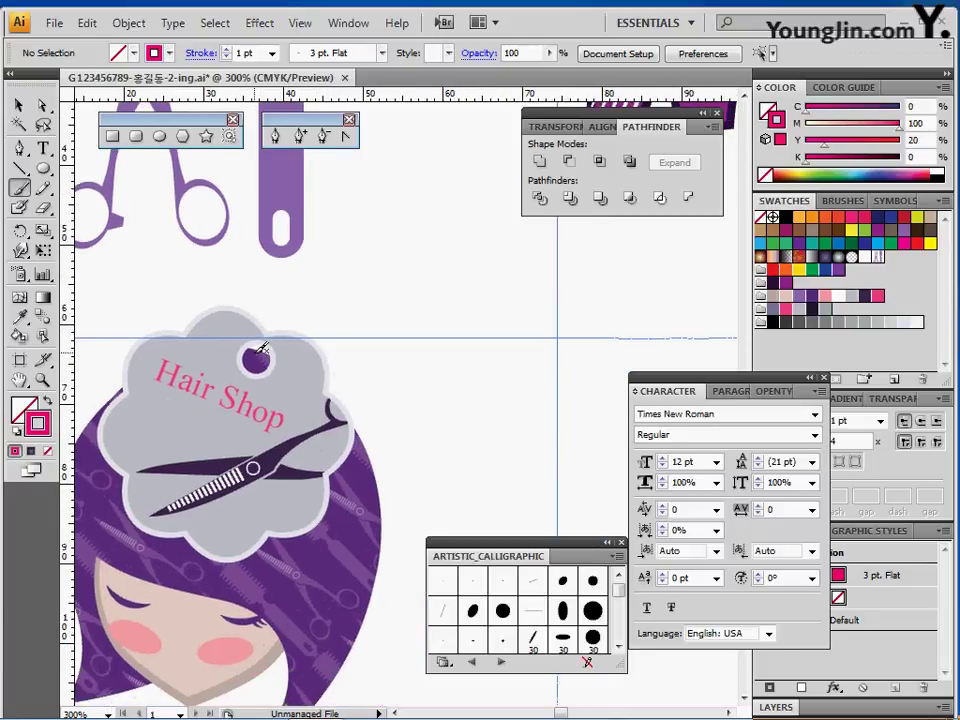
mouse_move(260, 348)
left_mouse_down()
mouse_move(259, 338)
mouse_move(354, 304)
mouse_move(446, 305)
left_mouse_up()
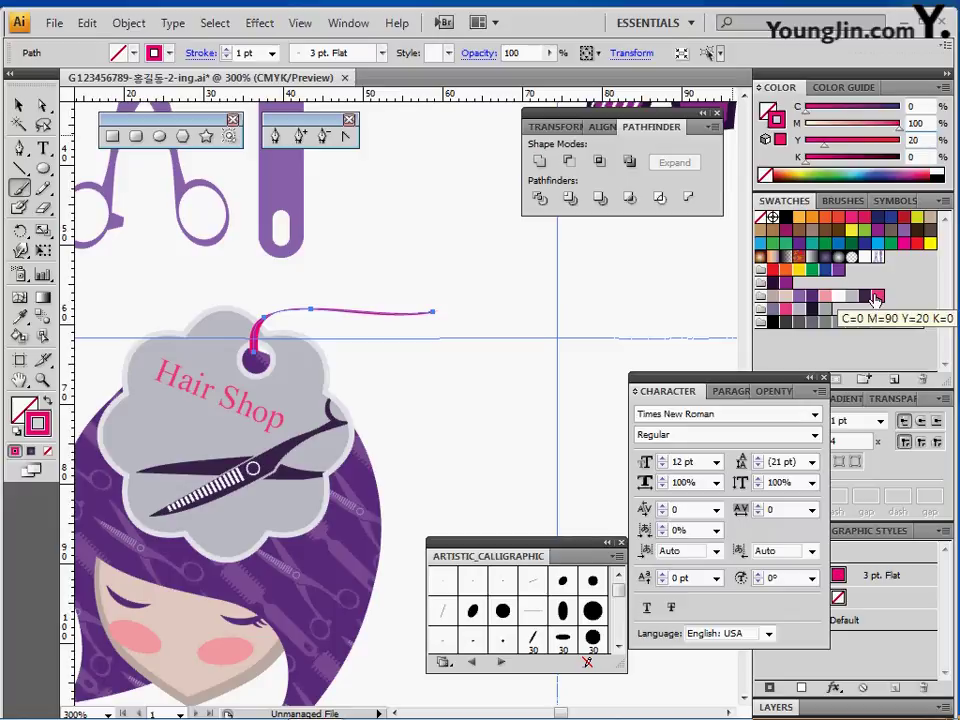
- Recolor the string's stroke to C 80, M 100, Y 20, K 0 and send the string to the back
left_click(876, 297)
left_click(810, 297)
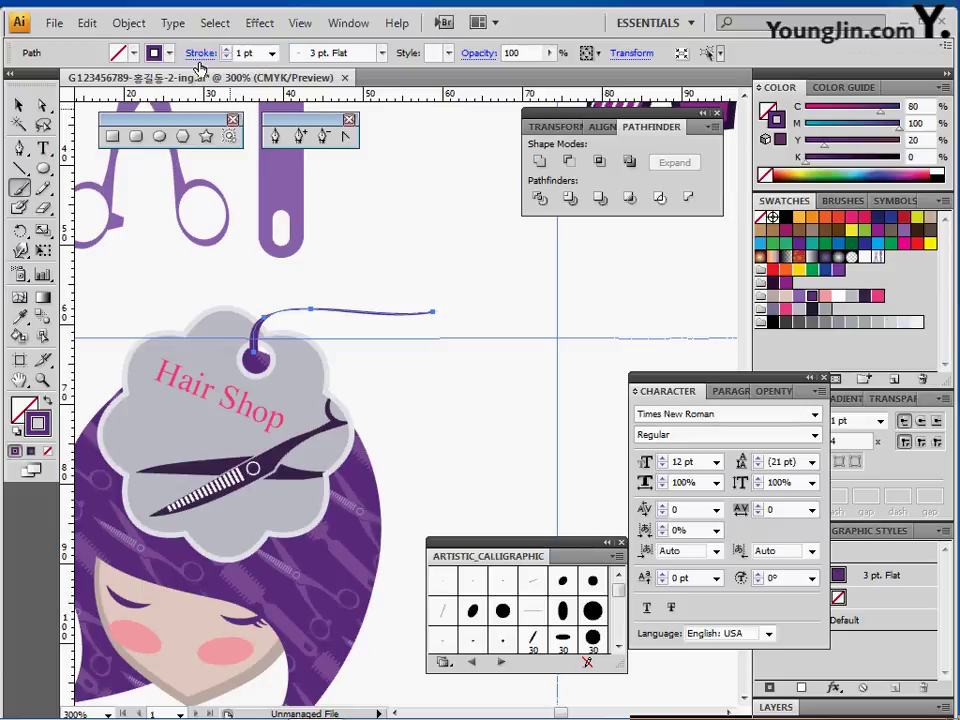
right_click(347, 310)
mouse_move(406, 556)
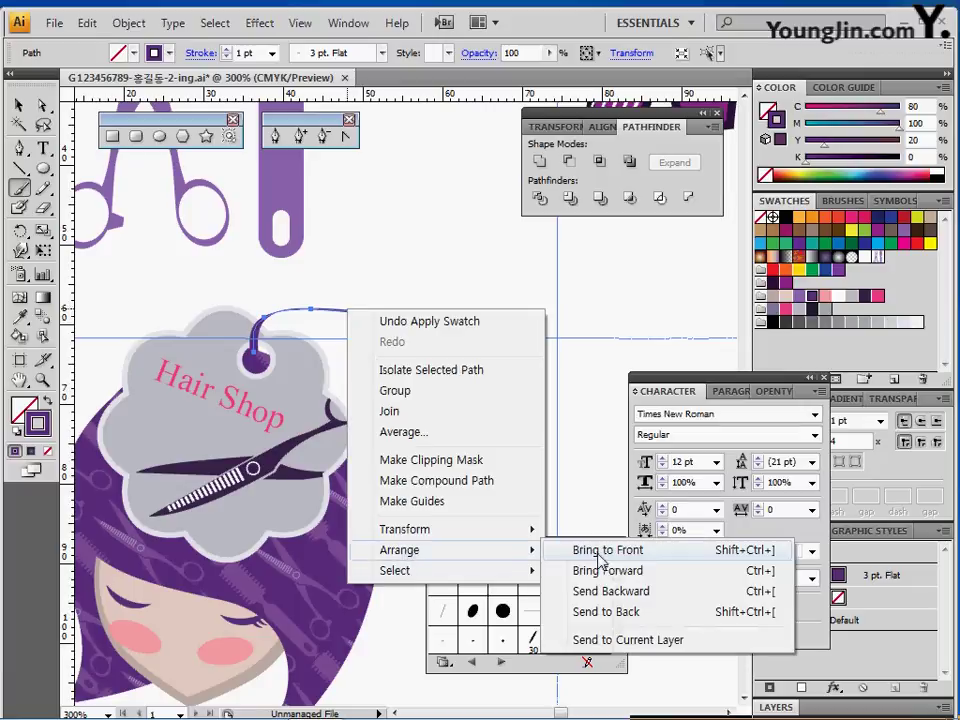
left_click(600, 615)
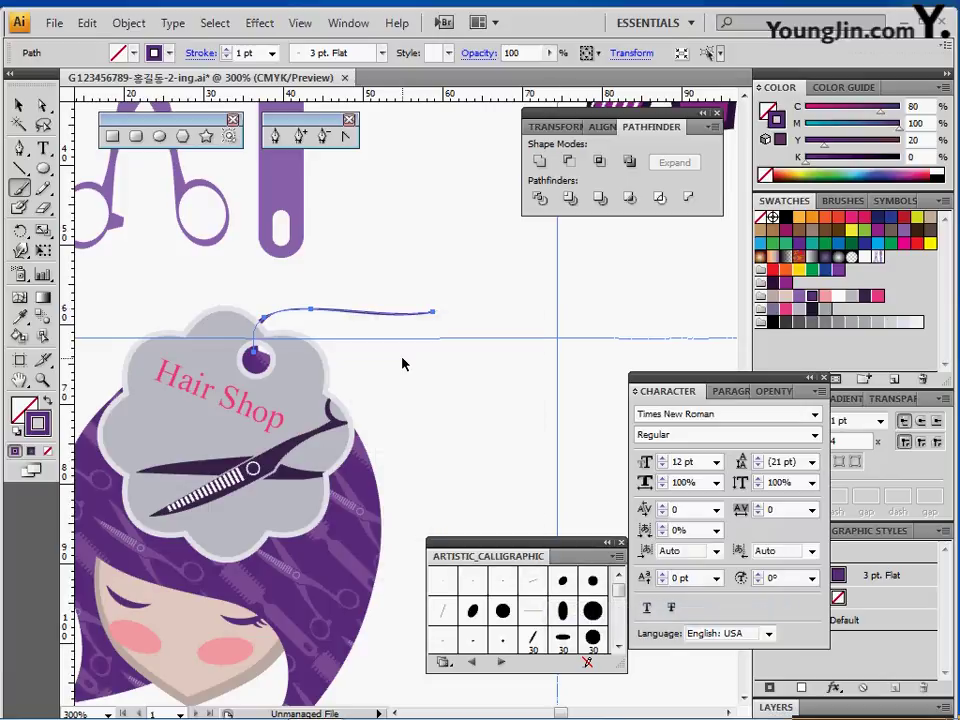
- Paint a second string in front of the tag, from its hole up in an arc above the first string
left_click(404, 360, "ctrl")
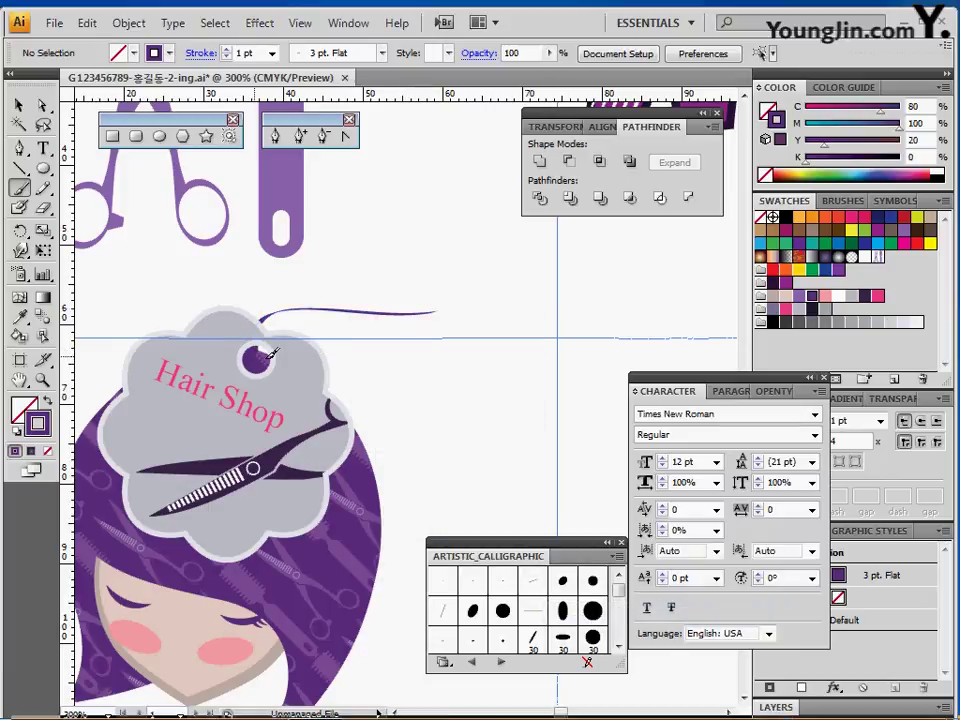
mouse_move(257, 351)
left_mouse_down()
mouse_move(321, 283)
mouse_move(392, 256)
mouse_move(448, 258)
left_mouse_up()
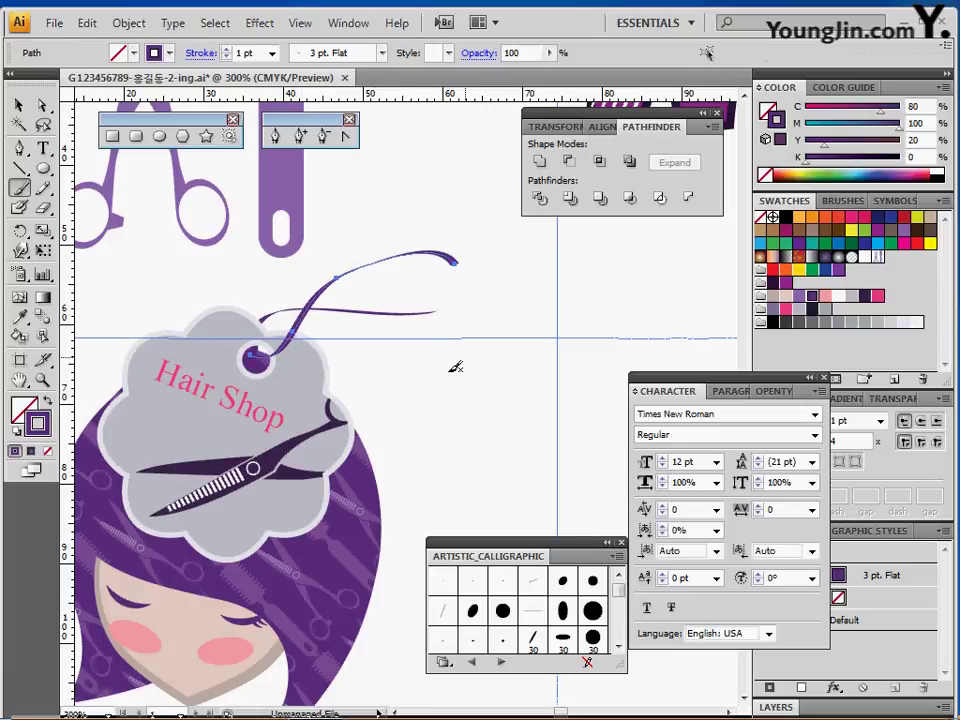
- Select the girl's head together with the tag, its text and both strings, and group them
key("ctrl+minus")
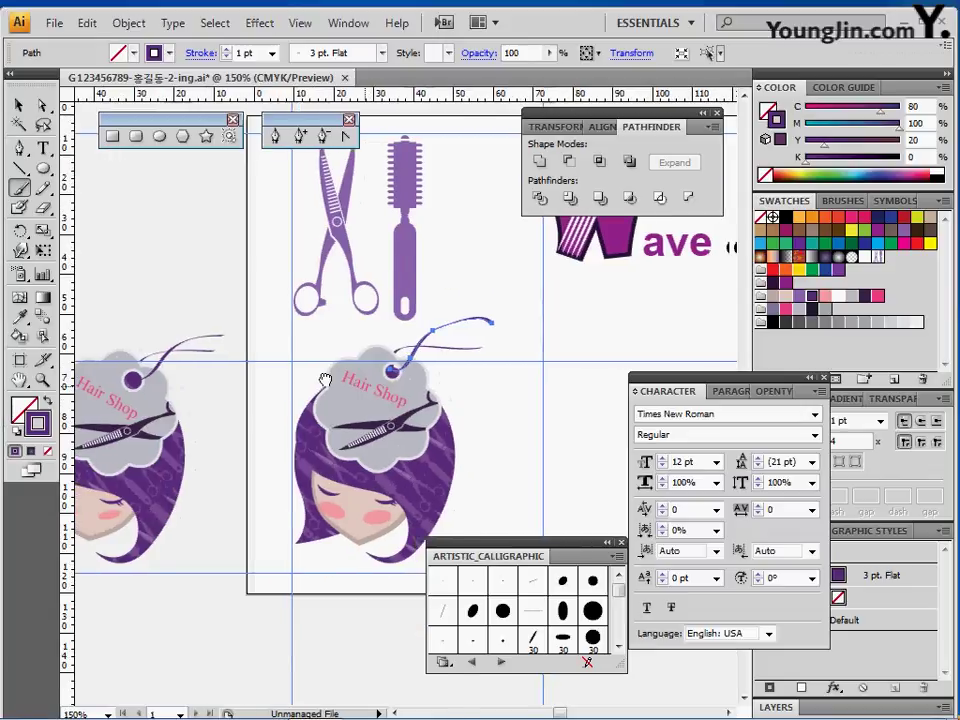
mouse_move(325, 380)
left_mouse_down()
mouse_move(189, 320)
mouse_move(288, 468)
mouse_move(321, 493)
left_mouse_up()
key("v")
left_click_drag(287, 343, 297, 358)
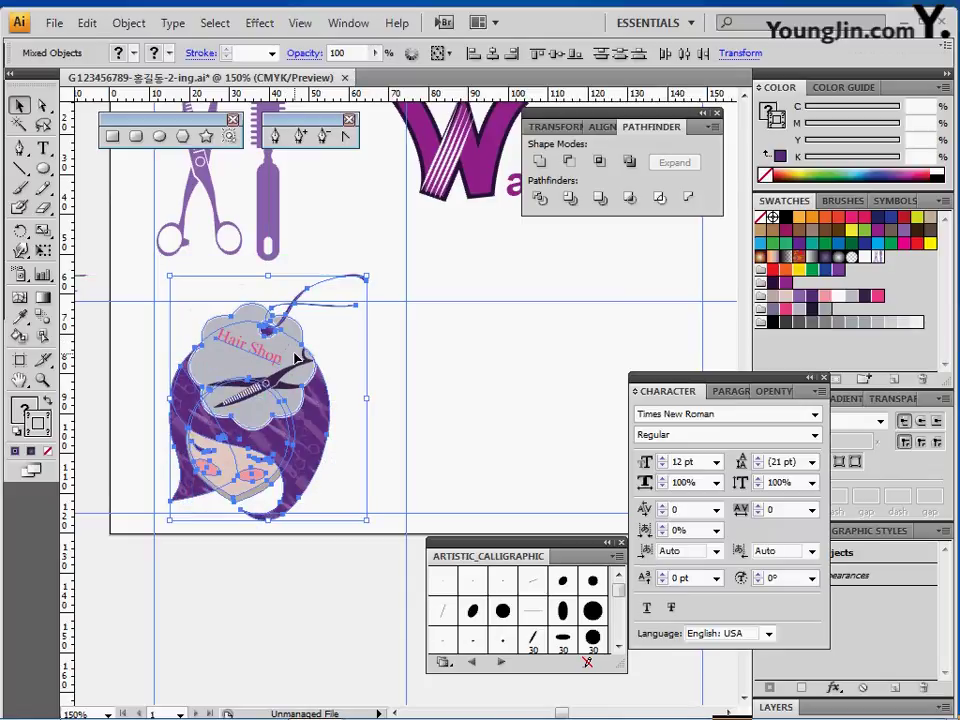
key("ctrl+g")
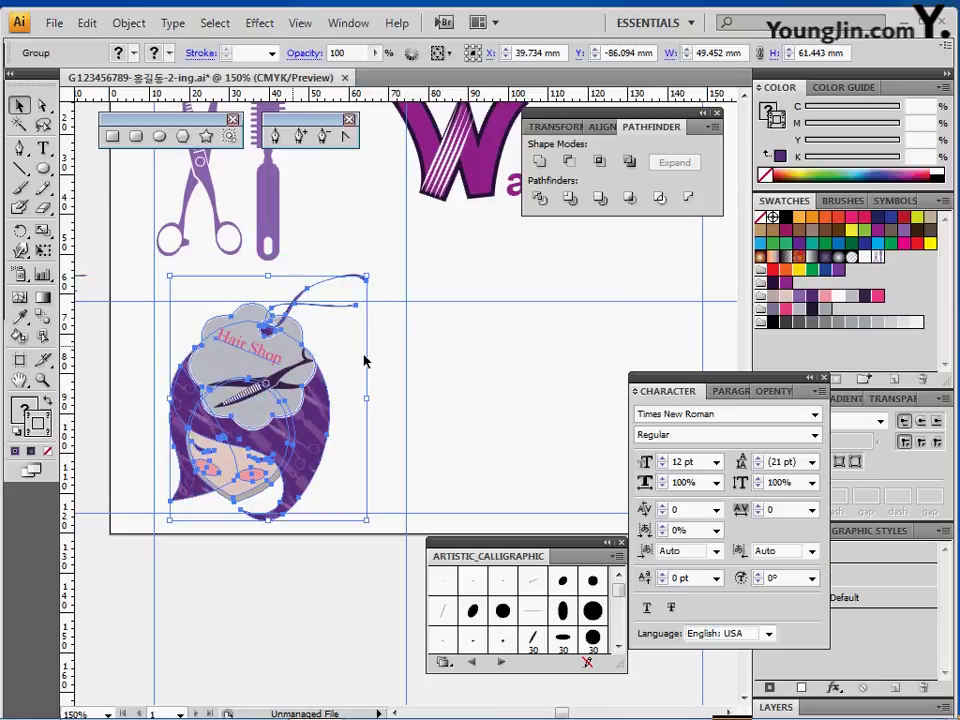
left_click(454, 381)
- Close the Character and Artistic_Calligraphic panels to clear the empty part of the page
left_click_drag(454, 381, 428, 350)
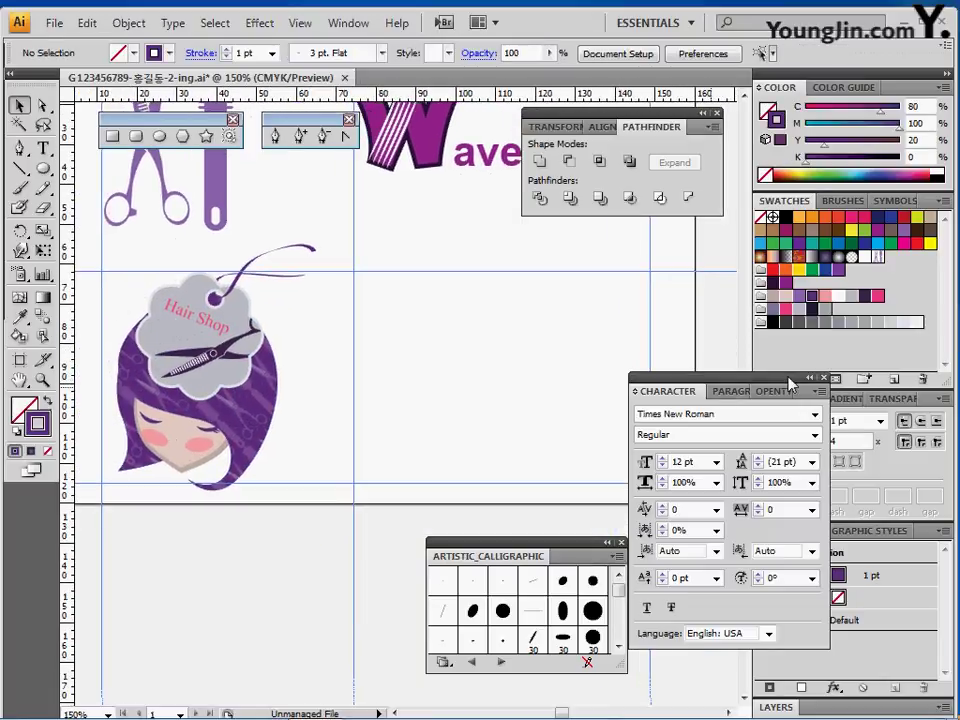
left_click(822, 378)
left_click(620, 542)
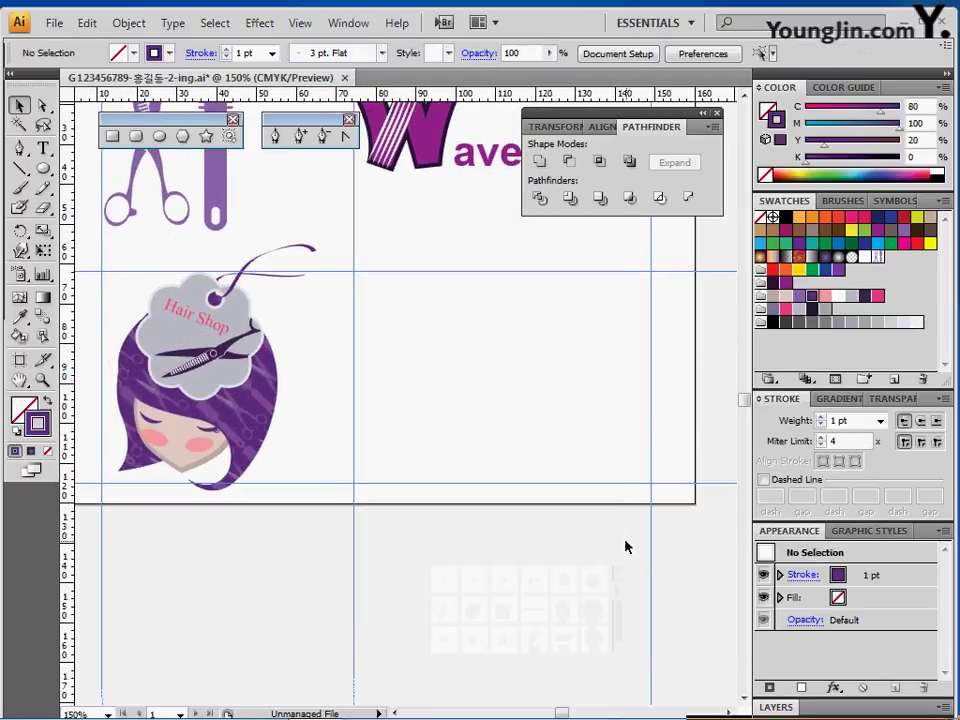
- Create a 35 × 17 mm rectangle beside the girl's head and place its upper edge on the horizontal guide
left_click_drag(463, 336, 455, 341)
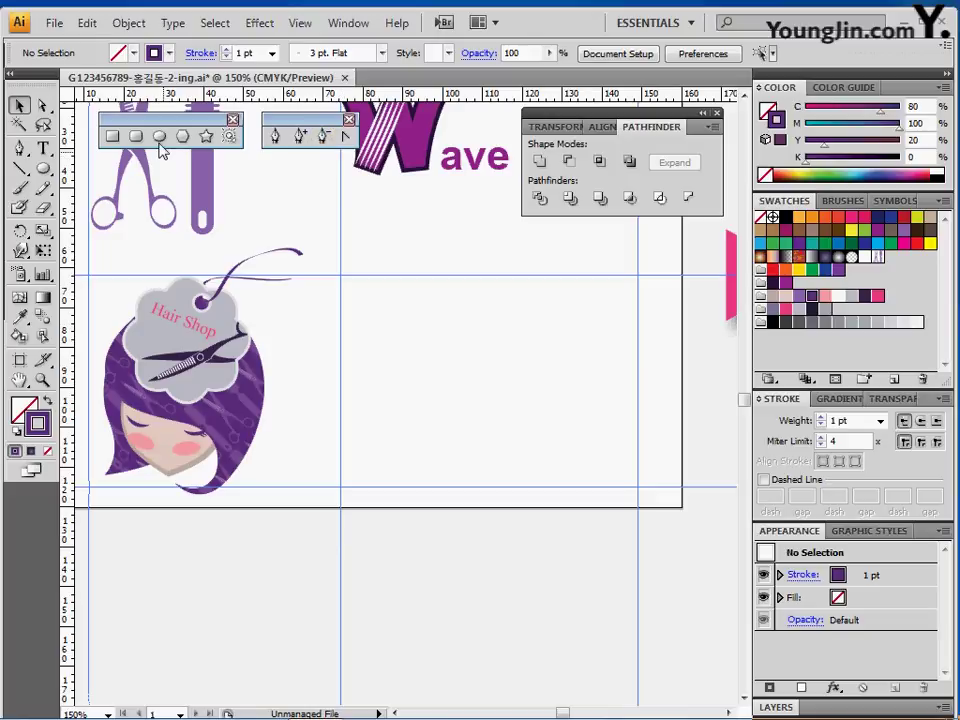
left_click(113, 137)
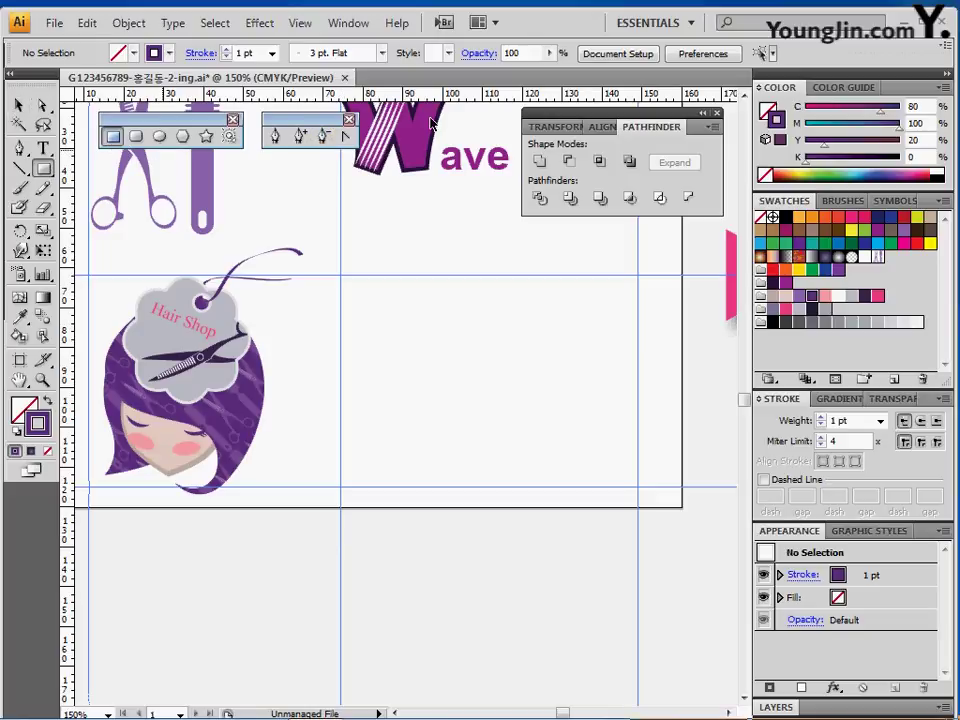
left_click(377, 289)
type("35")
key("Tab")
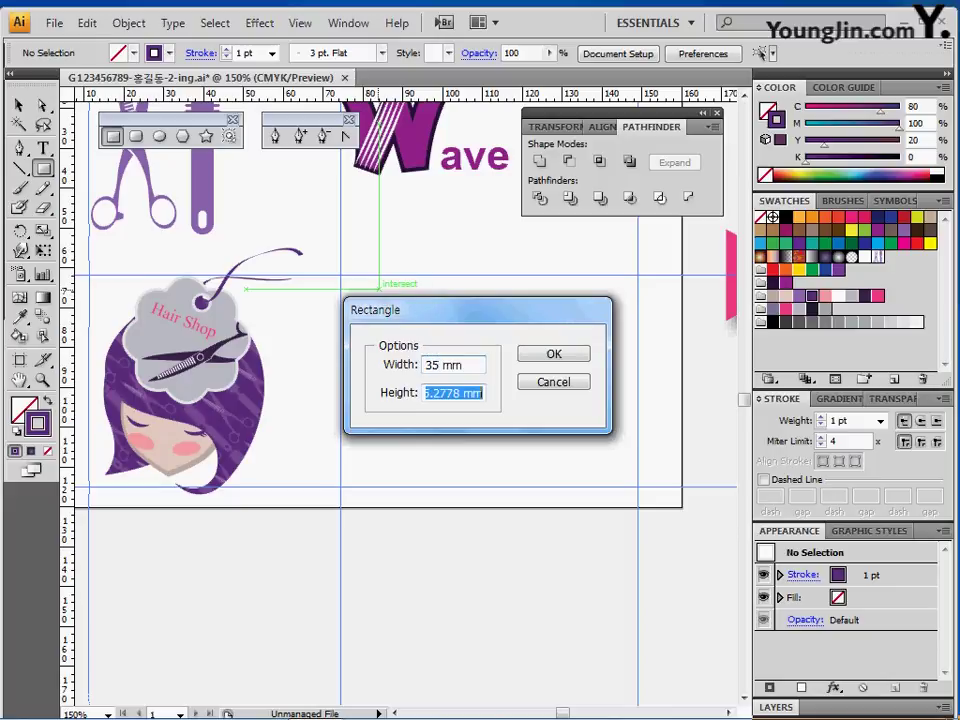
type("17")
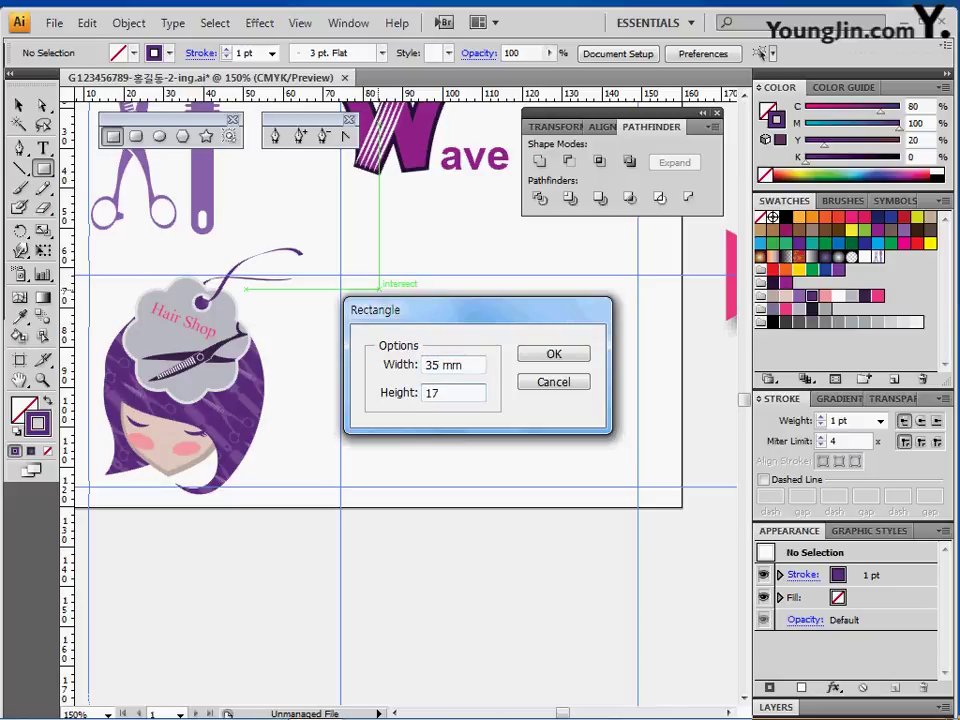
key("Return")
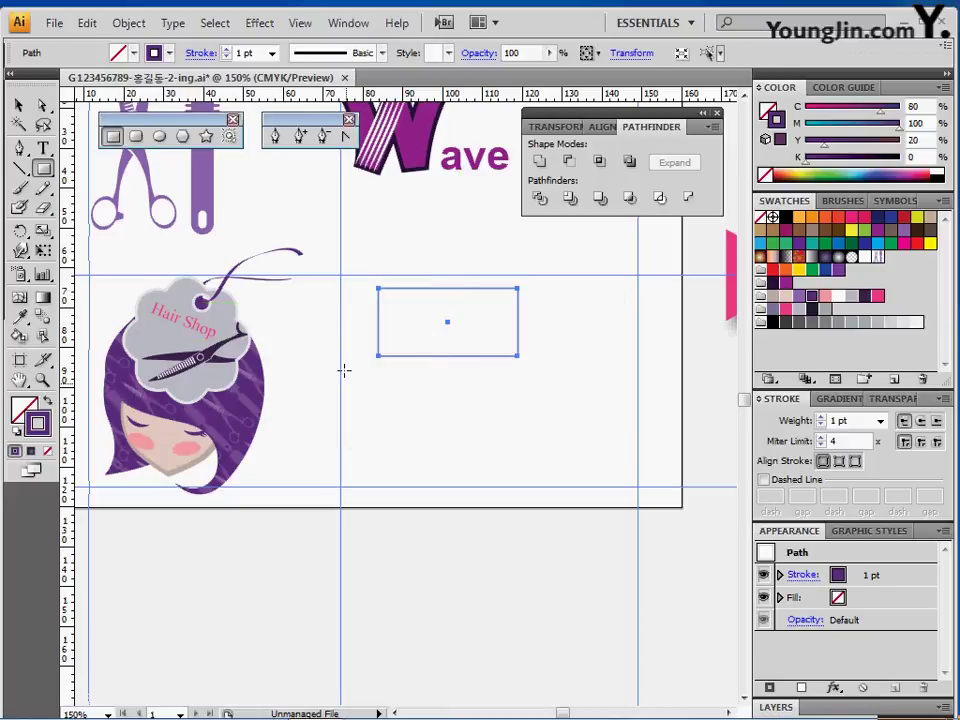
left_click_drag(436, 362, 431, 343)
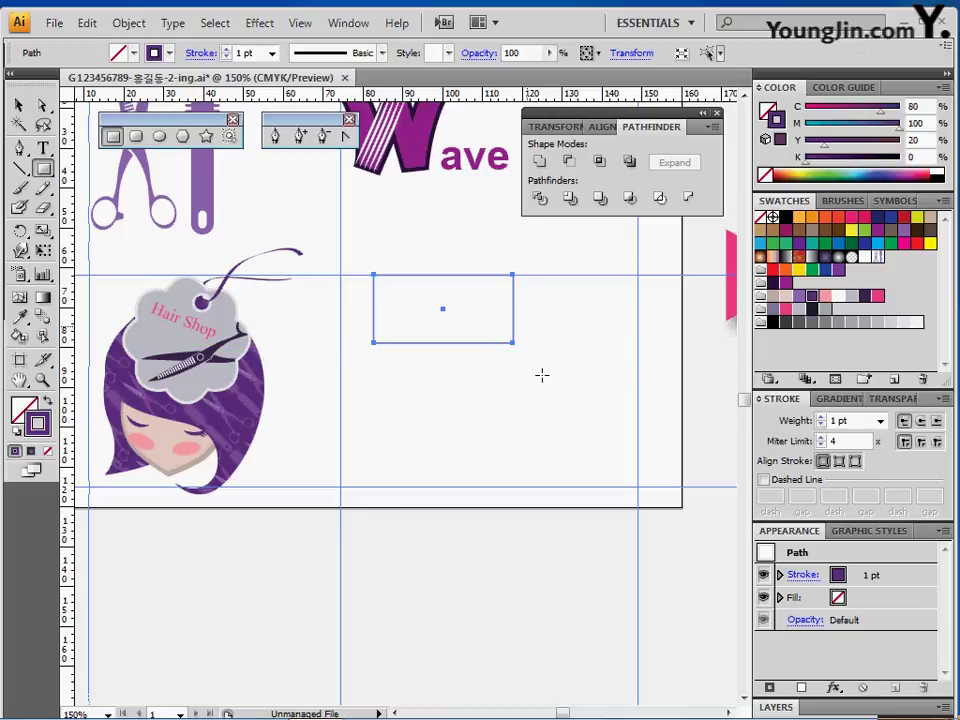
- Draw a narrow upright rectangle about 8 × 50 mm near the first one, and a circle about 27.5 mm across centered just above its upper end
left_click_drag(527, 326, 557, 525)
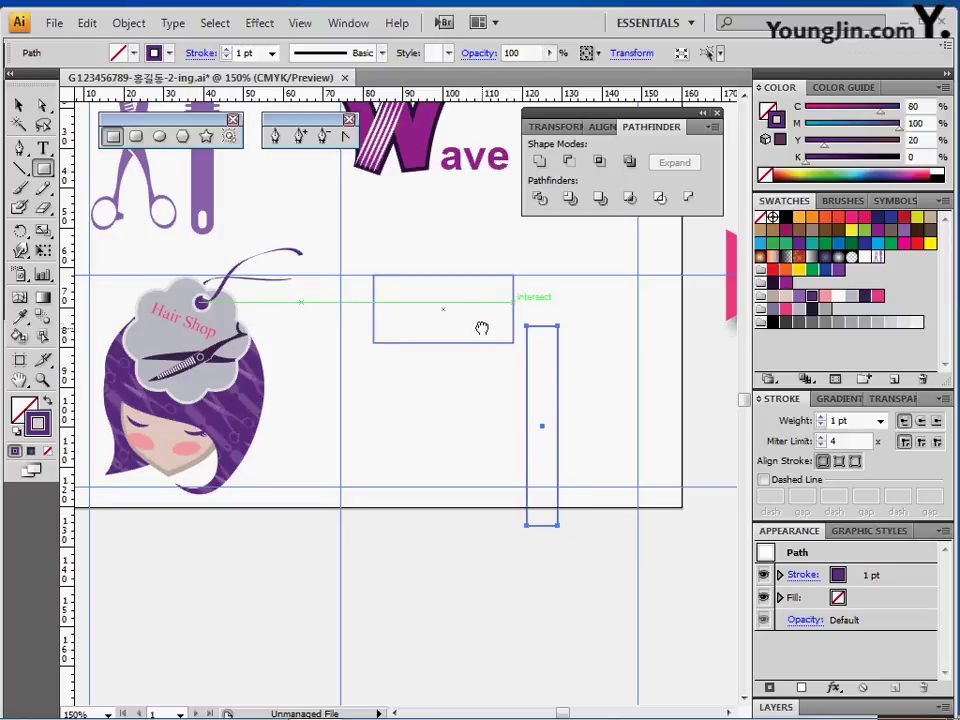
left_click_drag(482, 328, 441, 315)
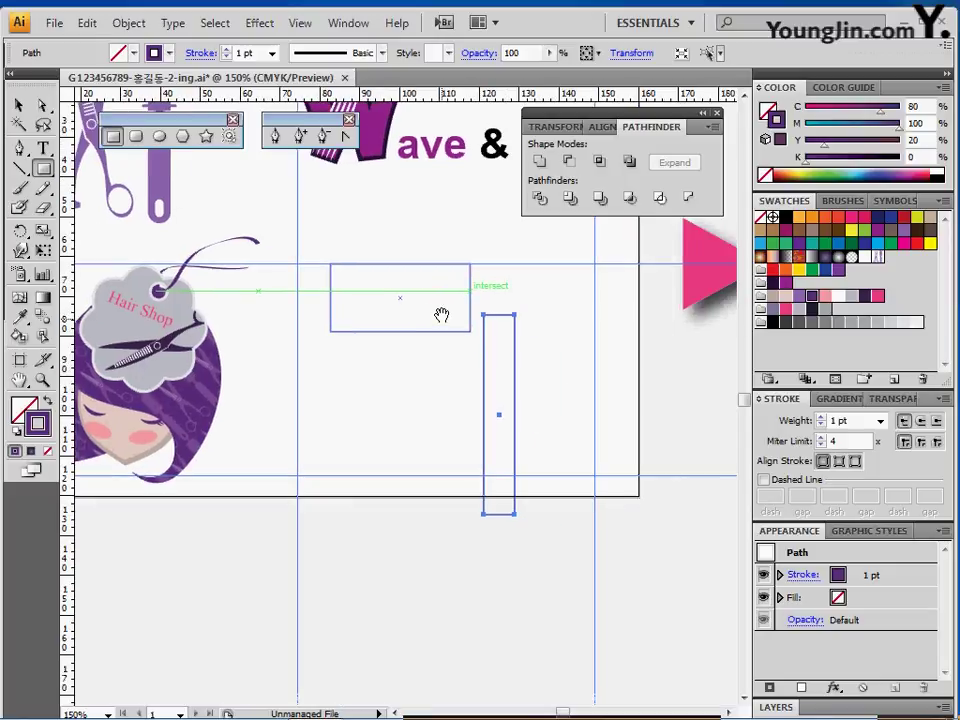
left_click(159, 136)
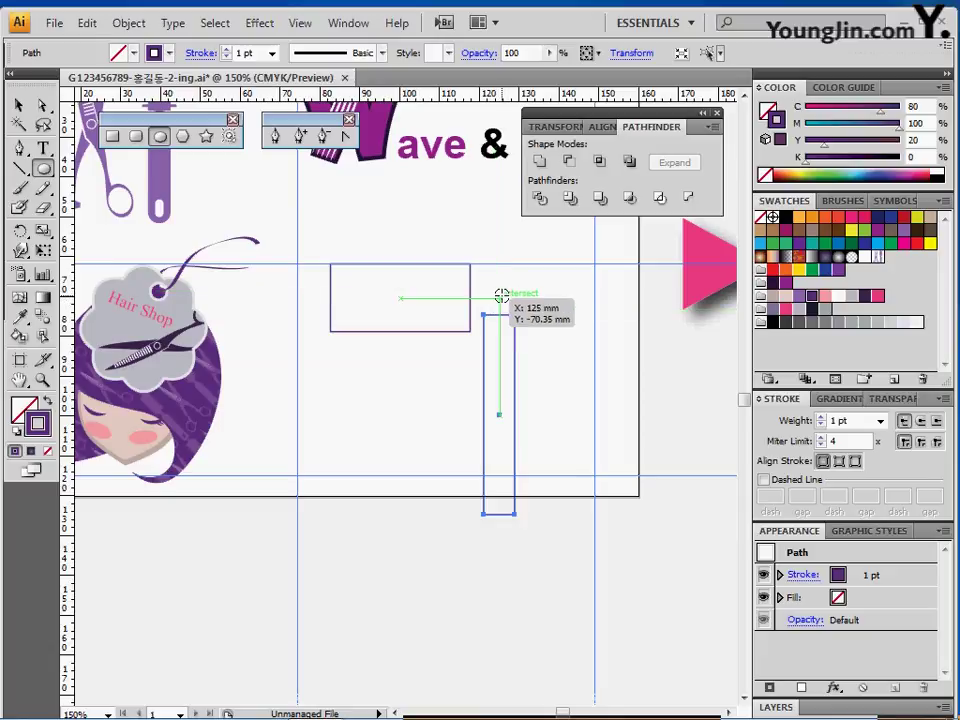
left_click_drag(500, 294, 554, 341)
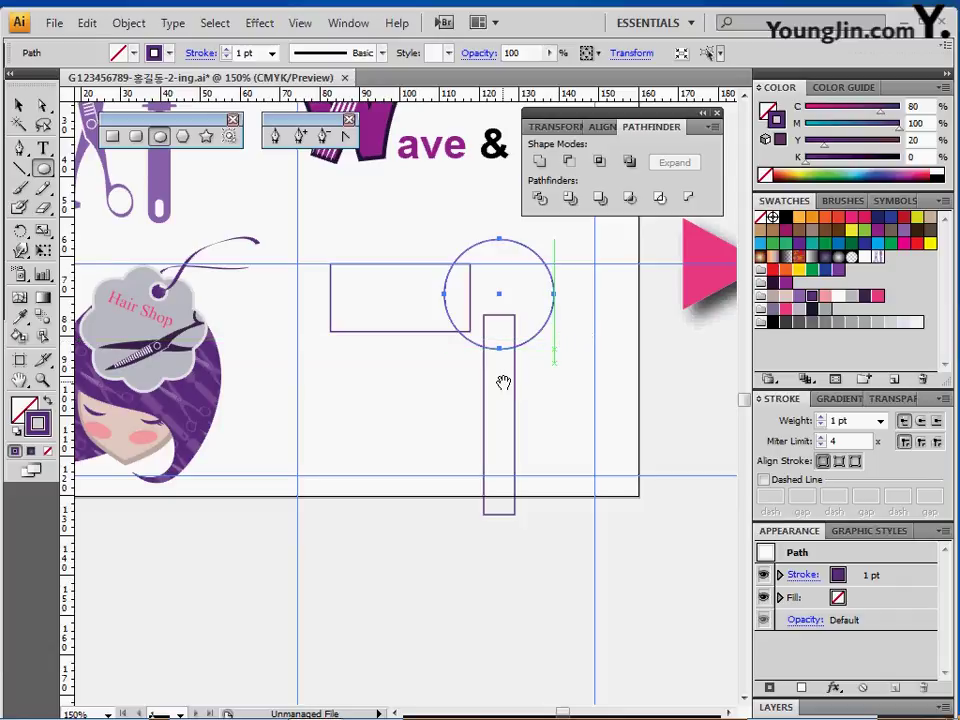
left_click_drag(503, 383, 499, 373)
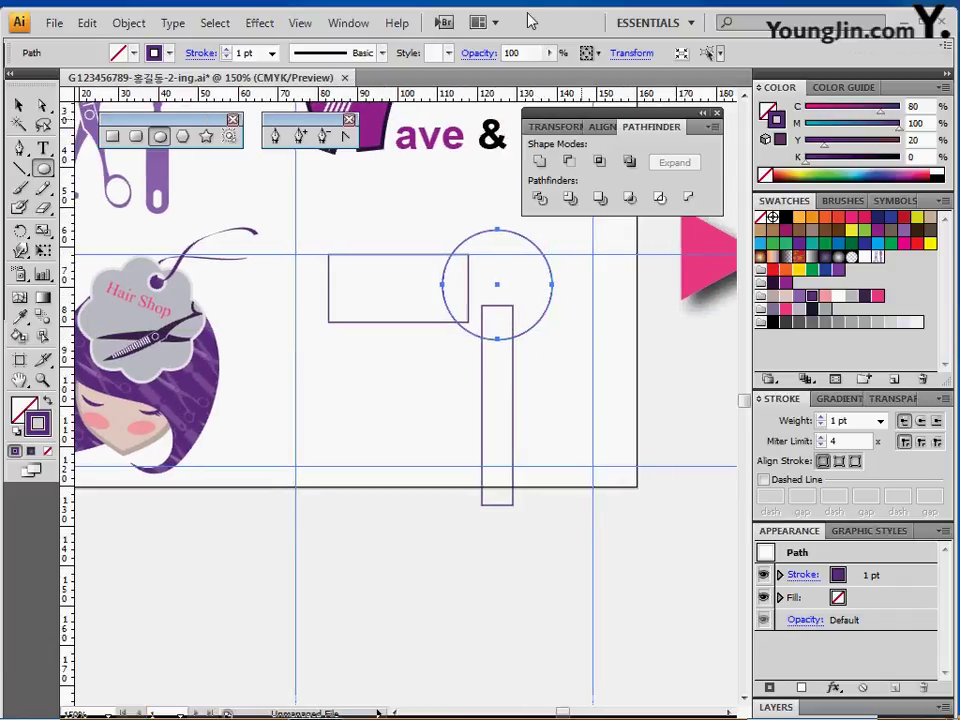
- Set the circle's width and height to 27 mm
left_click(630, 54)
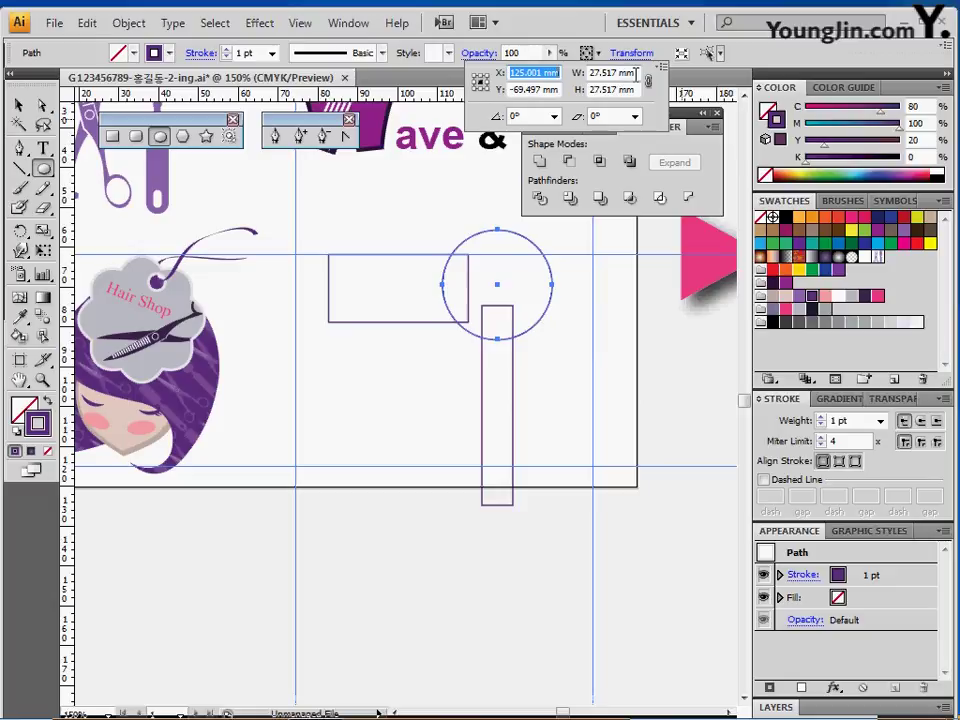
double_click(636, 75)
type("27")
key("Tab")
type("2")
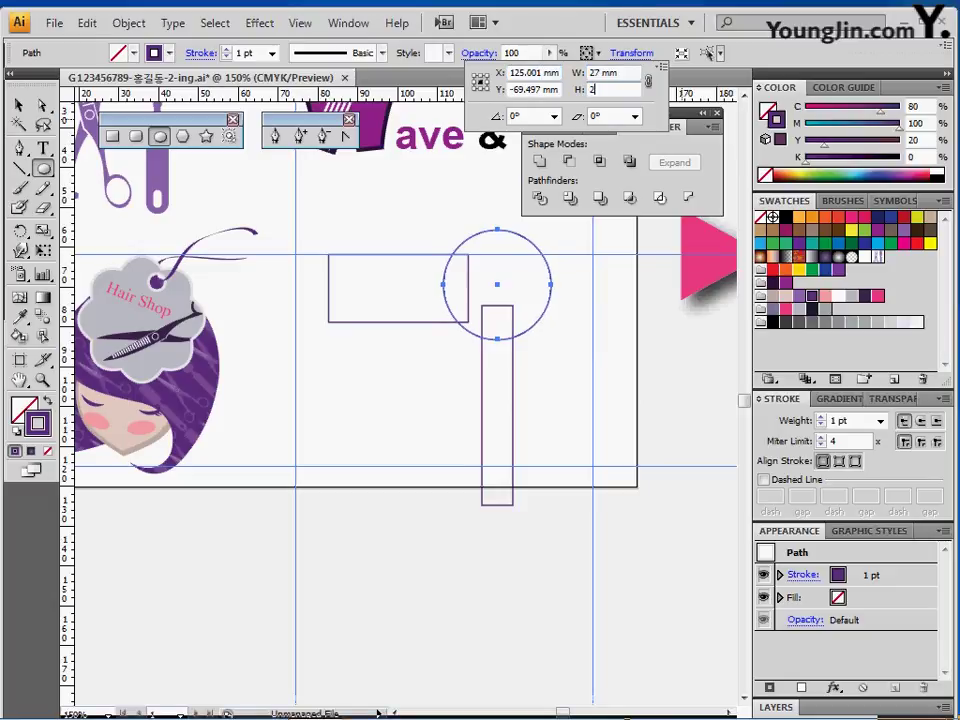
type("74")
key("BackSpace")
key("Return")
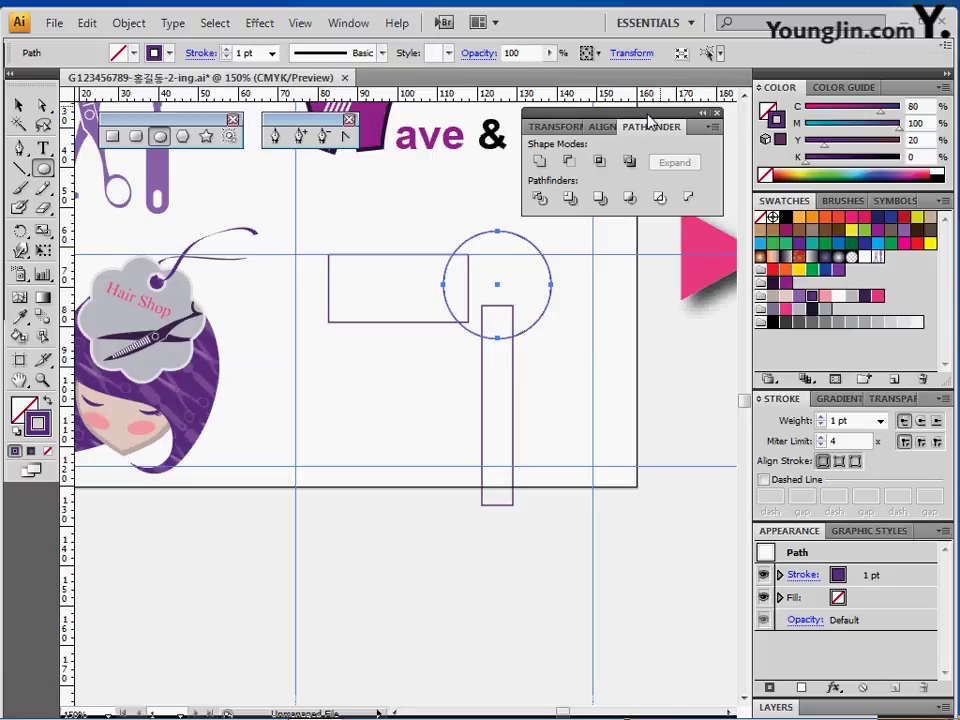
left_click(622, 55)
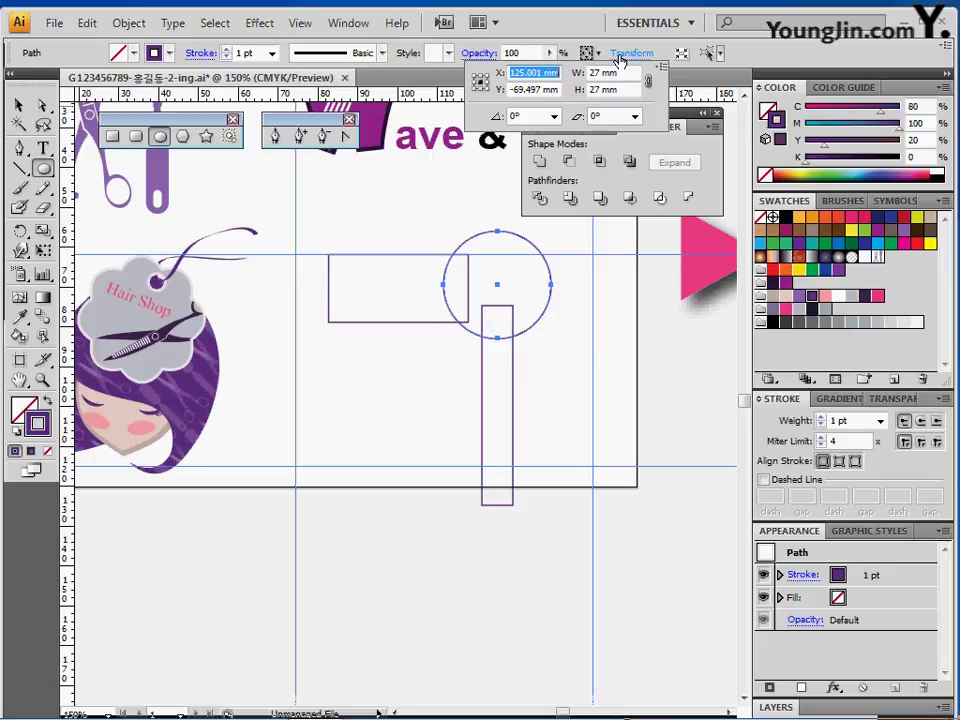
left_click(630, 75)
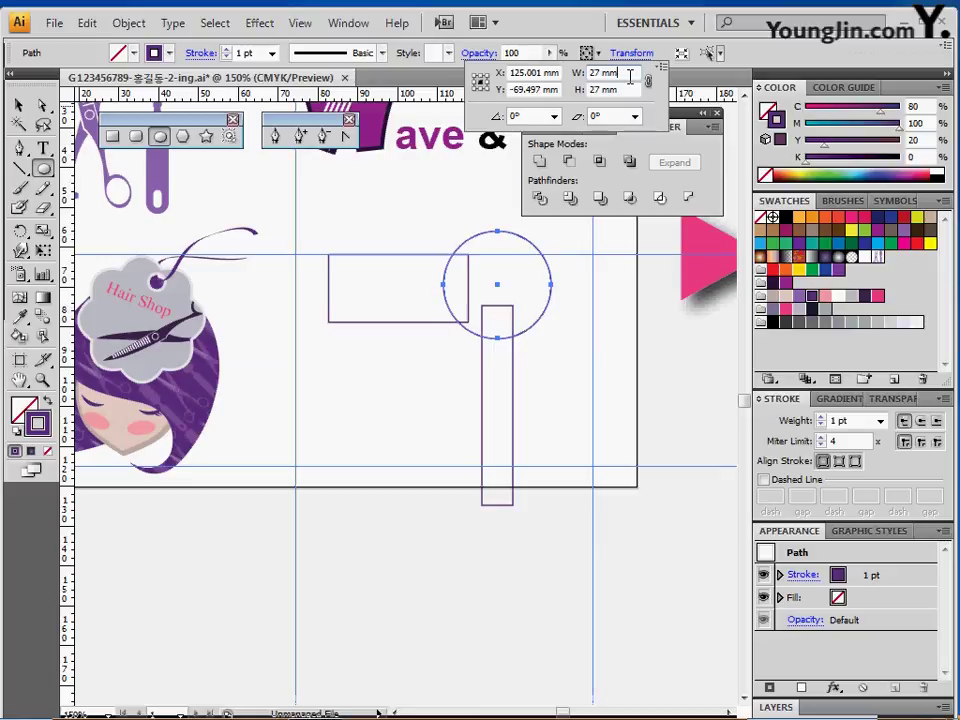
left_click(585, 29)
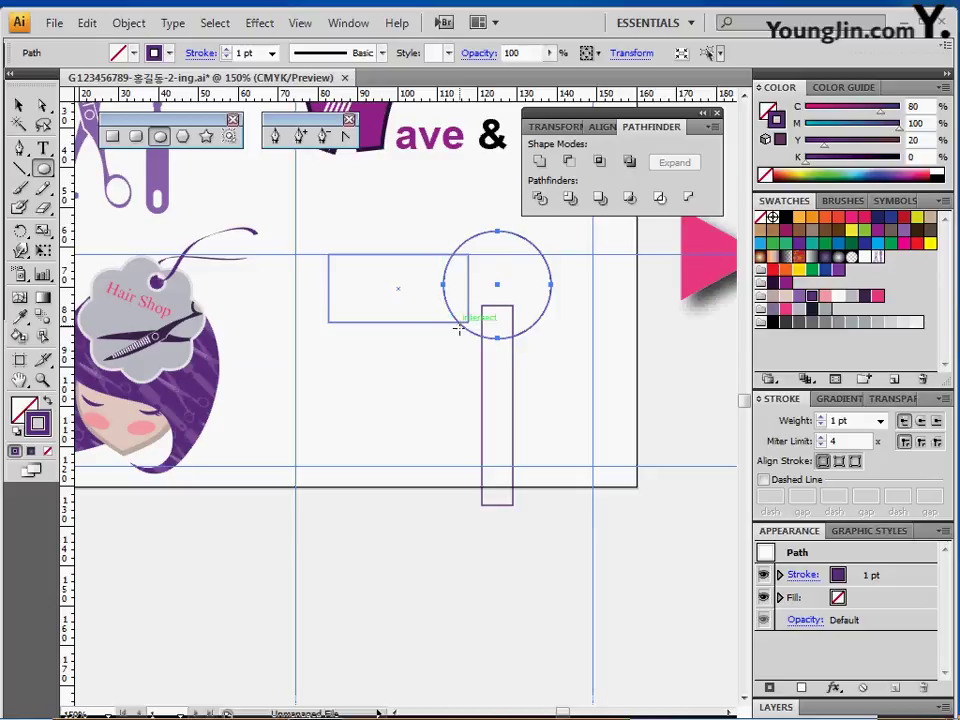
- Taper the wide rectangle by scaling the anchor points on its outer end, away from the circle, uniformly to 60%
key("ctrl")
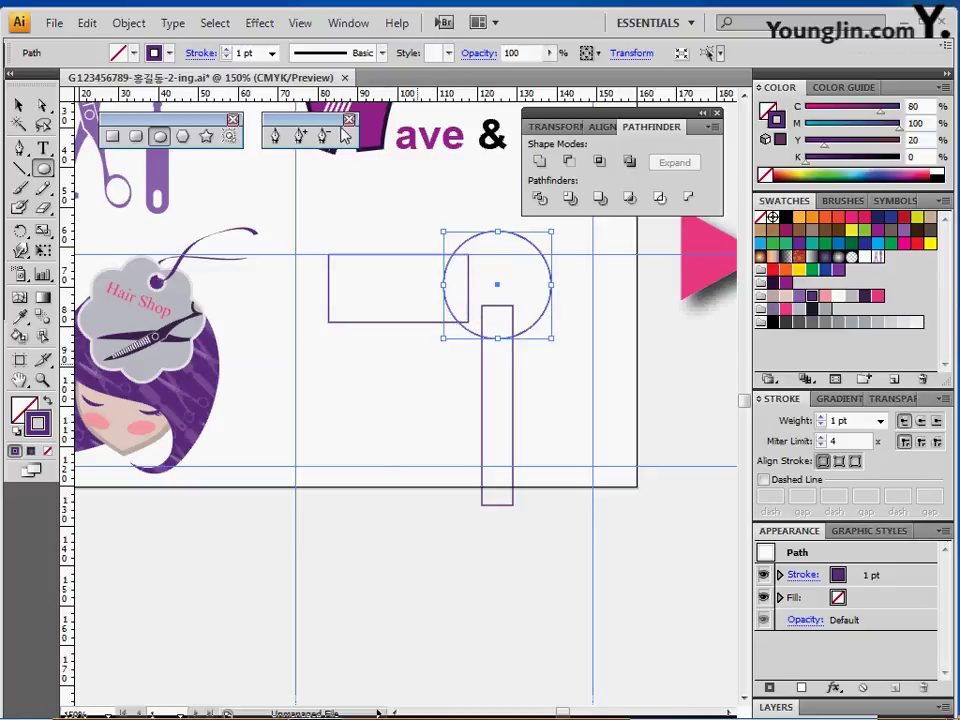
left_click(42, 105)
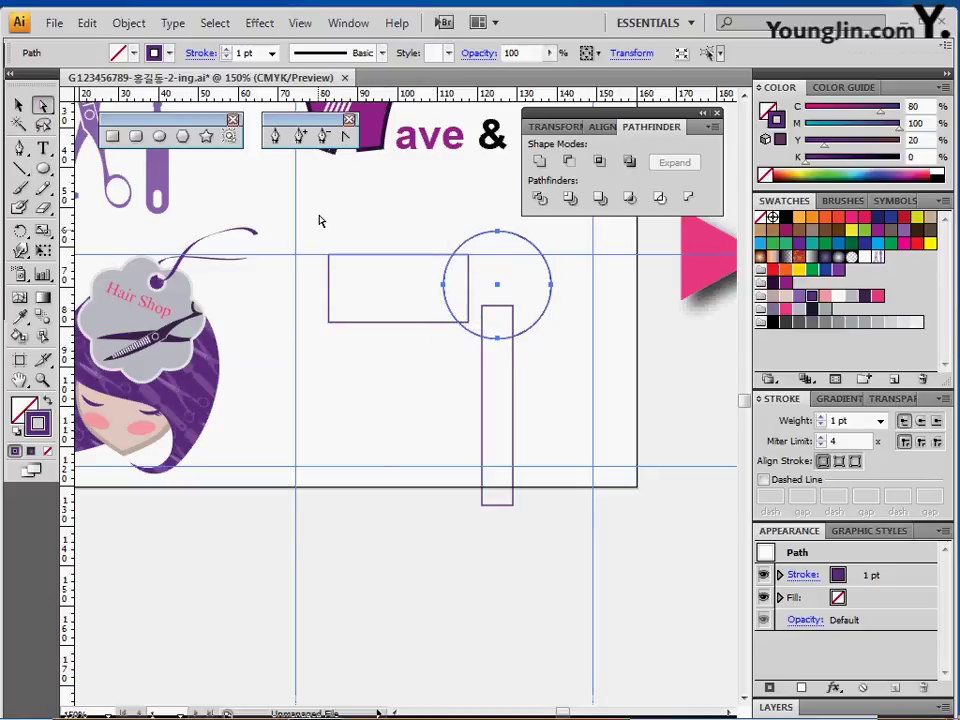
left_click_drag(310, 209, 359, 371)
left_click_drag(358, 370, 358, 370)
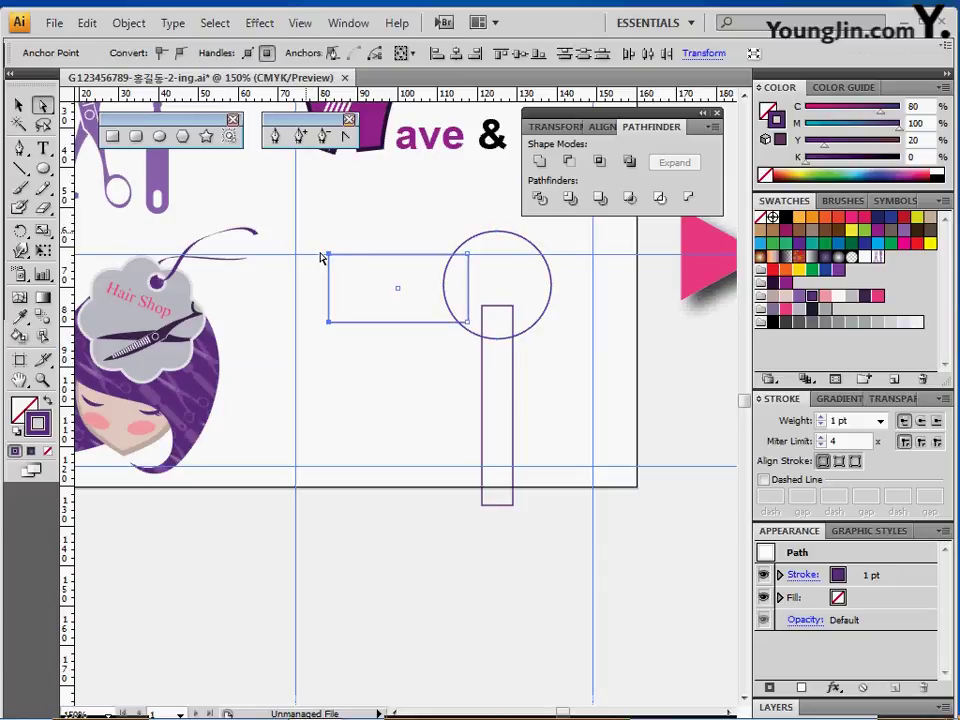
left_click(42, 231)
double_click(42, 231)
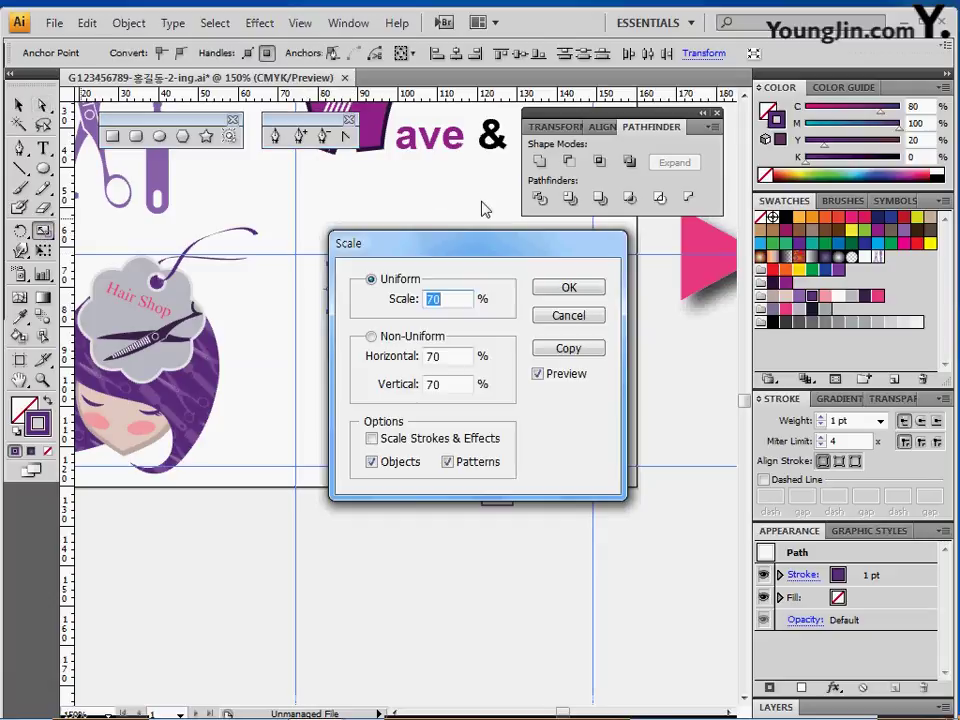
type("60")
key("Tab")
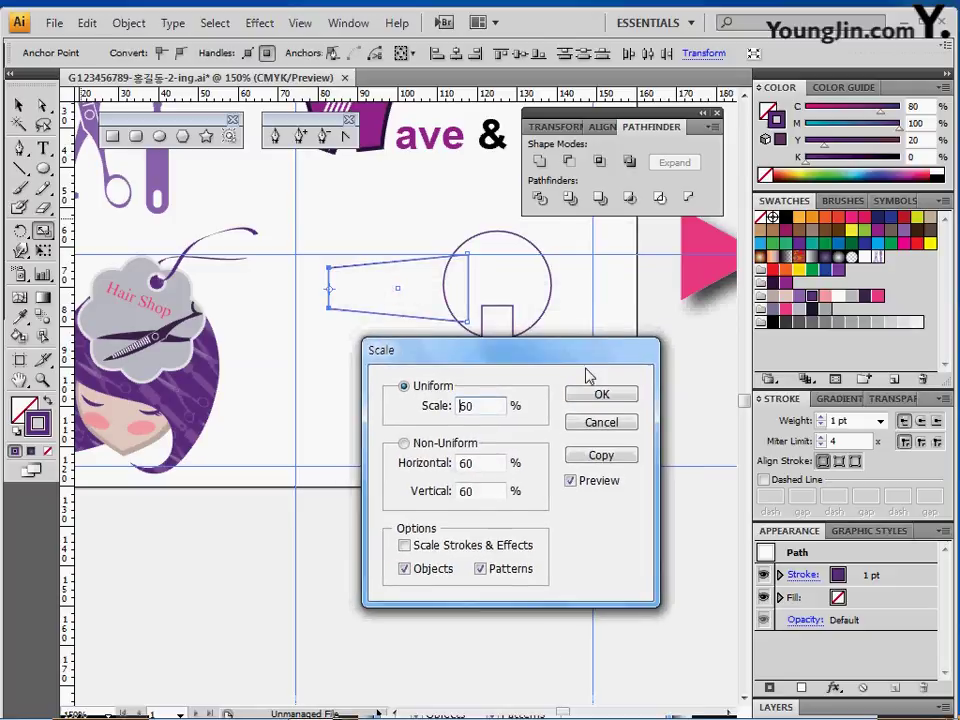
left_click(596, 386)
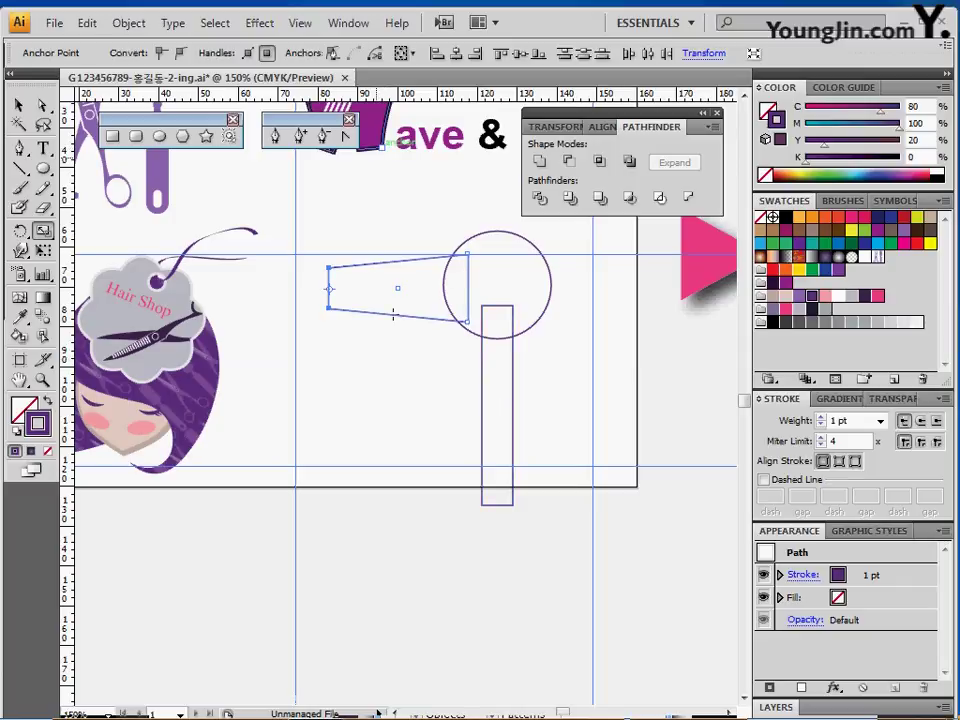
- Add anchor points between the existing ones on the narrow upright rectangle
left_click(515, 436)
left_click(497, 408)
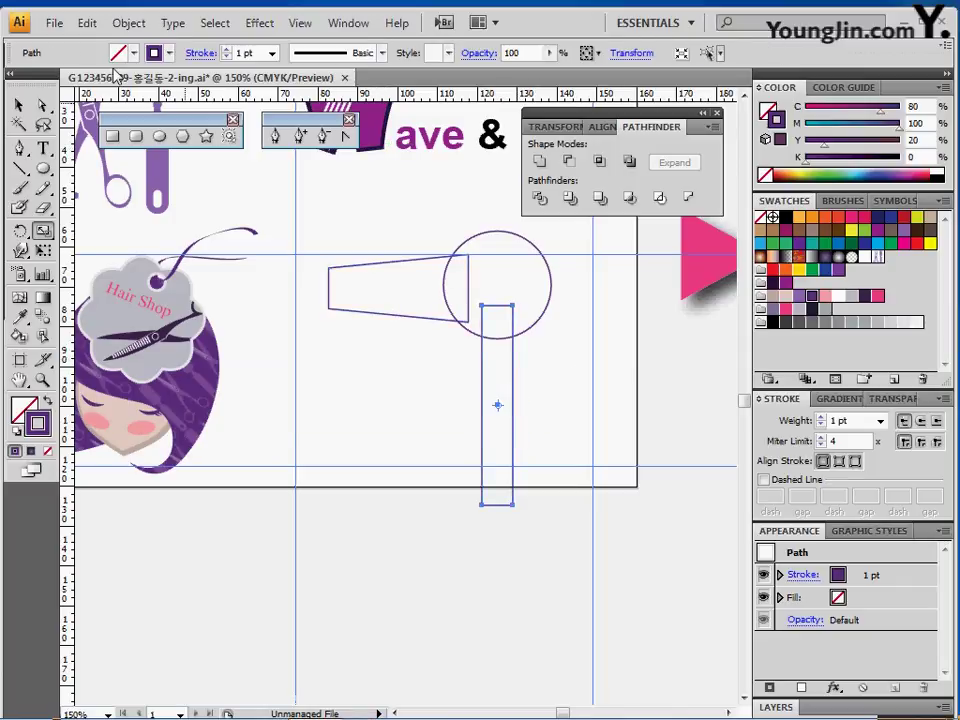
left_click(129, 23)
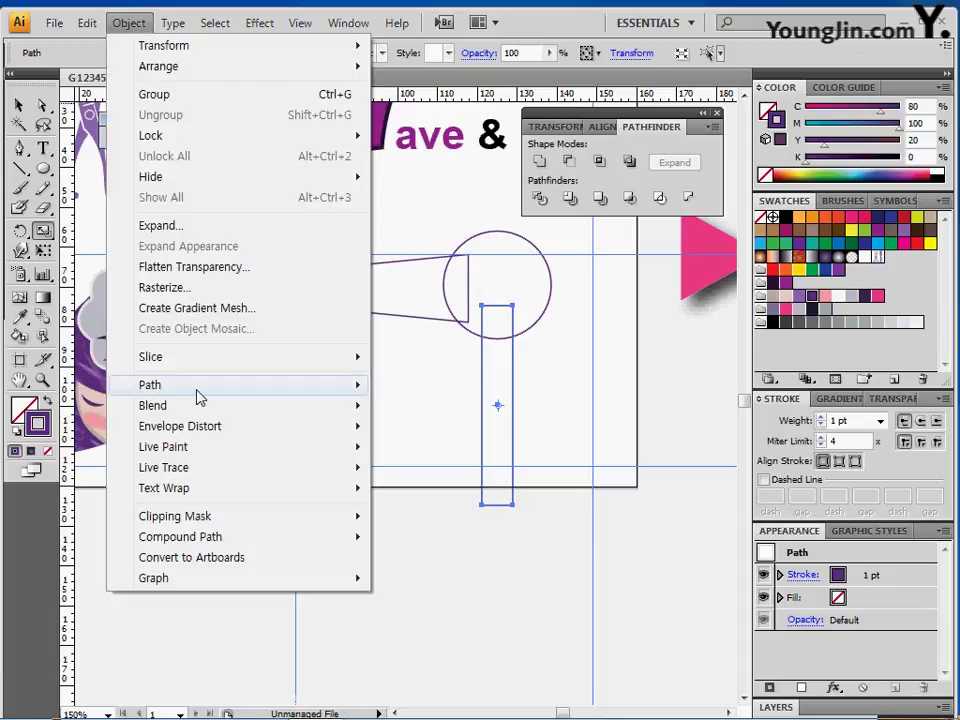
mouse_move(193, 395)
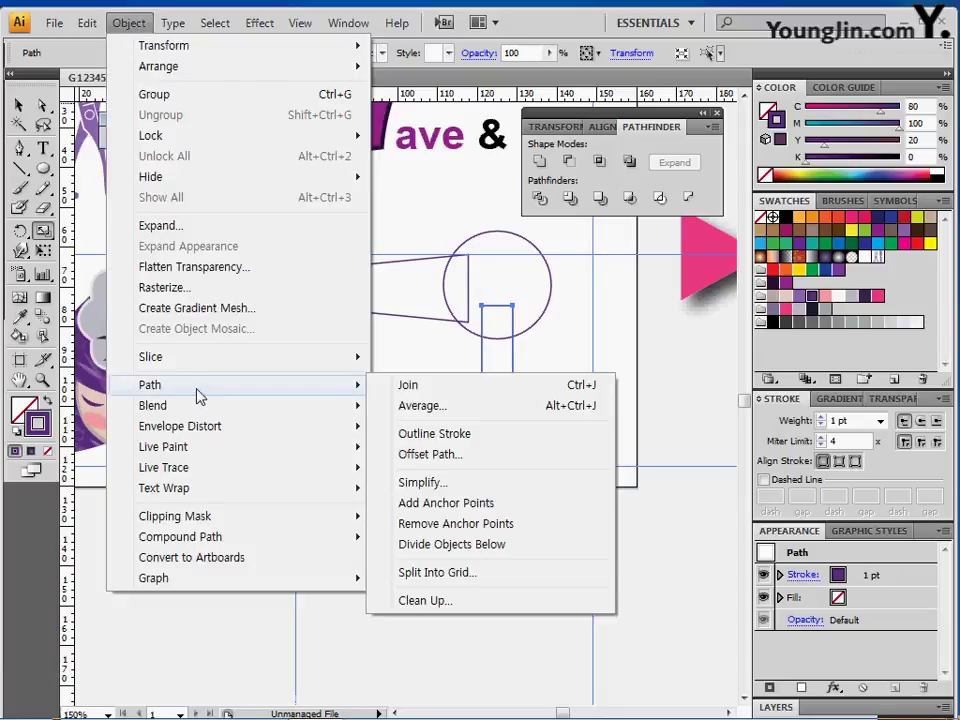
left_click(499, 503)
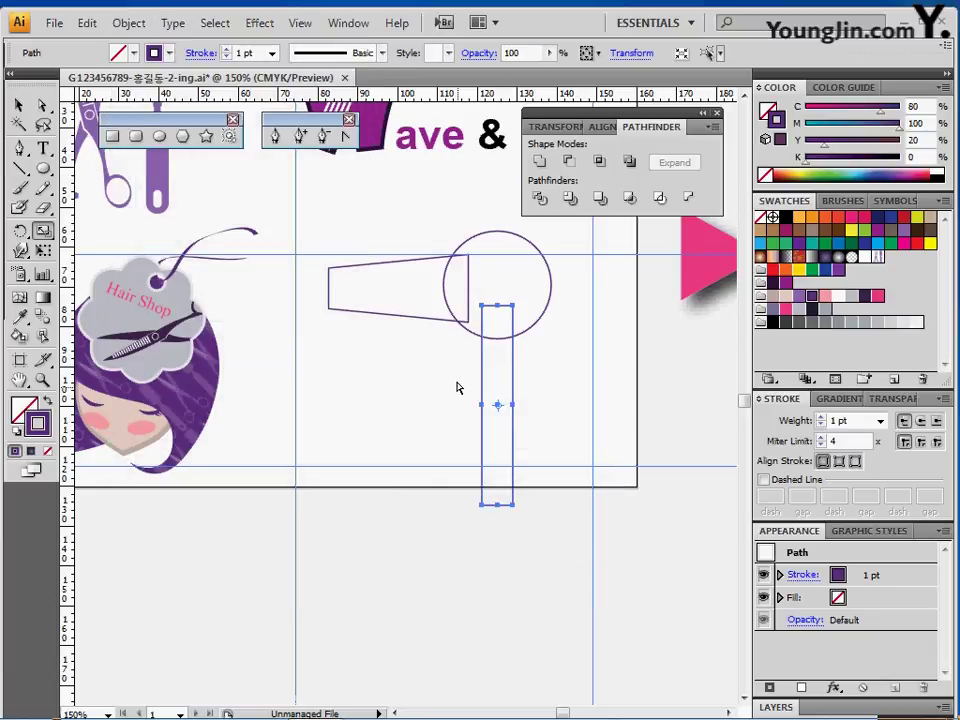
- Widen the middle of the upright rectangle by scaling its two mid-side anchor points uniformly to 150%
left_click_drag(458, 384, 540, 420)
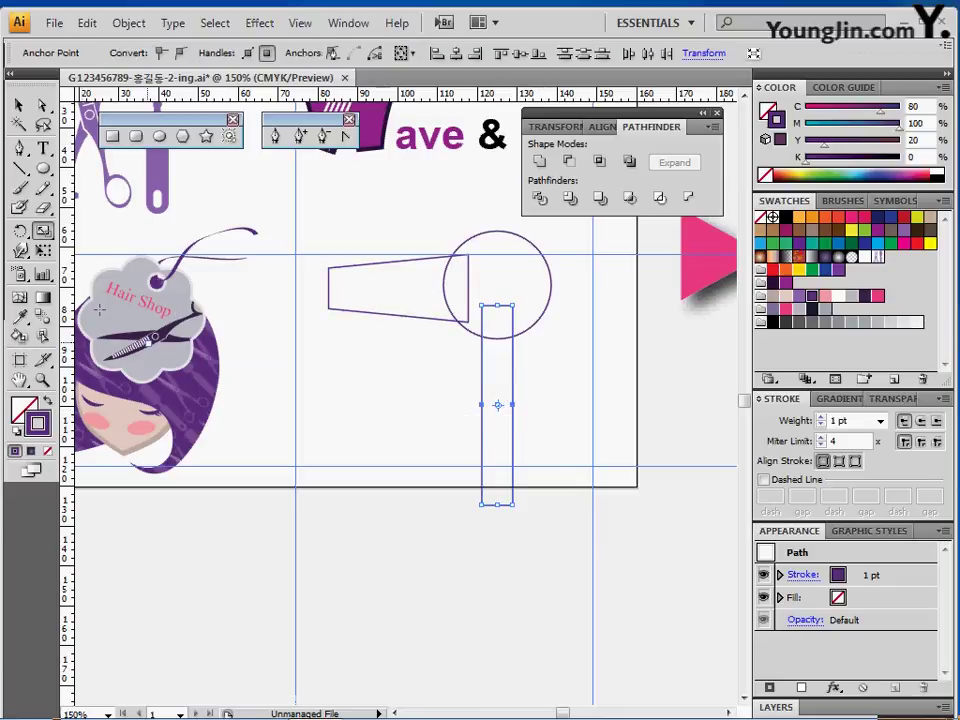
double_click(43, 230)
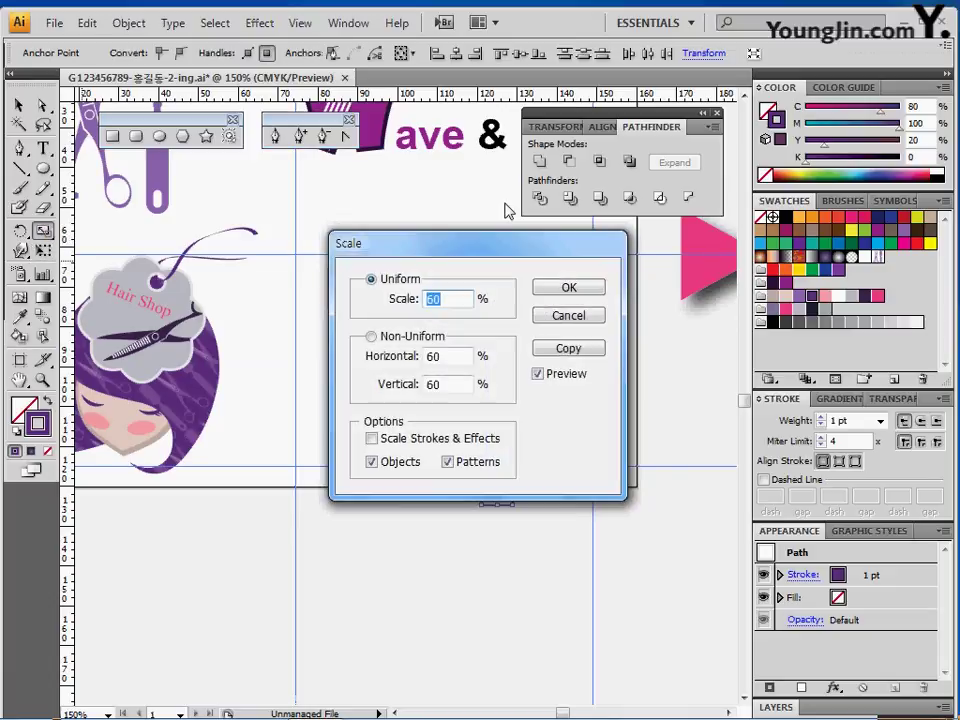
type("150")
left_click_drag(530, 253, 293, 213)
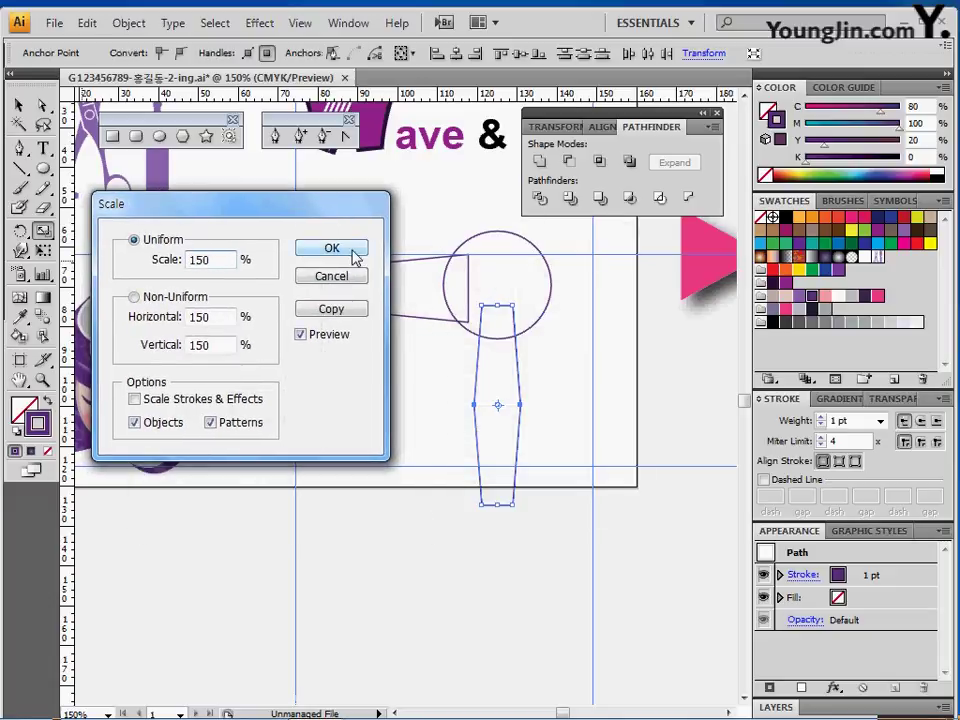
left_click(331, 248)
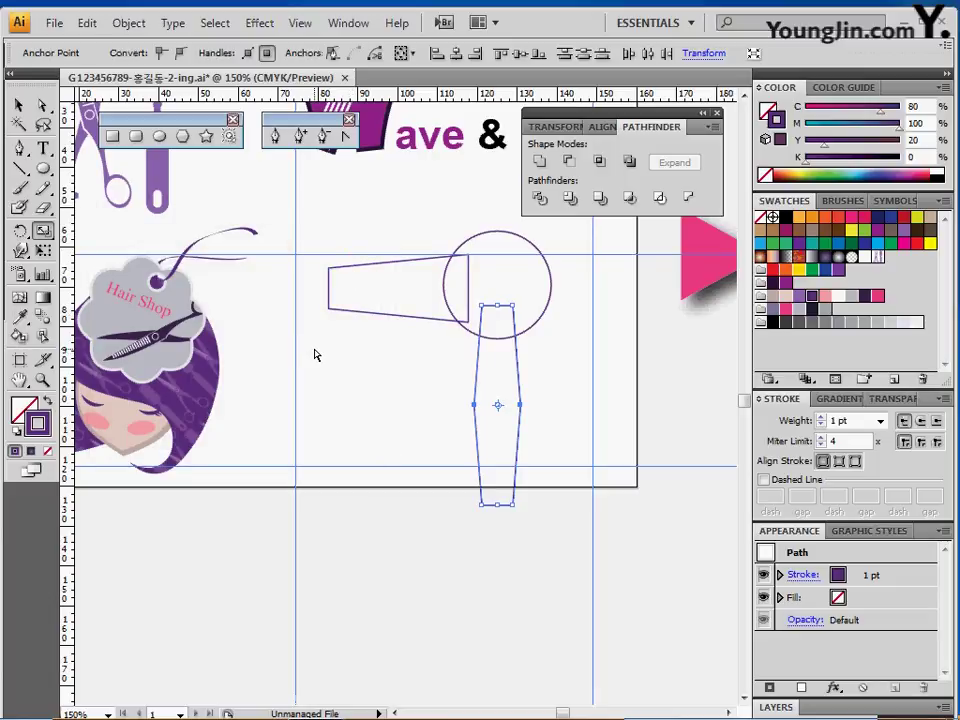
- Rotate the upright handle shape slightly clockwise about its upper-left corner and nudge it a little to the right
key("r")
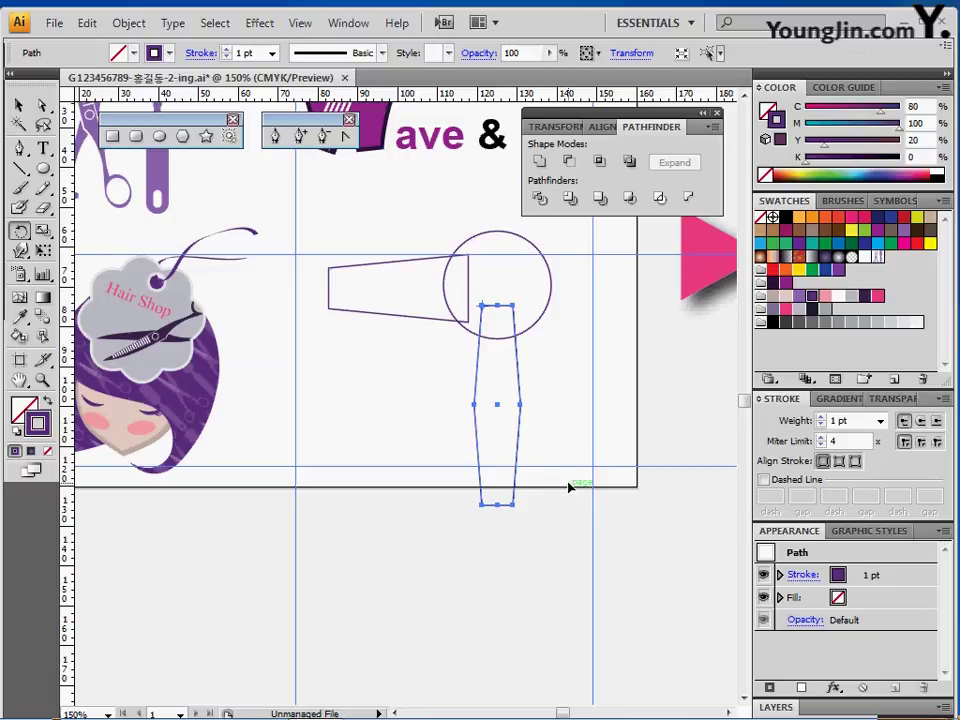
left_click_drag(568, 486, 544, 488)
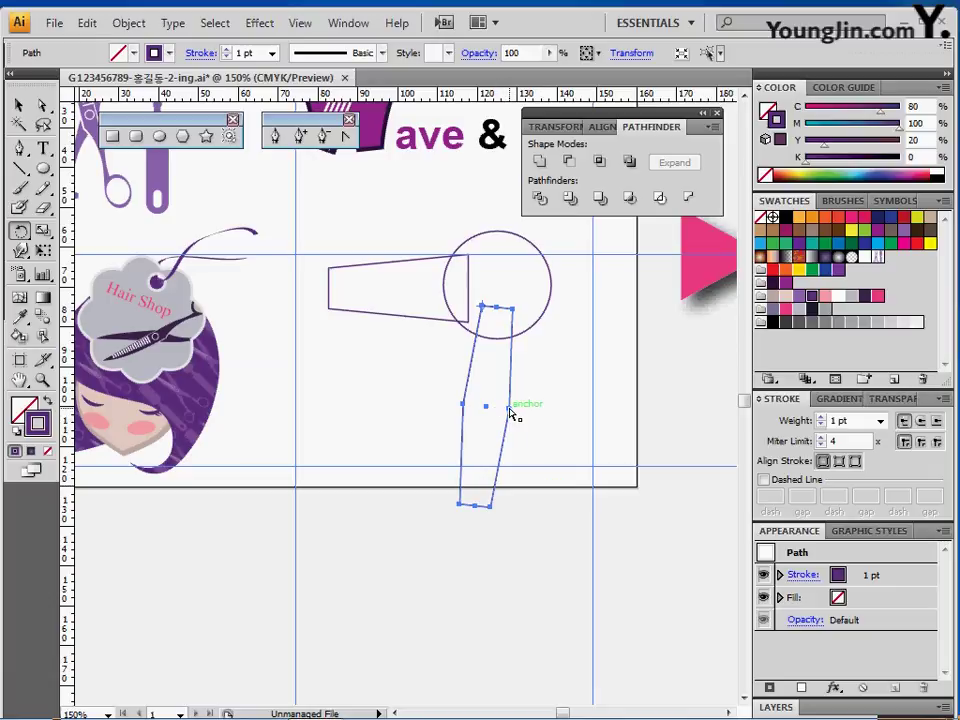
key("Right")
key("Right")
key("Right")
key("Right")
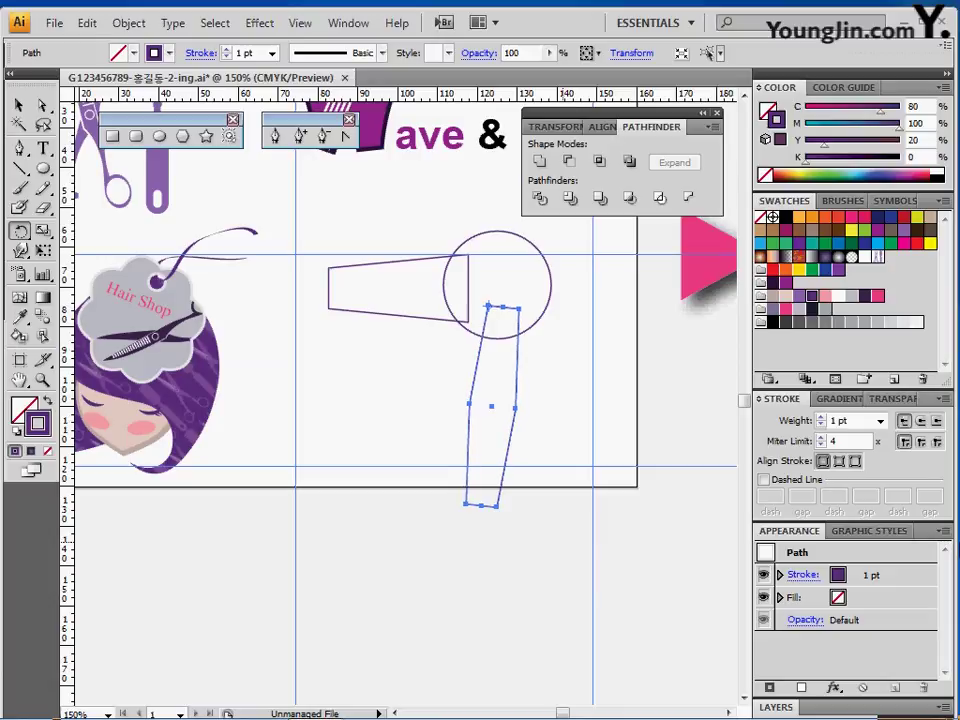
key("Left")
key("Left")
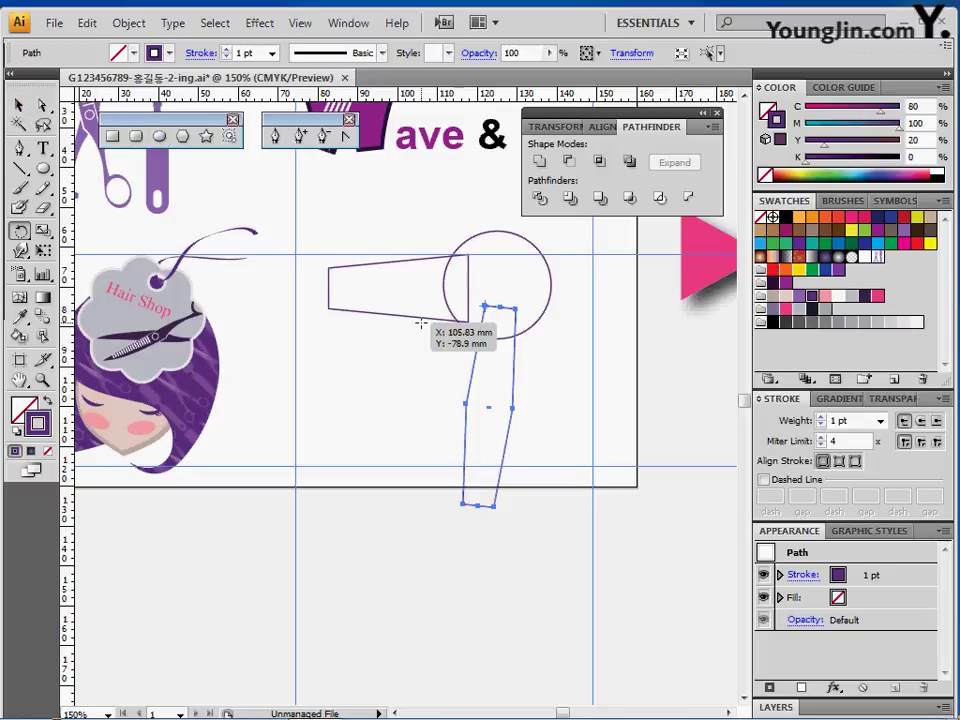
- Apply Round Corners with a 4 mm radius to the tapered rectangle and the handle, and expand their appearance
left_click(399, 290, "shift")
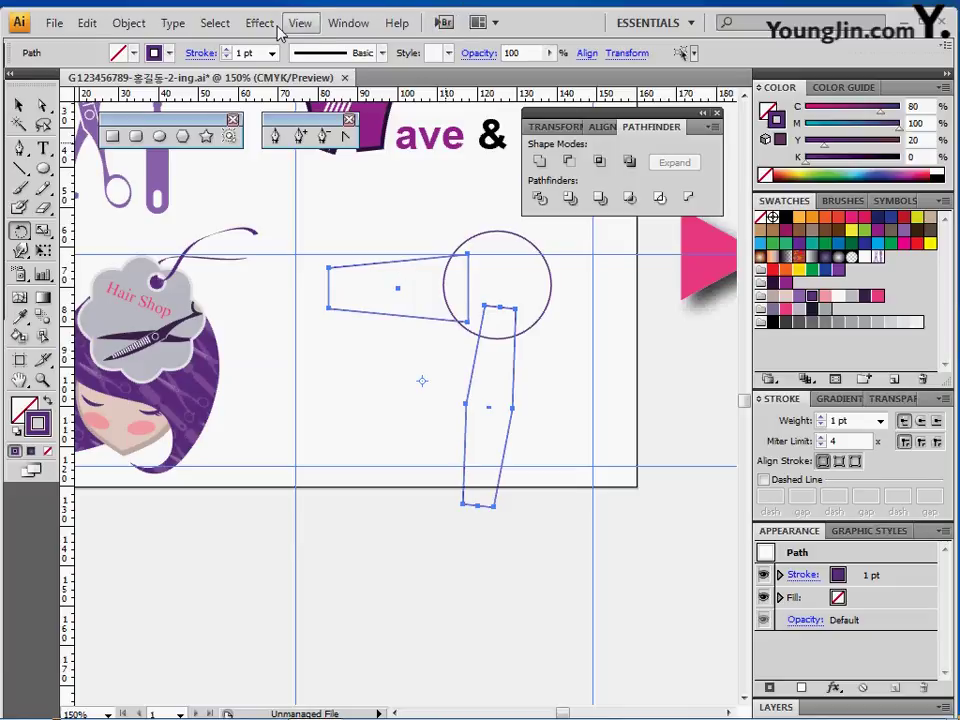
left_click(260, 24)
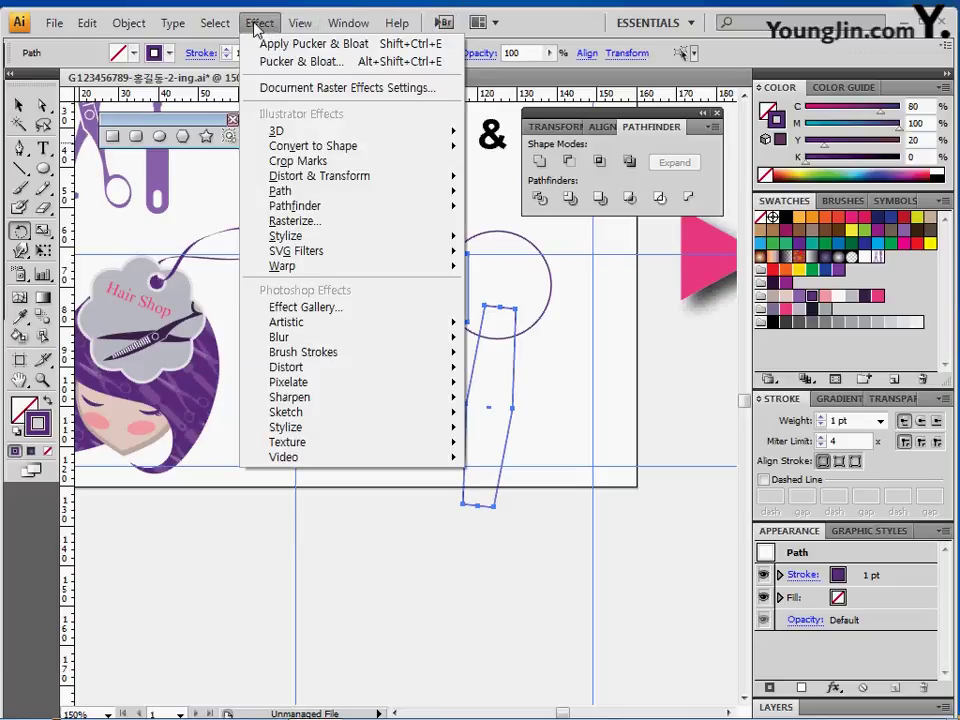
mouse_move(326, 240)
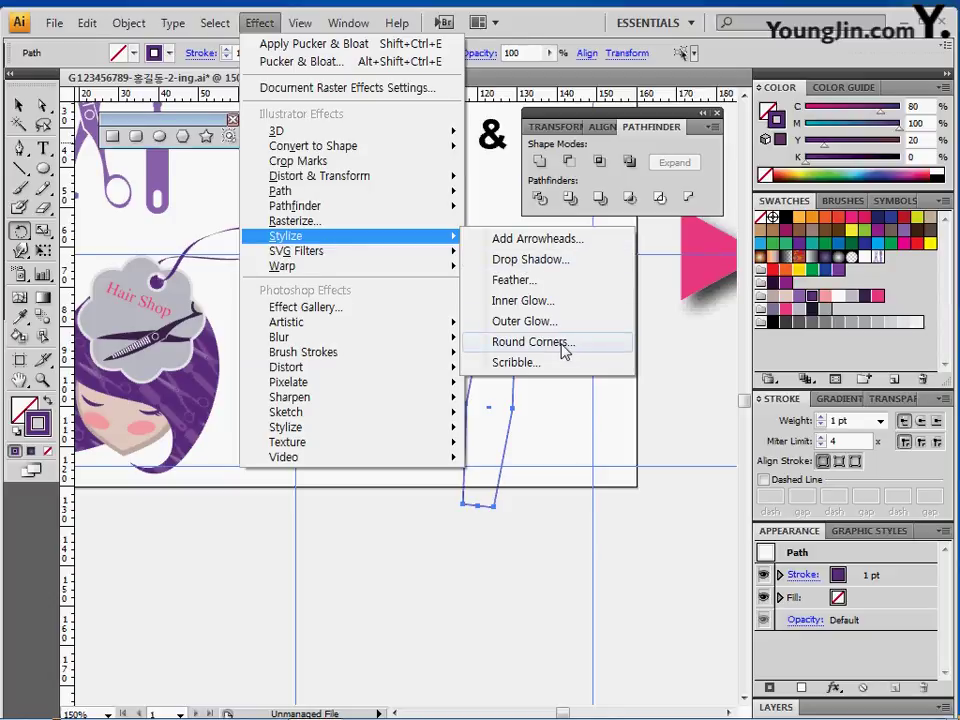
left_click(530, 342)
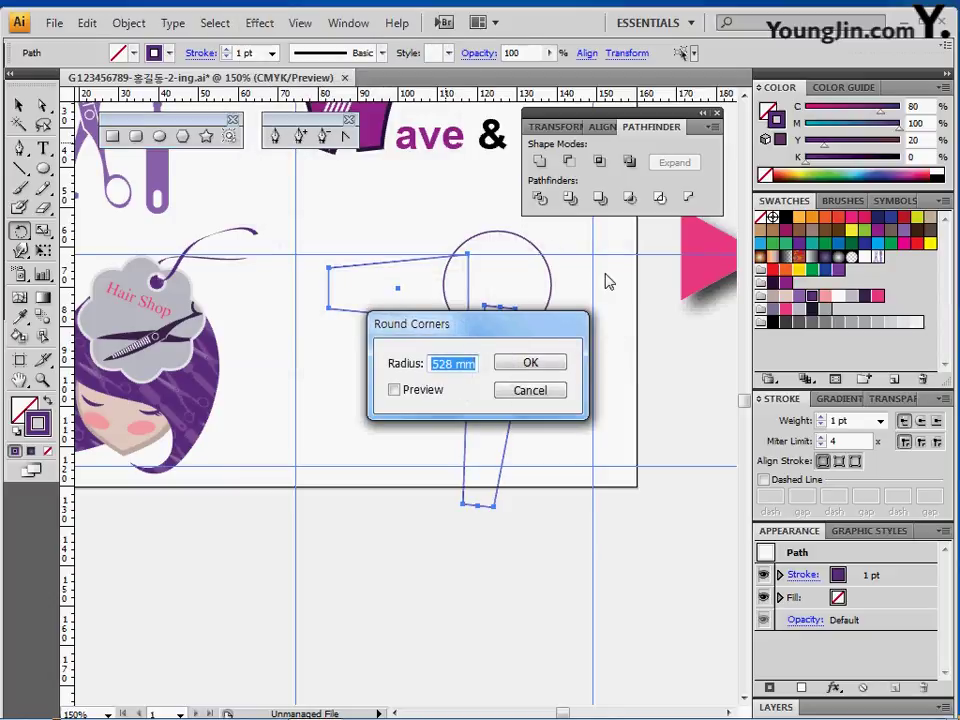
type("4")
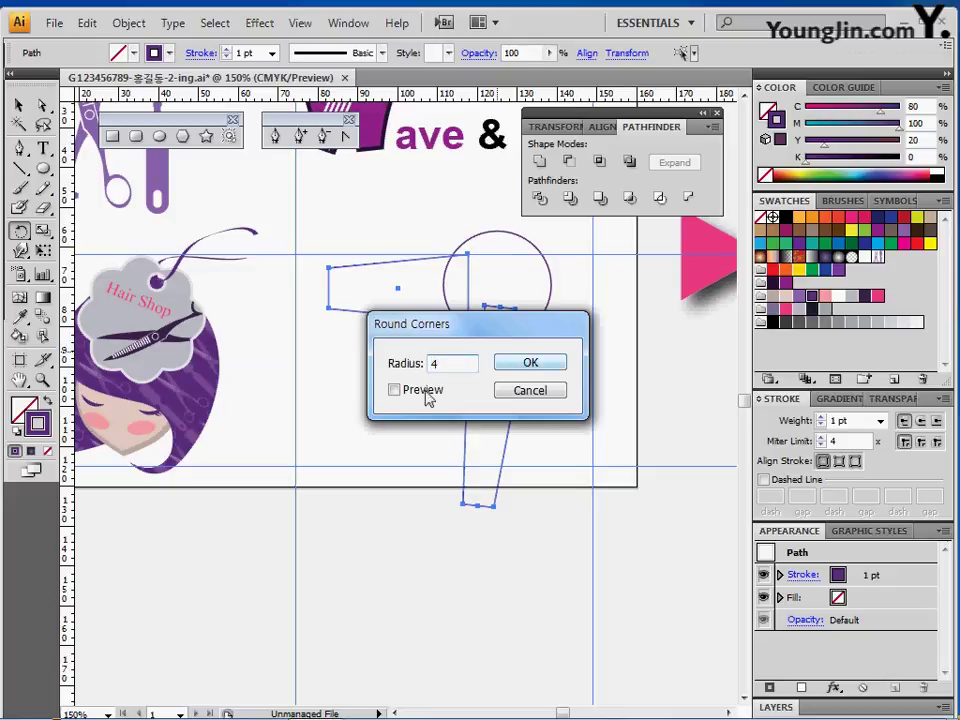
left_click(394, 390)
left_click(517, 366)
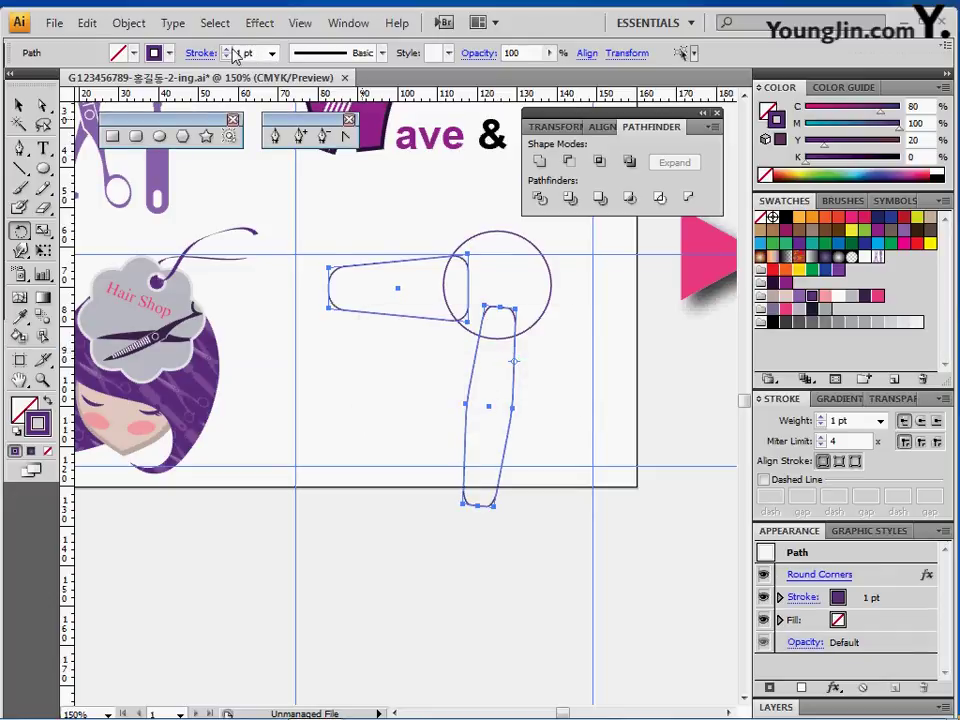
left_click(128, 22)
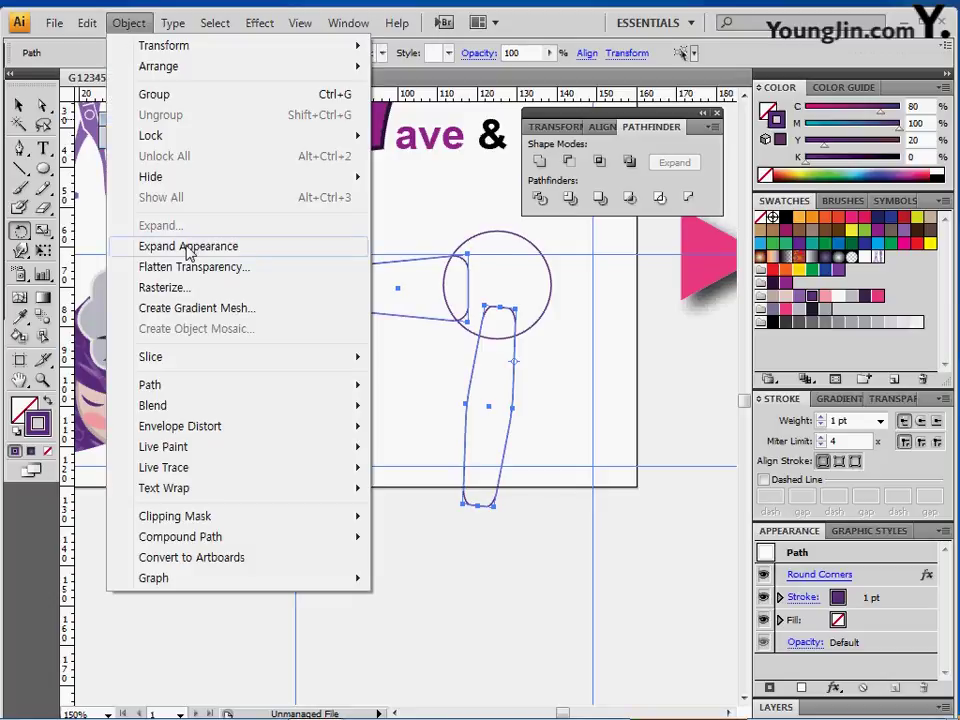
left_click(189, 253)
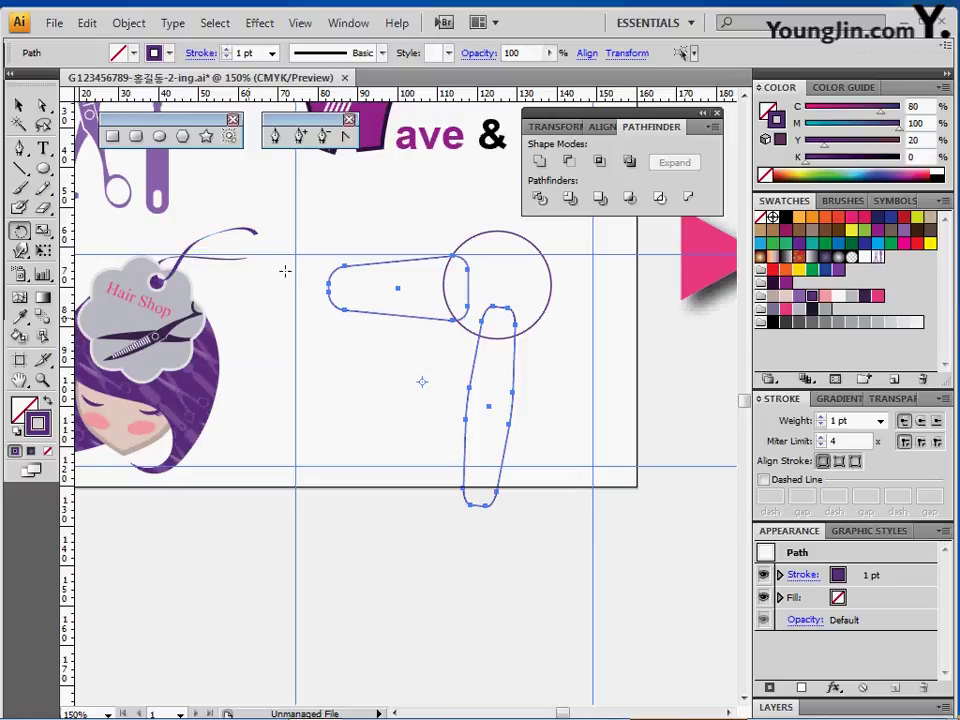
- Unite the tapered rectangle, circle and handle into one hair dryer shape and swap its fill and stroke
left_click_drag(378, 236, 525, 386)
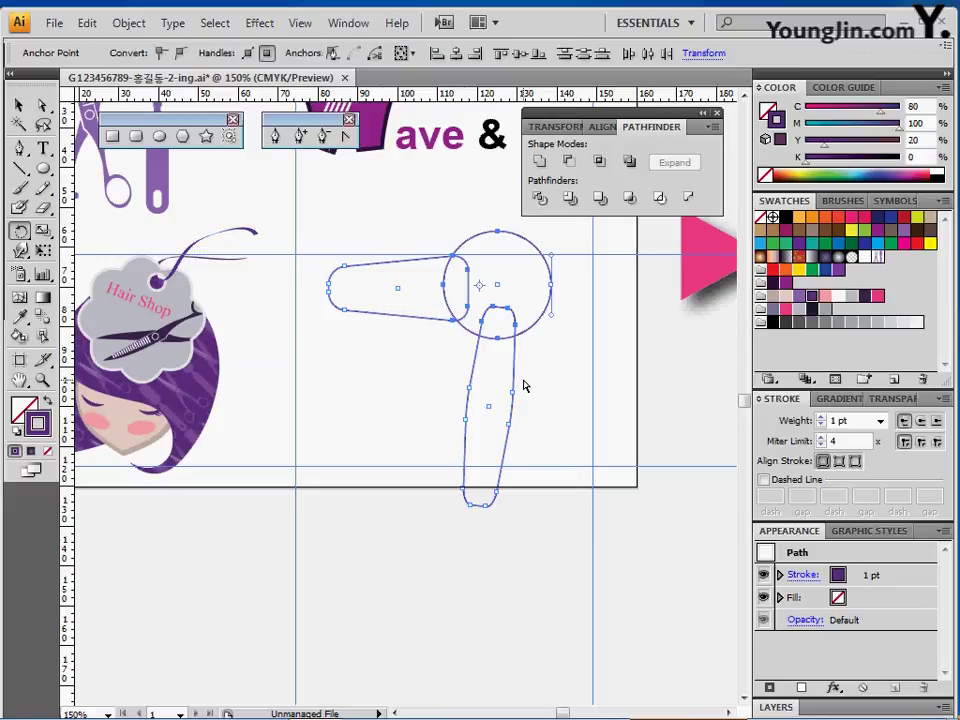
left_click(539, 162)
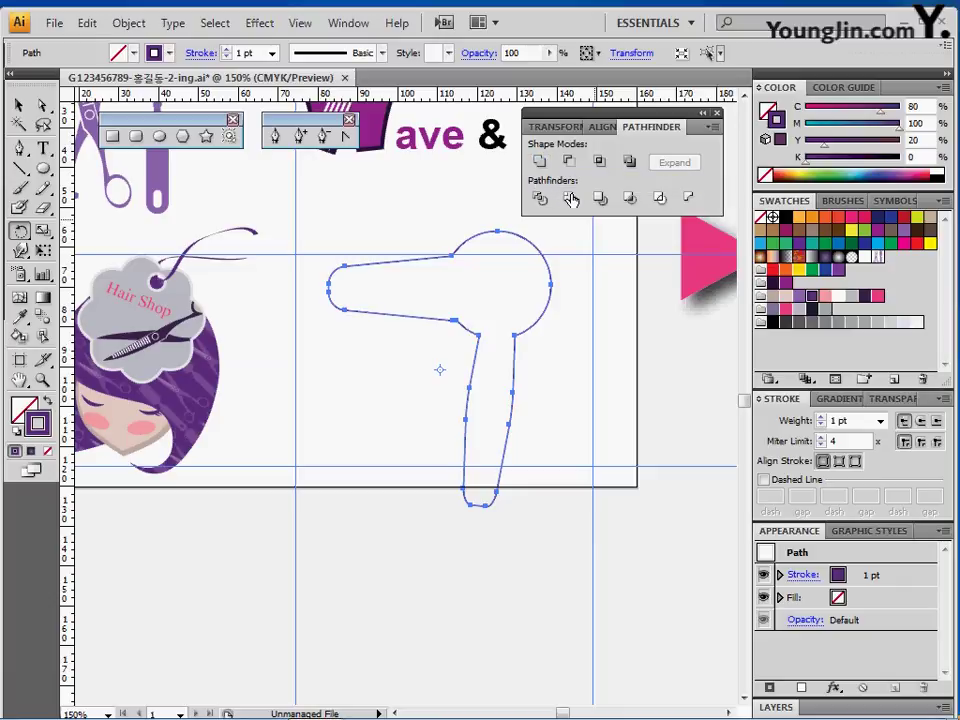
left_click(46, 402)
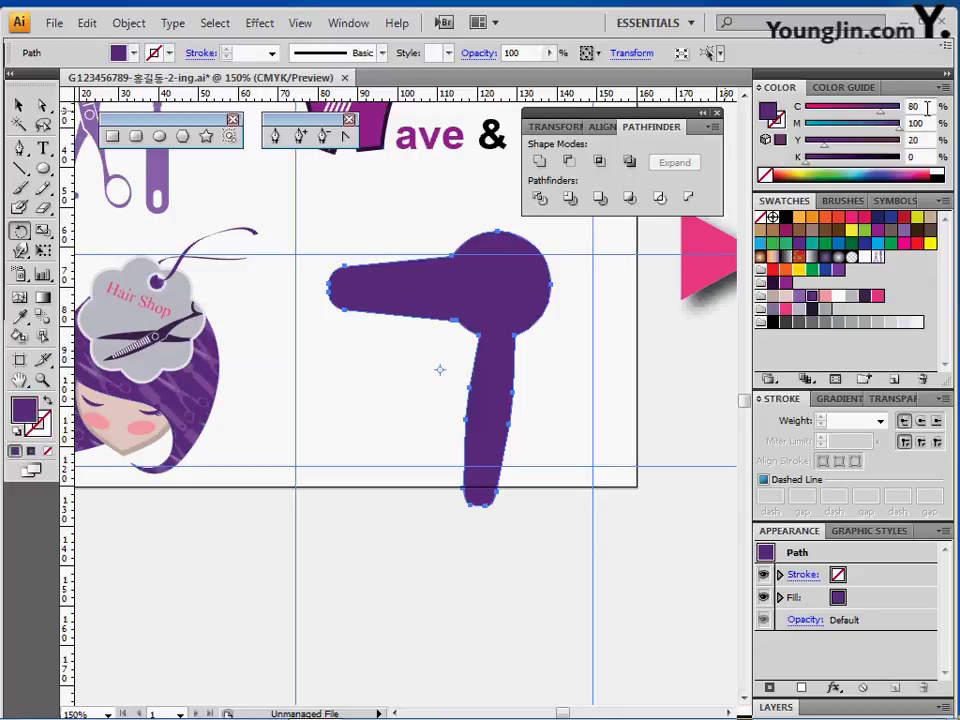
- Set the hair dryer's fill to 60% cyan and 60% magenta
type("60")
key("Tab")
type("6")
key("Tab")
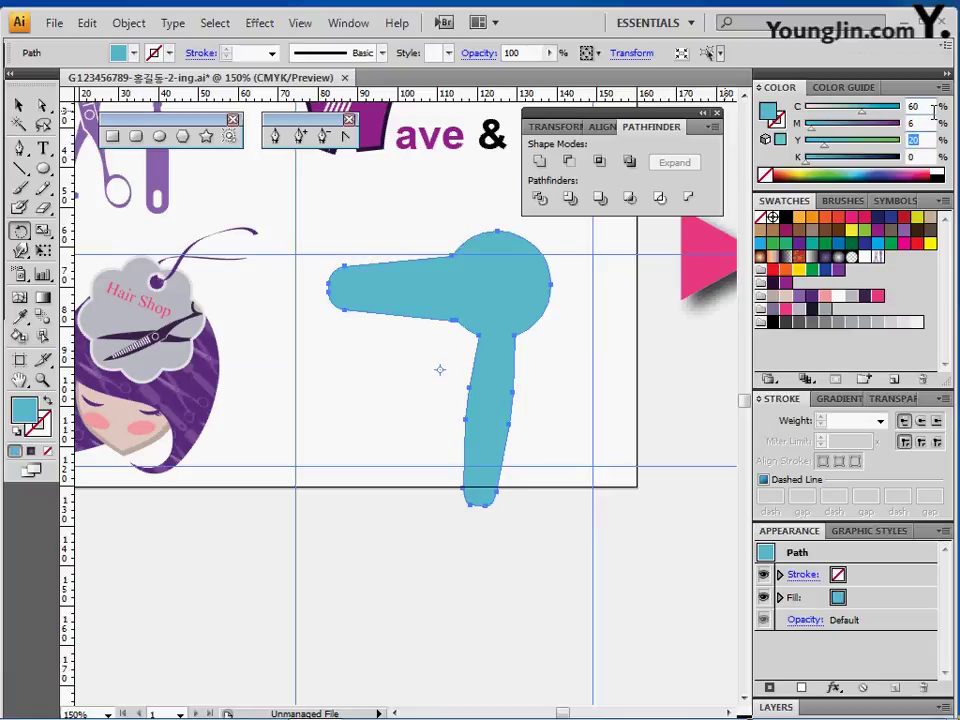
key("Tab")
key("shift+Tab")
key("shift+Tab")
type("60")
key("Return")
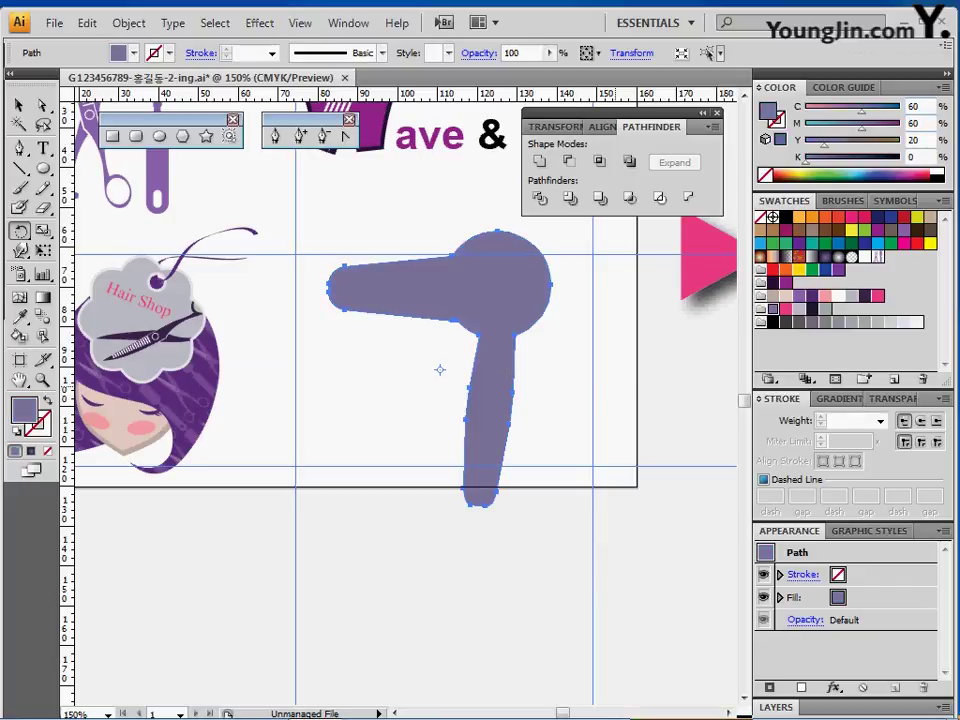
- Move the hair dryer about 10 mm to the right, up to the vertical guide, and deselect it
left_click(400, 378)
left_click(476, 308)
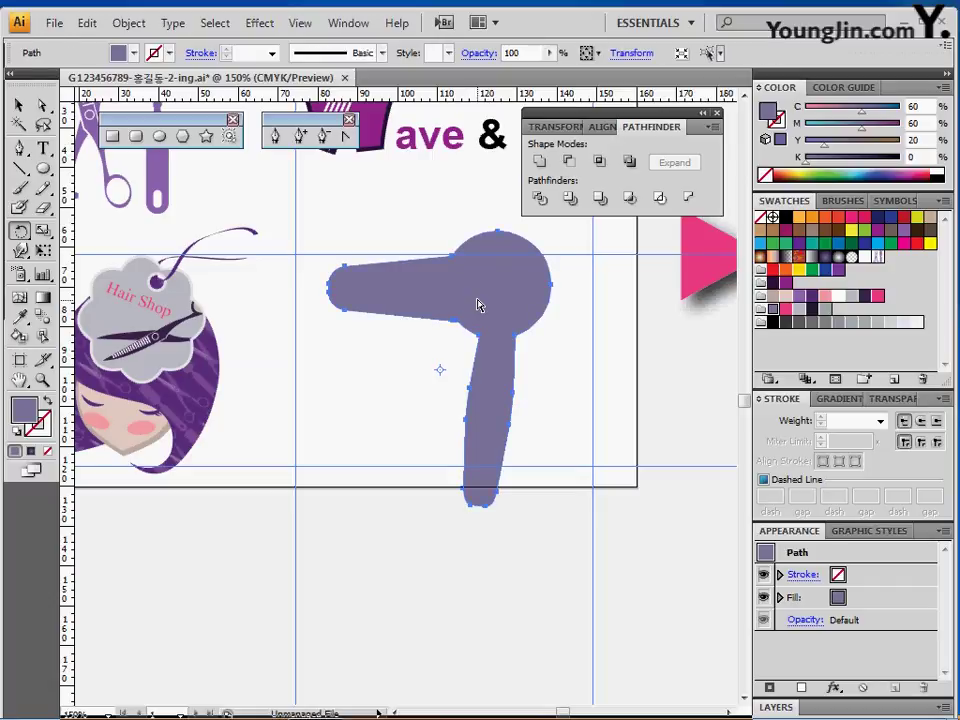
left_click_drag(485, 300, 525, 299)
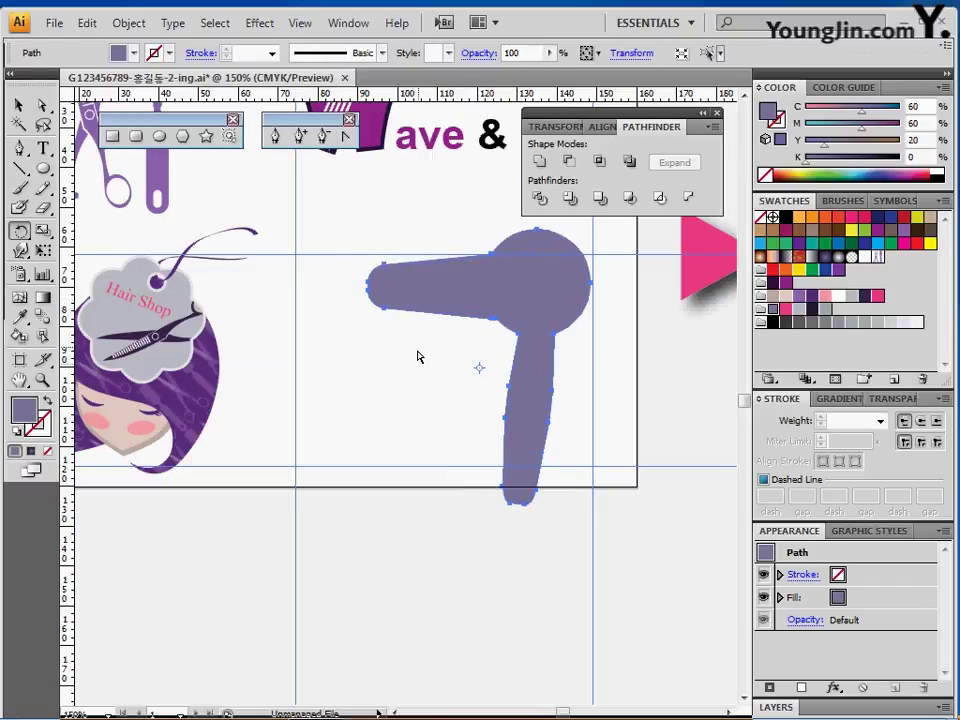
left_click(410, 372)
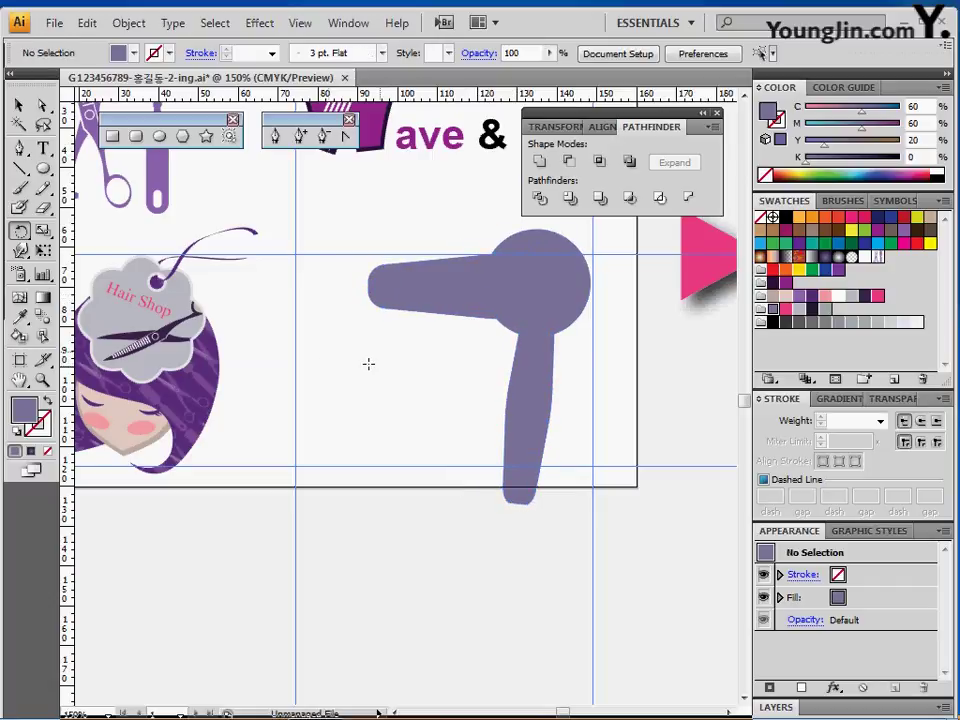
- Build a pink nozzle in front of the hair dryer from a rectangle about 12.6 × 18.7 mm, scaling its dryer-side points to 30%
left_click(112, 136)
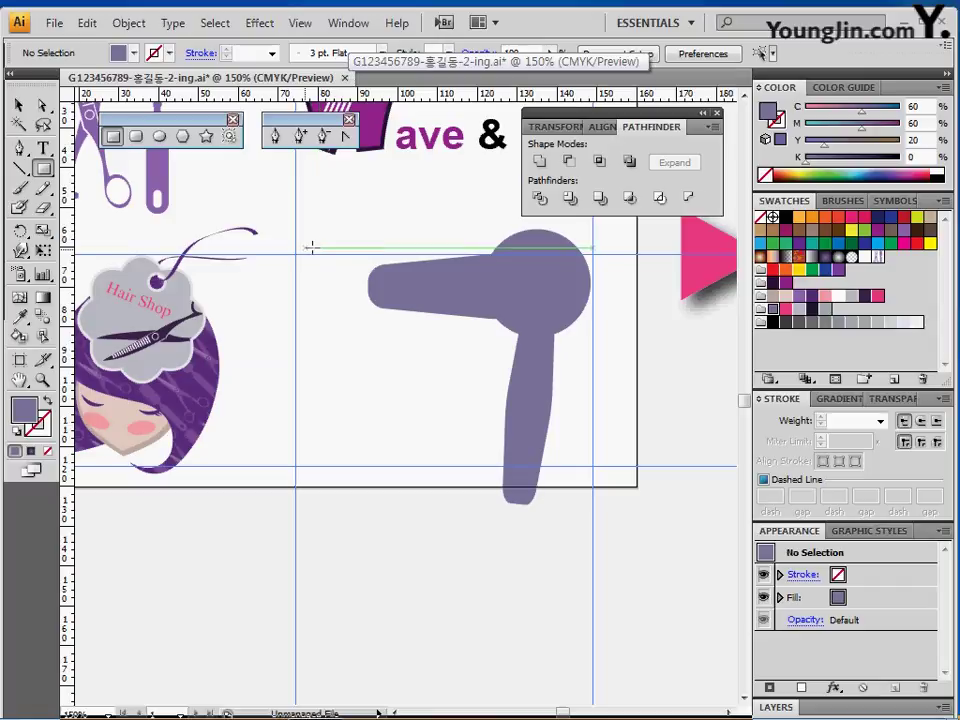
left_click_drag(311, 248, 362, 322)
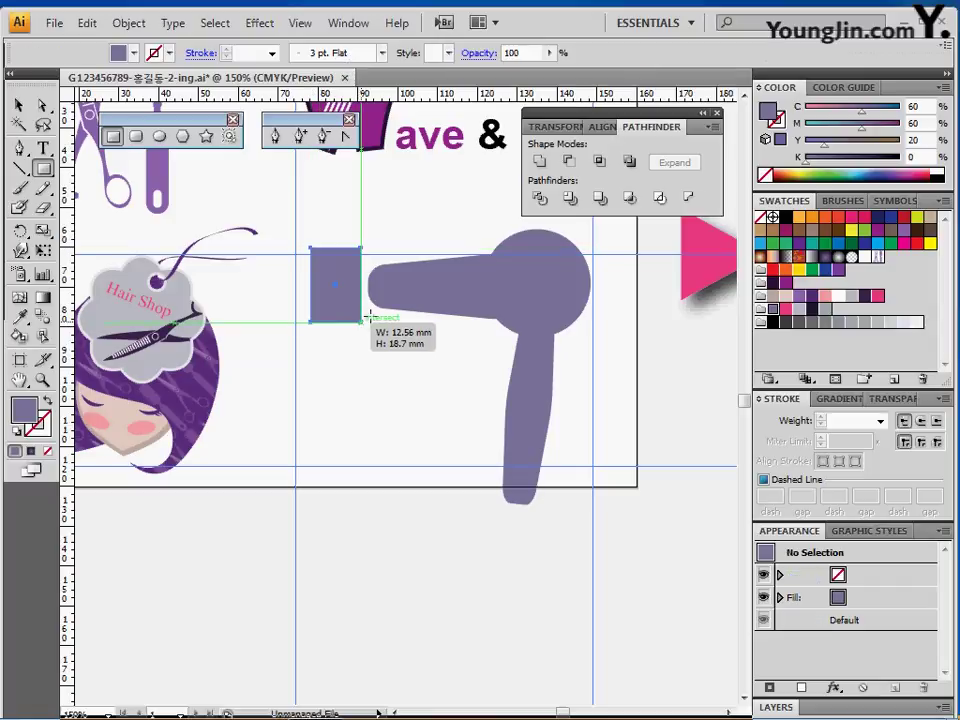
key("a")
left_click_drag(341, 229, 367, 356)
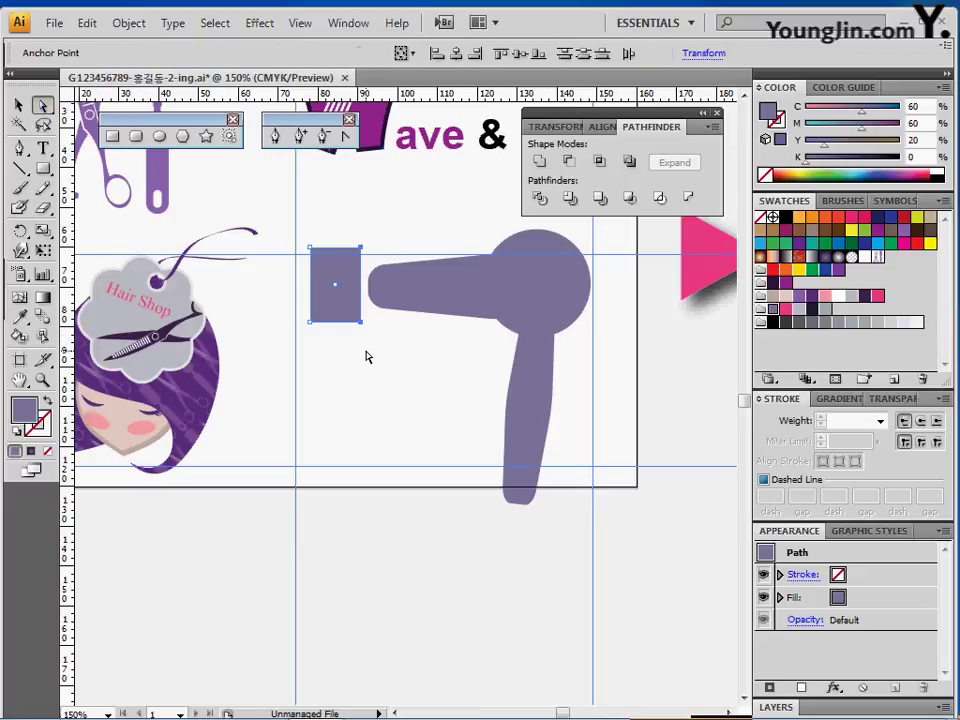
double_click(45, 232)
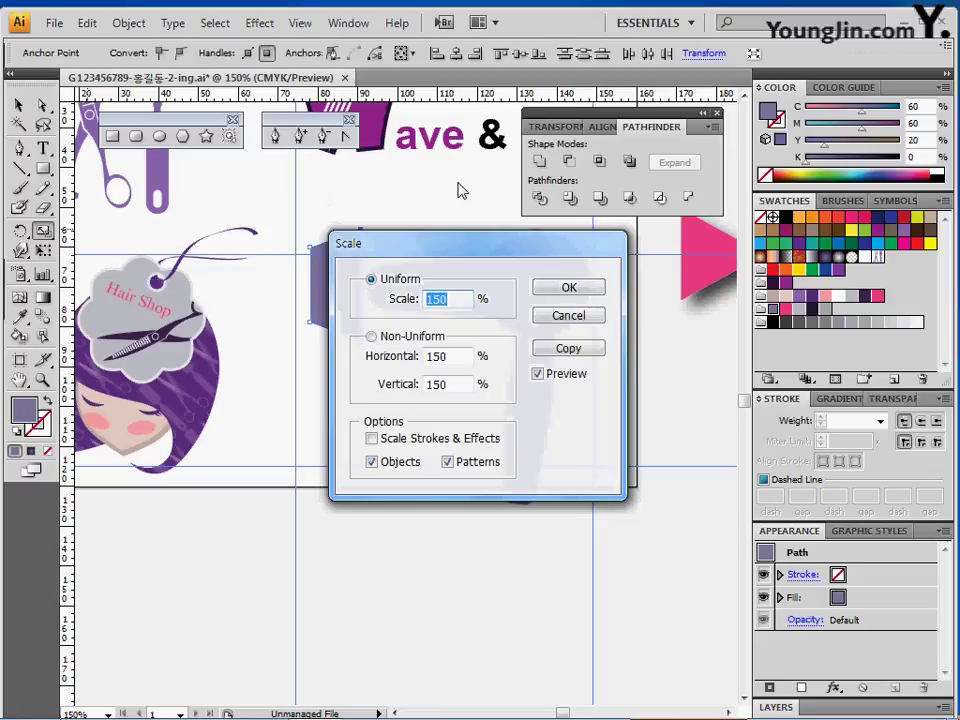
type("30")
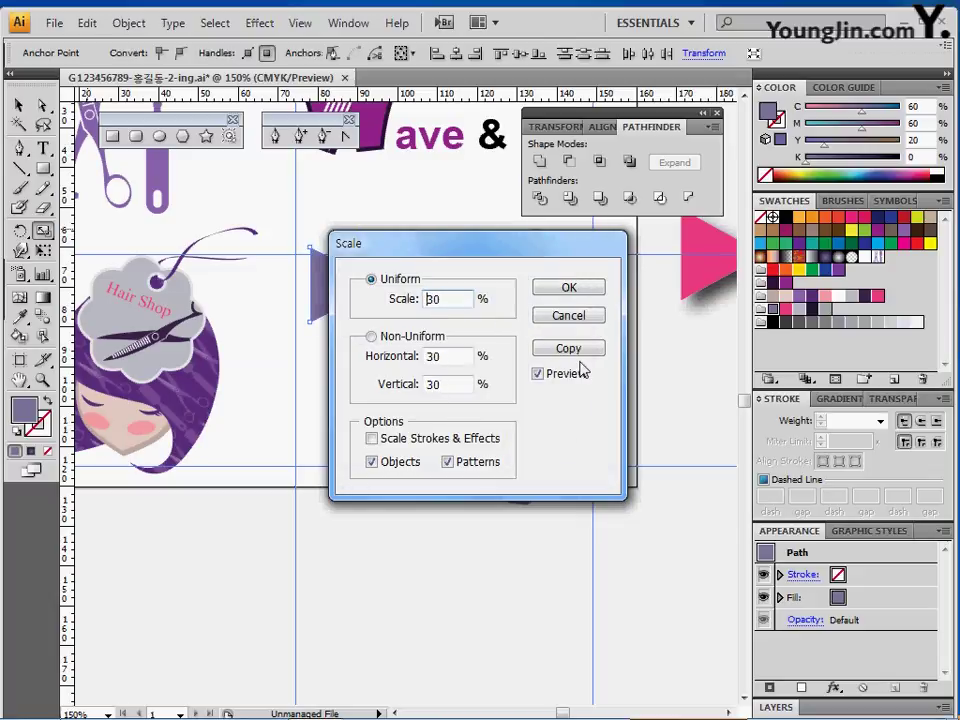
left_click(556, 297)
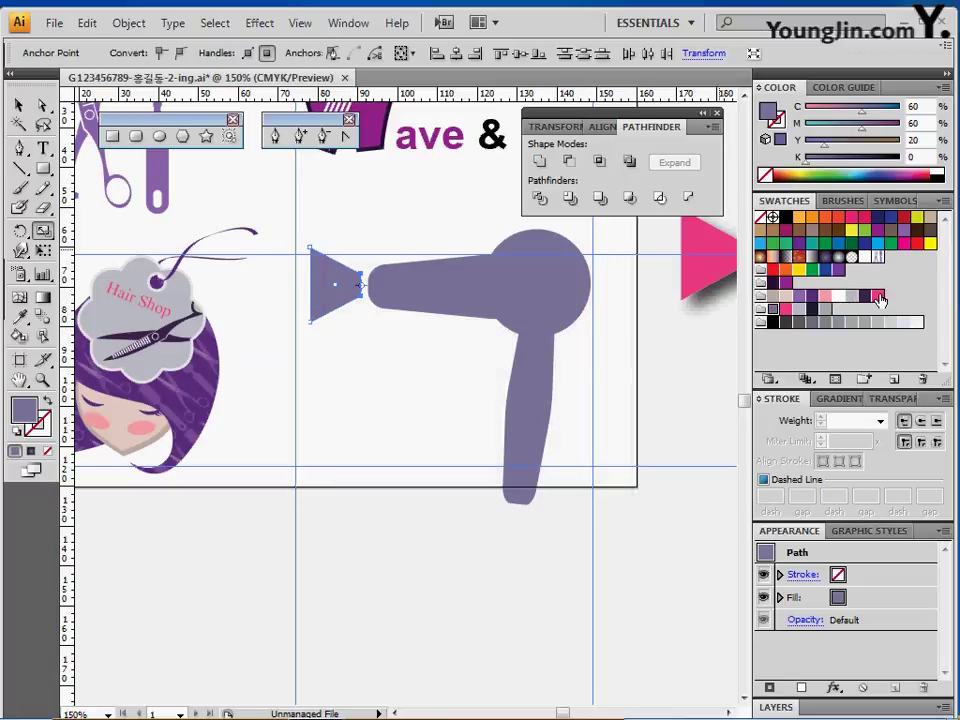
left_click(879, 297)
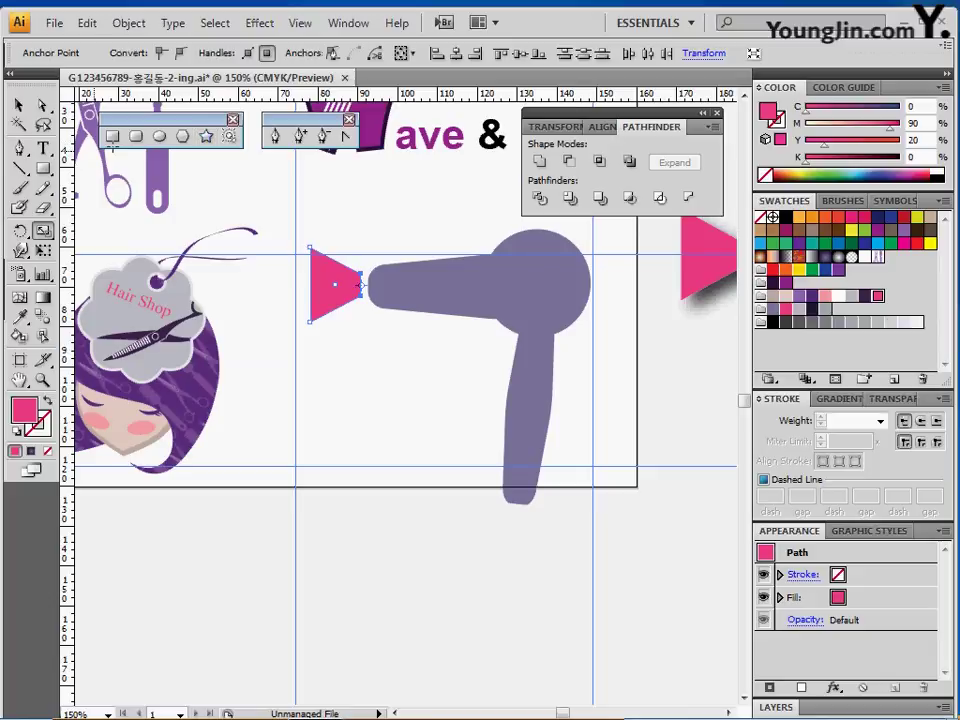
- Draw a connector rectangle about 3.7 × 8.2 mm between the pink nozzle and the dryer body and fill it with 30% black
left_click(113, 136)
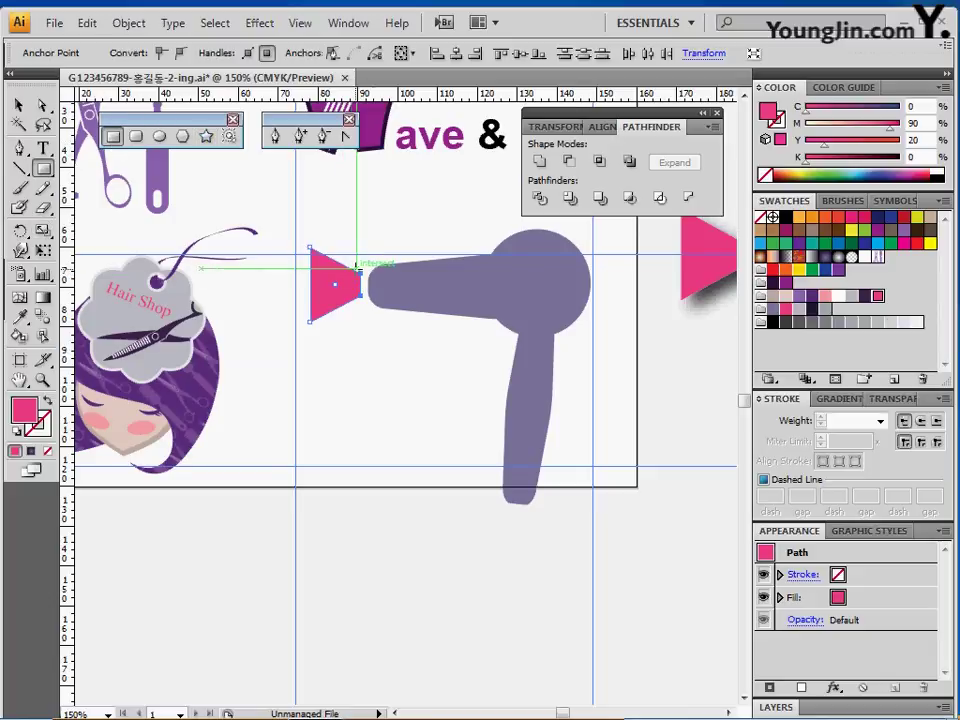
left_click_drag(358, 268, 376, 299)
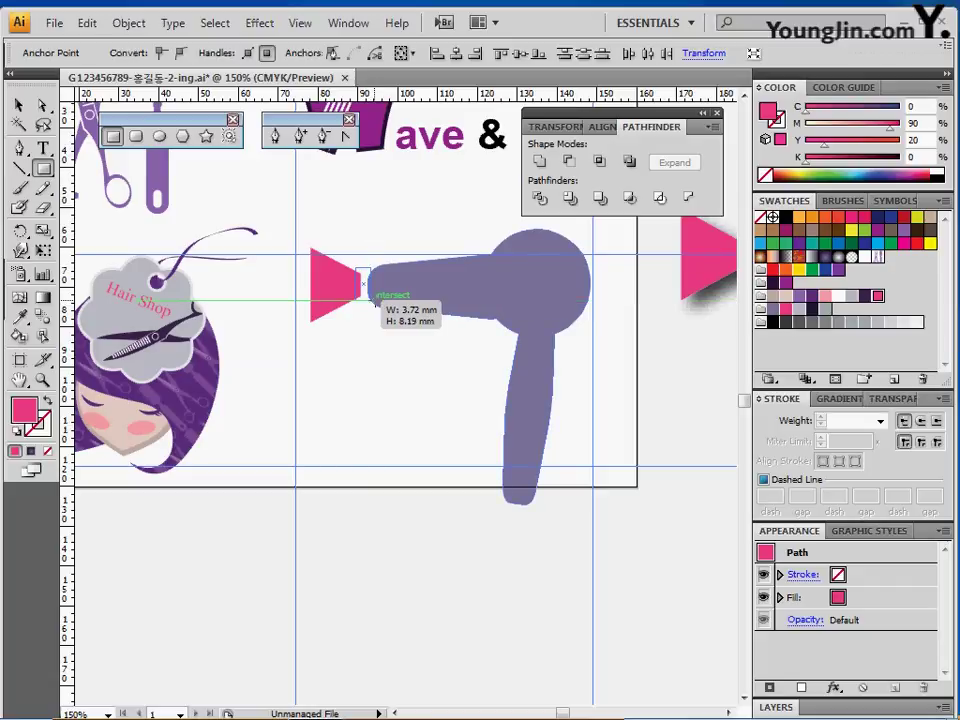
left_click_drag(376, 299, 376, 299)
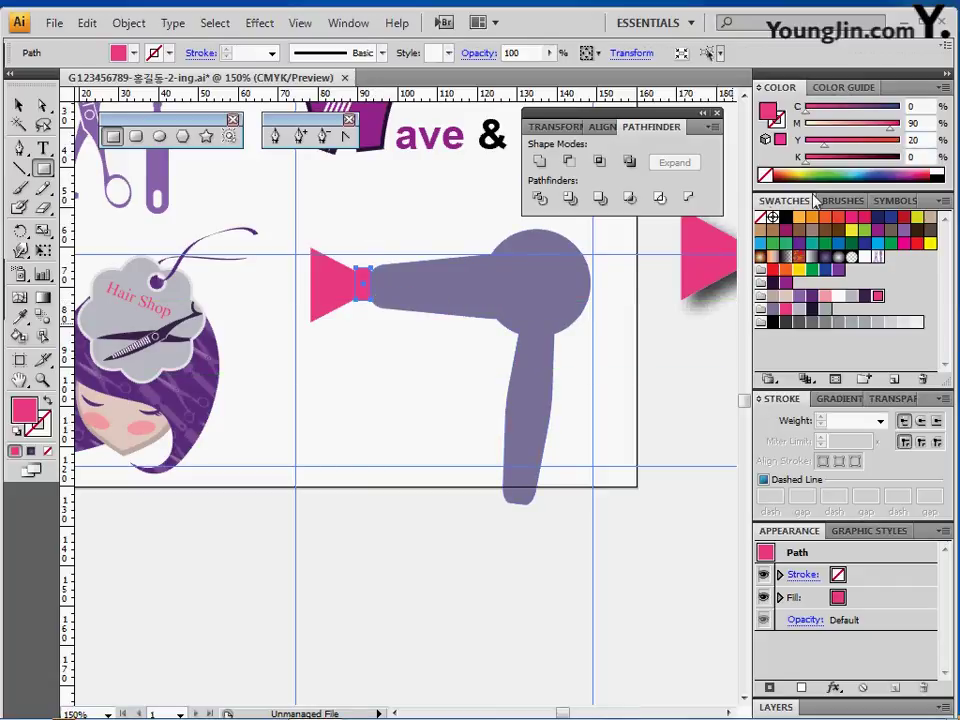
left_click(936, 171)
double_click(924, 158)
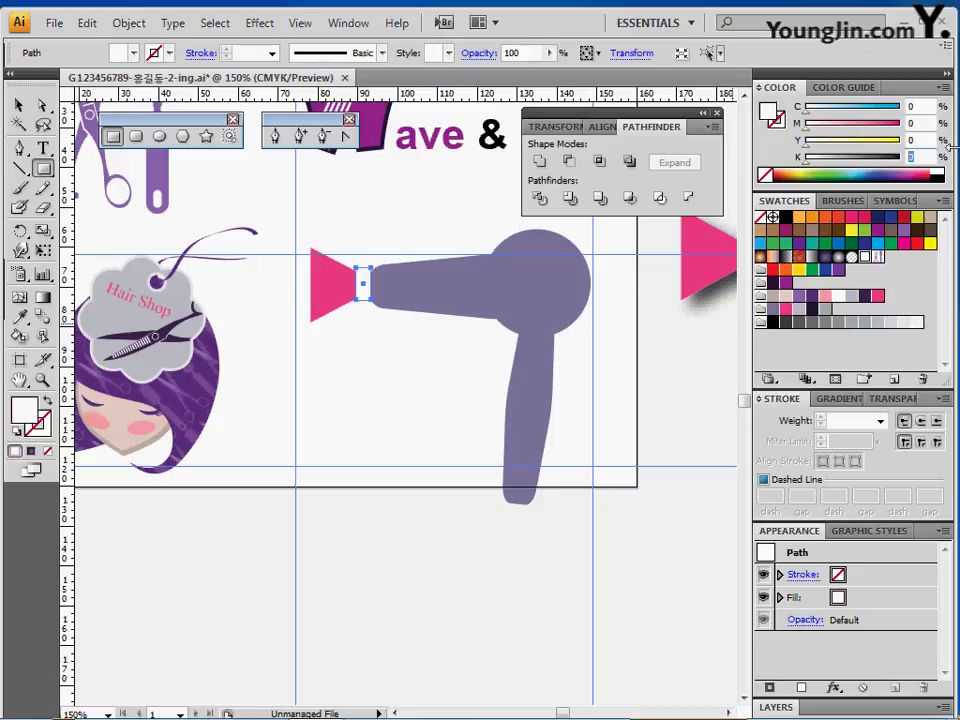
type("30")
key("Return")
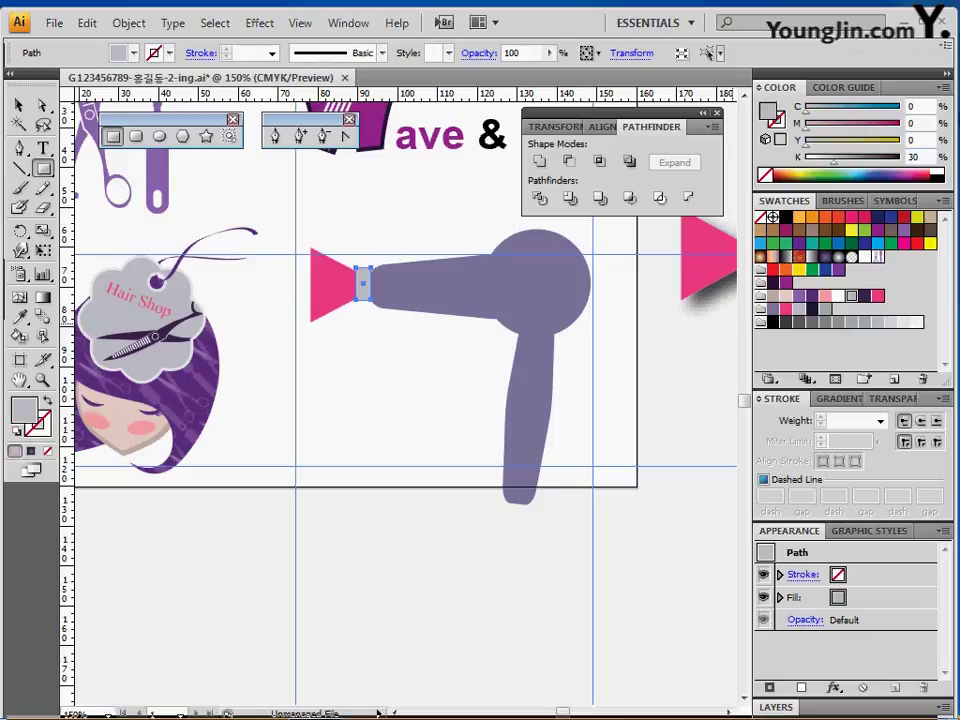
- Send the gray connector to the back and shorten it to match the nozzle's narrow end, leaving it deselected
right_click(366, 289)
mouse_move(440, 533)
left_click(626, 594)
left_click(18, 104)
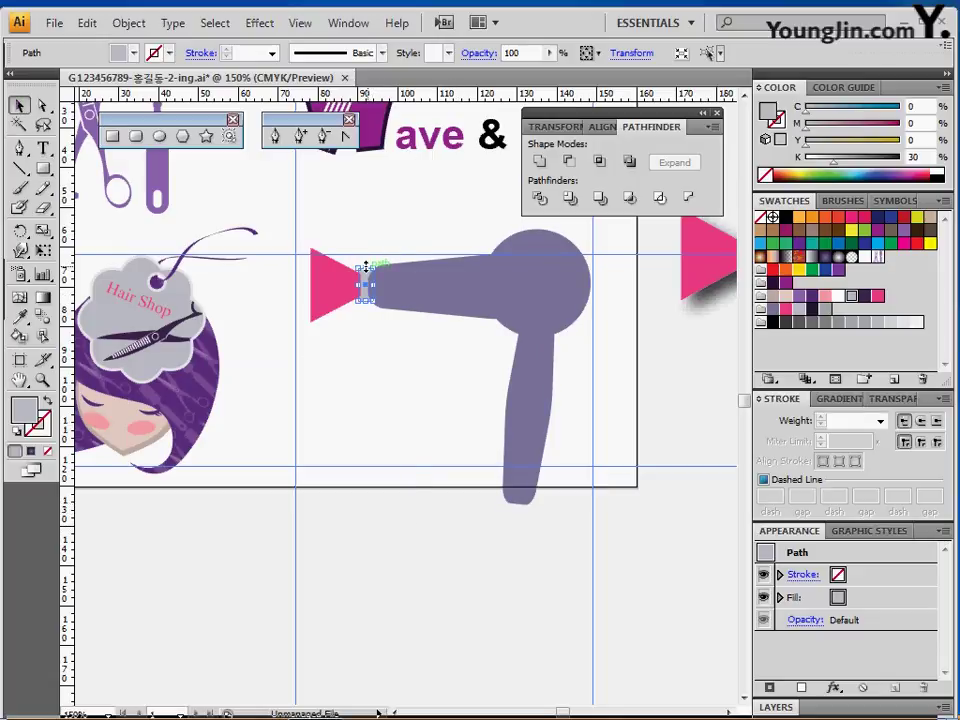
left_click_drag(365, 270, 367, 295)
left_click(368, 355)
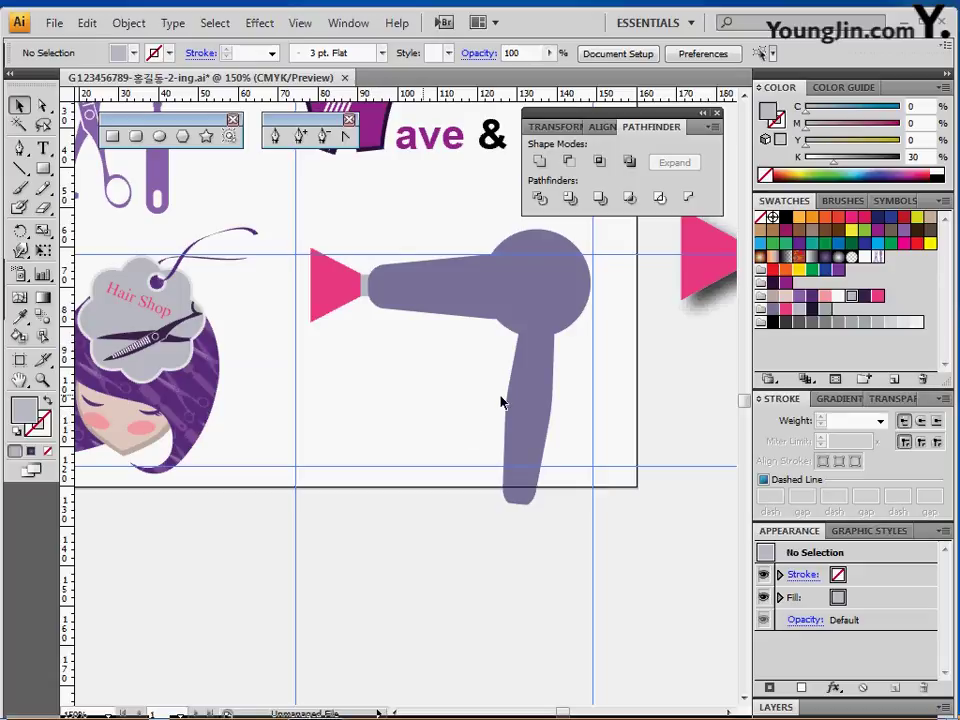
- Draw a narrow upright rounded rectangle about 8 mm tall beside the dryer's handle and fill it with the pink swatch
left_click(136, 136)
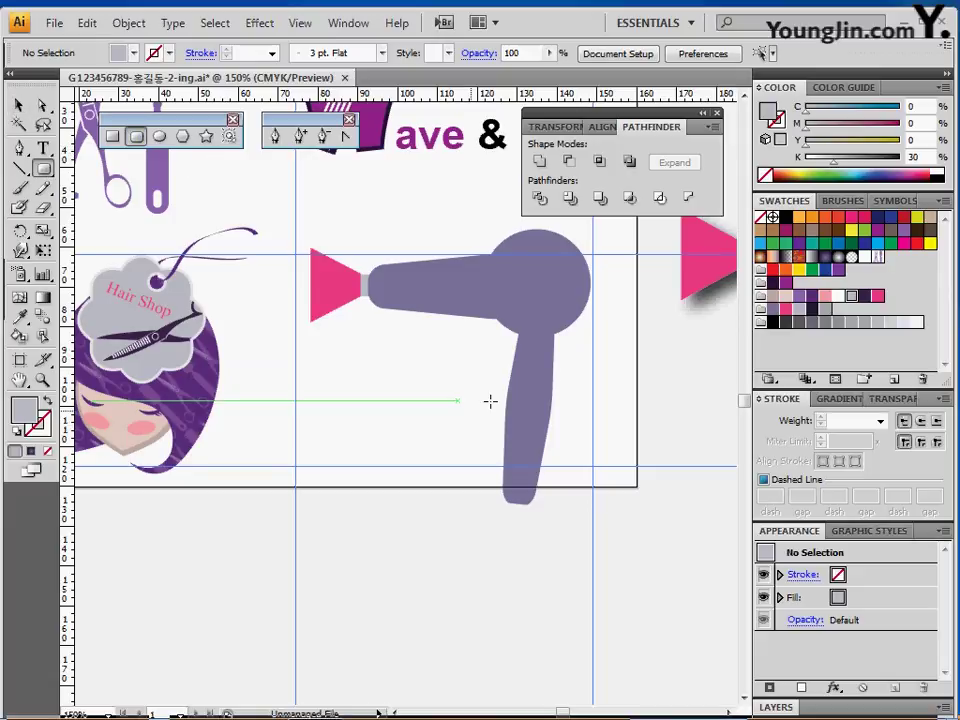
left_click_drag(489, 390, 496, 423)
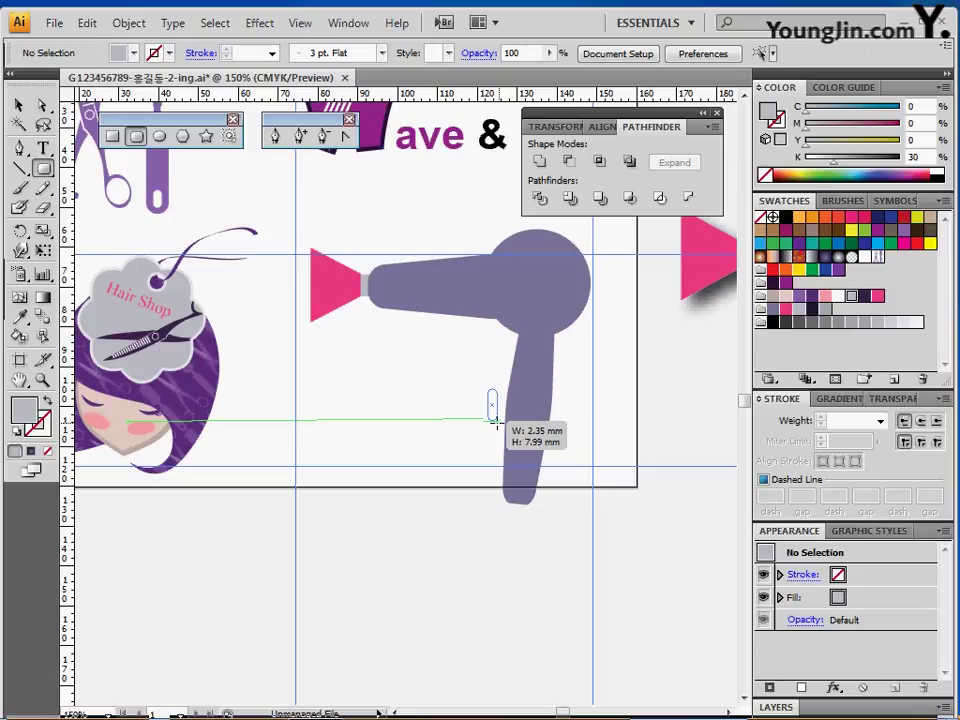
left_click_drag(496, 423, 519, 420)
key("ctrl+equal")
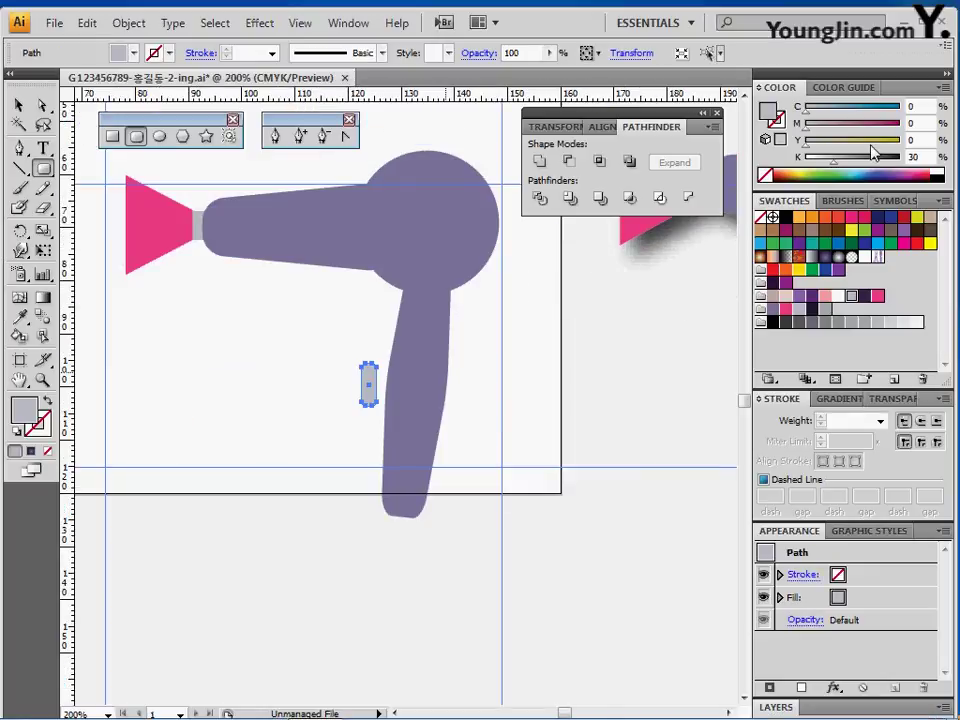
left_click(876, 297)
left_click(315, 425, "ctrl")
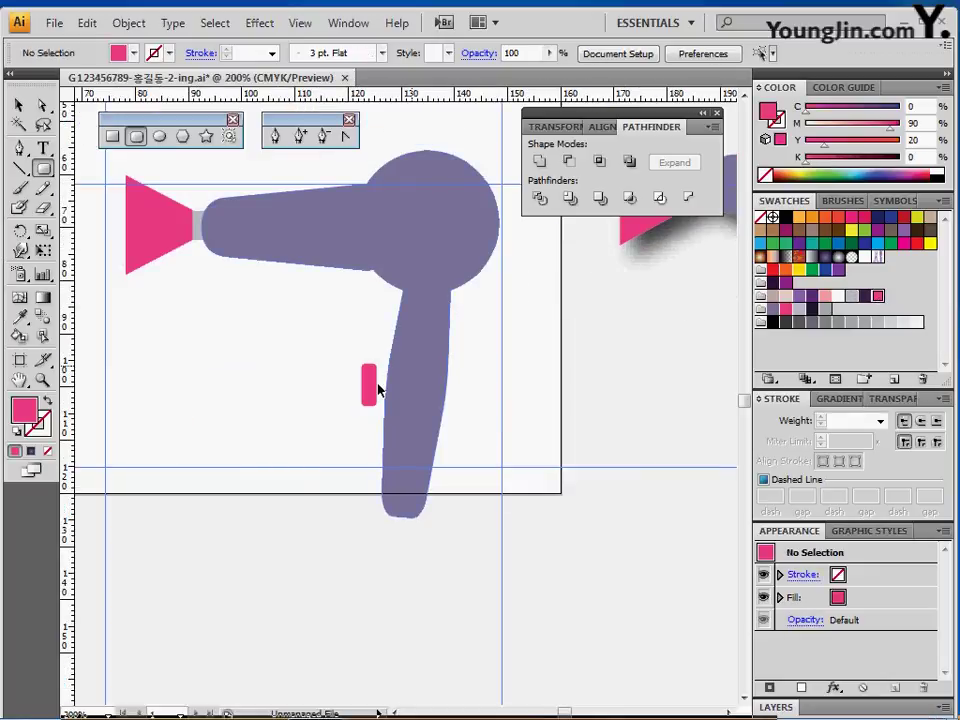
- Tilt the pink rounded rectangle to follow the handle's slant and place it over the handle's front edge as a switch
left_click_drag(368, 388, 410, 342)
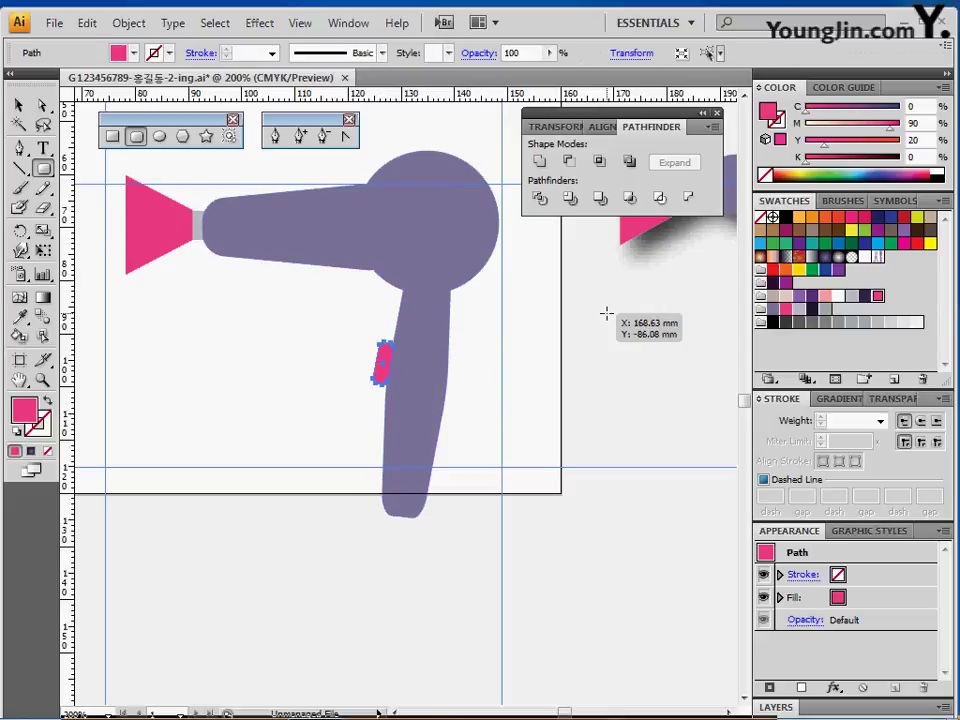
key("Right")
key("Right")
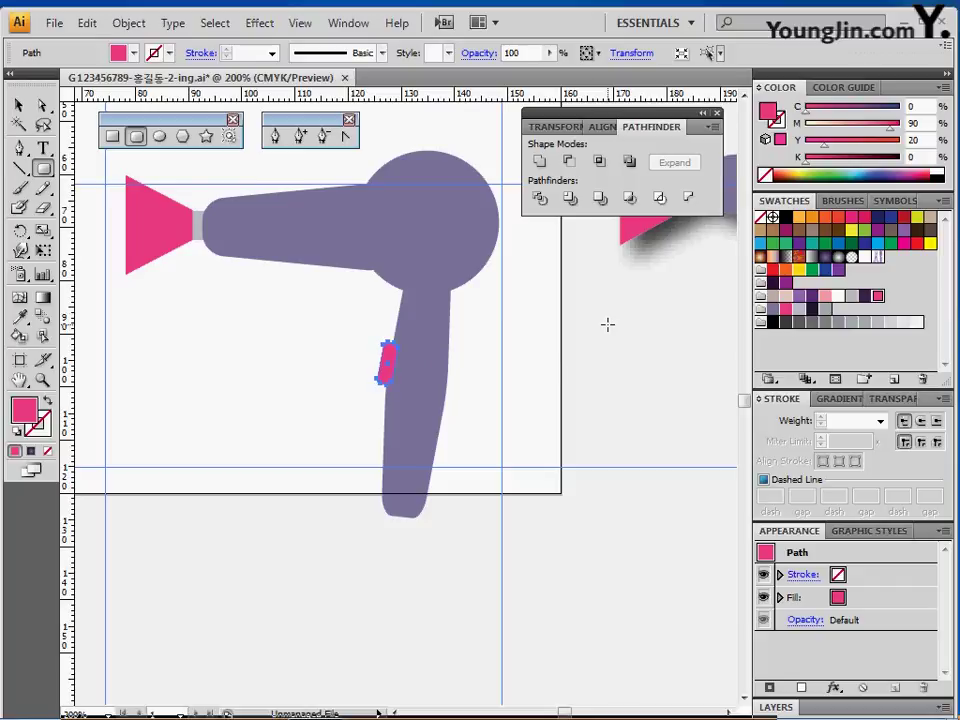
mouse_move(504, 371)
left_mouse_down()
mouse_move(506, 345)
mouse_move(508, 358)
mouse_move(518, 354)
left_mouse_up()
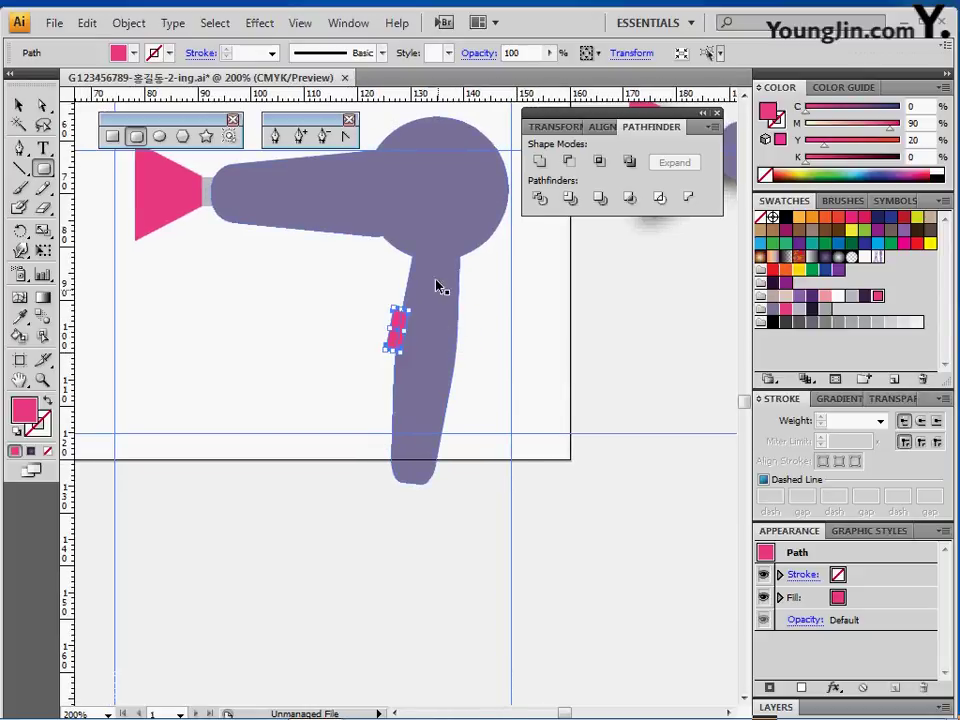
left_click(367, 401, "ctrl")
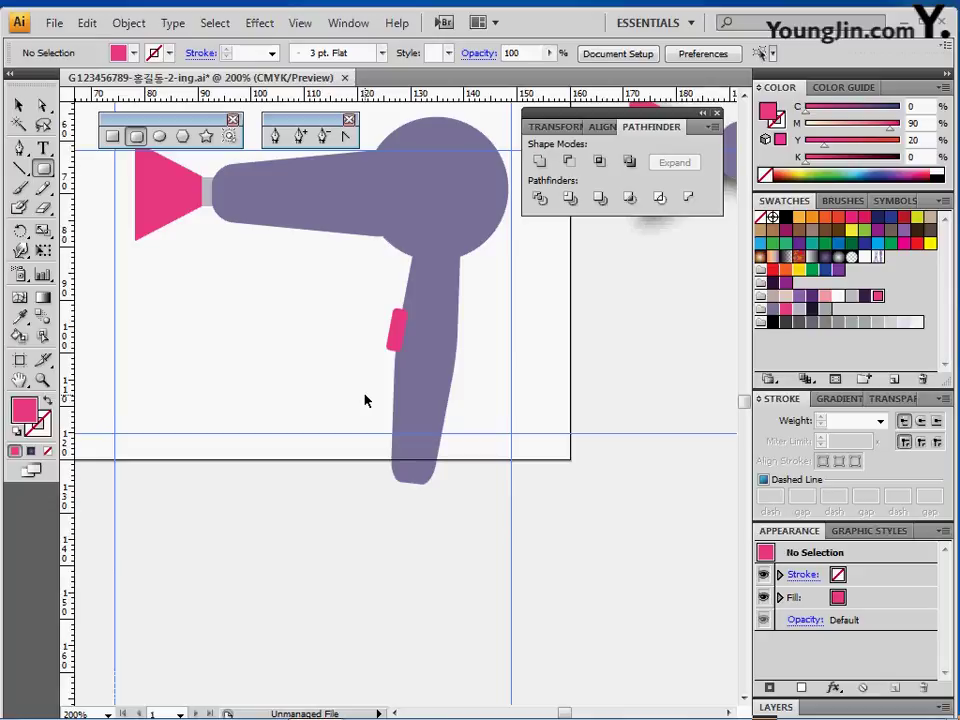
- Send the pink switch to the back so it sits behind the dryer's handle
left_click(393, 333)
right_click(395, 330)
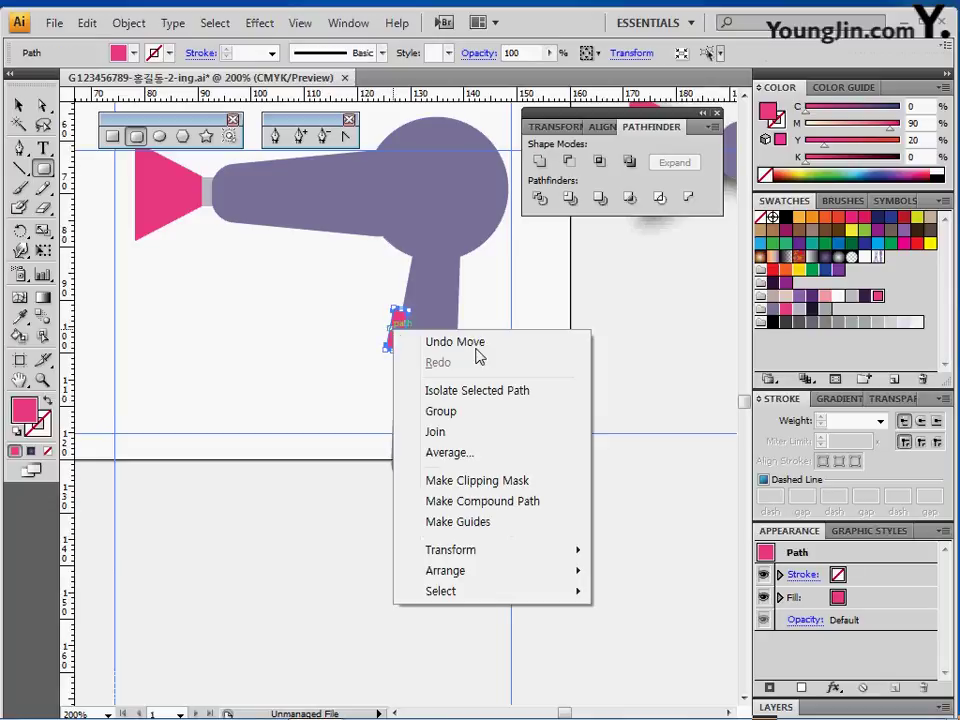
mouse_move(506, 573)
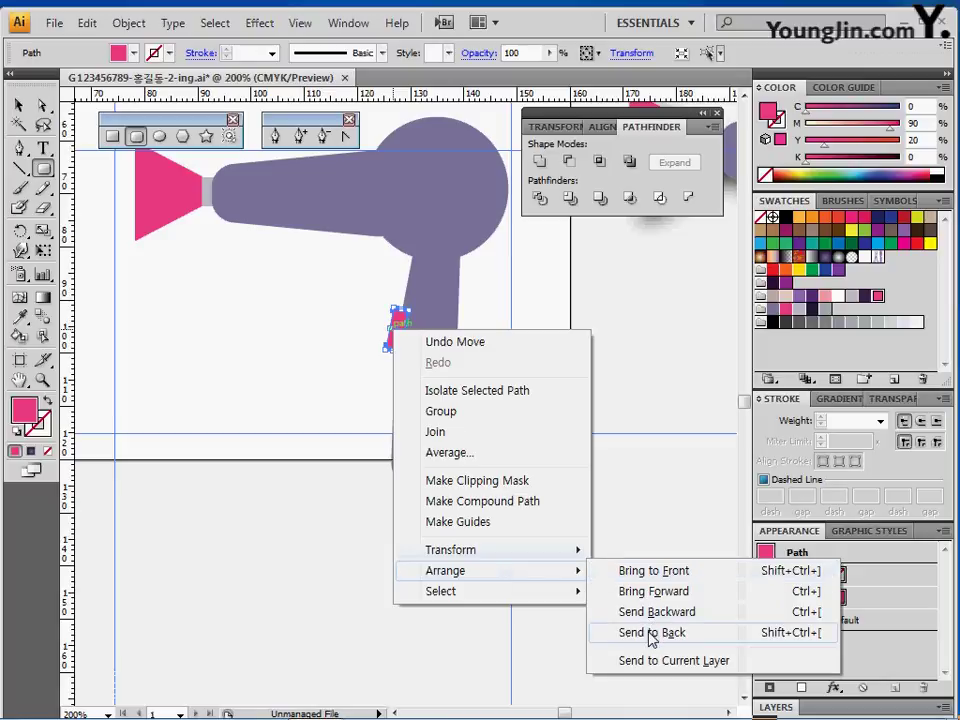
left_click(649, 633)
left_click(316, 508, "ctrl")
left_click(392, 343, "ctrl")
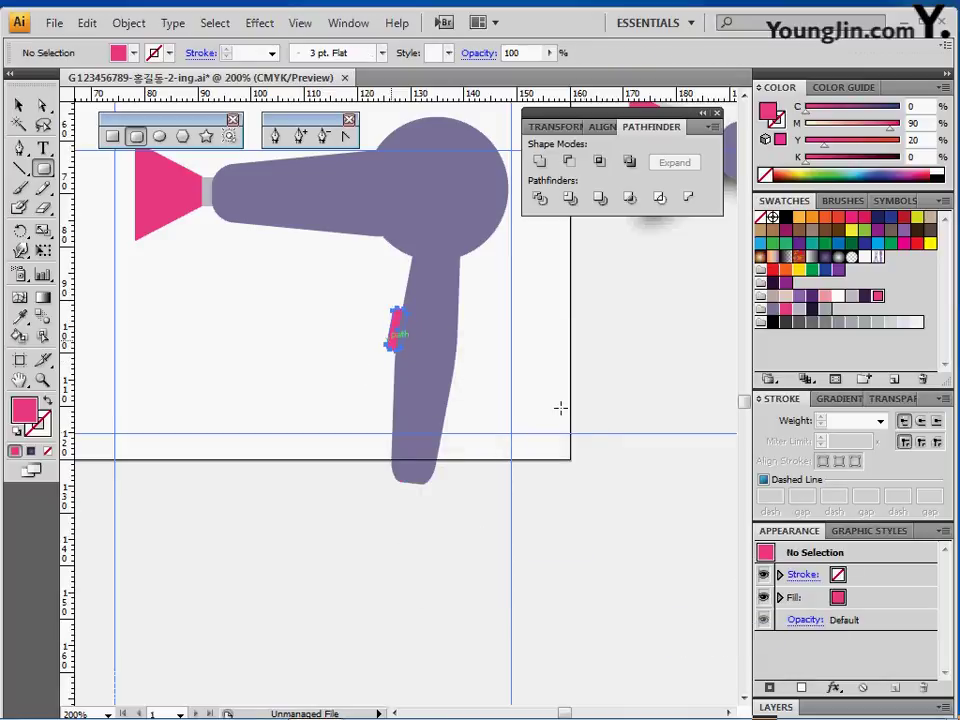
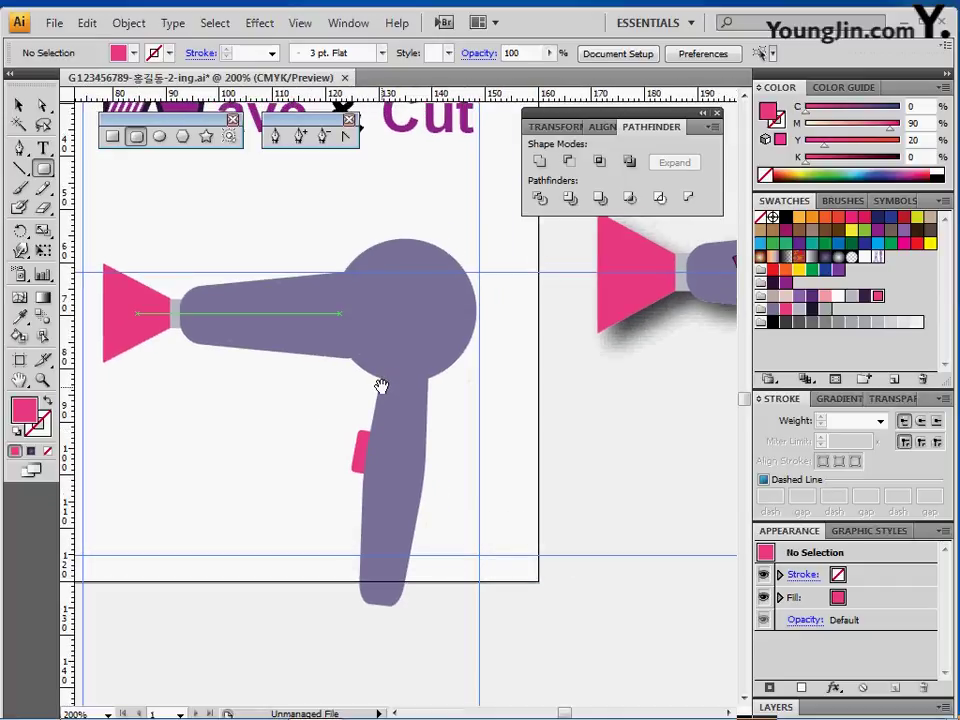
left_click_drag(264, 447, 276, 411)
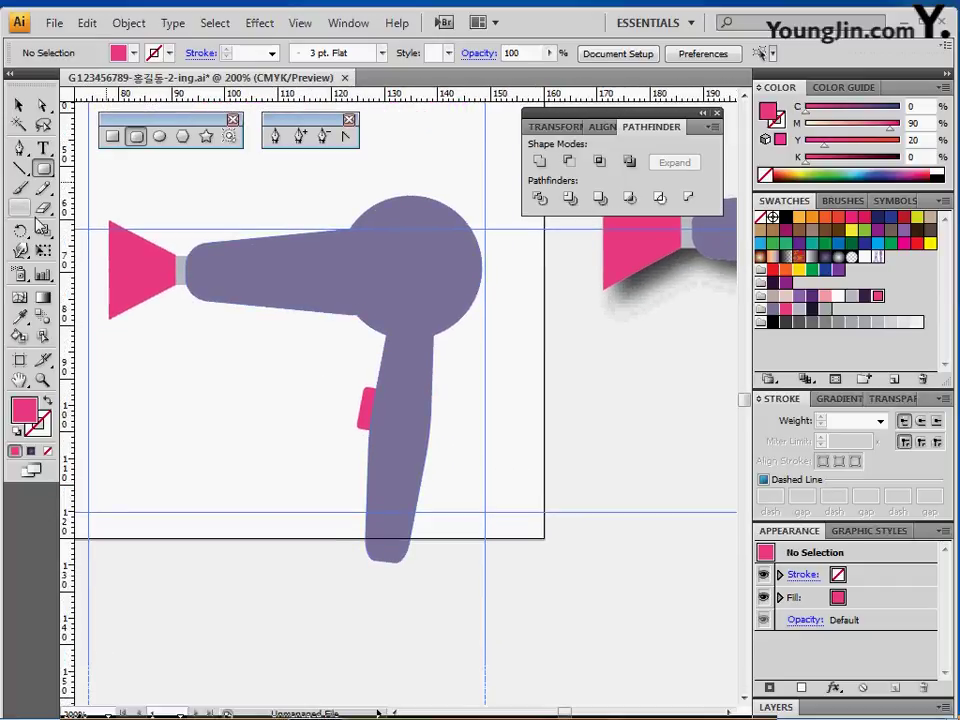
left_click_drag(20, 168, 96, 257)
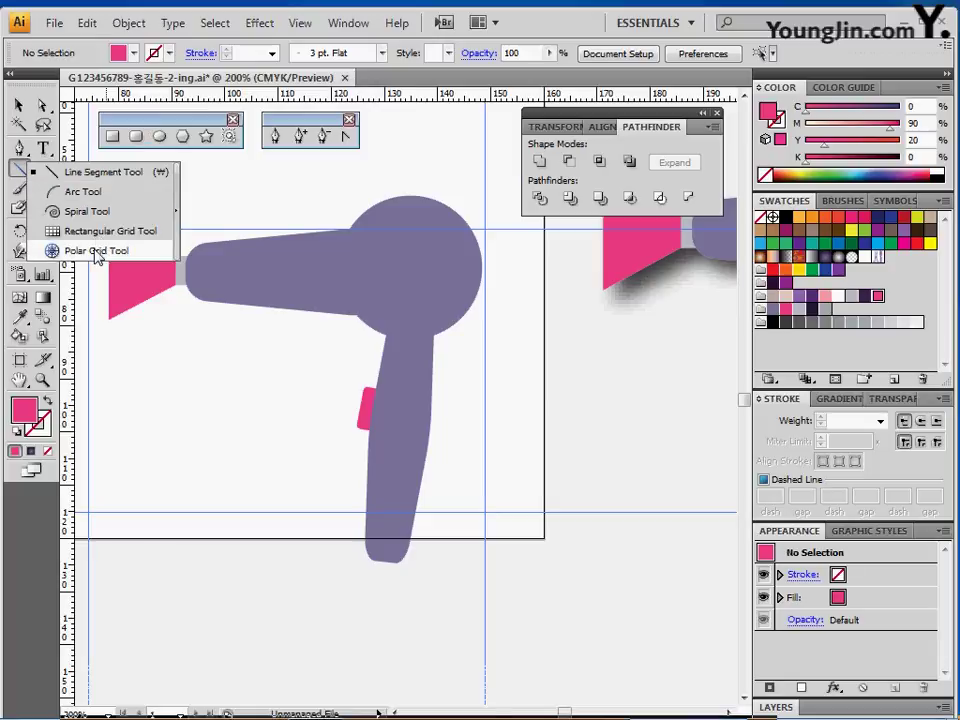
left_click_drag(96, 257, 72, 172)
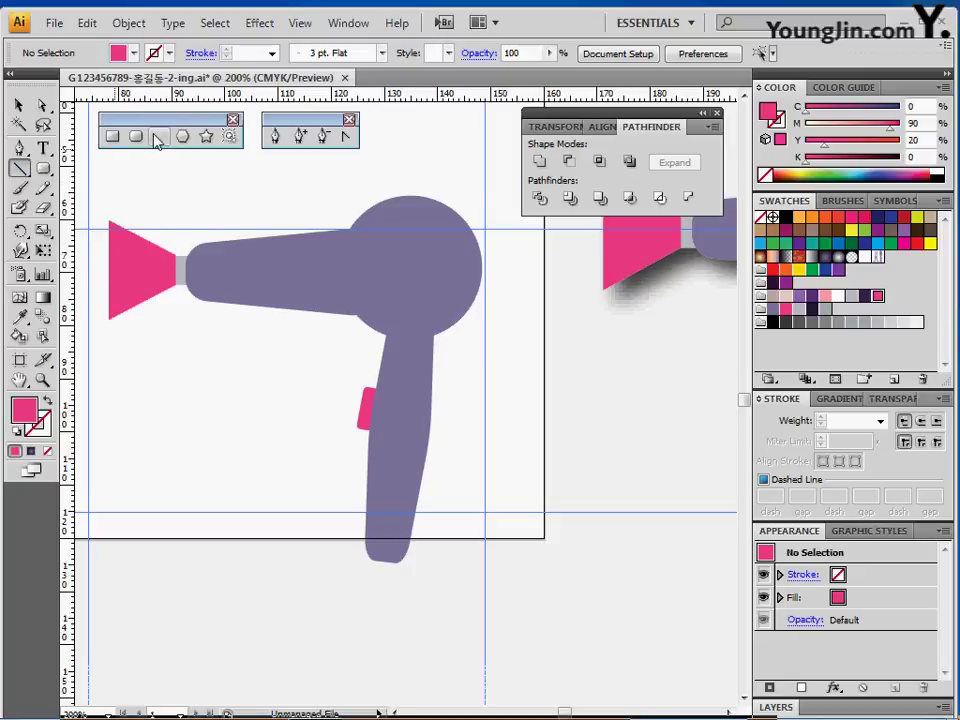
- Draw a slightly smaller circle centered in the dryer's round head and fill it with the dark purple radial gradient swatch
left_click(160, 136)
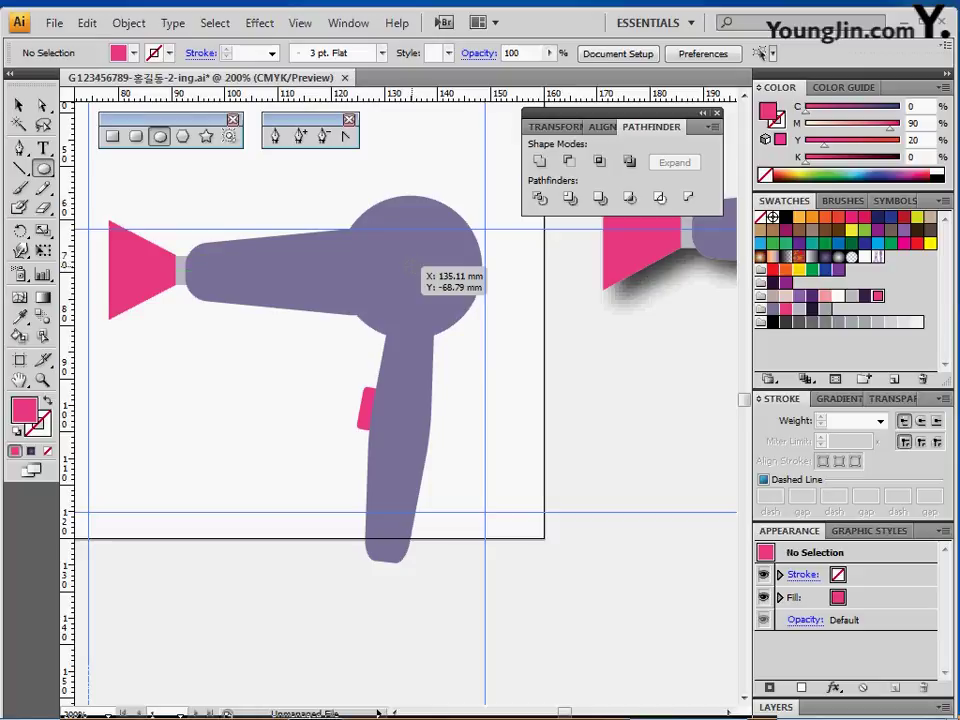
left_click_drag(412, 270, 469, 323)
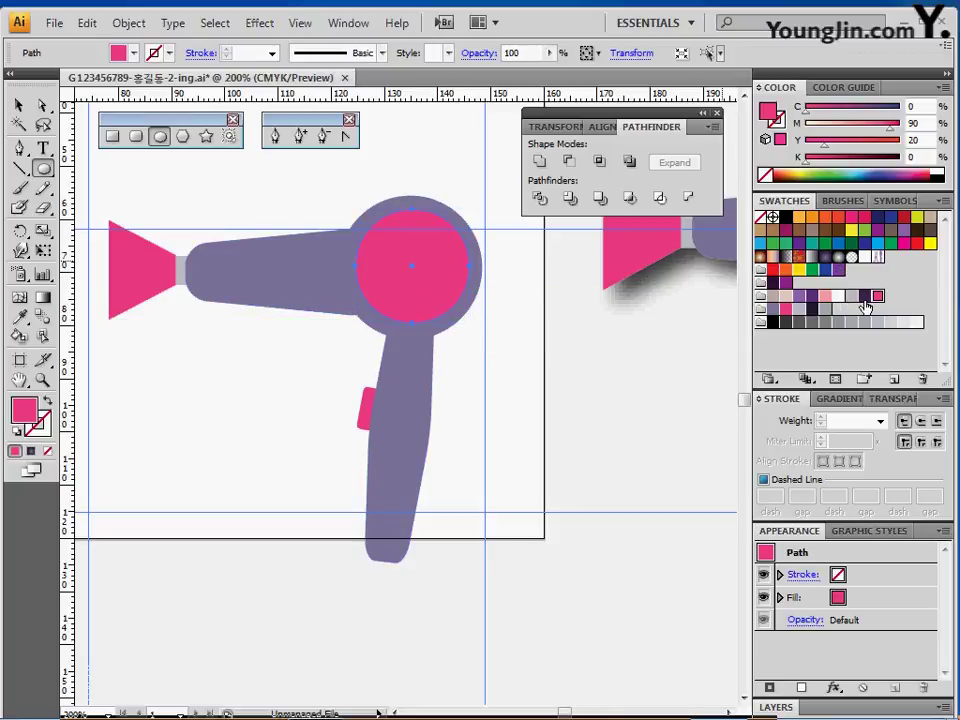
left_click(824, 260)
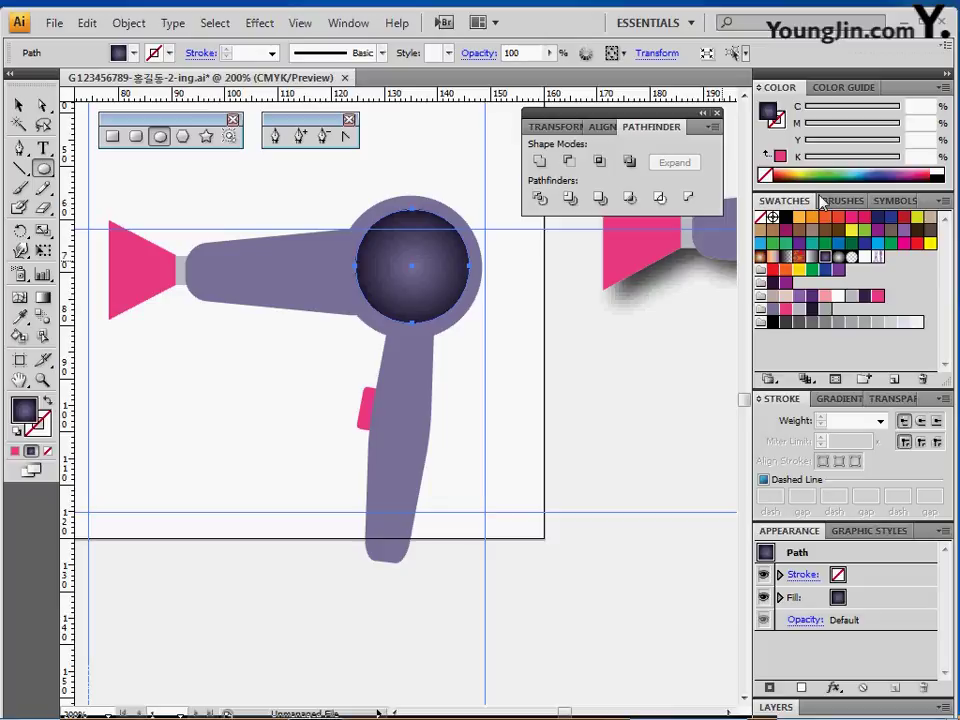
- Examine the gradient circle's gradient type and the CMYK colors of its two gradient stops
left_click(836, 400)
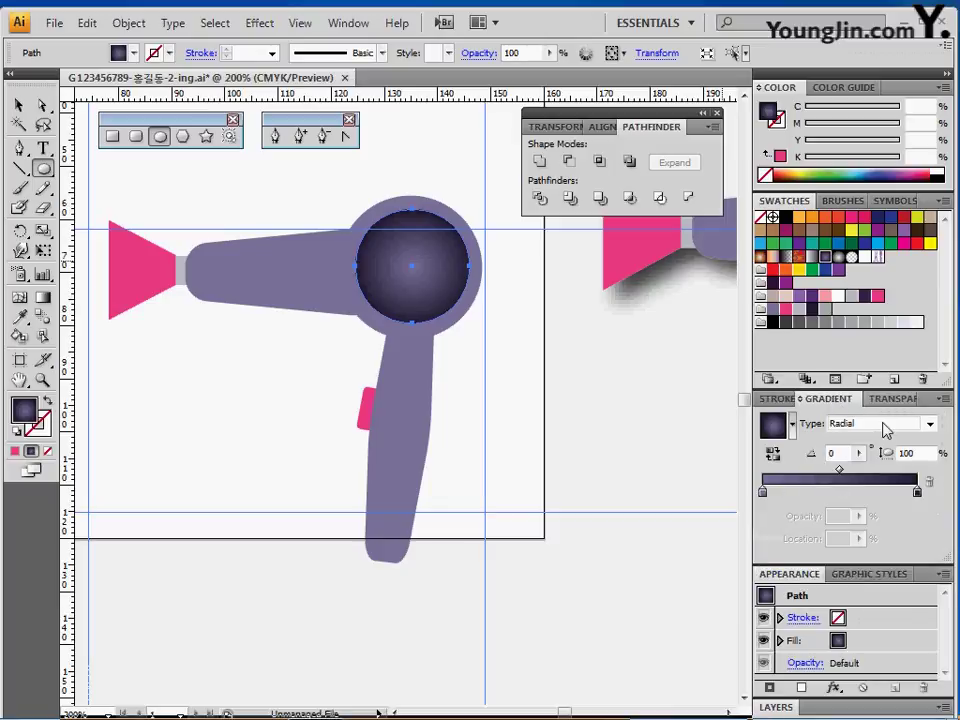
left_click(885, 424)
left_click(880, 436)
left_click(763, 492)
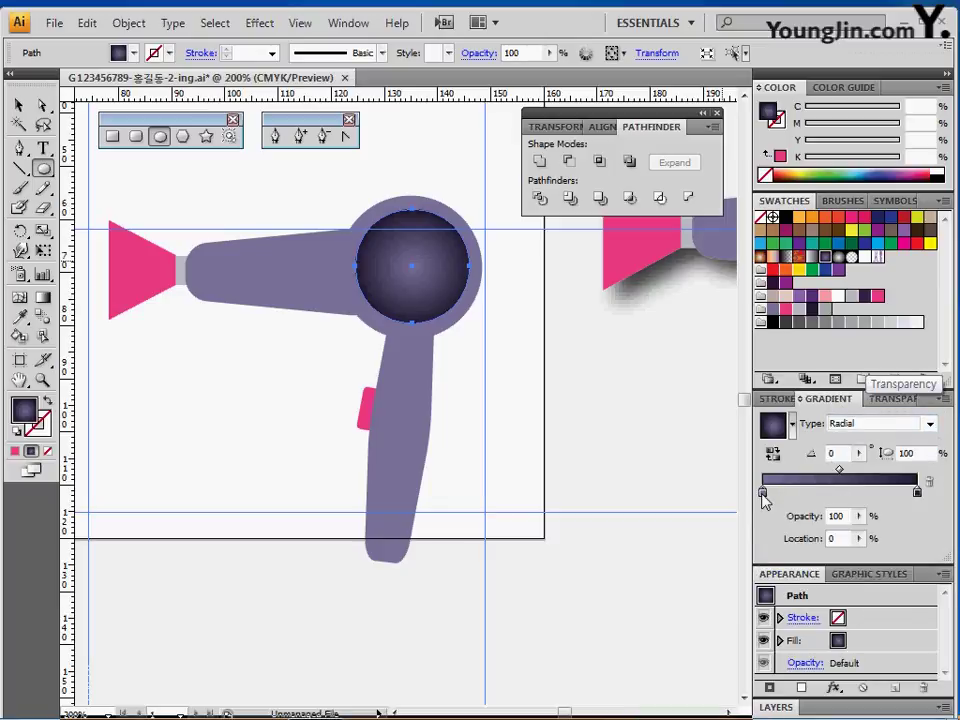
double_click(763, 492)
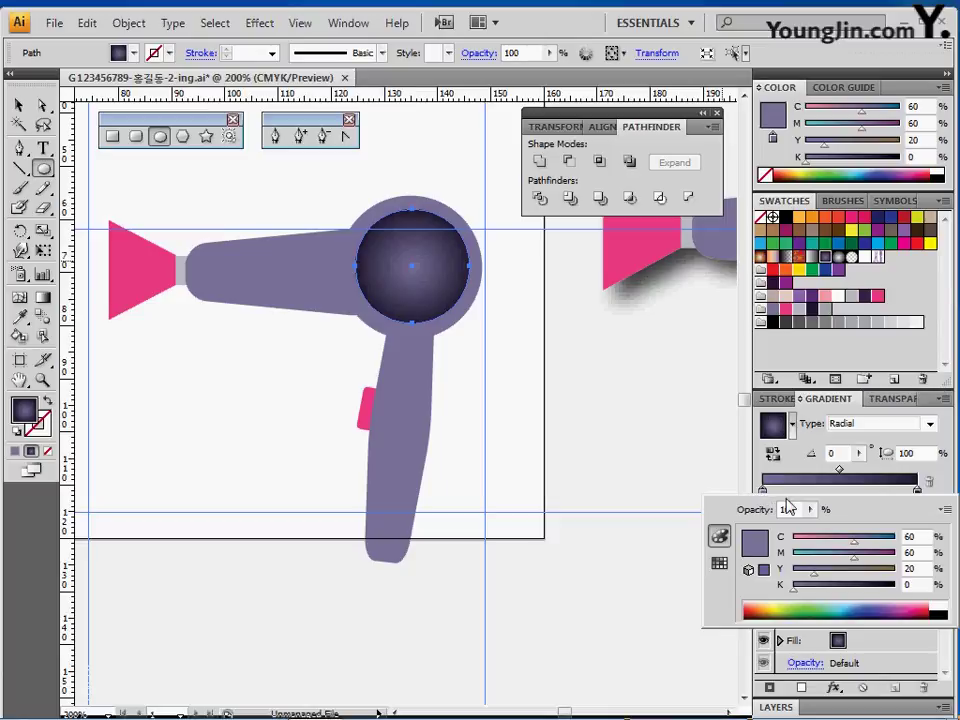
left_click(918, 495)
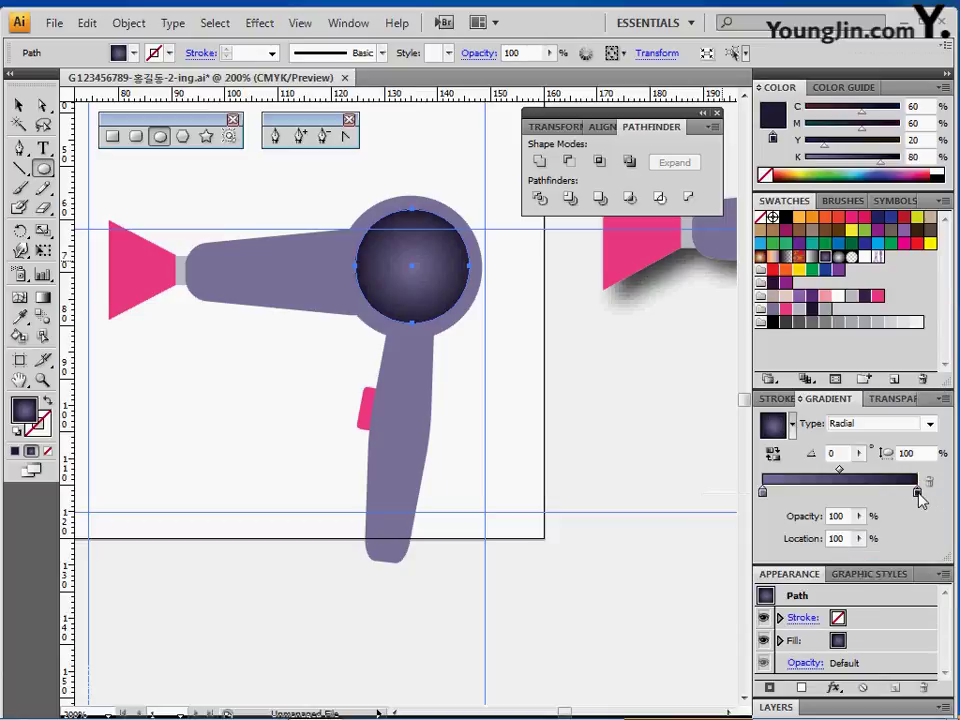
double_click(918, 493)
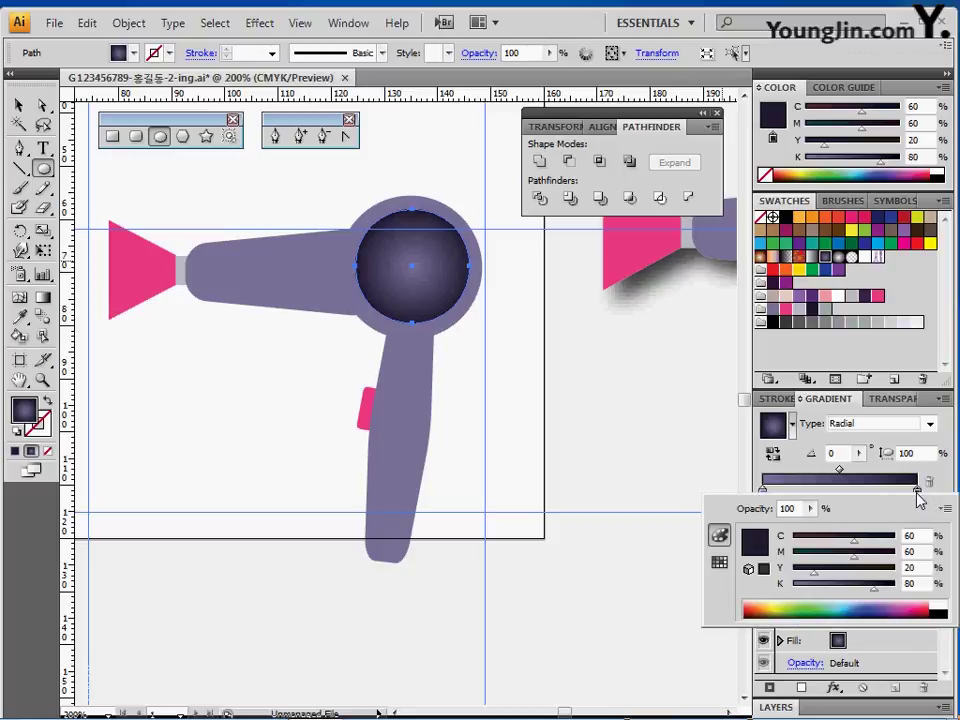
left_click(515, 408)
left_click(515, 408)
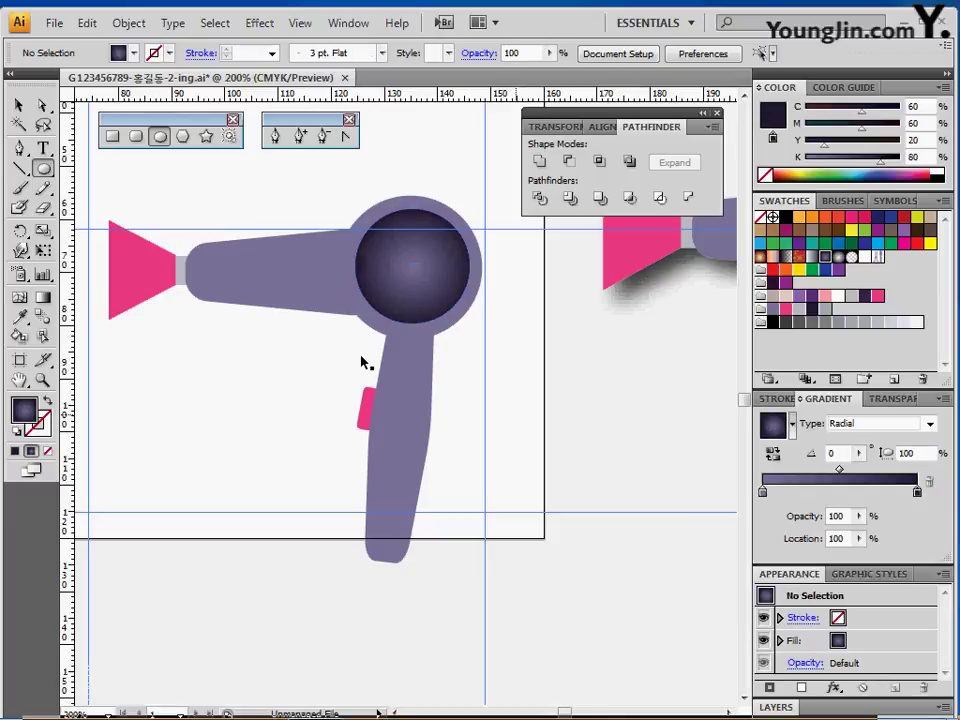
- Create a 20 mm by 20 mm polar grid with 1 concentric and 10 radial dividers, centered on the dryer's gradient circle
left_click(370, 258)
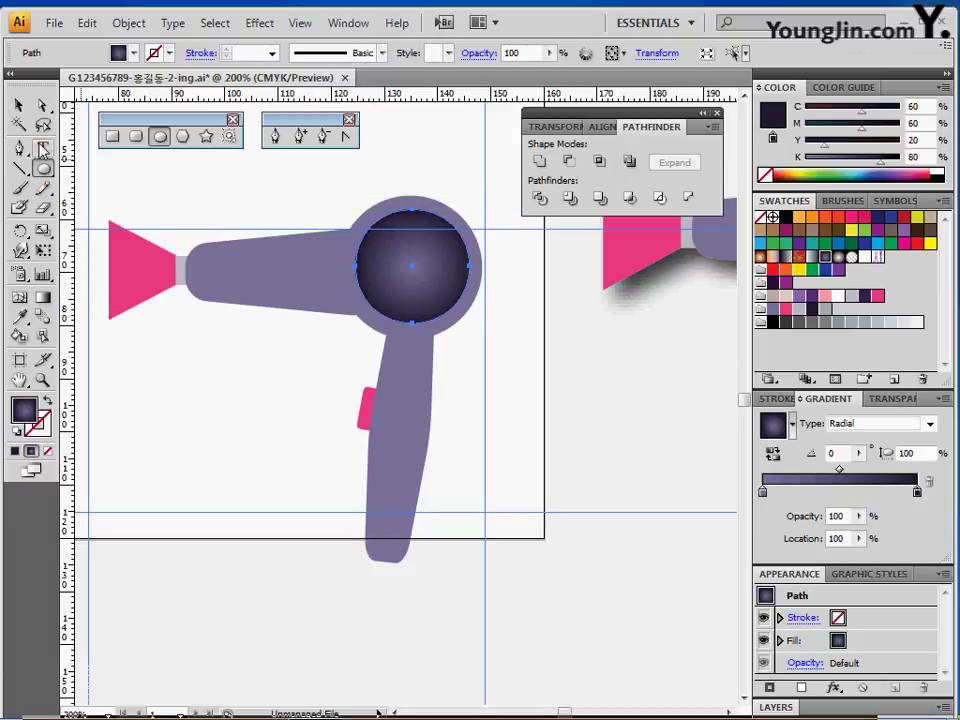
left_click_drag(19, 168, 70, 255)
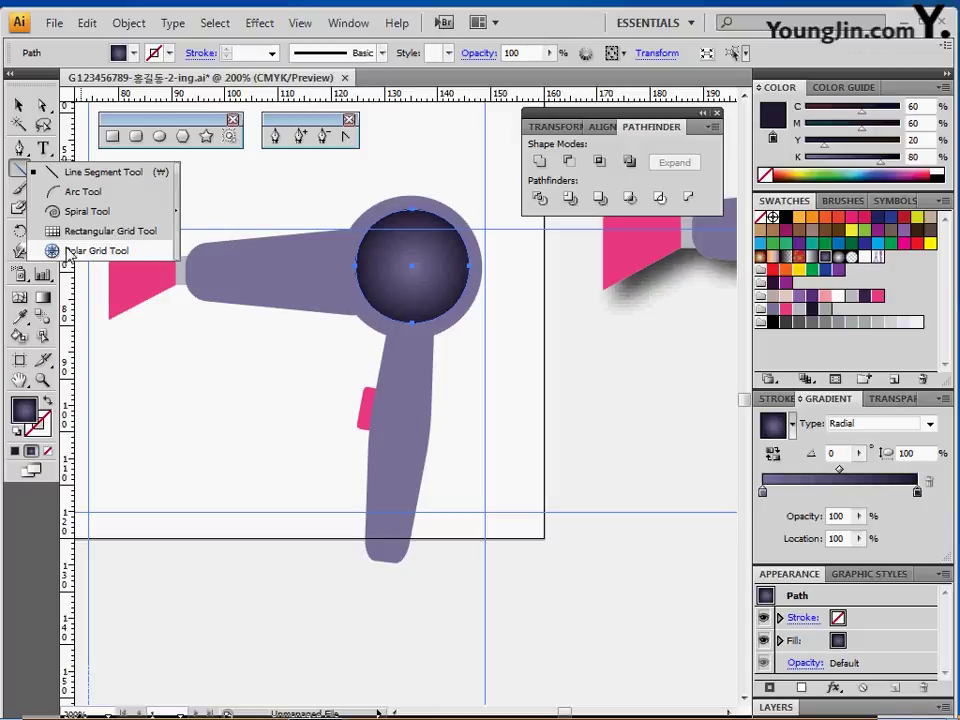
left_click_drag(70, 255, 70, 253)
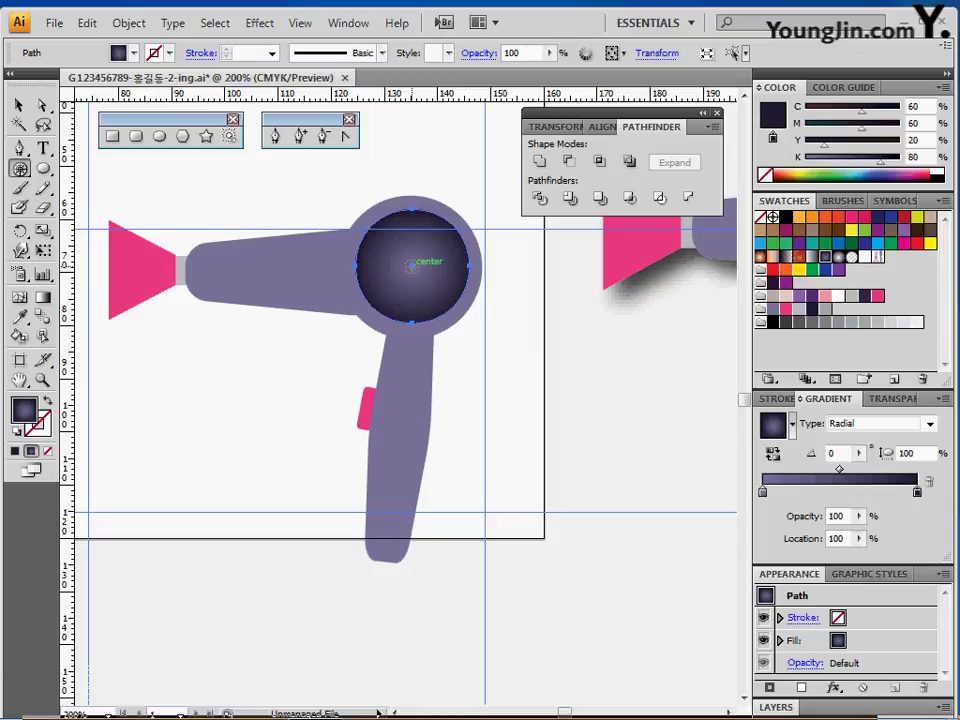
left_click_drag(411, 267, 411, 267)
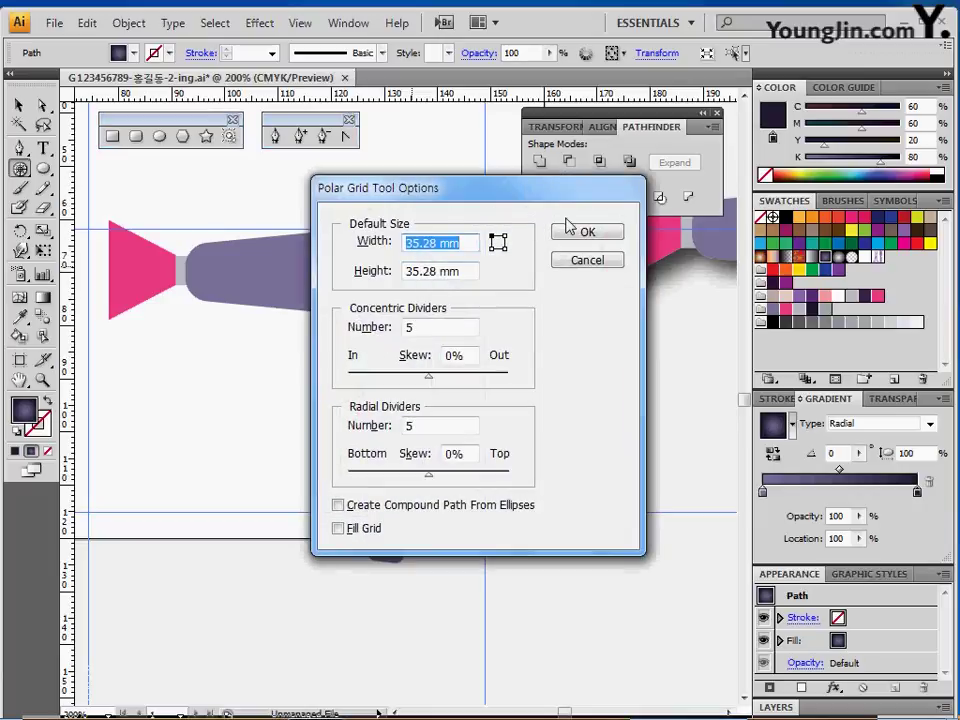
type("20")
key("Tab")
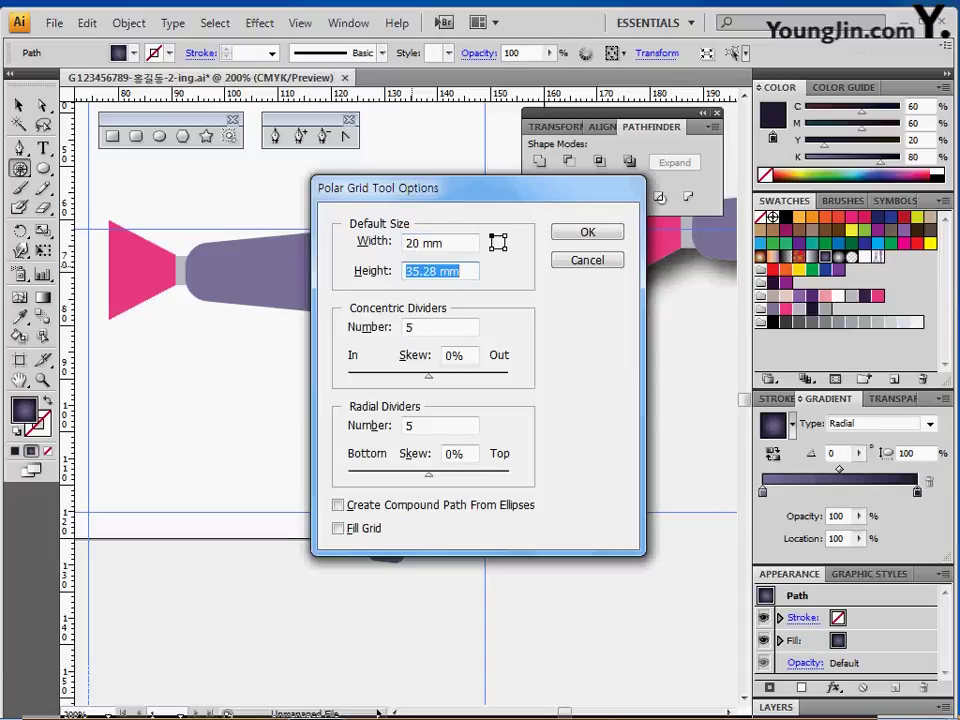
type("20")
key("Tab")
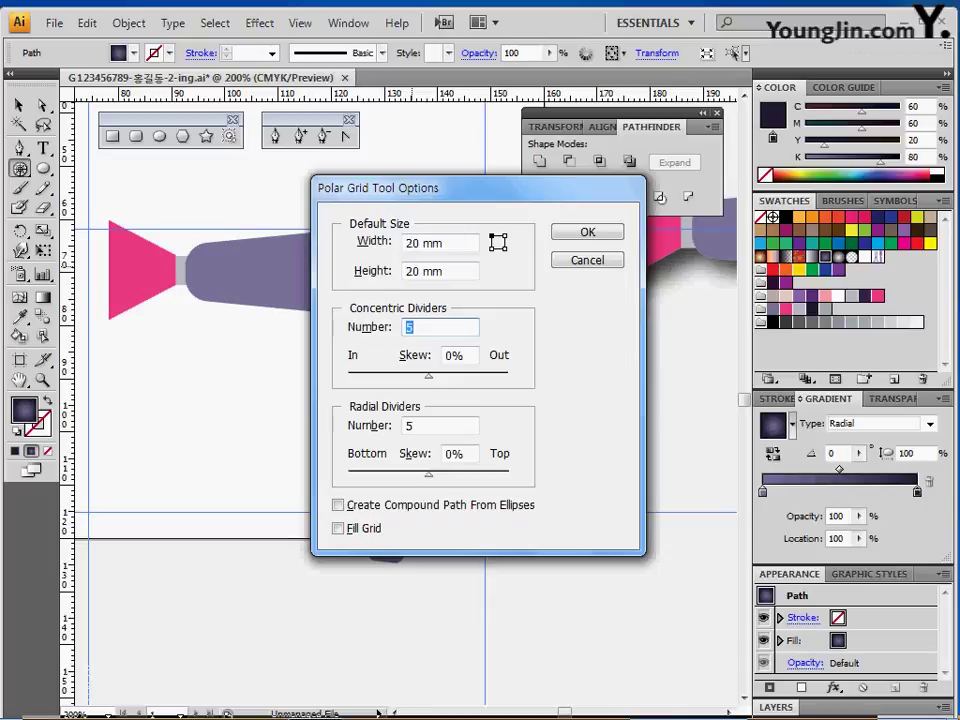
type("1")
key("Tab")
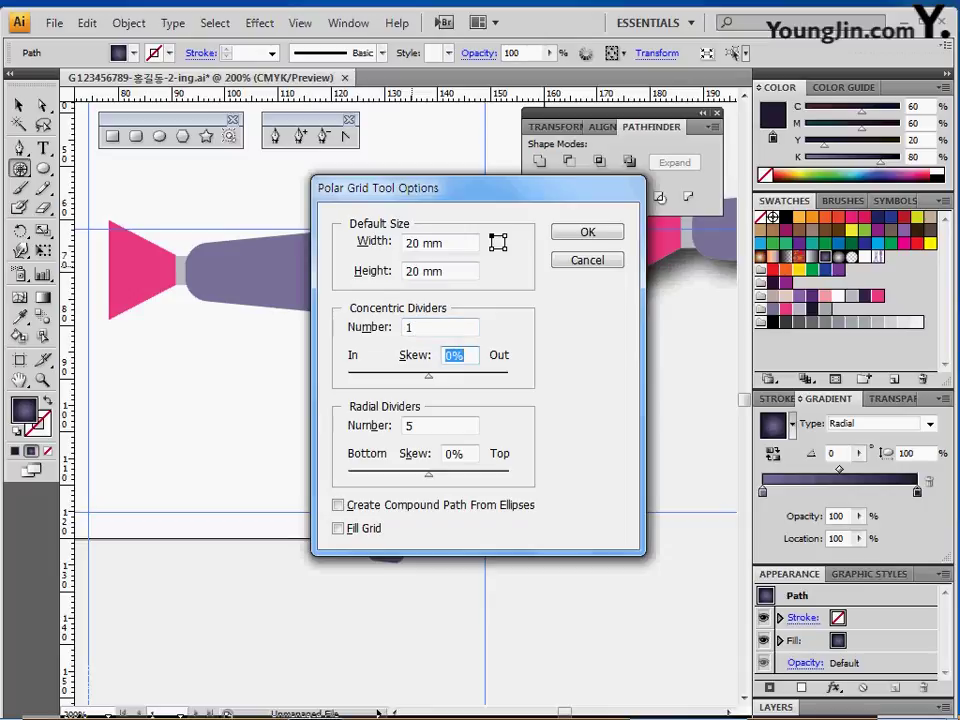
key("Tab")
type("10")
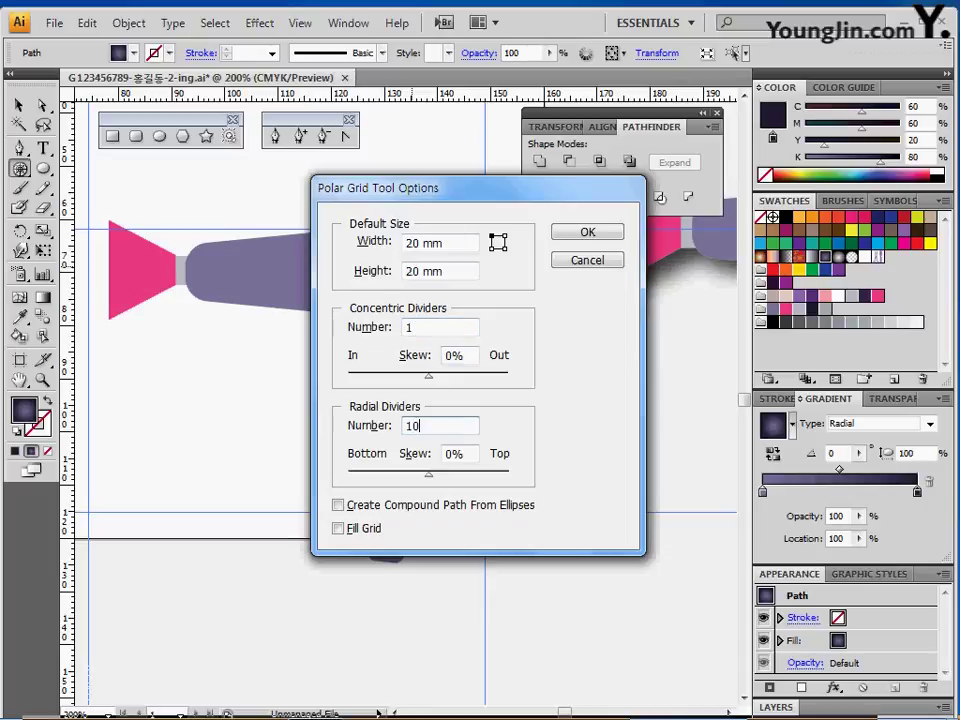
left_click(606, 231)
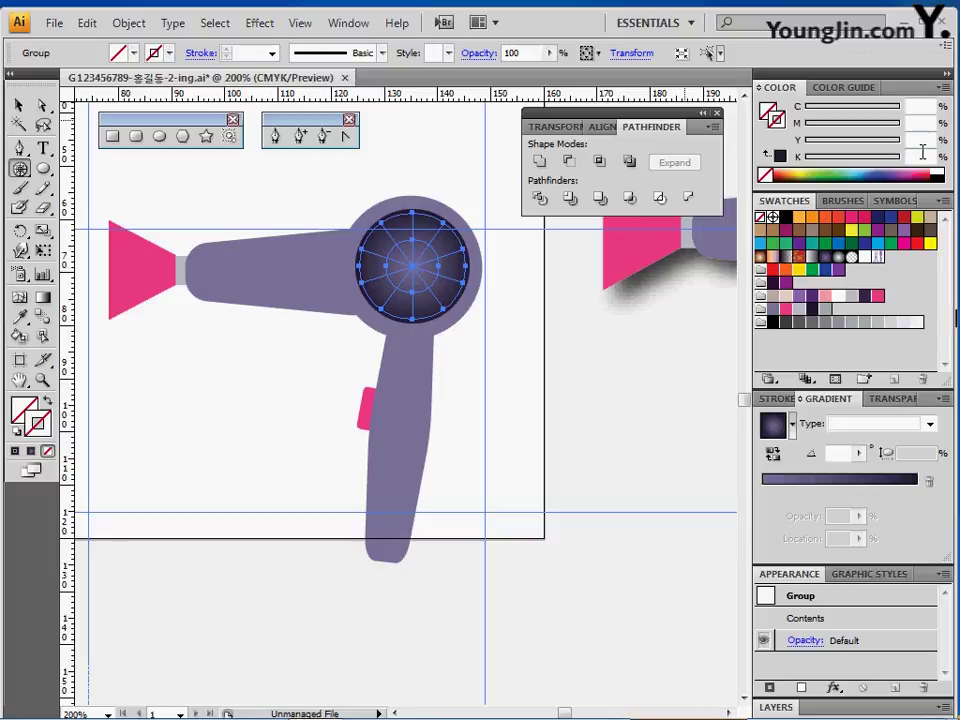
- Color the polar grid's stroke gray with C 0, M 0, Y 0, K 40, leaving it without a fill
left_click(862, 104)
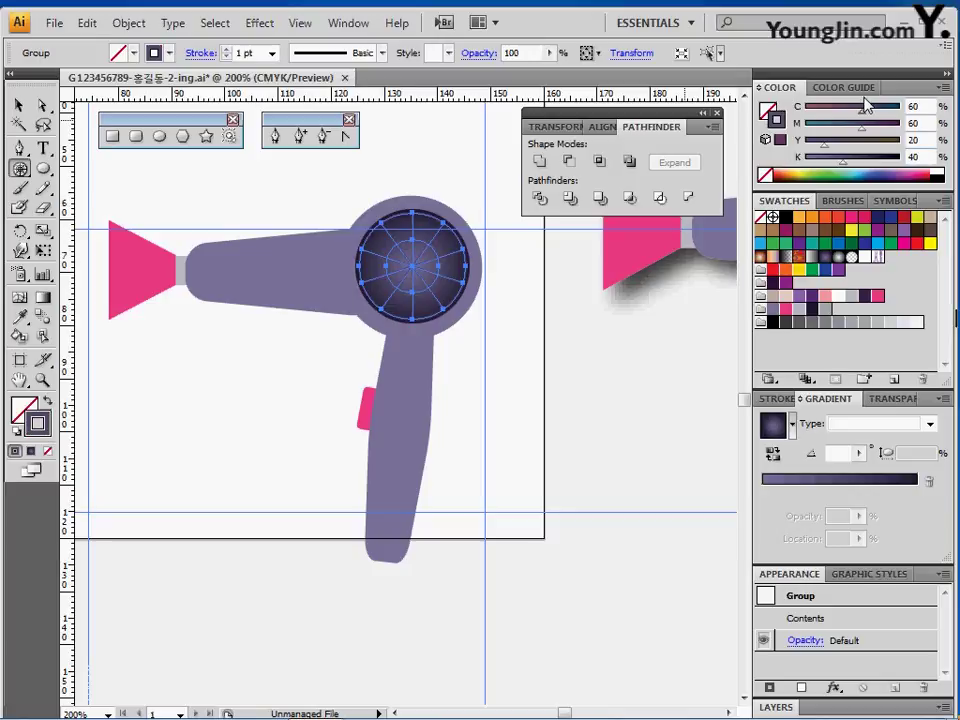
left_click_drag(862, 110, 805, 110)
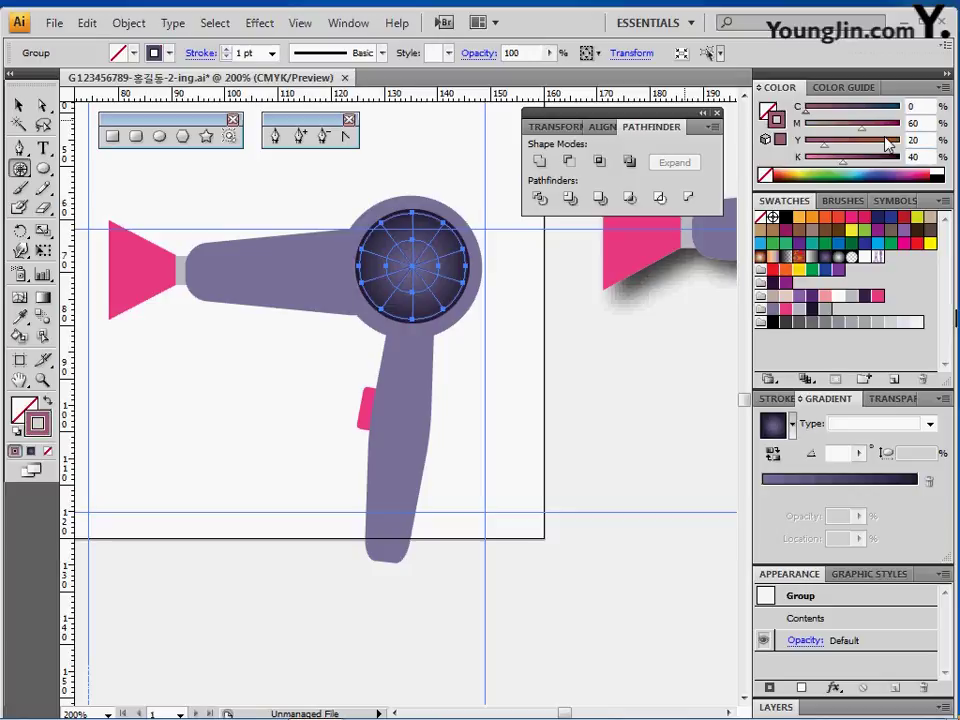
left_click(936, 172)
type("40")
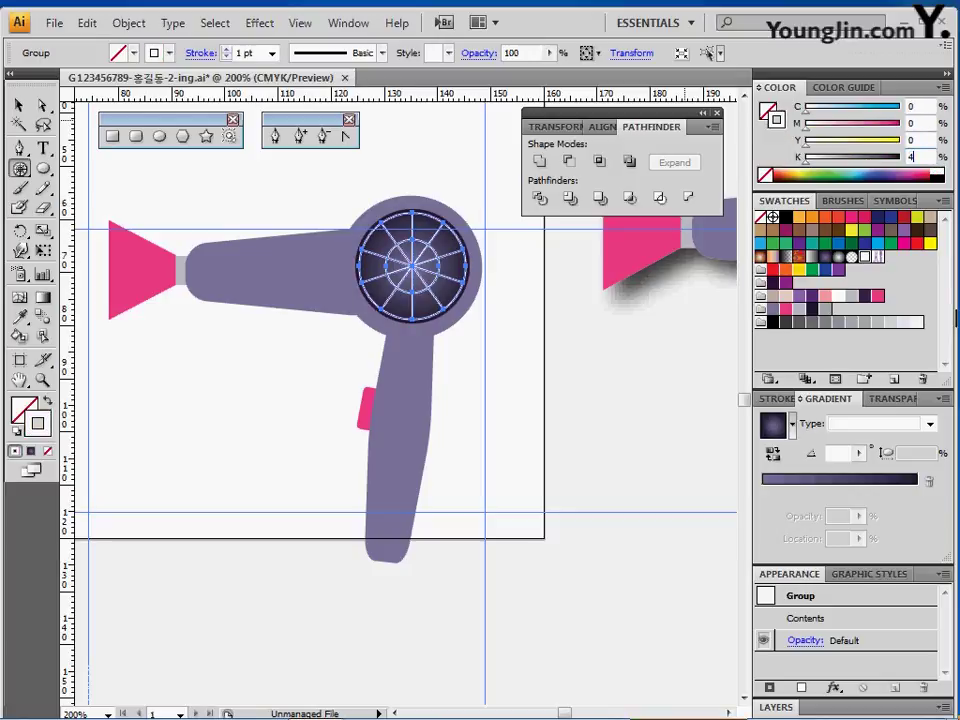
key("Return")
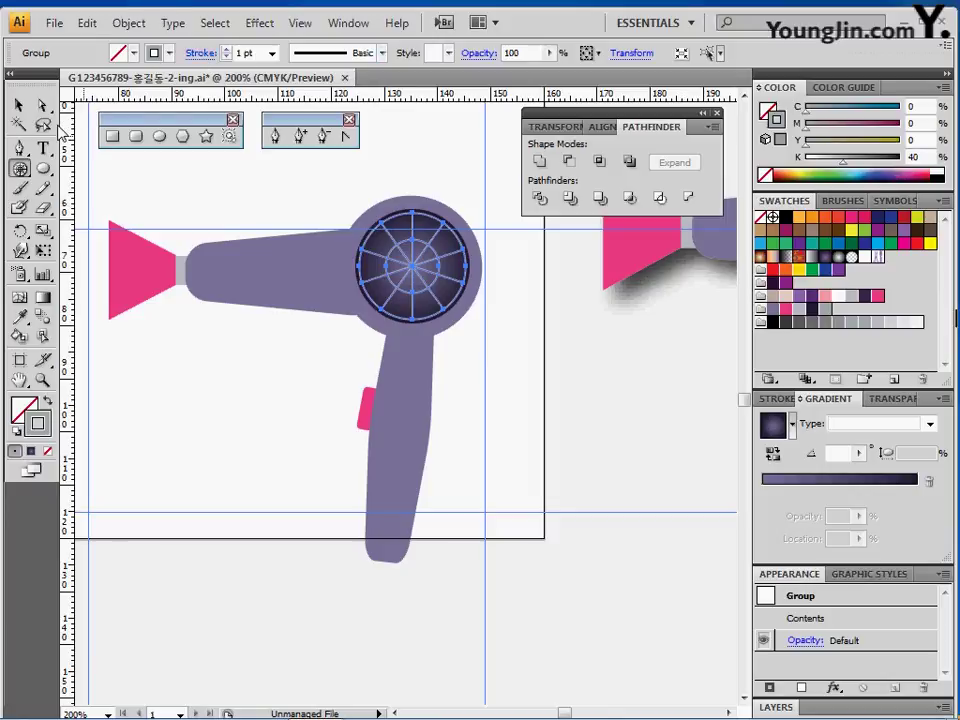
- Give only the polar grid's outer circle a 3 pt stroke aligned to the outside
left_click_drag(43, 104, 80, 124)
left_click(393, 185)
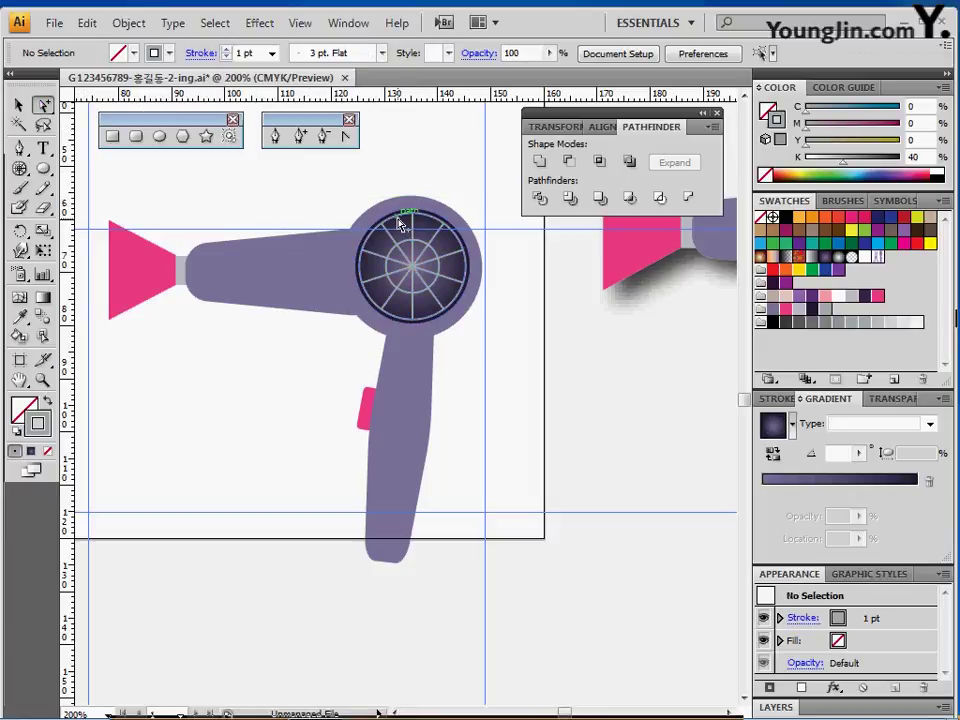
left_click(400, 222)
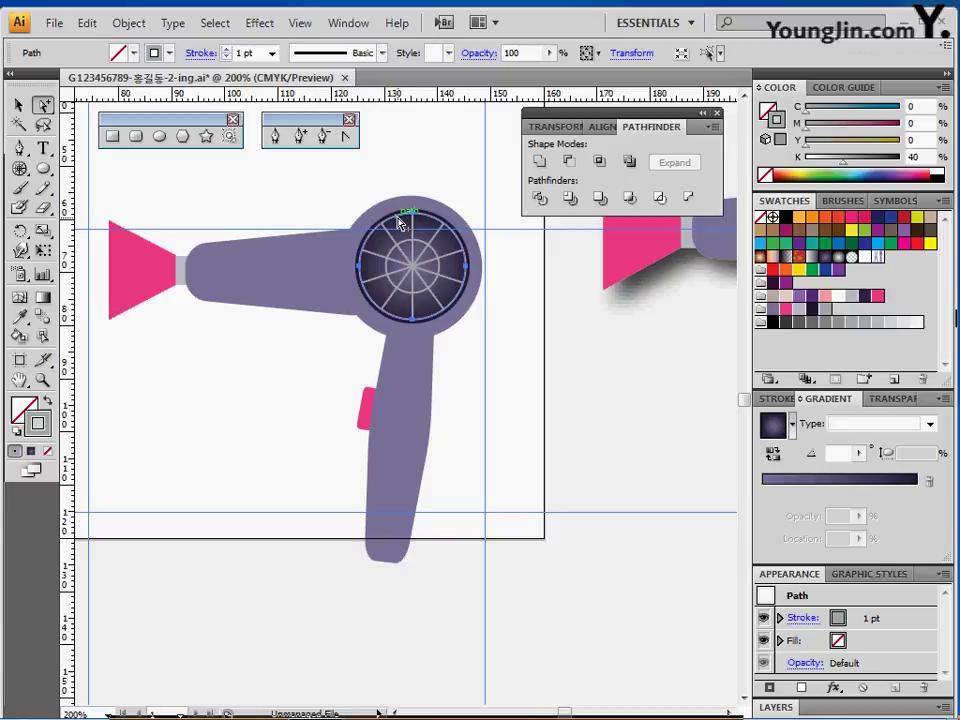
left_click(205, 55)
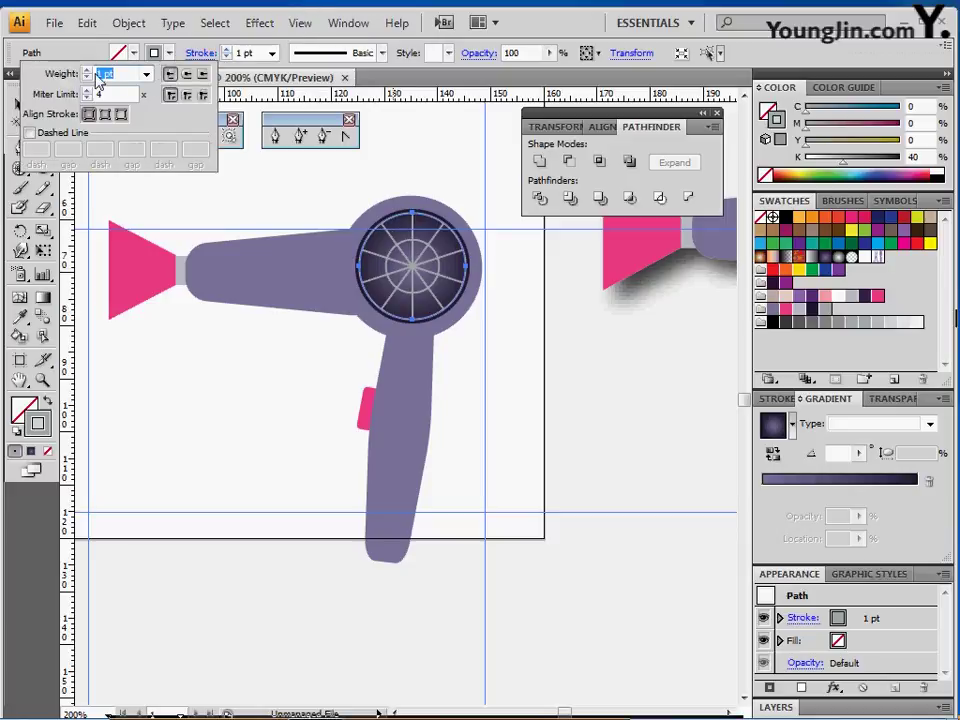
left_click(87, 70)
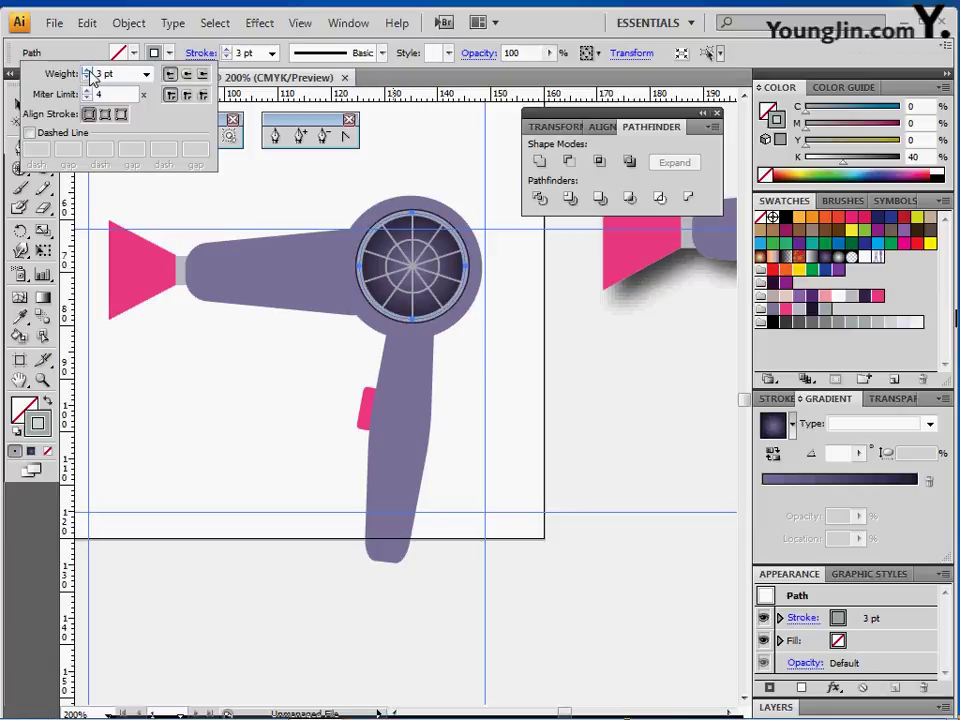
left_click(87, 70)
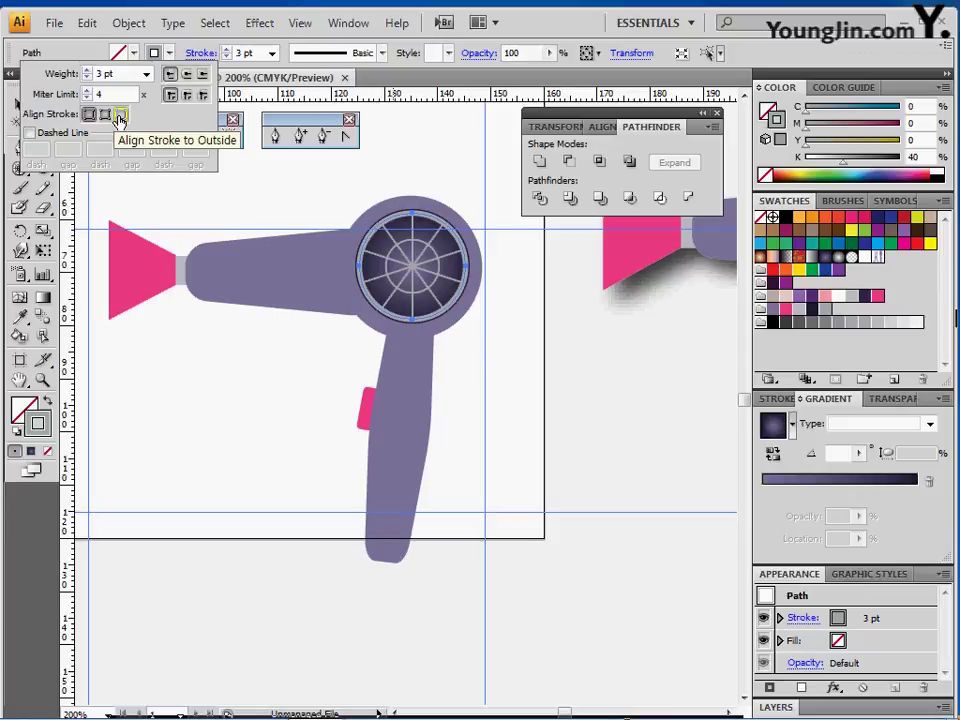
left_click(119, 118)
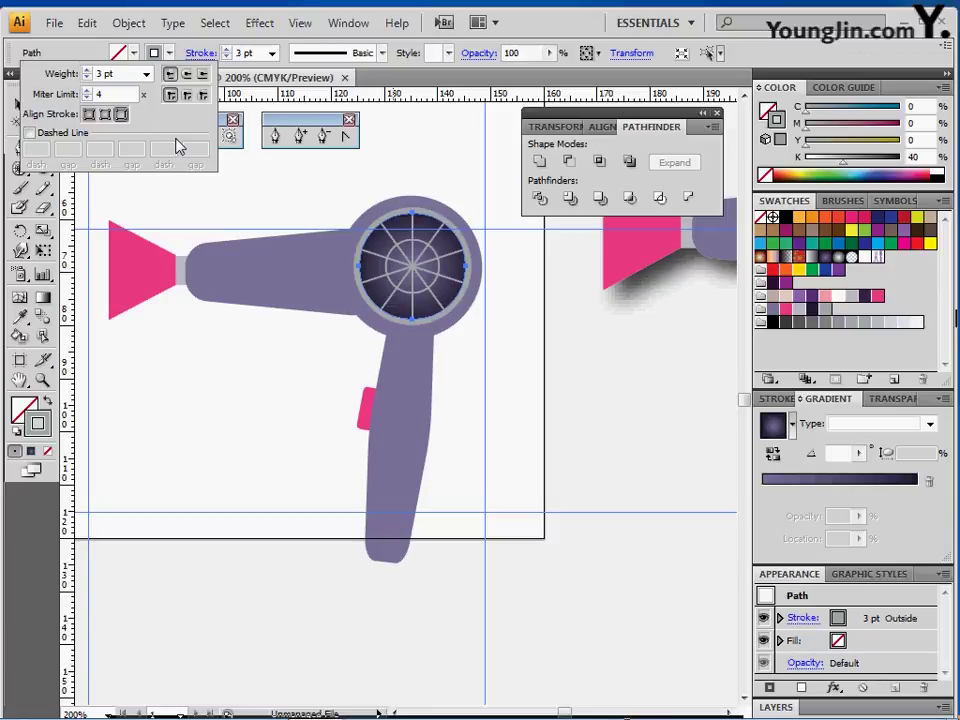
left_click(265, 379)
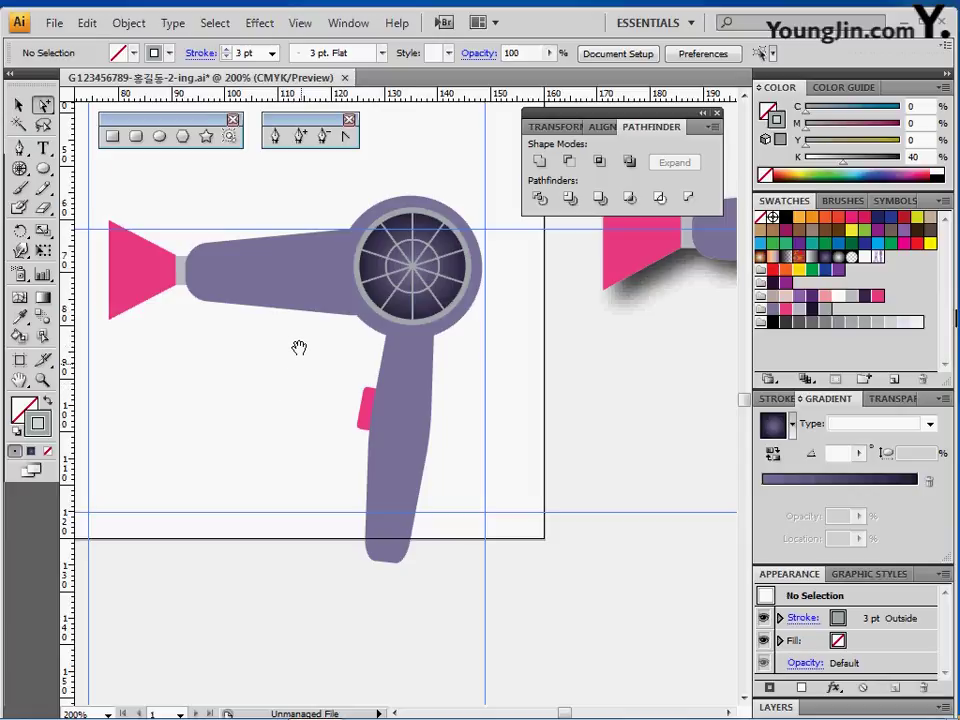
- Duplicate the "Wave & Cut" logo group and place the copy below the dryer's barrel, across the handle
left_click_drag(313, 283, 309, 355)
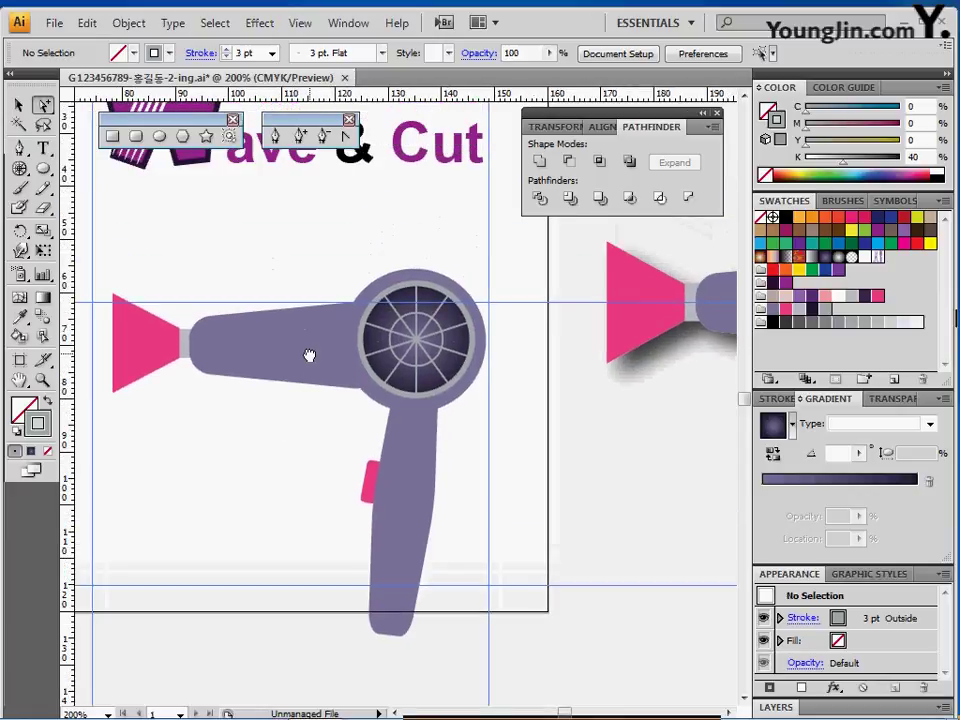
left_click_drag(300, 282, 296, 315)
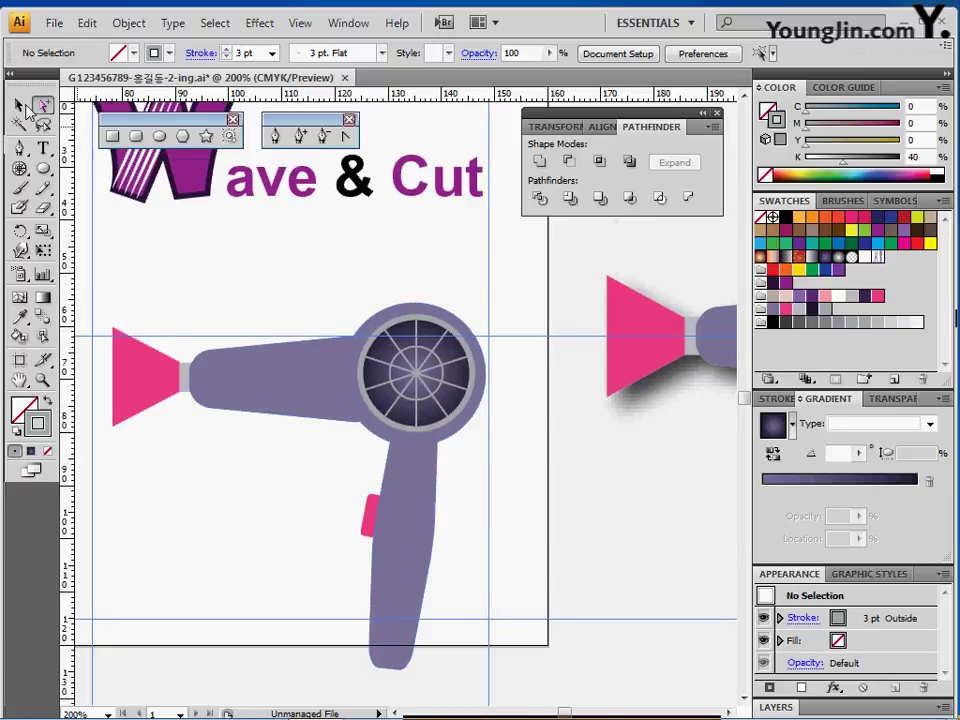
left_click(22, 106)
left_click(199, 180)
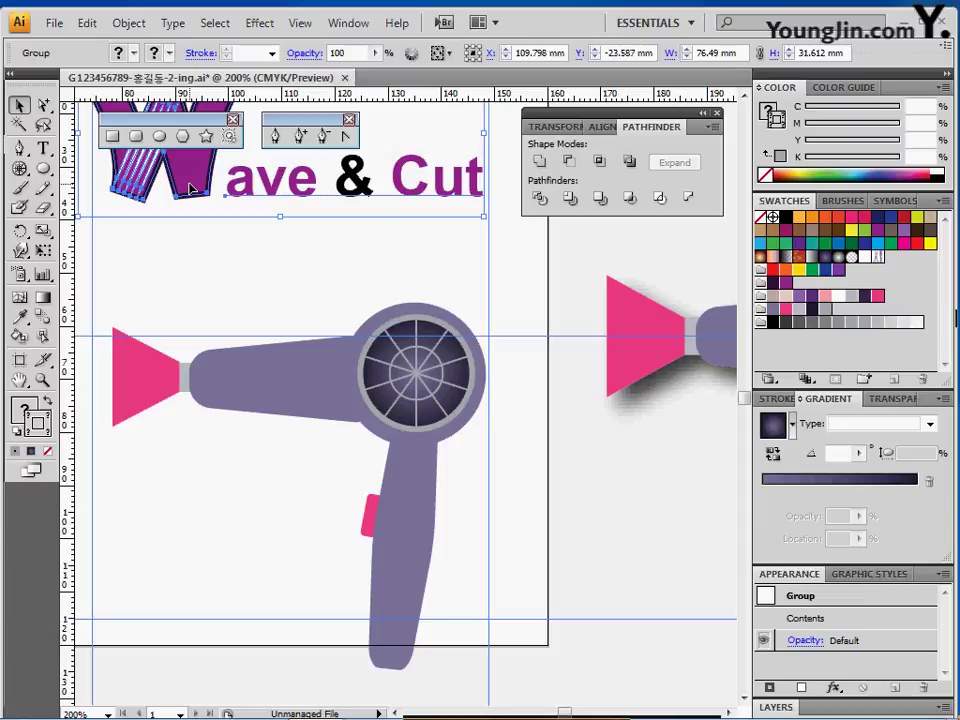
key("ctrl+shift+a")
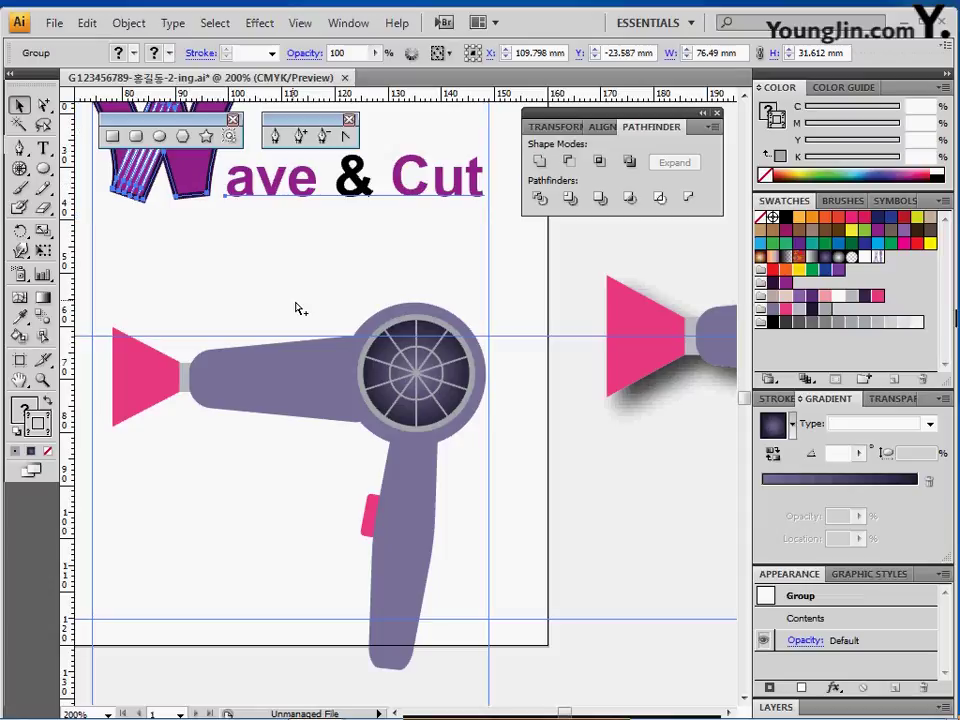
key("ctrl+v")
scroll(305, 308, "down", 3)
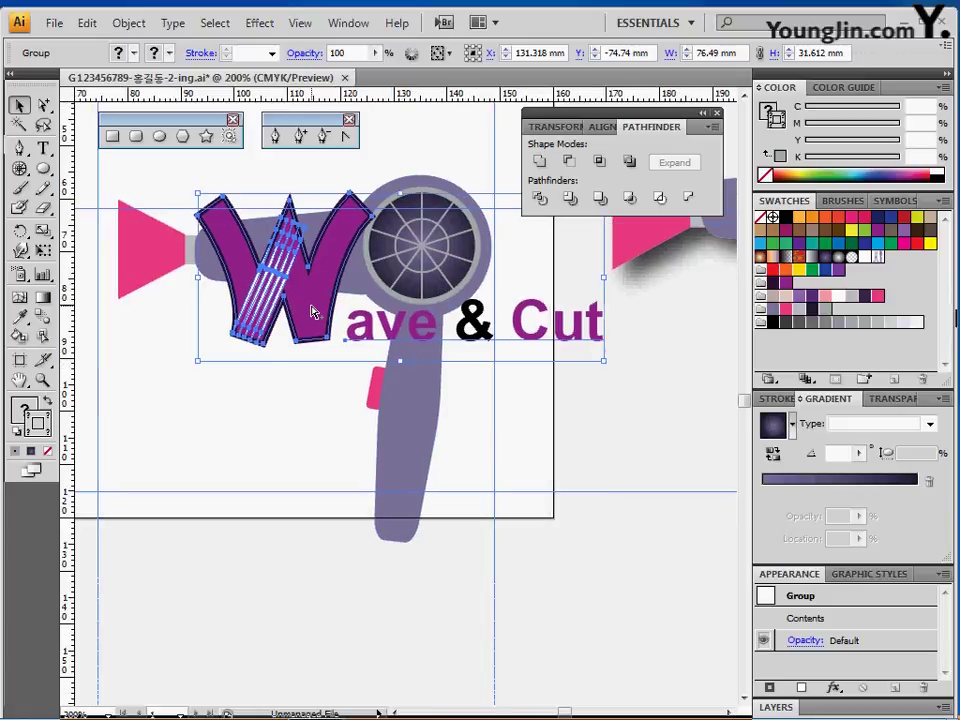
left_click_drag(311, 317, 232, 415)
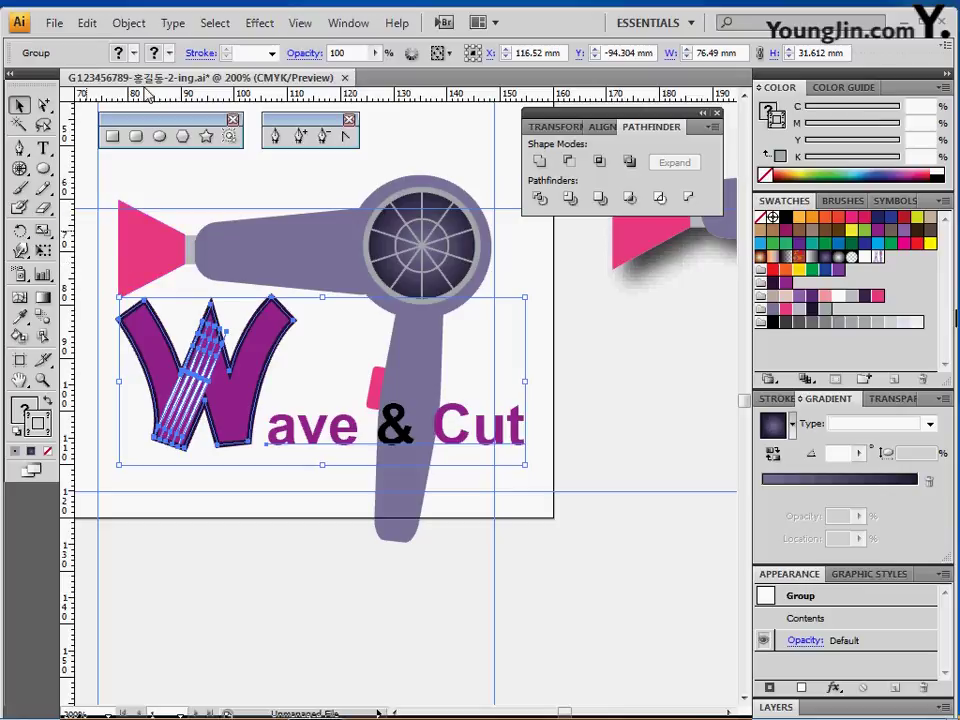
- Scale the copied "Wave & Cut" logo uniformly to 25%, including its strokes and effects
double_click(43, 232)
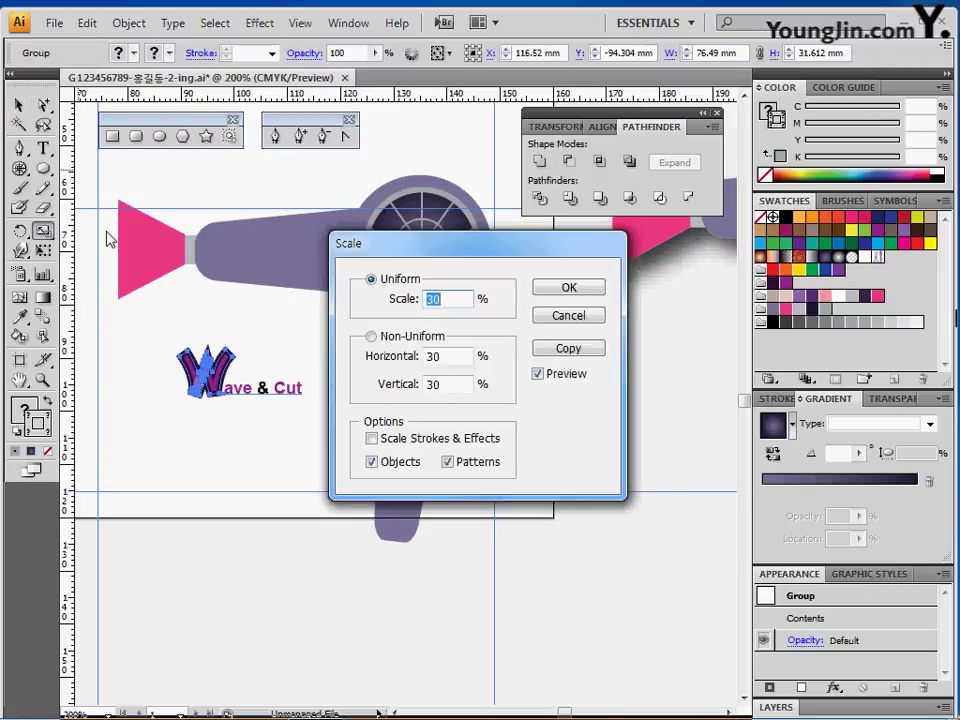
type("25")
left_click_drag(429, 257, 505, 275)
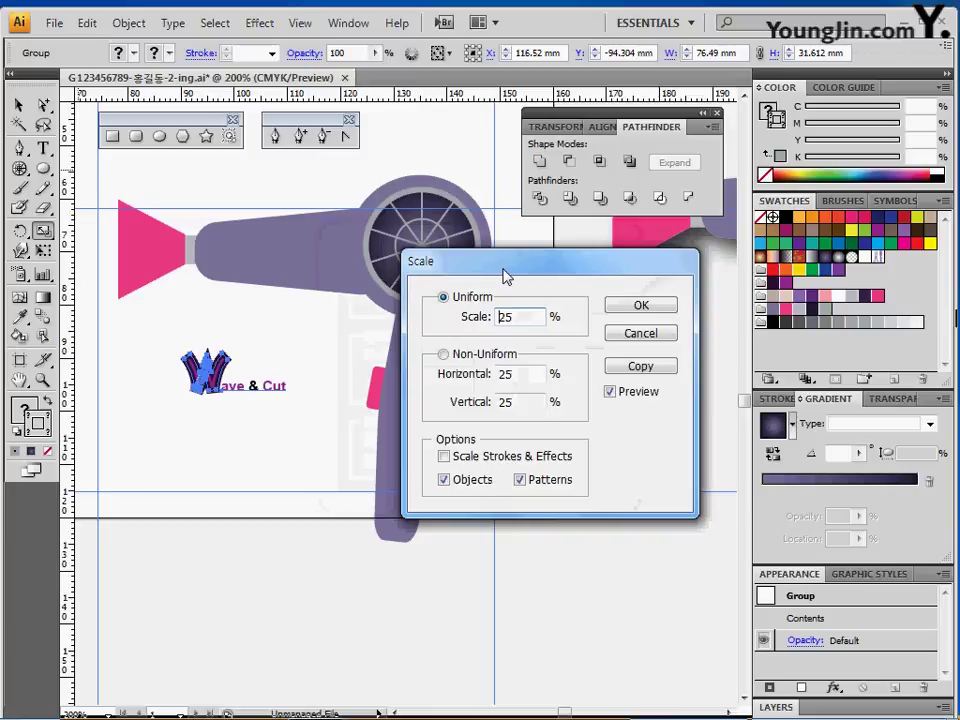
left_click(444, 457)
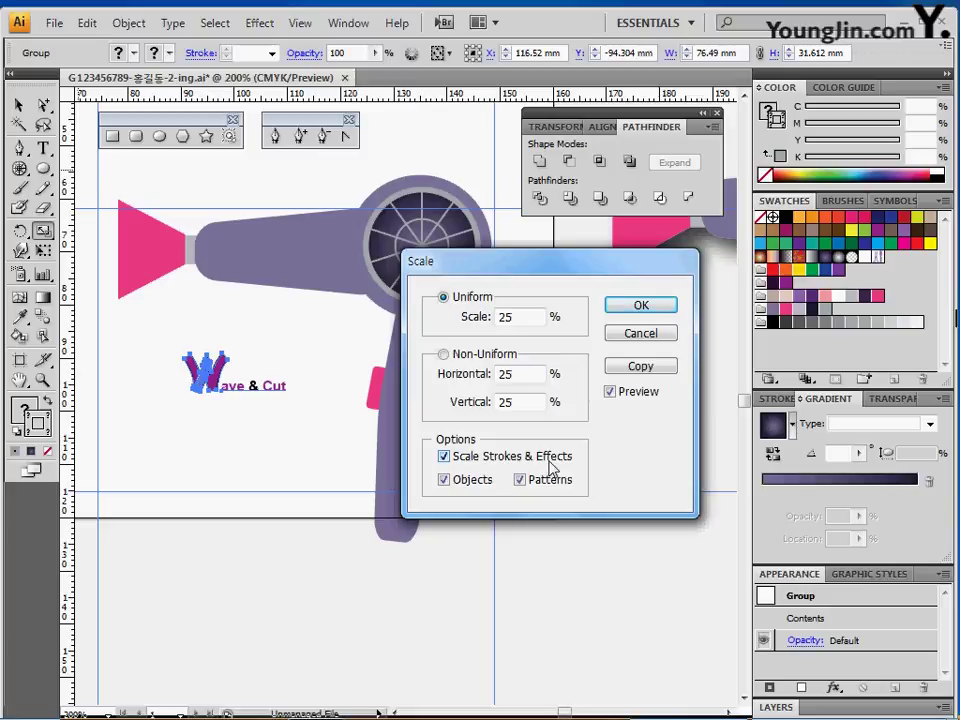
left_click(638, 306)
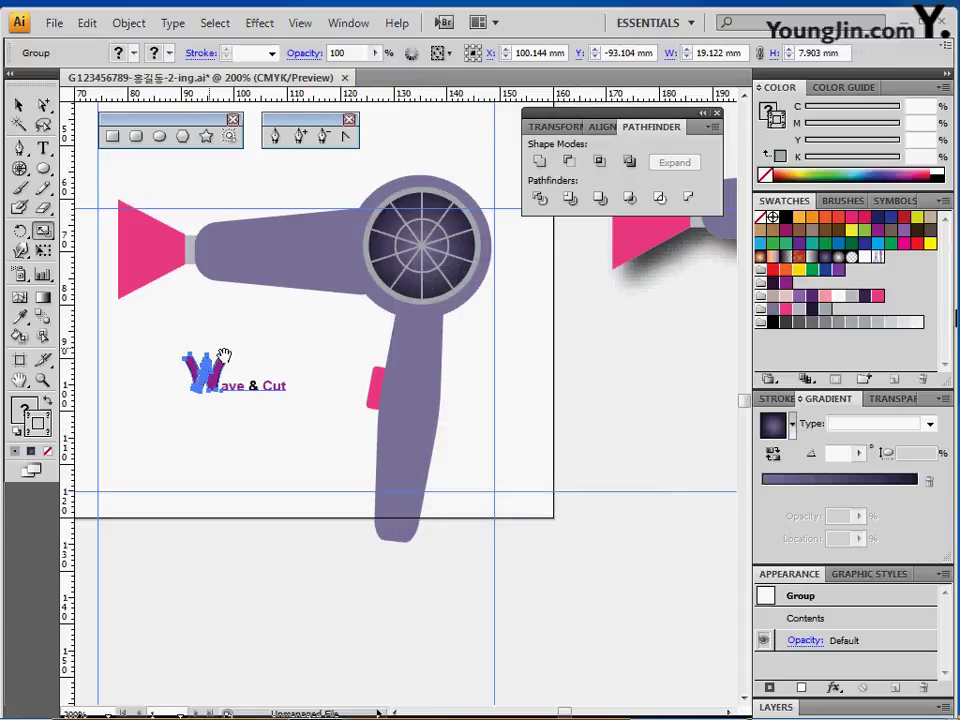
- Place the small logo on the dryer's barrel and rotate it slightly clockwise to follow the barrel's lower edge
left_click_drag(223, 356, 248, 342)
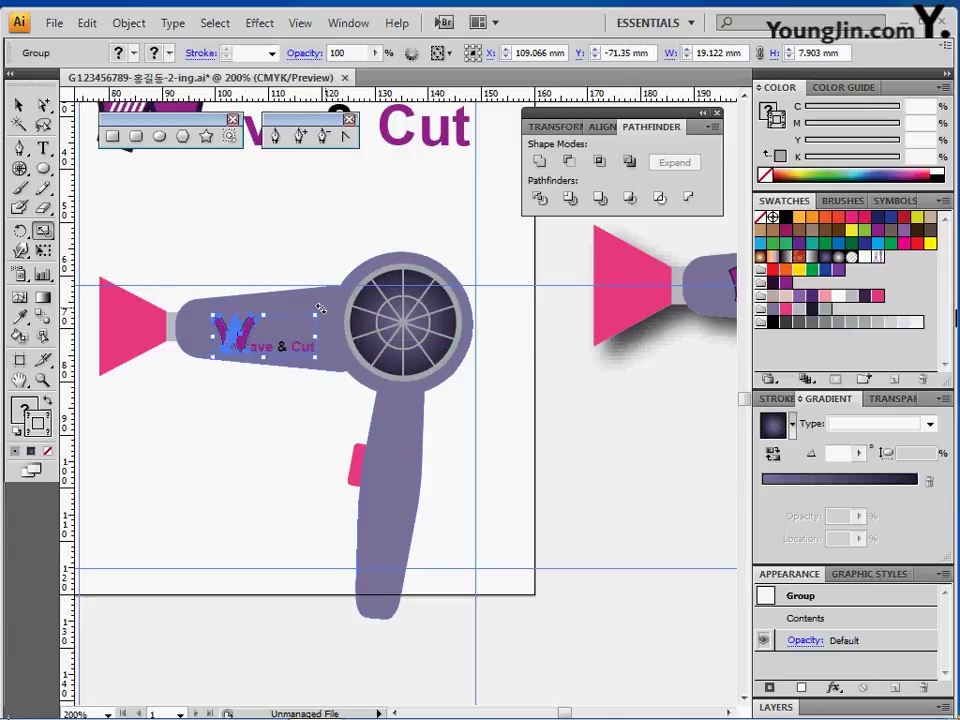
left_click_drag(322, 308, 324, 313)
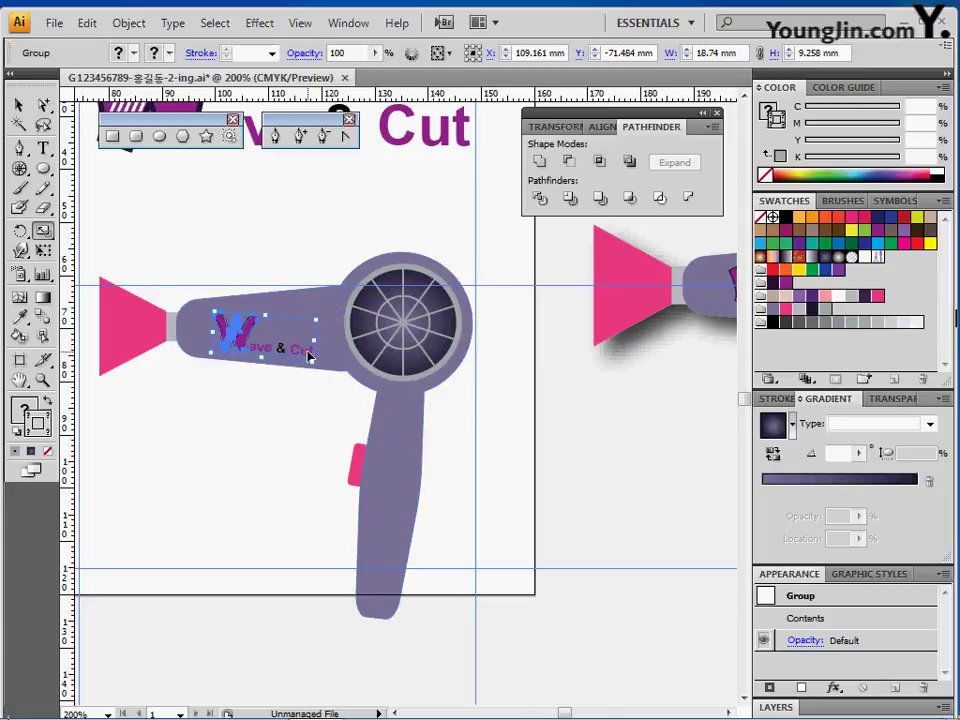
left_click_drag(308, 355, 312, 355)
left_click(156, 285)
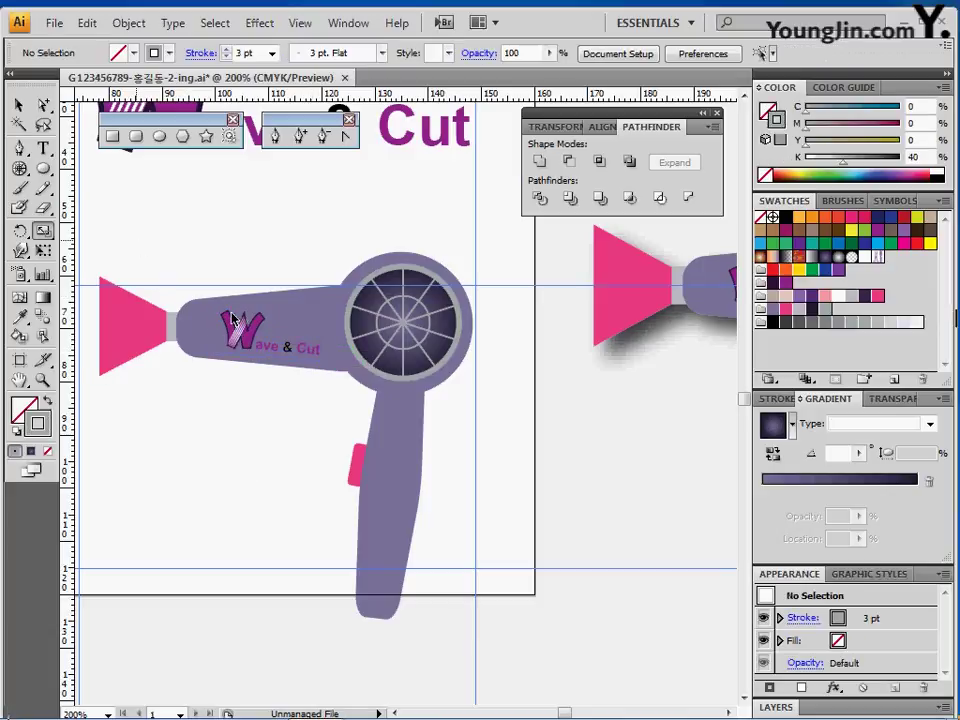
- Group all parts of the hair dryer together with the small logo on its barrel
left_click_drag(135, 242, 441, 523)
left_click_drag(363, 497, 482, 518)
left_click_drag(540, 494, 540, 459)
left_click_drag(544, 521, 543, 510)
key("ctrl+g")
mouse_move(480, 482)
left_mouse_down()
mouse_move(448, 499)
mouse_move(484, 497)
left_mouse_up()
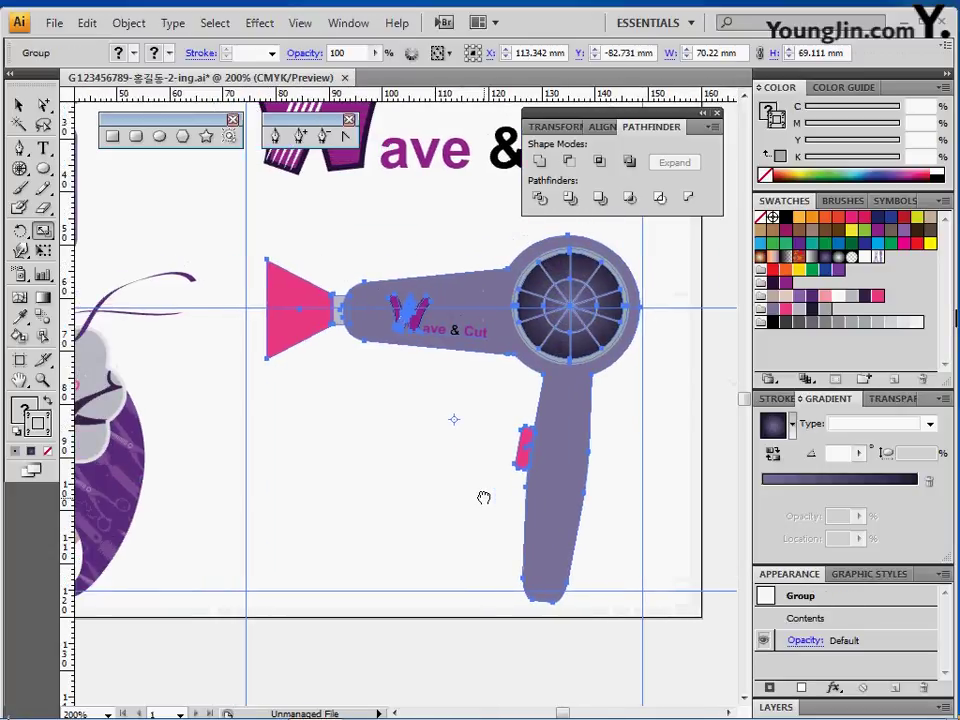
- Apply a black Multiply drop shadow to the dryer group with 75% opacity, 2.47 mm X and Y offsets and 1.76 mm blur
left_click(258, 24)
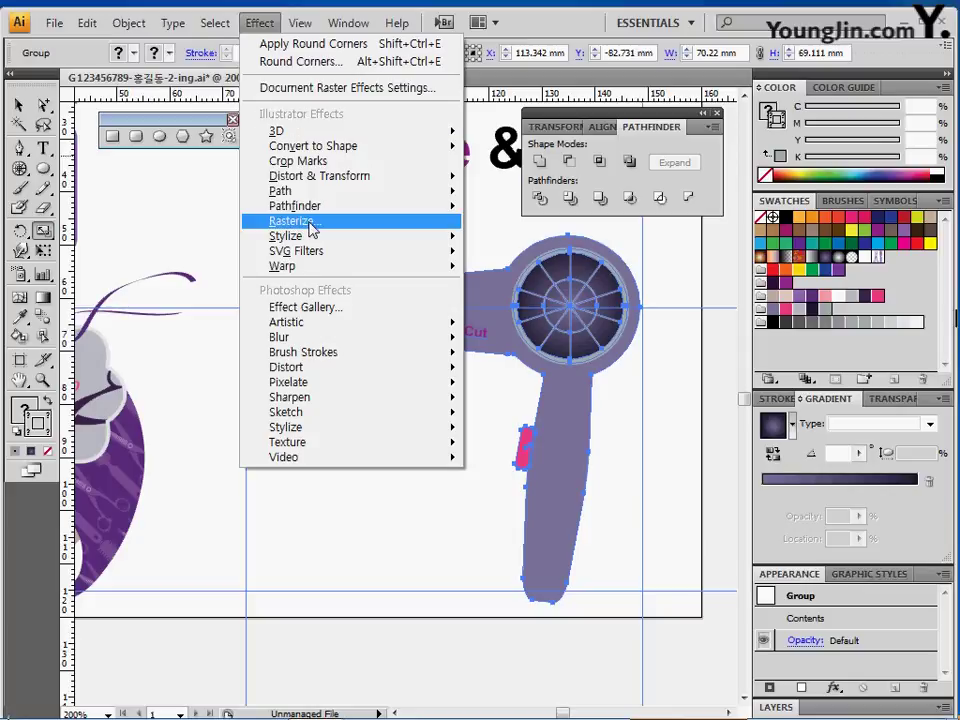
mouse_move(311, 240)
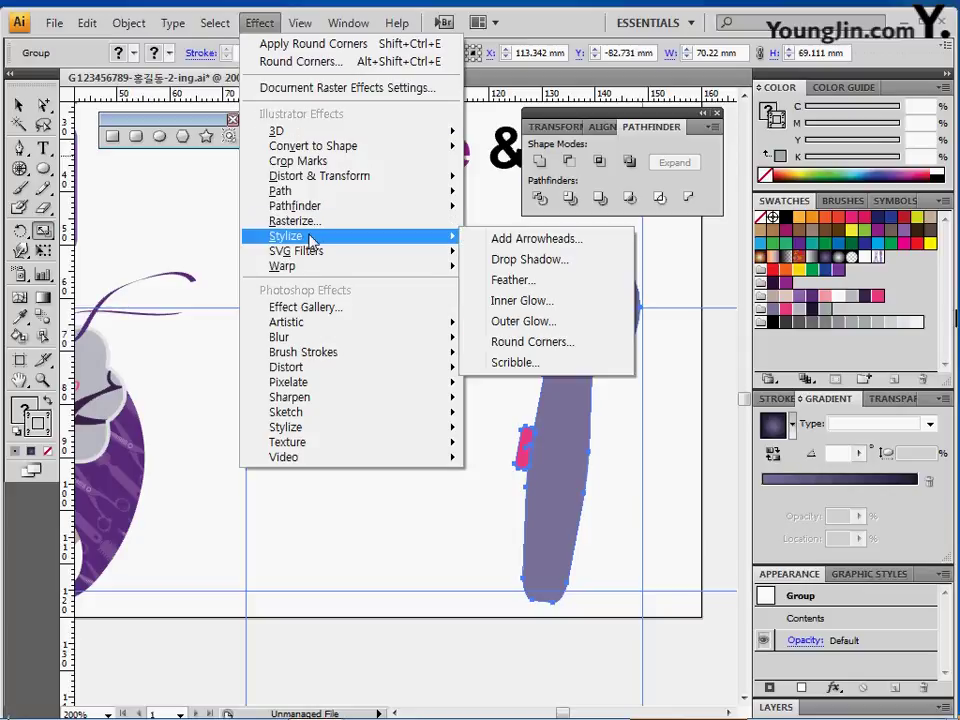
left_click(503, 262)
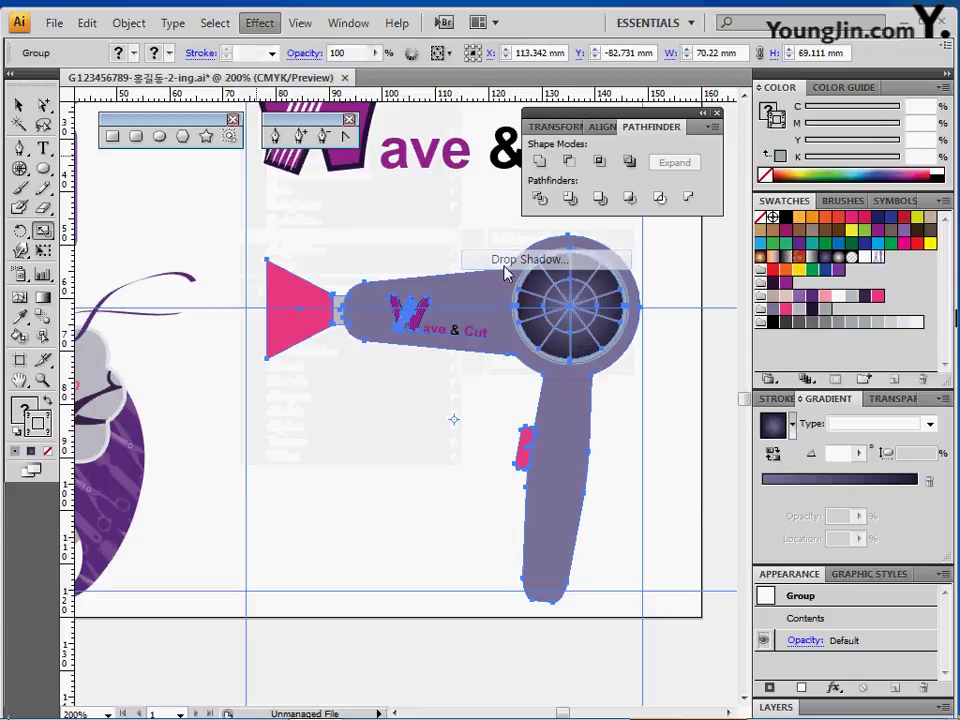
left_click(555, 334)
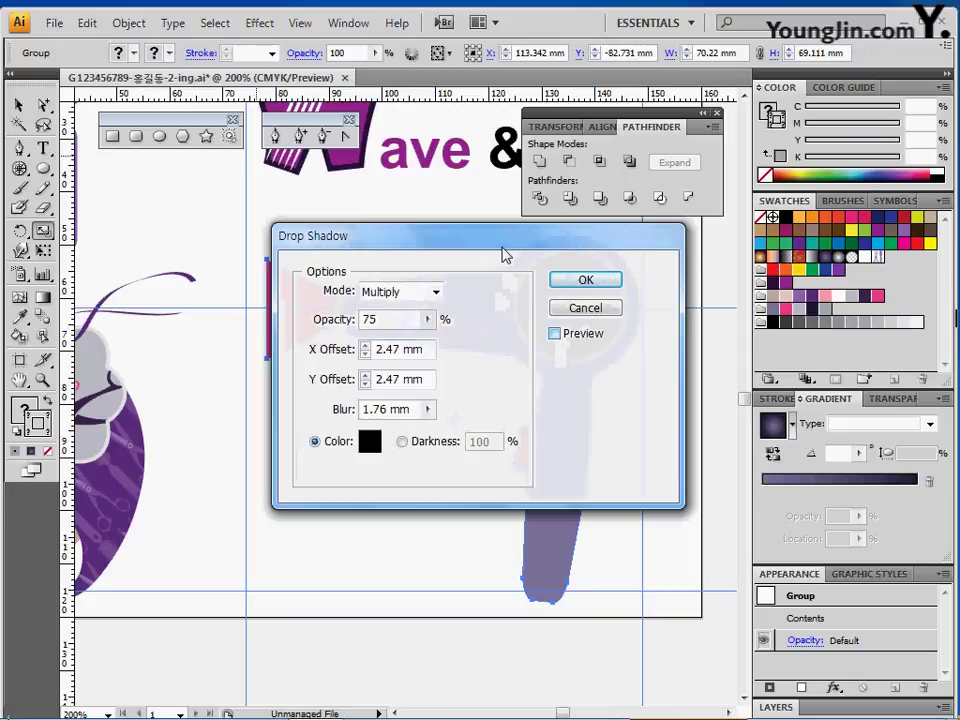
left_click_drag(493, 251, 385, 131)
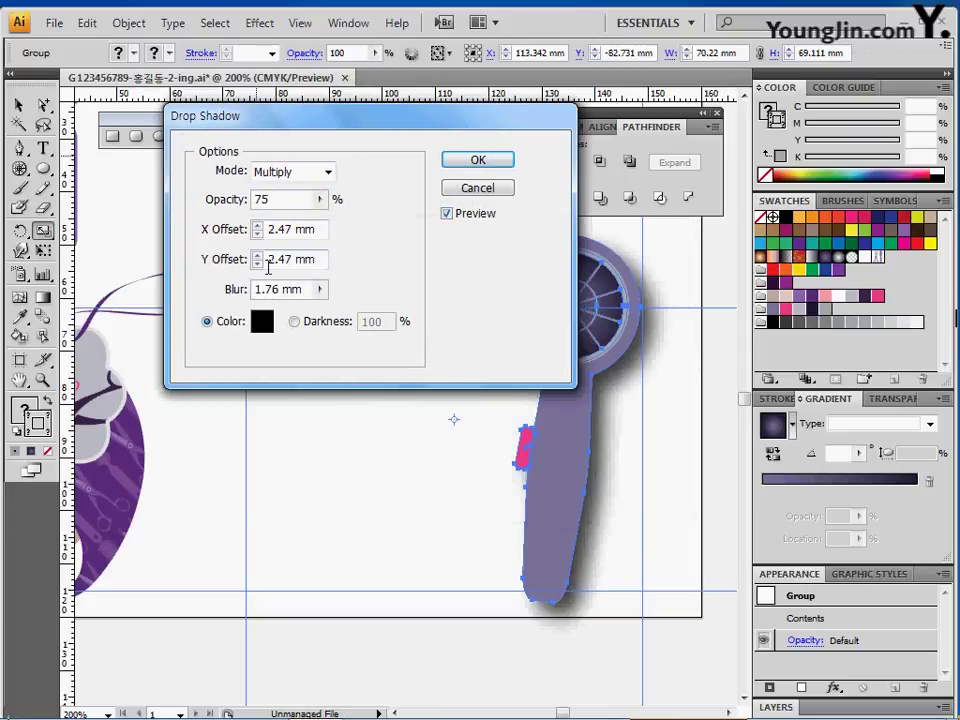
left_click(219, 264)
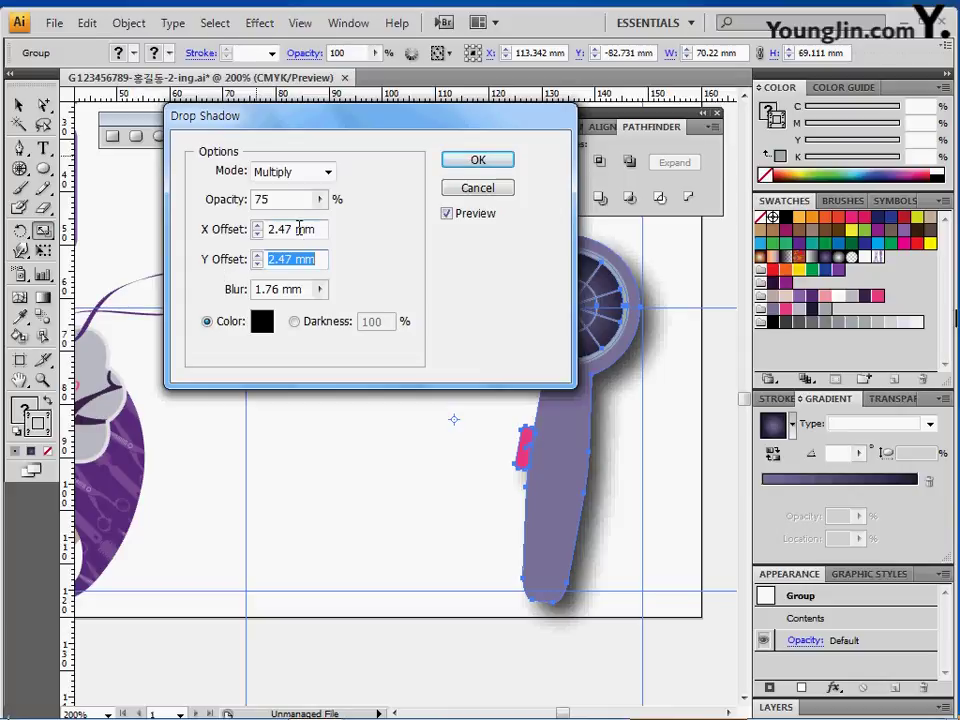
left_click(299, 229)
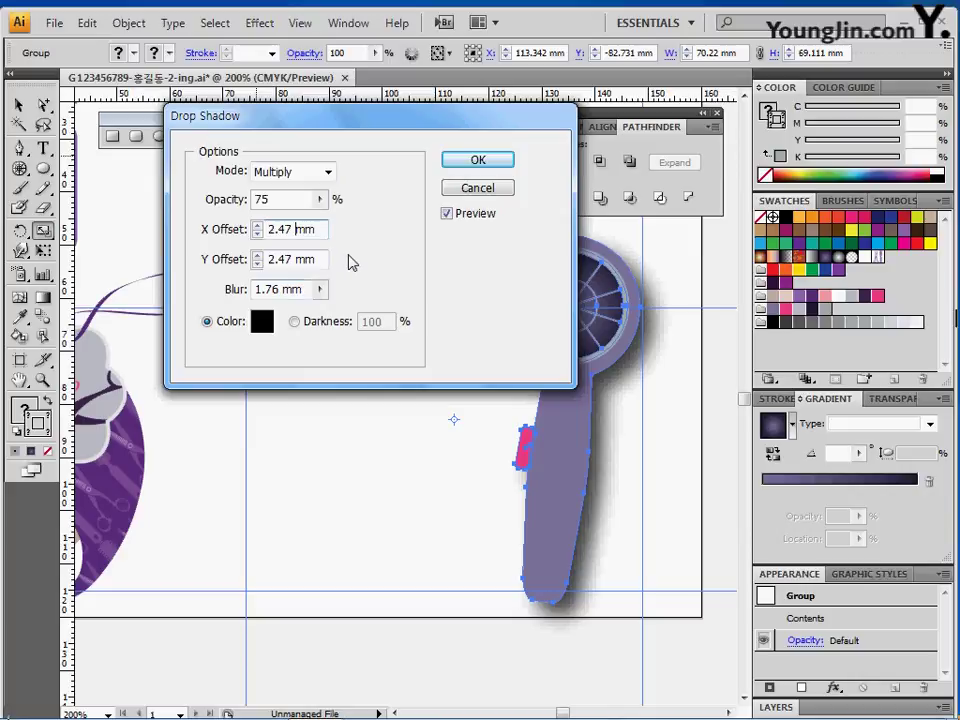
left_click(477, 161)
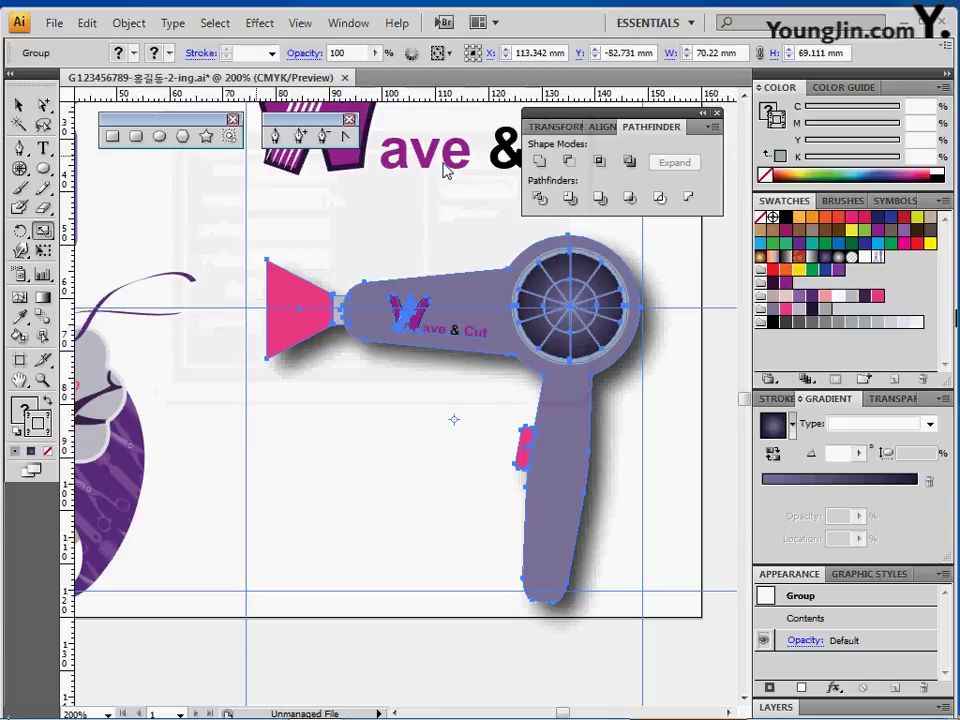
- Deselect the dryer, collapse the Pathfinder panel and review the finished artwork on the whole artboard
double_click(19, 381)
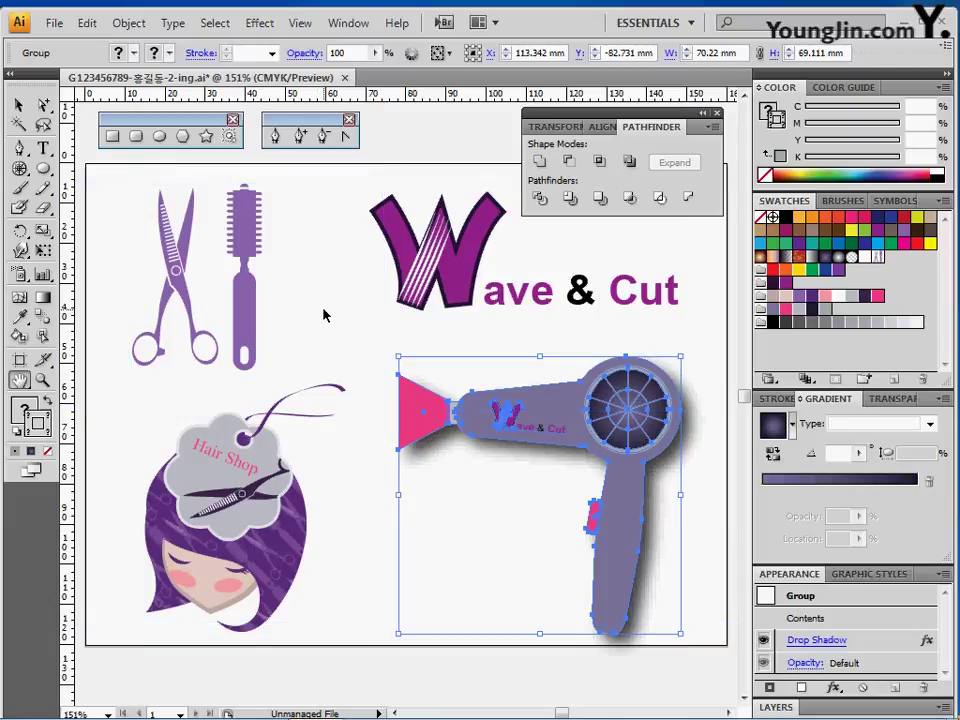
key("ctrl+shift+a")
double_click(628, 126)
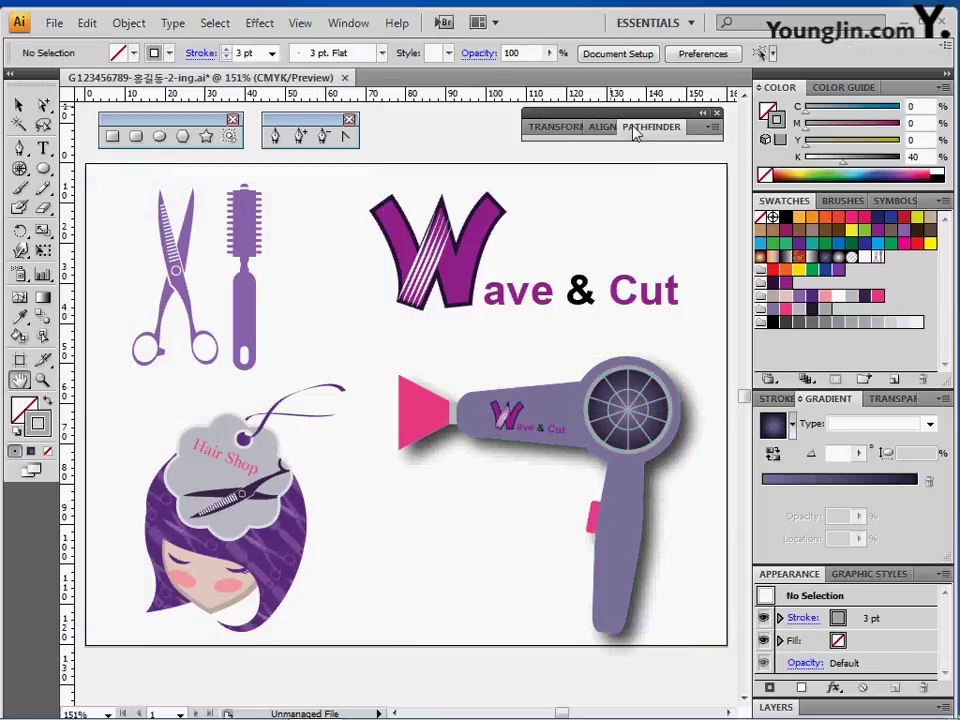
left_click_drag(529, 330, 532, 325)
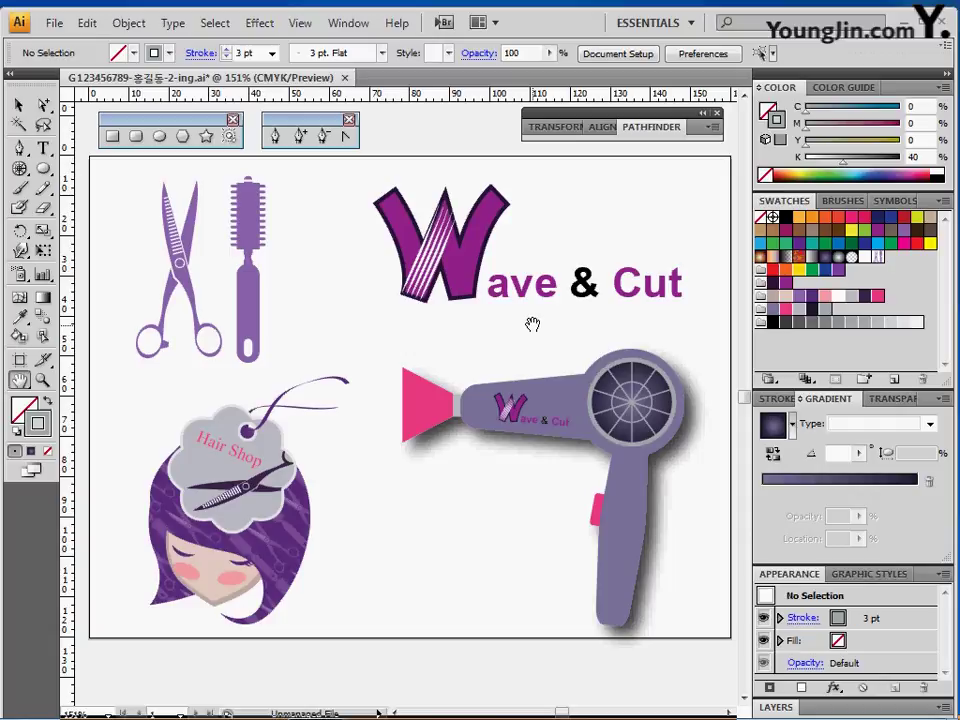